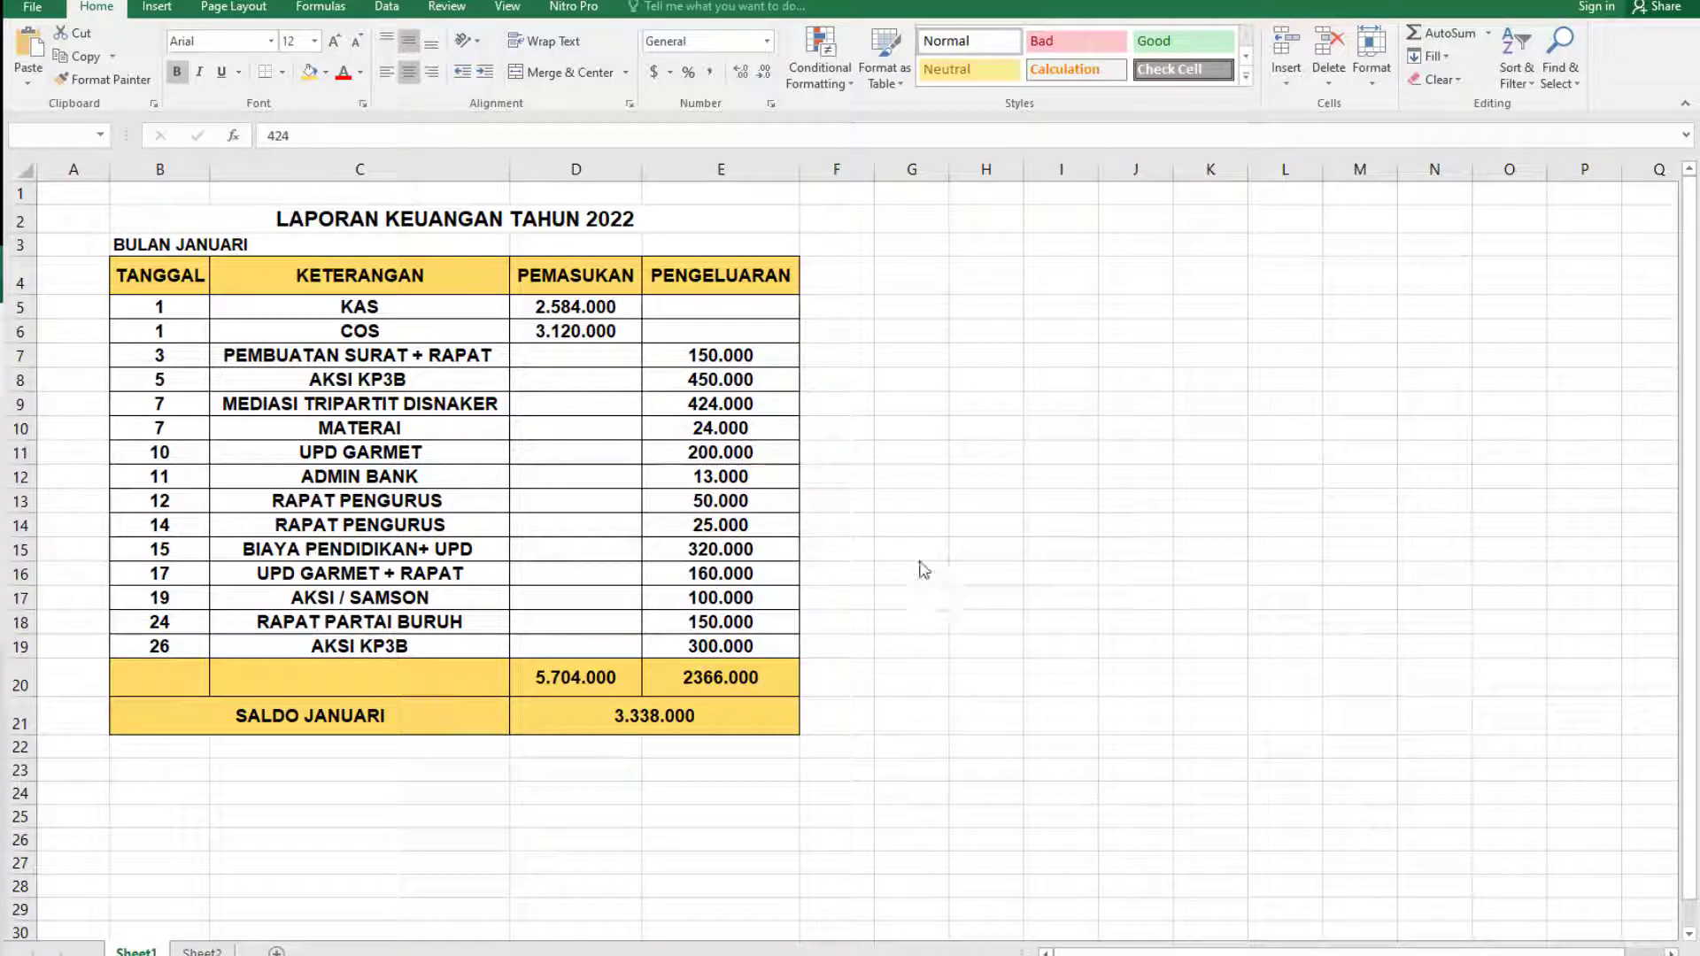
# Inspect how the KAS income amount in cell D5 was entered.
pyautogui.click(852, 331)
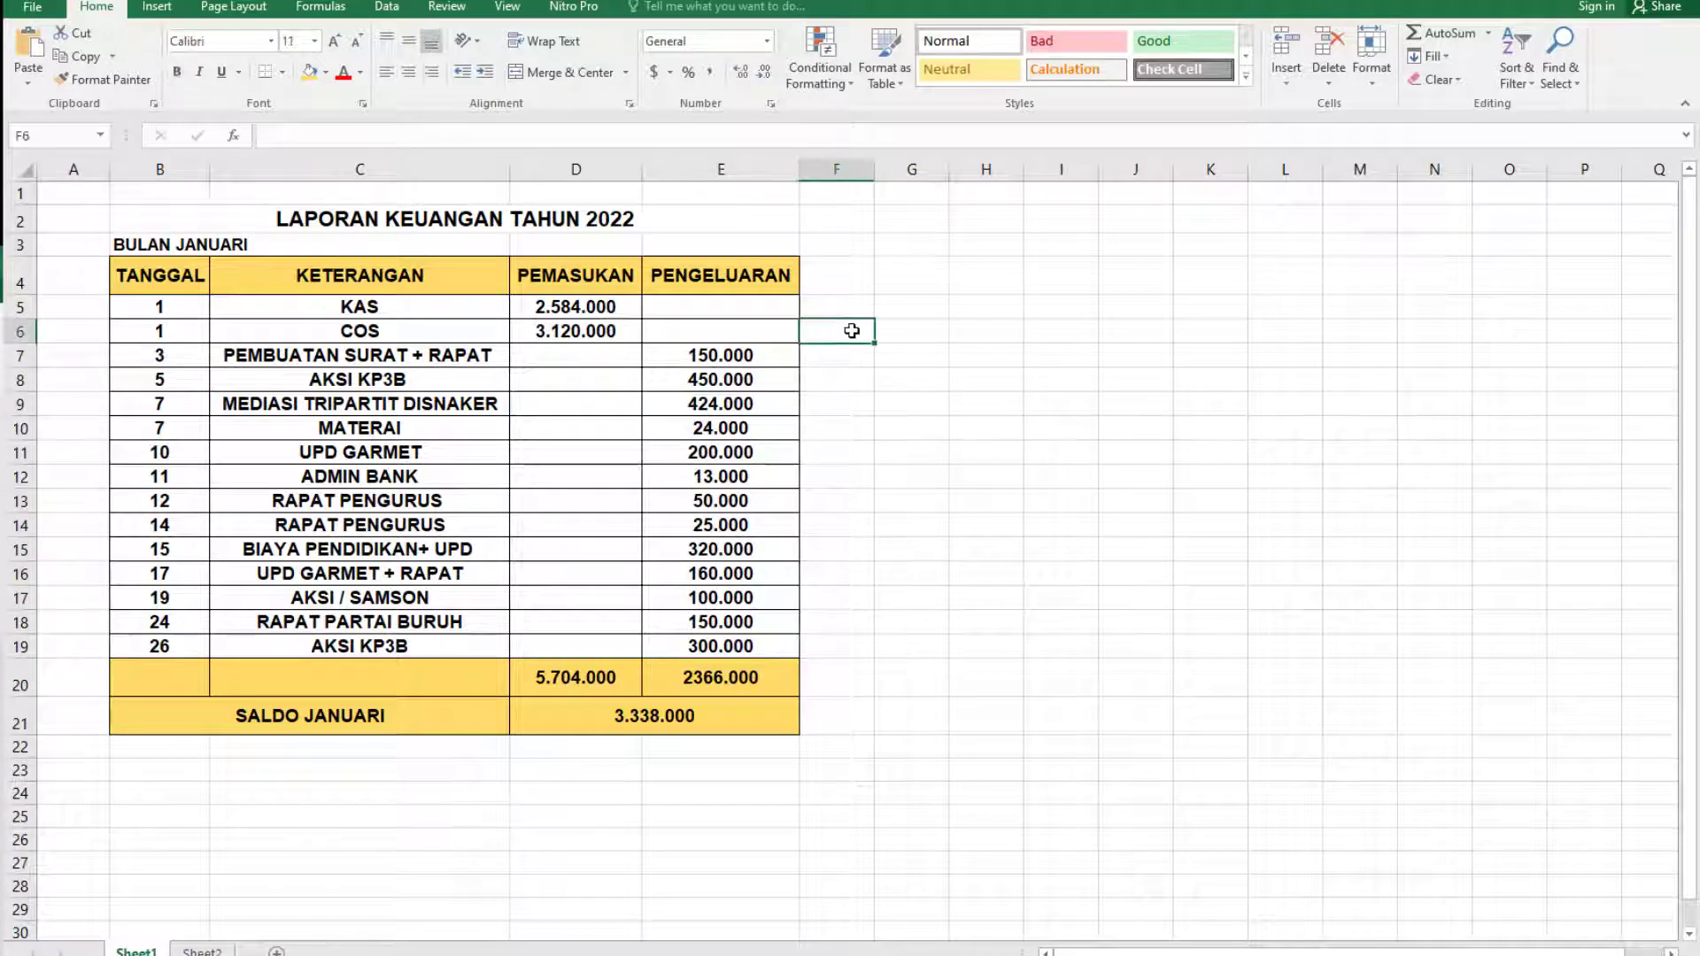
pyautogui.click(634, 305)
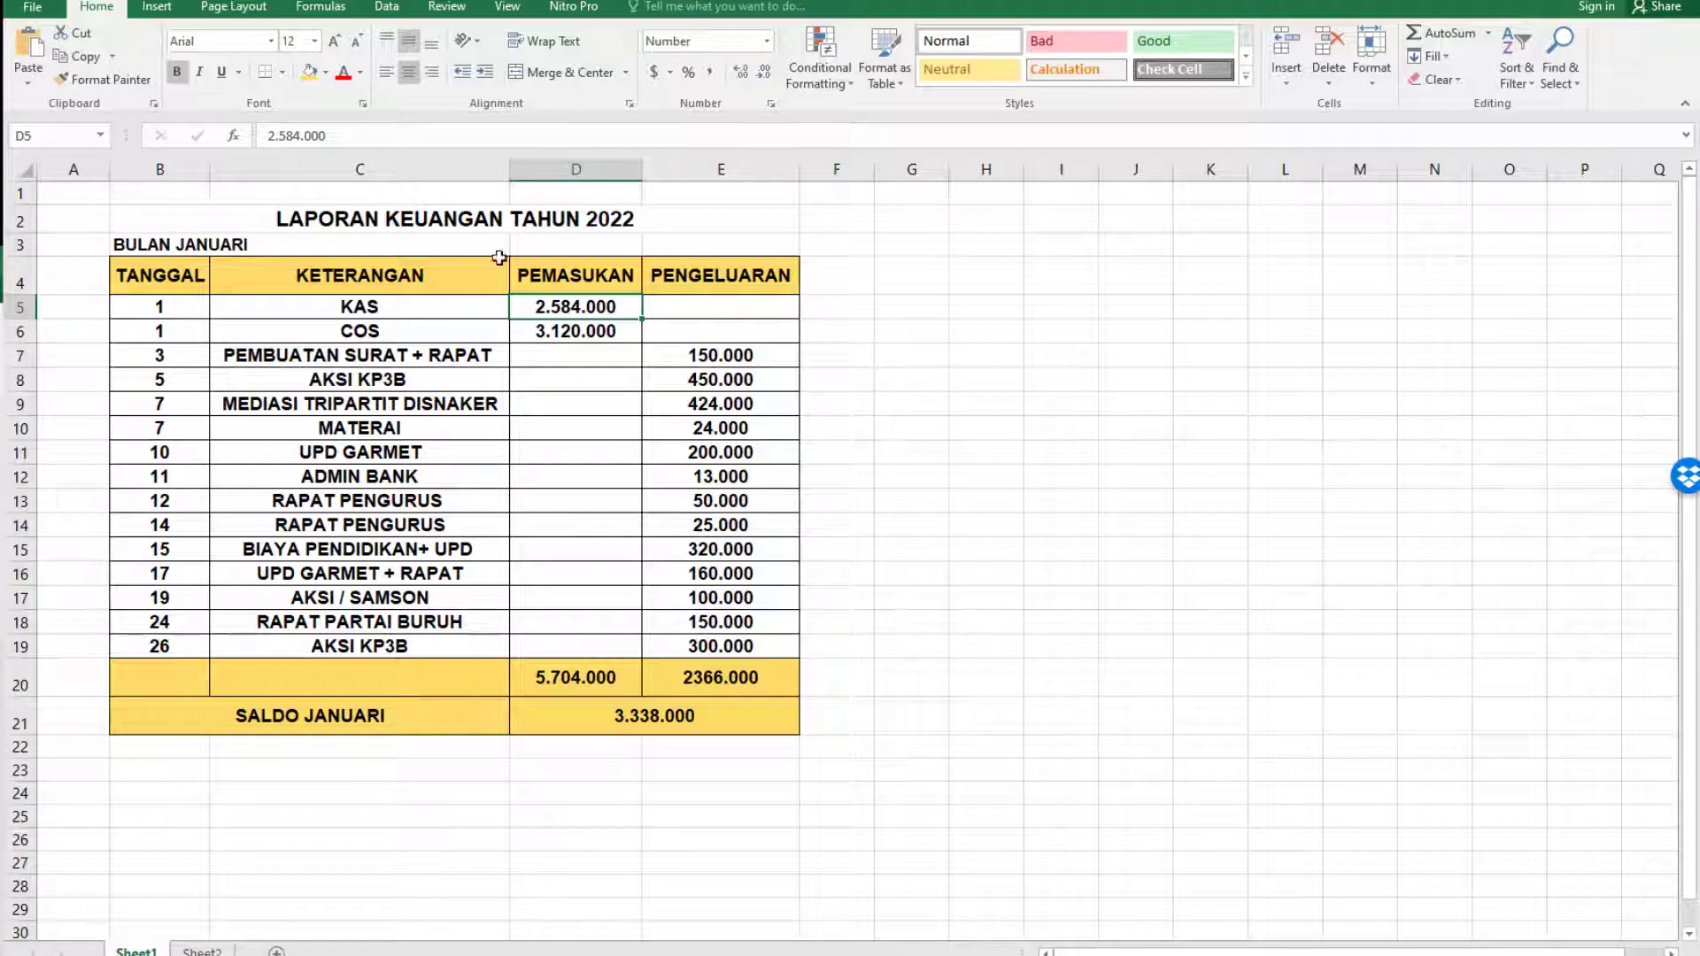
pyautogui.click(299, 136)
pyautogui.moveTo(300, 135); pyautogui.dragTo(274, 135)
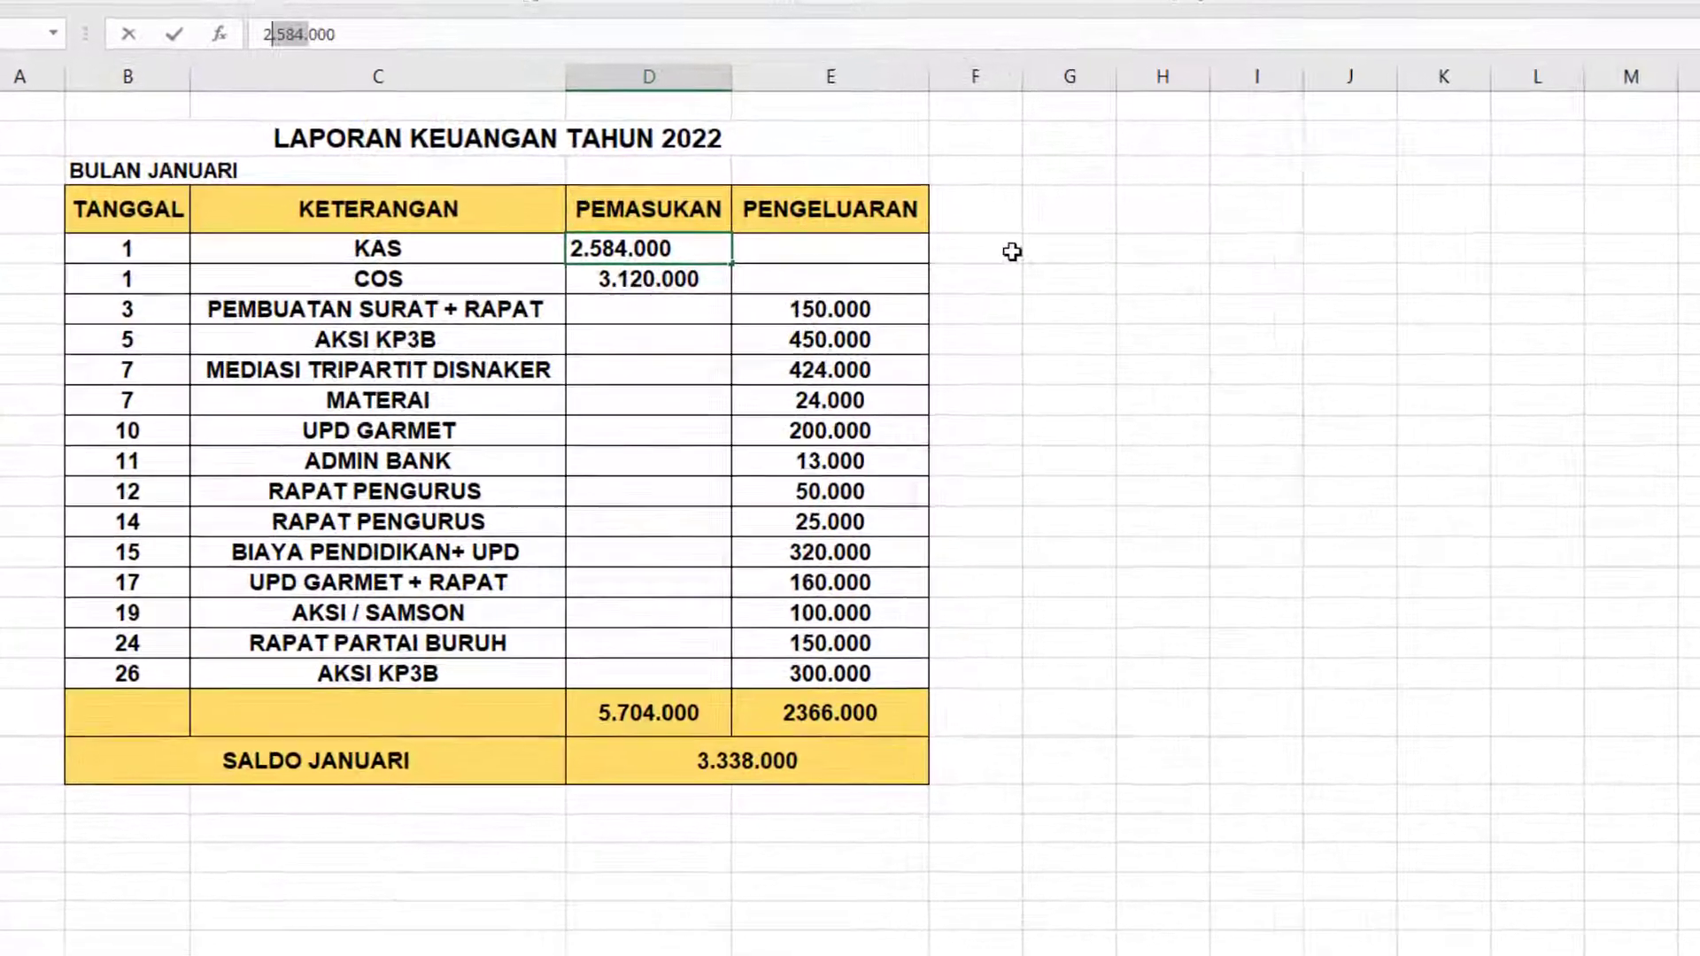
pyautogui.click(1012, 252)
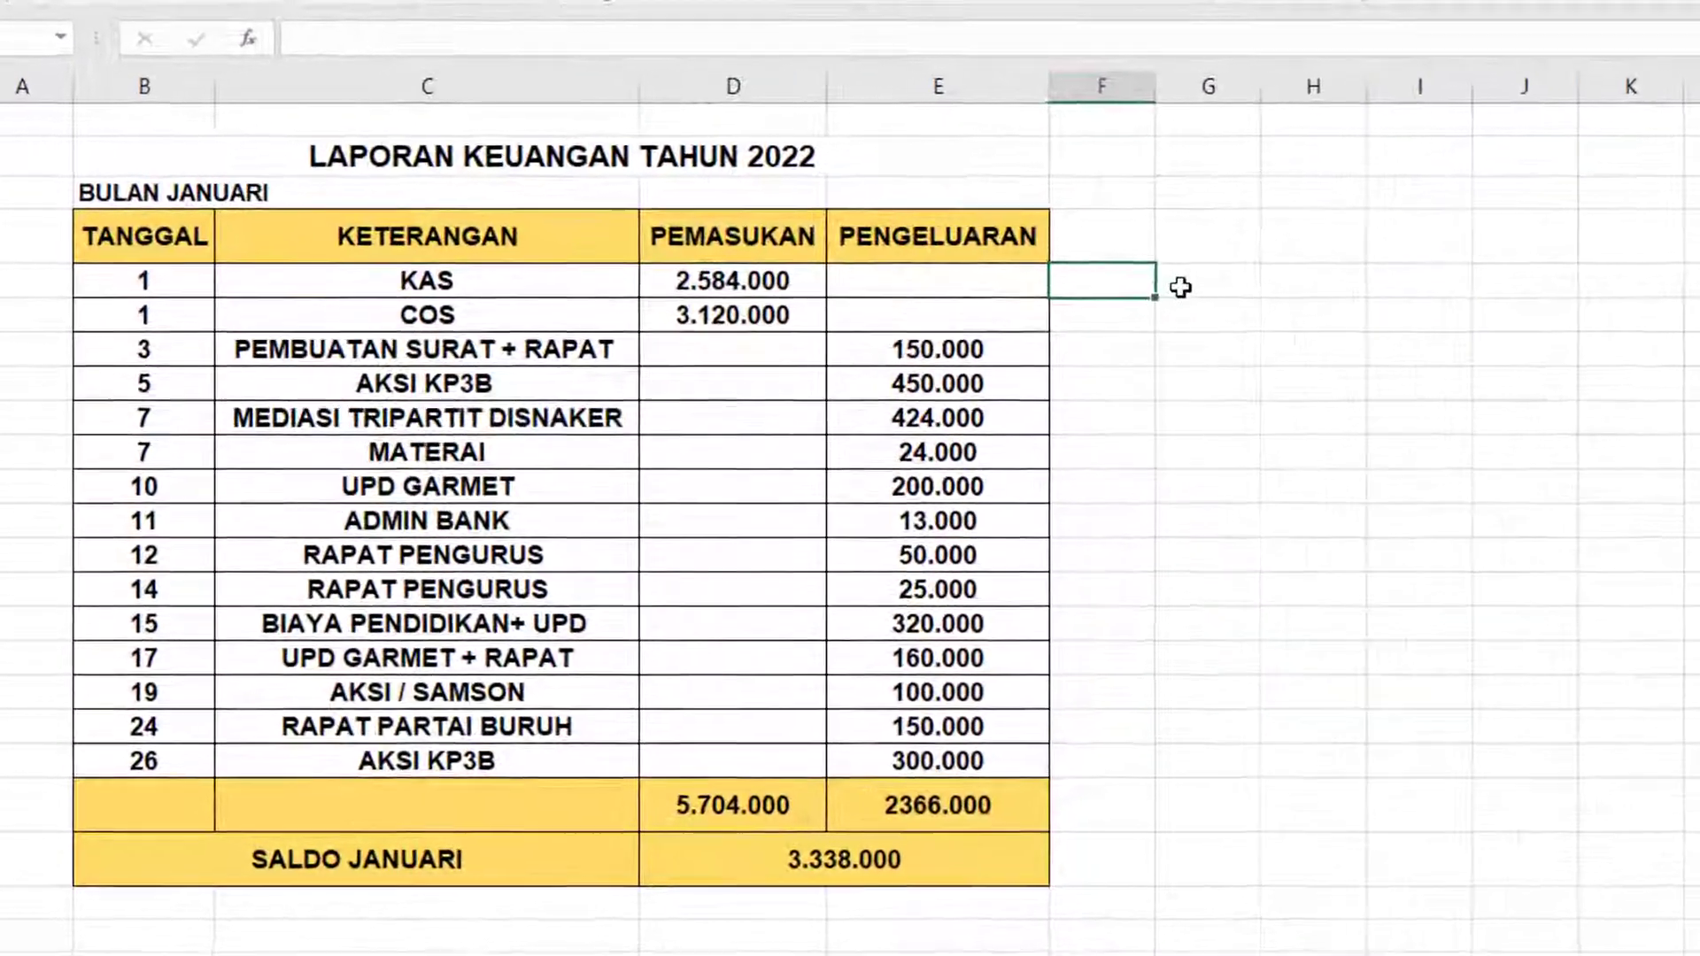
# Enter 2.584.000 in cell G5 beside the report and widen column G slightly.
pyautogui.click(1052, 253)
pyautogui.write('2.')
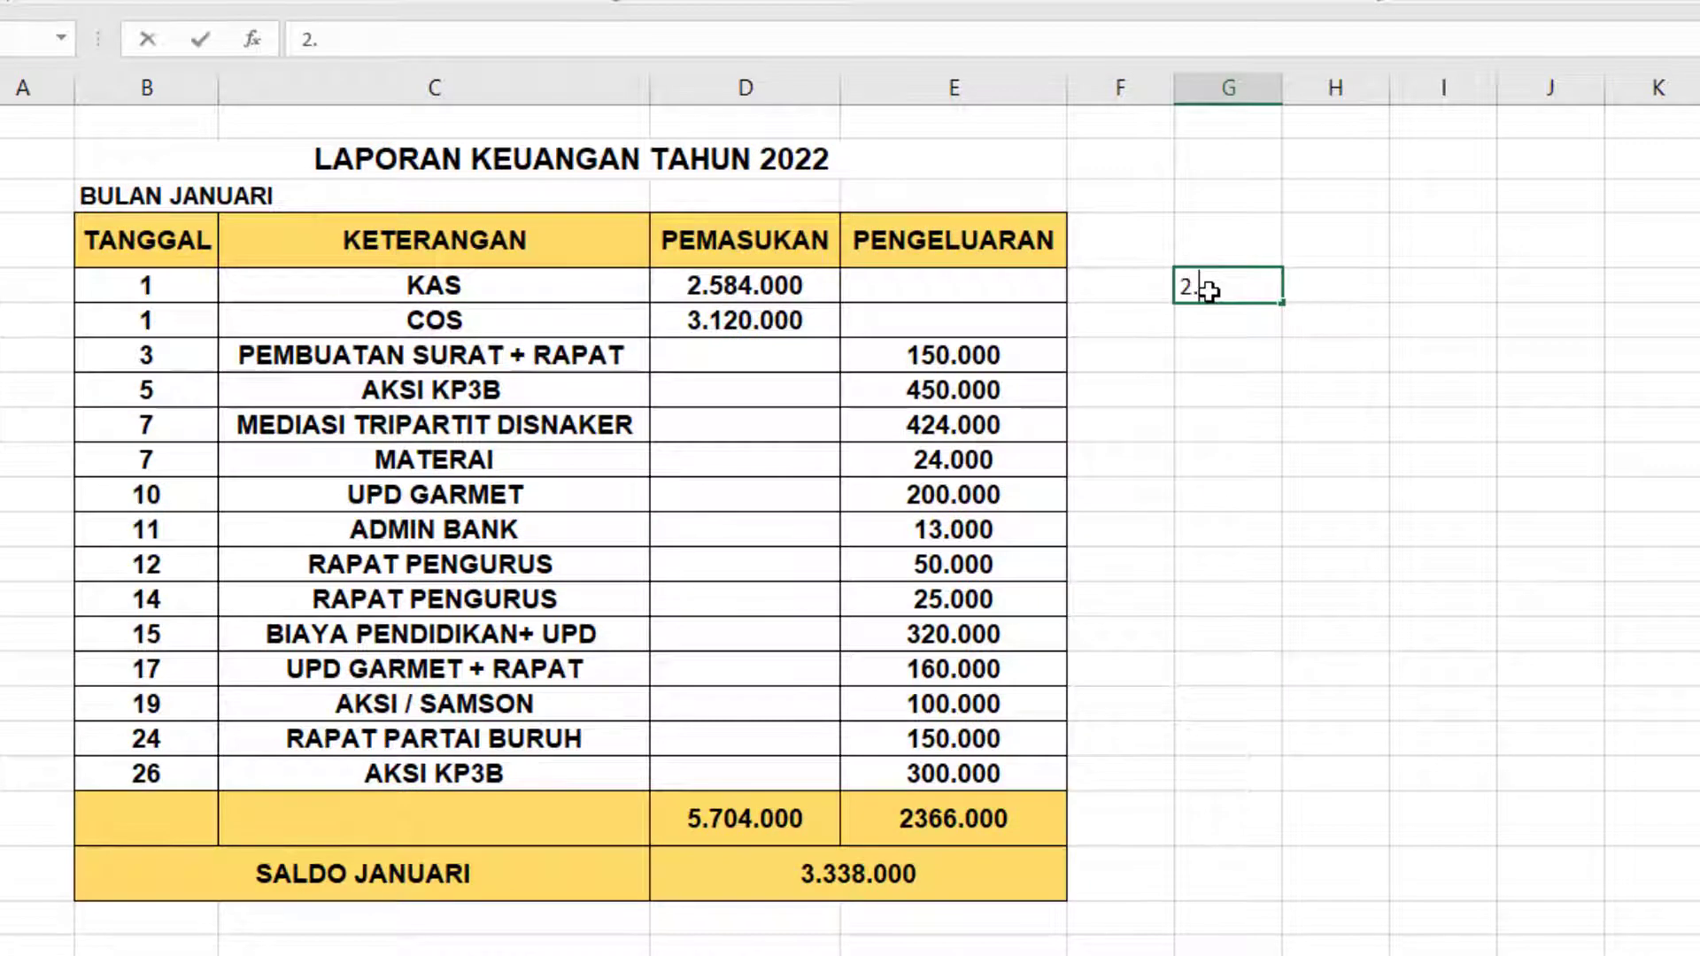
pyautogui.write('584.000')
pyautogui.press('Return')
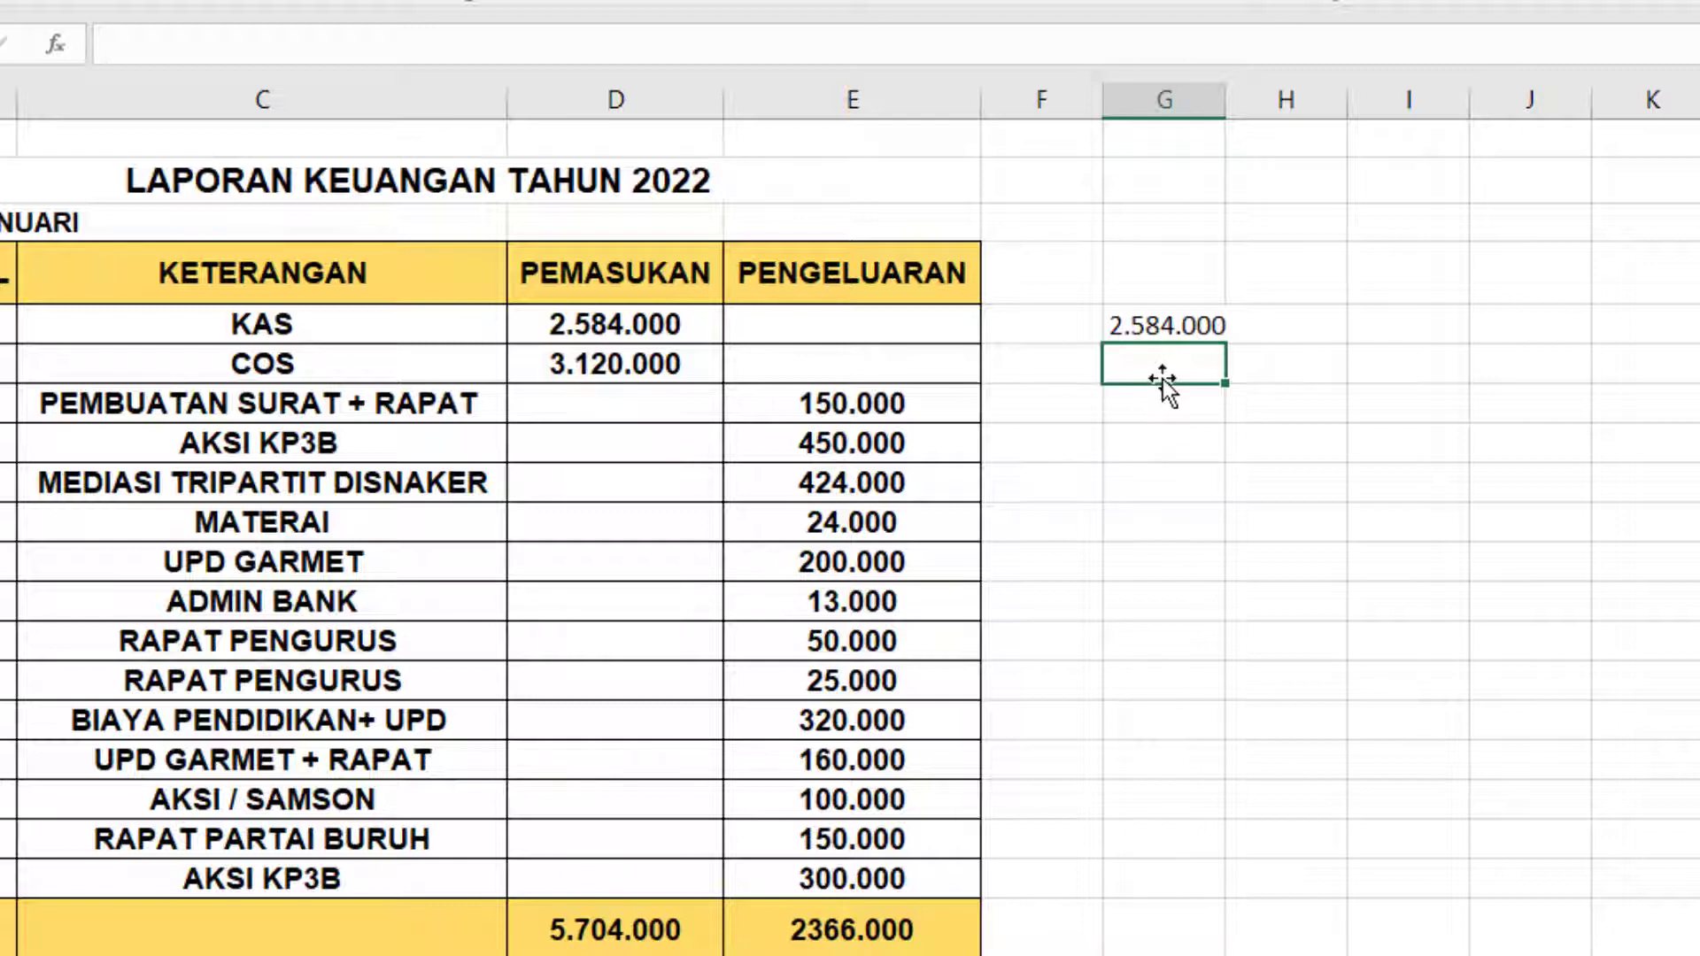
pyautogui.moveTo(1226, 99); pyautogui.dragTo(1257, 100)
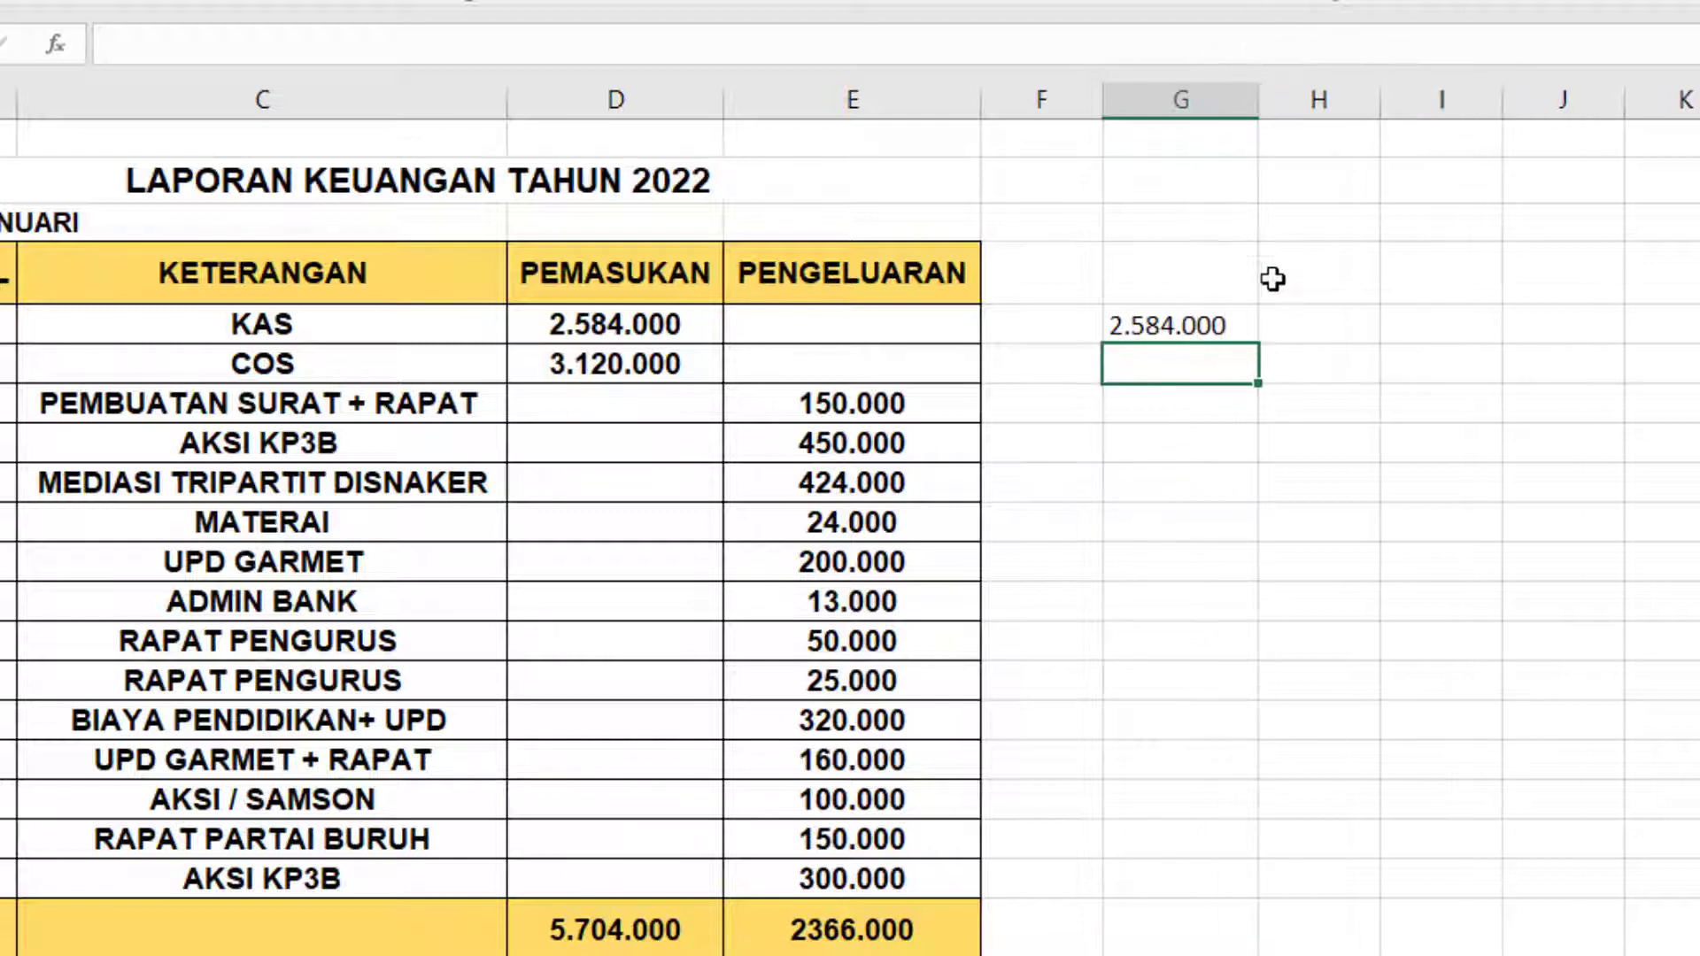
# Enter 2 in cell H5 as the multiplier for the test amount.
pyautogui.click(1315, 322)
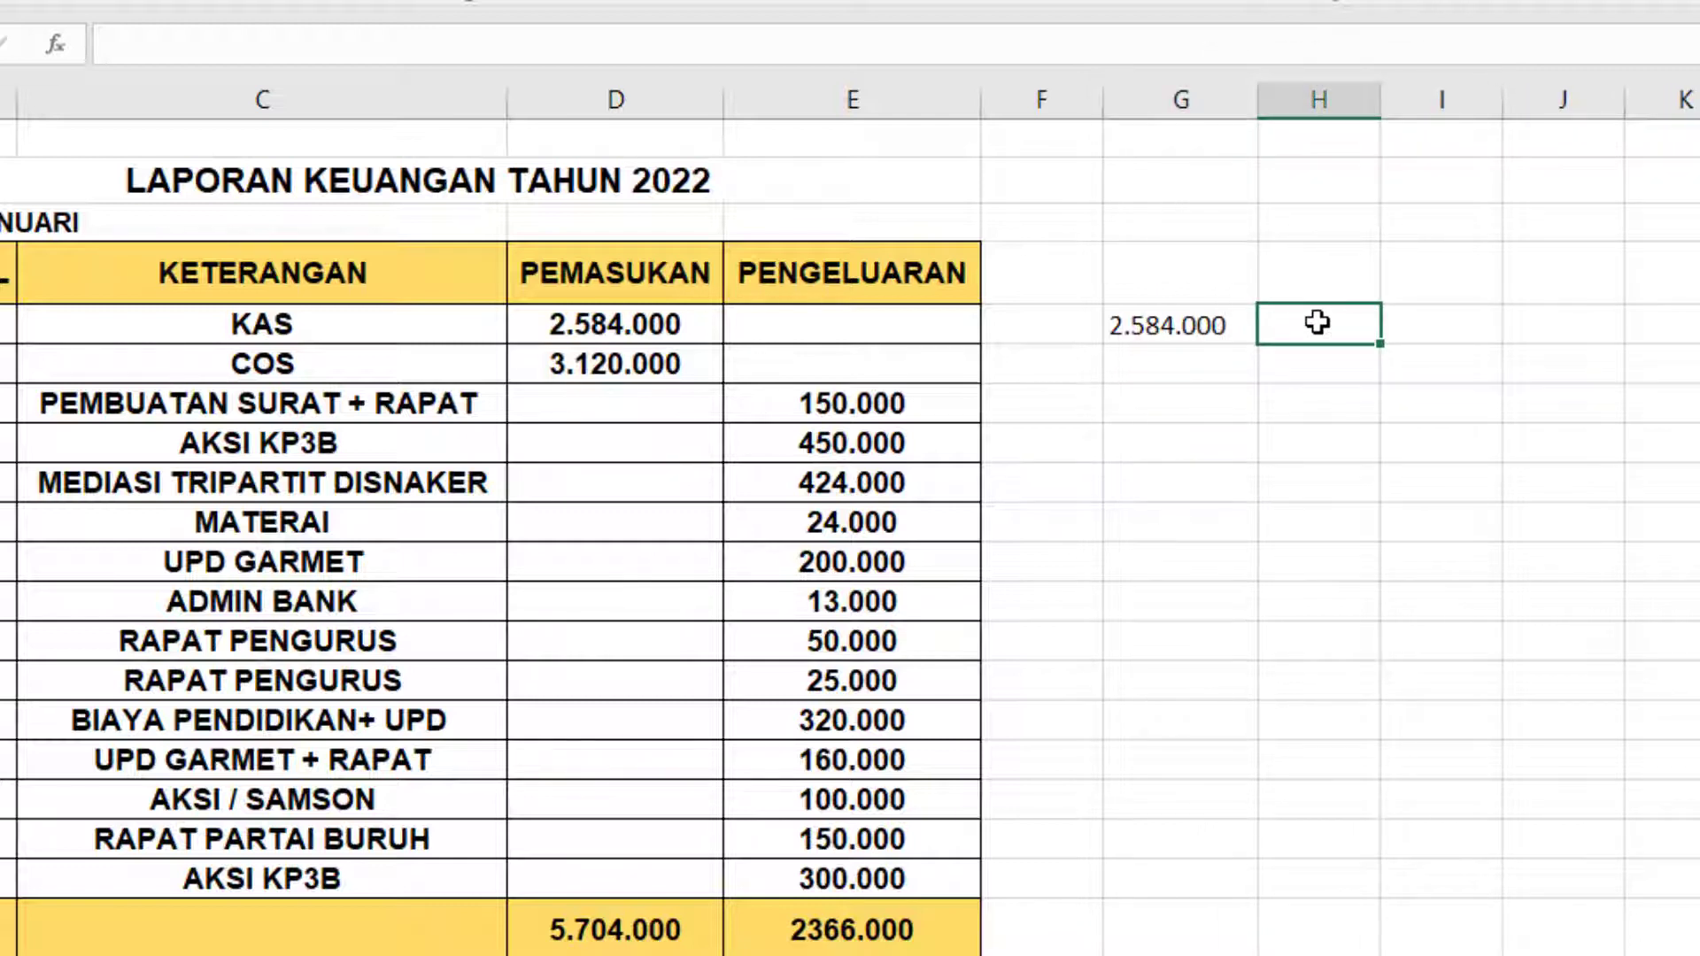
pyautogui.write('2')
pyautogui.press('Tab')
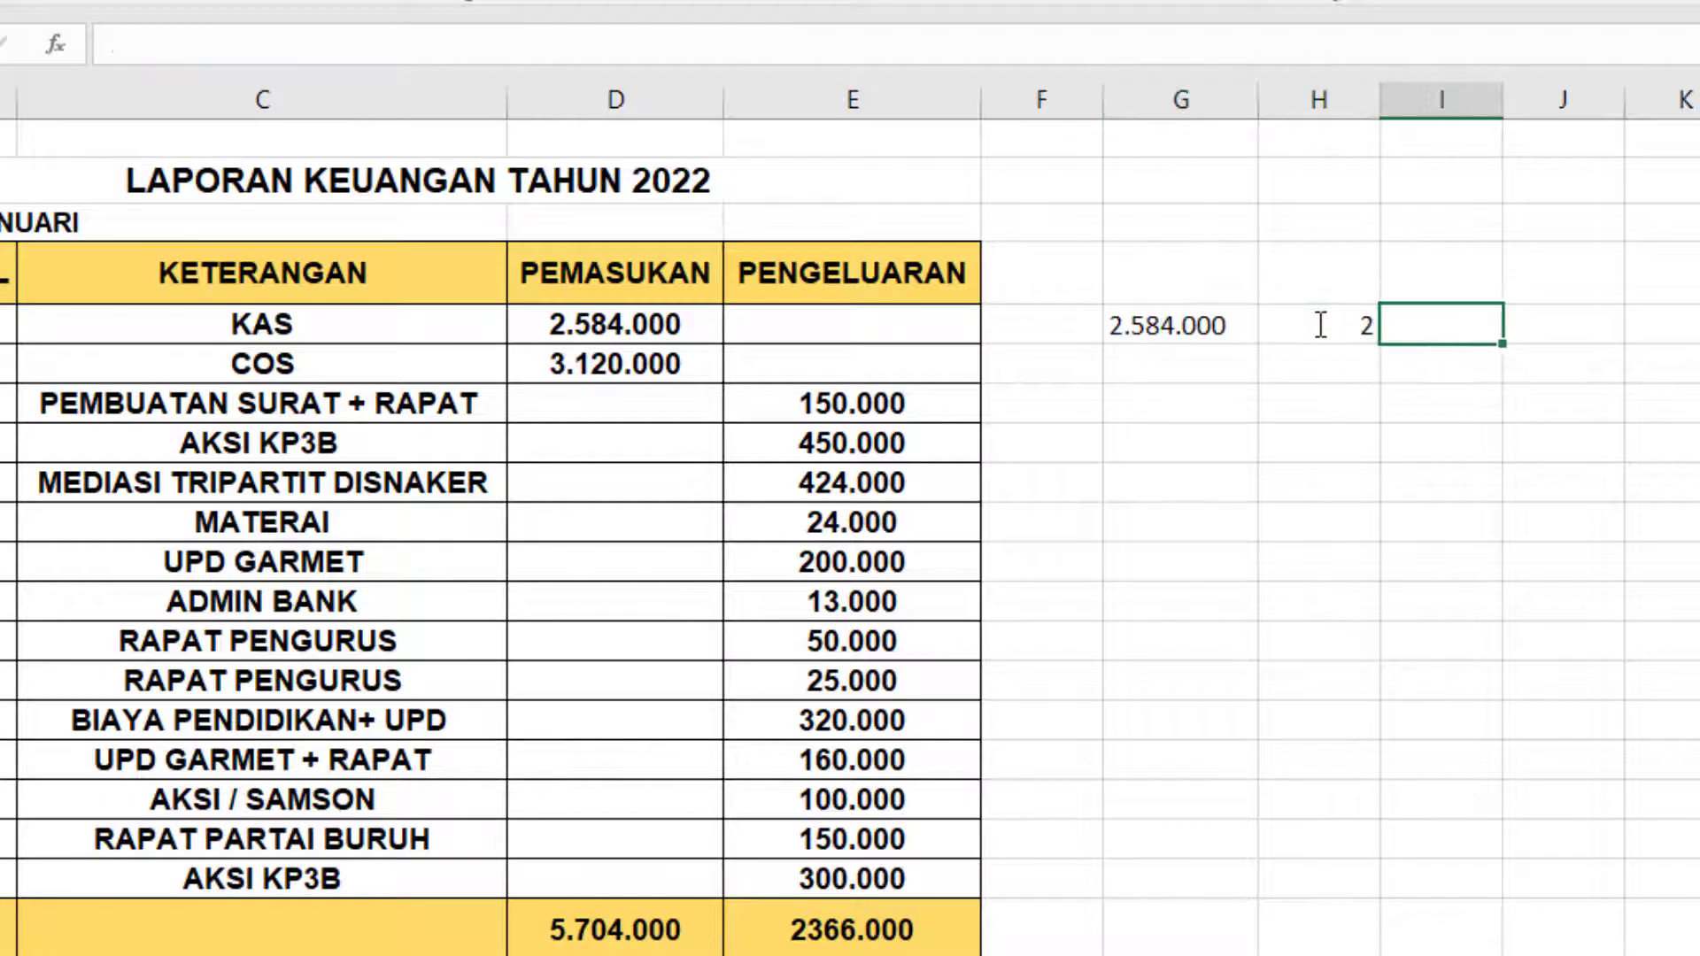
# Enter the formula =G5*H5 in cell I5 to multiply the test amount by the multiplier.
pyautogui.write('=')
pyautogui.press('Left')
pyautogui.press('Left')
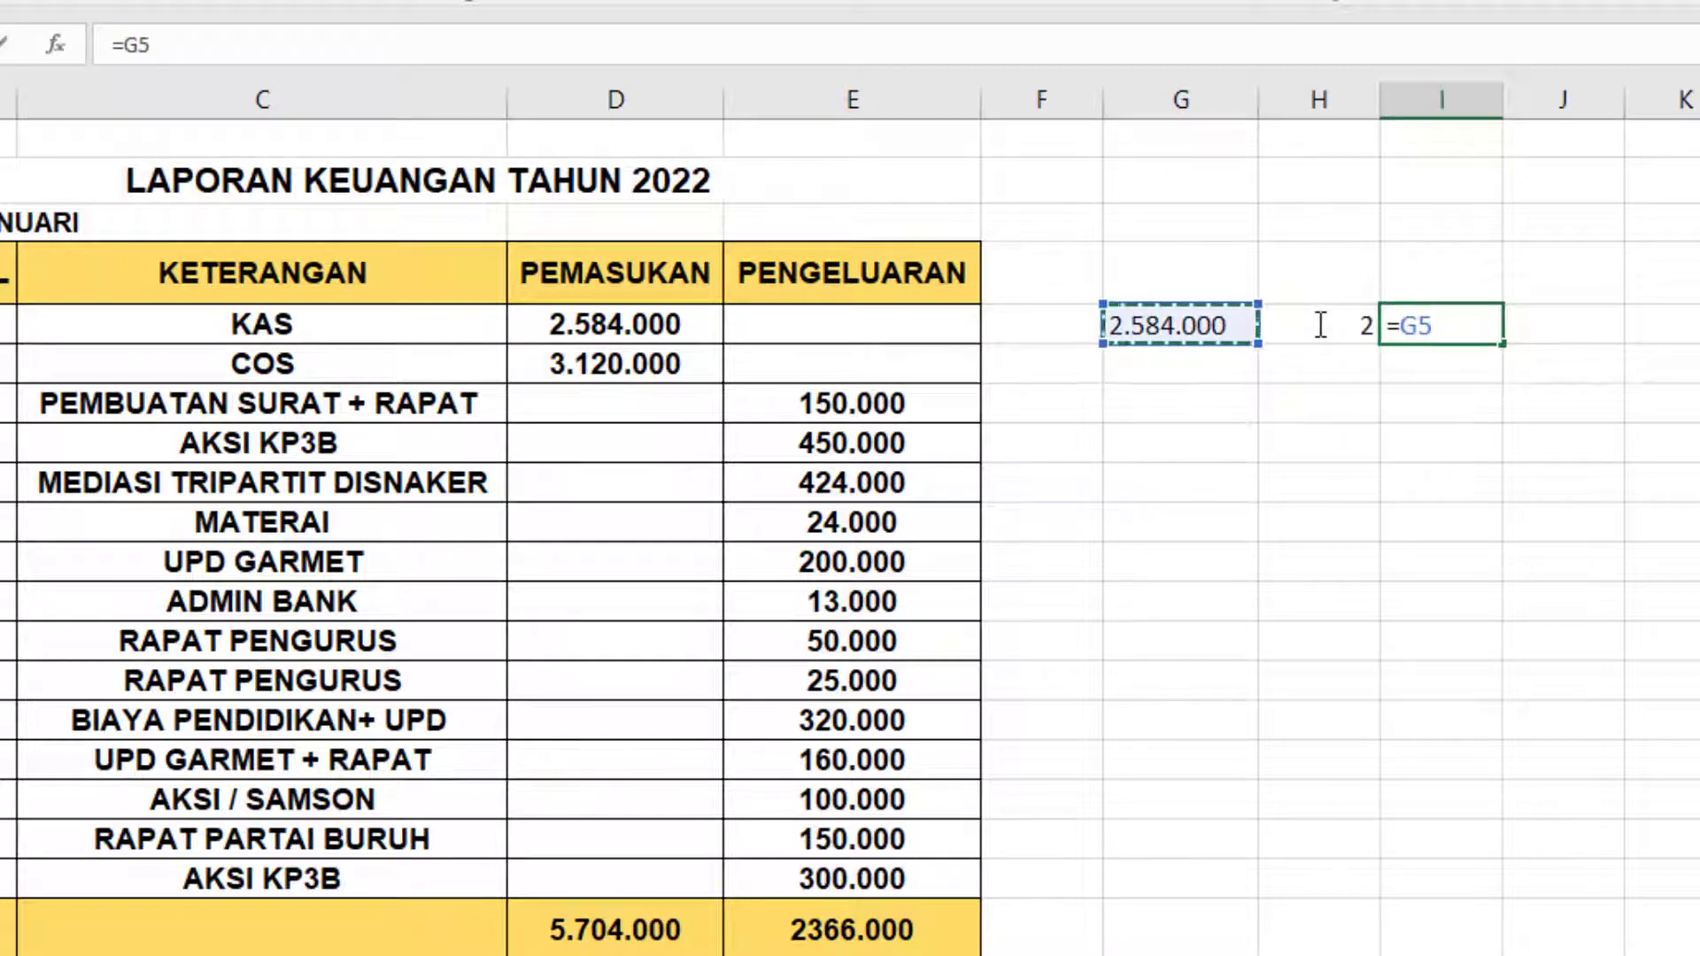
pyautogui.write('-*')
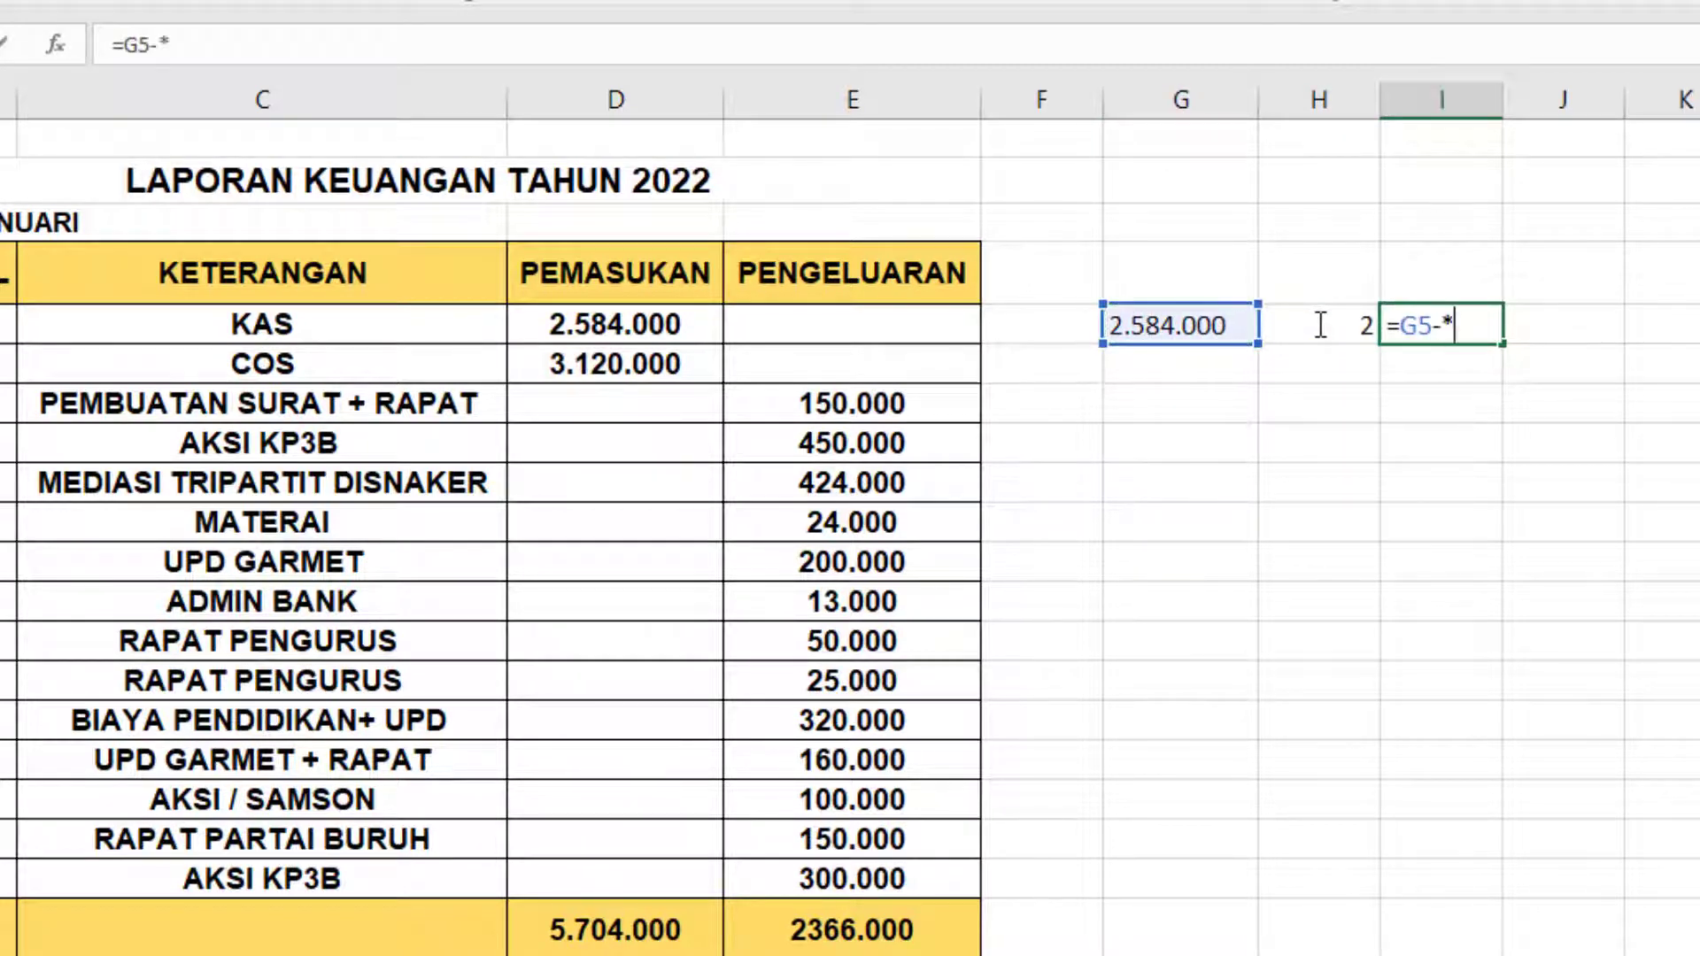
pyautogui.click(1321, 325)
pyautogui.press('BackSpace')
pyautogui.press('BackSpace')
pyautogui.press('BackSpace')
pyautogui.press('BackSpace')
pyautogui.write('*')
pyautogui.click(1318, 325)
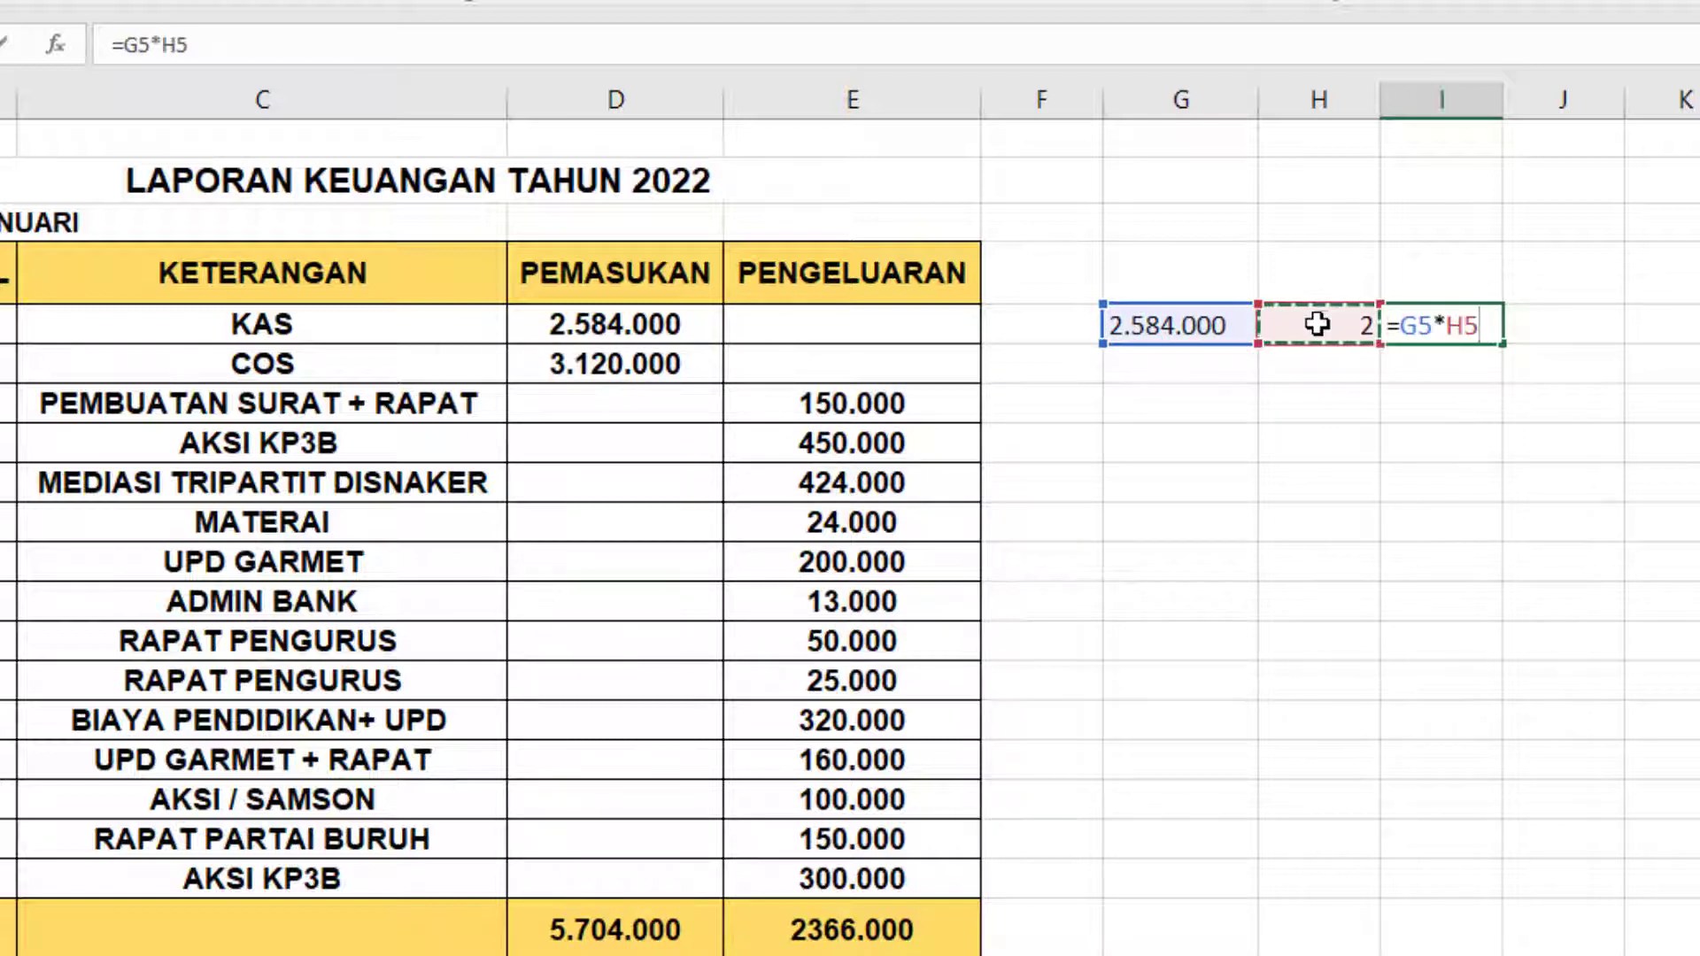
pyautogui.press('Return')
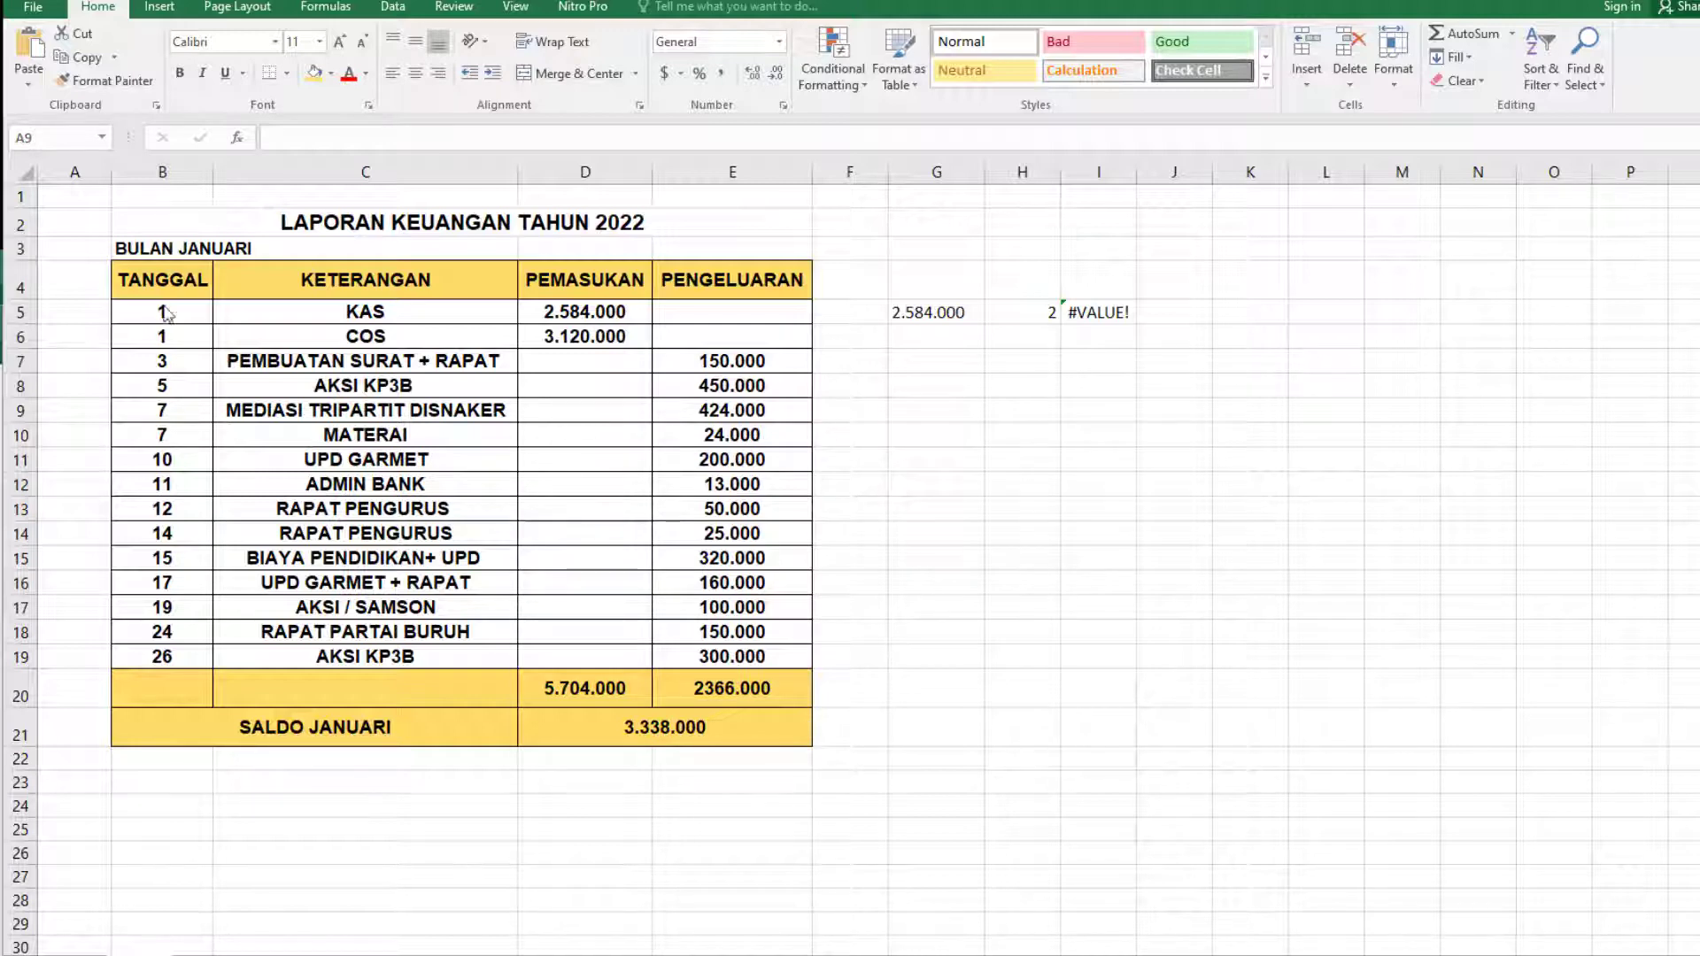
# Delete all cells of the worksheet to clear the old report and test entries.
pyautogui.click(24, 172)
pyautogui.rightClick(39, 202)
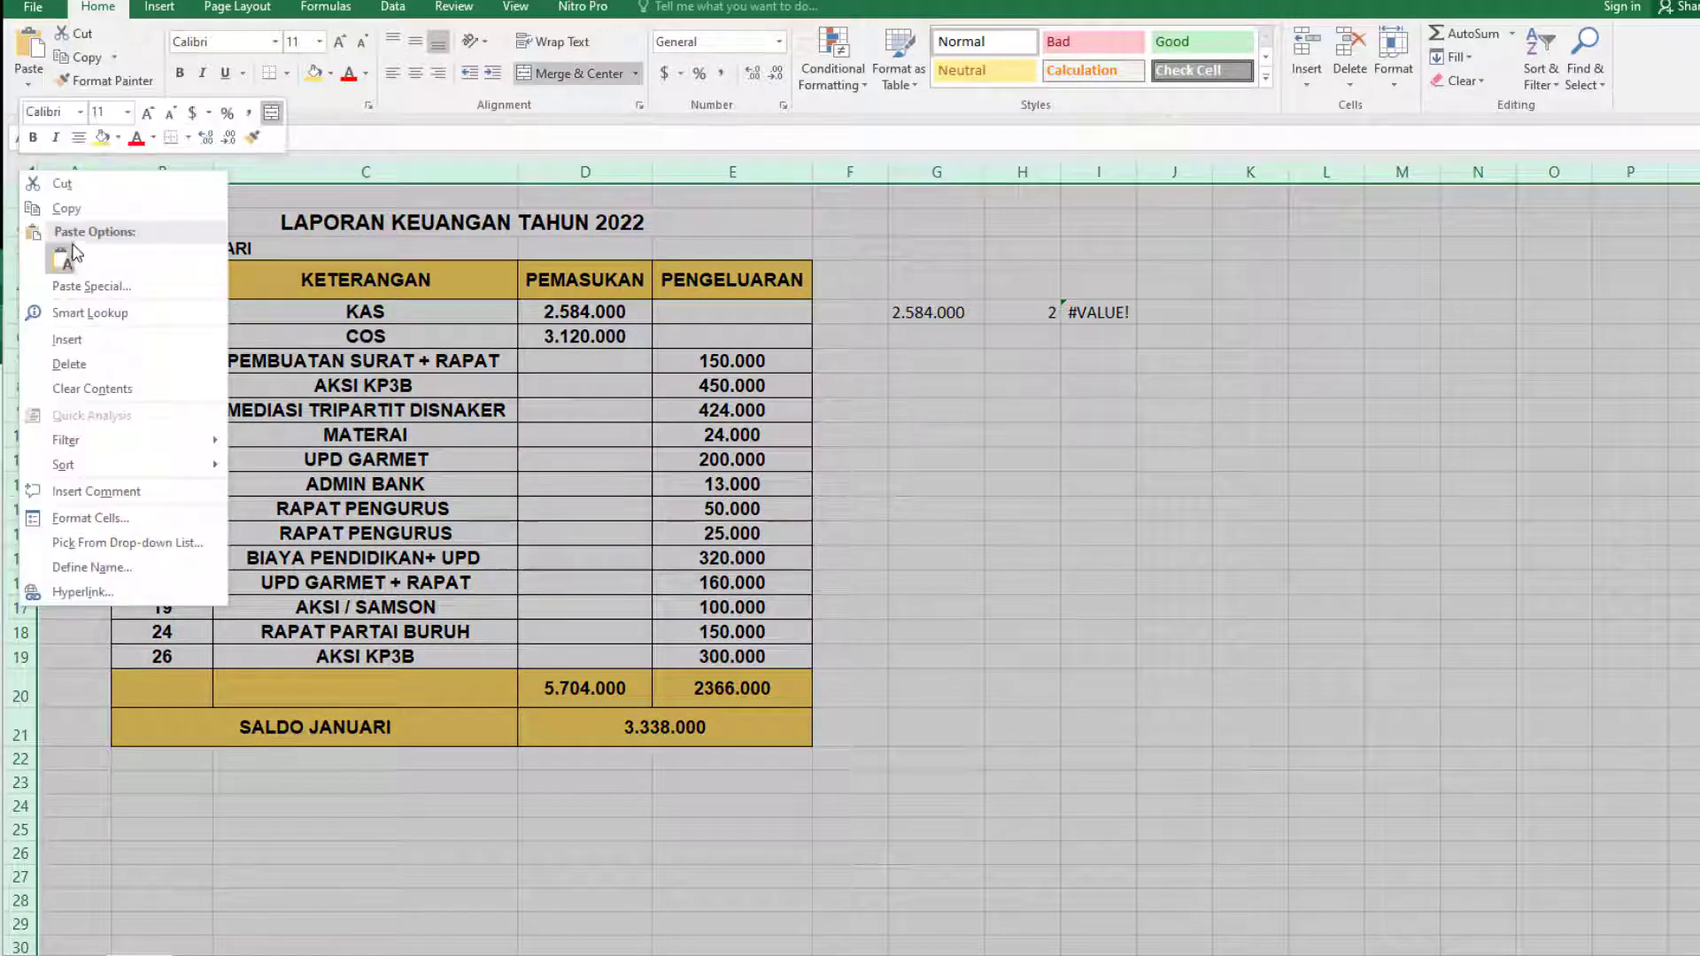
pyautogui.click(97, 372)
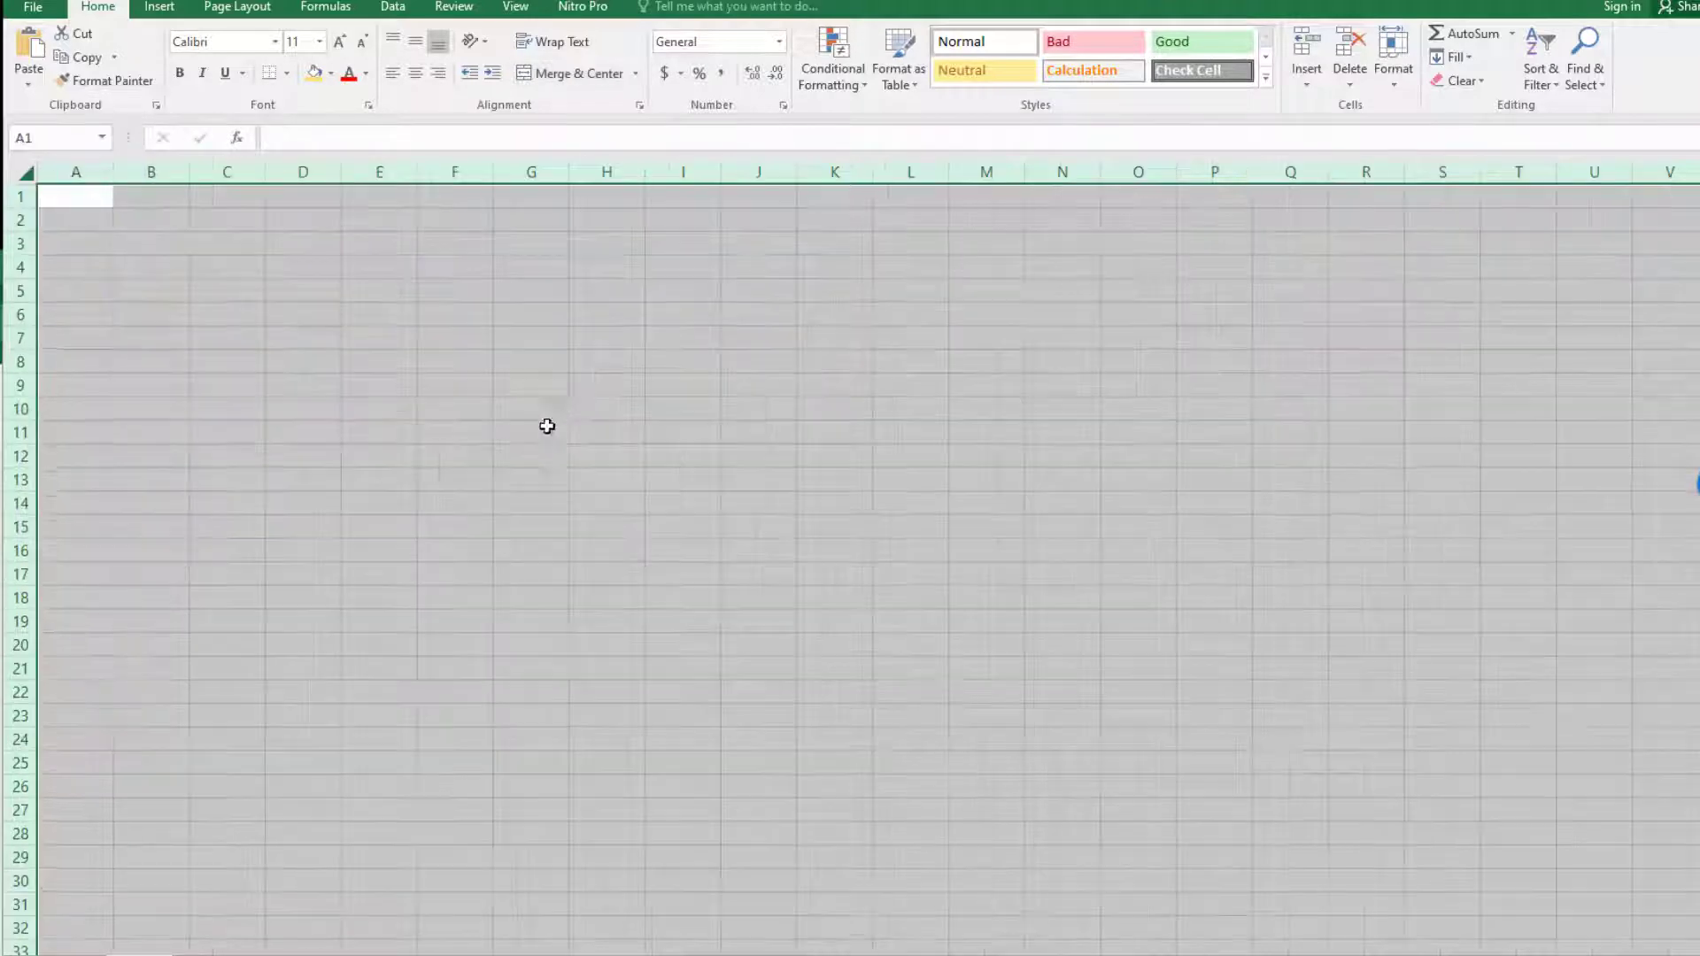
pyautogui.click(534, 408)
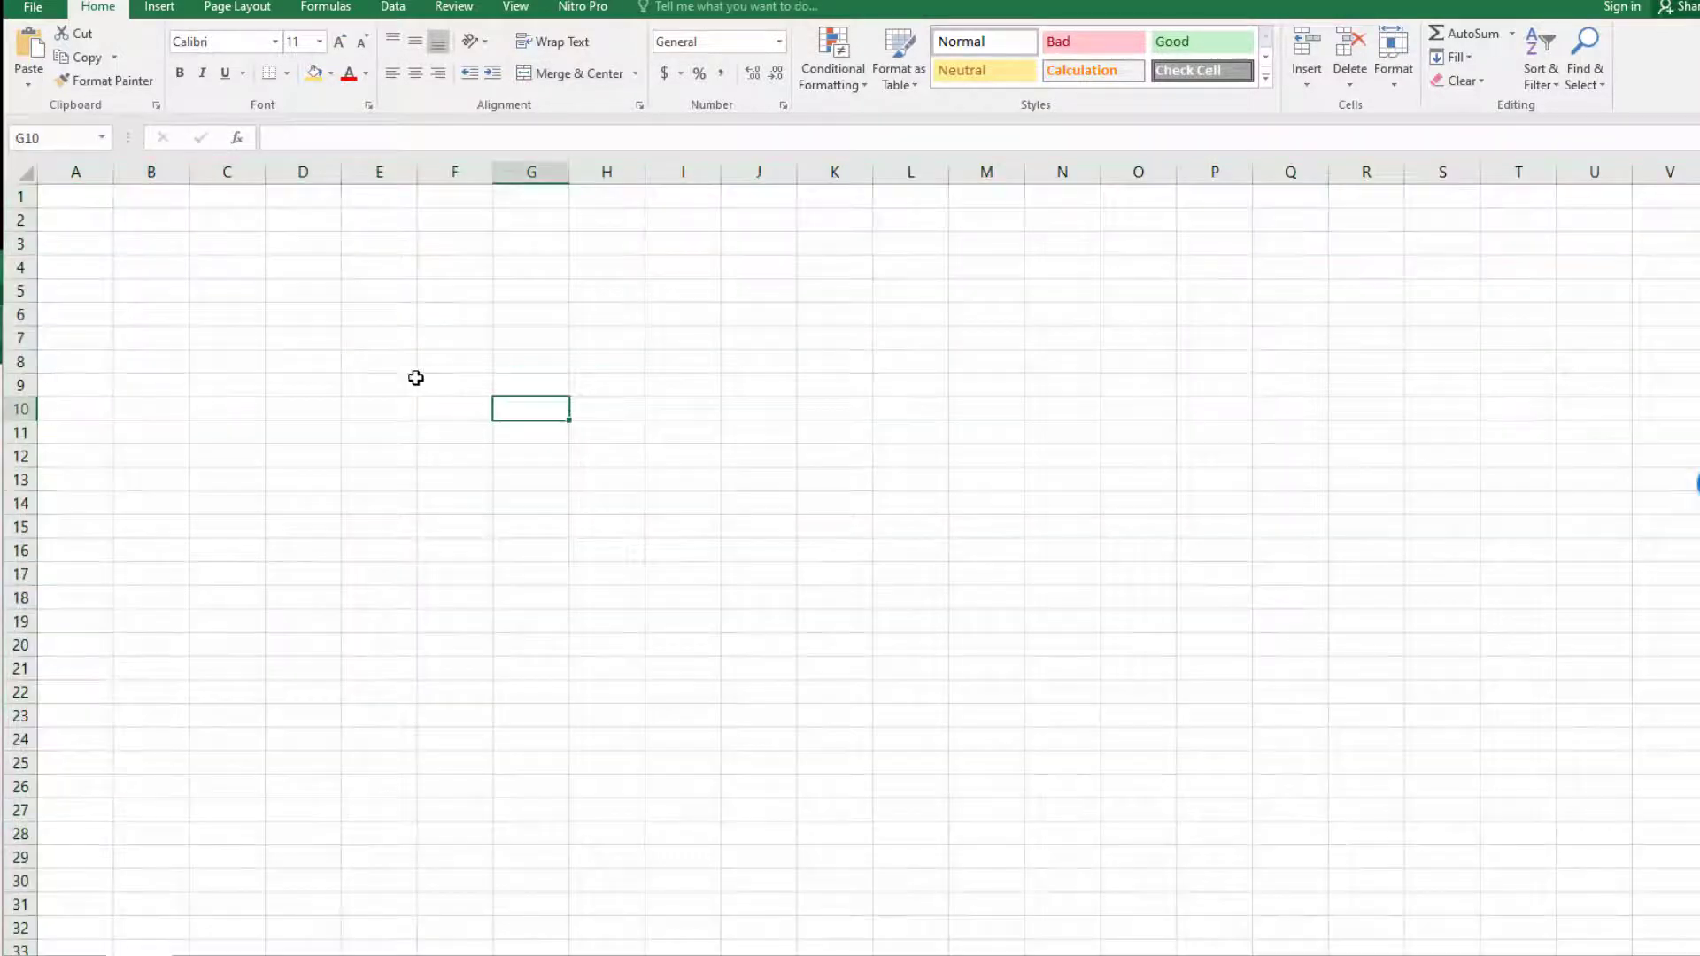
# Enter the report title LAPORAN KEUANGAN in cell B2 and TAHUN 2022 in cell B3.
pyautogui.click(156, 254)
pyautogui.click(158, 223)
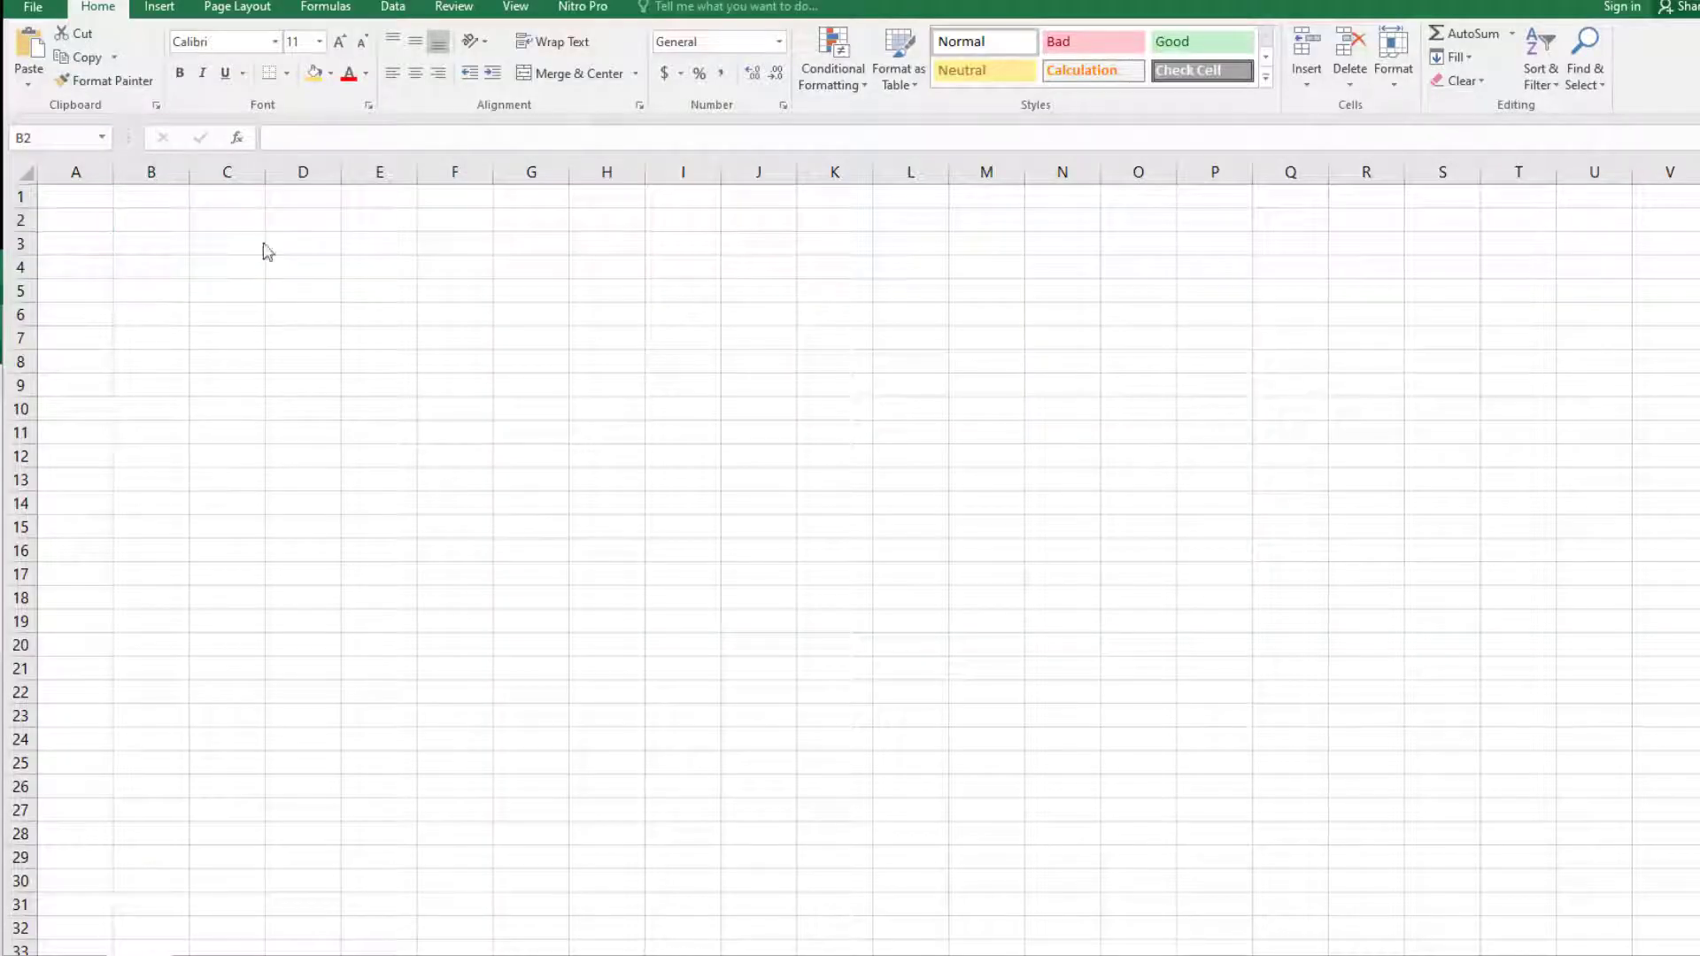
pyautogui.click(152, 217)
pyautogui.write('LAPORAN')
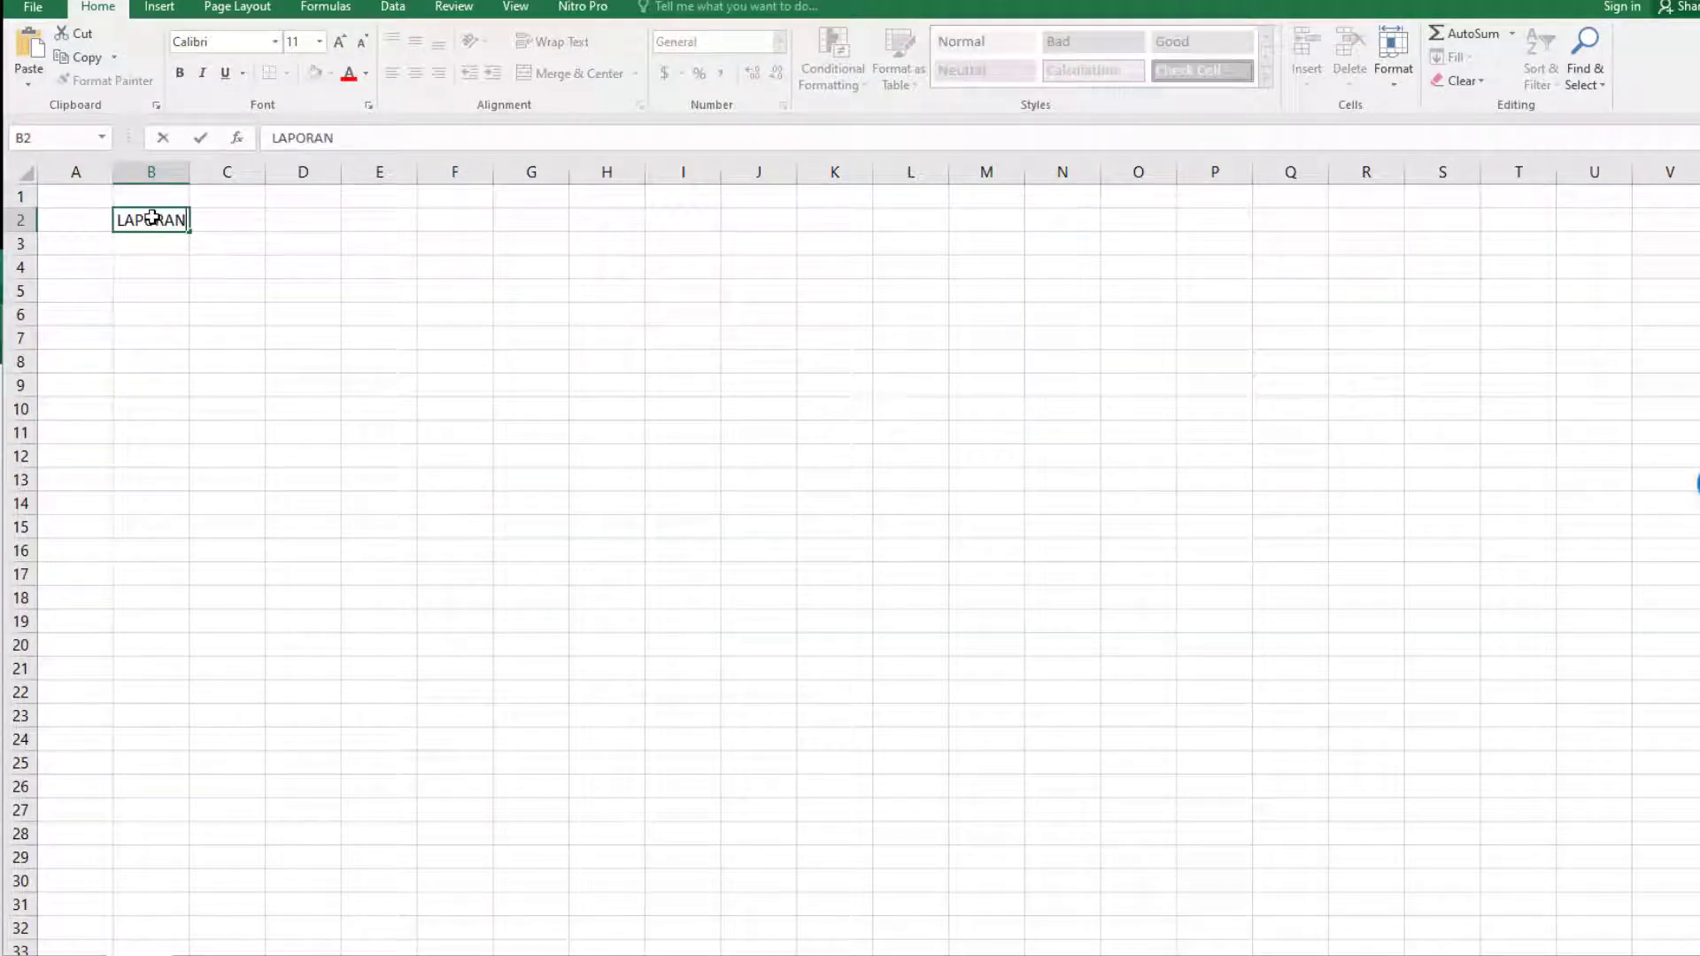
pyautogui.write(' KEUANGAN')
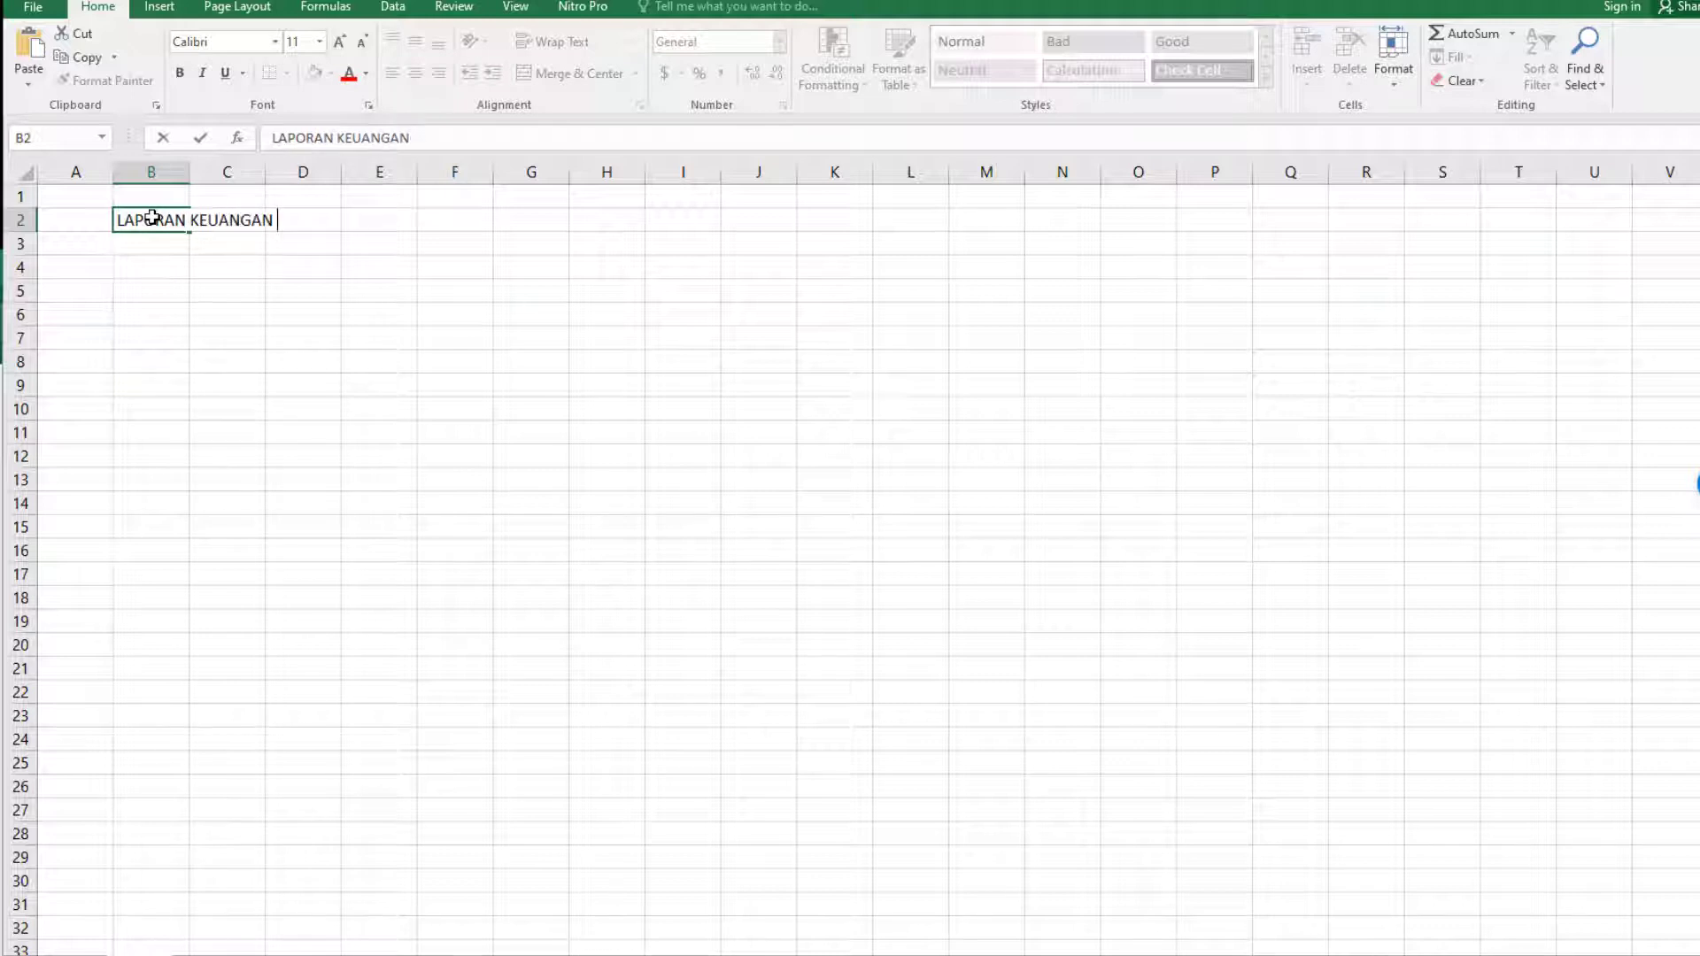
pyautogui.press('Return')
pyautogui.write('TAHUN 2022')
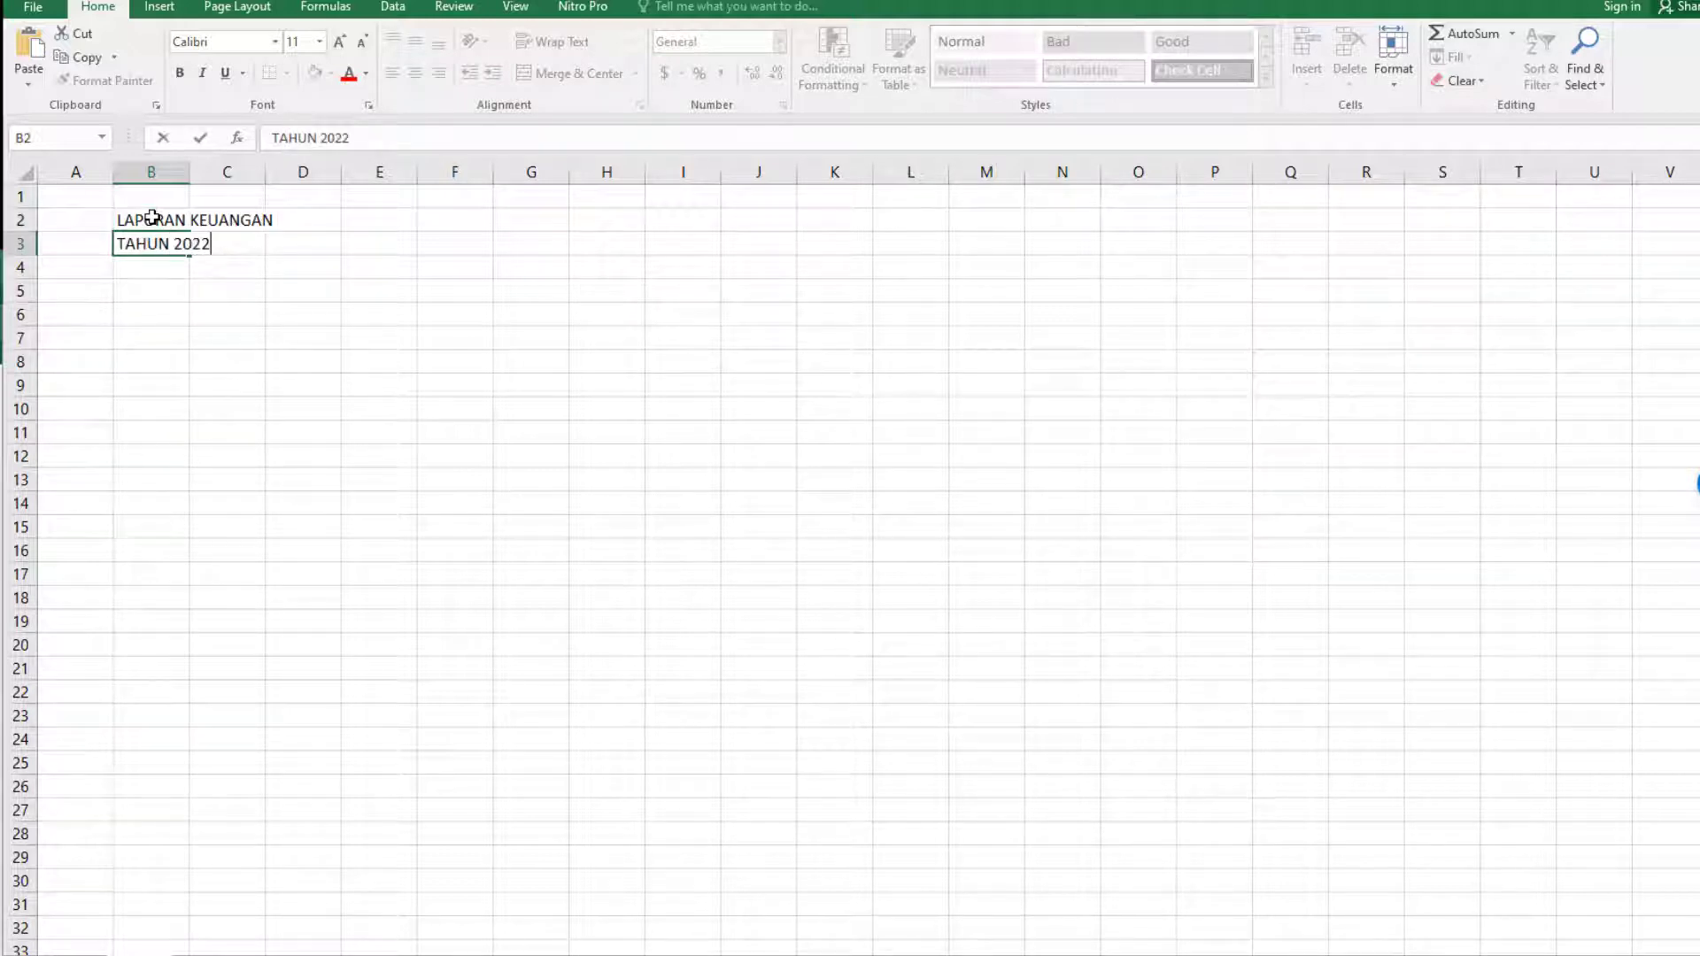
pyautogui.press('Return')
pyautogui.press('Return')
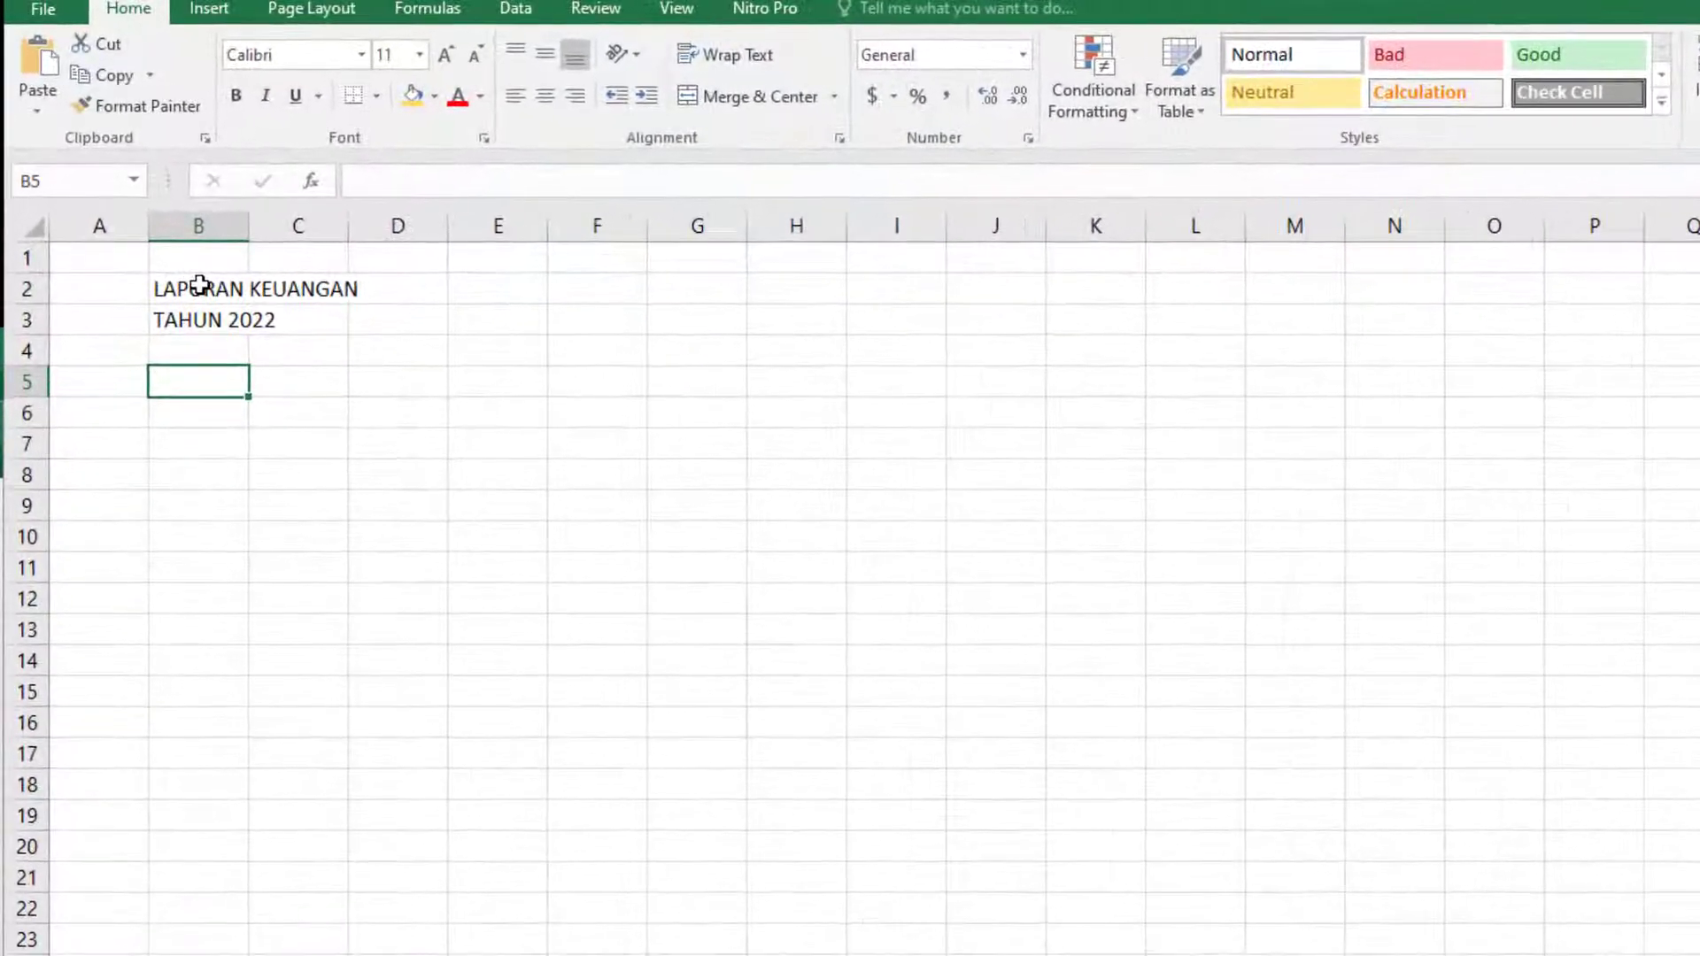
# Enter the column headers NO in cell B5 and TANGGAL in cell C5.
pyautogui.write('NO')
pyautogui.press('Tab')
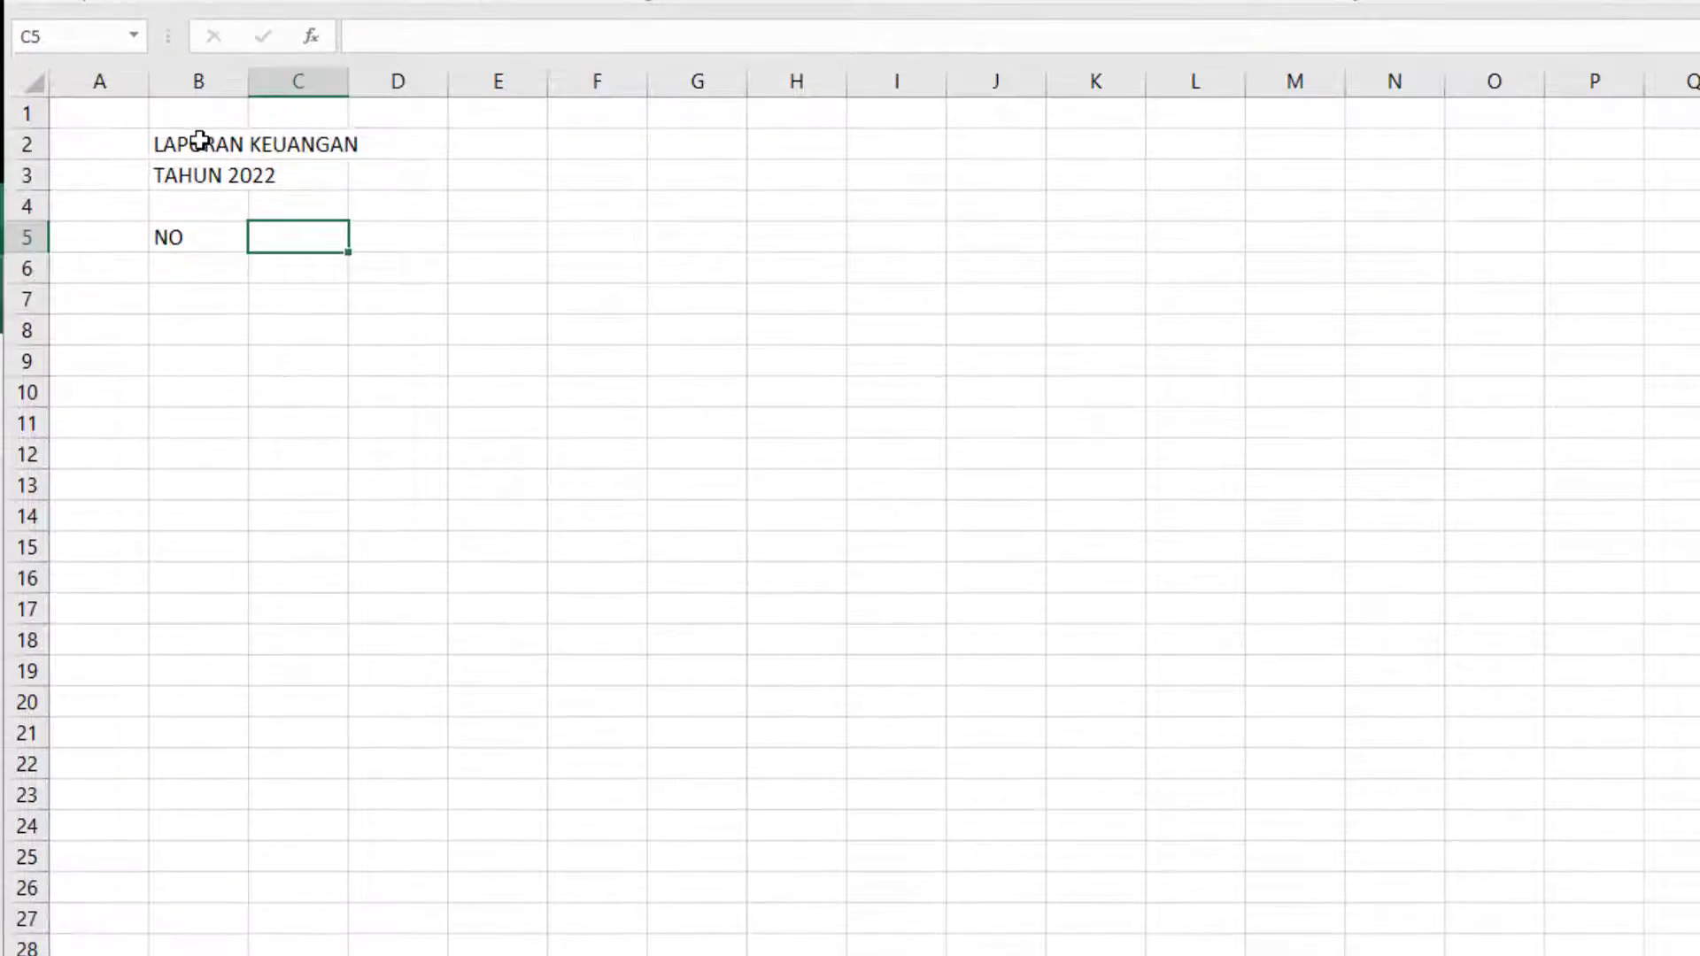
pyautogui.write('TANGGA')
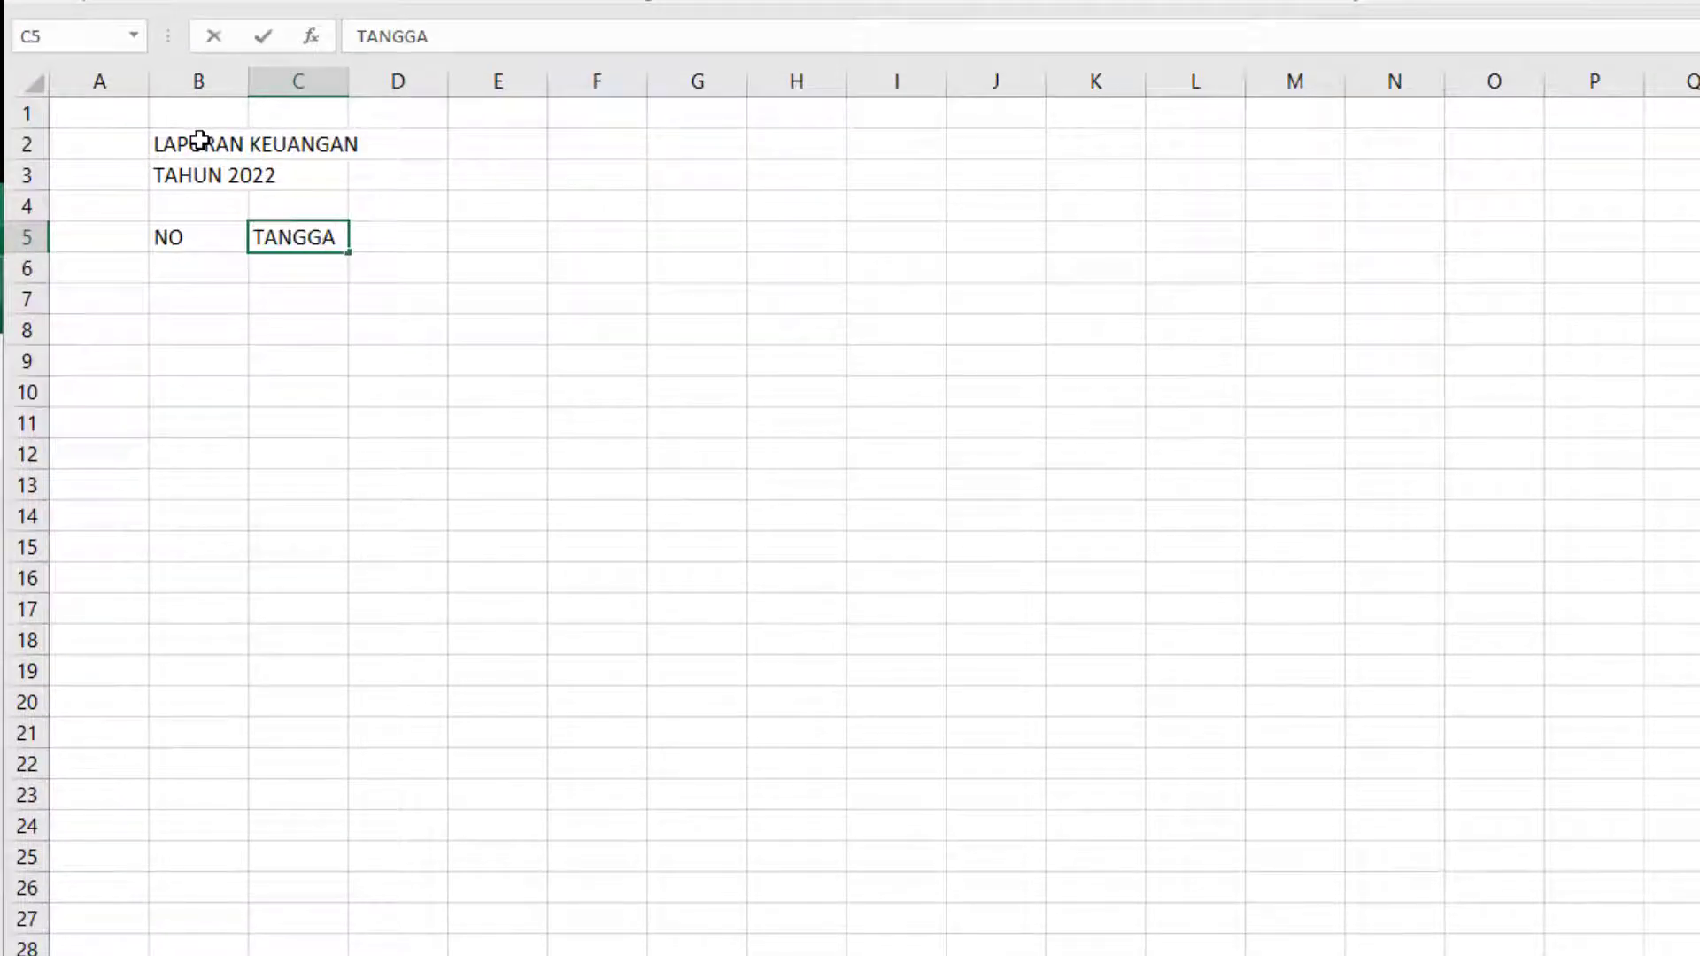
pyautogui.write('L')
pyautogui.press('Tab')
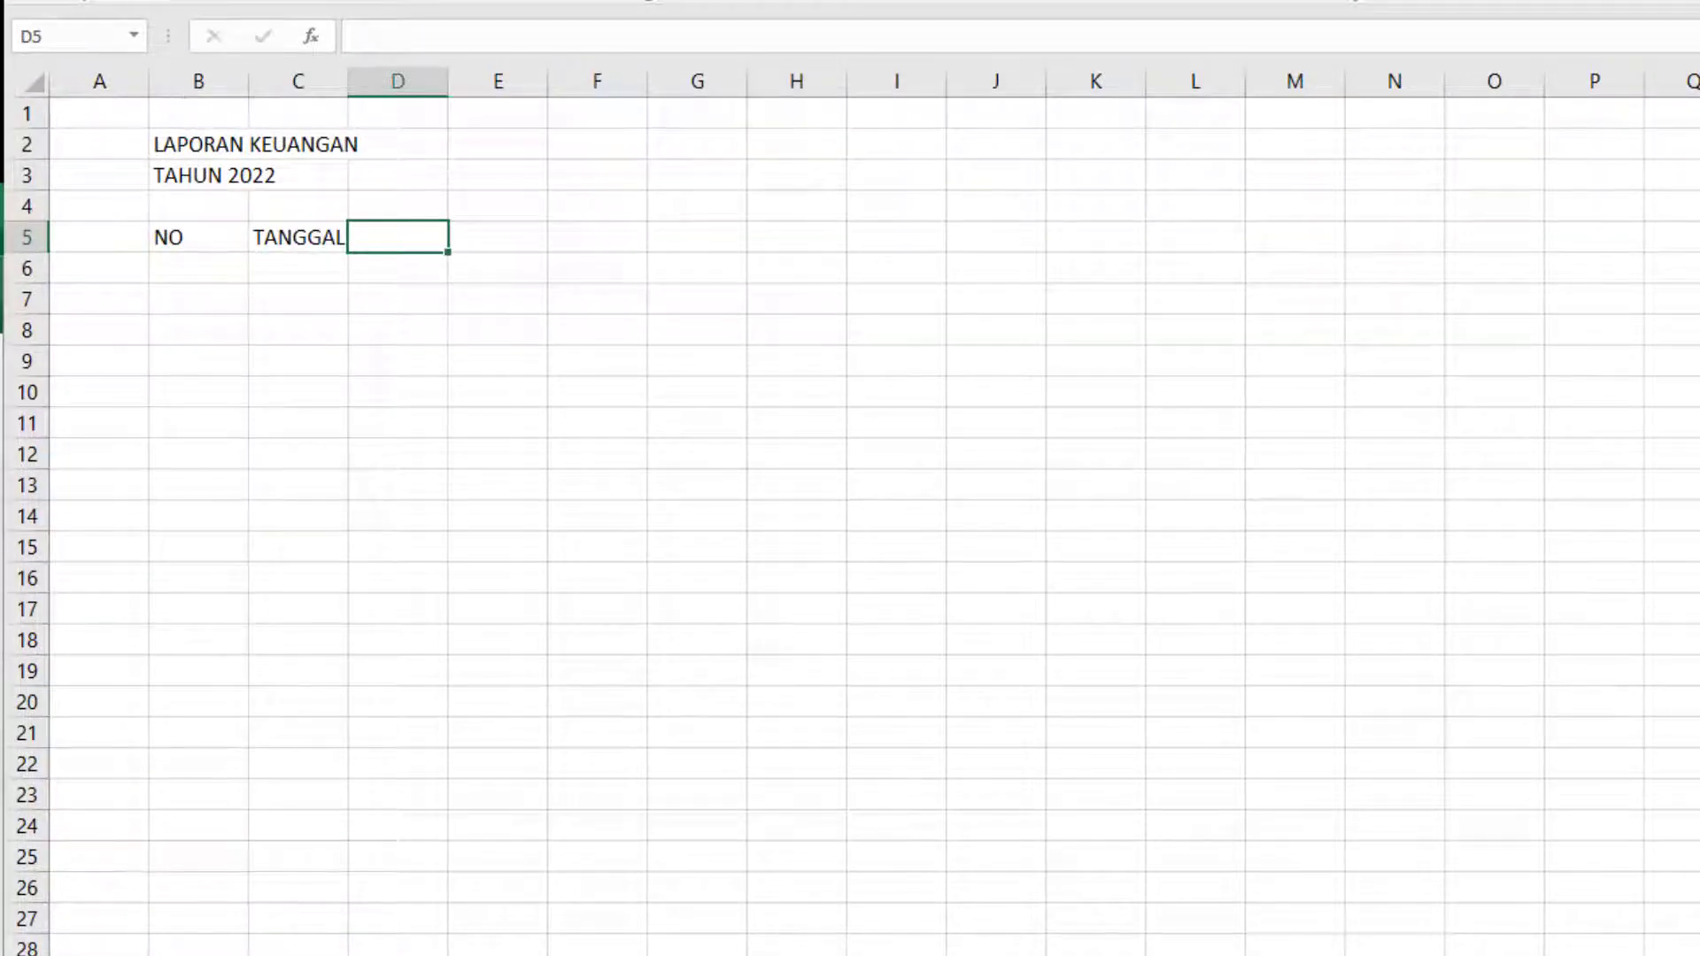
# Enter the column header KETERANGAN in cell D5.
pyautogui.hotkey('alt', 'Tab')
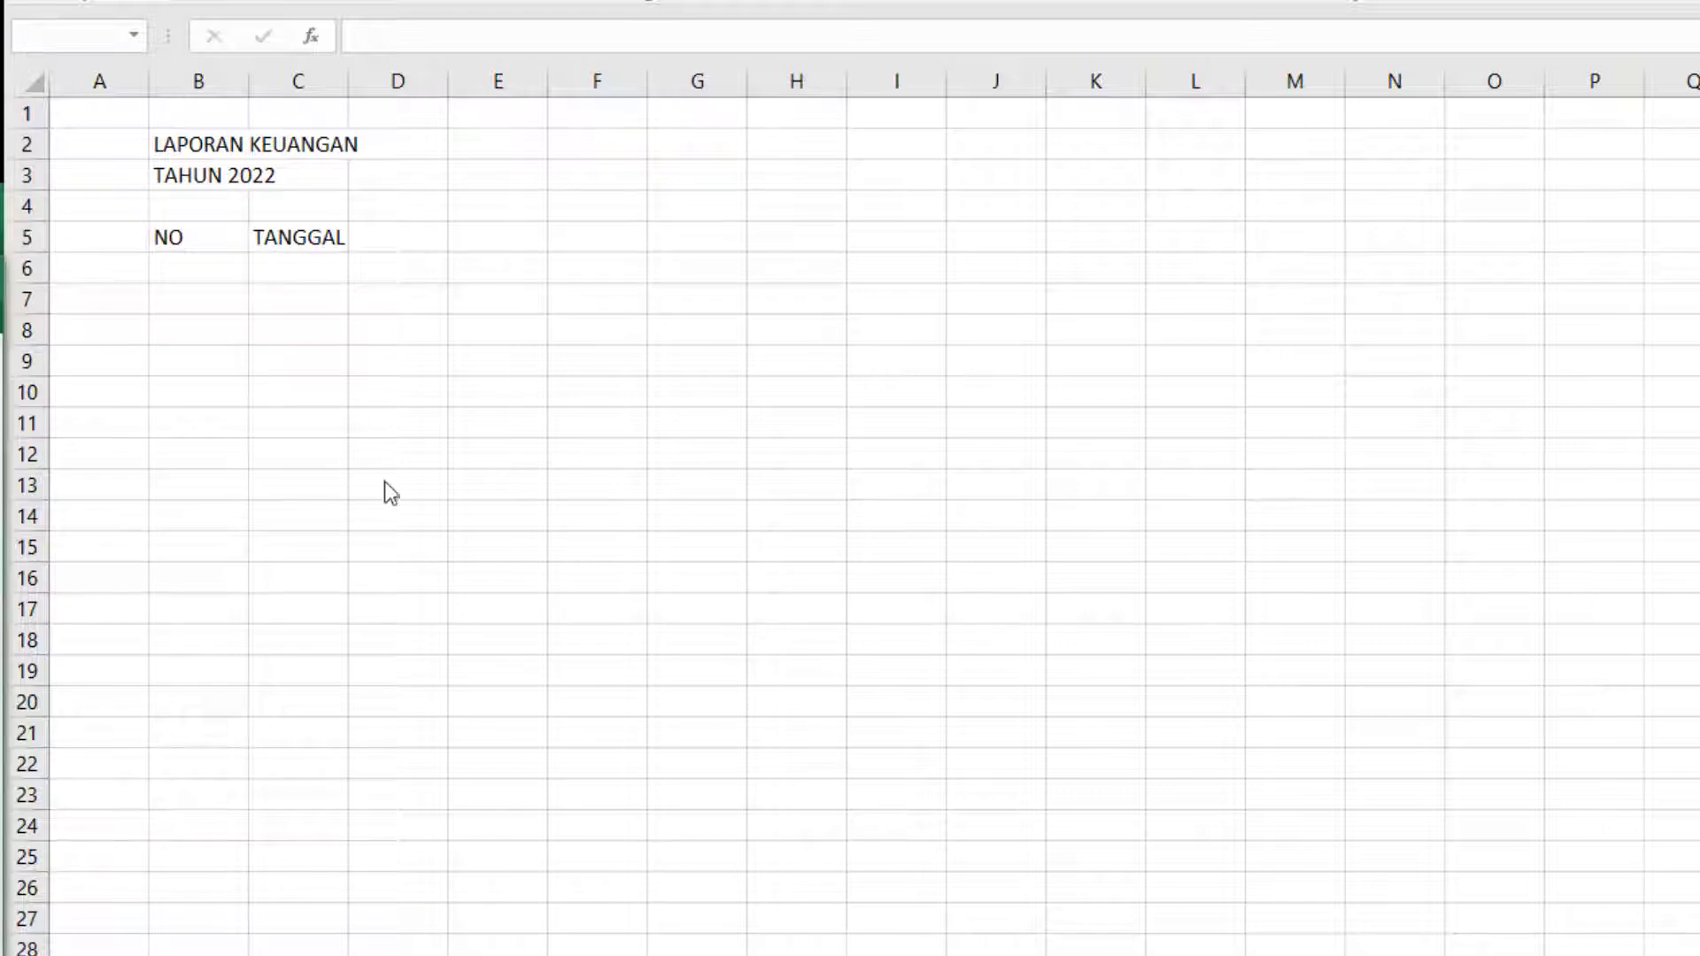
pyautogui.click(431, 250)
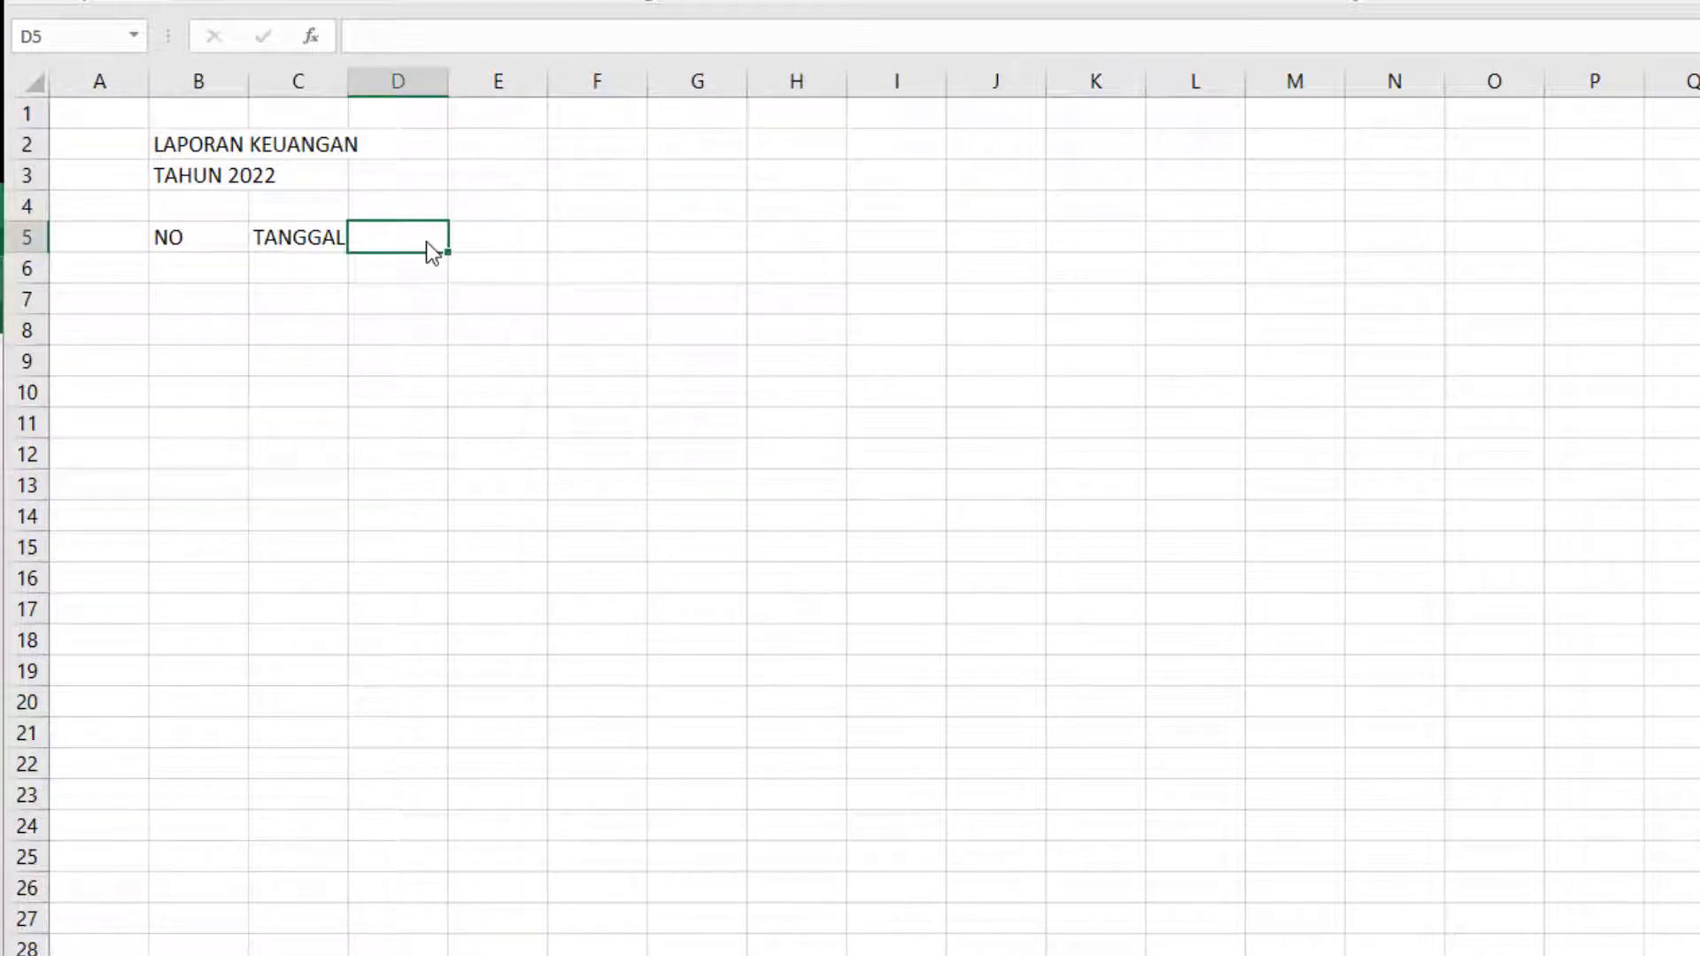
pyautogui.write('KETERANGAN')
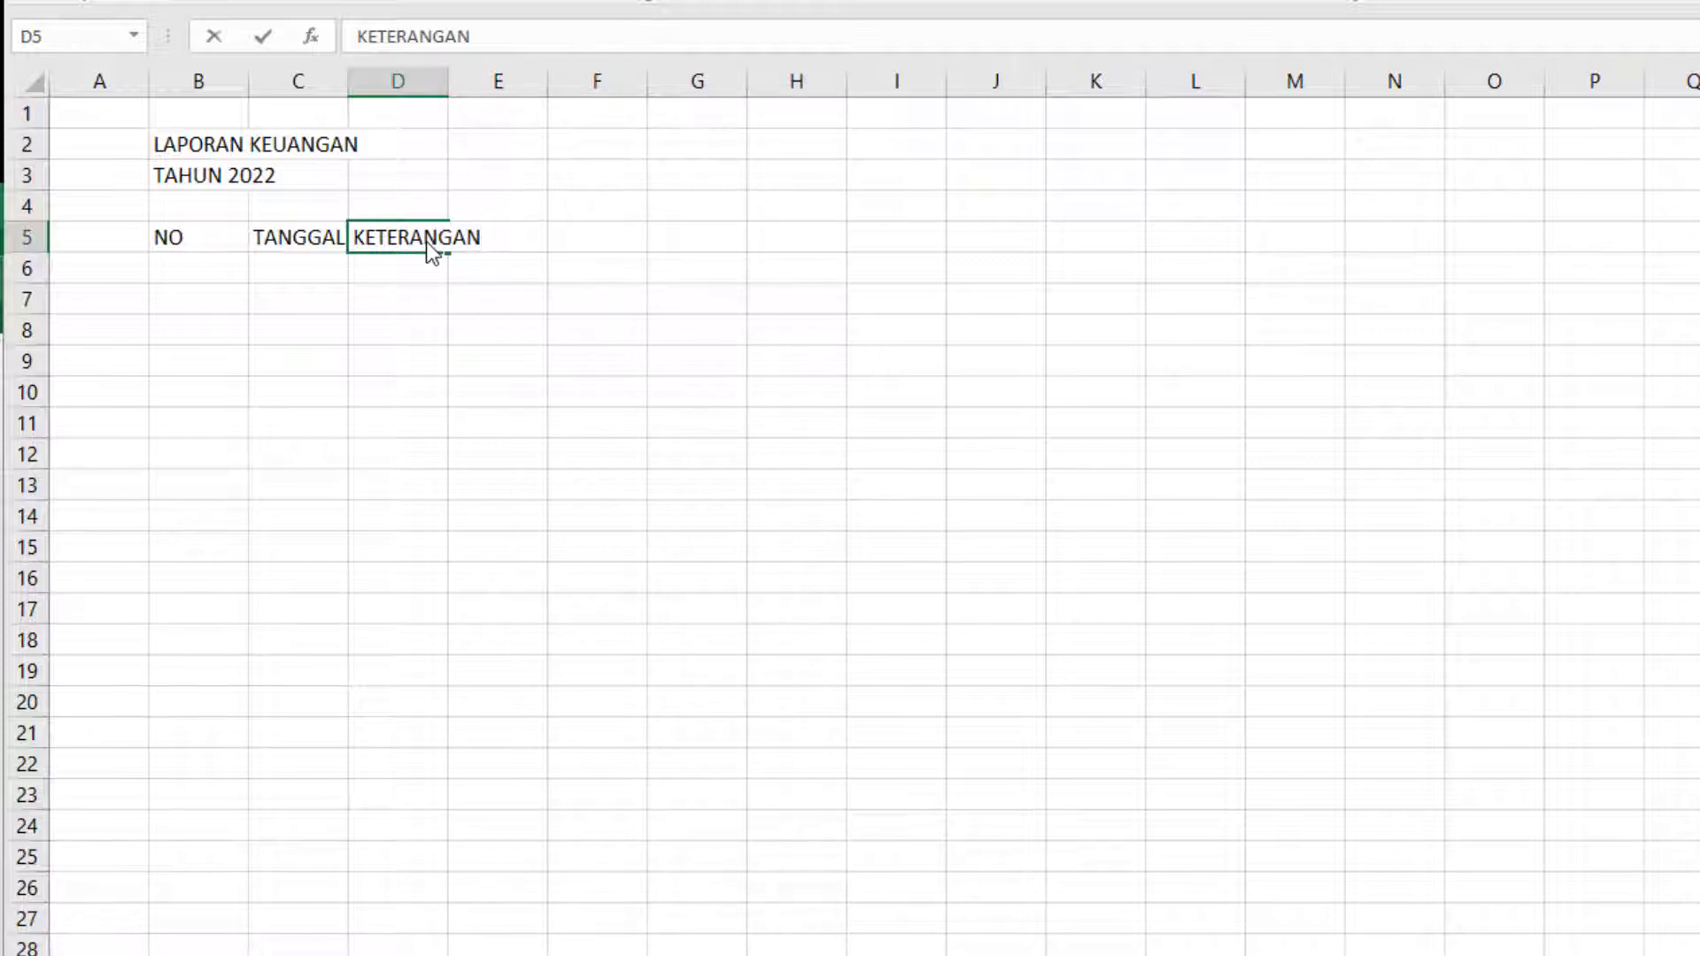
pyautogui.press('Tab')
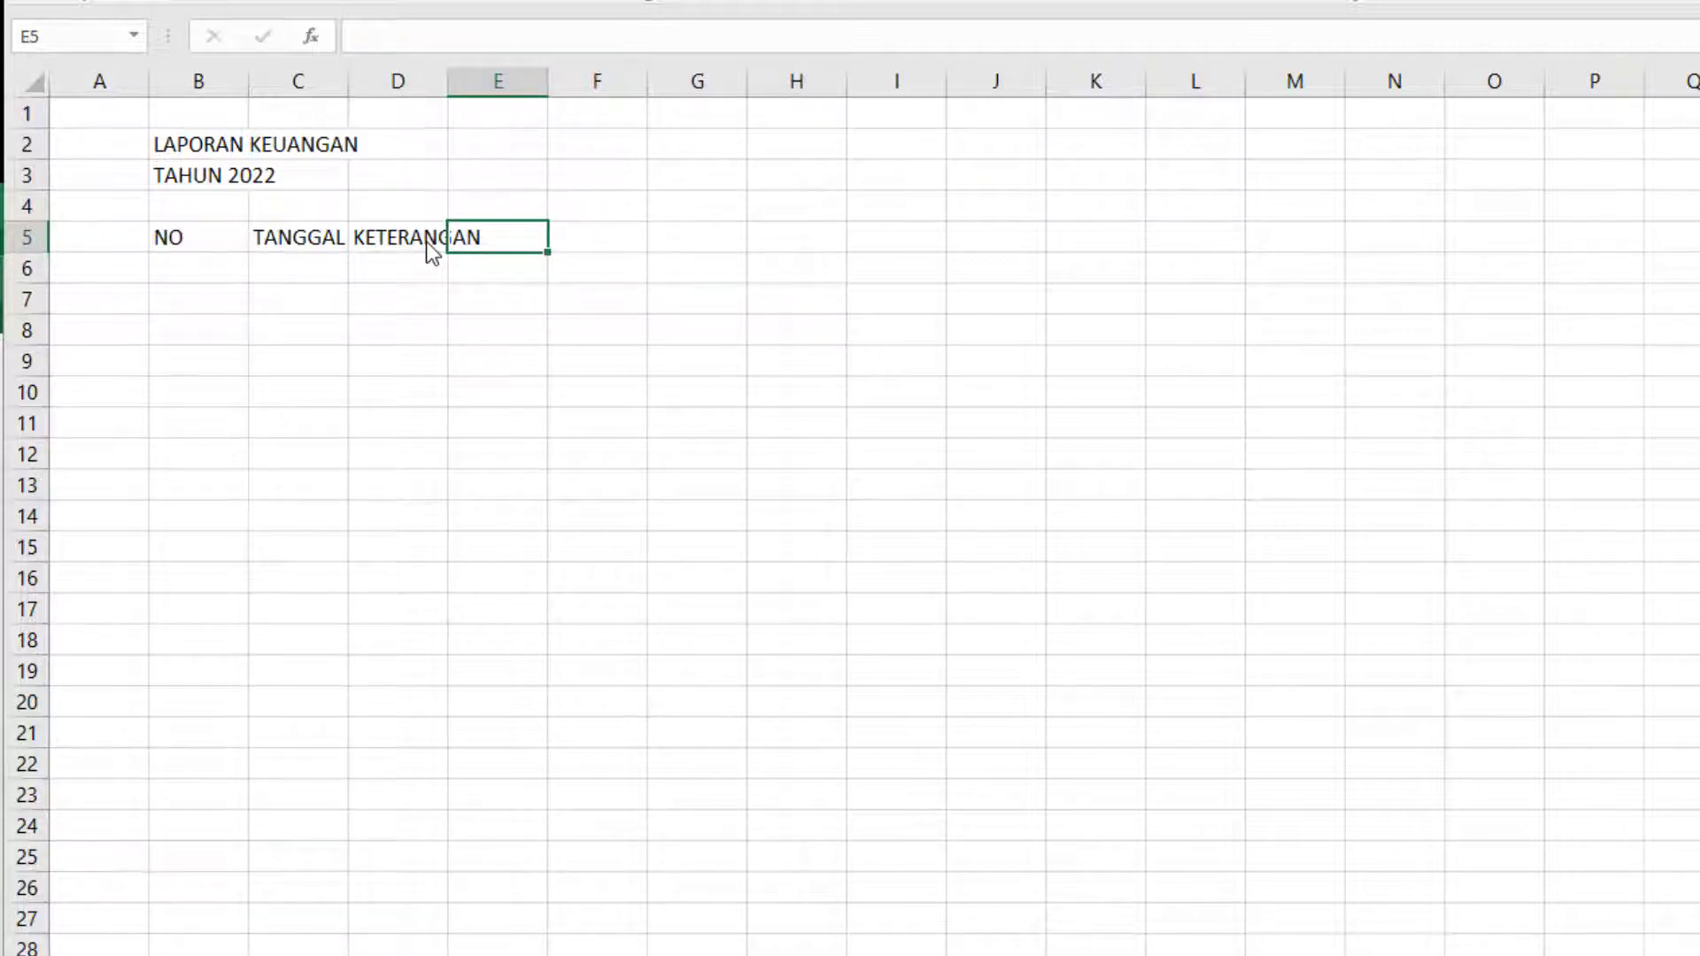
# Enter the column header HARGA SATUAN in cell E5, all in capital letters.
pyautogui.write('HAR')
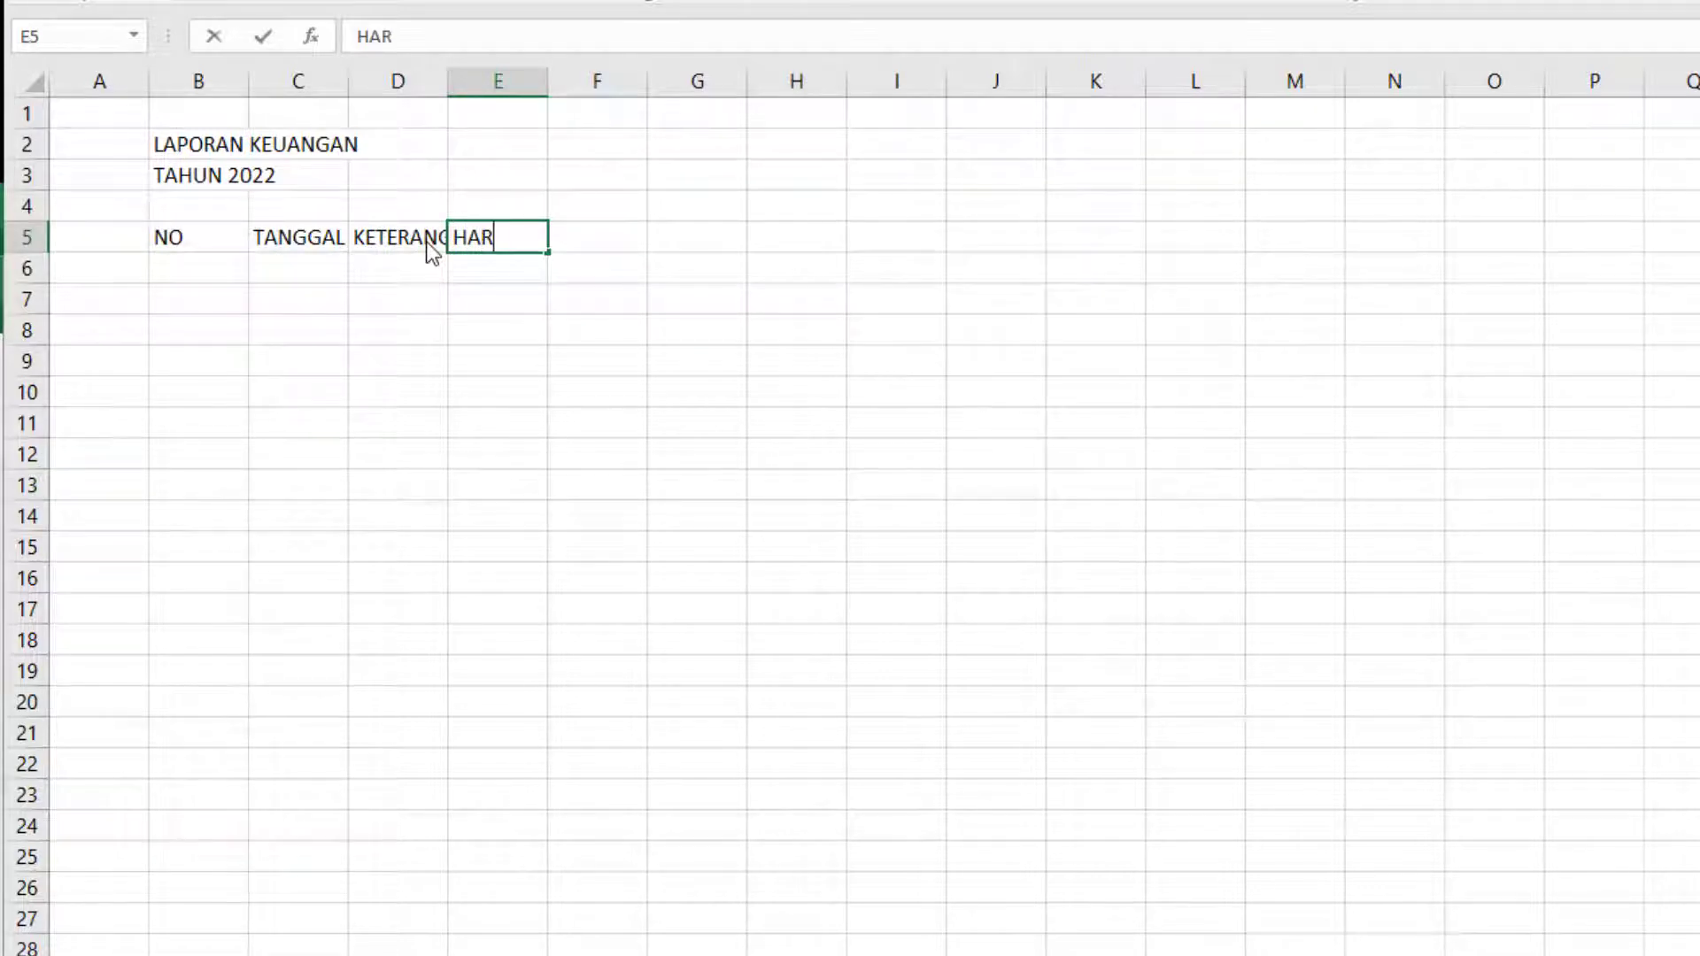
pyautogui.write('GA SATUA')
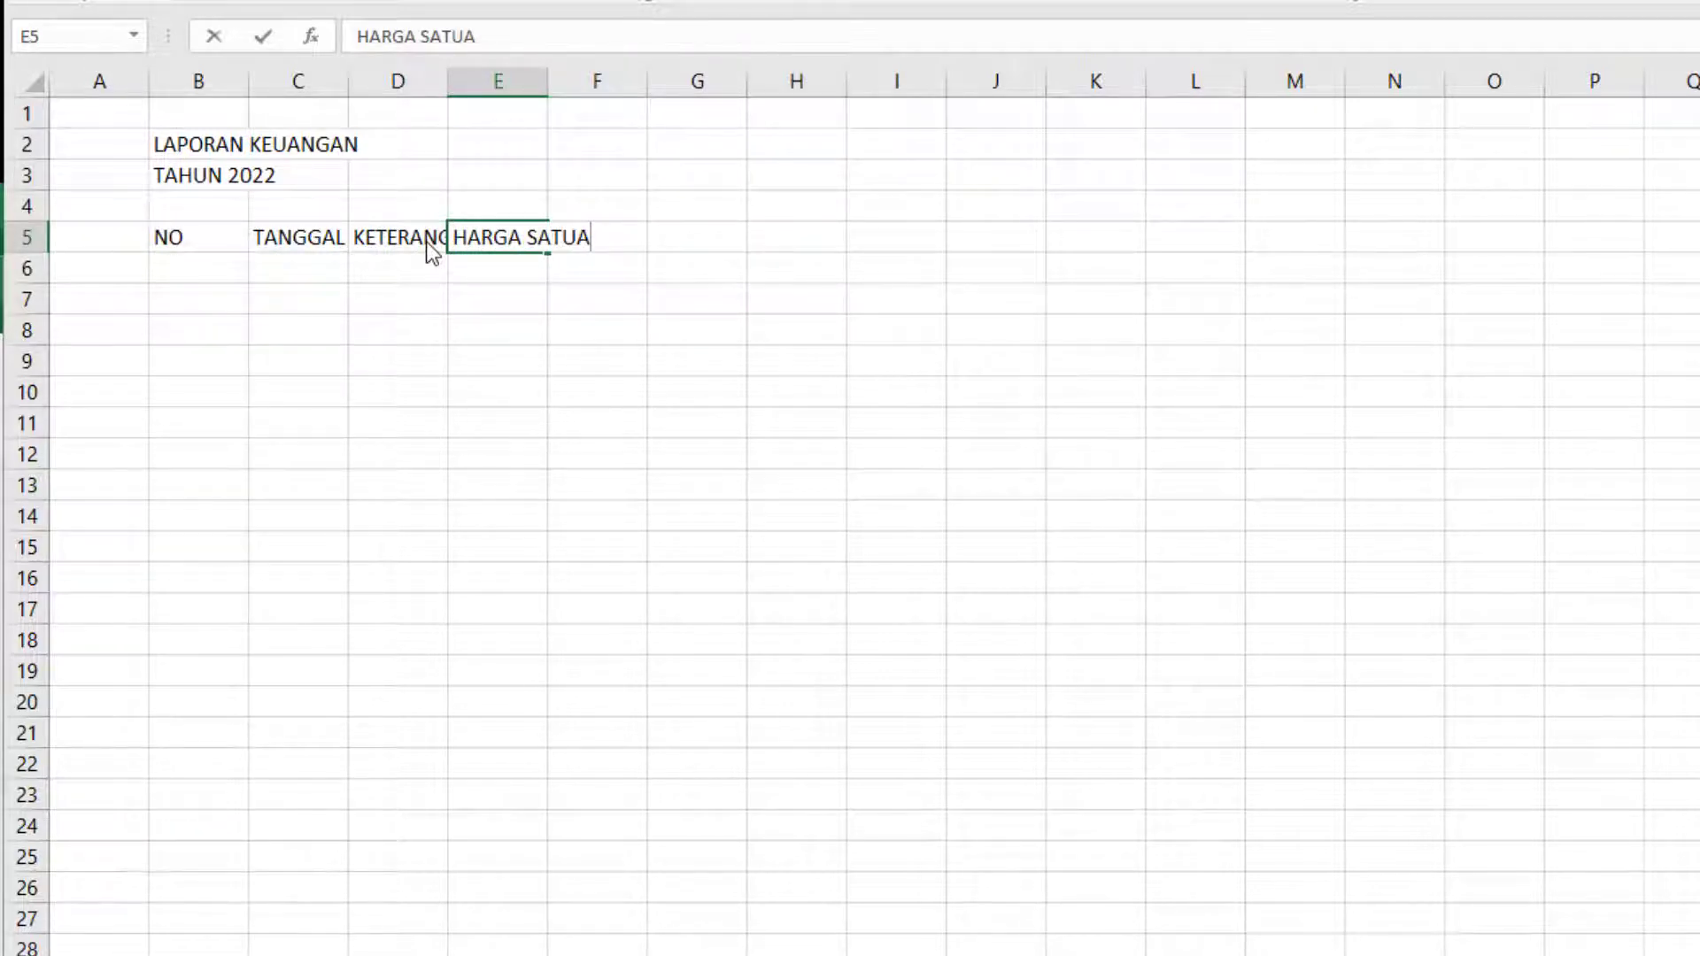
pyautogui.write('n')
pyautogui.press('Tab')
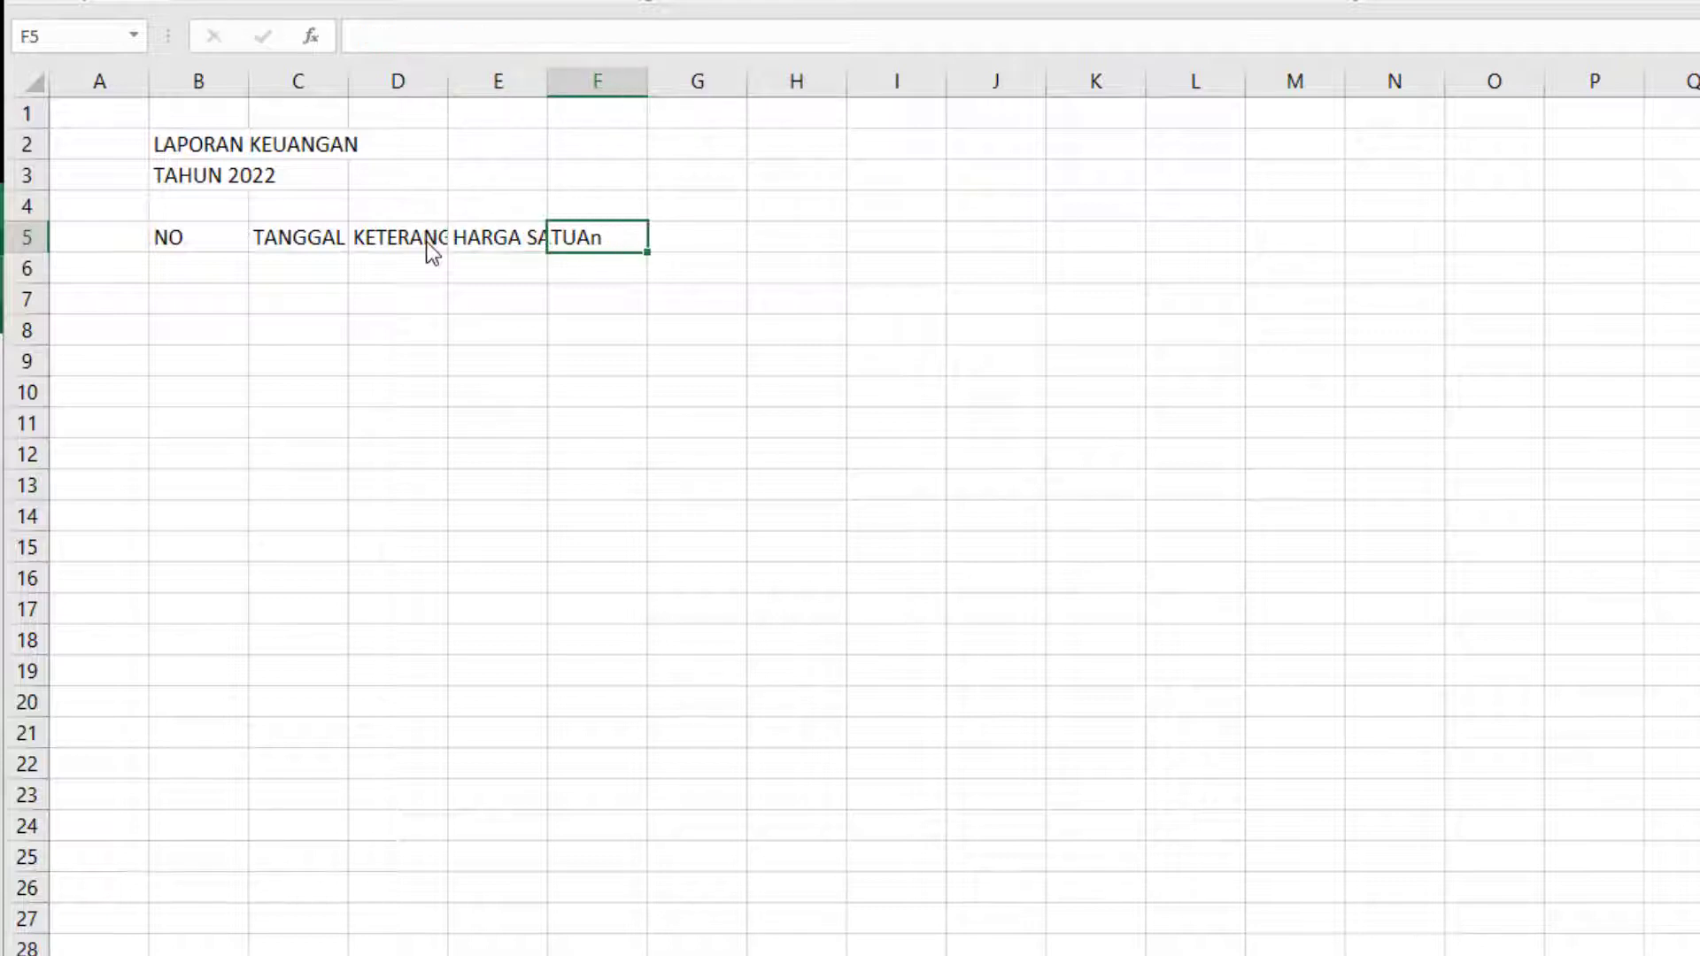
pyautogui.hotkey('shift', 'Tab')
pyautogui.press('F2')
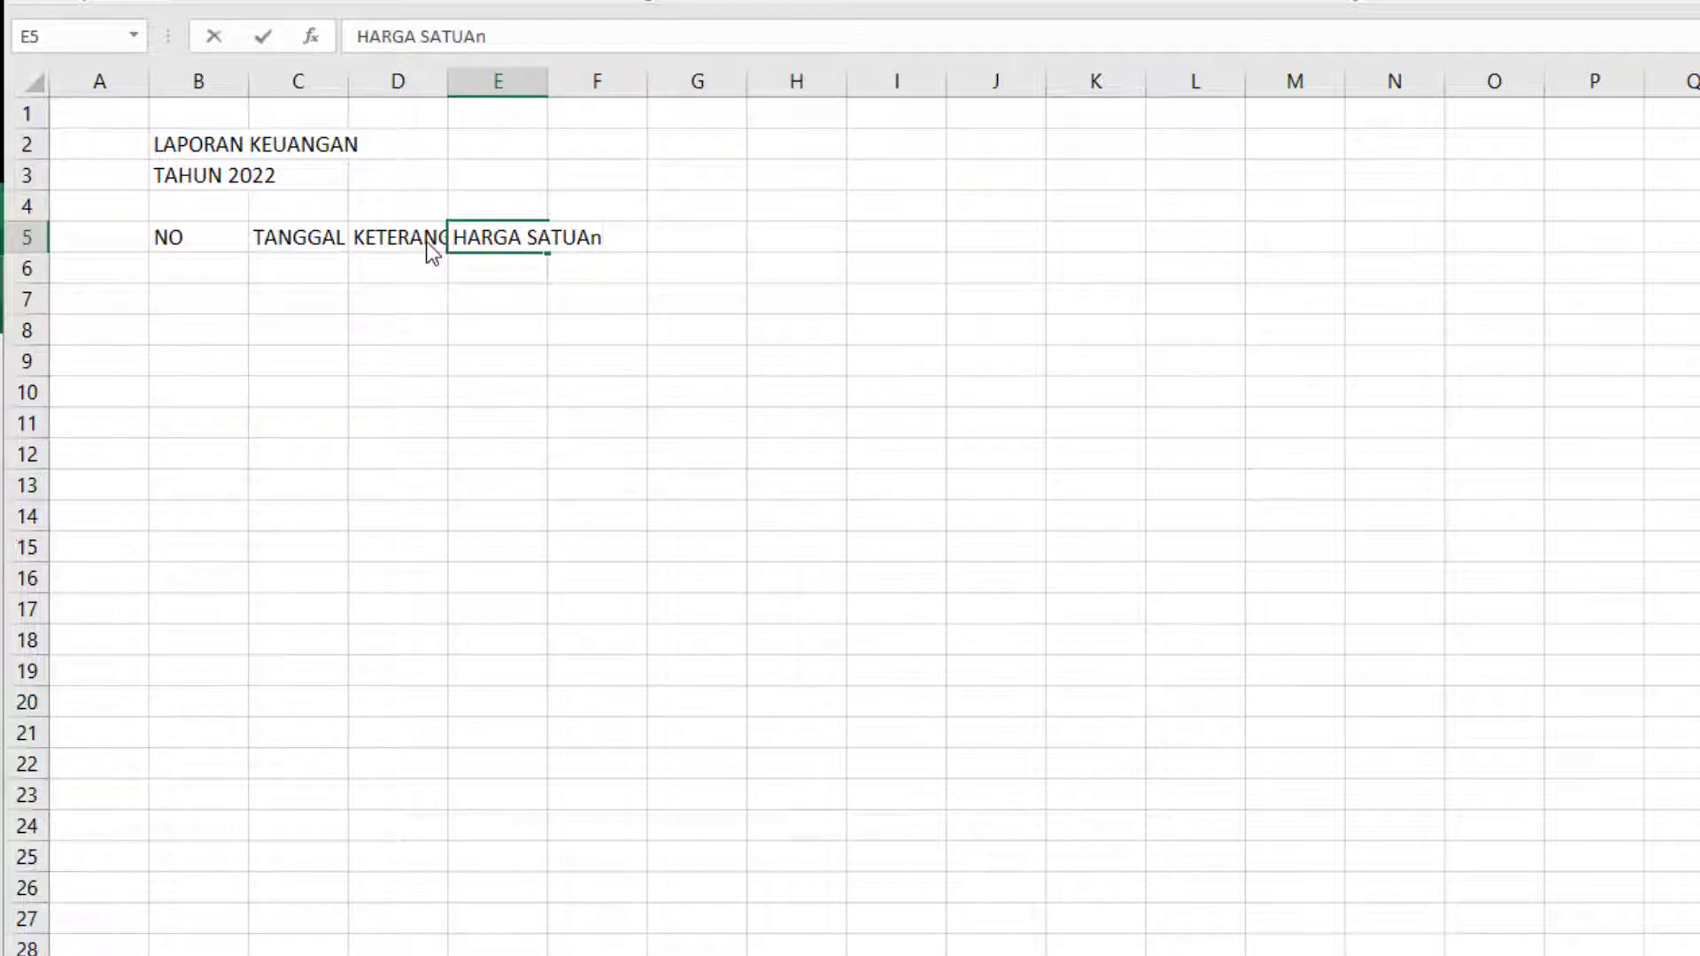
pyautogui.press('BackSpace')
pyautogui.write('N')
pyautogui.press('Tab')
# Enter the column header FREKUENSI in cell F5.
pyautogui.write('F')
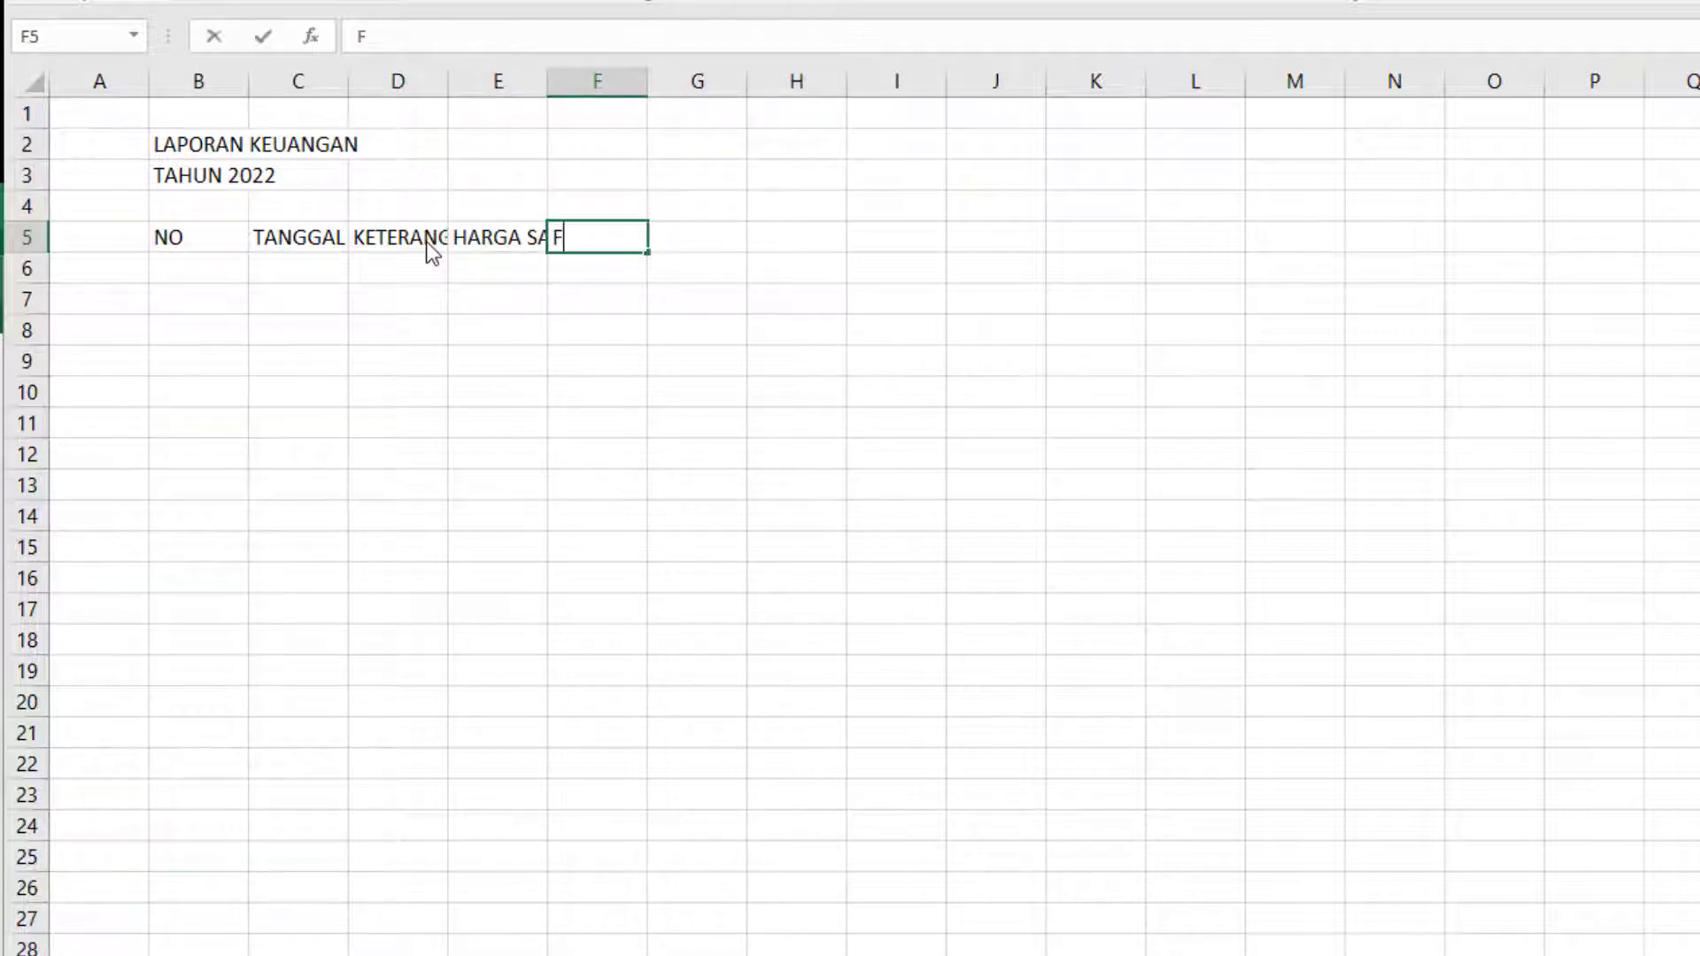
pyautogui.write('REKUENSI')
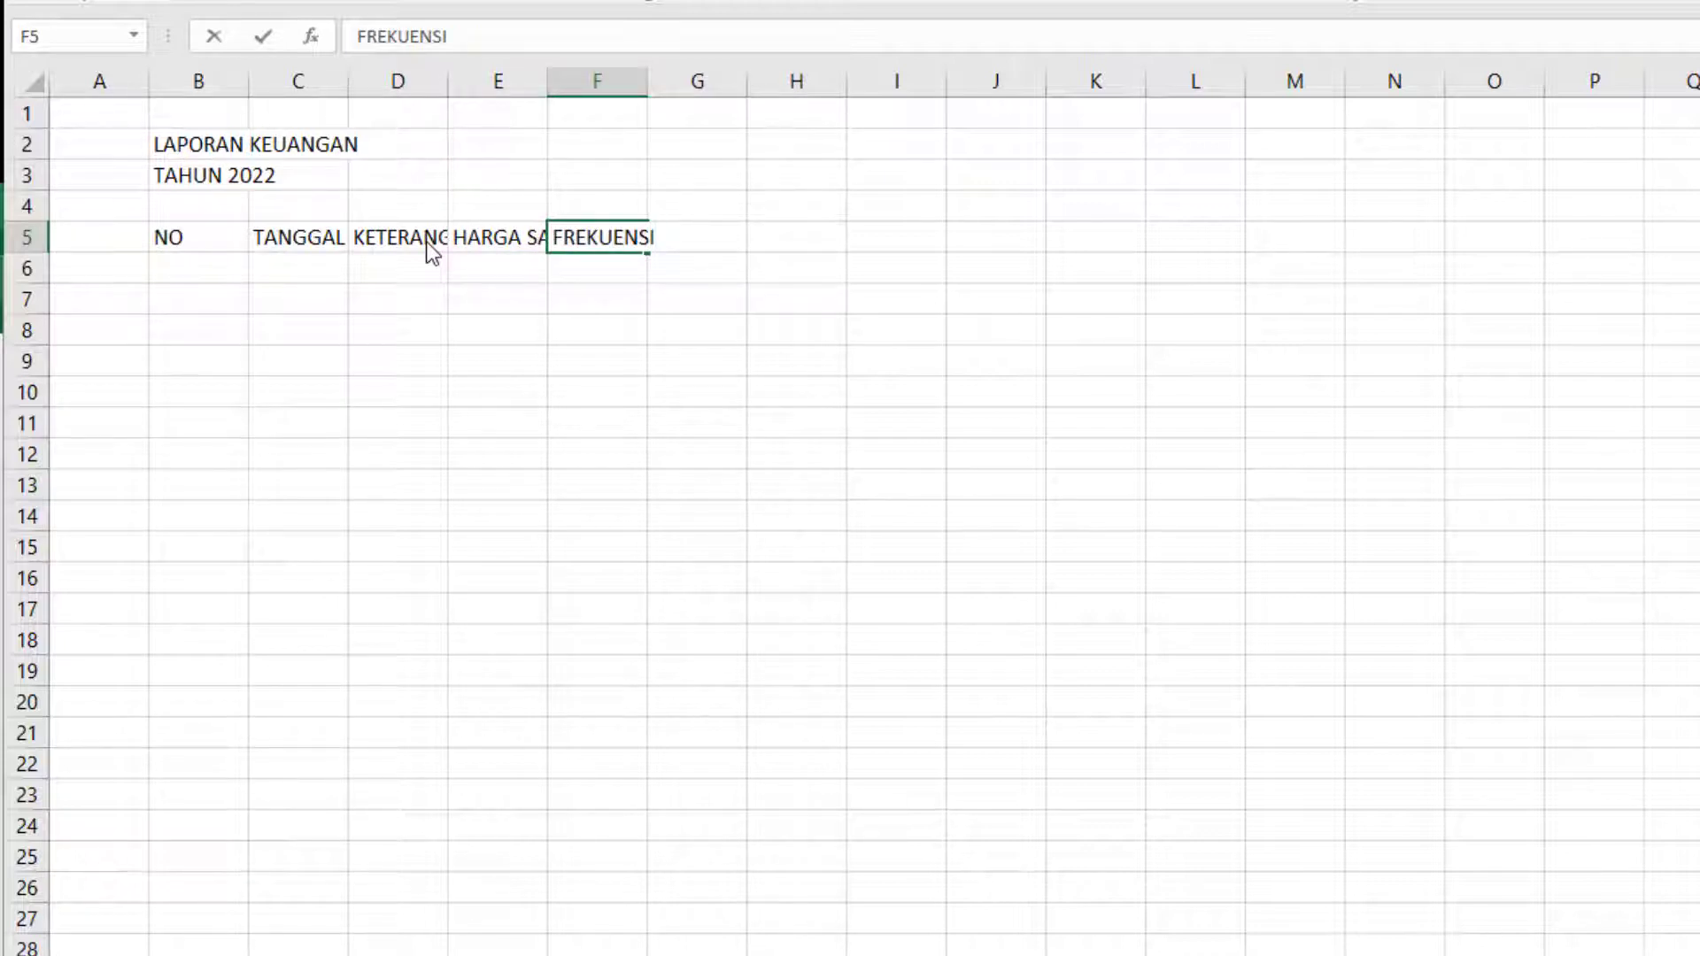
pyautogui.press('Tab')
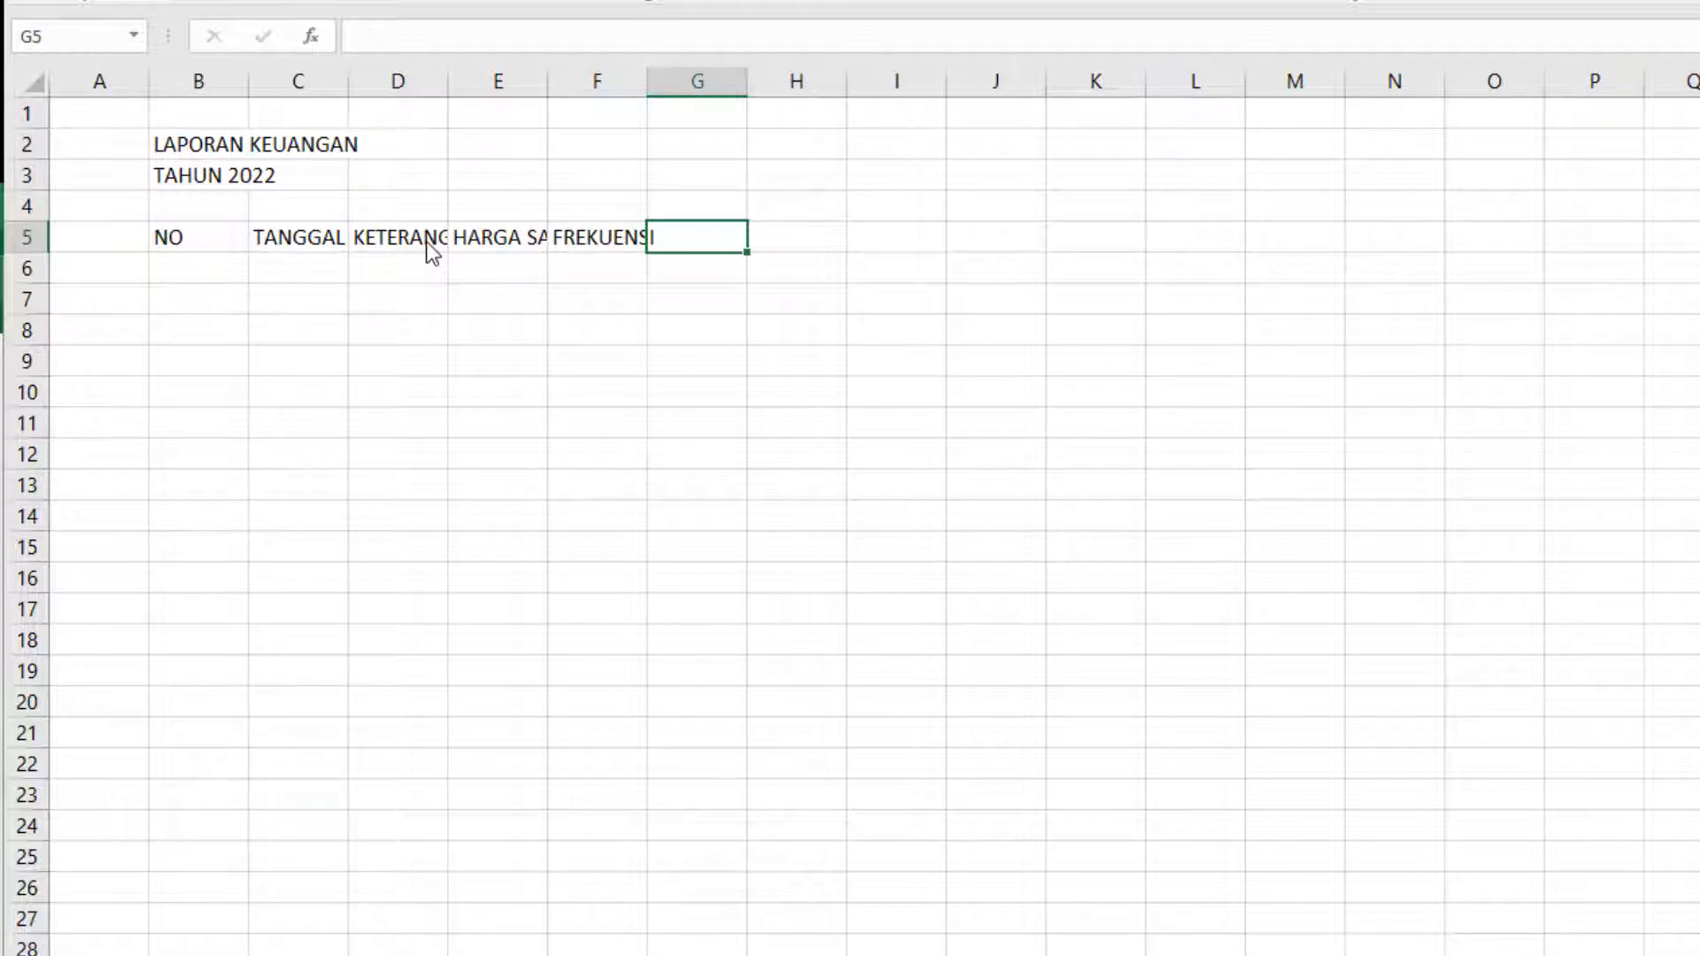
# Leave G5 empty and enter the column header PENDAPATAN in cell H5.
pyautogui.press('Right')
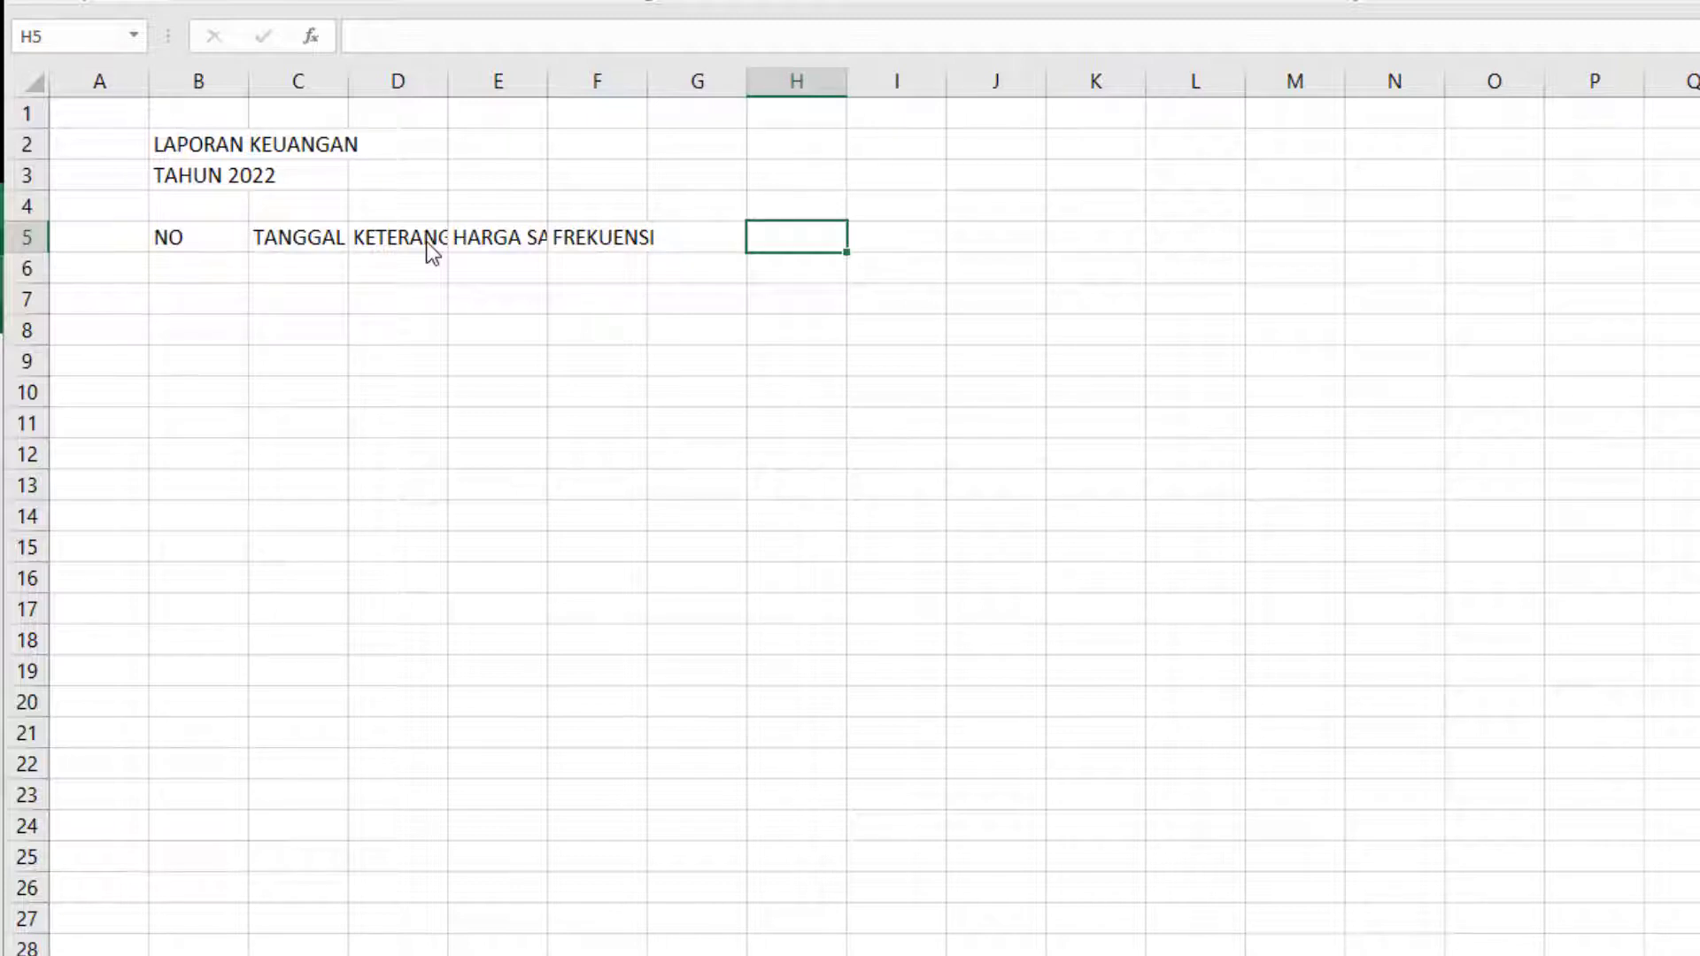
pyautogui.write('PENDAPATAN')
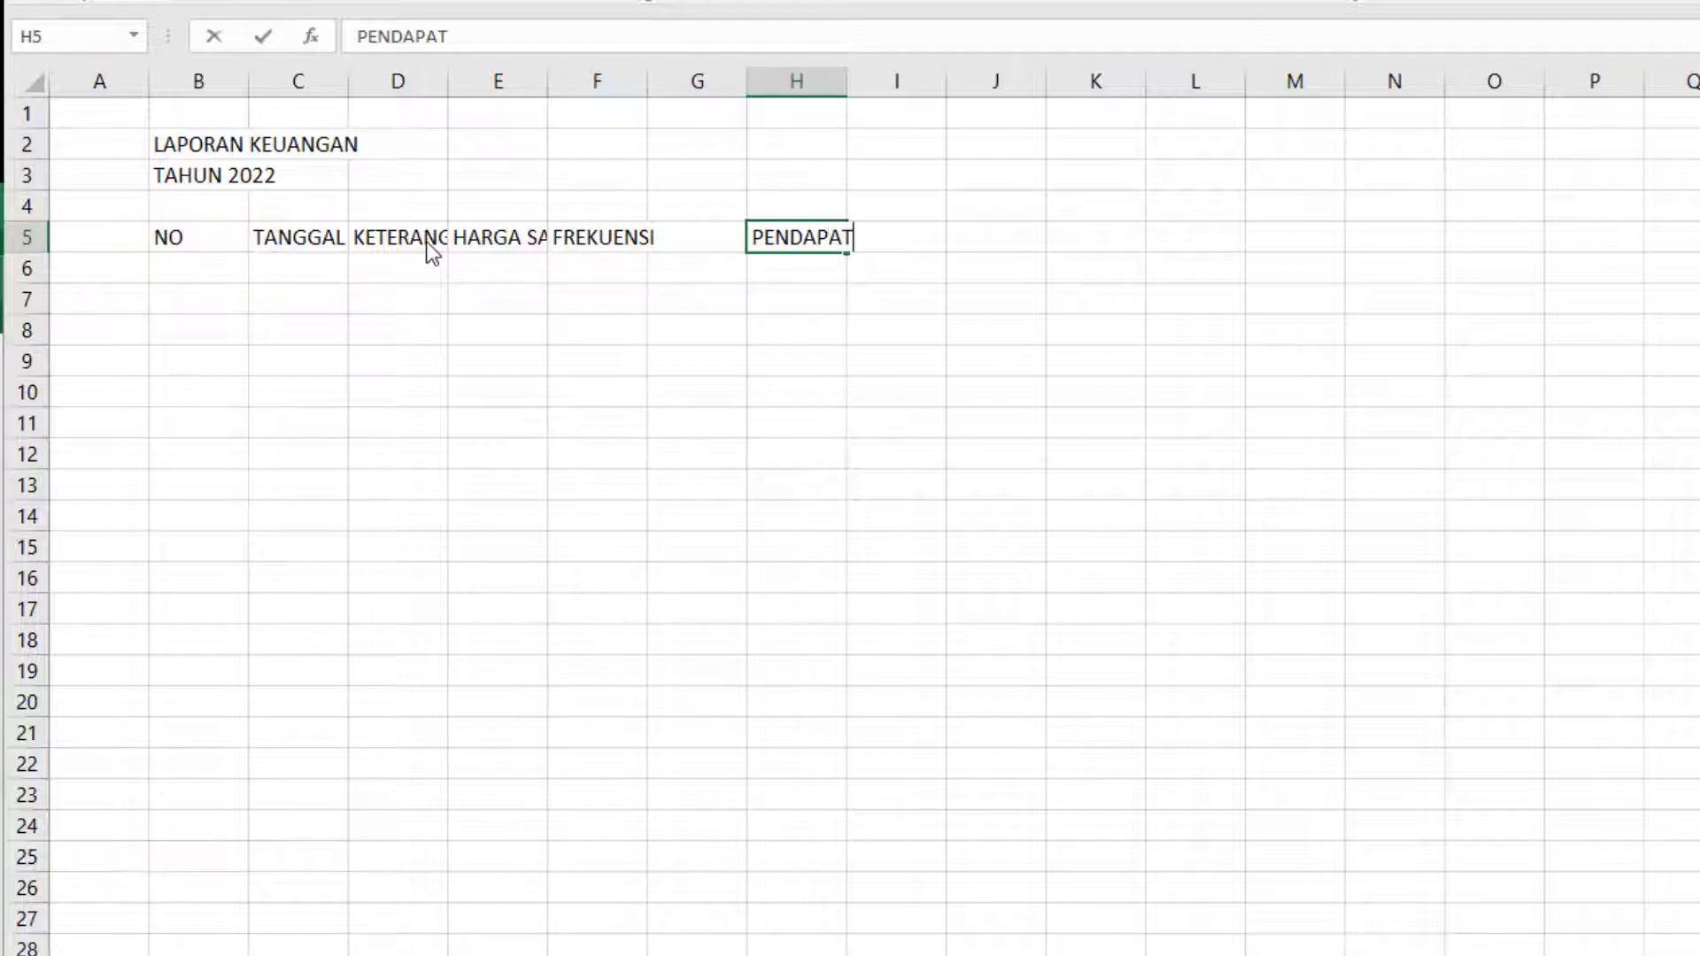
pyautogui.press('Tab')
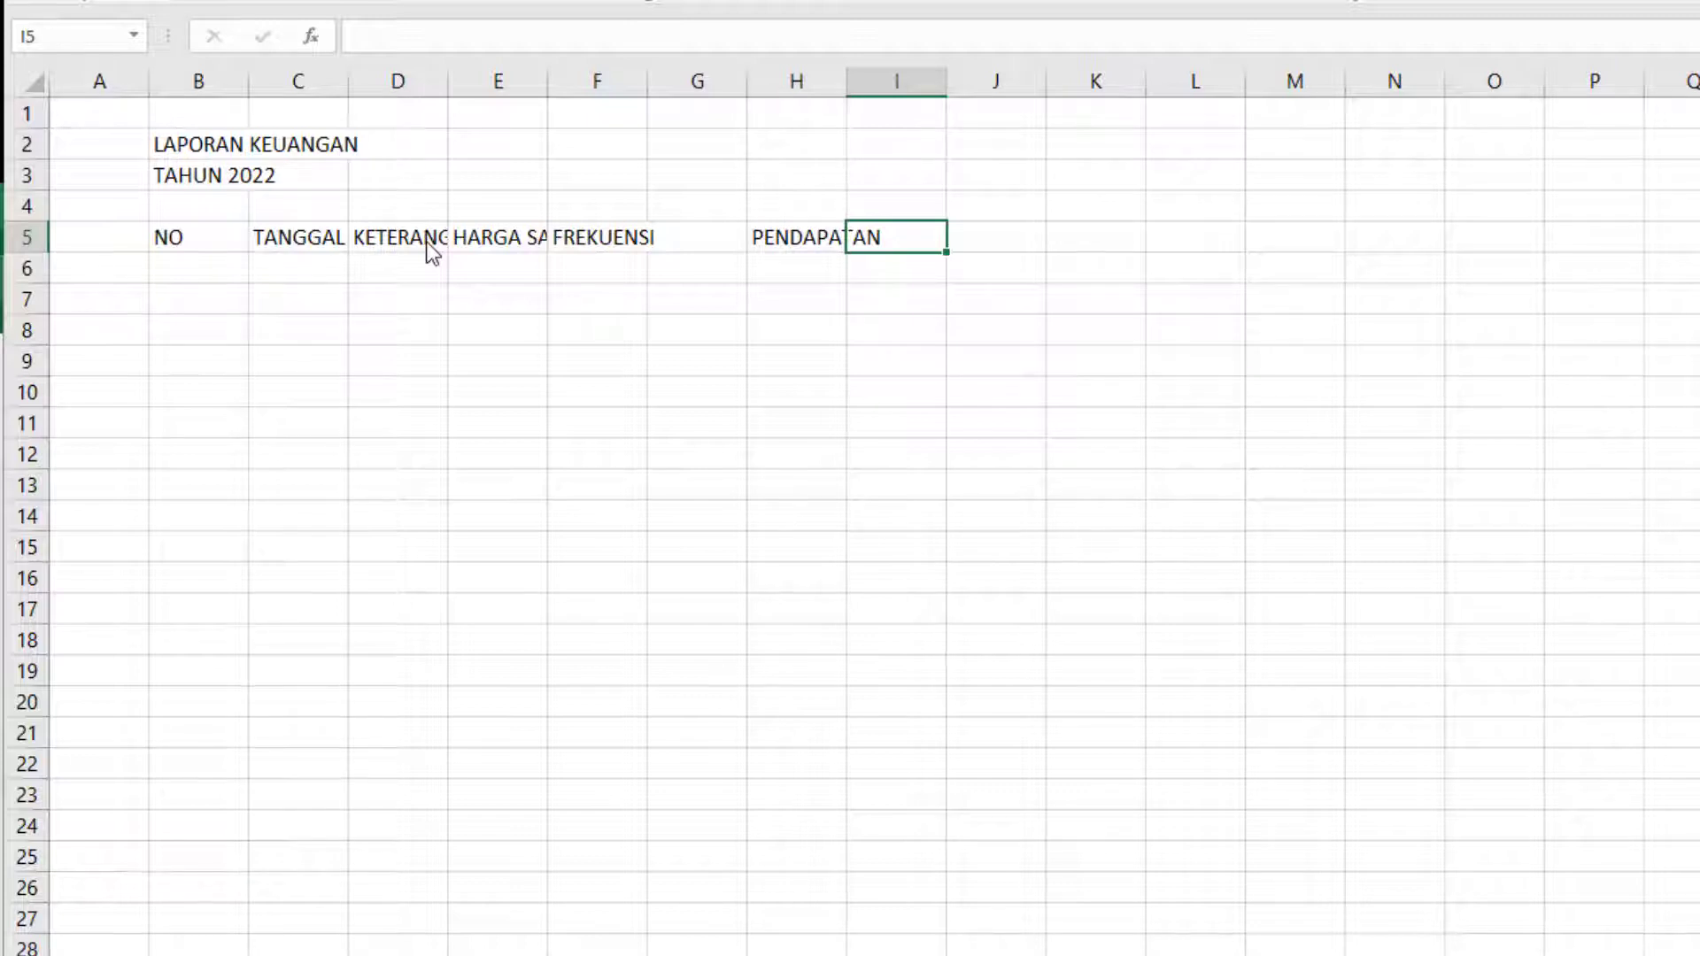
# Enter the column header PENGELUARAN in cell I5.
pyautogui.write('PENGELUA')
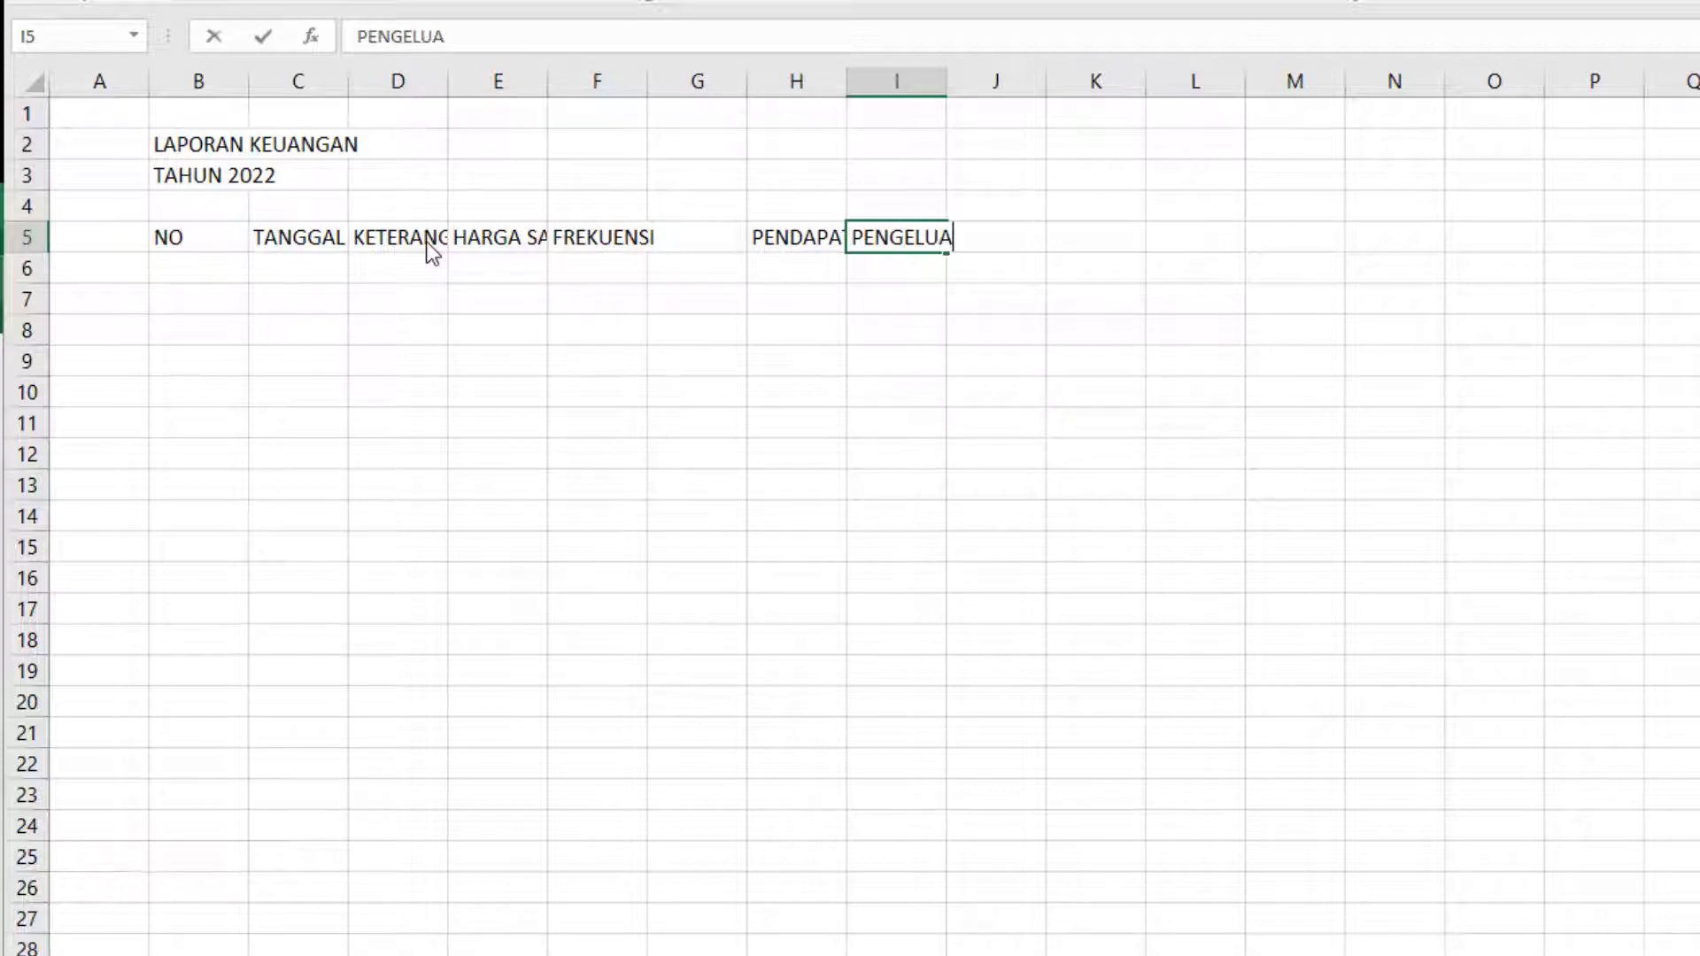
pyautogui.write('RAN')
pyautogui.press('Tab')
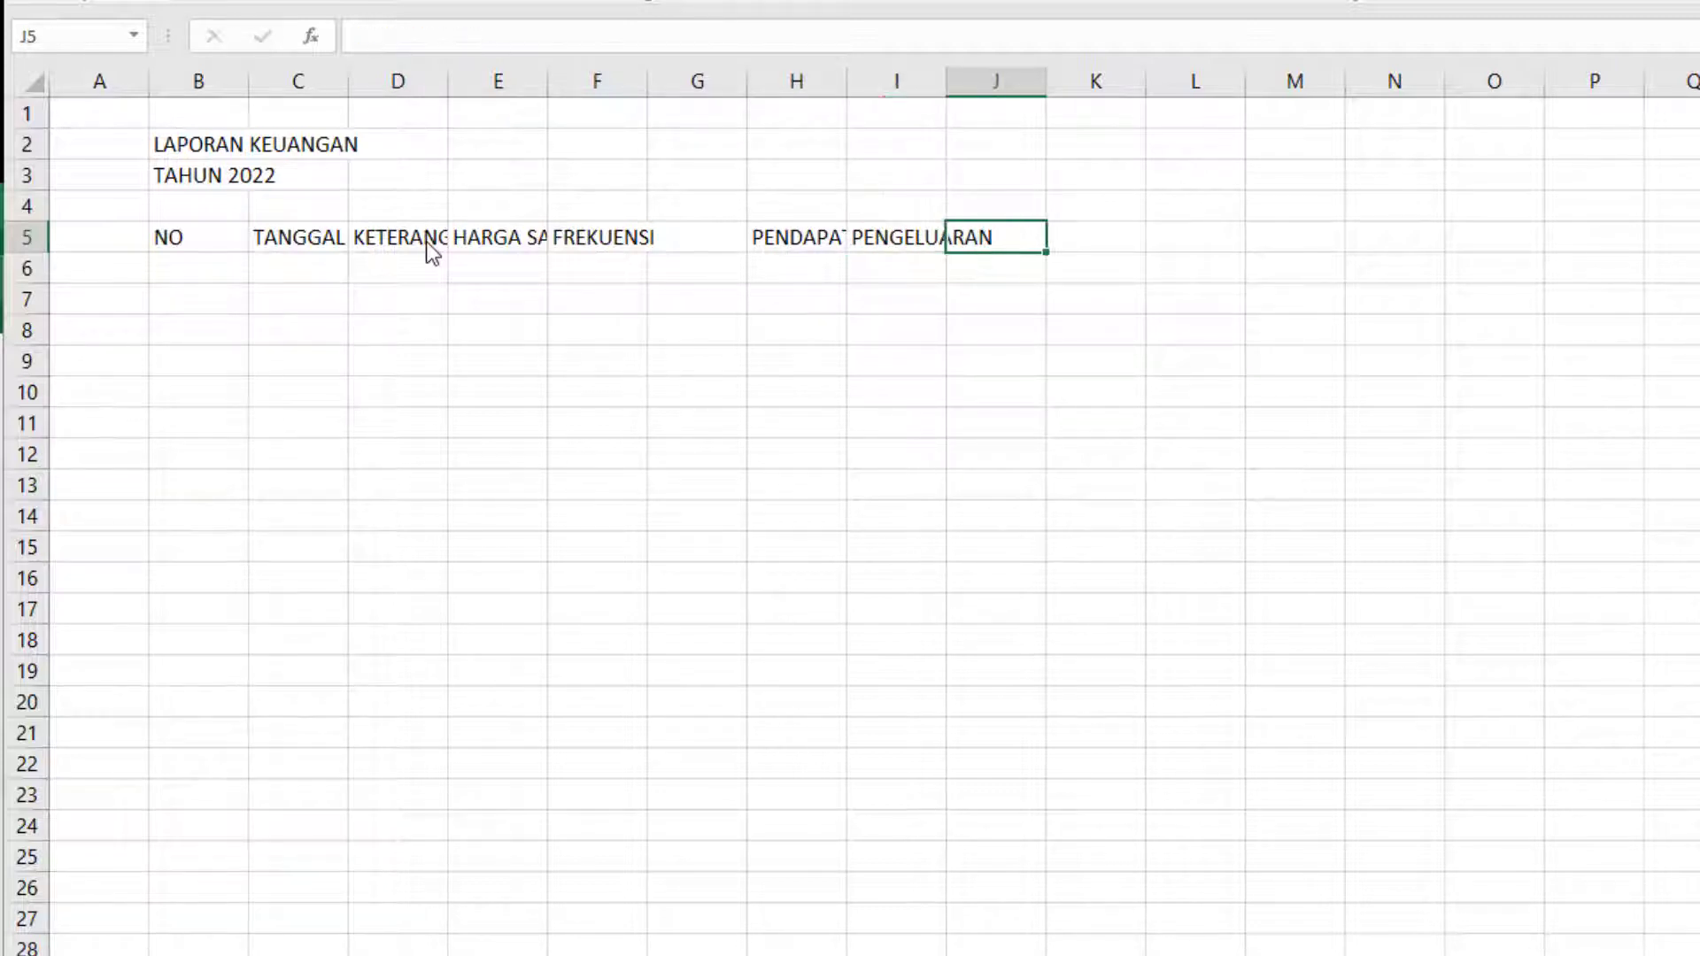
# Enter the column headers SALDO in cell J5 and KETERANGAN in cell K5.
pyautogui.write('SALD')
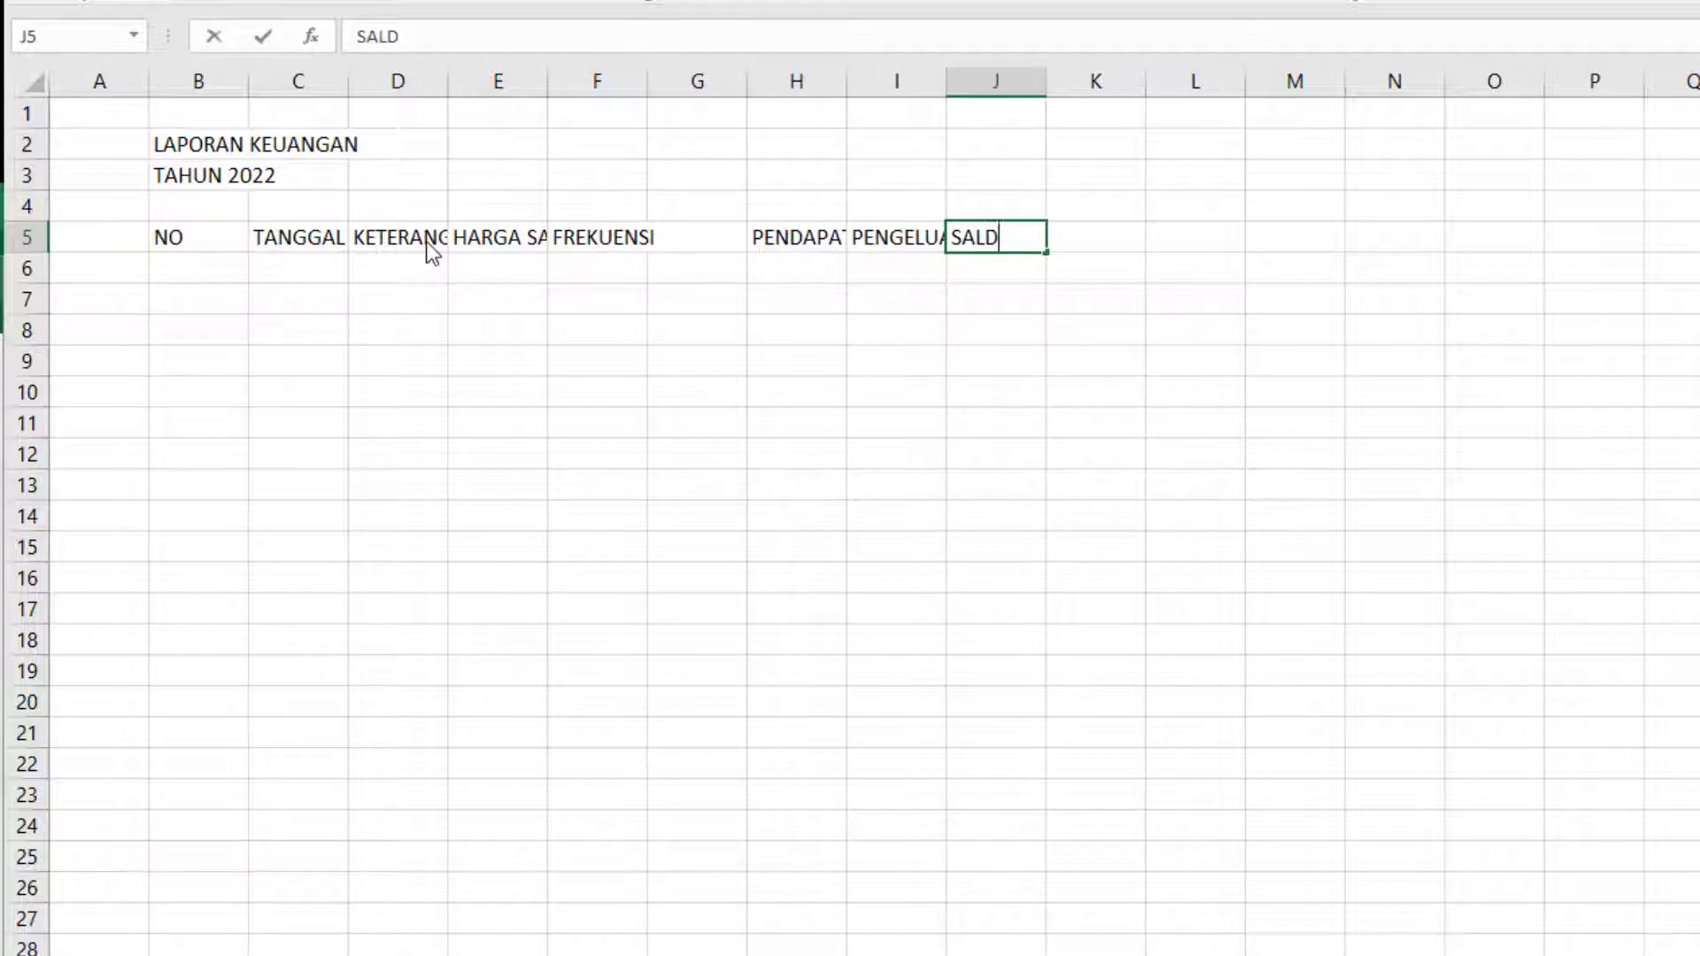
pyautogui.write('O')
pyautogui.press('Tab')
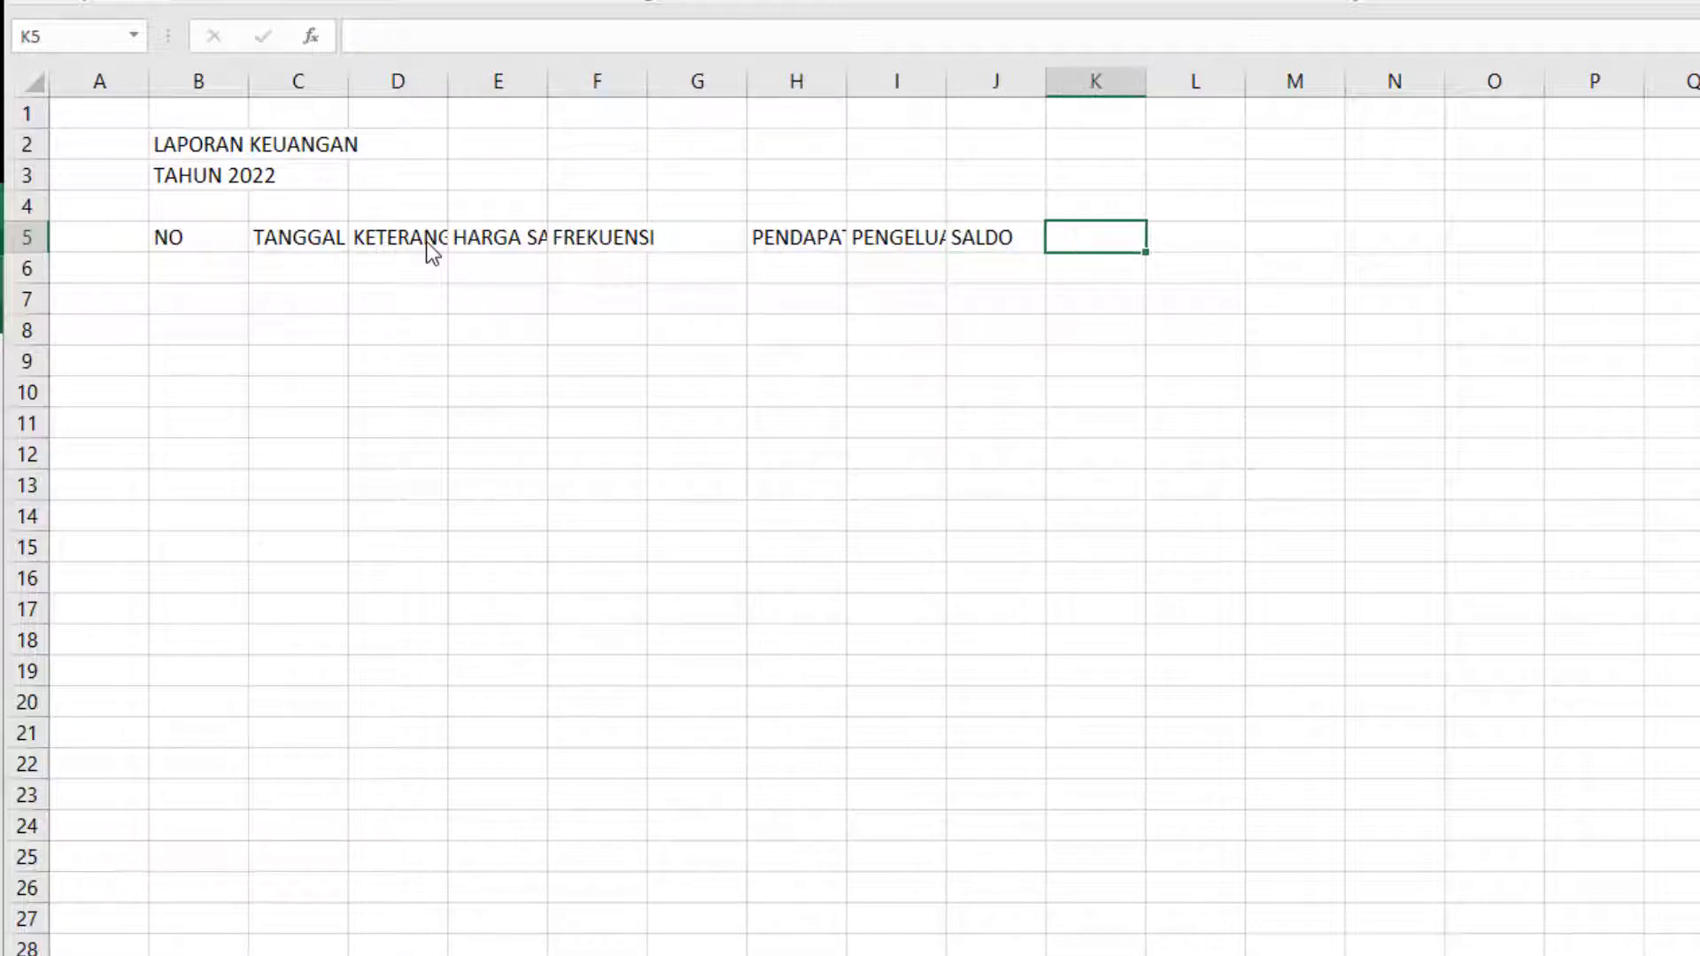
pyautogui.write('KETERANGAN')
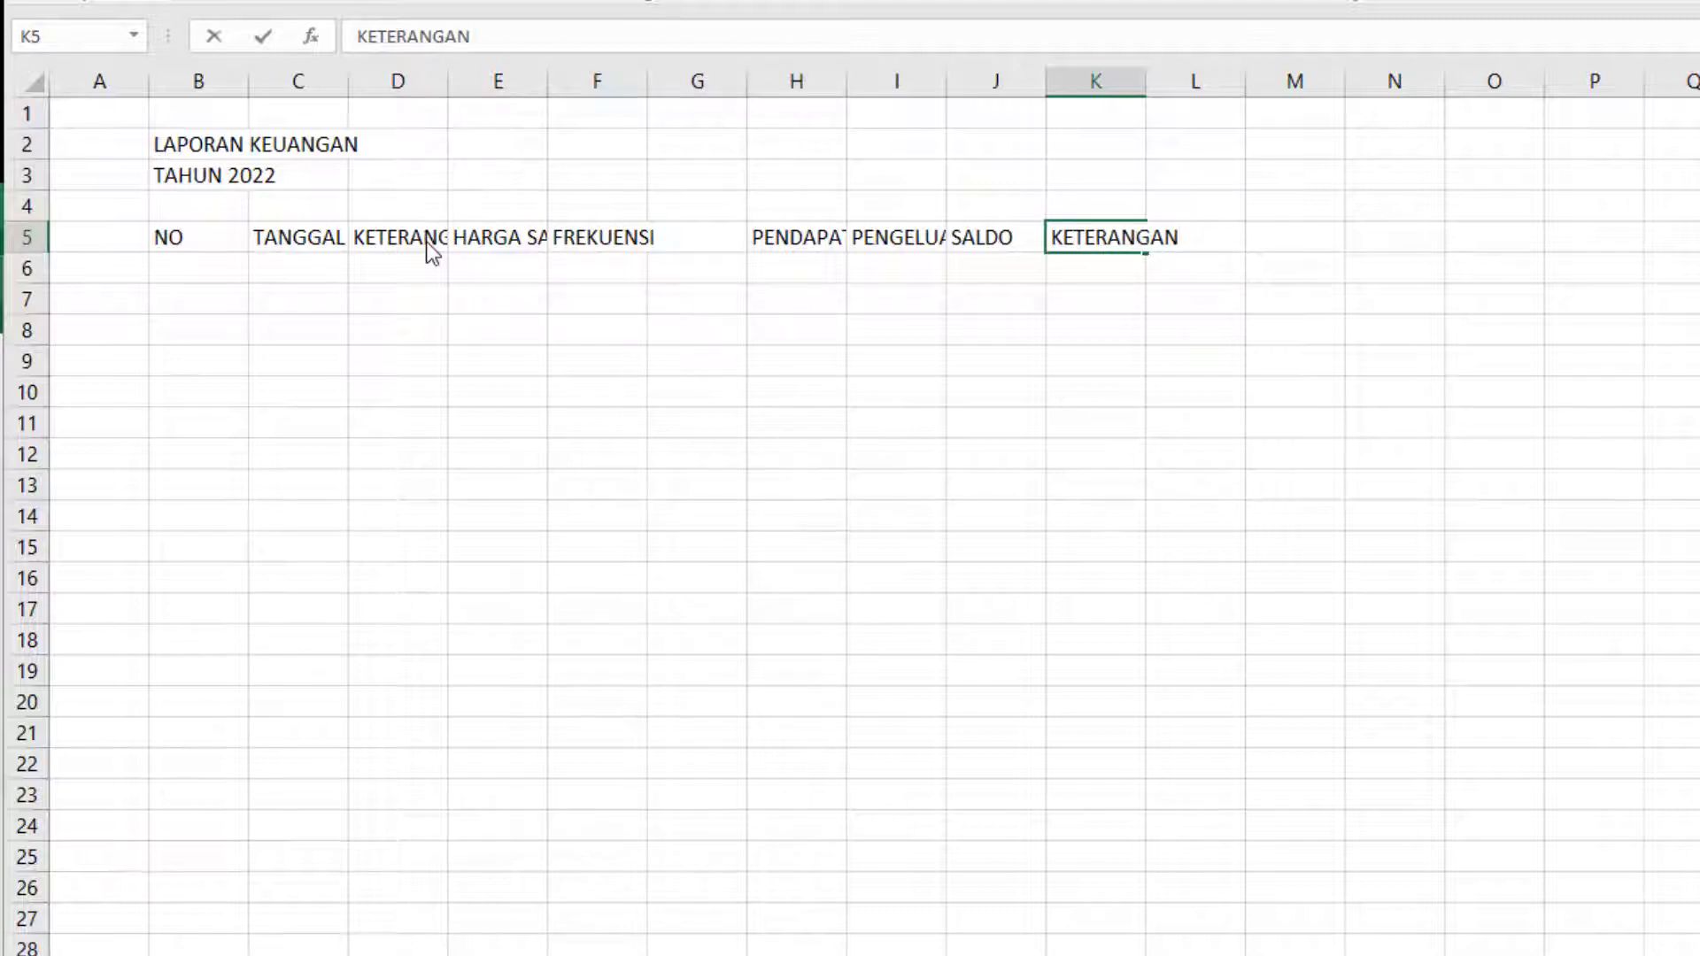
# Narrow columns B and F, and widen columns C, D and E to give their headers more room.
pyautogui.click(226, 75)
pyautogui.moveTo(248, 80); pyautogui.dragTo(638, 78)
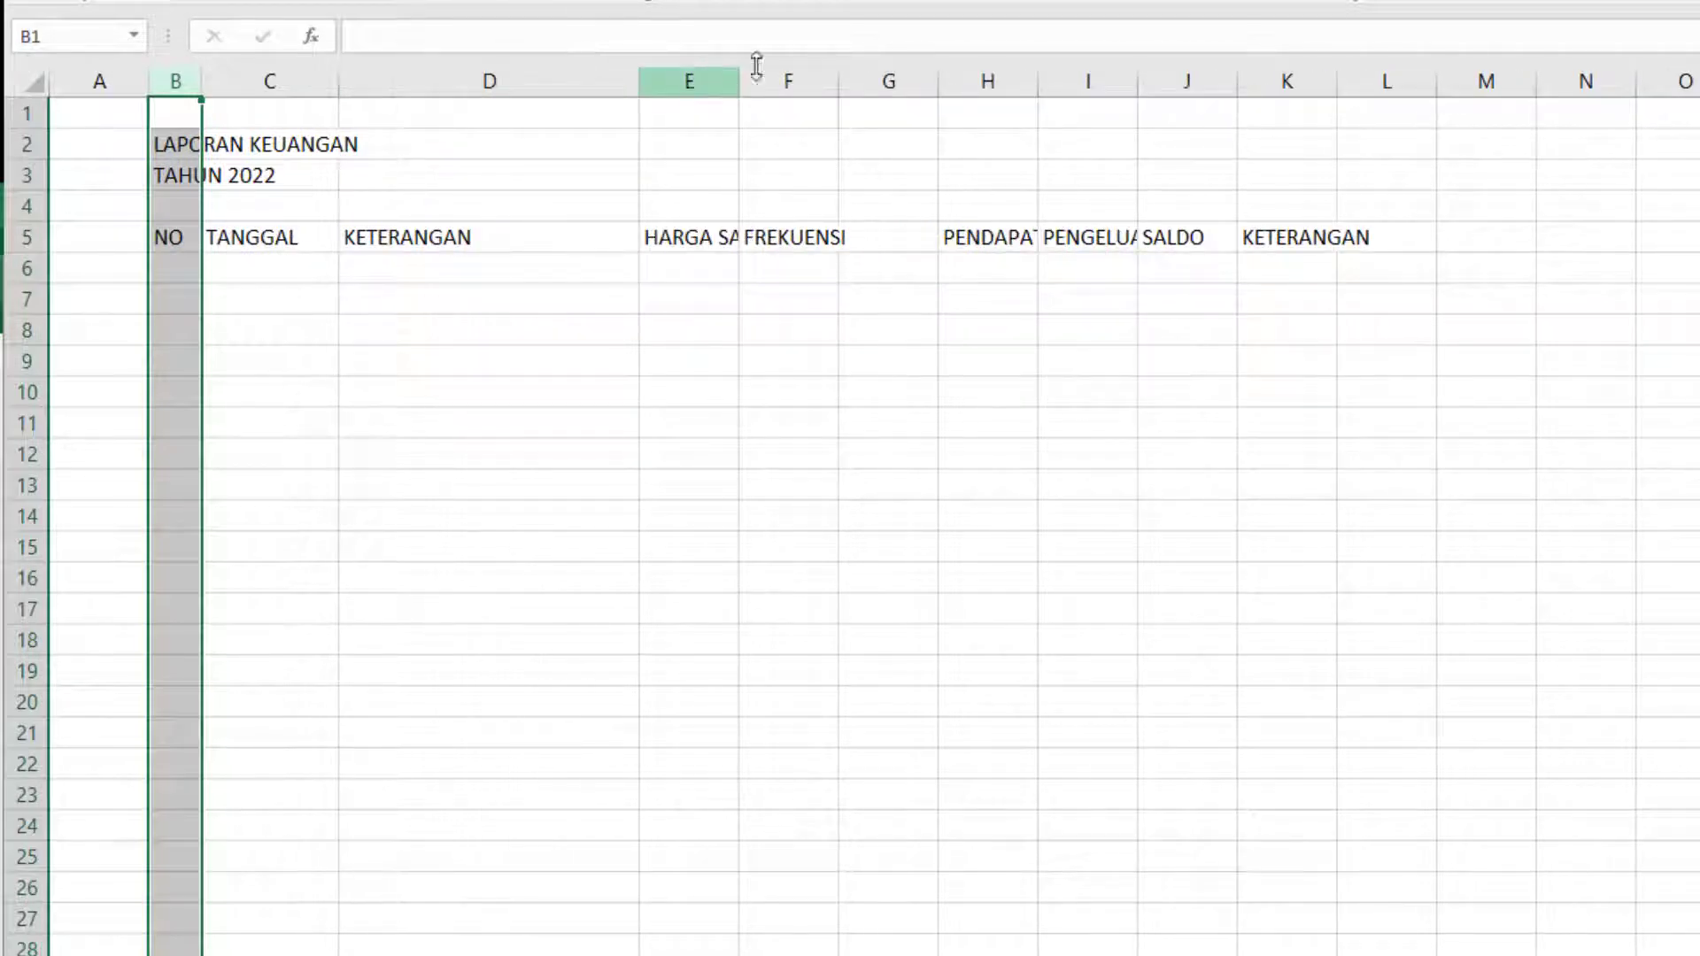
pyautogui.moveTo(738, 68); pyautogui.dragTo(839, 69)
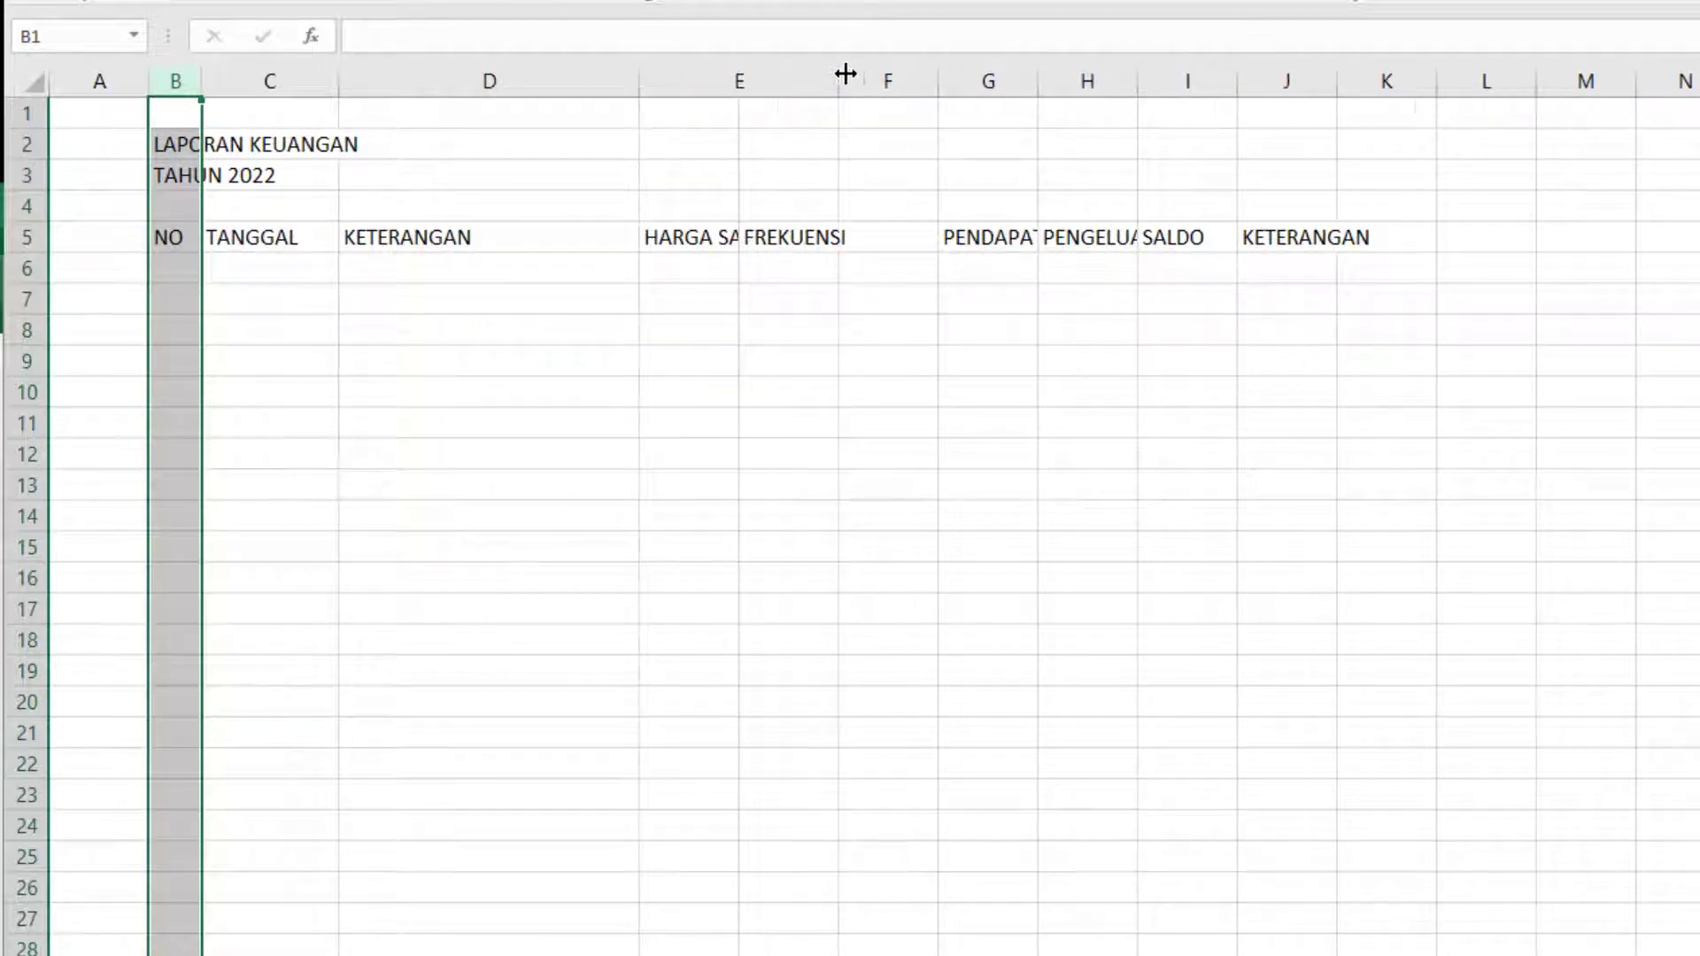
pyautogui.click(915, 74)
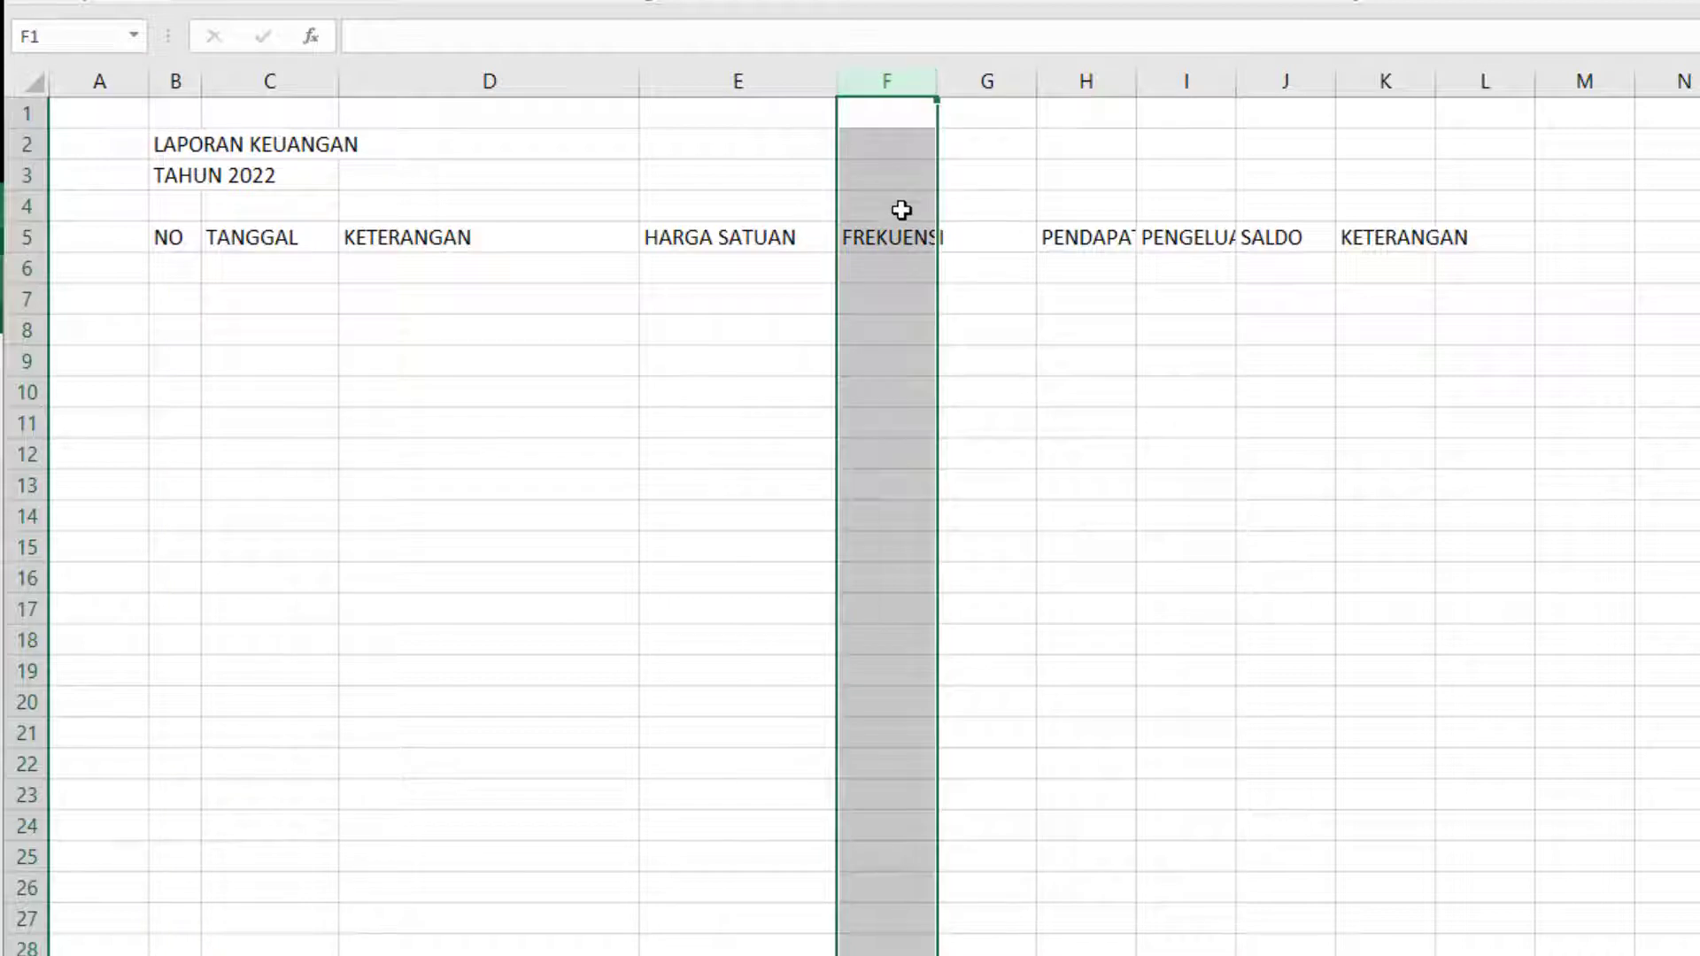
pyautogui.moveTo(936, 82); pyautogui.dragTo(893, 79)
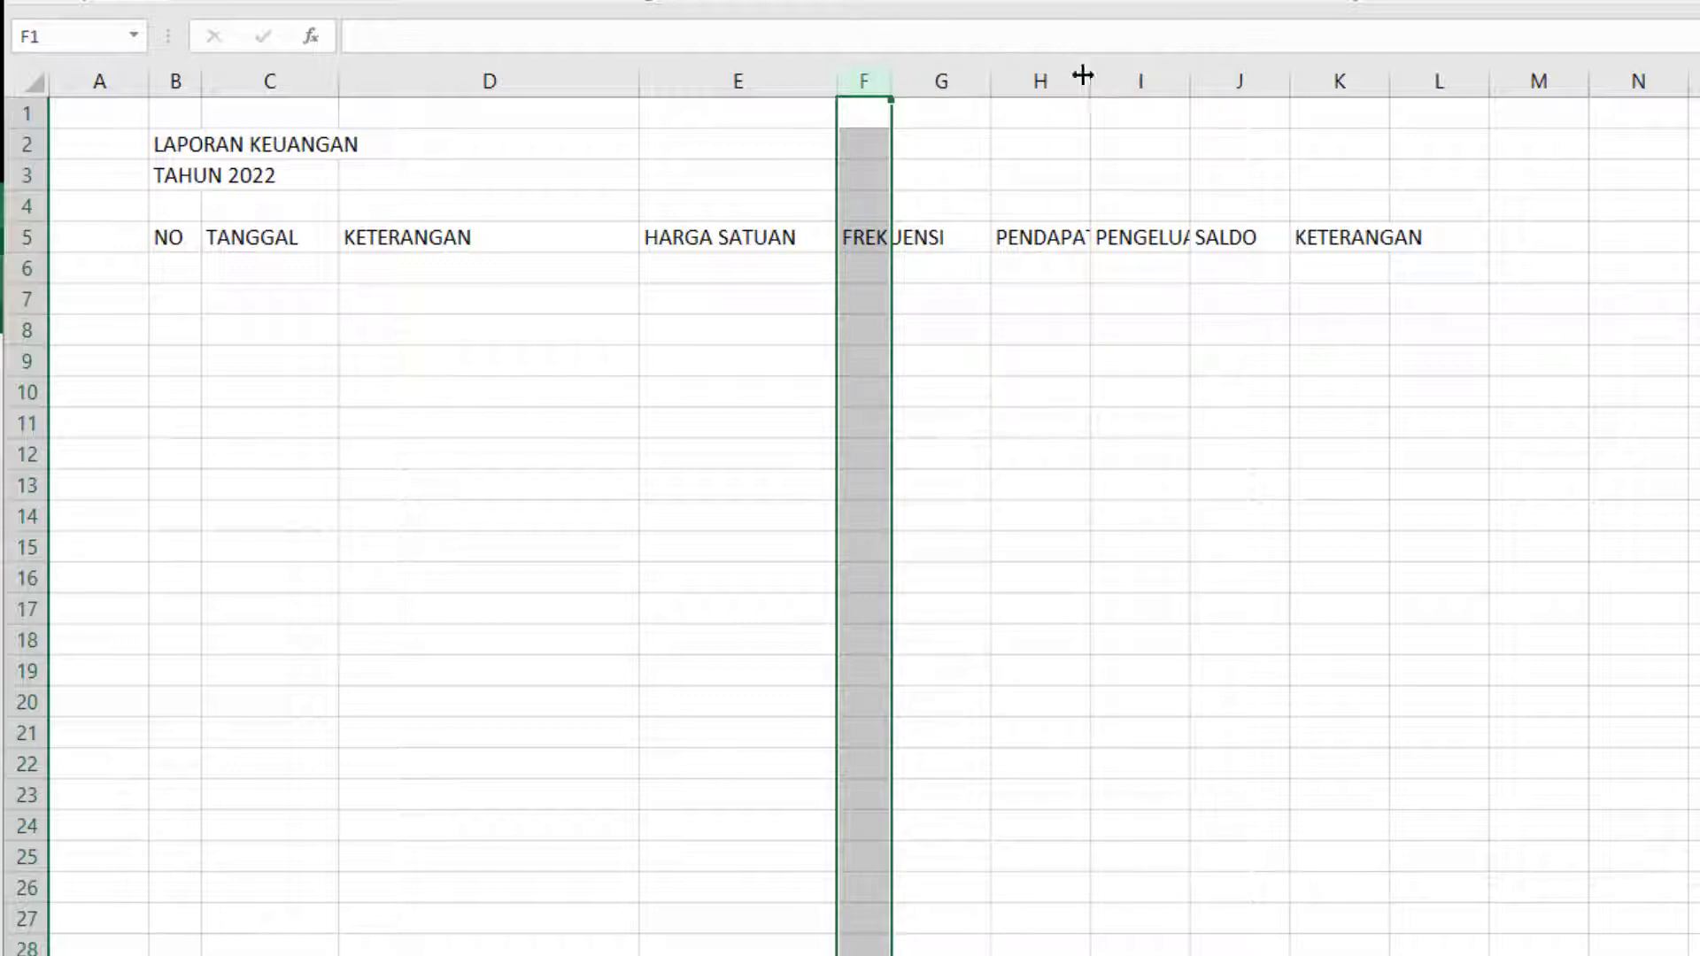
# Widen columns H to J to one equal width, and make the description column D wider still.
pyautogui.moveTo(1051, 79); pyautogui.dragTo(1492, 88)
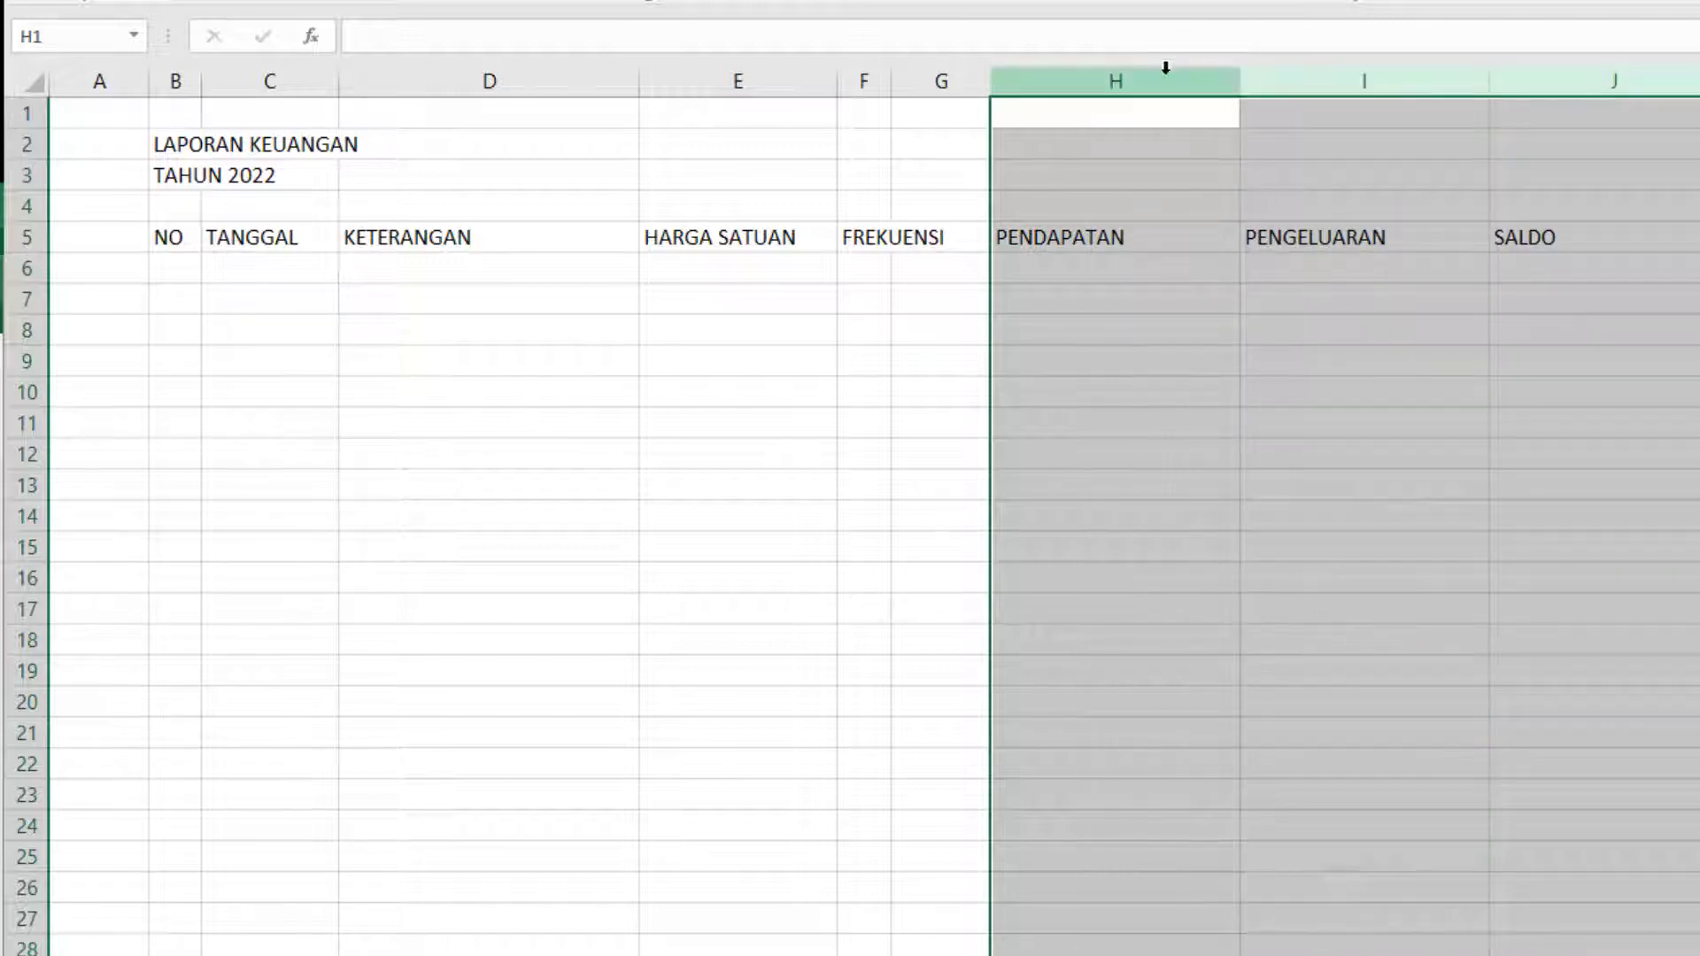
pyautogui.click(609, 82)
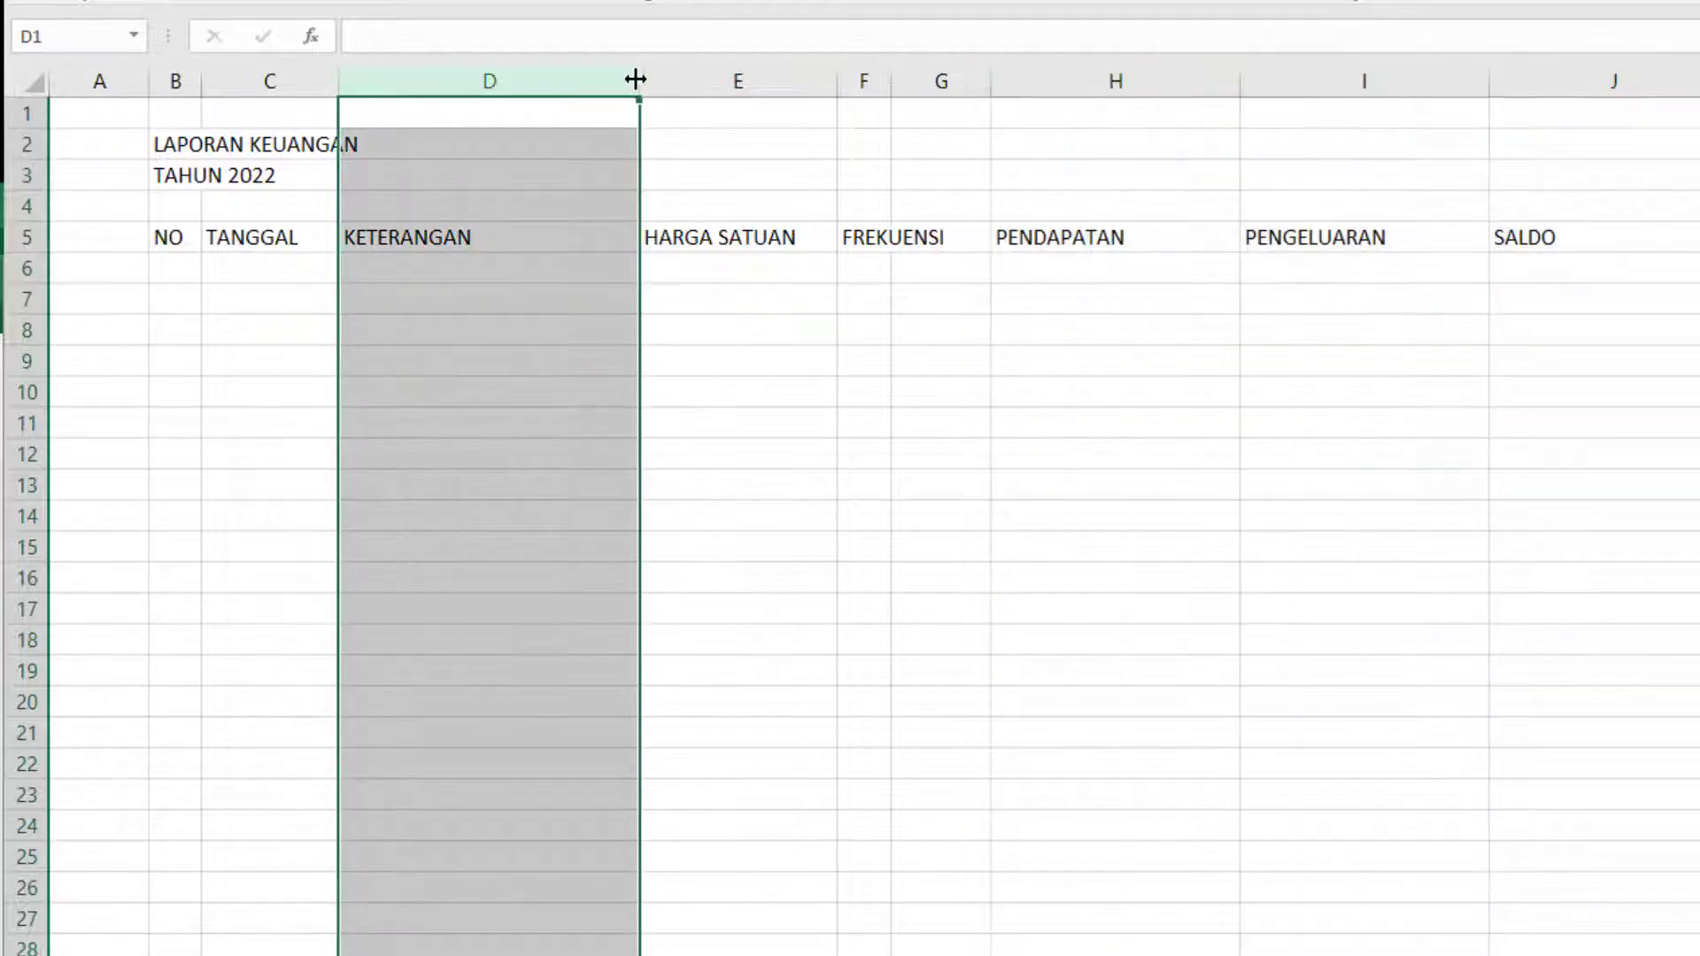
pyautogui.moveTo(638, 79); pyautogui.dragTo(795, 88)
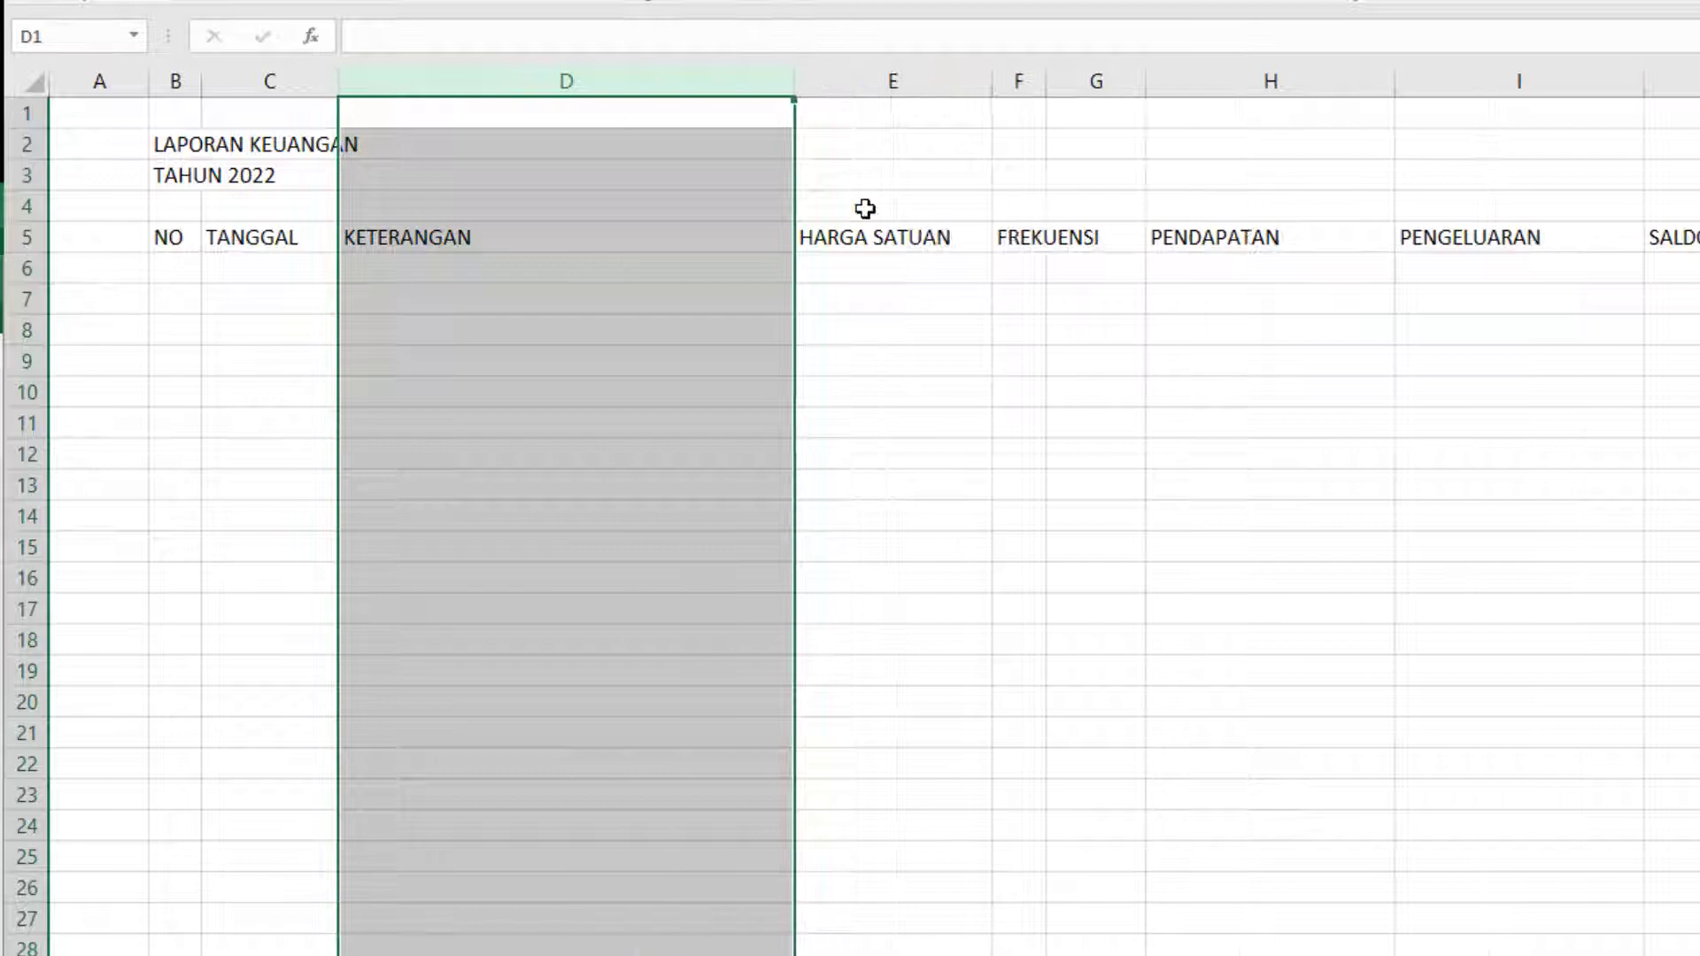
pyautogui.click(648, 362)
# Increase the height of header row 5 and format its text as middle-aligned and bold.
pyautogui.click(27, 235)
pyautogui.moveTo(27, 253); pyautogui.dragTo(25, 271)
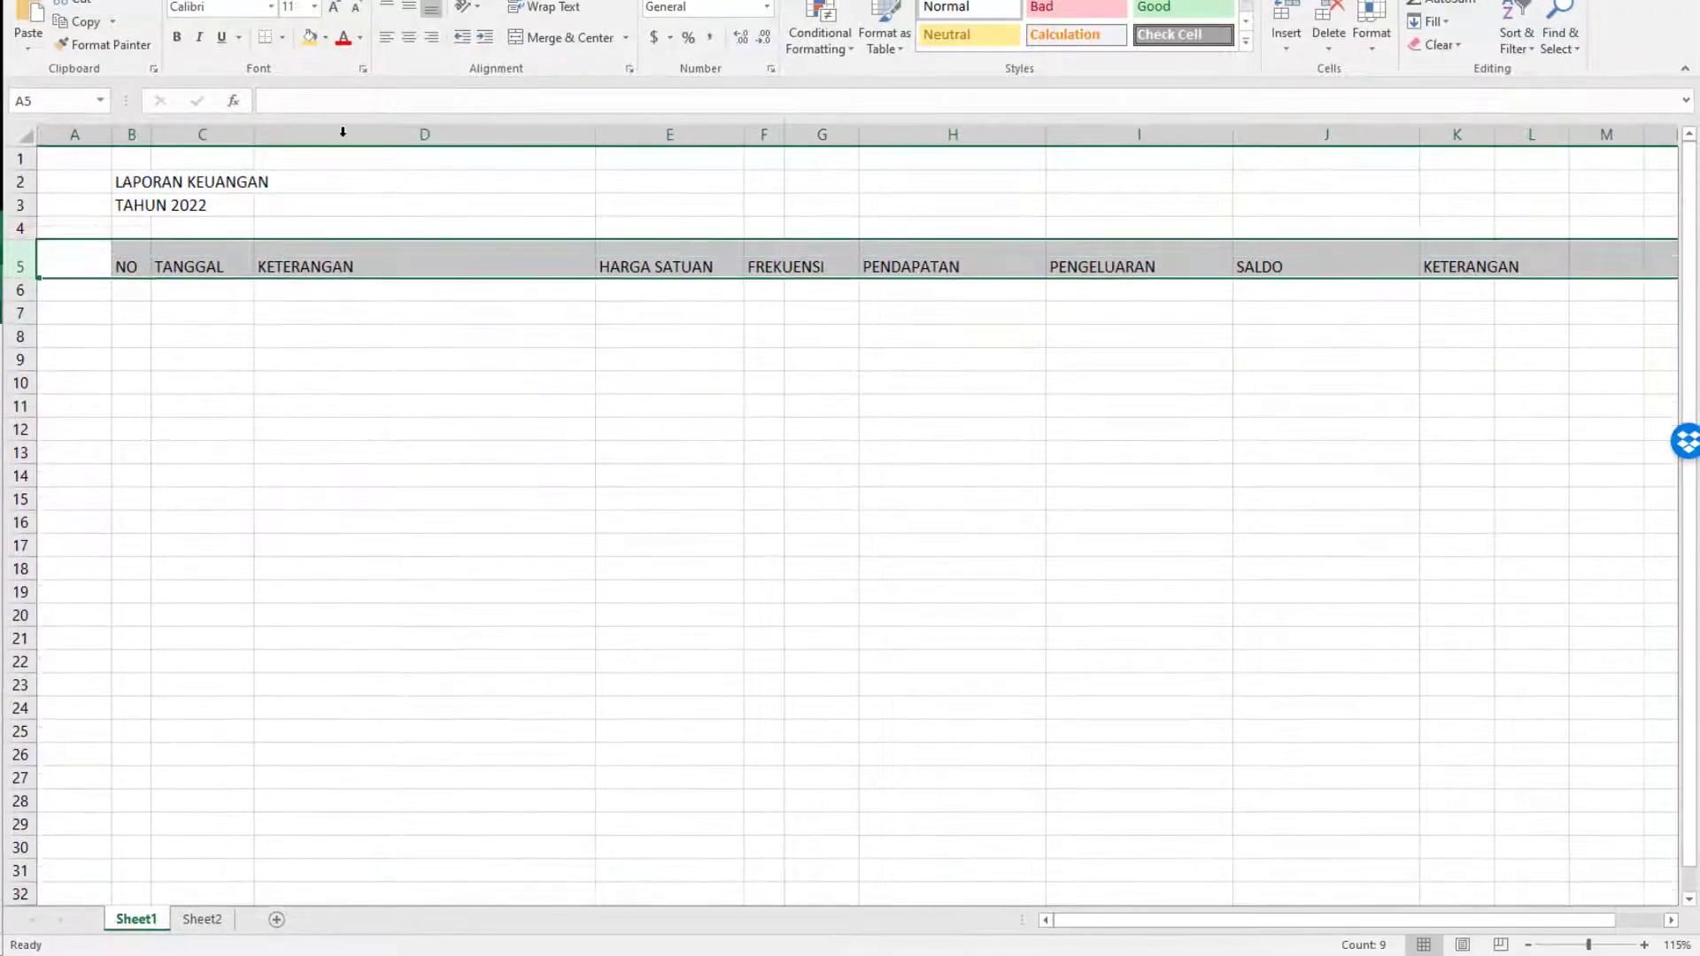
pyautogui.click(408, 7)
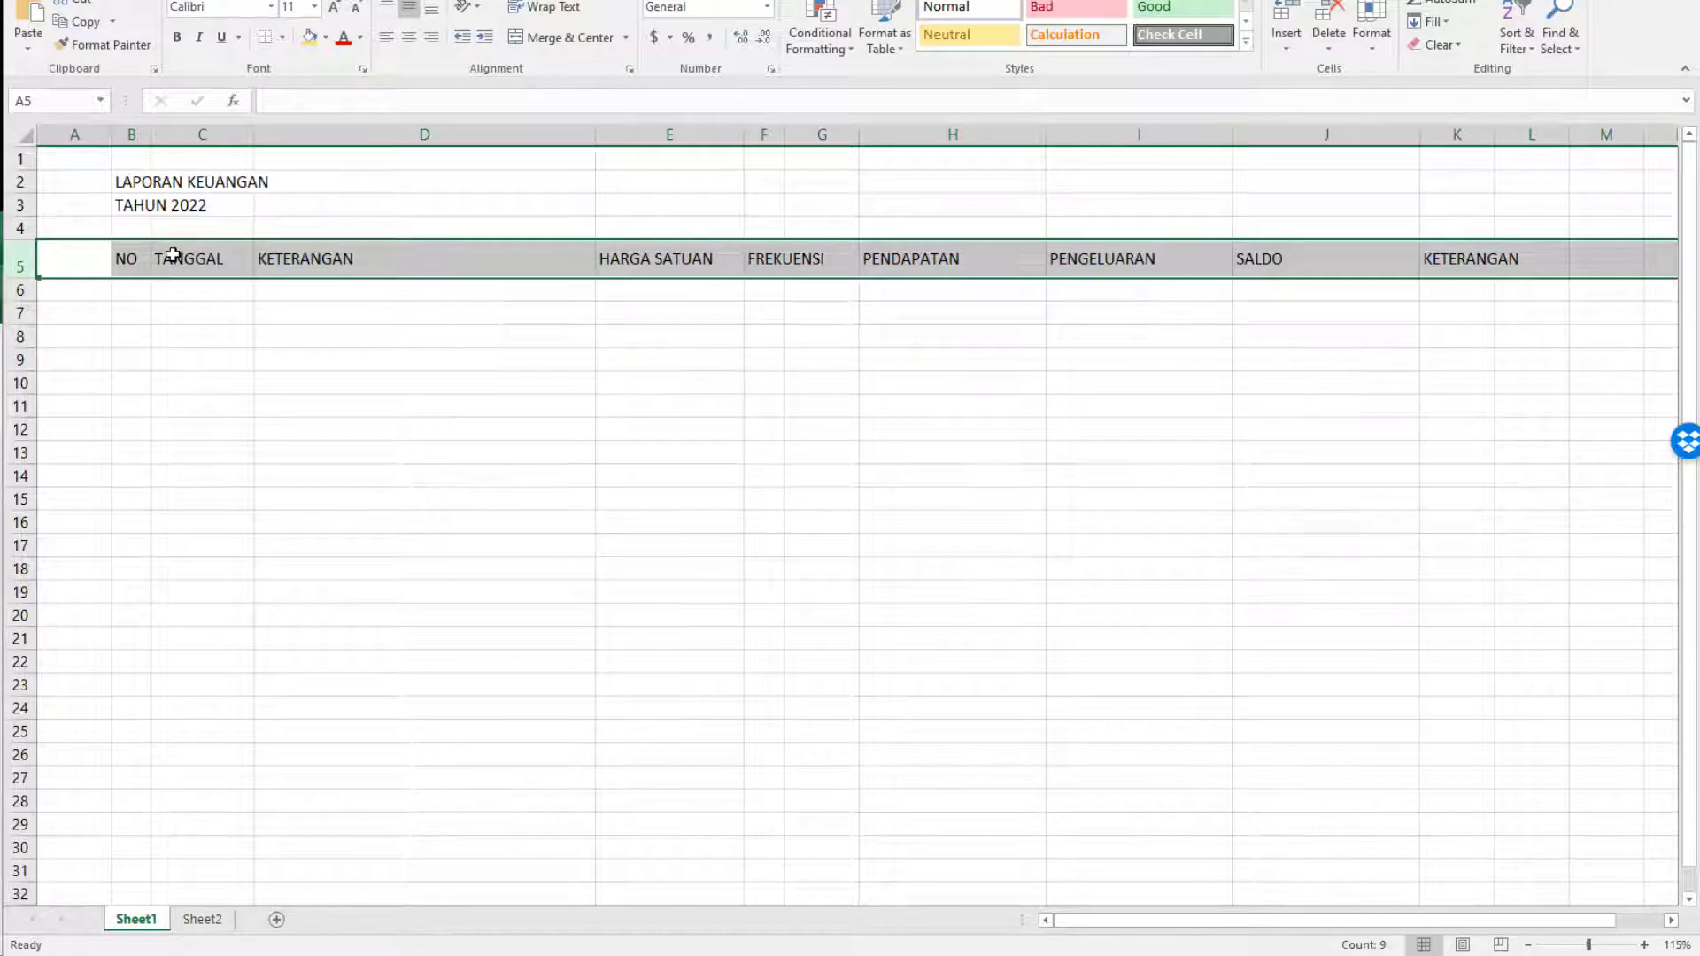
pyautogui.hotkey('ctrl', 'b')
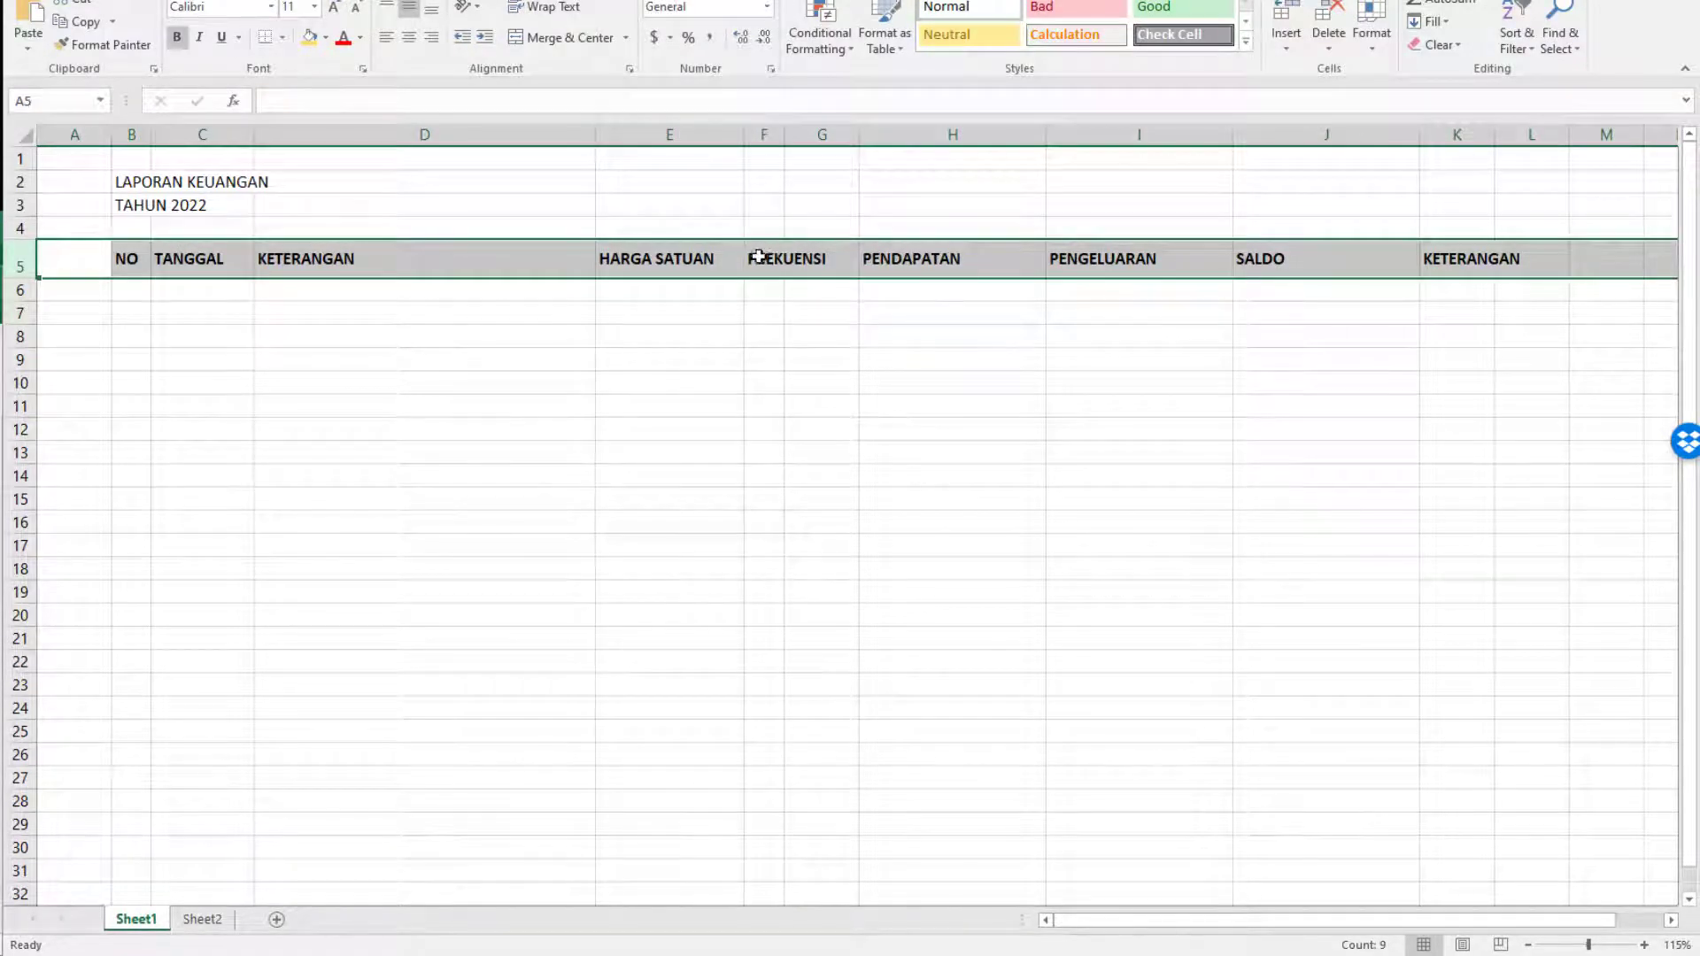
# Merge and center the FREKUENSI header across cells F5 and G5.
pyautogui.moveTo(759, 256); pyautogui.dragTo(807, 259)
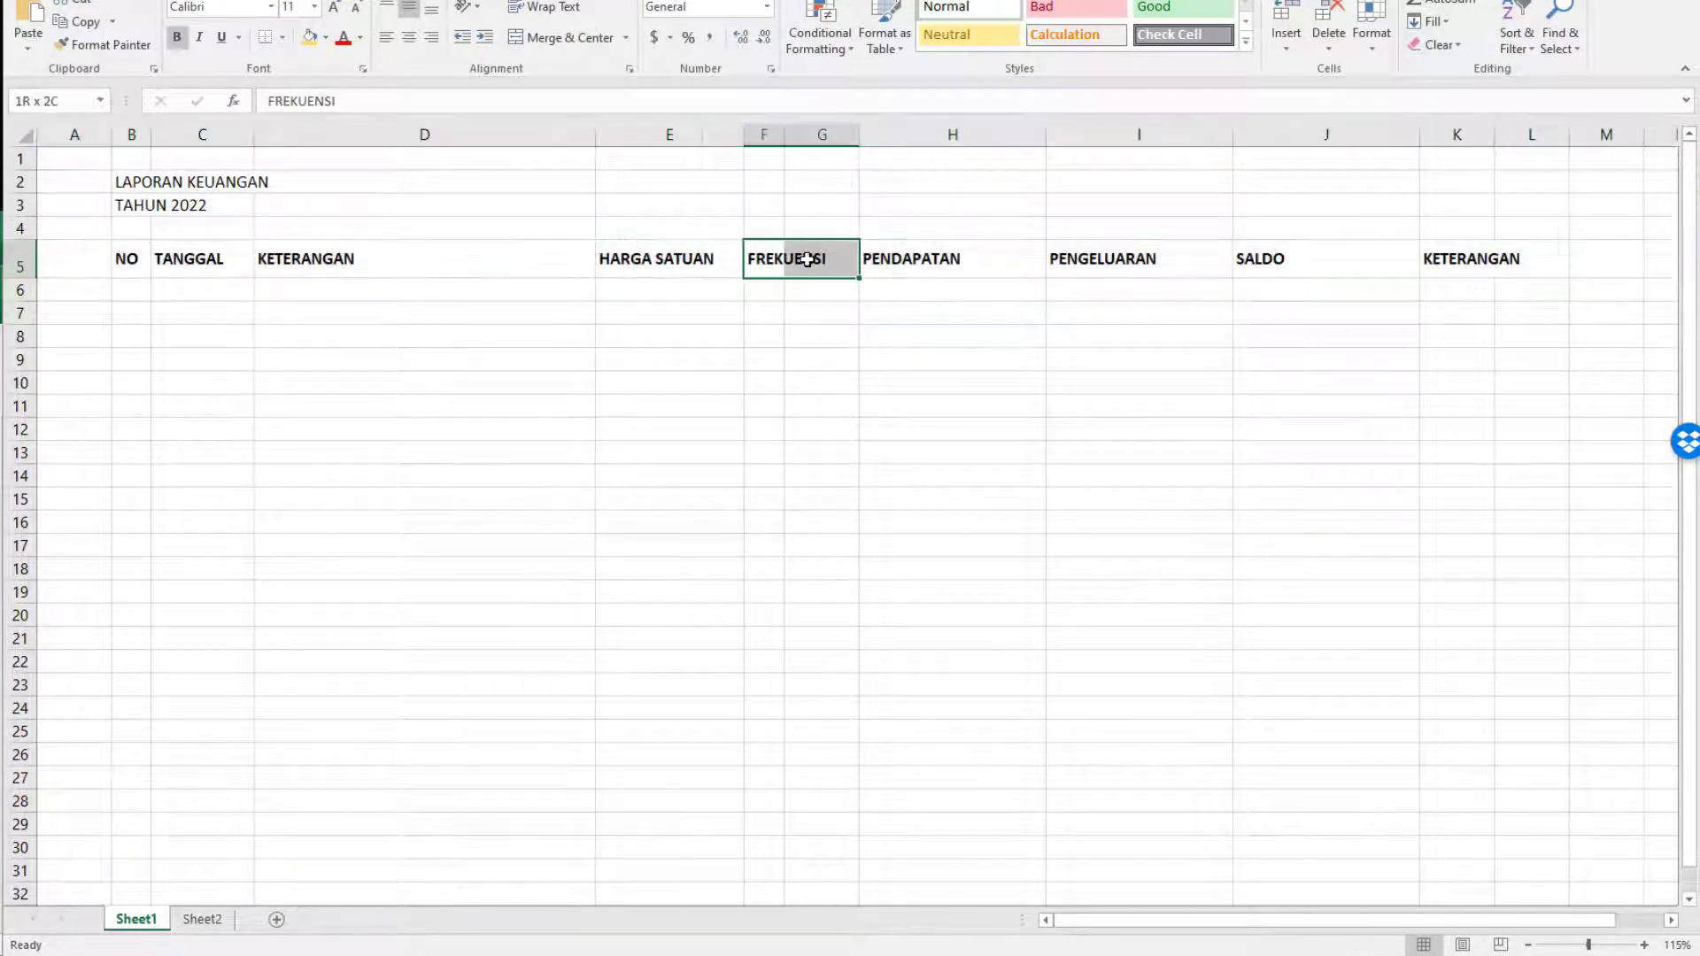
pyautogui.click(535, 45)
pyautogui.click(776, 358)
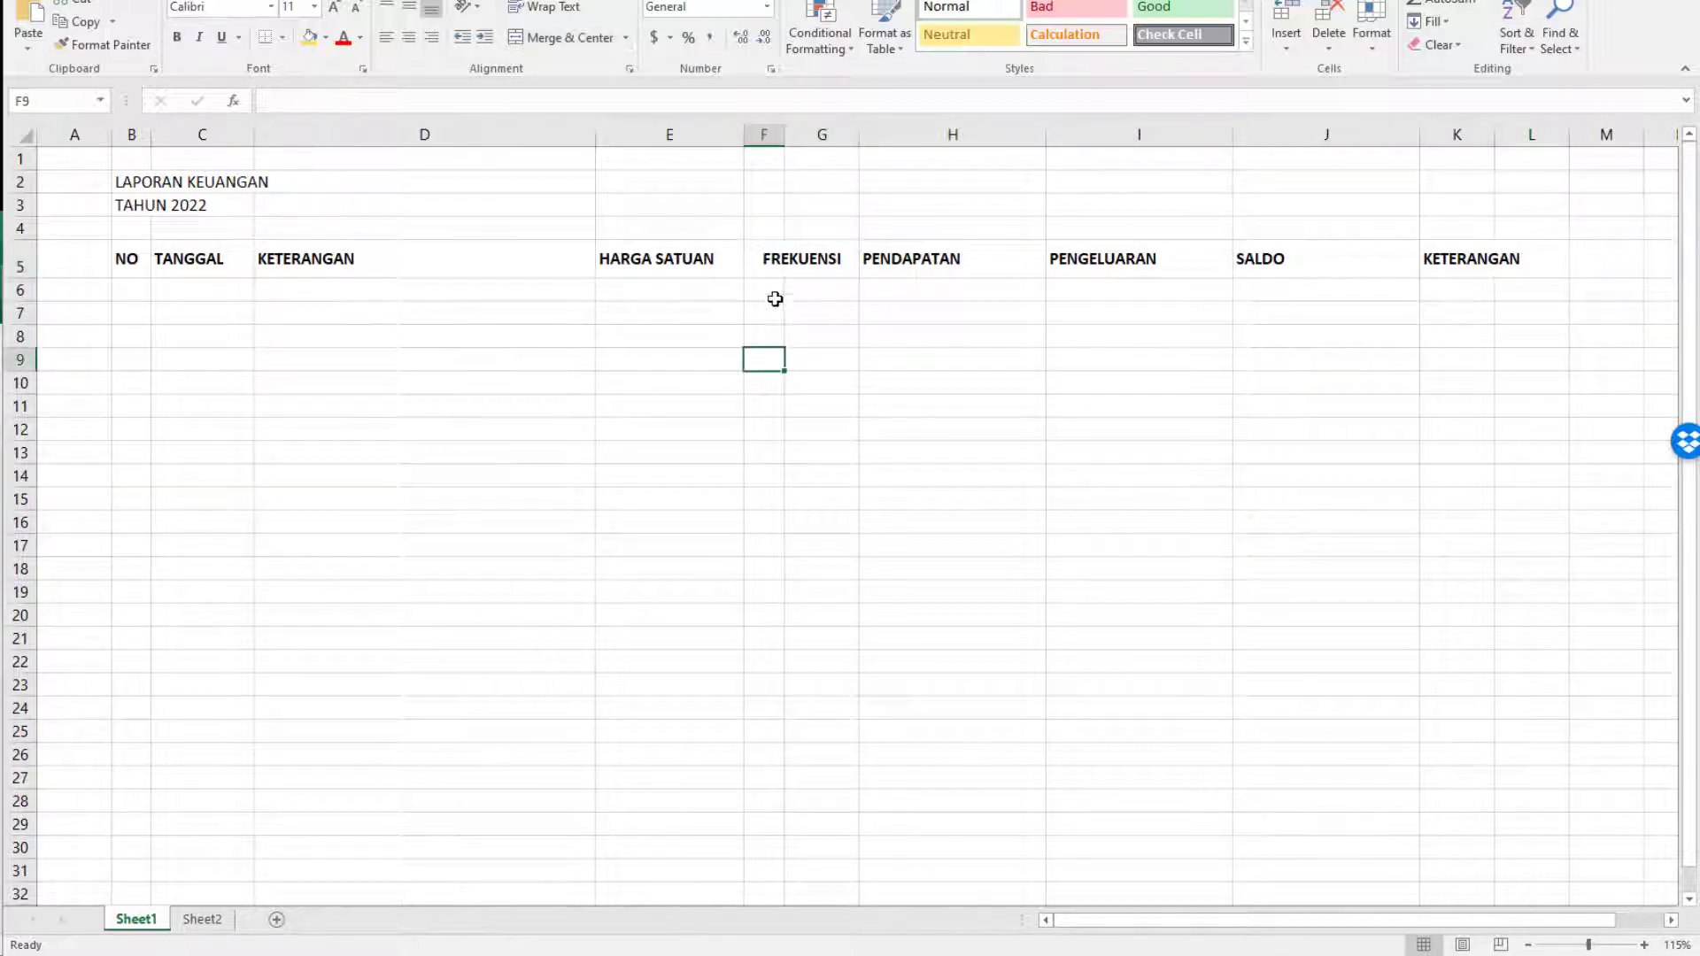
pyautogui.click(776, 297)
# Apply all borders to the header cells from B5 to K5.
pyautogui.moveTo(134, 265); pyautogui.dragTo(1457, 259)
pyautogui.click(281, 39)
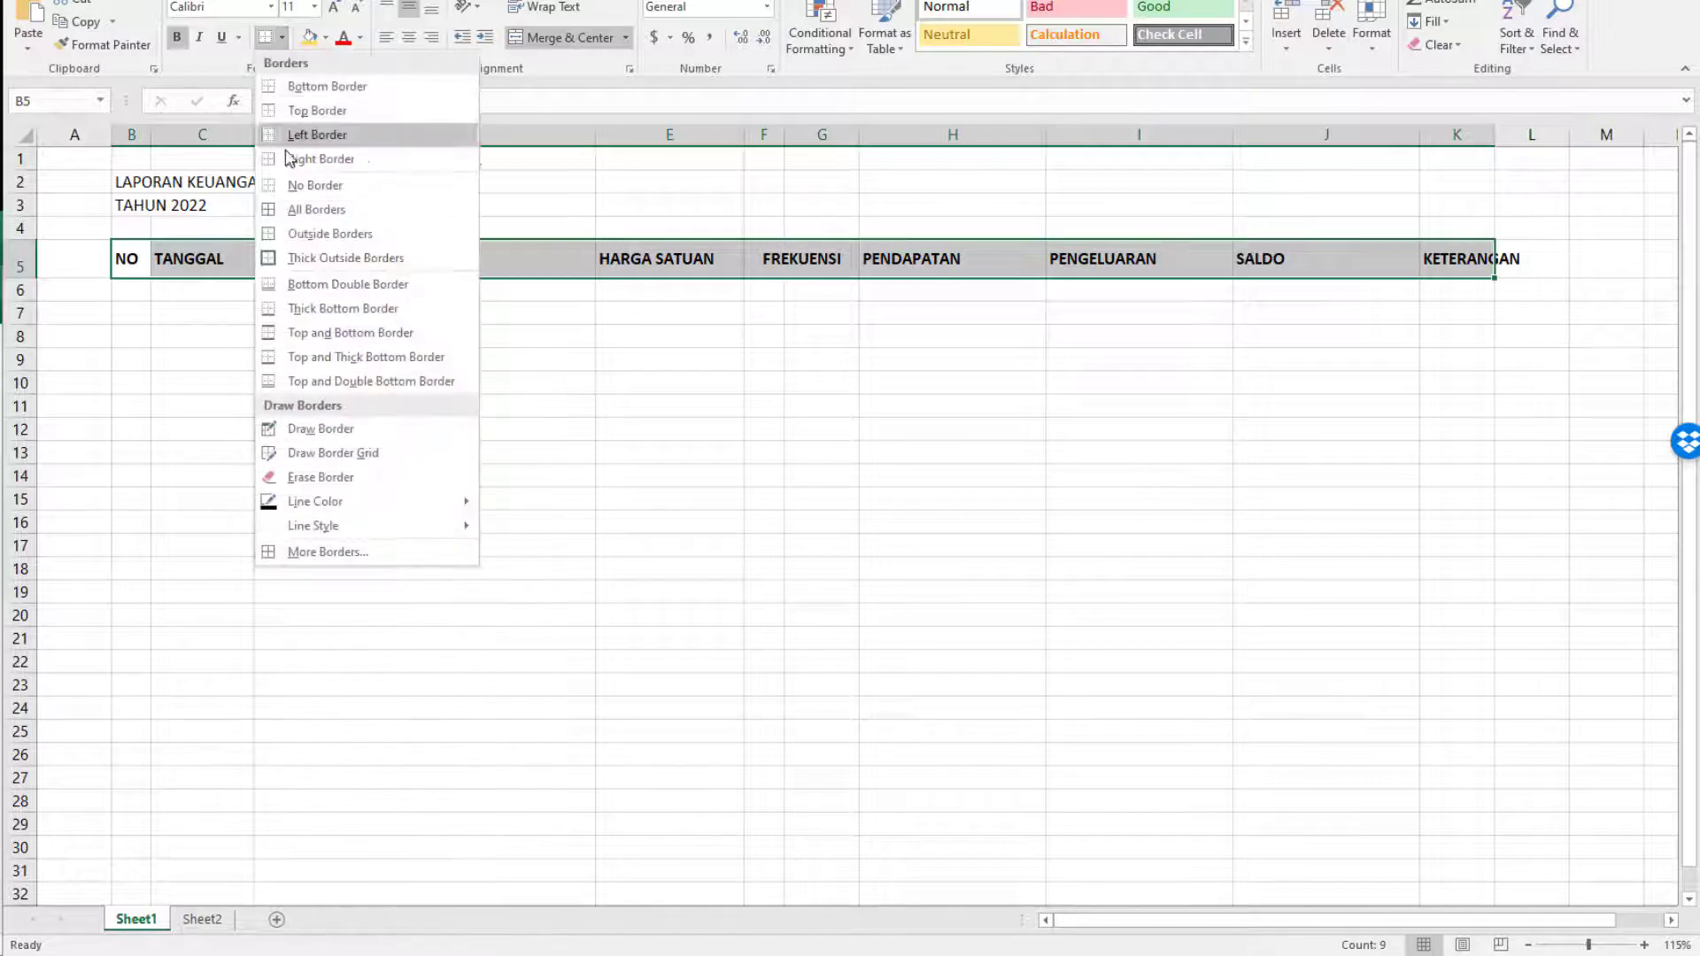
pyautogui.click(310, 209)
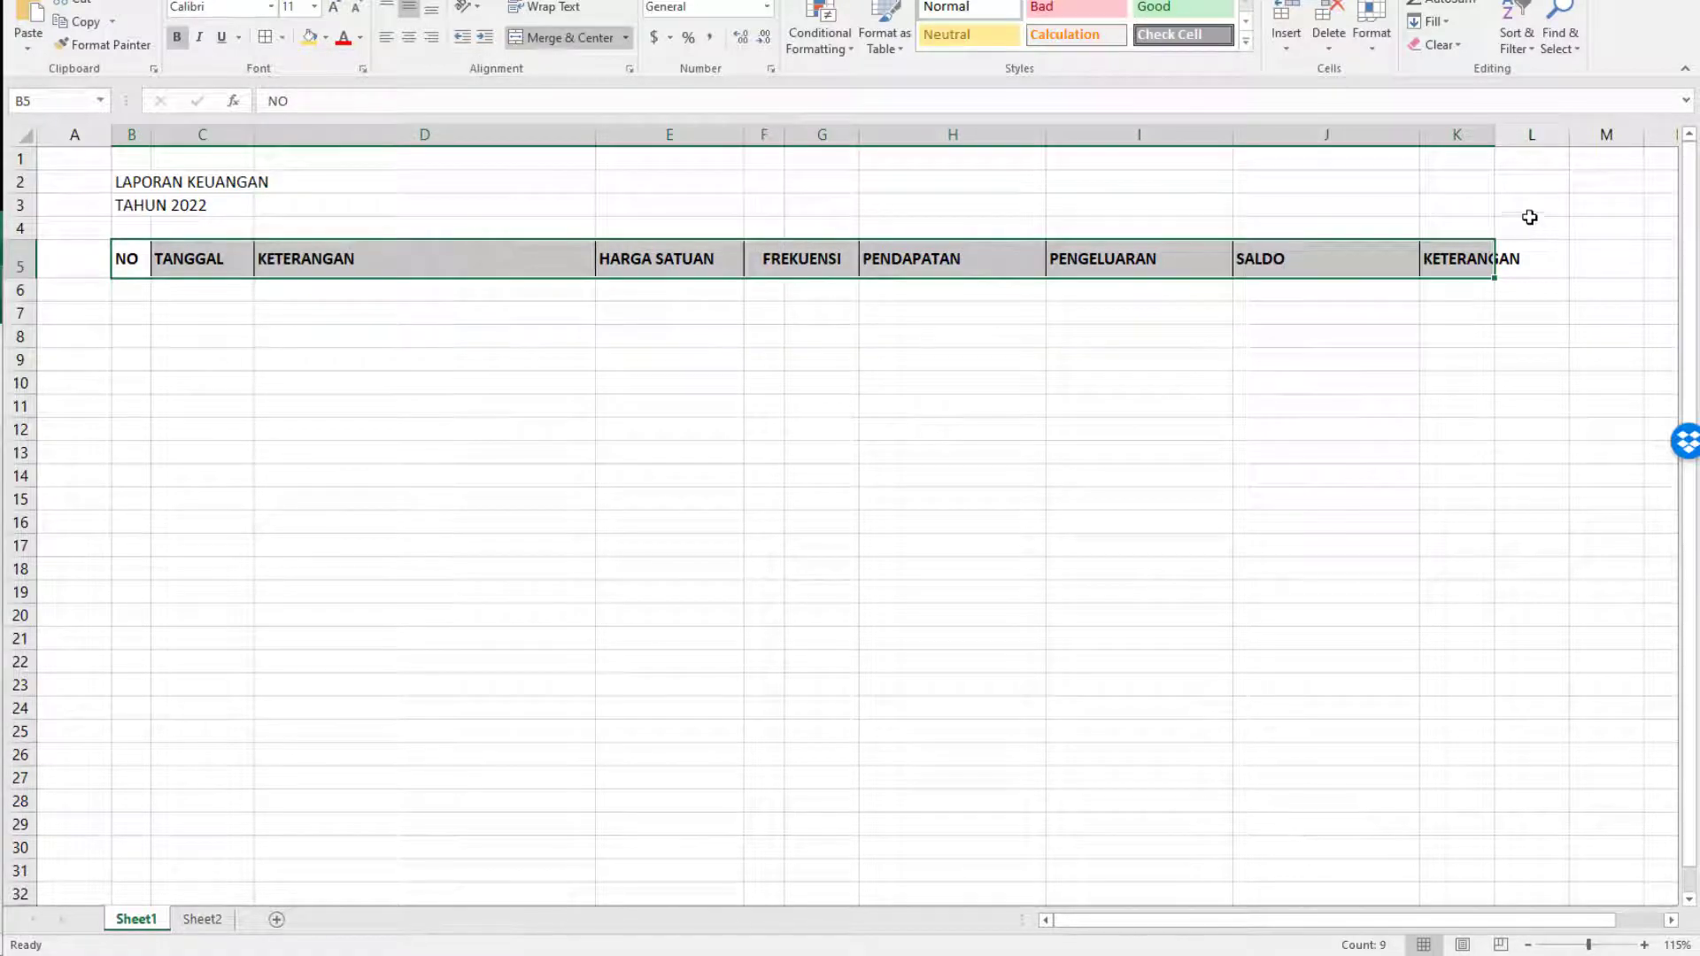
# AutoFit column K to its header text and fill the header cells B5:K5 with gold.
pyautogui.doubleClick(1495, 134)
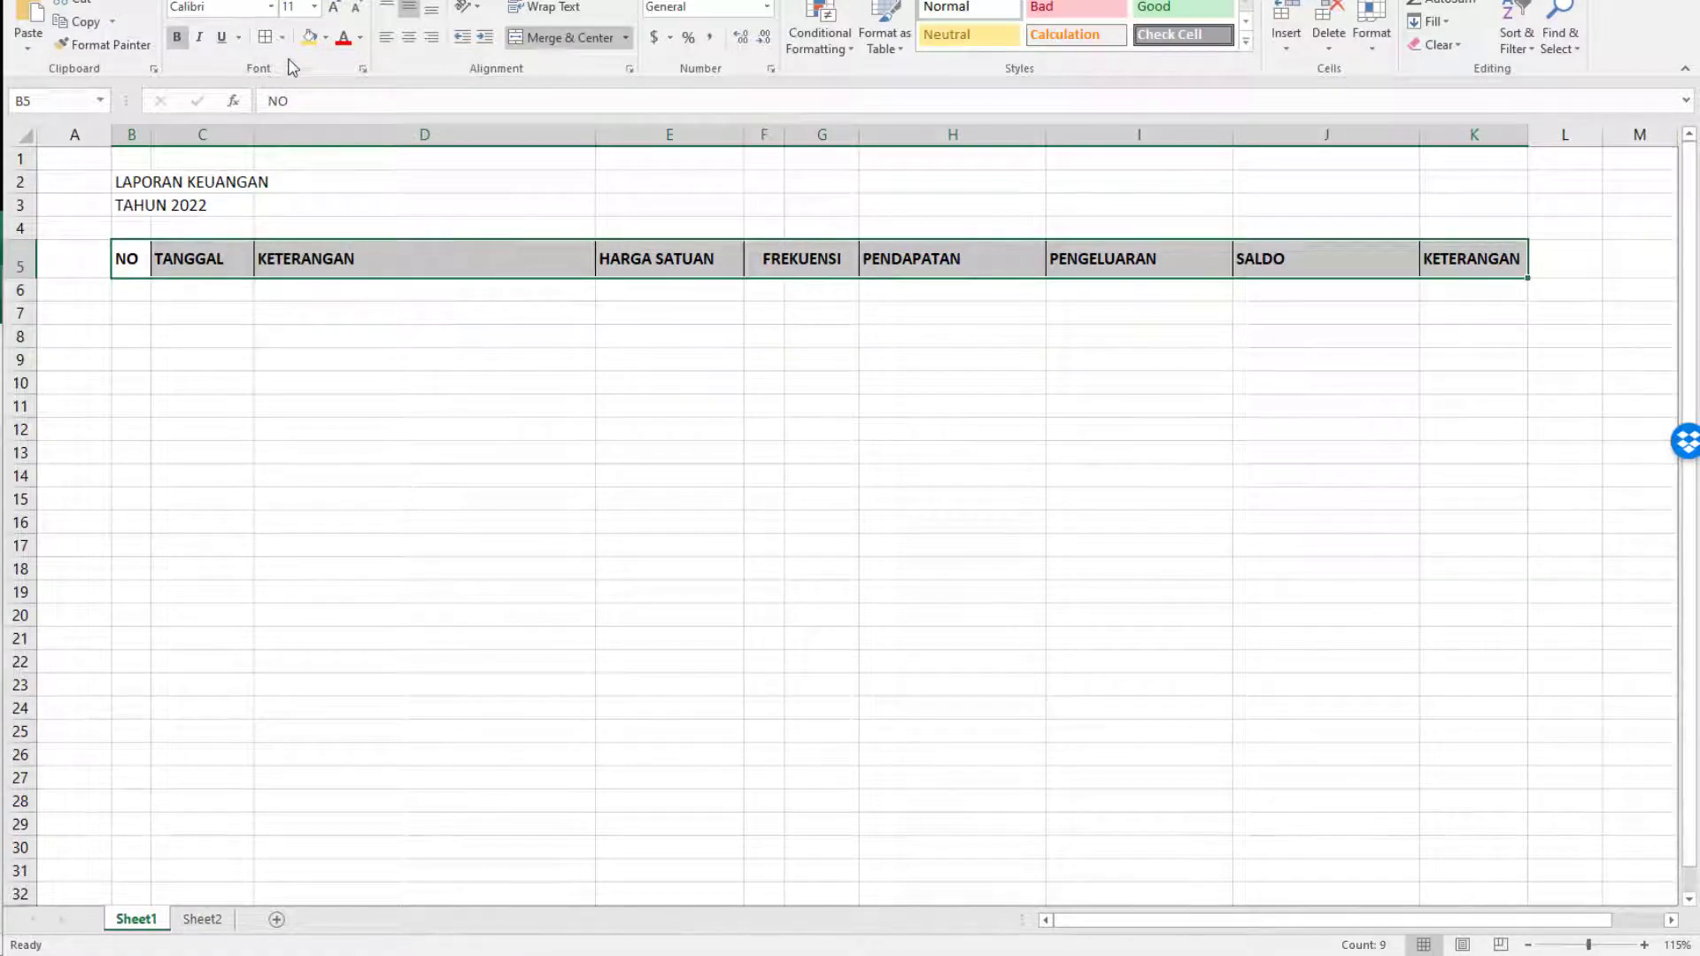
pyautogui.click(309, 39)
pyautogui.click(423, 343)
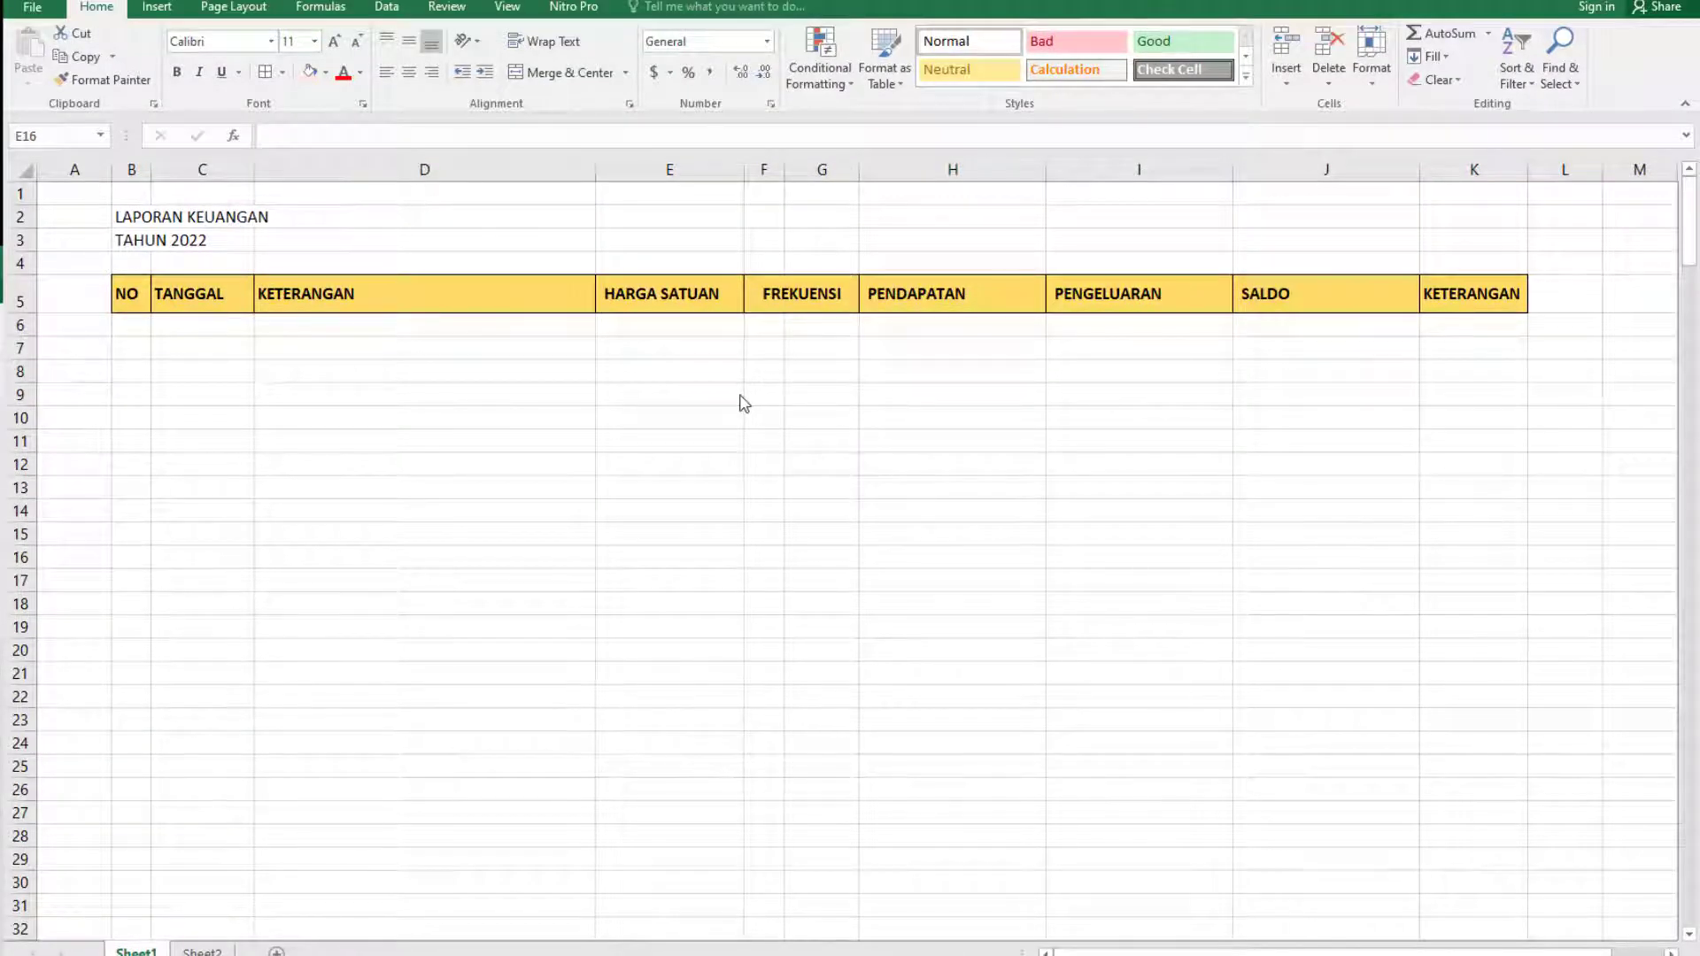
# Enter 1 in B6 and 2 in B7, and extend the numbering down column B to 100 in B105.
pyautogui.click(127, 331)
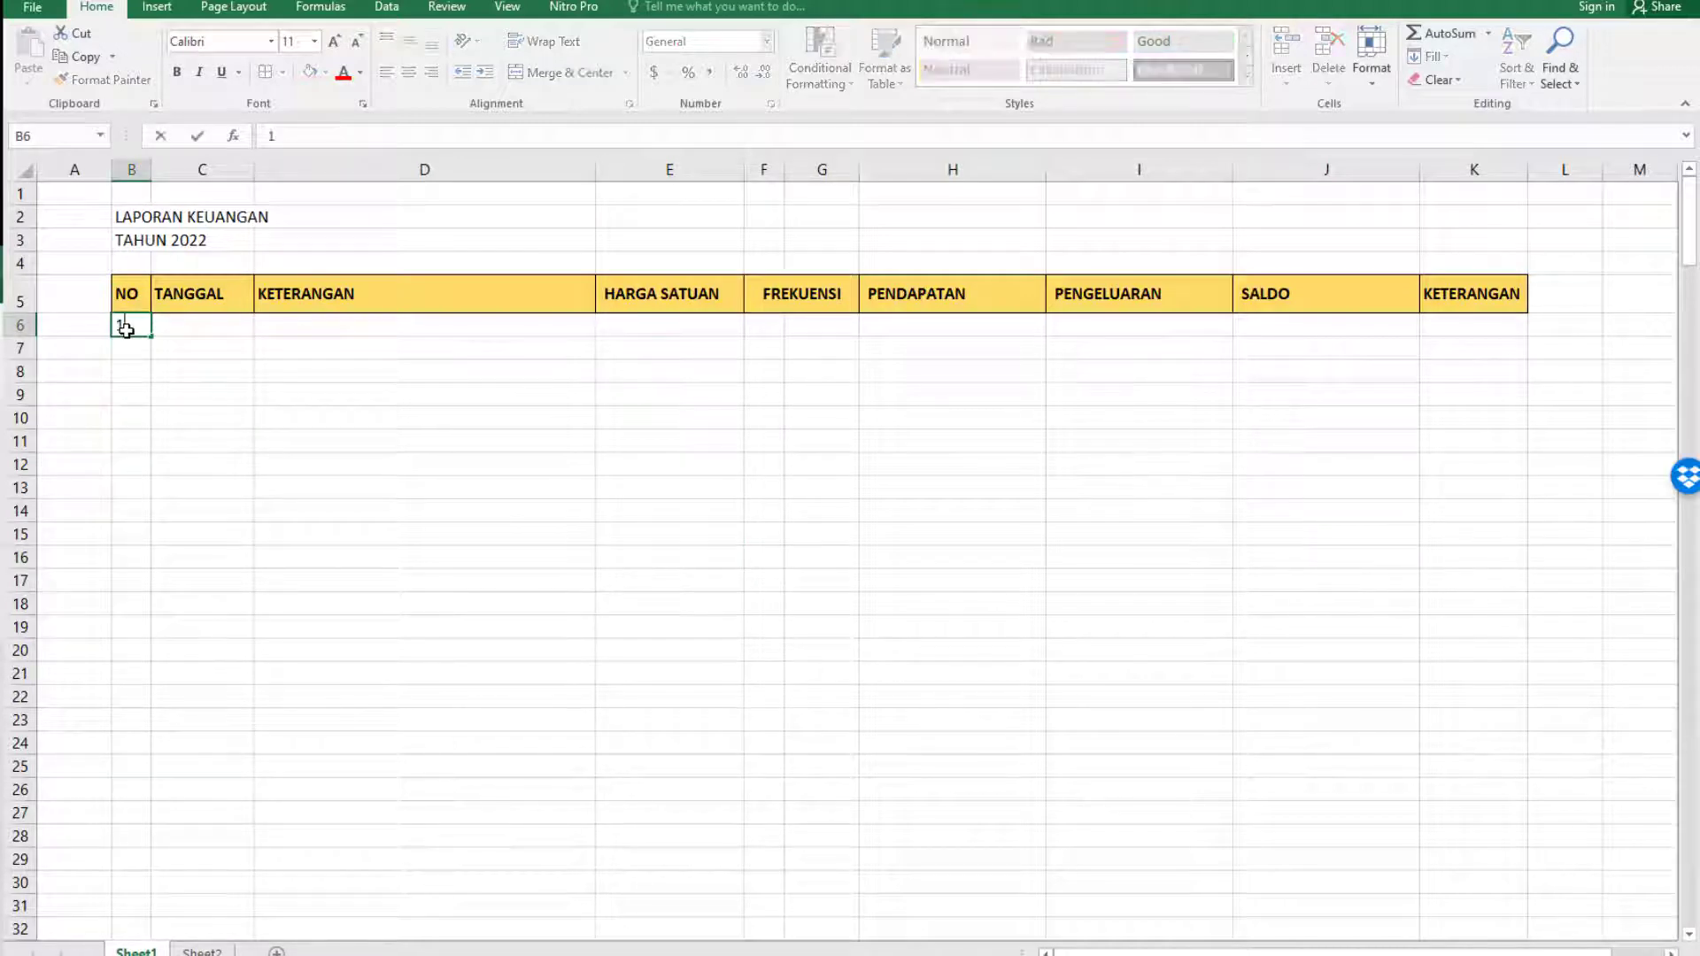
pyautogui.write('1')
pyautogui.press('Return')
pyautogui.write('2')
pyautogui.press('Return')
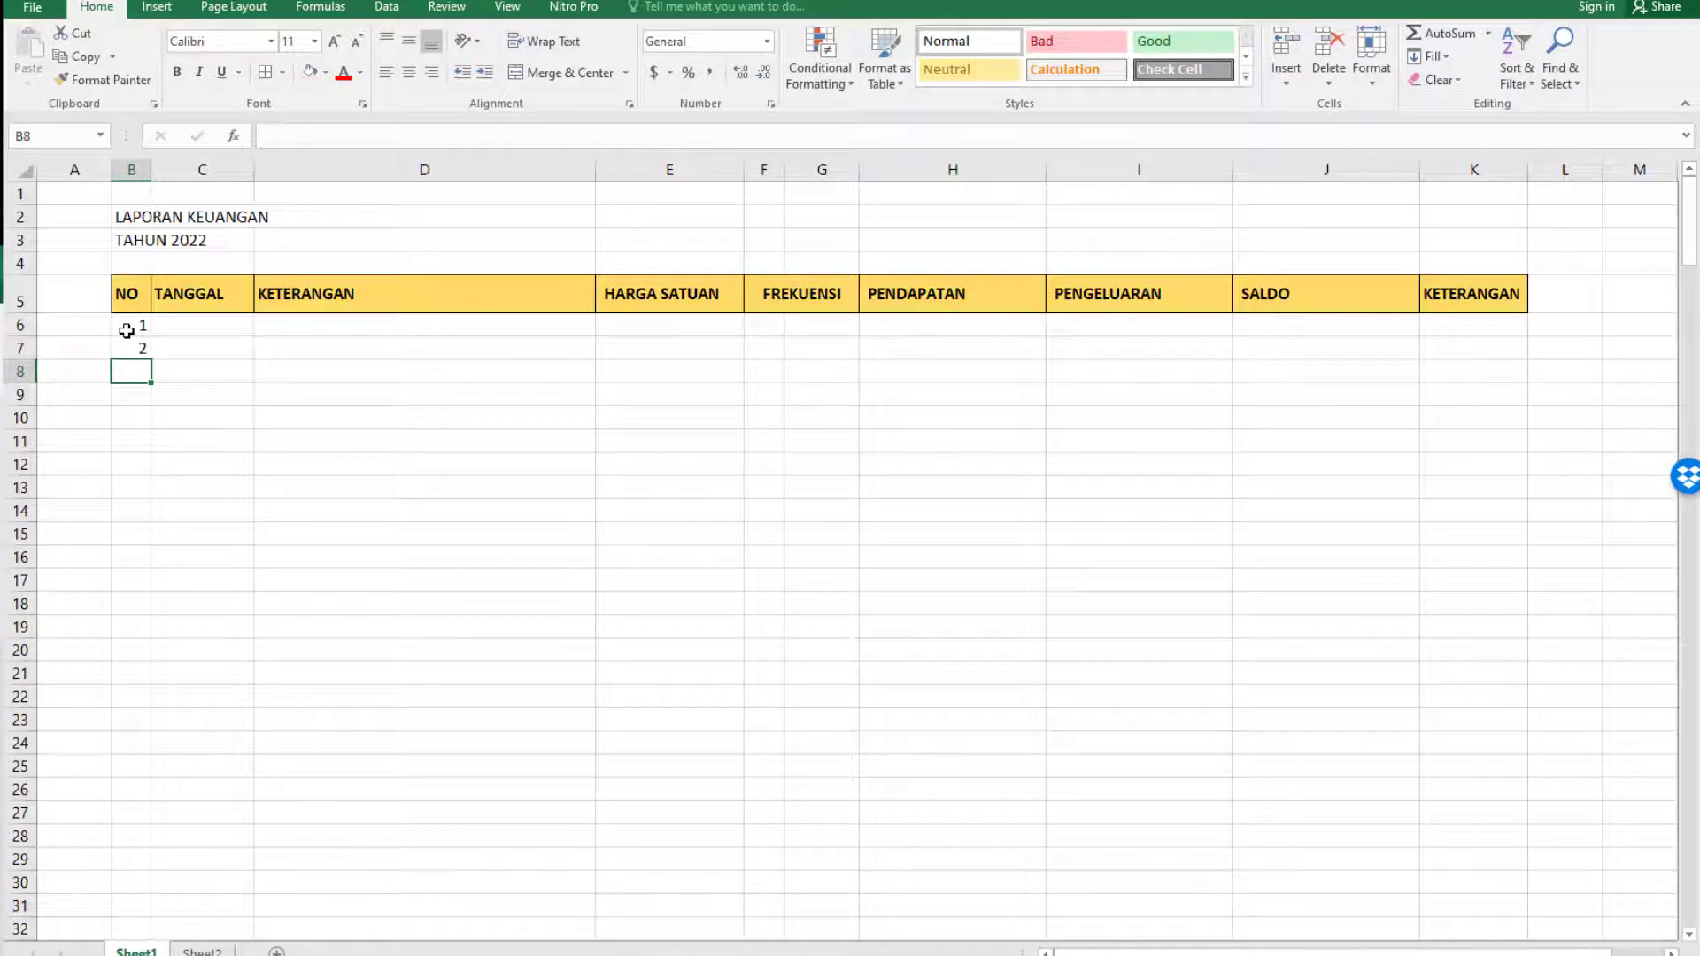
pyautogui.moveTo(127, 330)
pyautogui.mouseDown()
pyautogui.moveTo(132, 872)
pyautogui.moveTo(134, 526)
pyautogui.moveTo(160, 267)
pyautogui.moveTo(157, 223)
pyautogui.moveTo(137, 284)
pyautogui.moveTo(135, 179)
pyautogui.moveTo(152, 160)
pyautogui.moveTo(138, 363)
pyautogui.mouseUp()
pyautogui.scroll(4, 120, 486)
pyautogui.scroll(5, 168, 287)
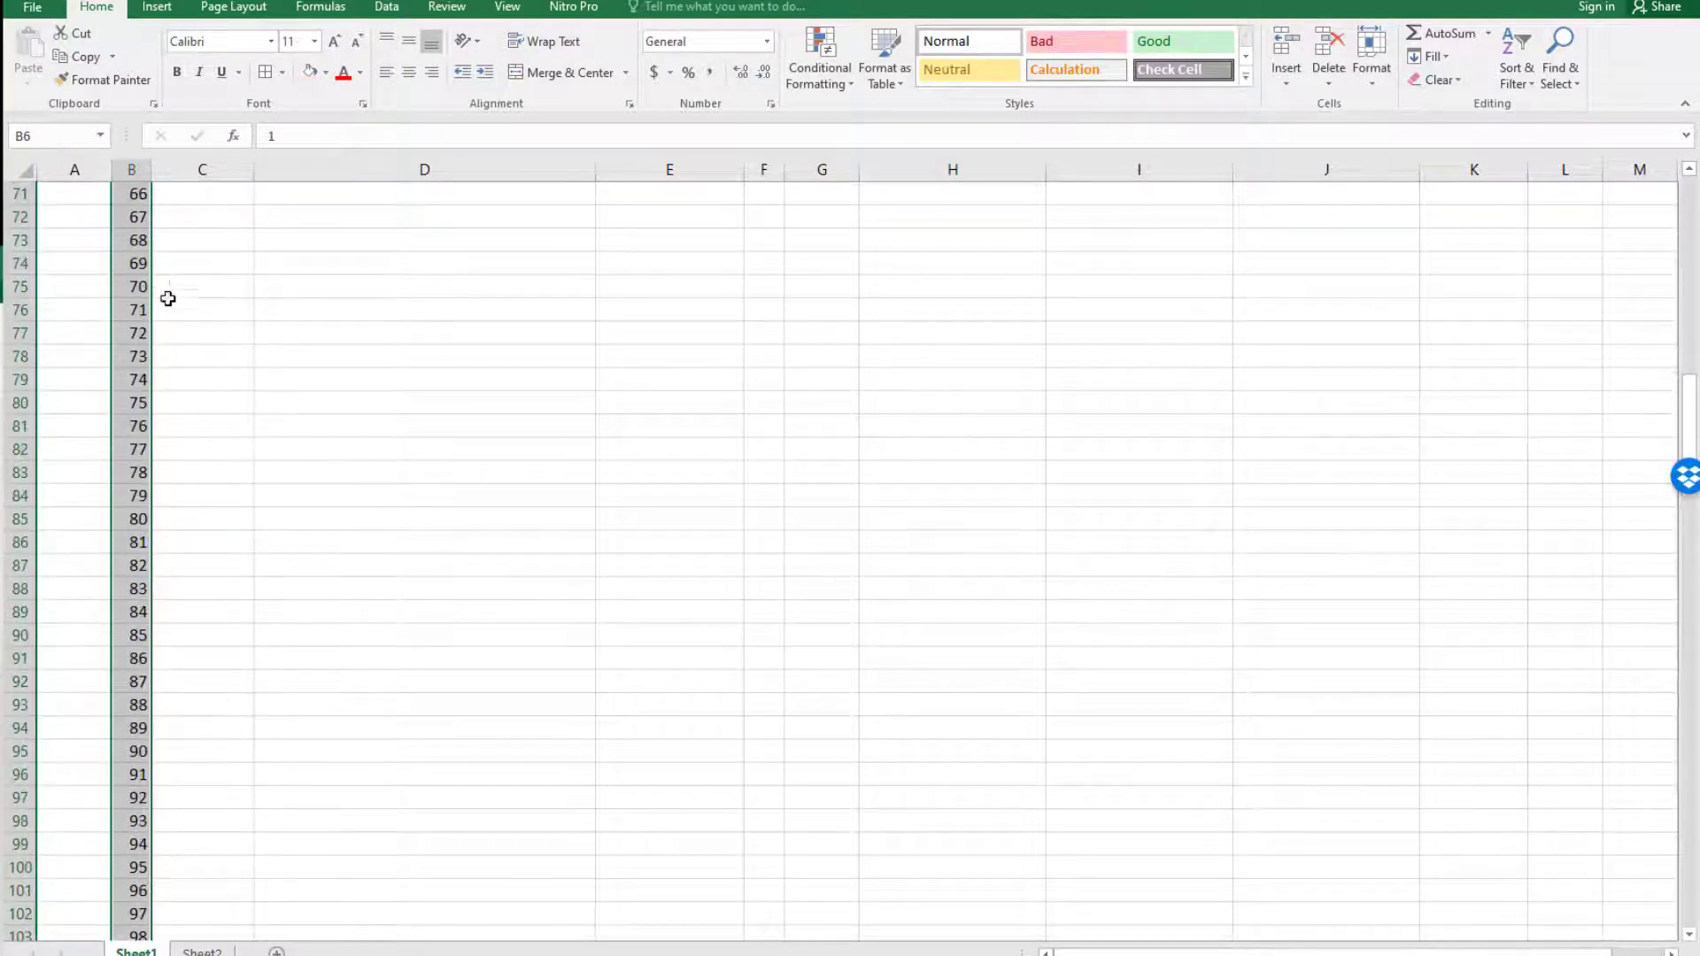
pyautogui.scroll(-3, 178, 677)
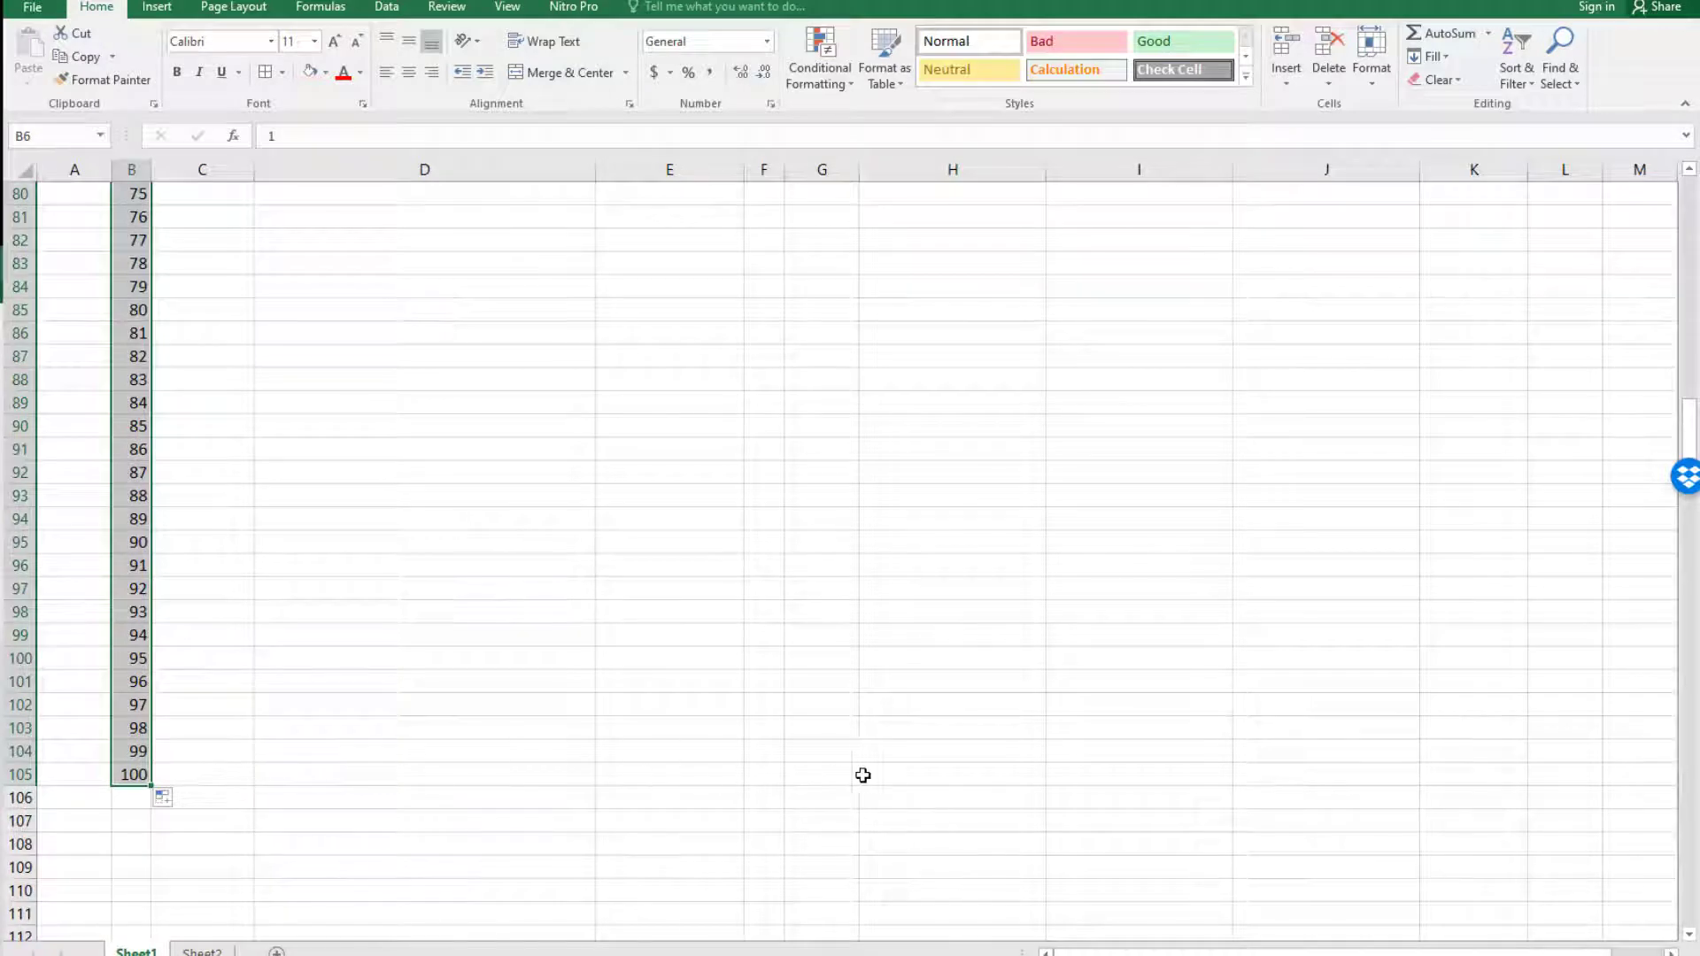
# Apply all borders to the table body from B6 to K105.
pyautogui.moveTo(151, 786); pyautogui.dragTo(1501, 766)
pyautogui.scroll(20, 1354, 724)
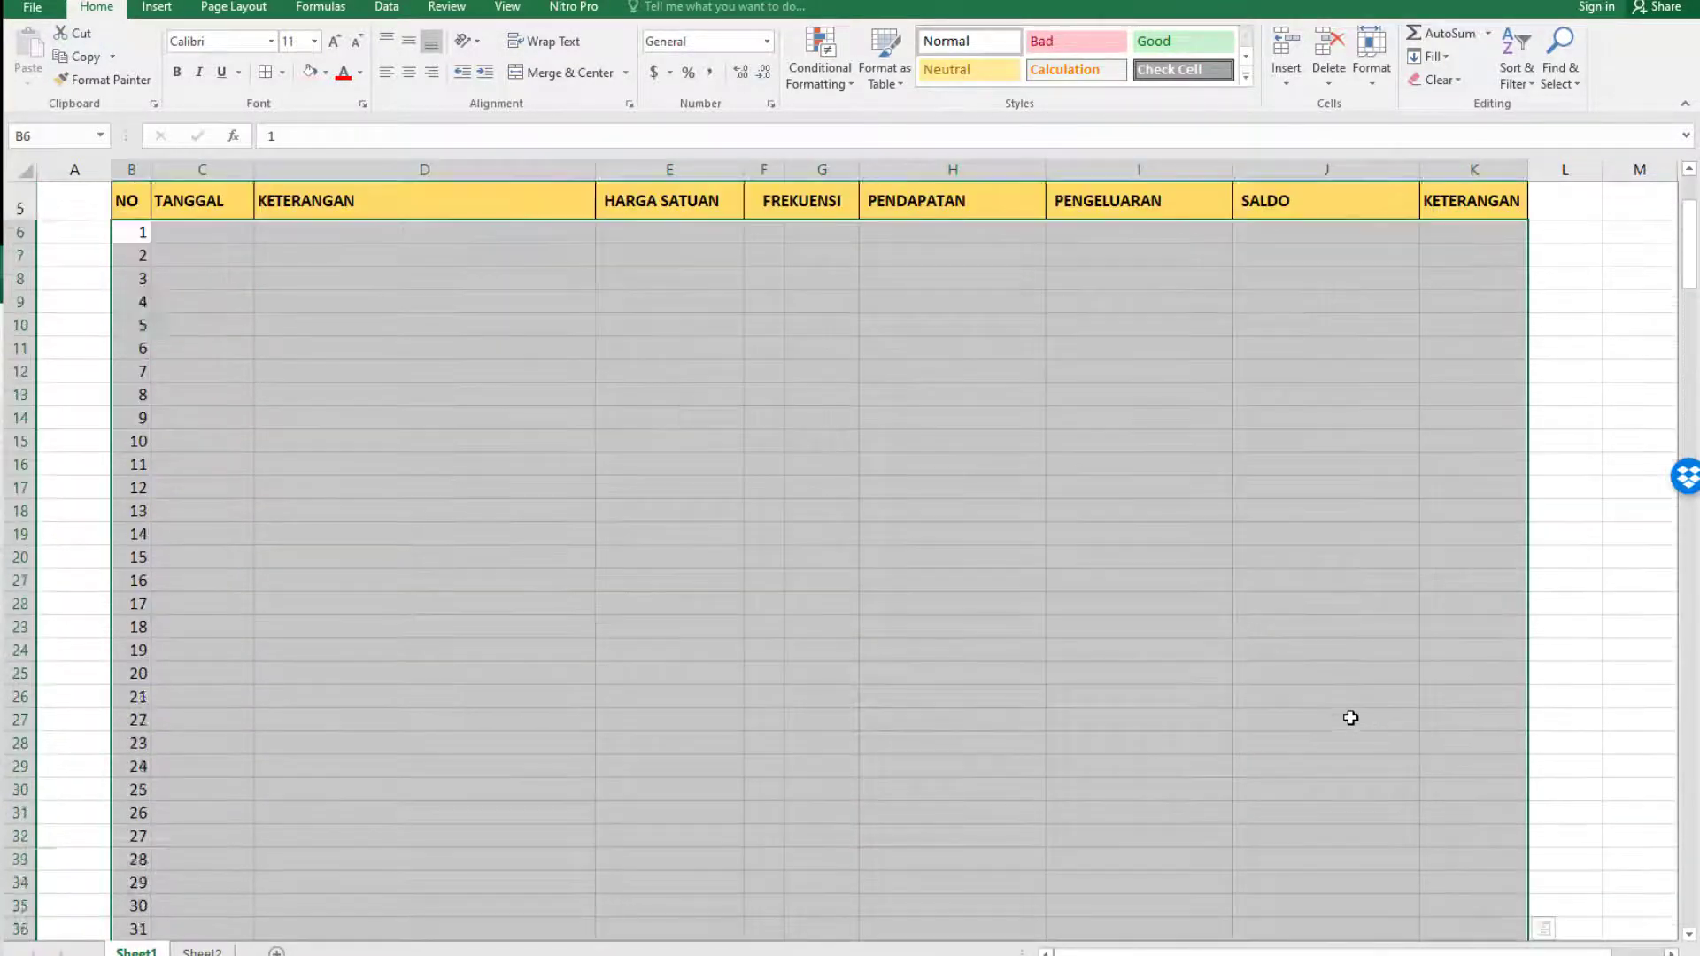
pyautogui.scroll(2, 1351, 718)
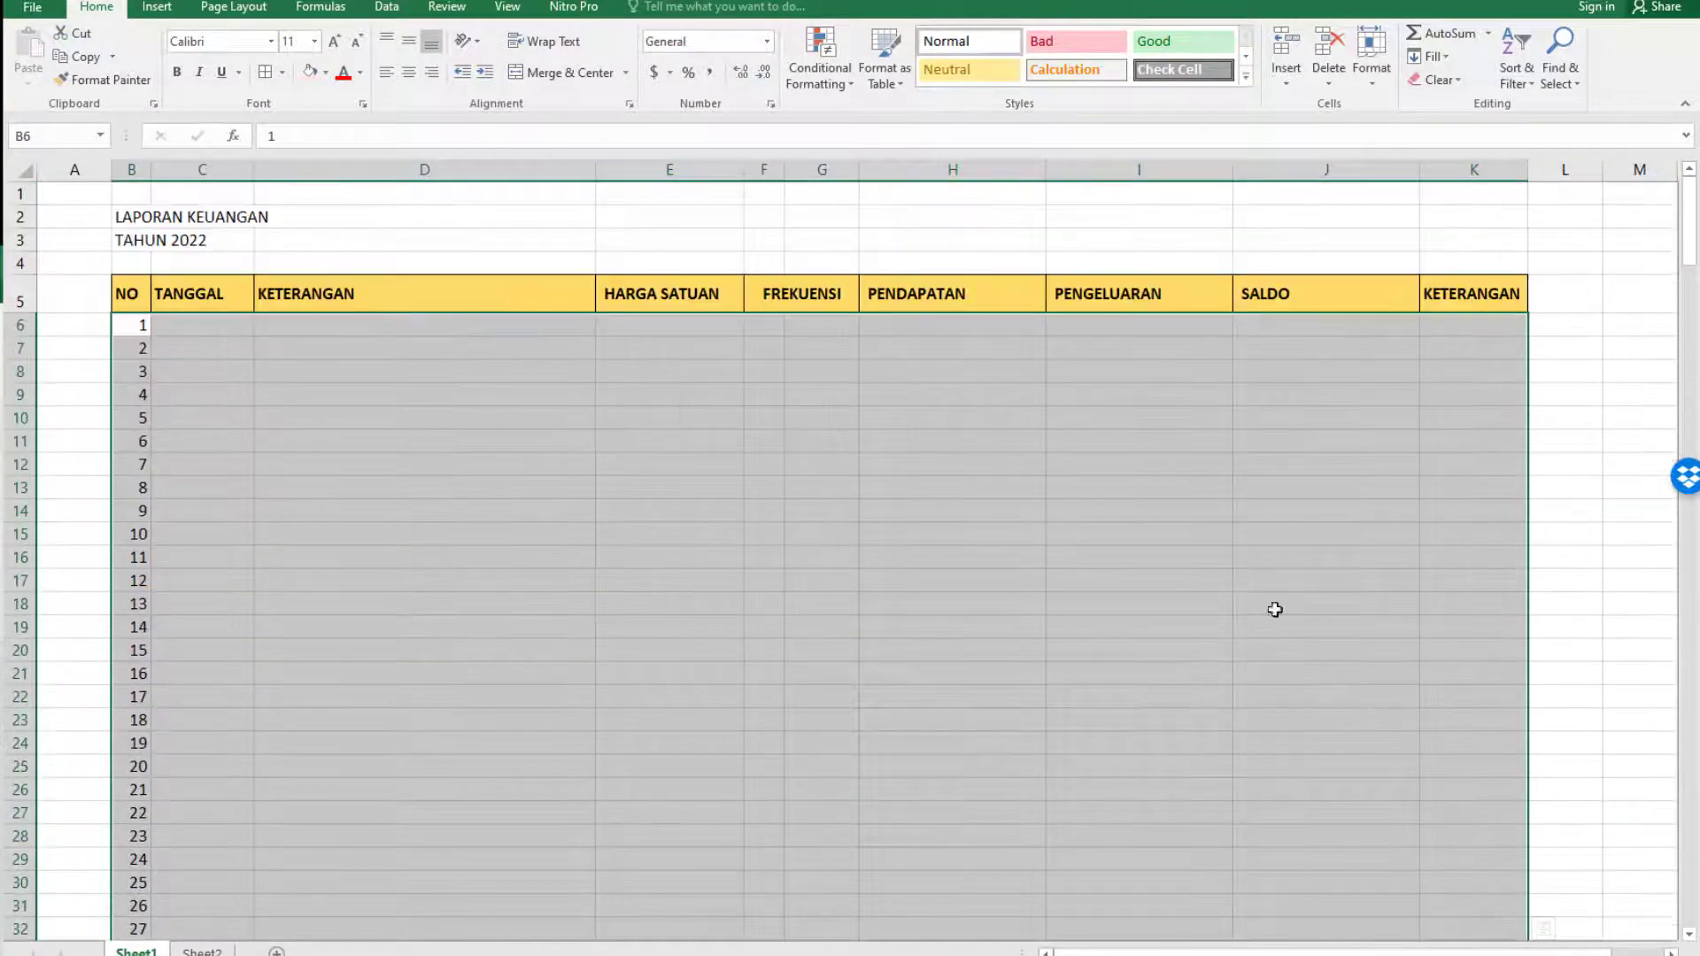
pyautogui.click(265, 73)
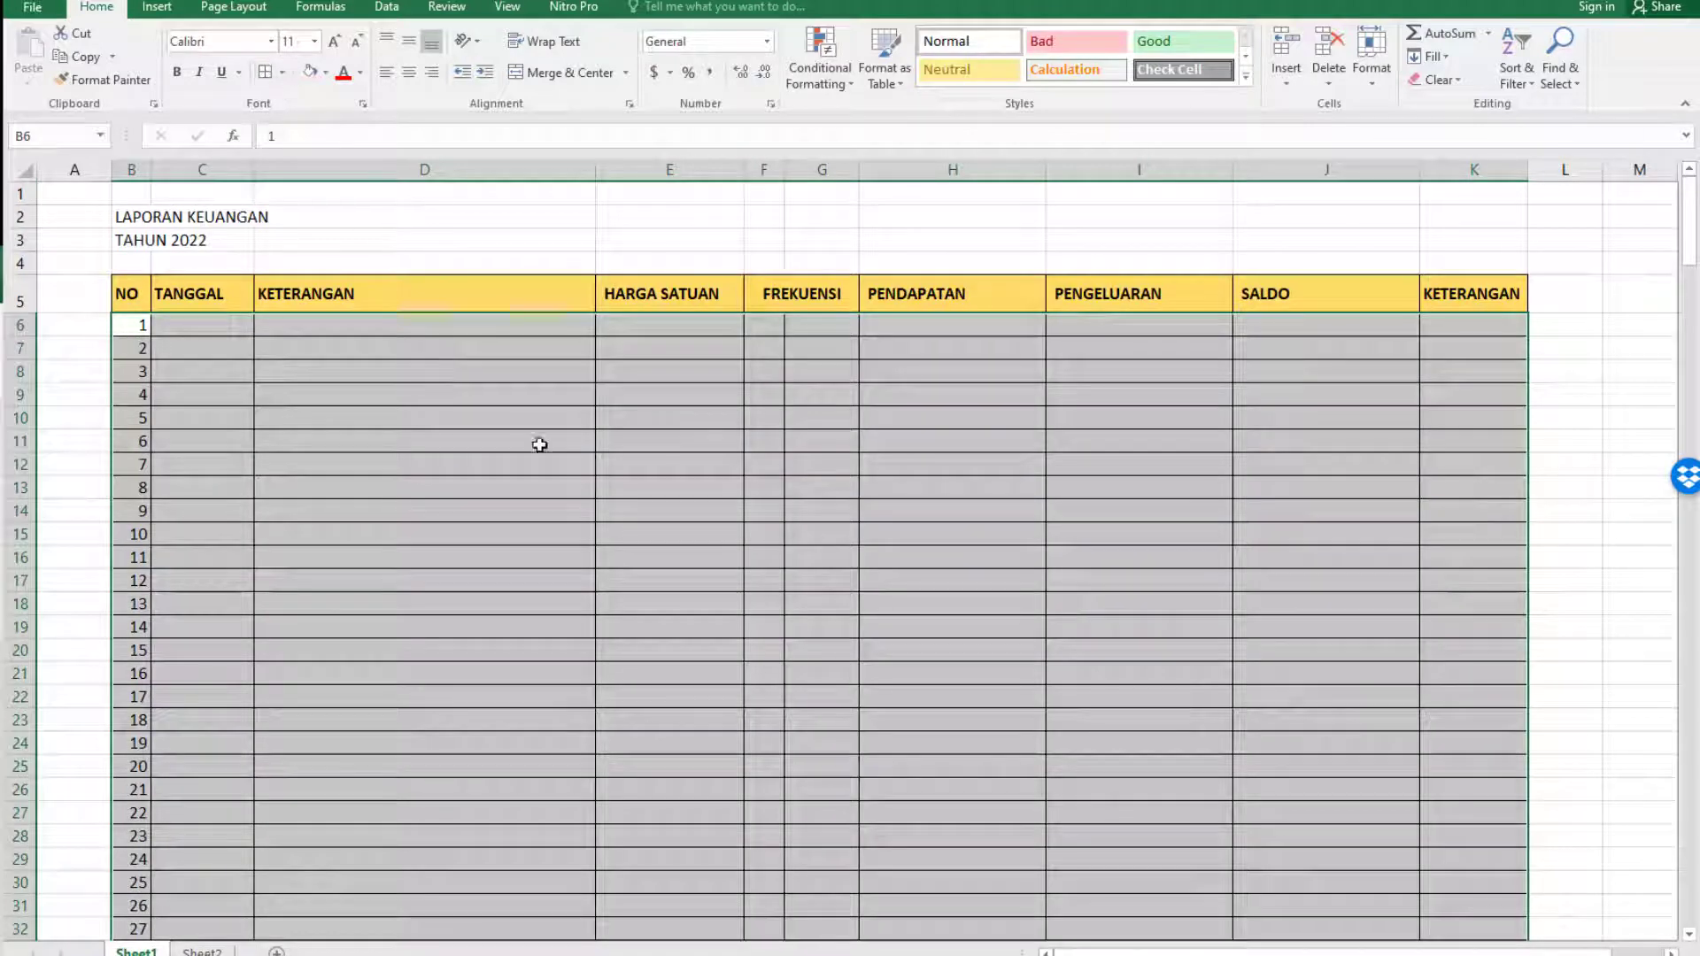
pyautogui.click(774, 324)
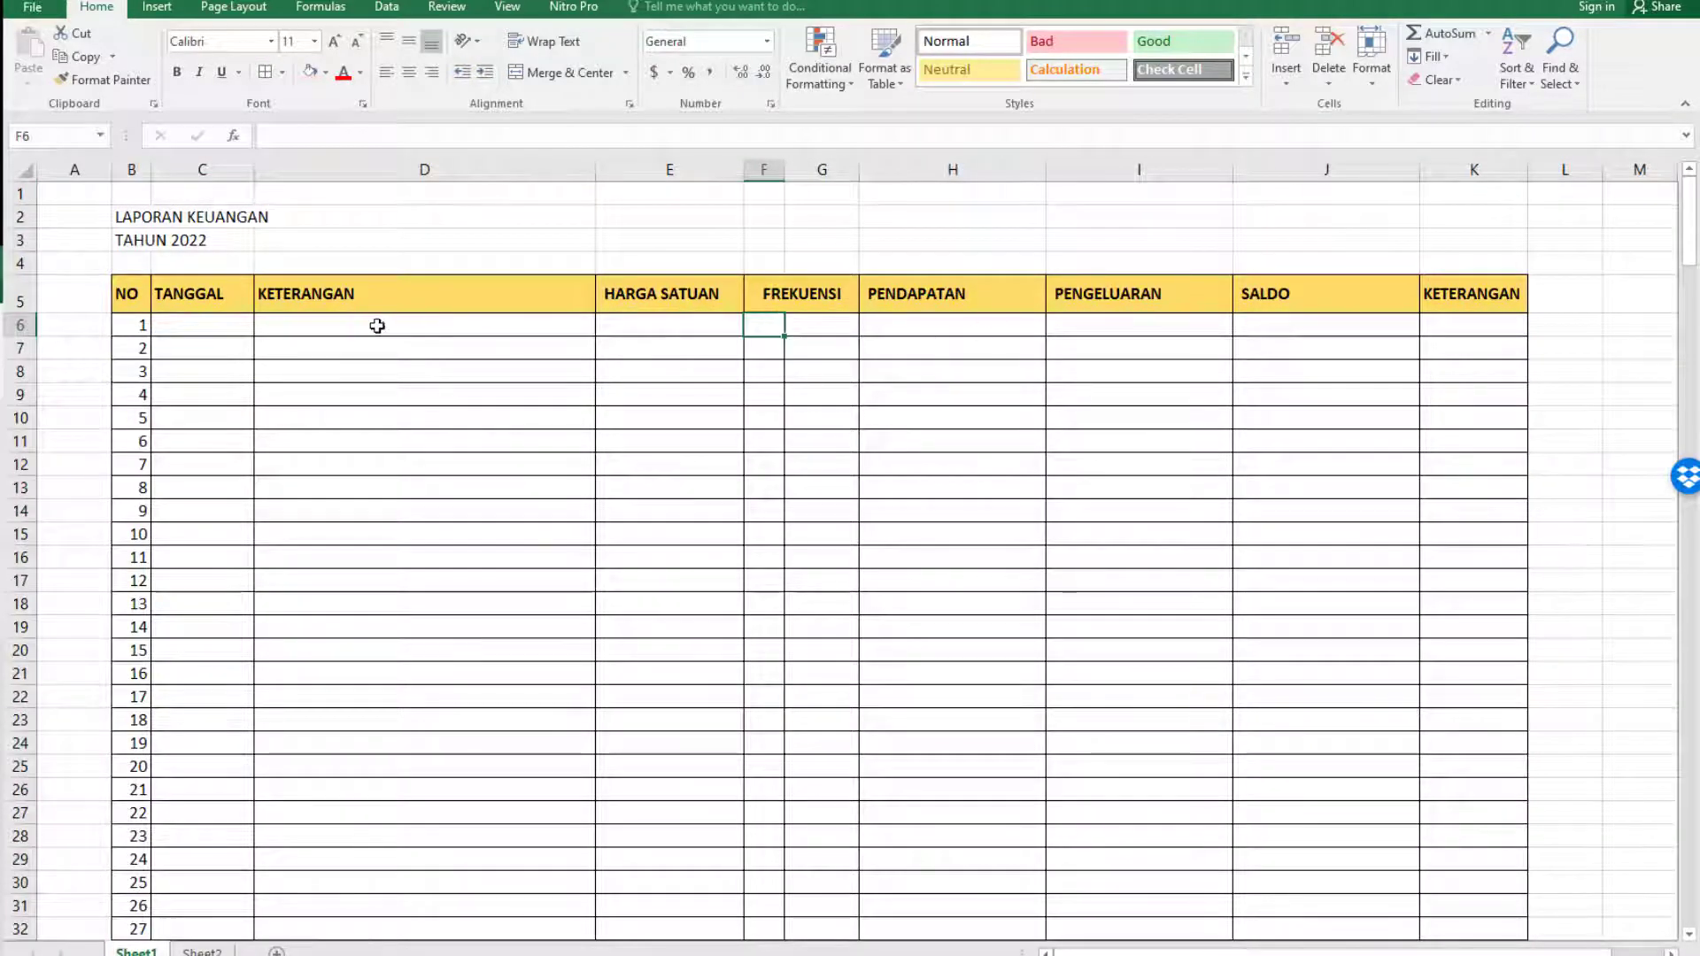
# Center the row numbers in B6:B105 horizontally and slightly widen columns B and C.
pyautogui.click(132, 157)
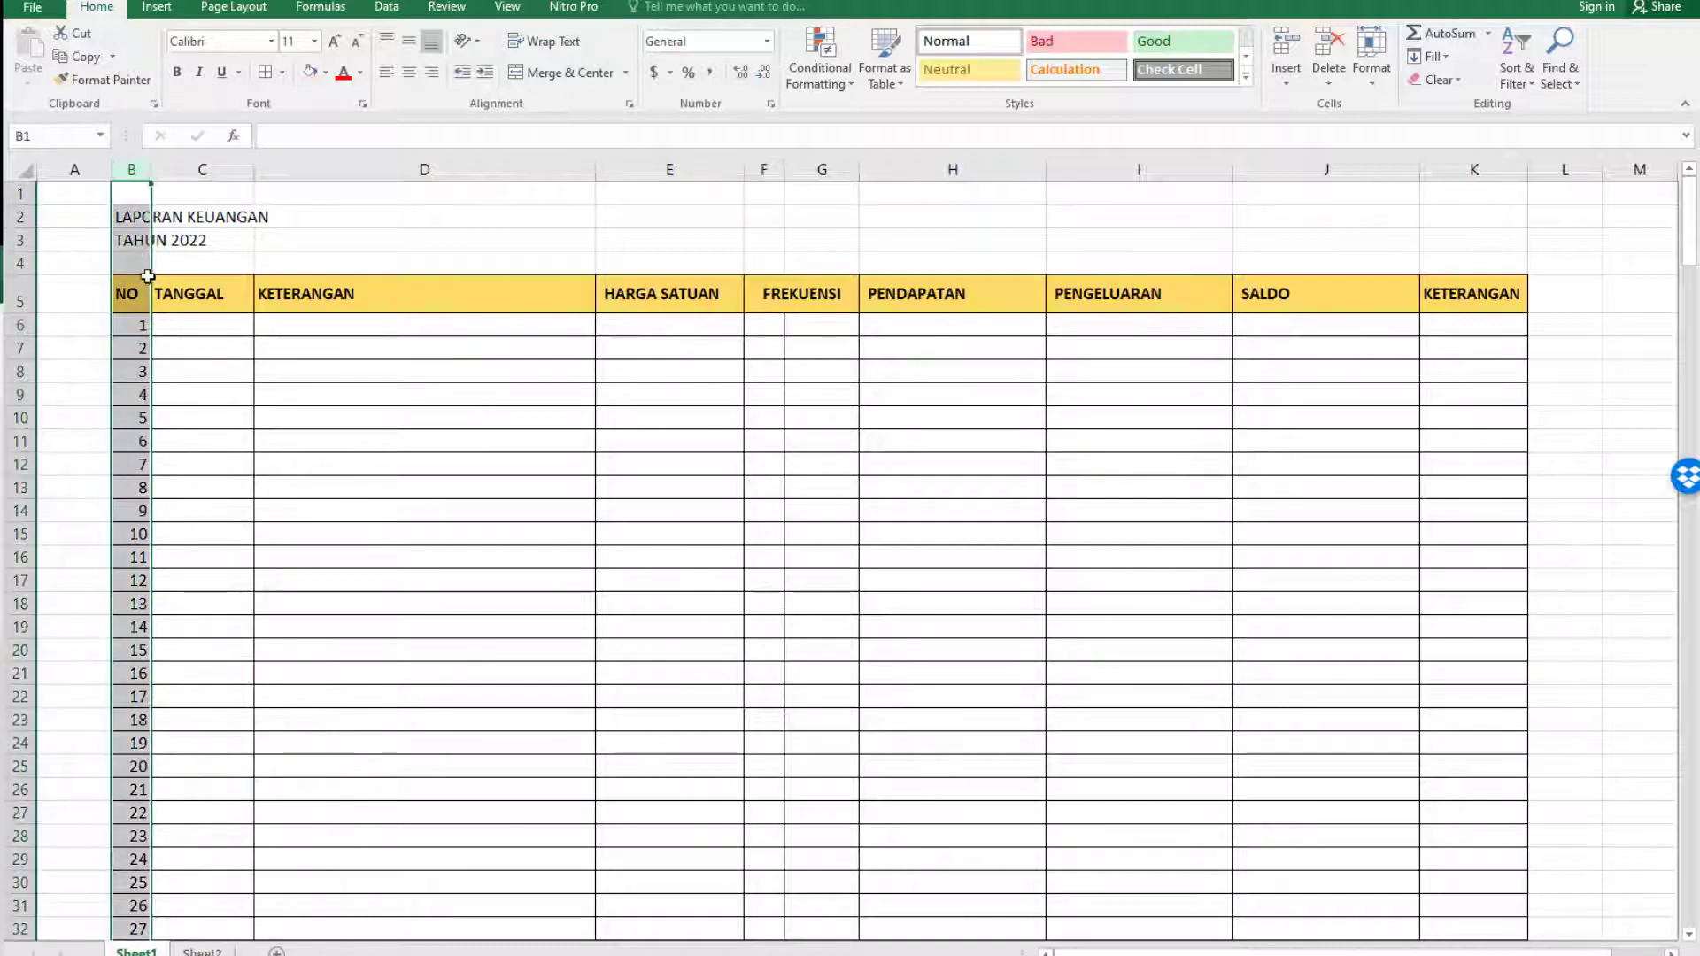
pyautogui.click(140, 324)
pyautogui.hotkey('ctrl', 'shift', 'Down')
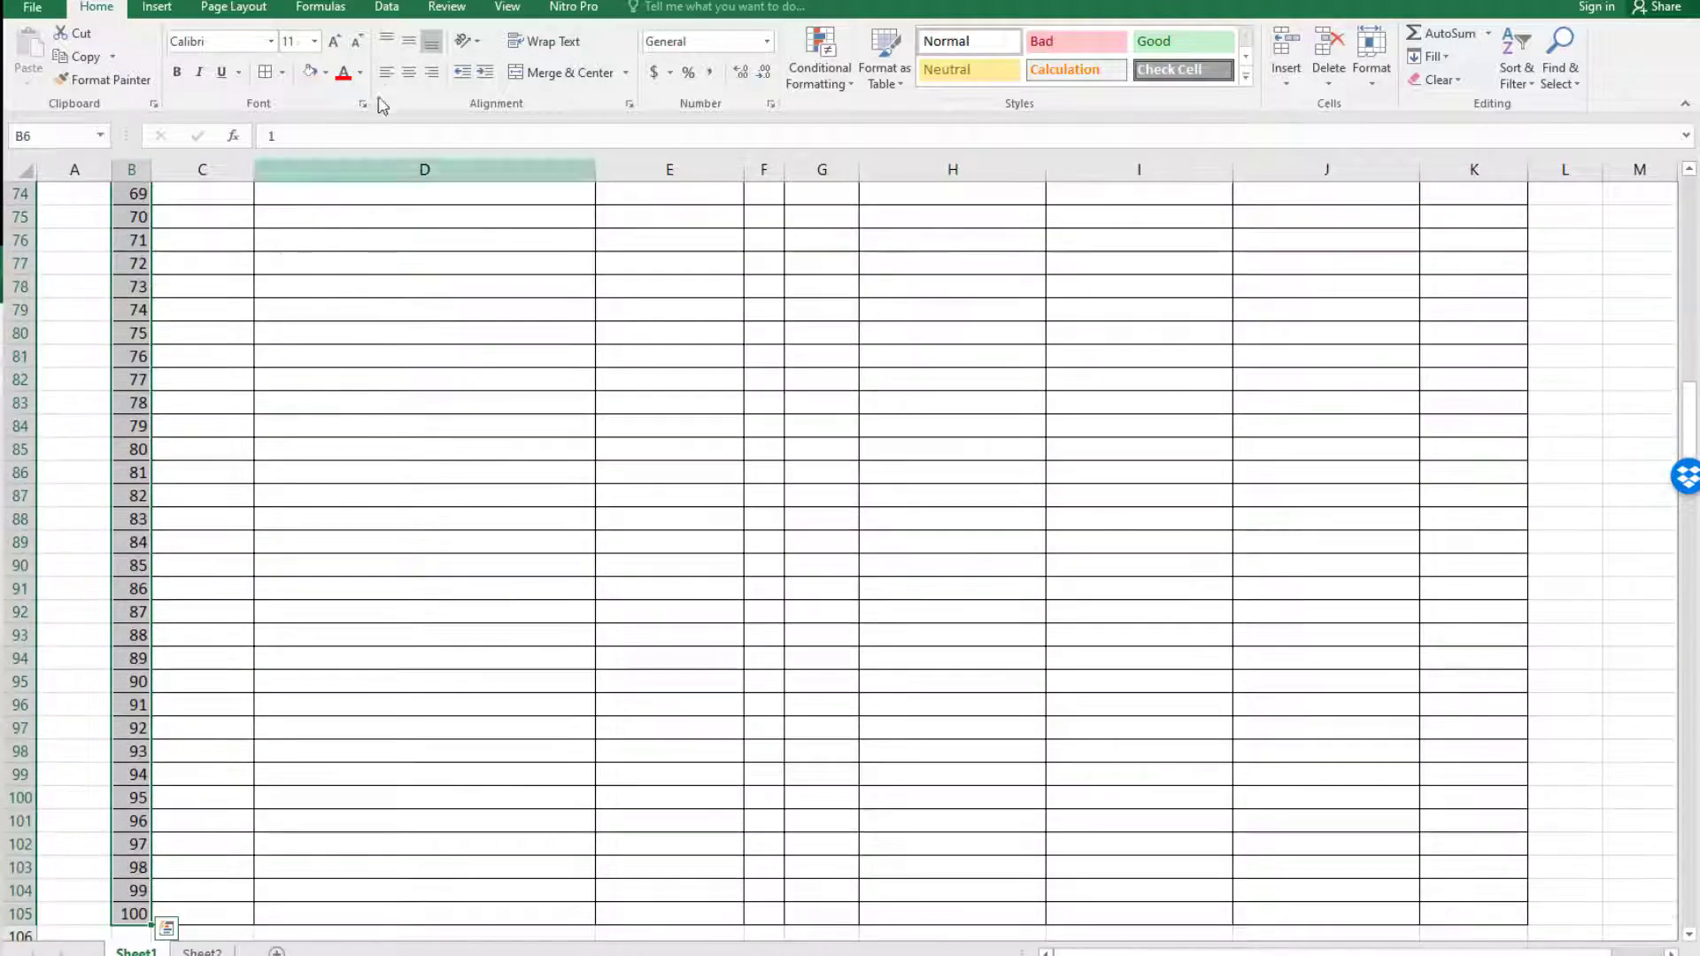
pyautogui.click(409, 71)
pyautogui.scroll(20, 235, 296)
pyautogui.moveTo(152, 170); pyautogui.dragTo(160, 169)
pyautogui.moveTo(262, 171); pyautogui.dragTo(275, 174)
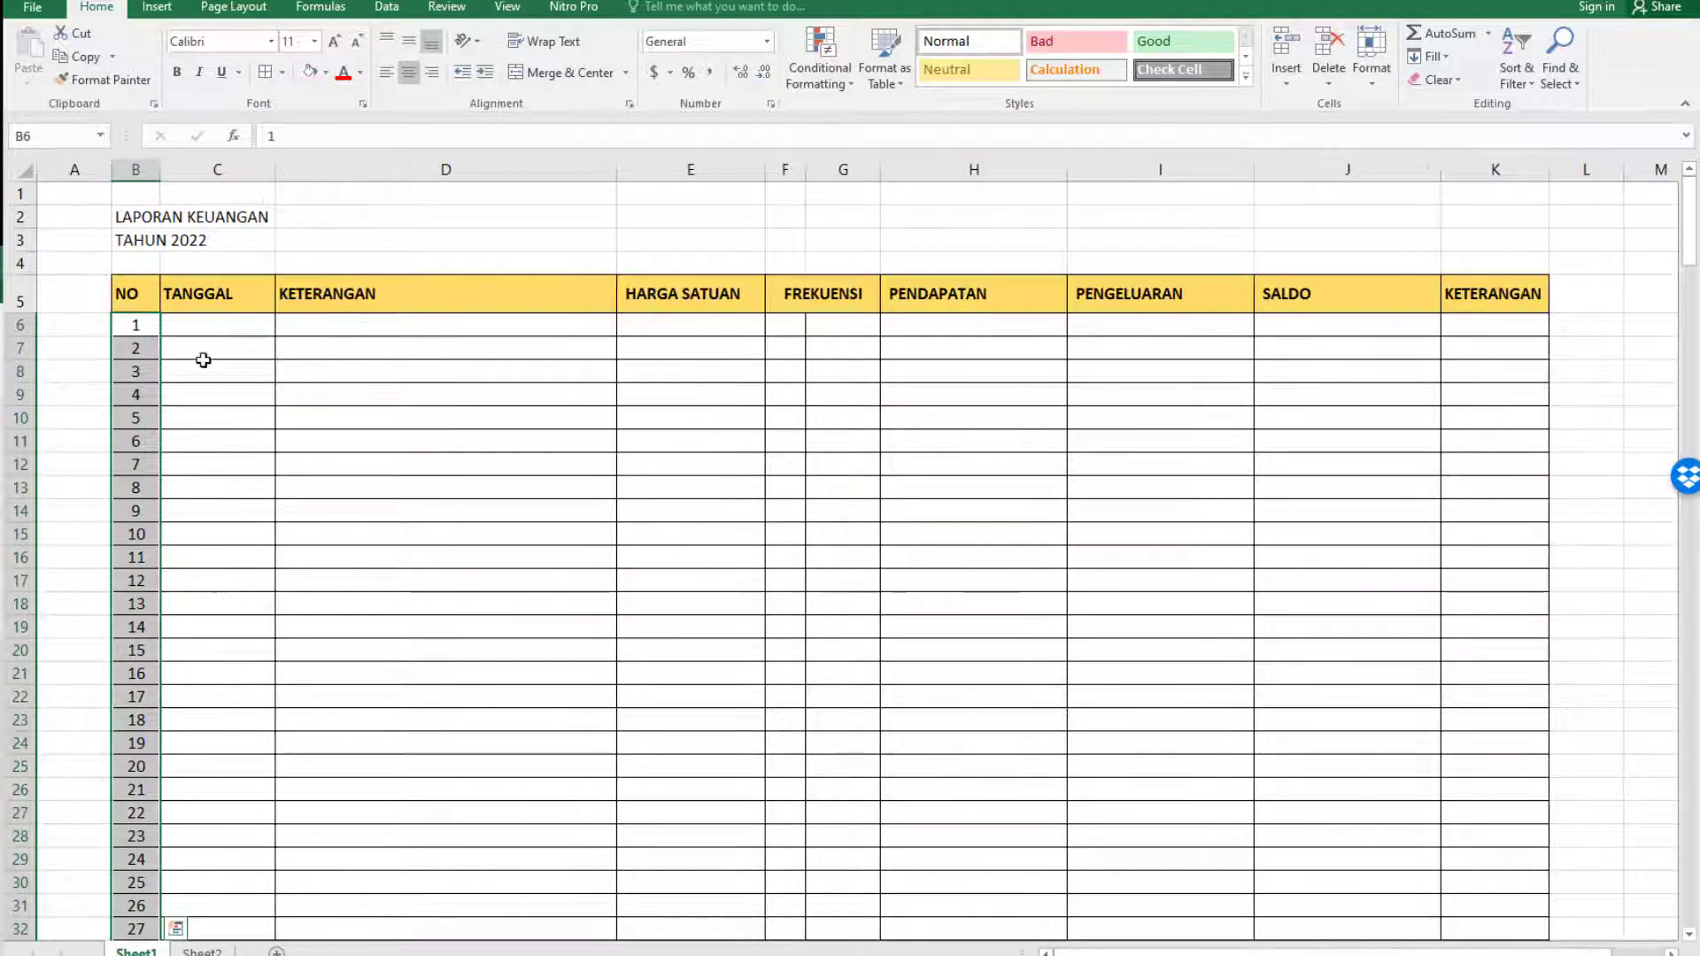
# Format the TANGGAL cells C6:C105 as dates using the 14-Mar-12 type.
pyautogui.click(137, 323)
pyautogui.click(220, 288)
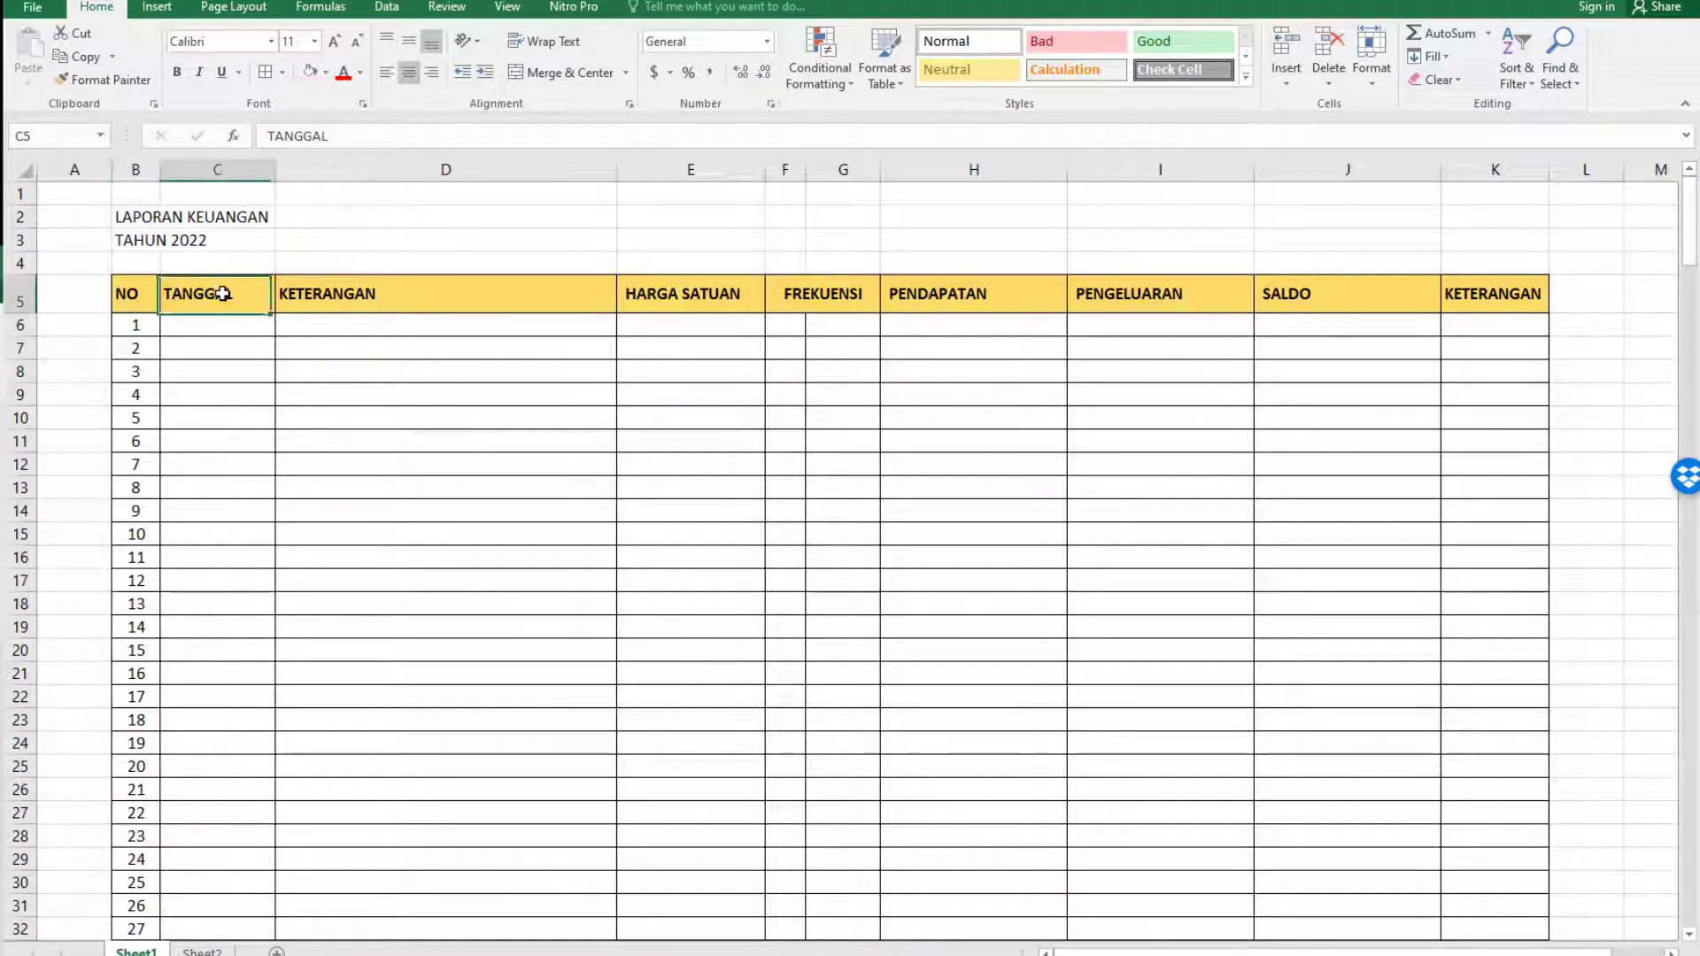
pyautogui.click(221, 332)
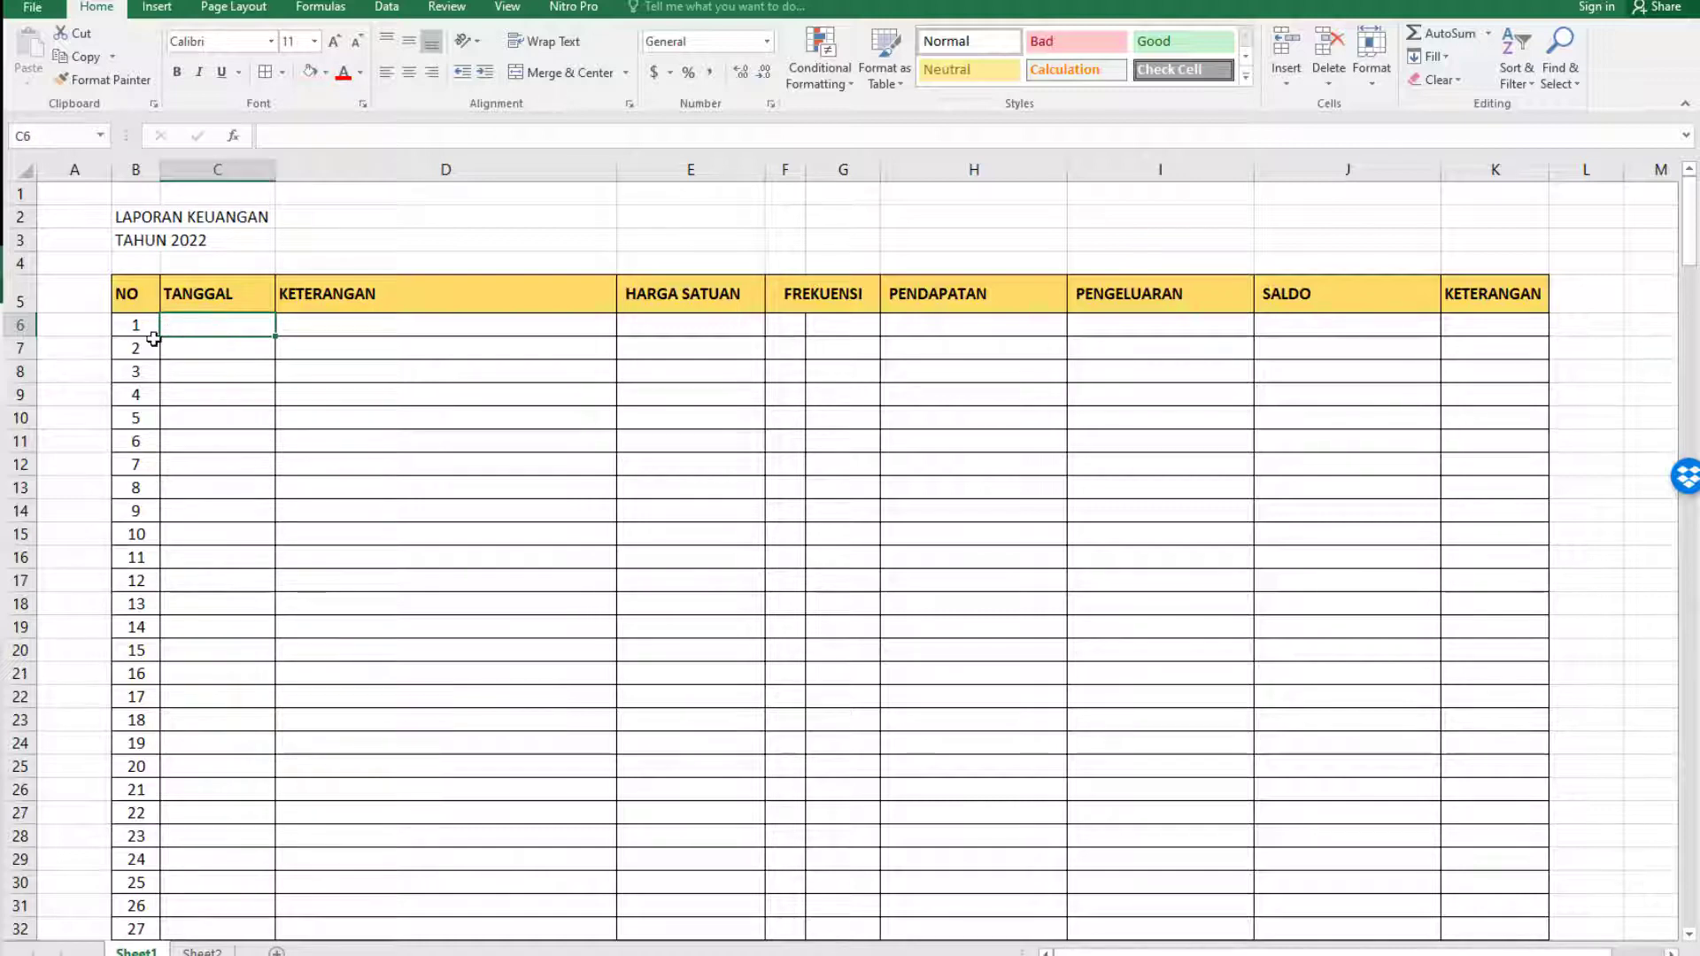
pyautogui.scroll(-20, 186, 435)
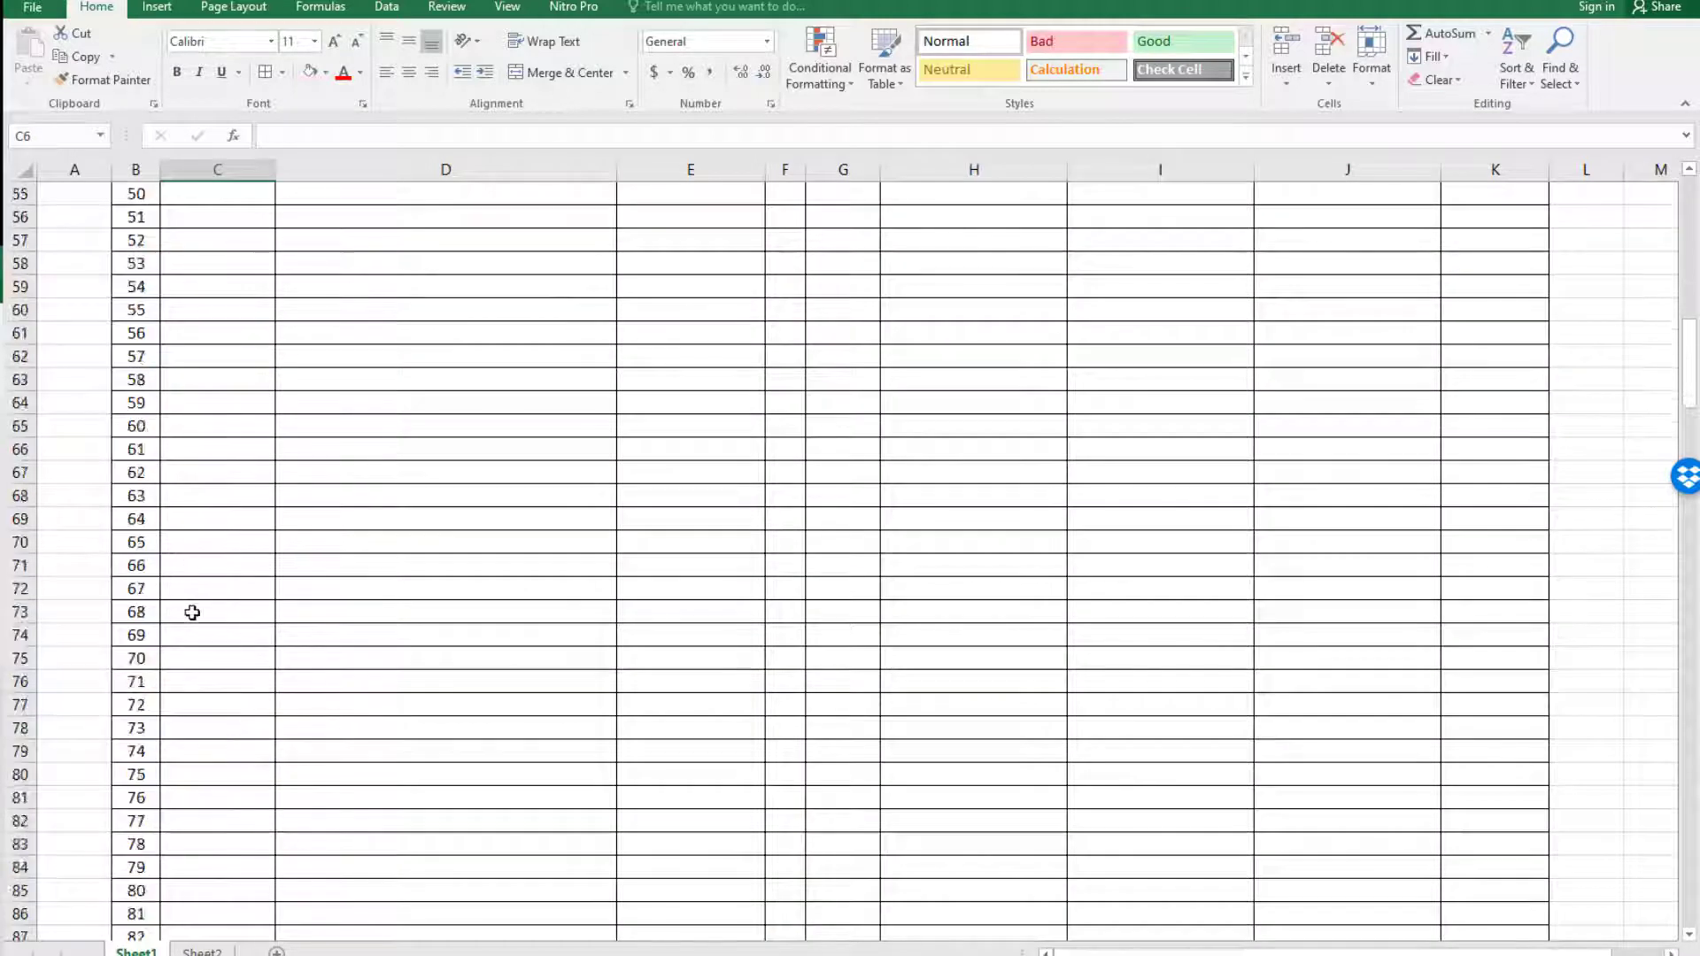
pyautogui.keyDown('shift'); pyautogui.click(217, 589); pyautogui.keyUp('shift')
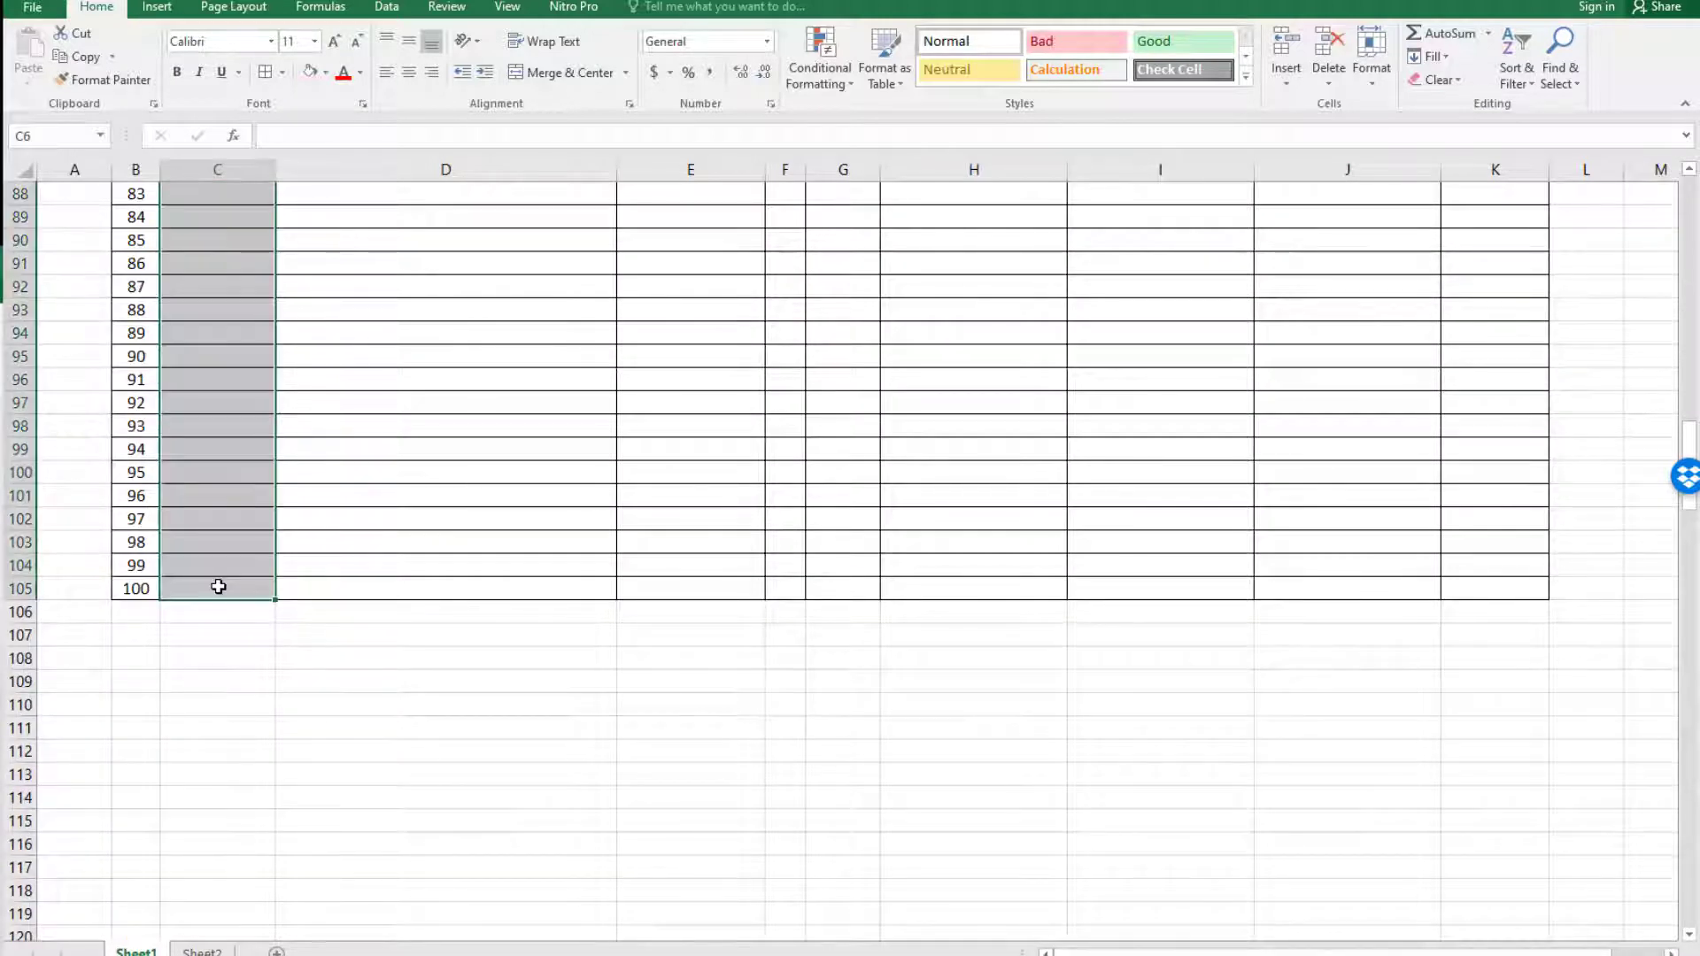
pyautogui.rightClick(221, 586)
pyautogui.click(294, 500)
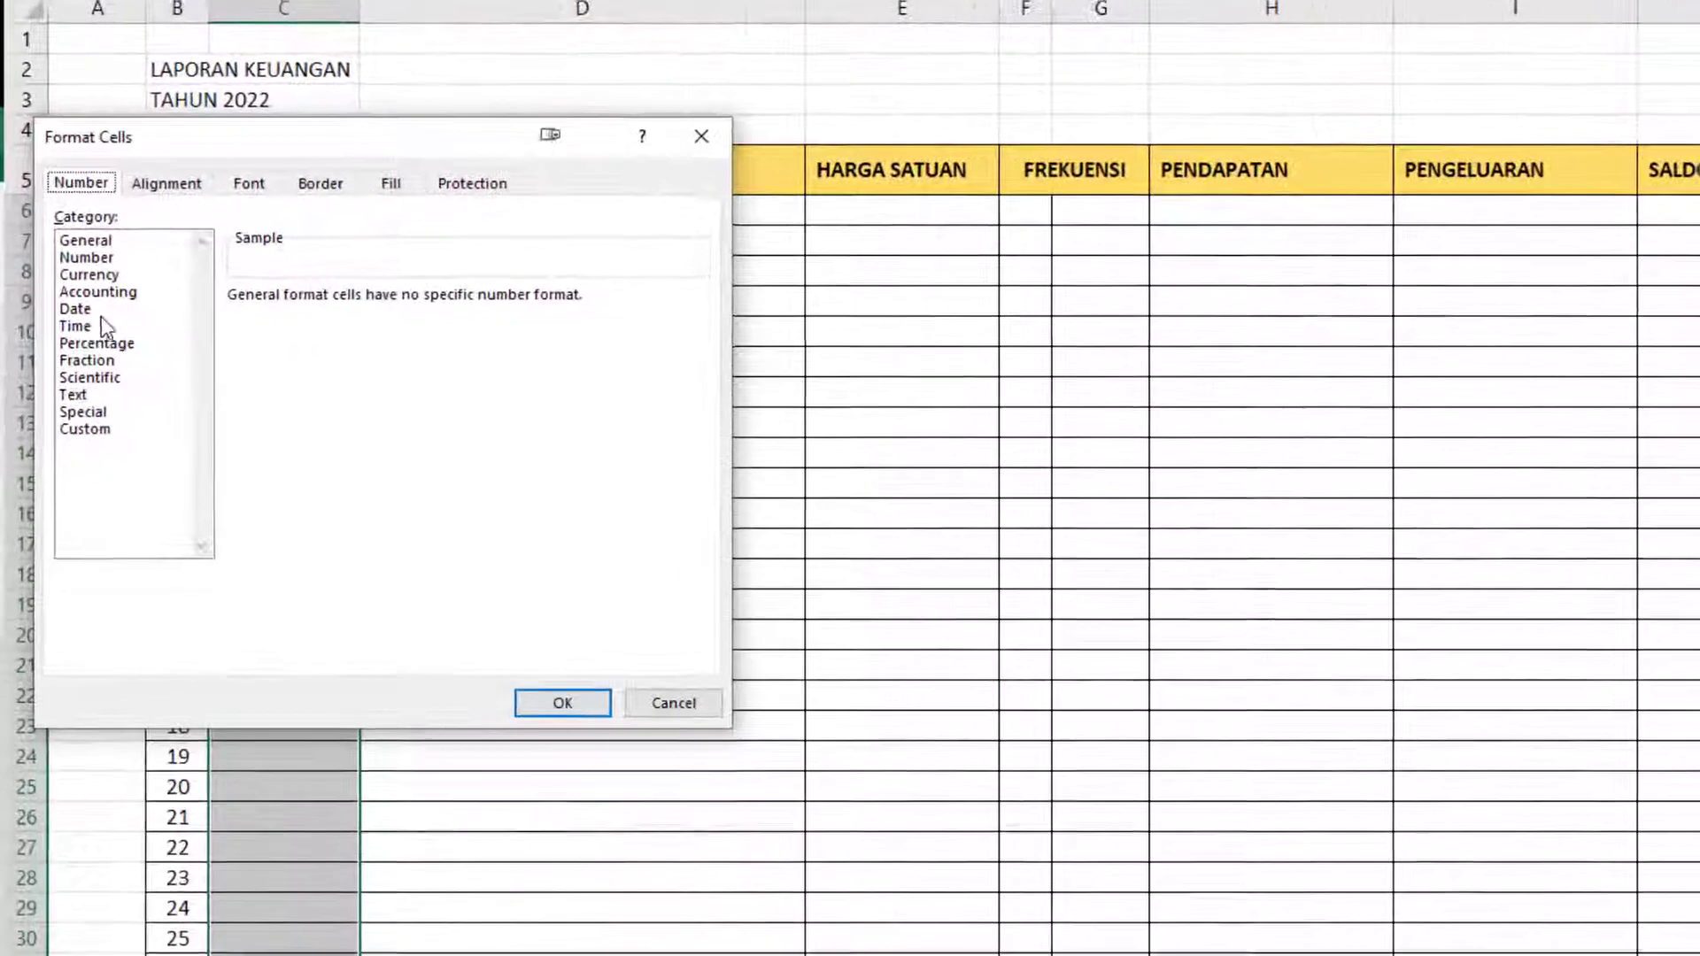
pyautogui.click(80, 370)
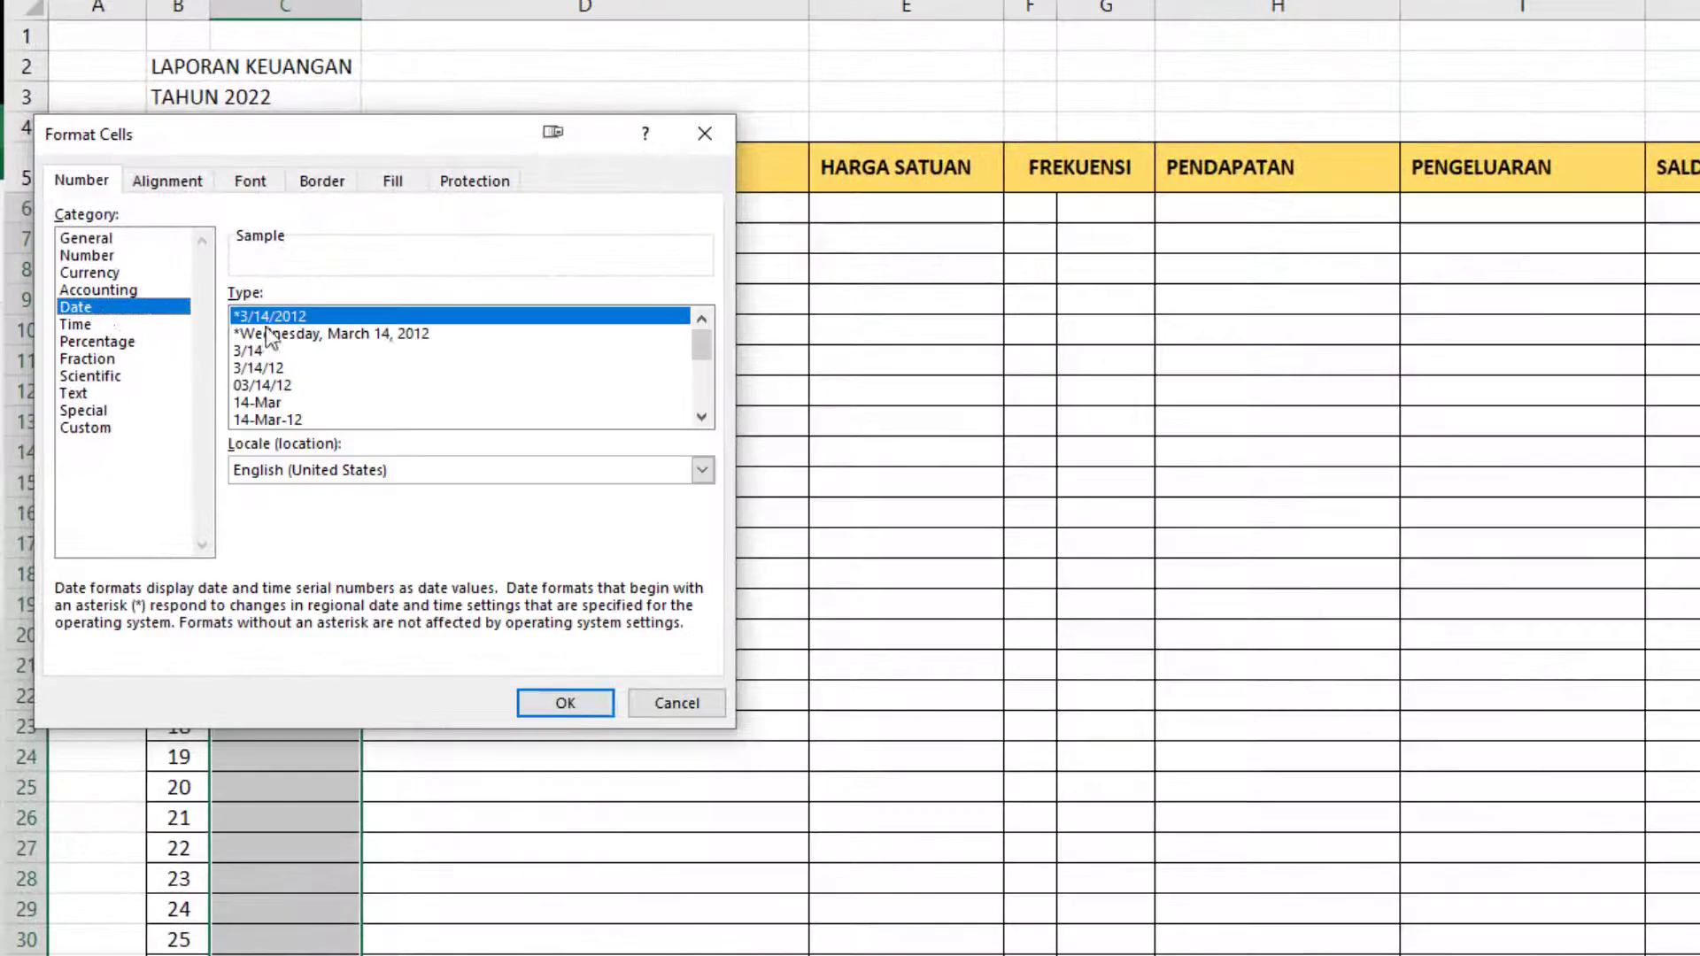
pyautogui.click(279, 421)
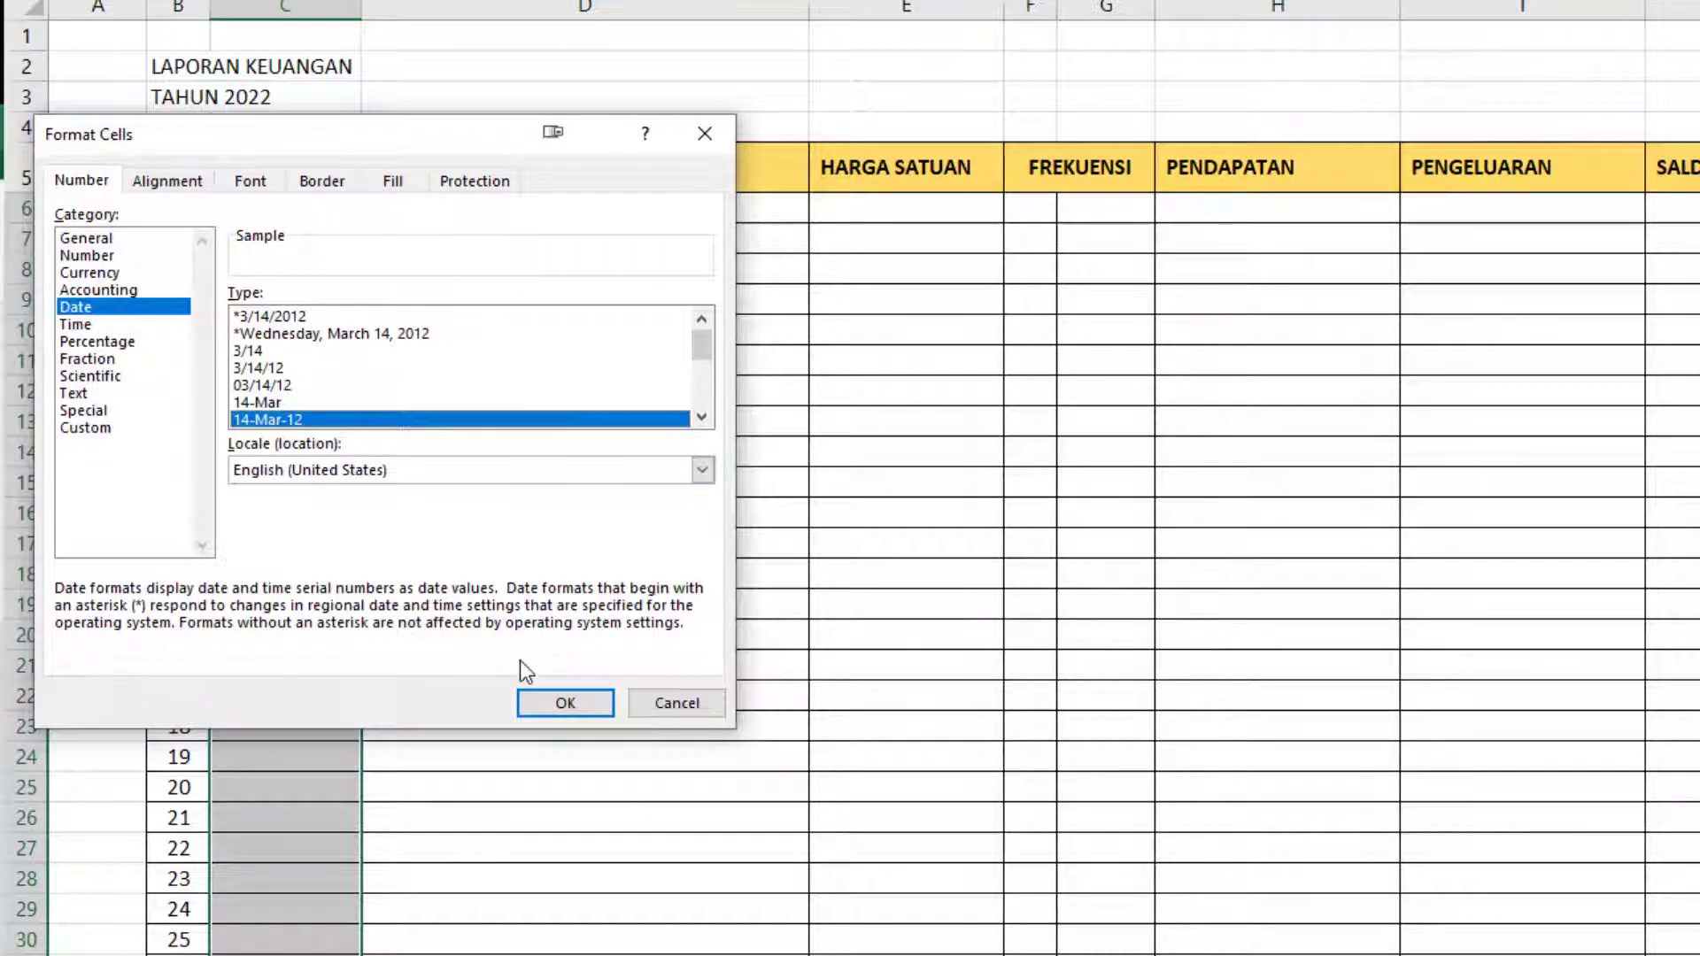
pyautogui.click(543, 698)
# Enter the date 6/2/2022 in C6, the first row under TANGGAL.
pyautogui.click(252, 208)
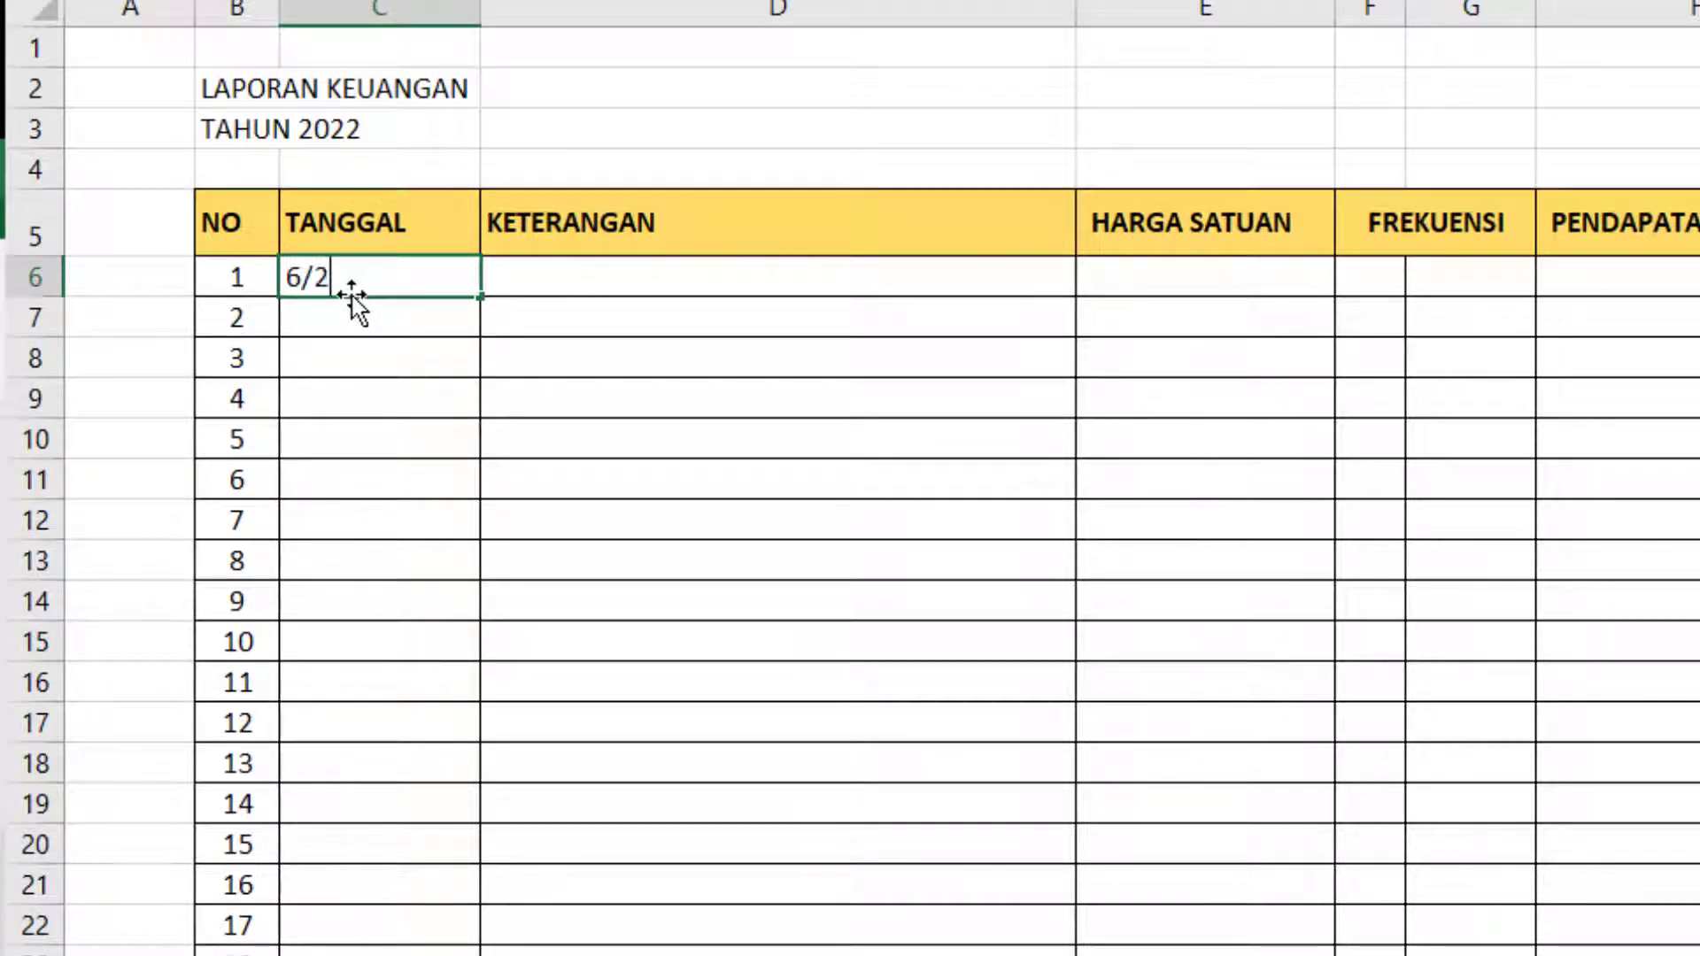
pyautogui.write('6/2/2022')
pyautogui.press('Return')
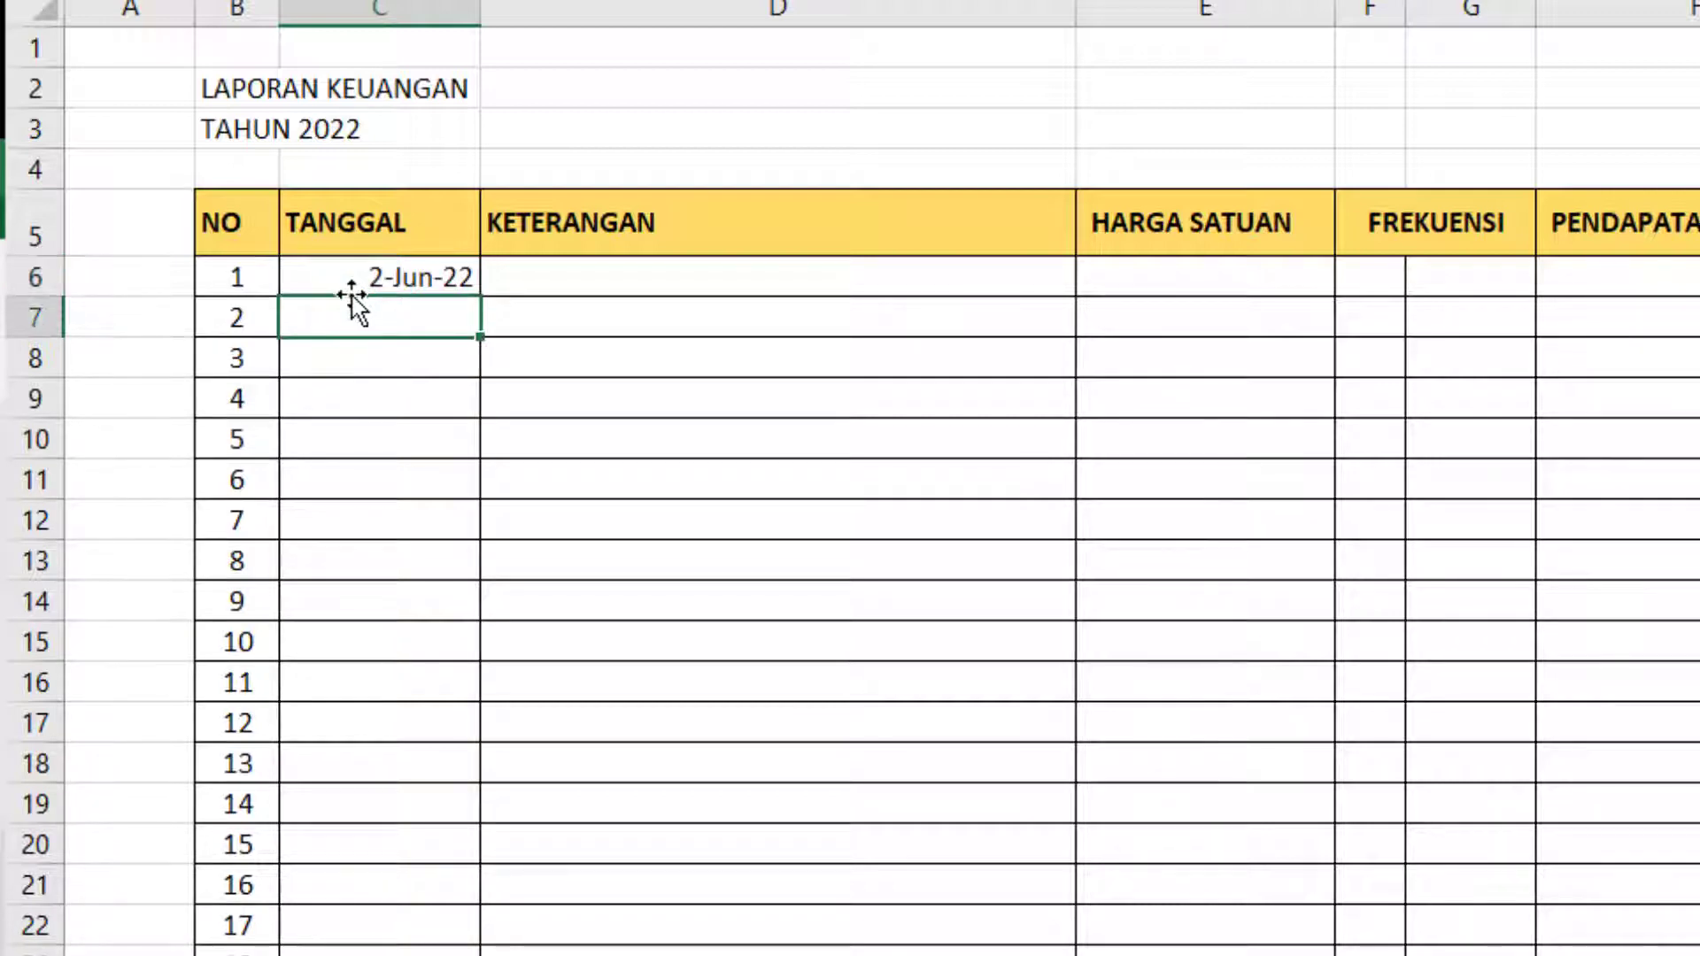
# Center the TANGGAL cells from C6 down to the table's end and the KETERANGAN header in D5 horizontally.
pyautogui.scroll(-20, 444, 501)
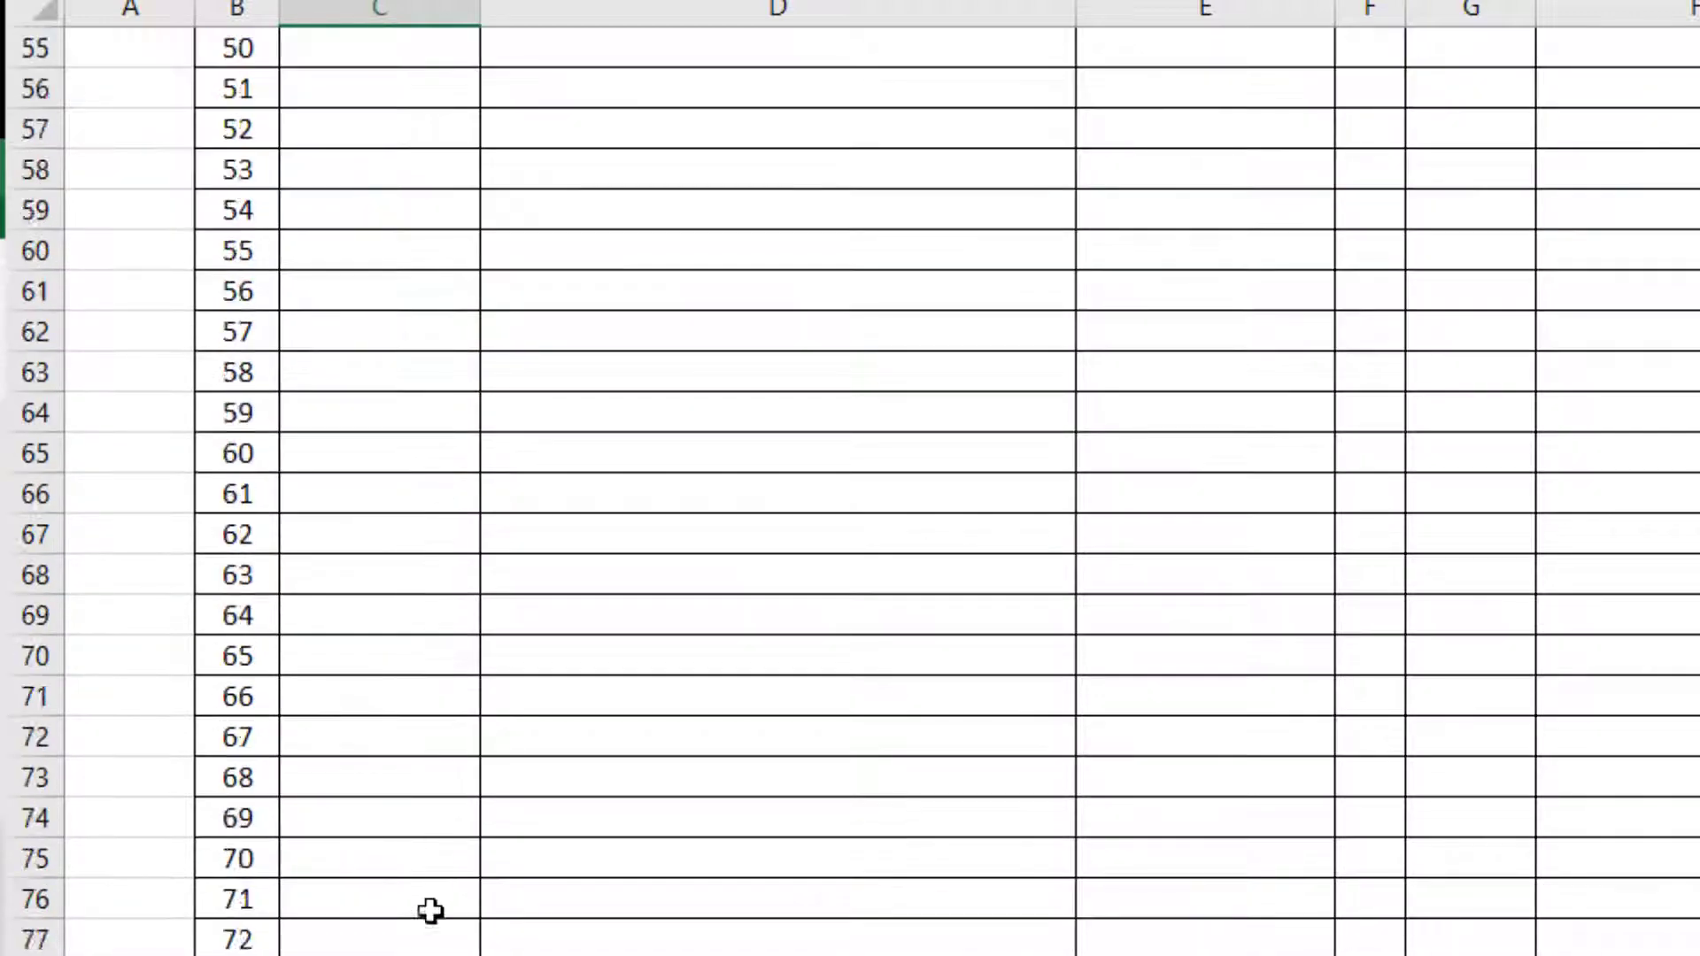
pyautogui.keyDown('shift'); pyautogui.click(380, 951); pyautogui.keyUp('shift')
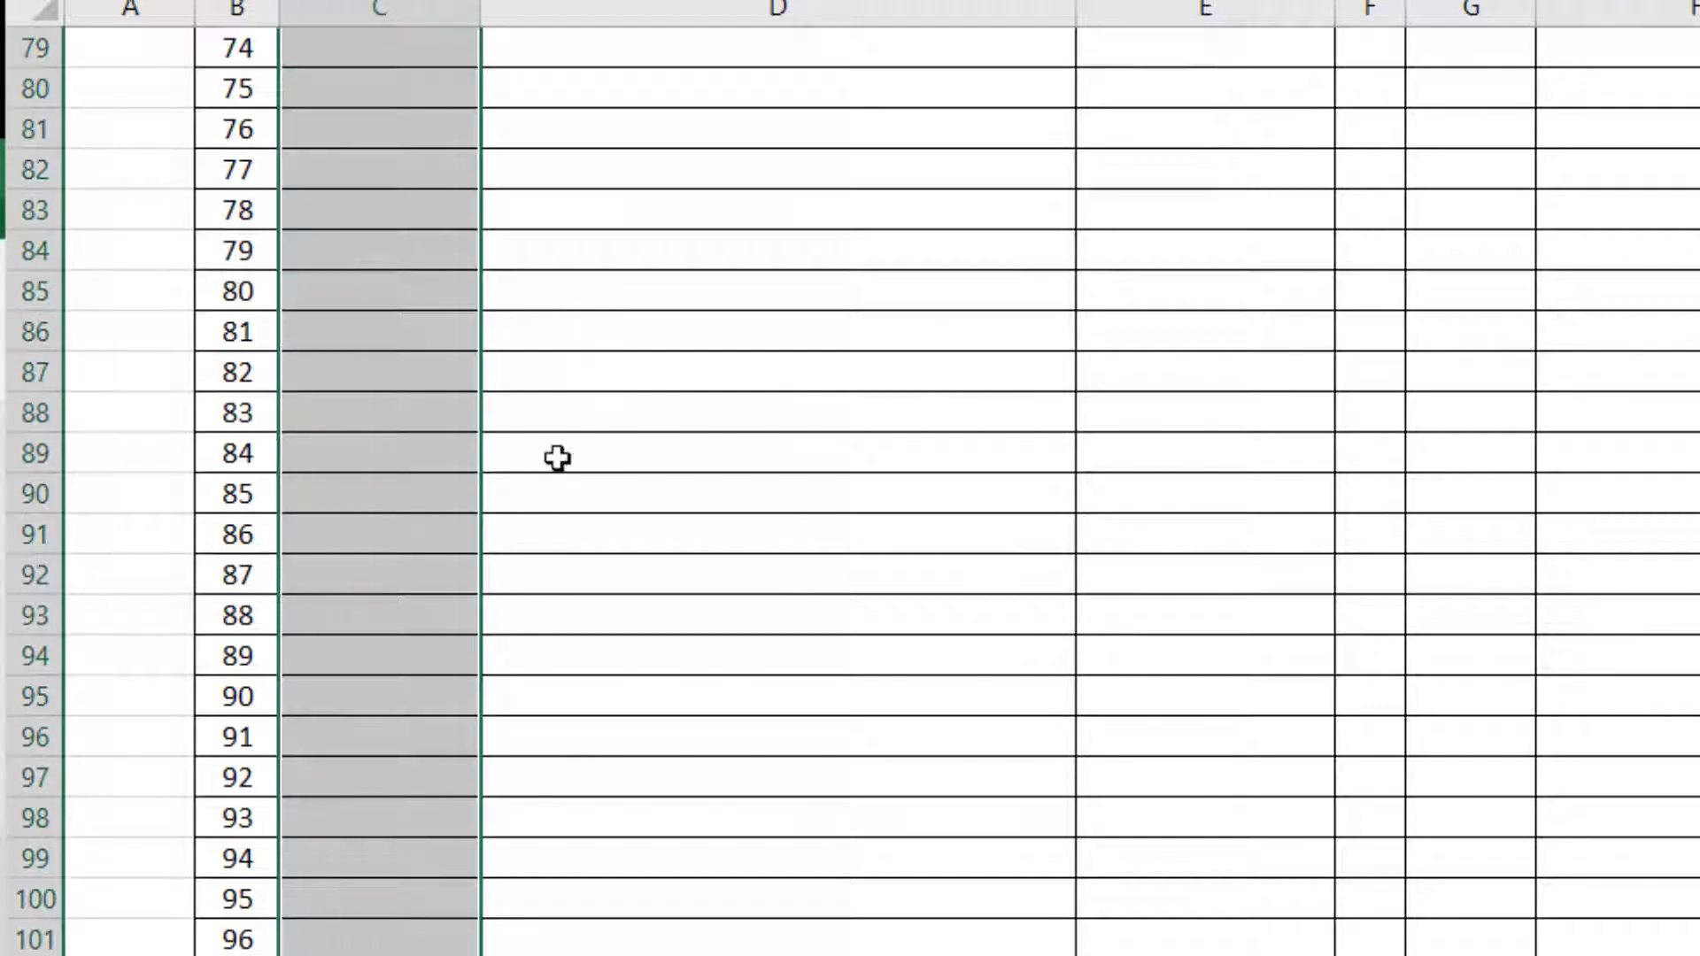
pyautogui.scroll(20, 558, 459)
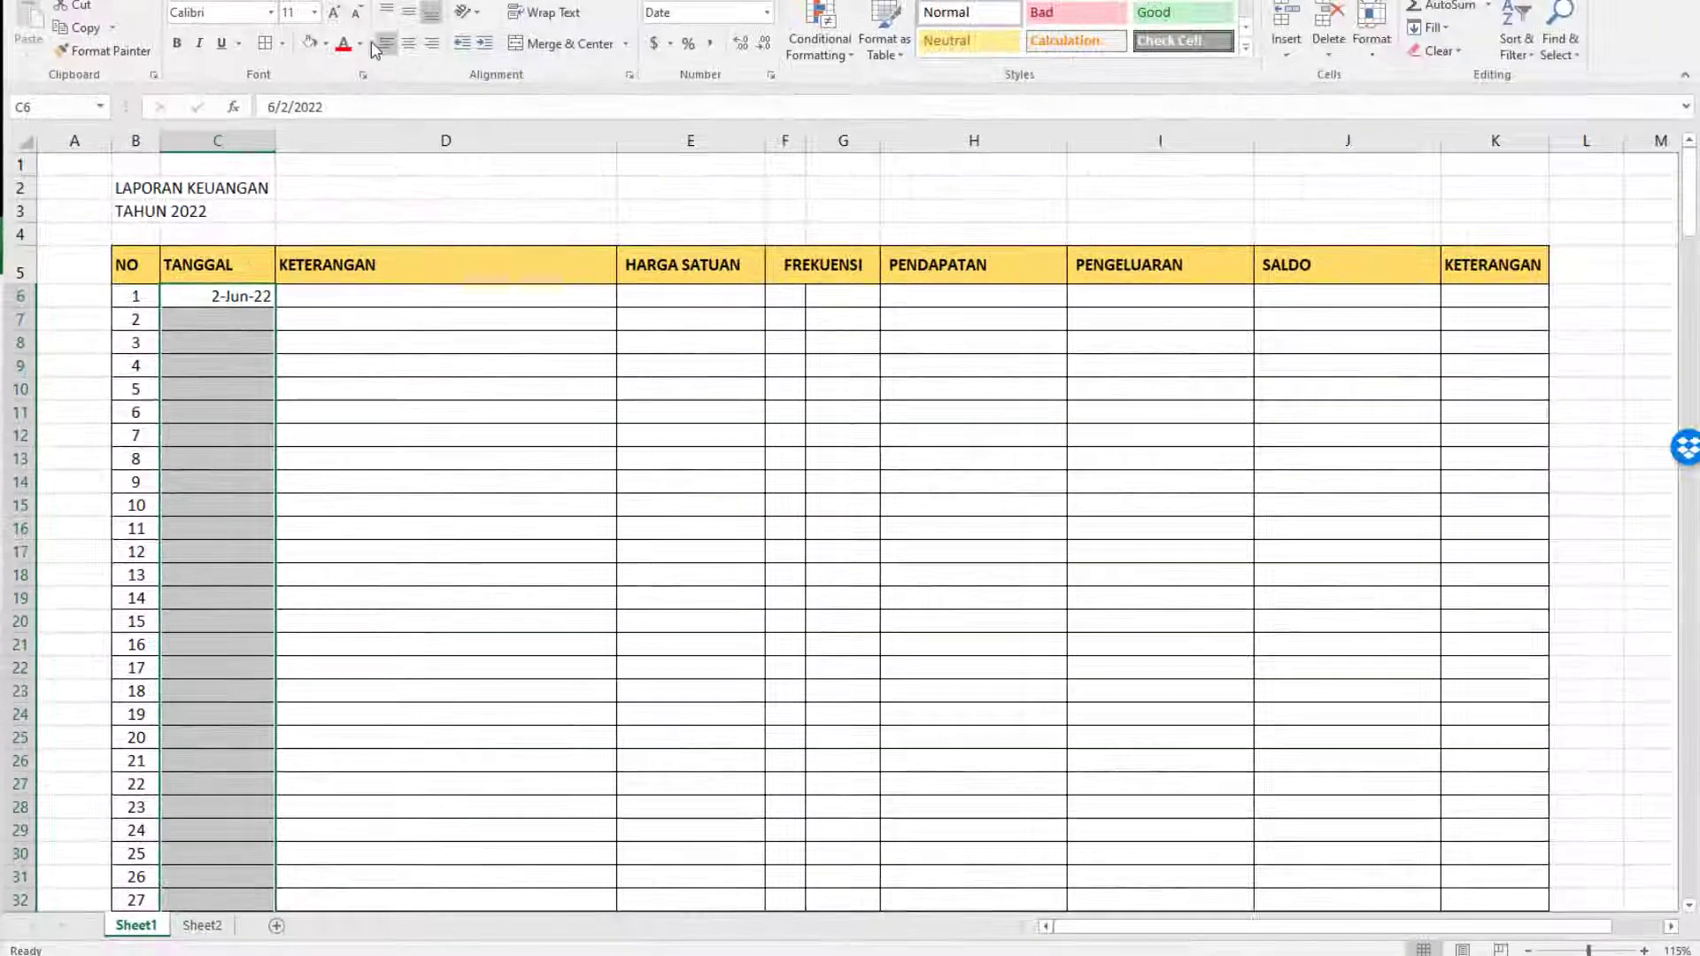
pyautogui.click(437, 7)
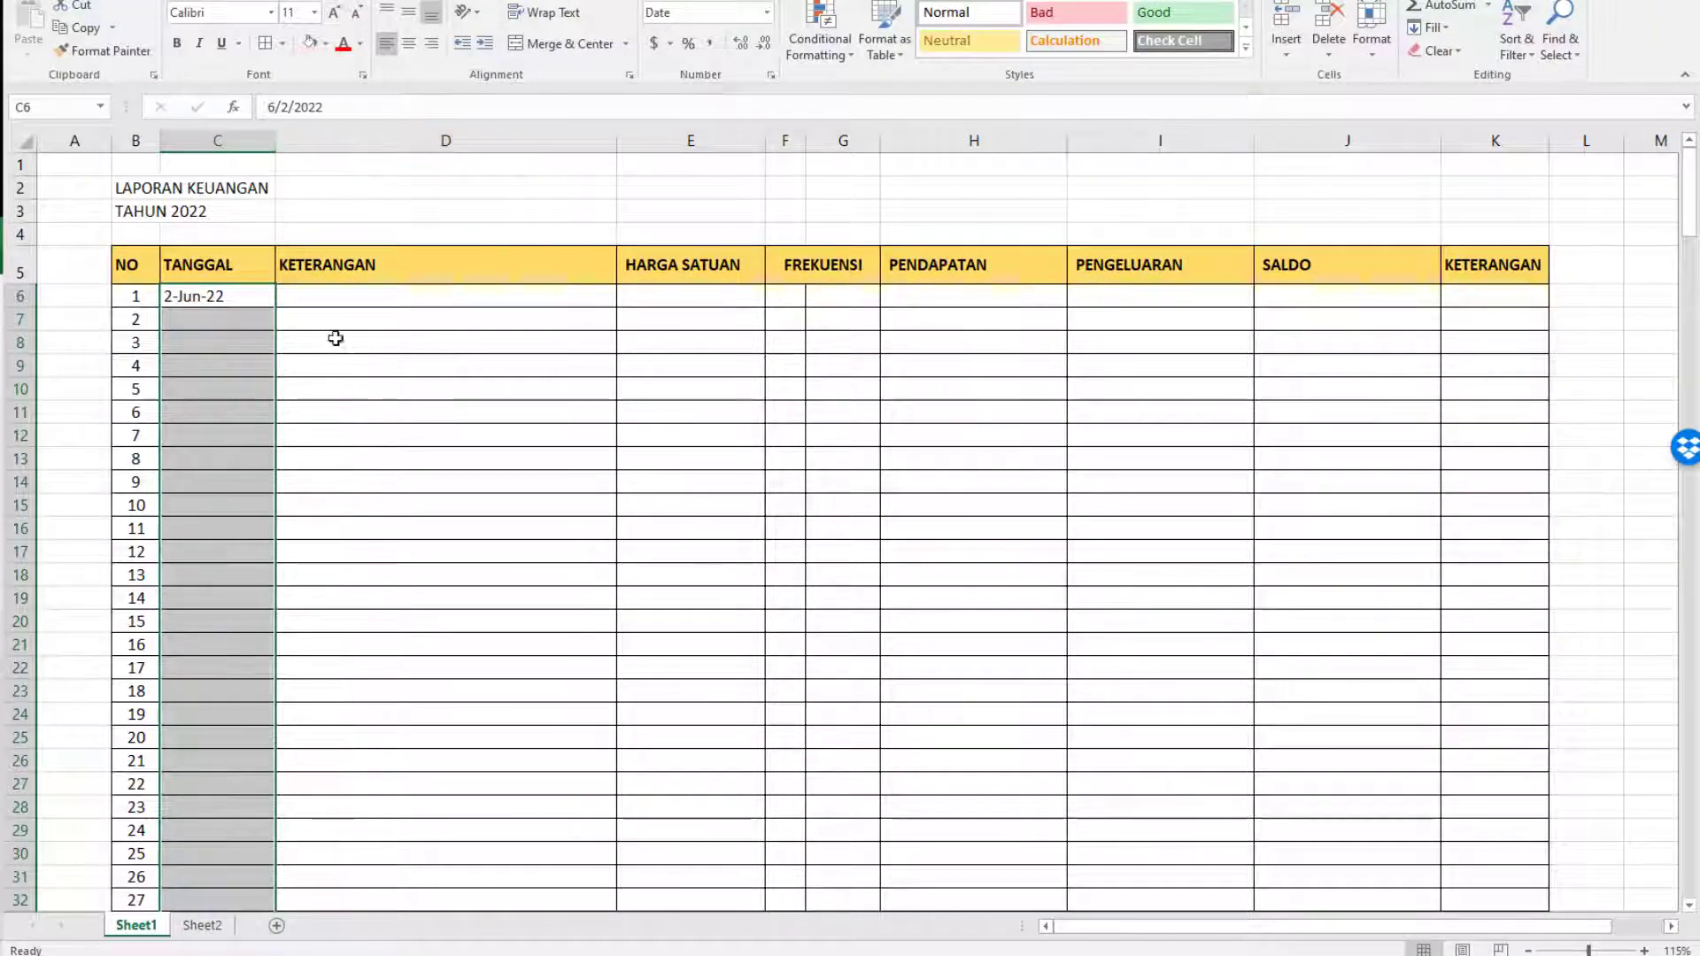
pyautogui.click(413, 46)
pyautogui.click(385, 265)
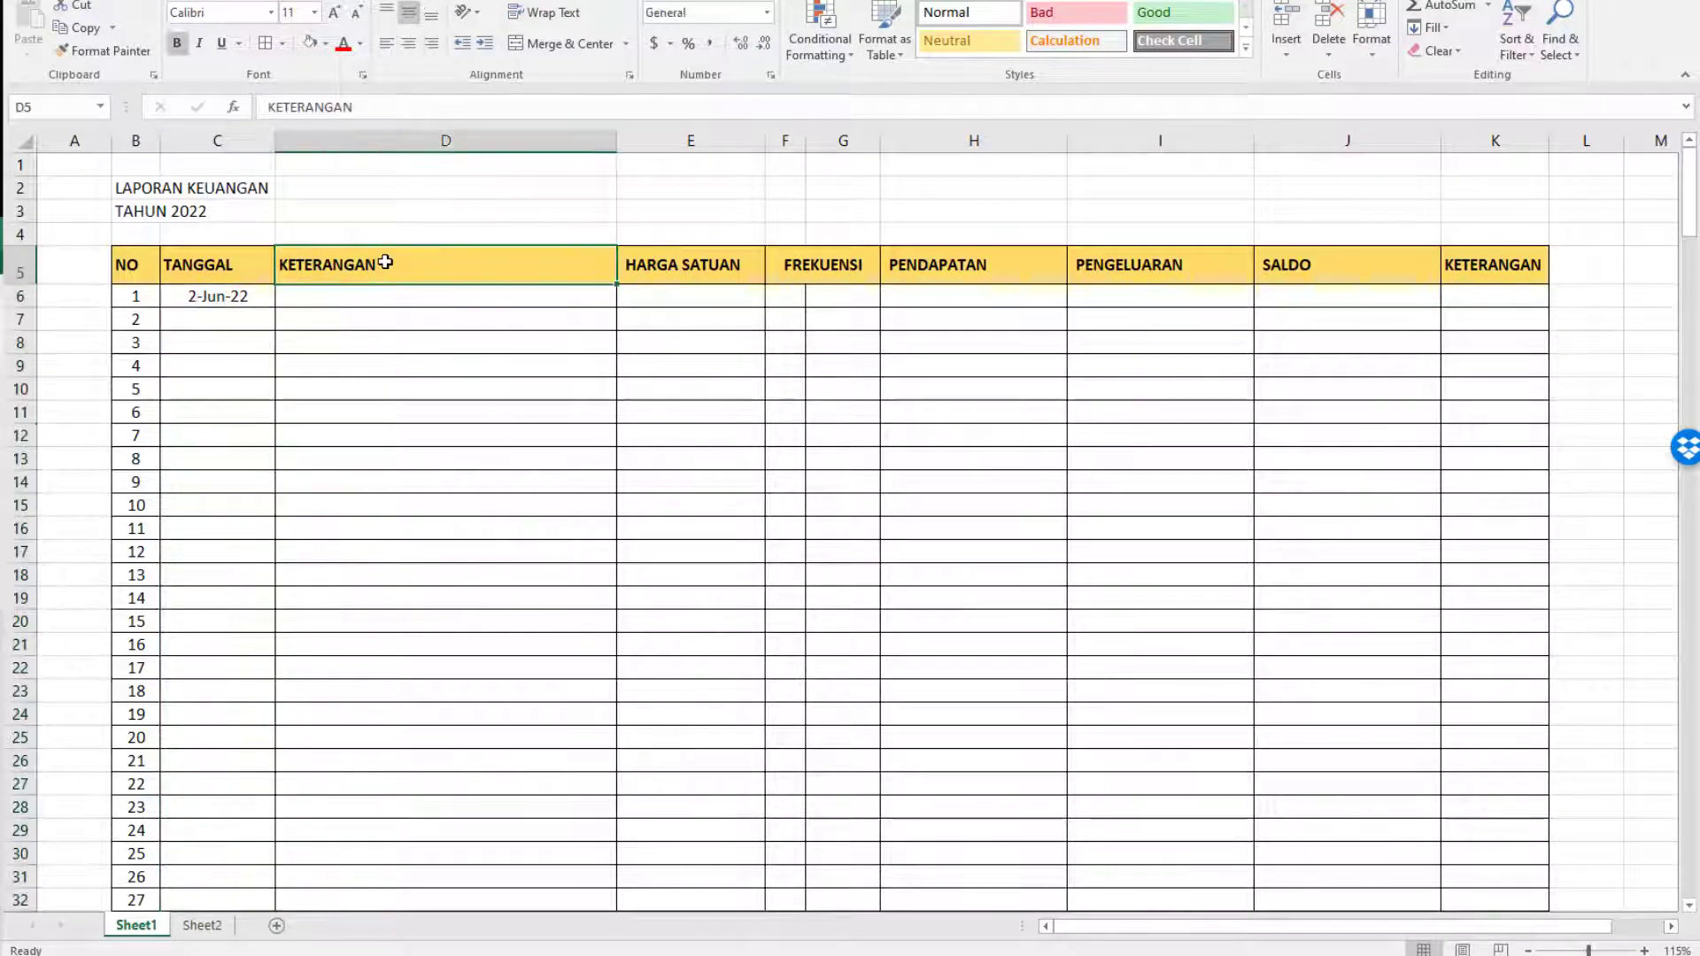
pyautogui.click(413, 46)
pyautogui.click(404, 306)
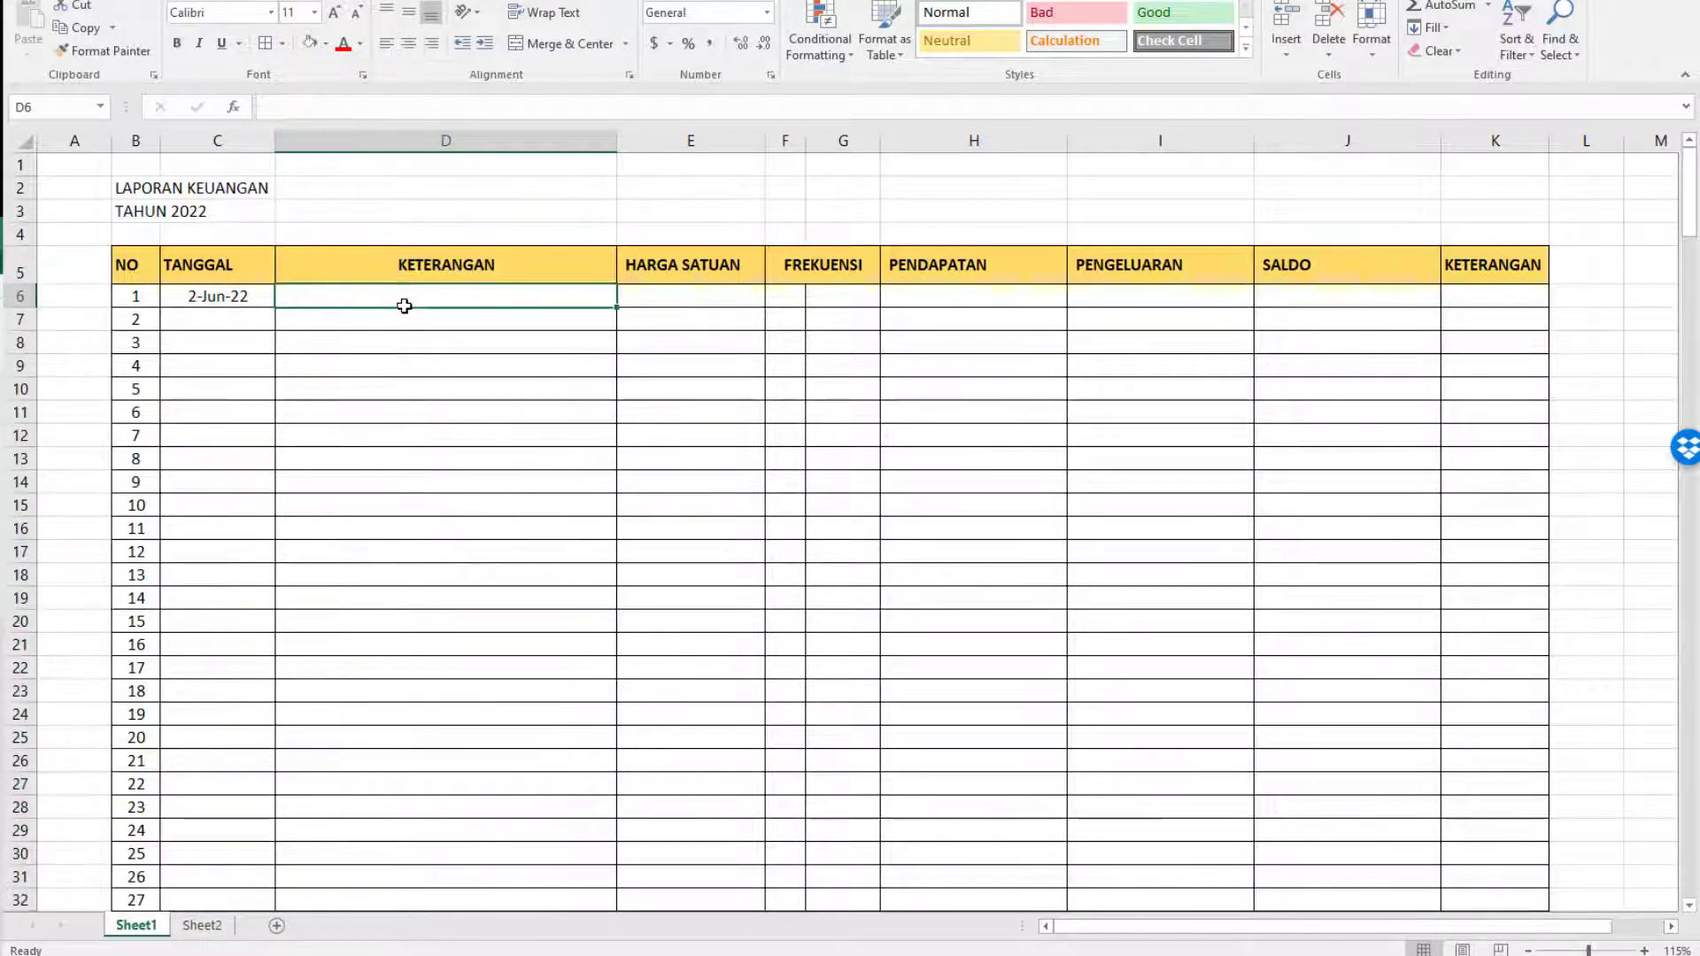
pyautogui.scroll(-11, 406, 443)
pyautogui.scroll(6, 416, 673)
pyautogui.scroll(5, 416, 666)
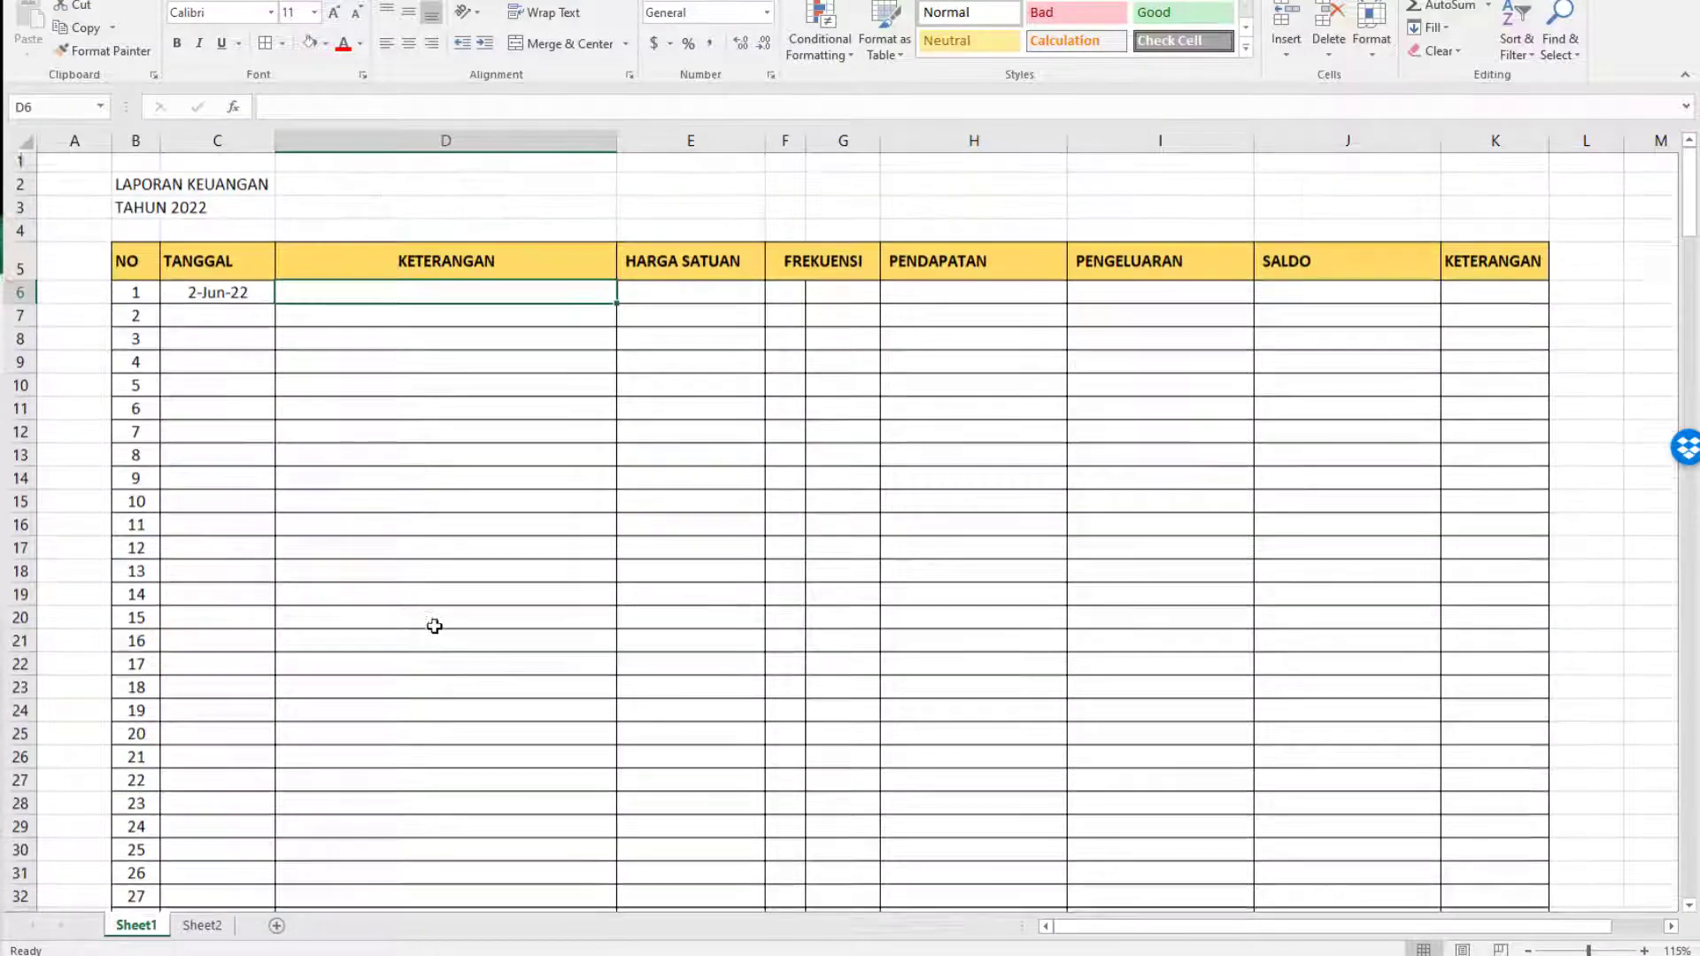
# Format columns E, H, I and J as Accounting with the Rp Indonesian symbol and 0 decimal places.
pyautogui.click(706, 300)
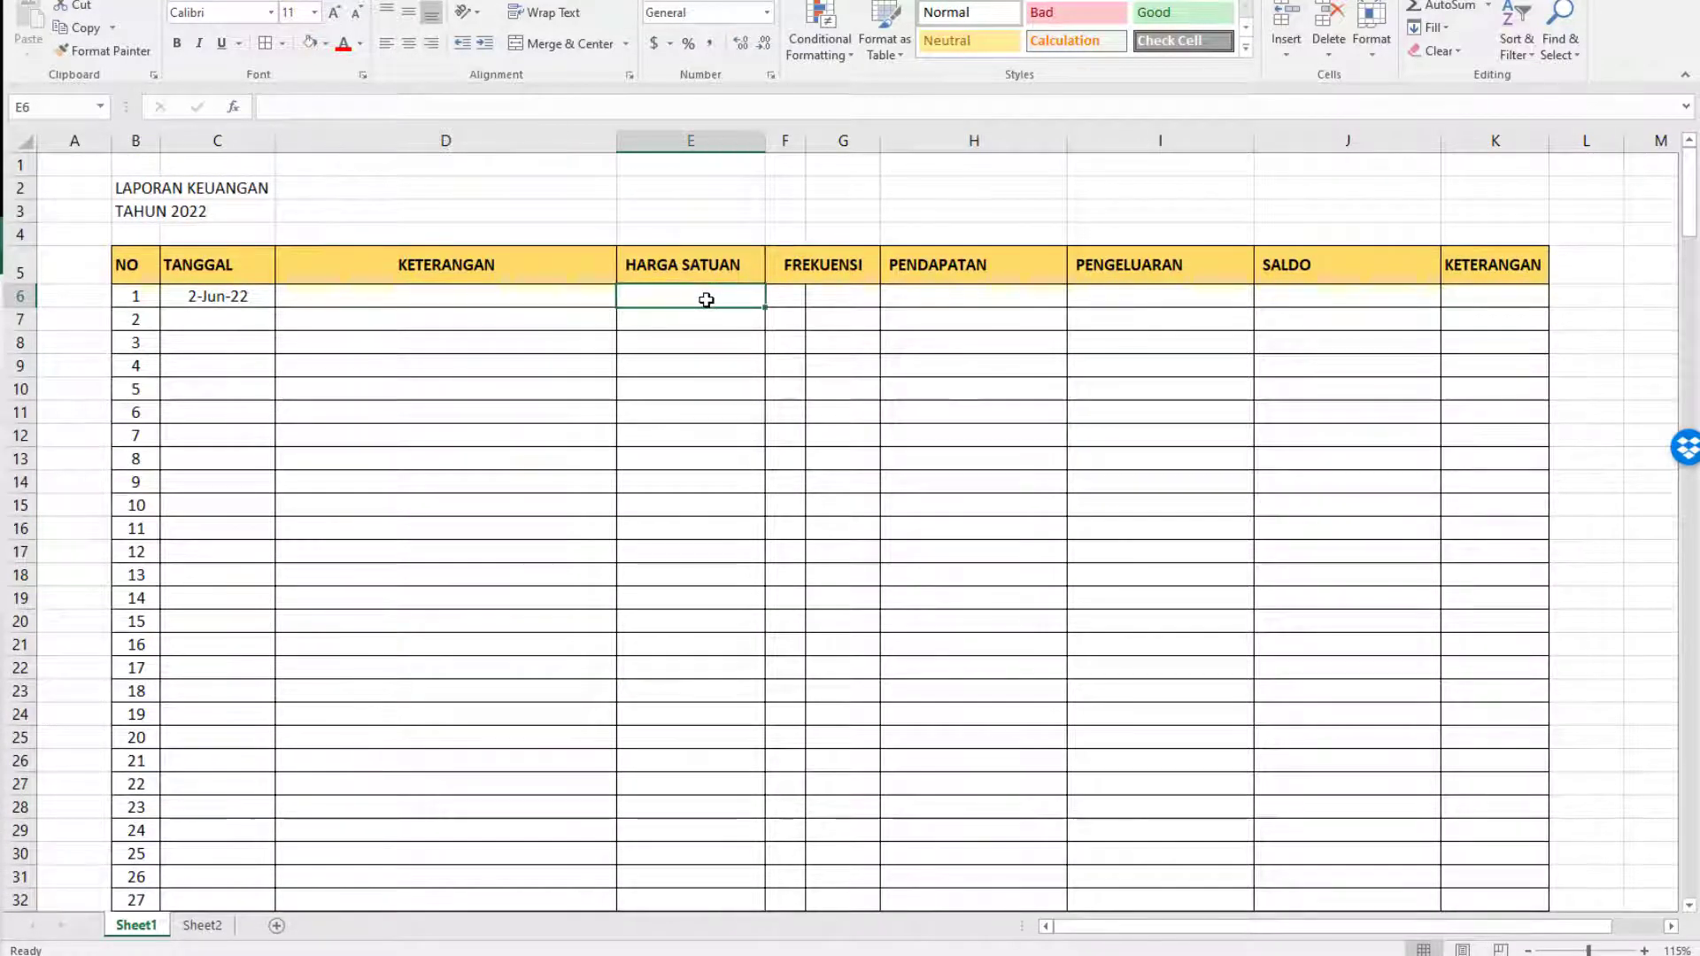
pyautogui.click(694, 139)
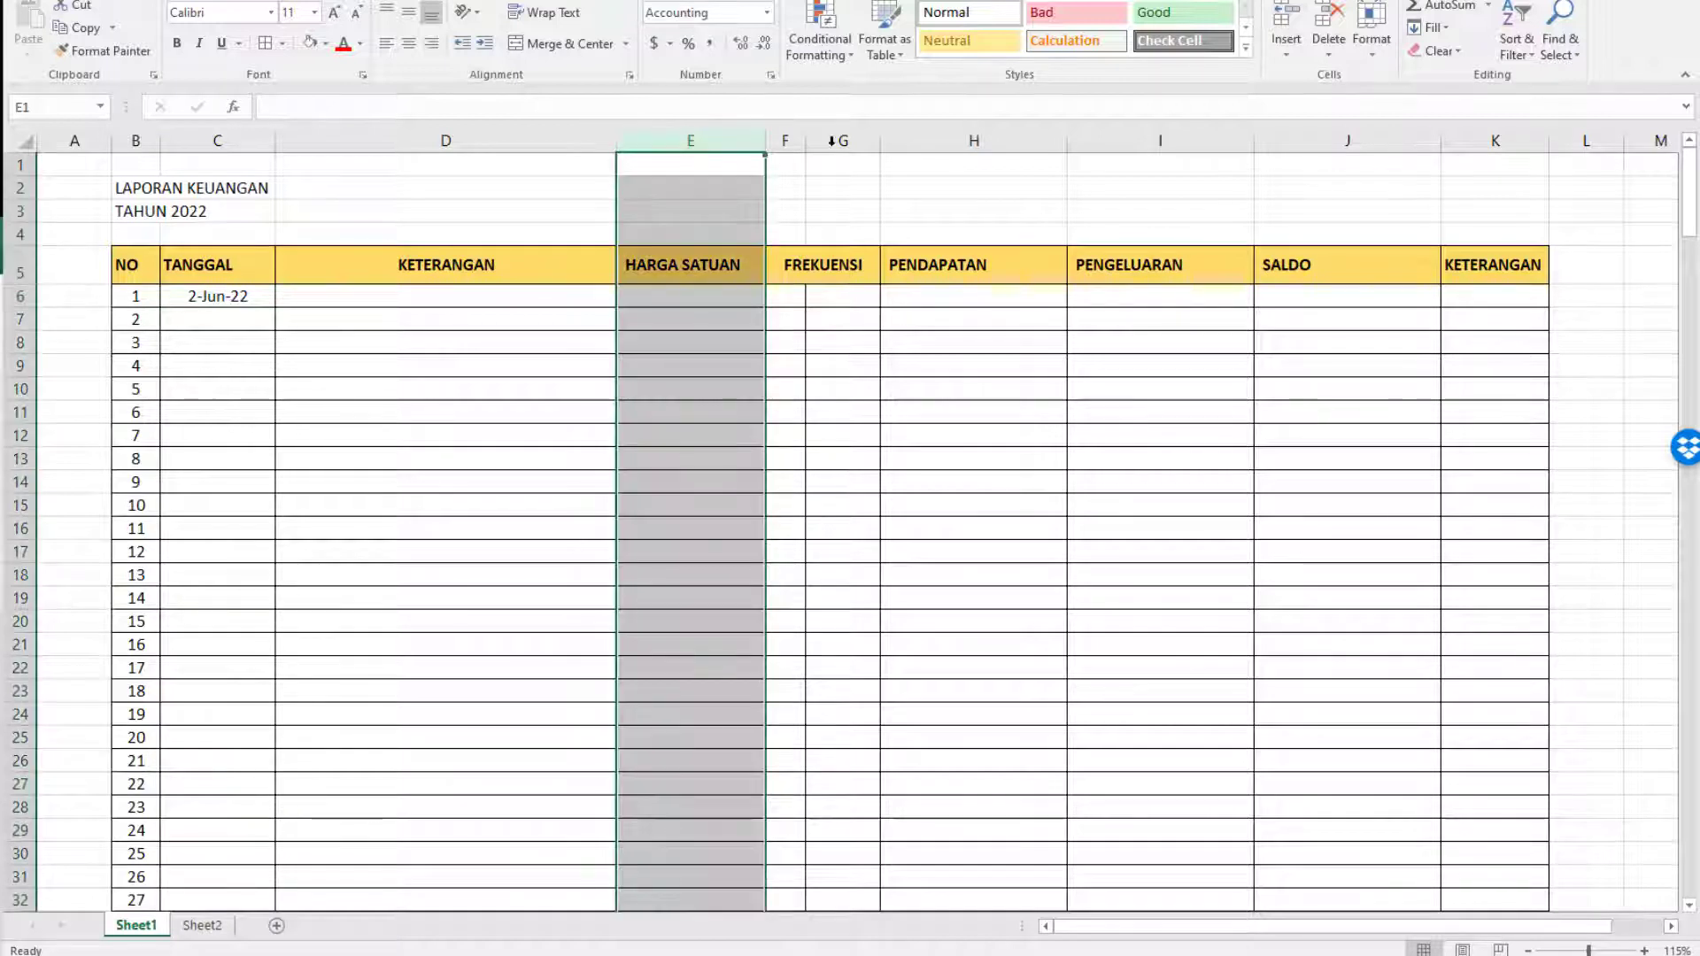
pyautogui.keyDown('ctrl'); pyautogui.click(946, 142); pyautogui.keyUp('ctrl')
pyautogui.keyDown('ctrl'); pyautogui.click(1106, 141); pyautogui.keyUp('ctrl')
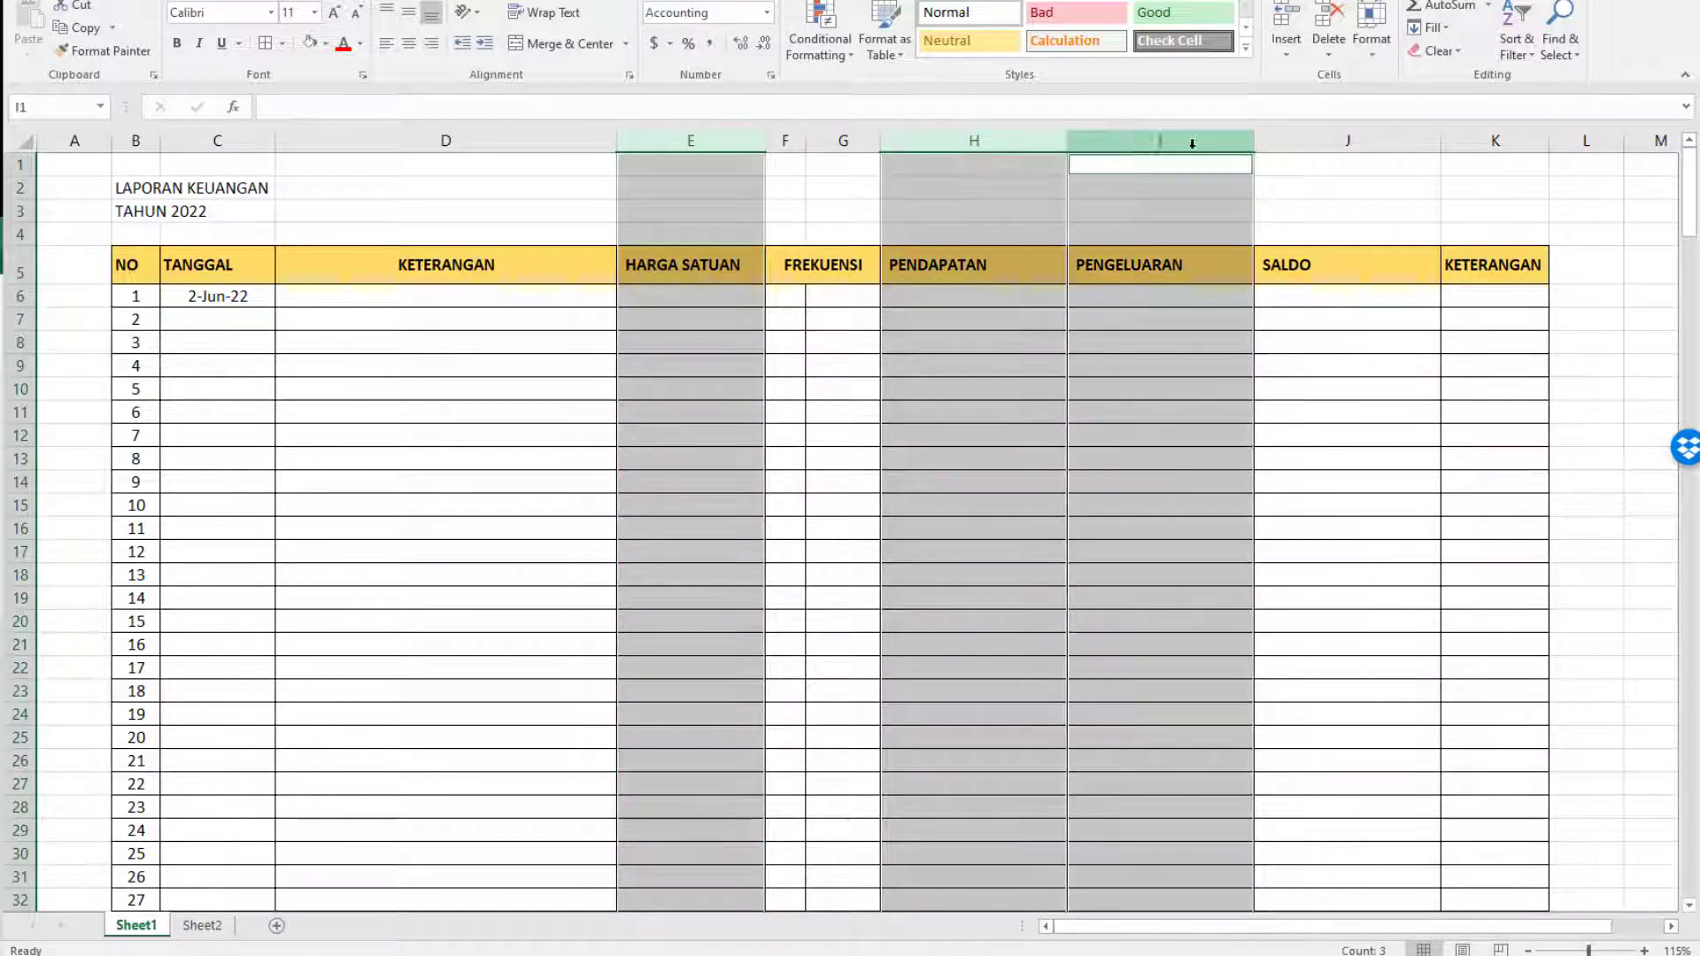
pyautogui.keyDown('ctrl'); pyautogui.click(1348, 142); pyautogui.keyUp('ctrl')
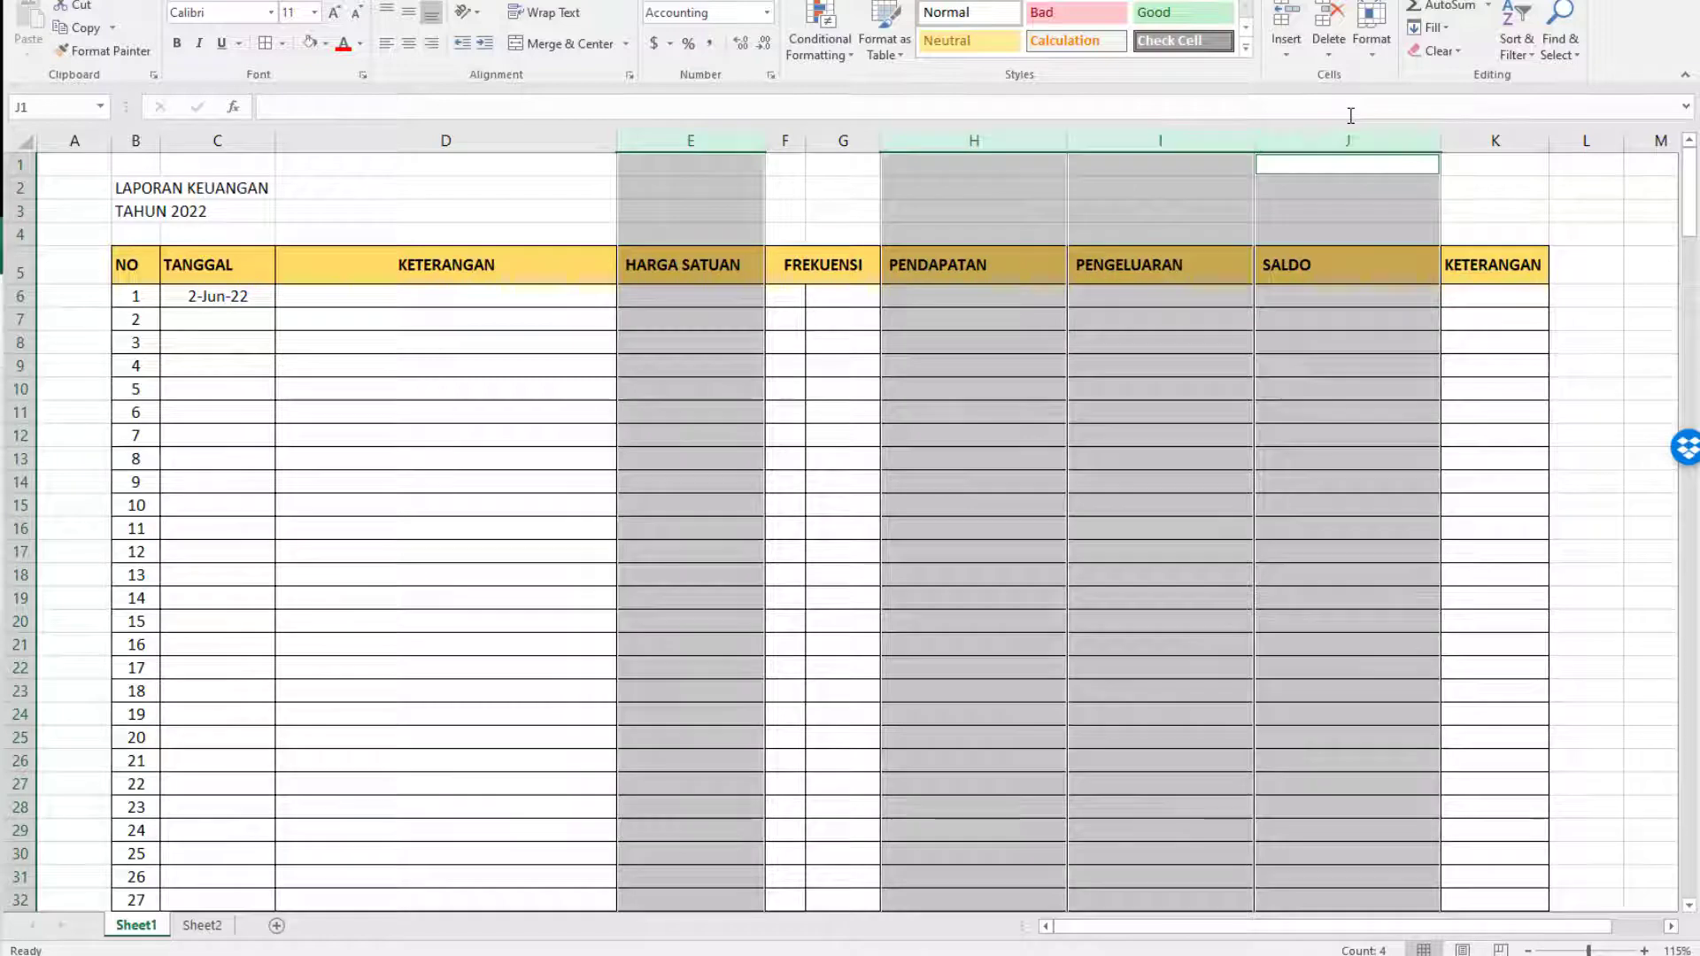
pyautogui.click(767, 12)
pyautogui.click(713, 529)
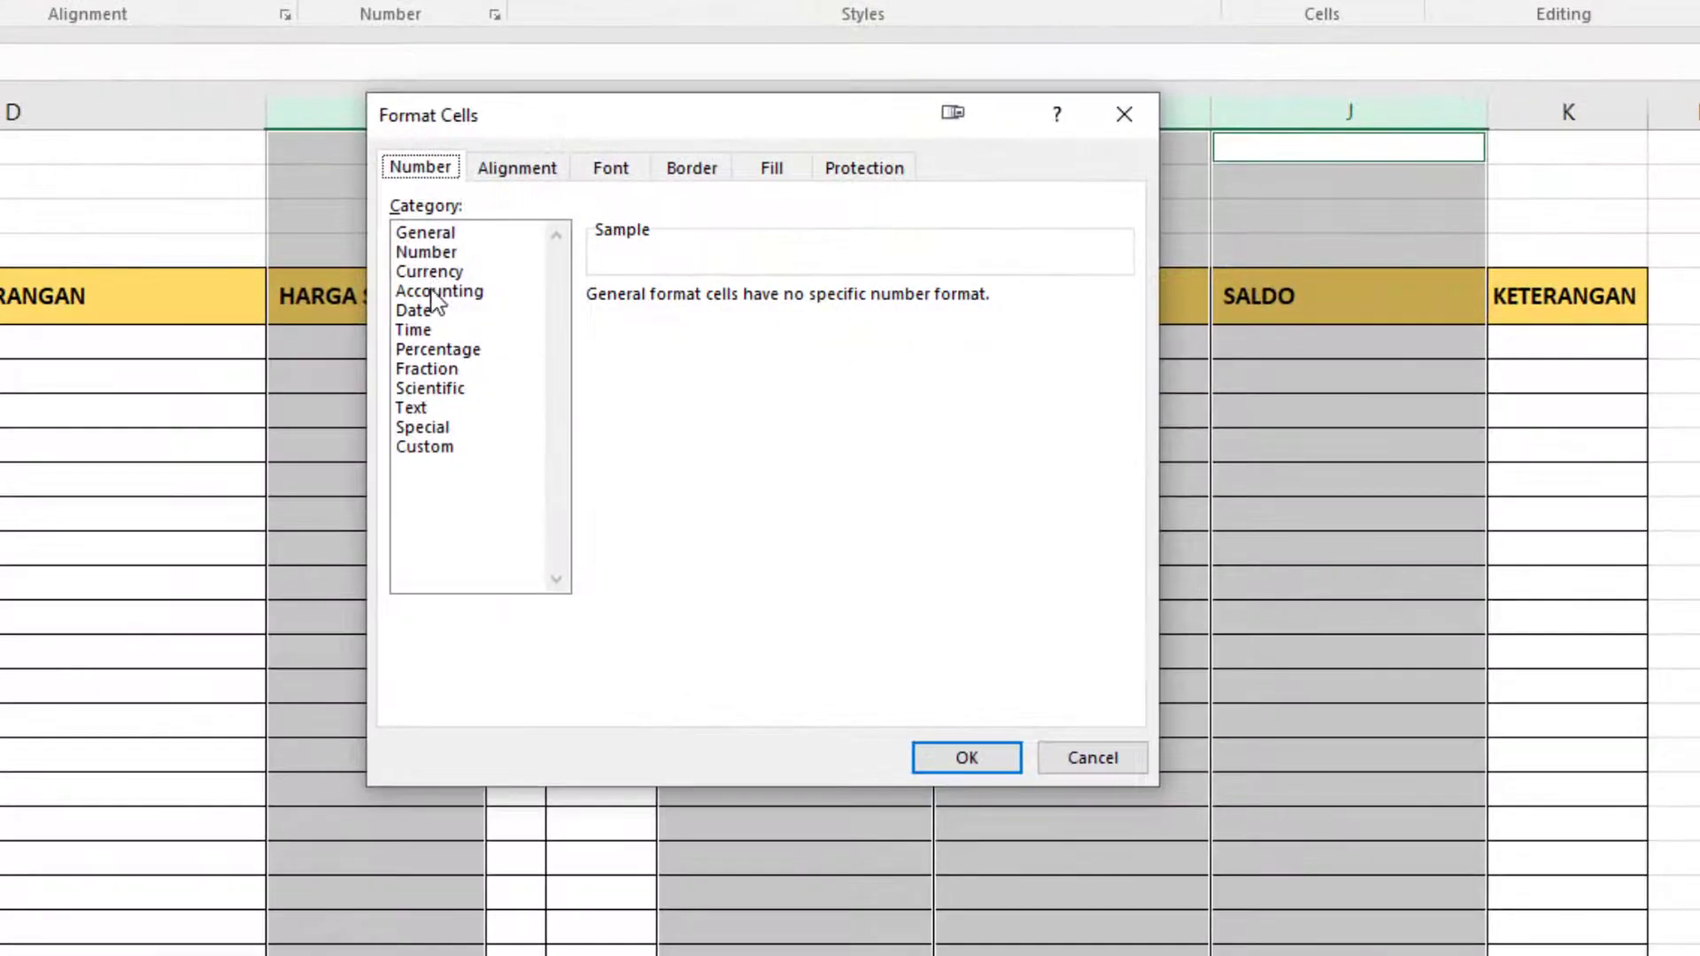
pyautogui.click(439, 292)
pyautogui.click(1121, 334)
pyautogui.moveTo(1123, 391); pyautogui.dragTo(1123, 408)
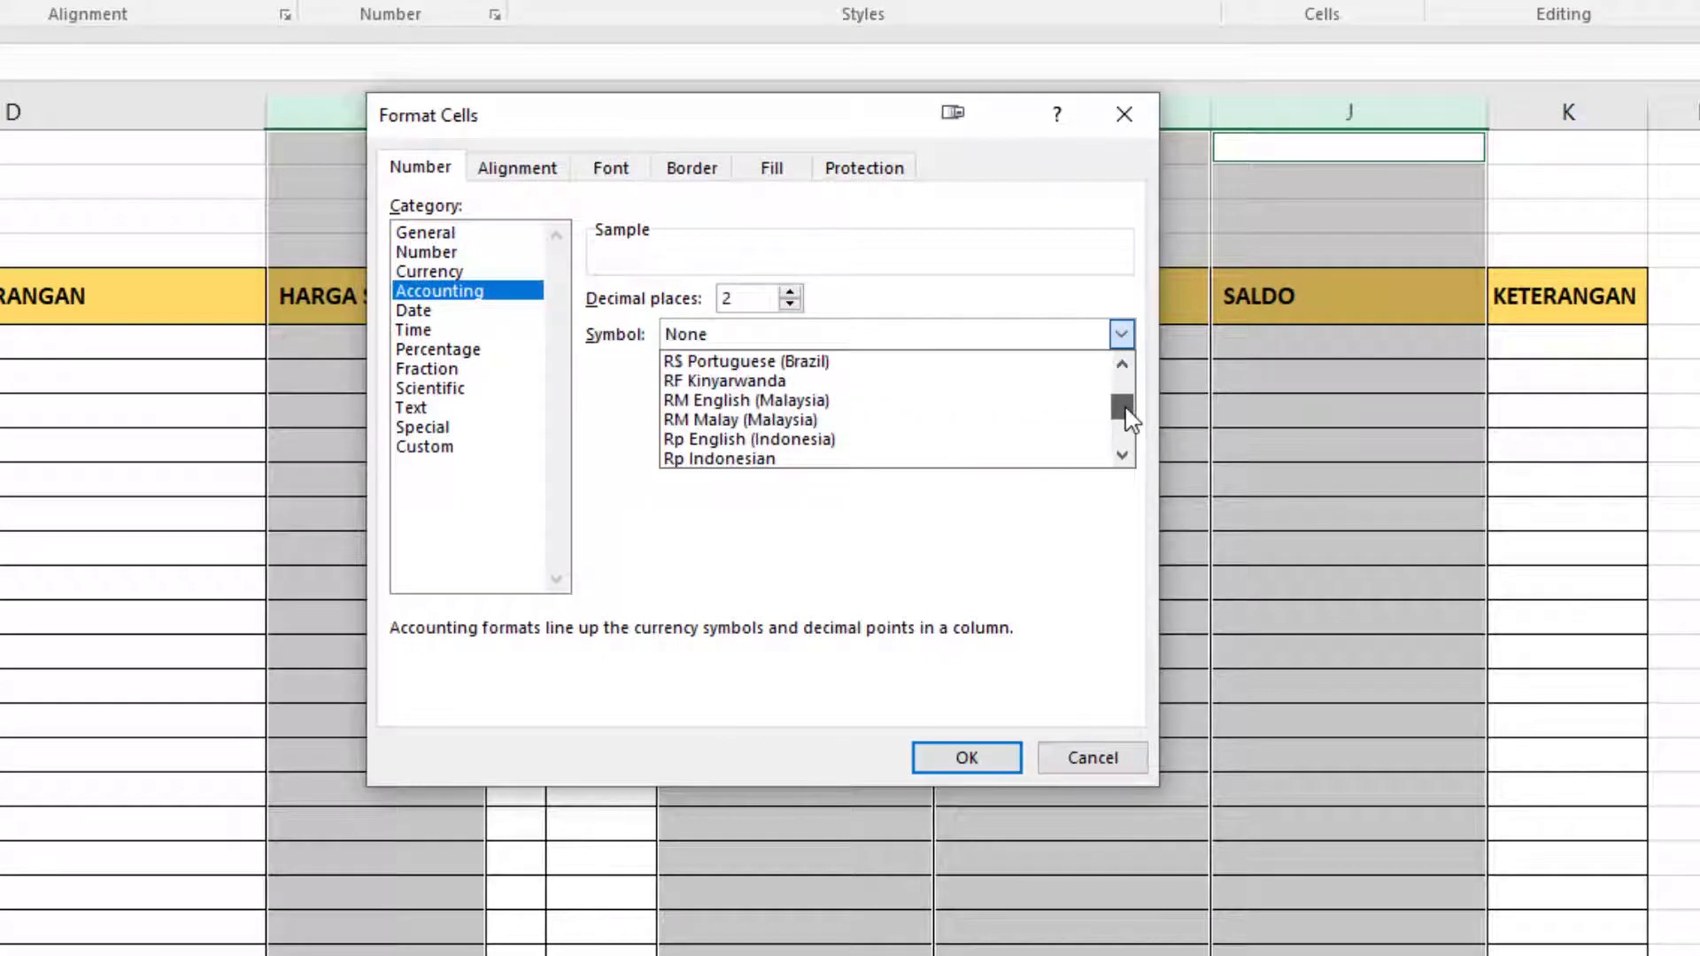
pyautogui.click(819, 459)
pyautogui.click(790, 304)
pyautogui.click(790, 304)
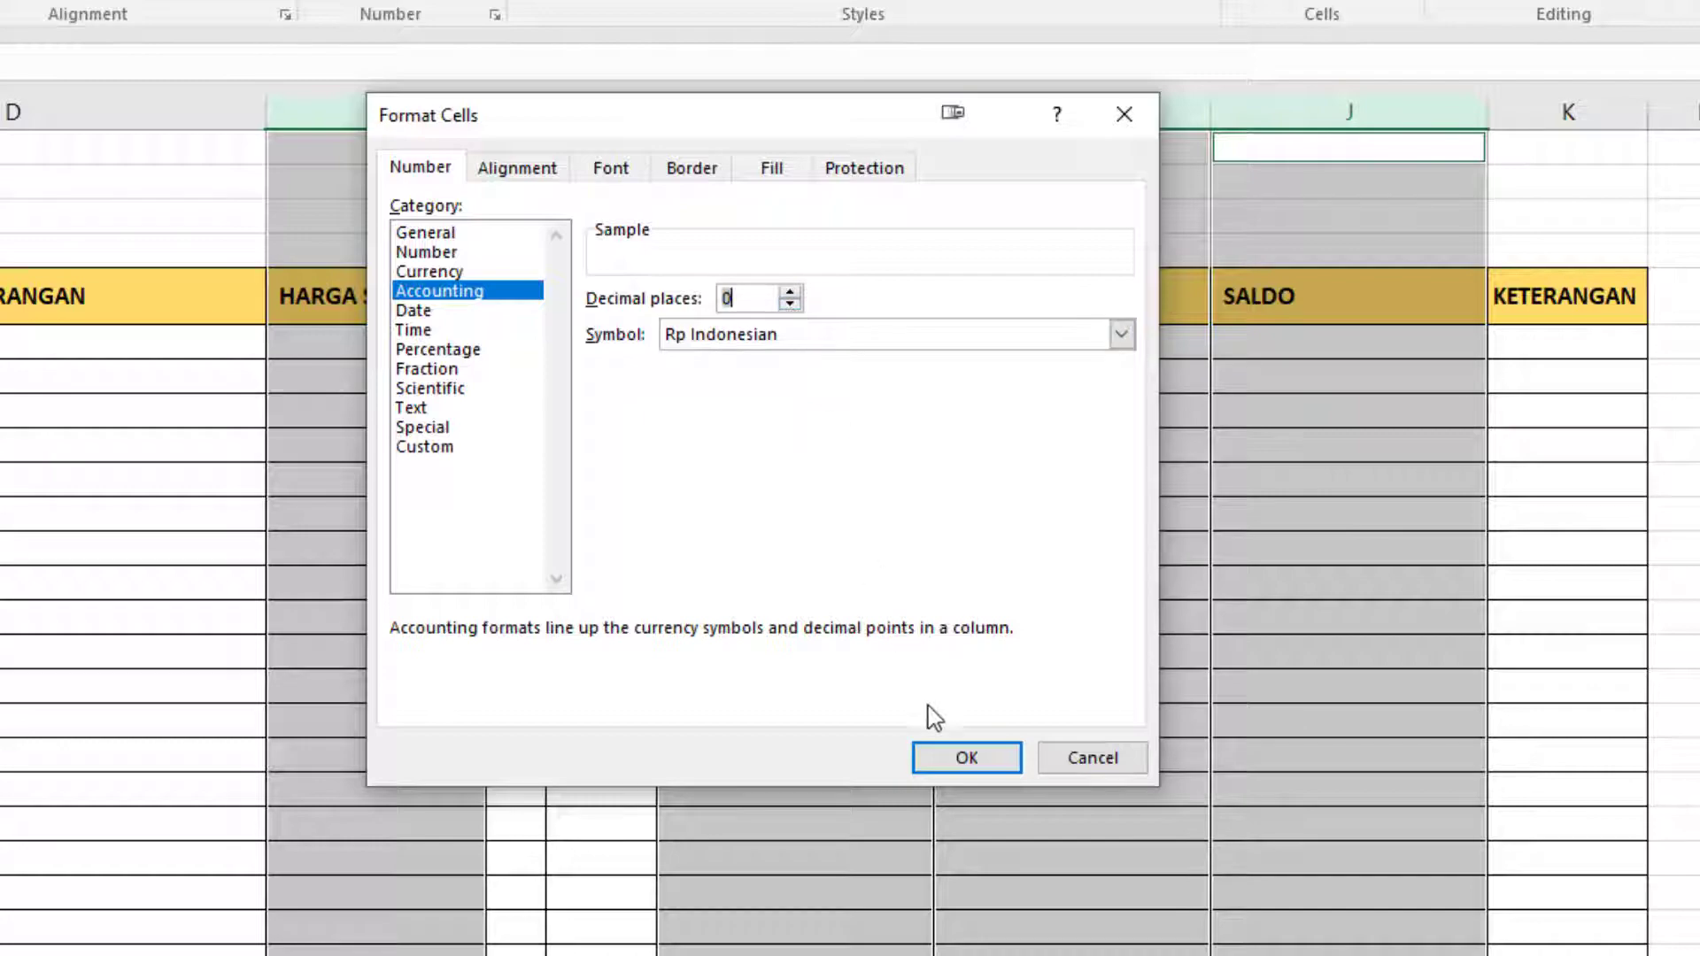
pyautogui.click(942, 763)
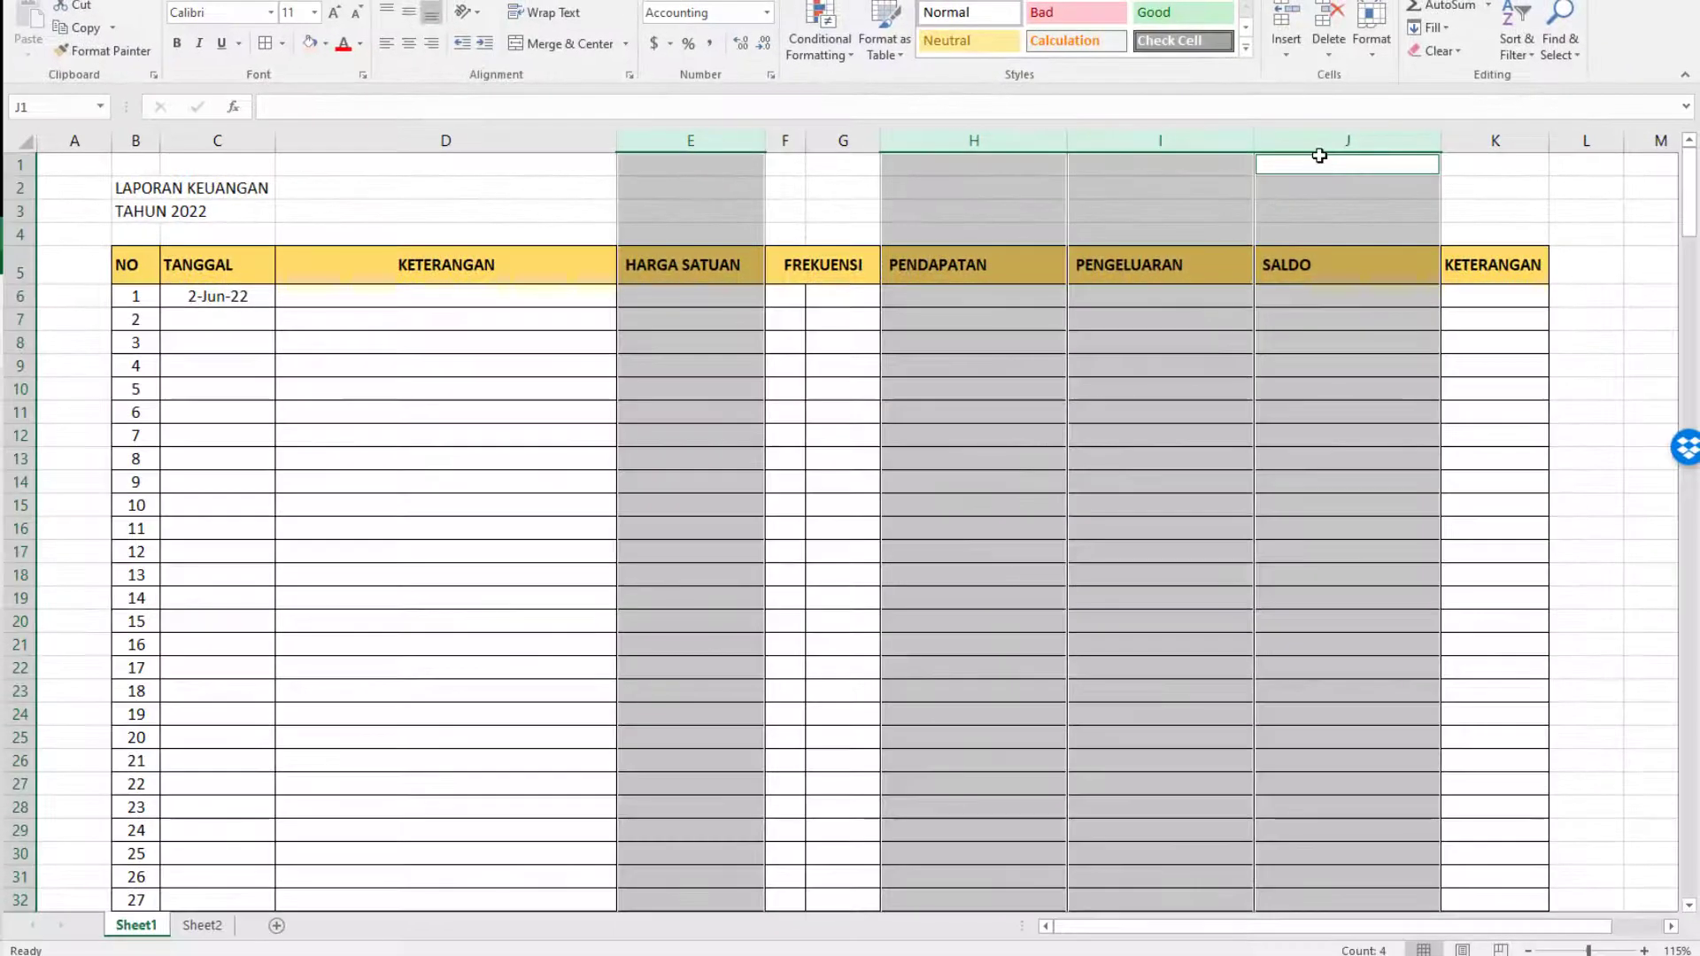
# Widen column K slightly and center all header labels in row 5 horizontally.
pyautogui.click(1315, 141)
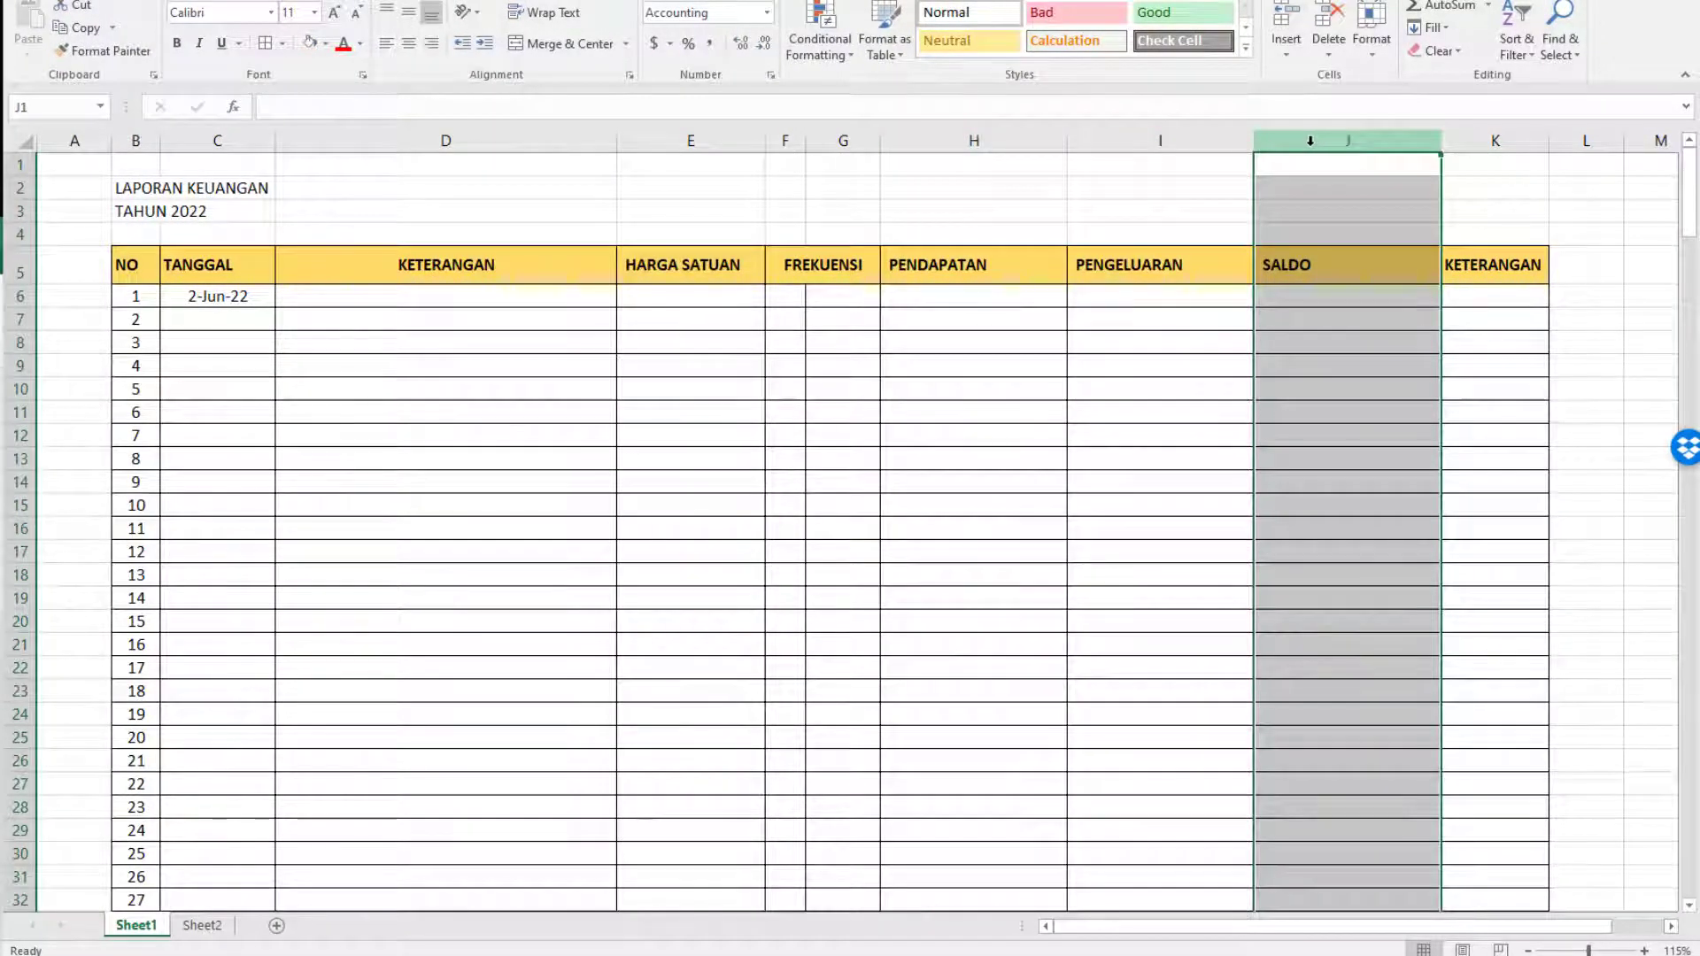
pyautogui.moveTo(1550, 149); pyautogui.dragTo(1592, 149)
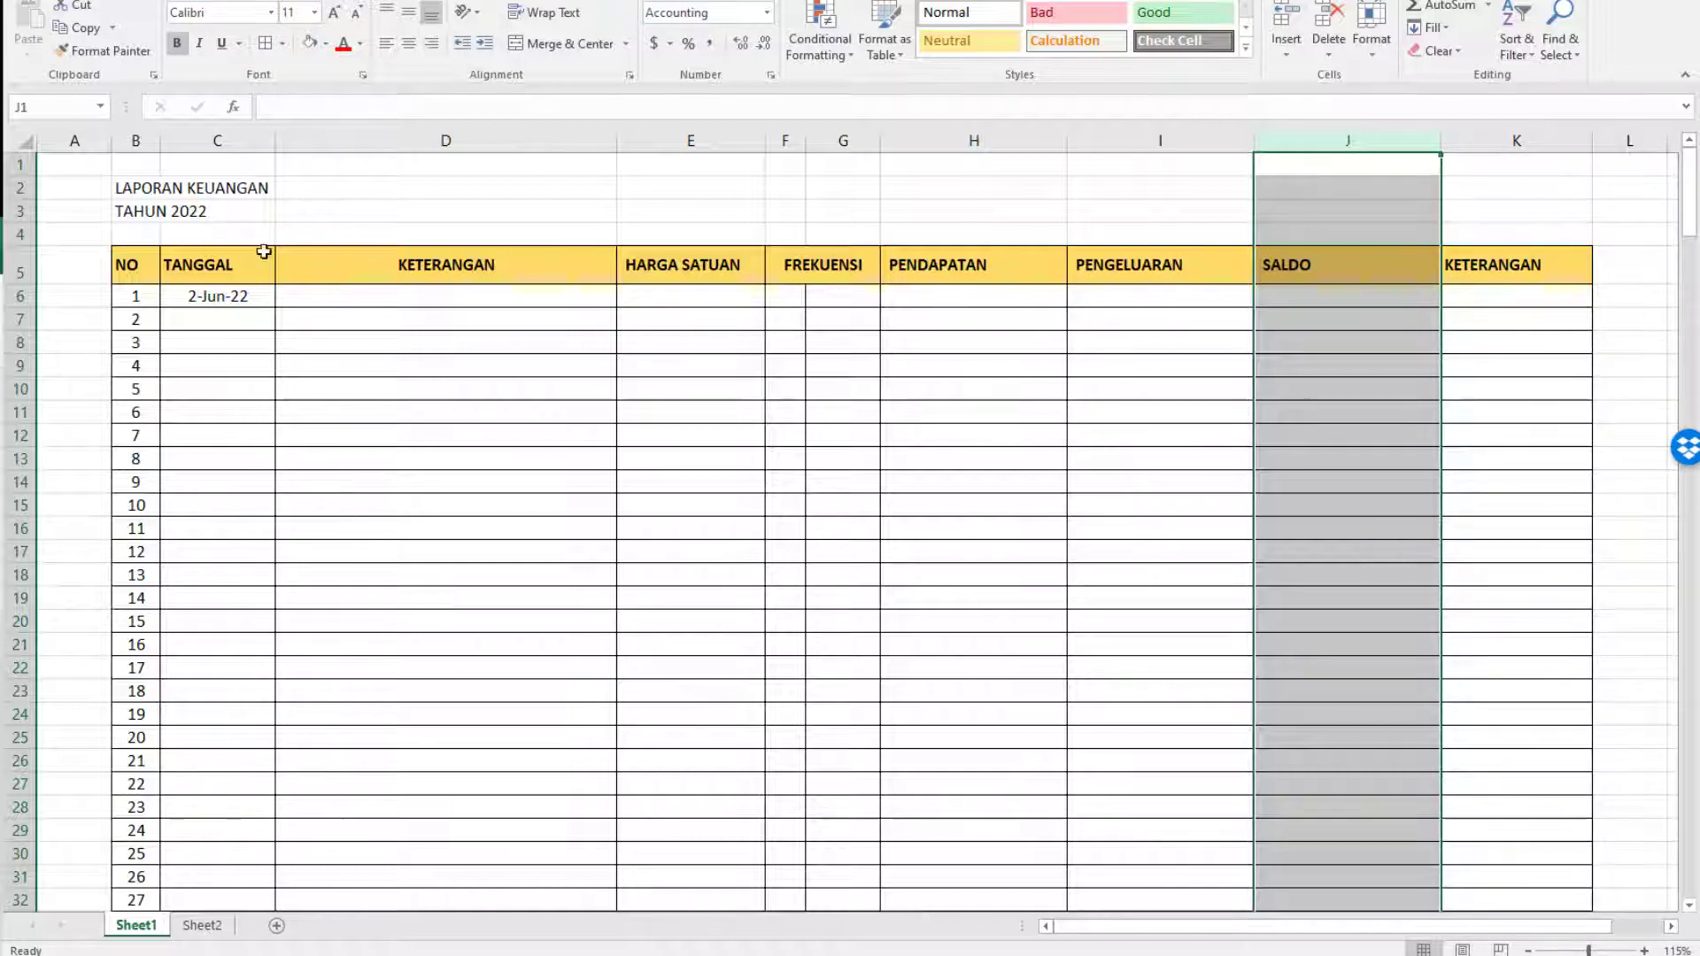
pyautogui.click(18, 265)
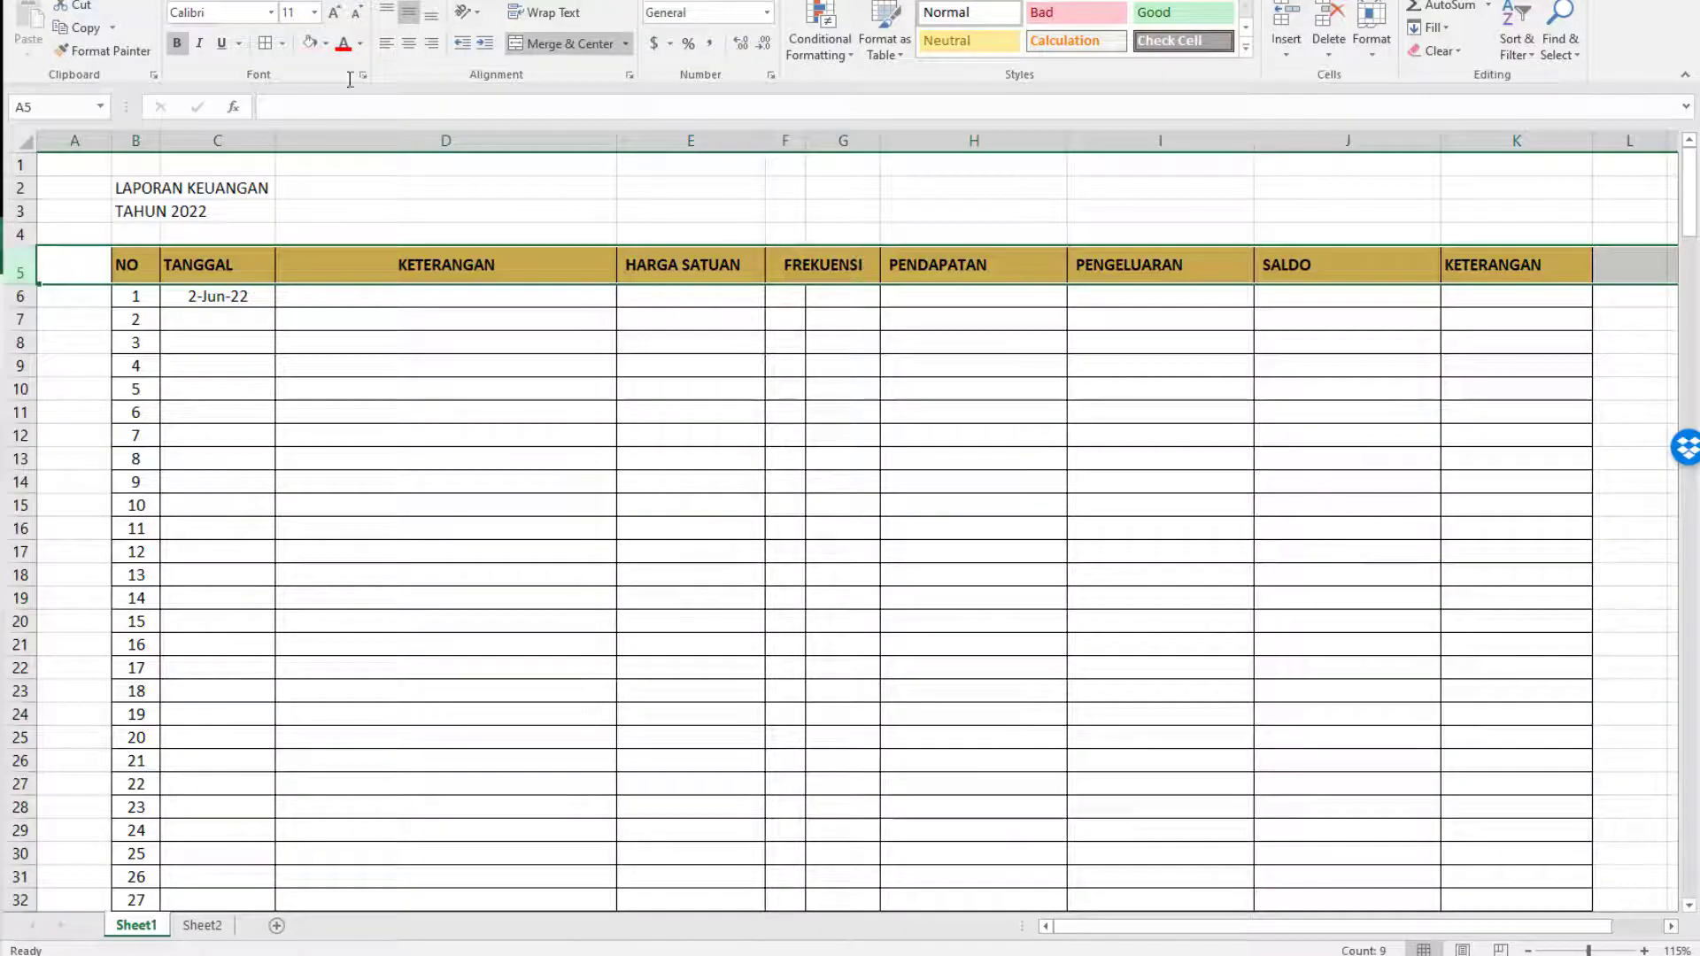
pyautogui.click(409, 44)
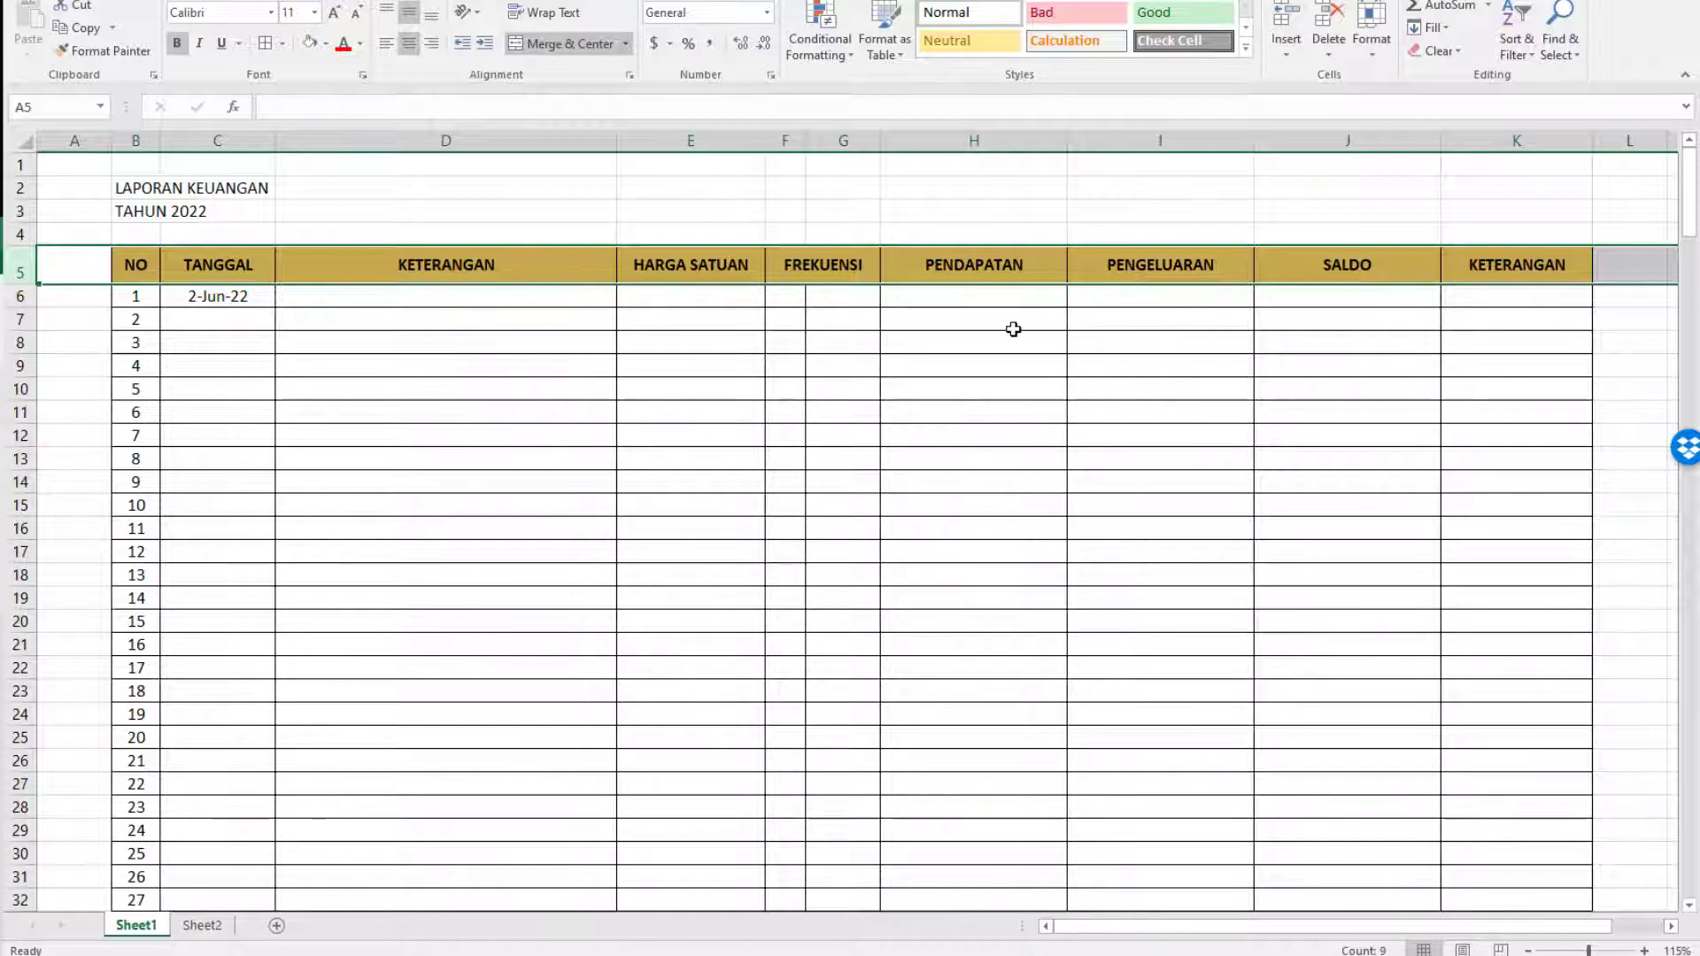
# Fill the PENDAPATAN cells H6:H105 with the lightest theme green.
pyautogui.click(995, 295)
pyautogui.scroll(-7, 1092, 334)
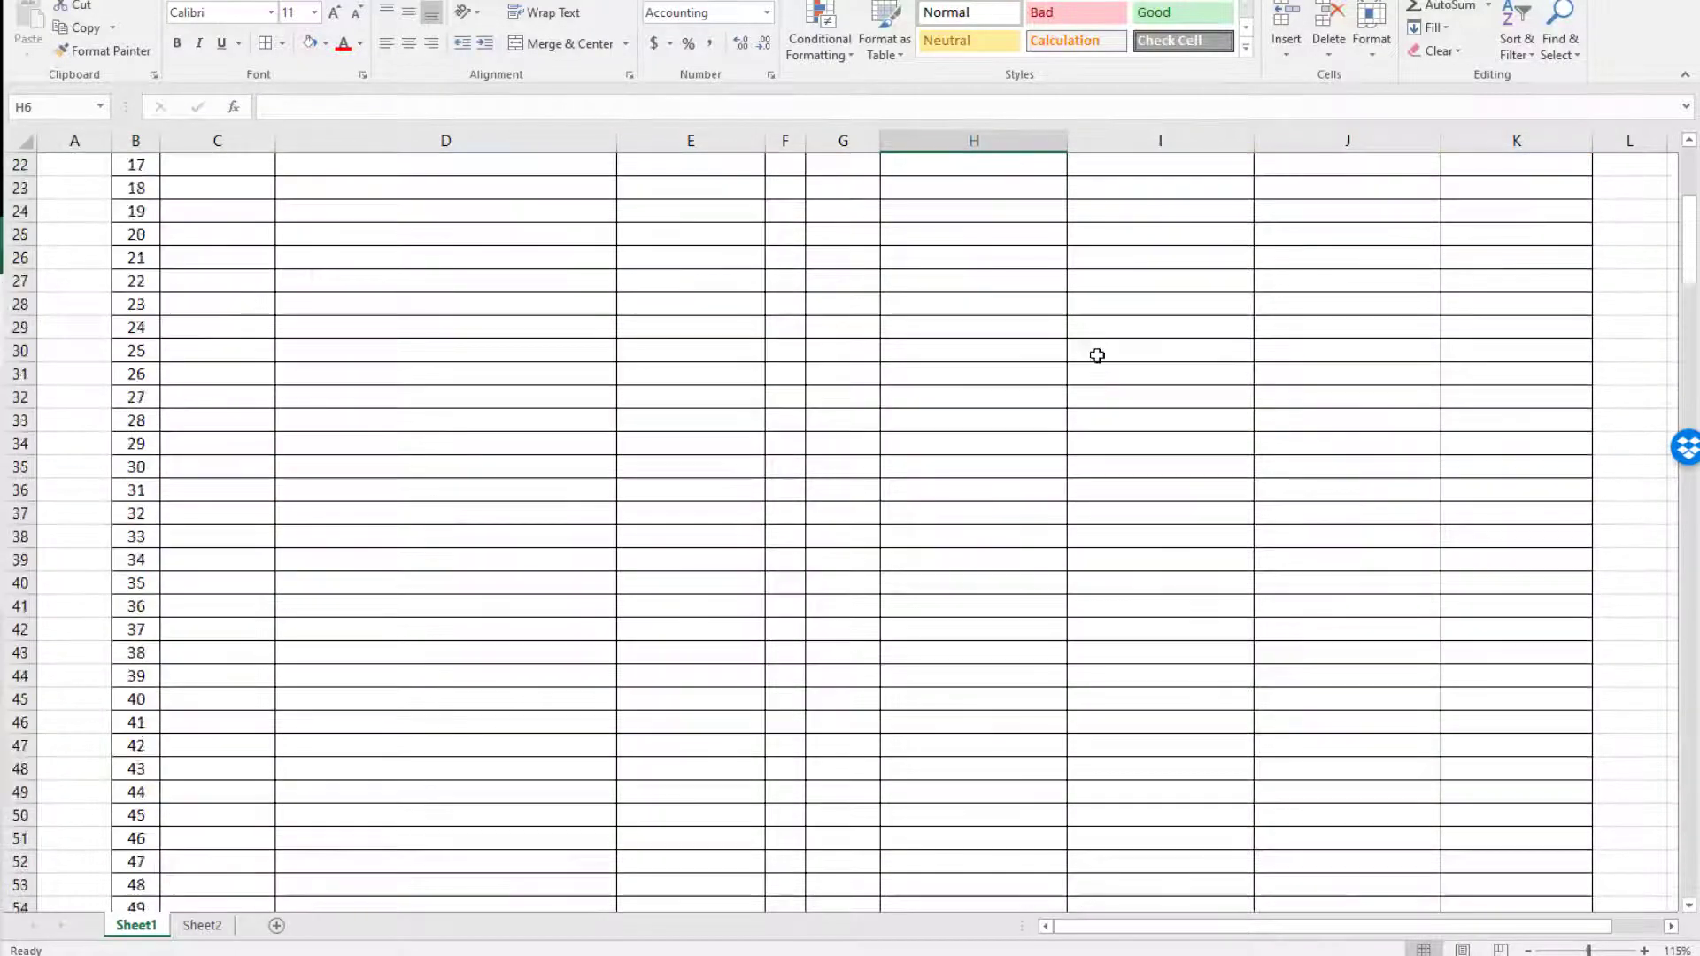
pyautogui.scroll(-20, 1097, 356)
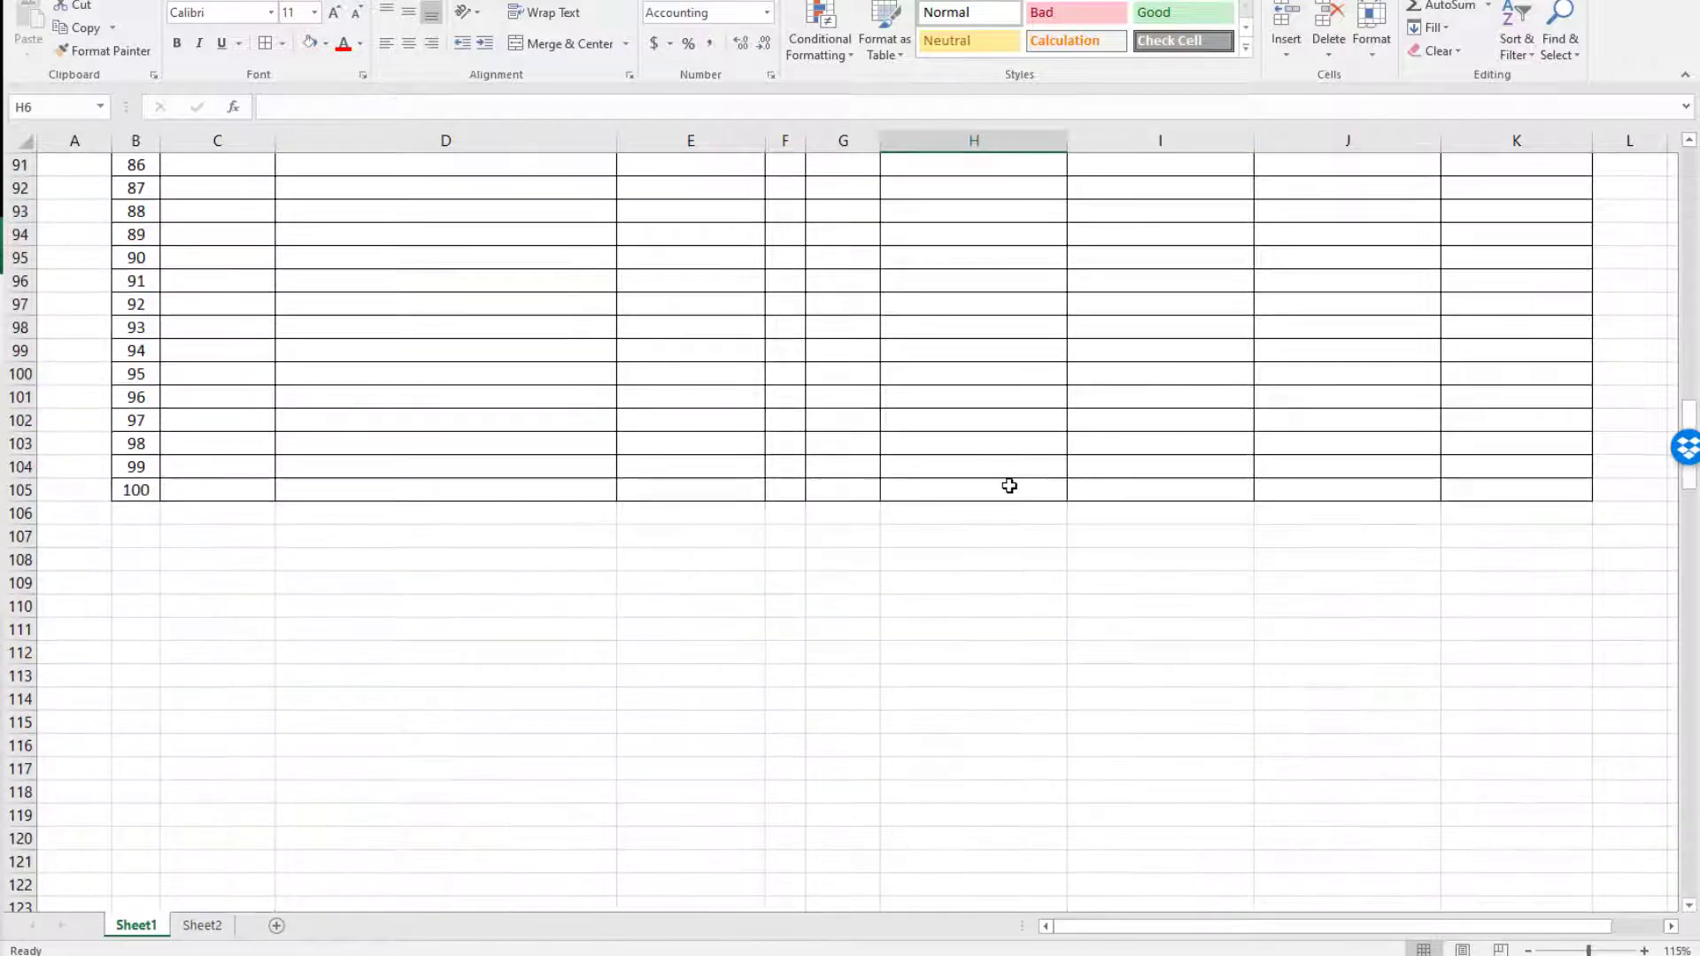
pyautogui.keyDown('shift'); pyautogui.click(1009, 487); pyautogui.keyUp('shift')
pyautogui.click(326, 46)
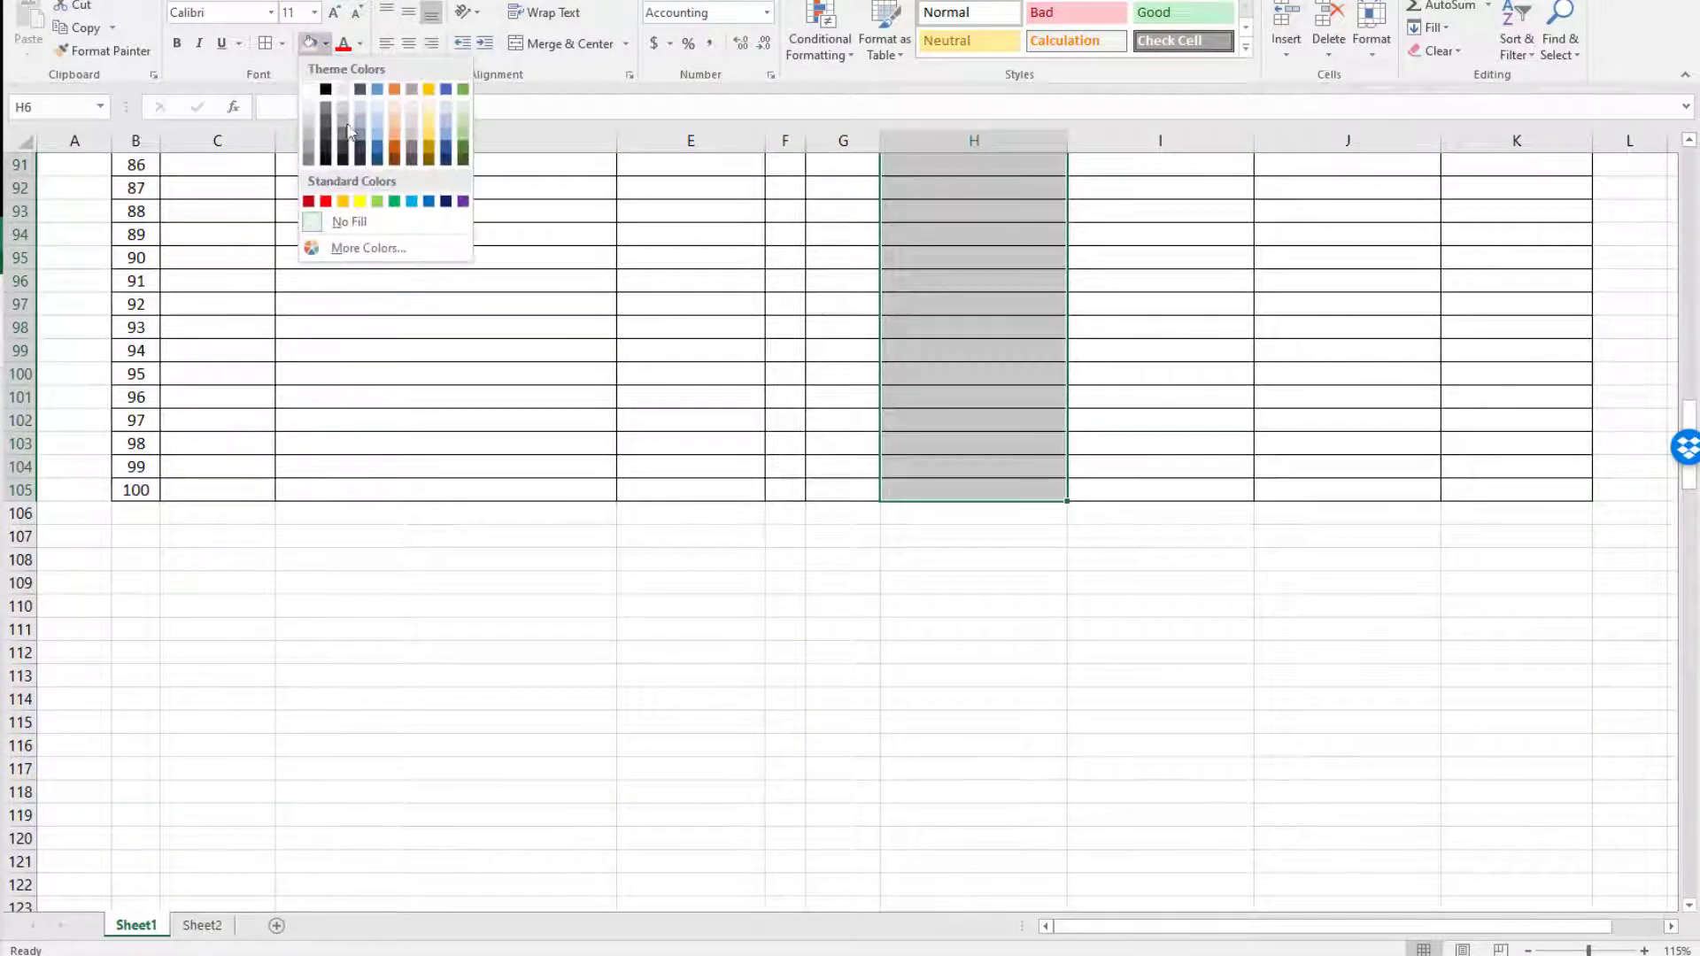
pyautogui.click(463, 109)
pyautogui.scroll(20, 816, 334)
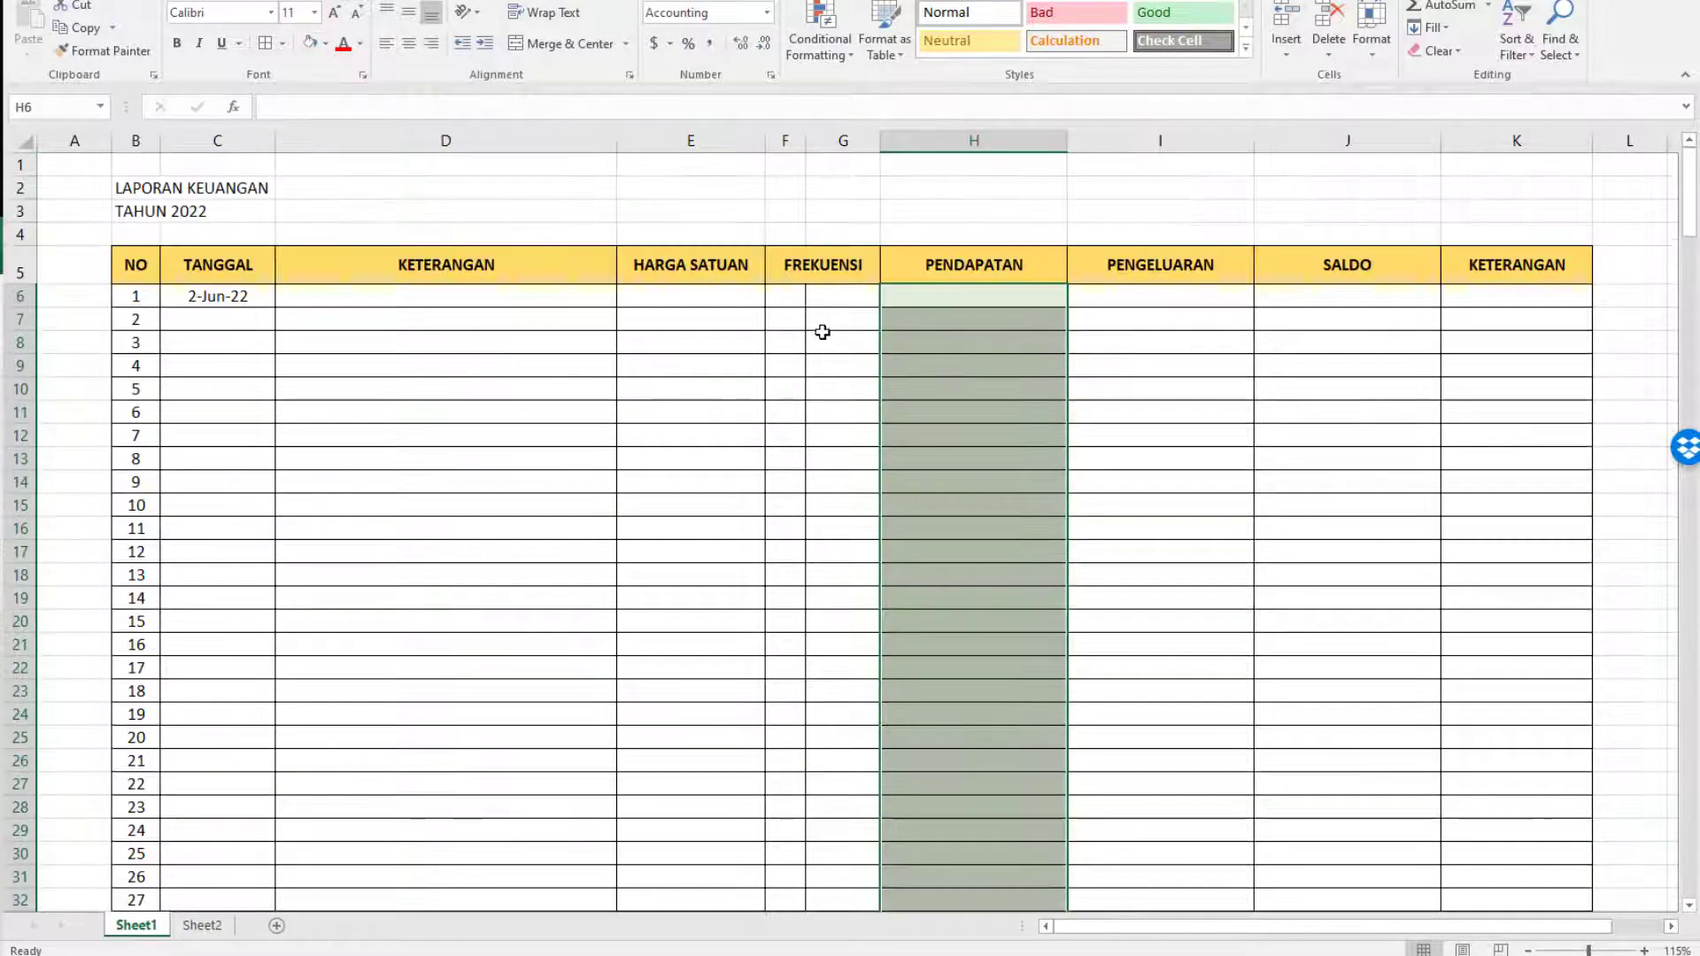
# Fill the PENGELUARAN cells I6:I105 with a light red picked from the standard palette of the custom colors.
pyautogui.click(1162, 299)
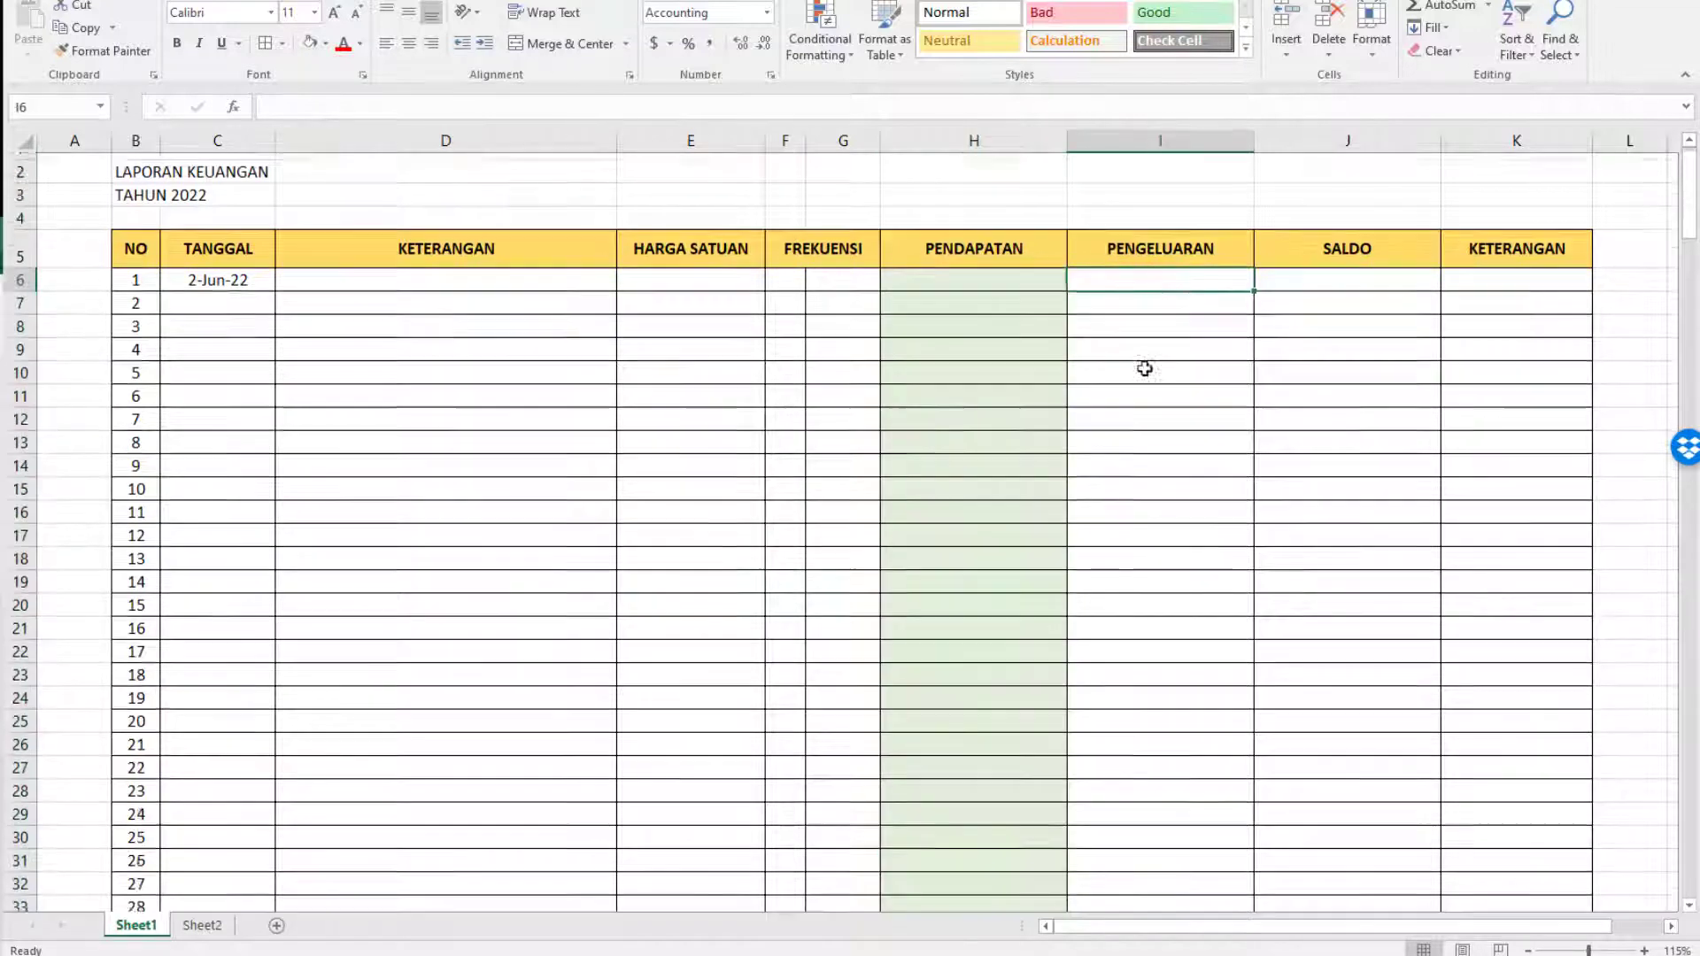
pyautogui.scroll(-20, 1143, 581)
pyautogui.scroll(-8, 1154, 742)
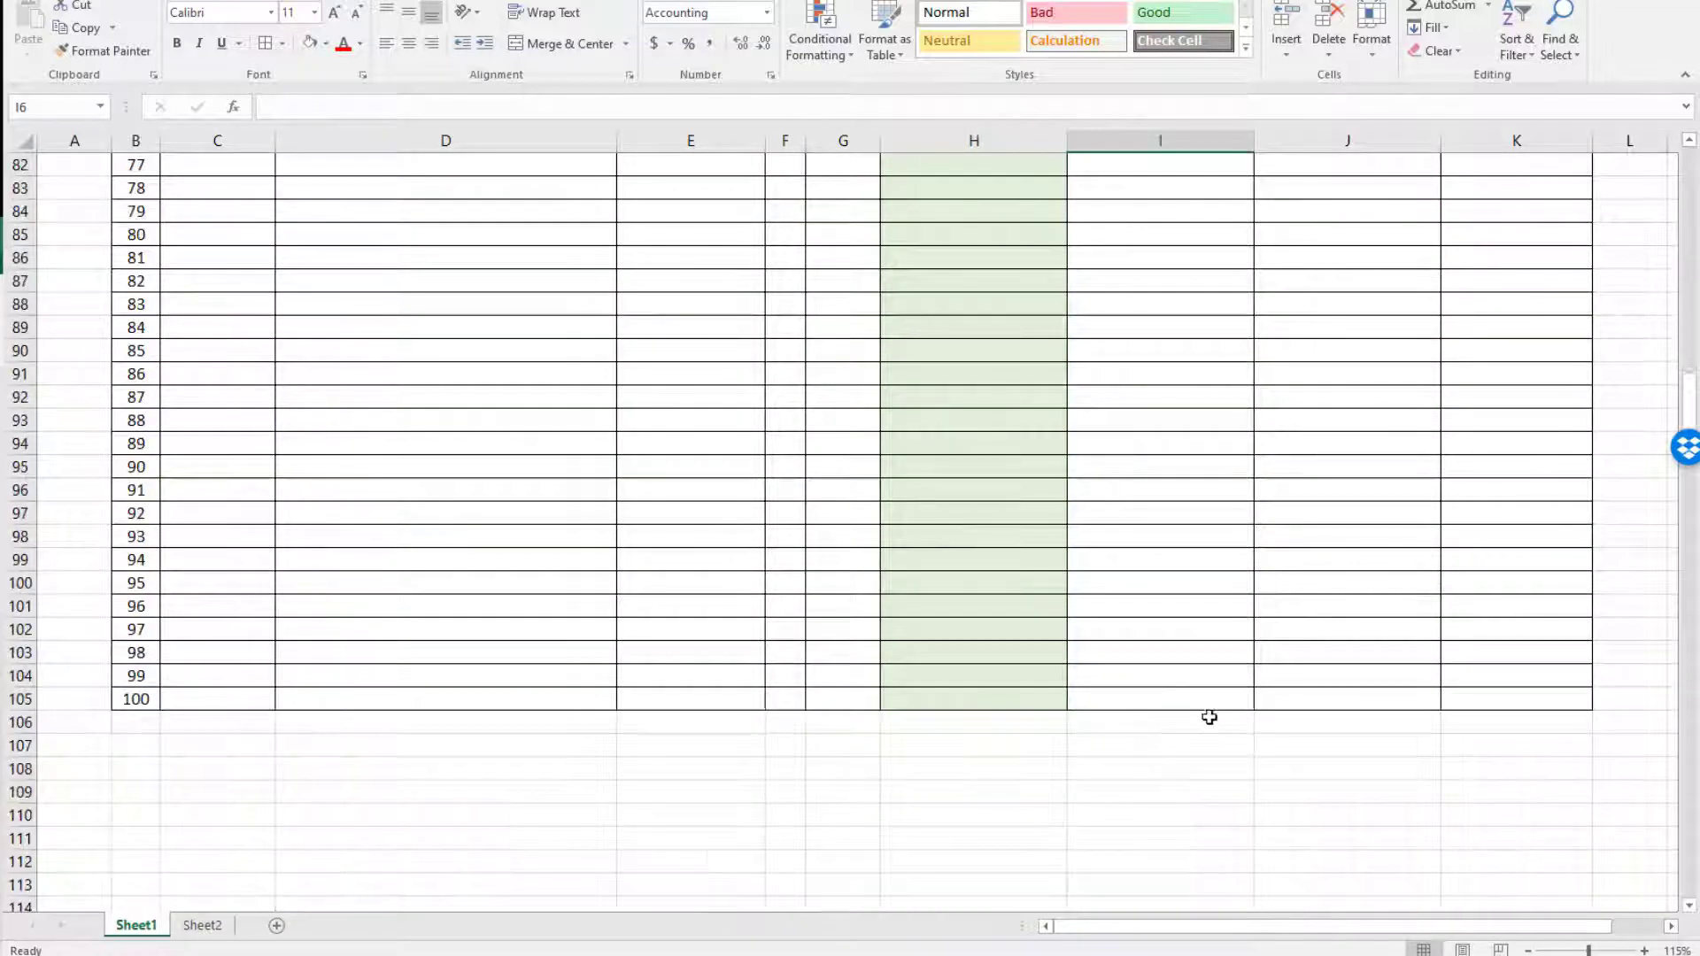
pyautogui.keyDown('shift'); pyautogui.click(1134, 555); pyautogui.keyUp('shift')
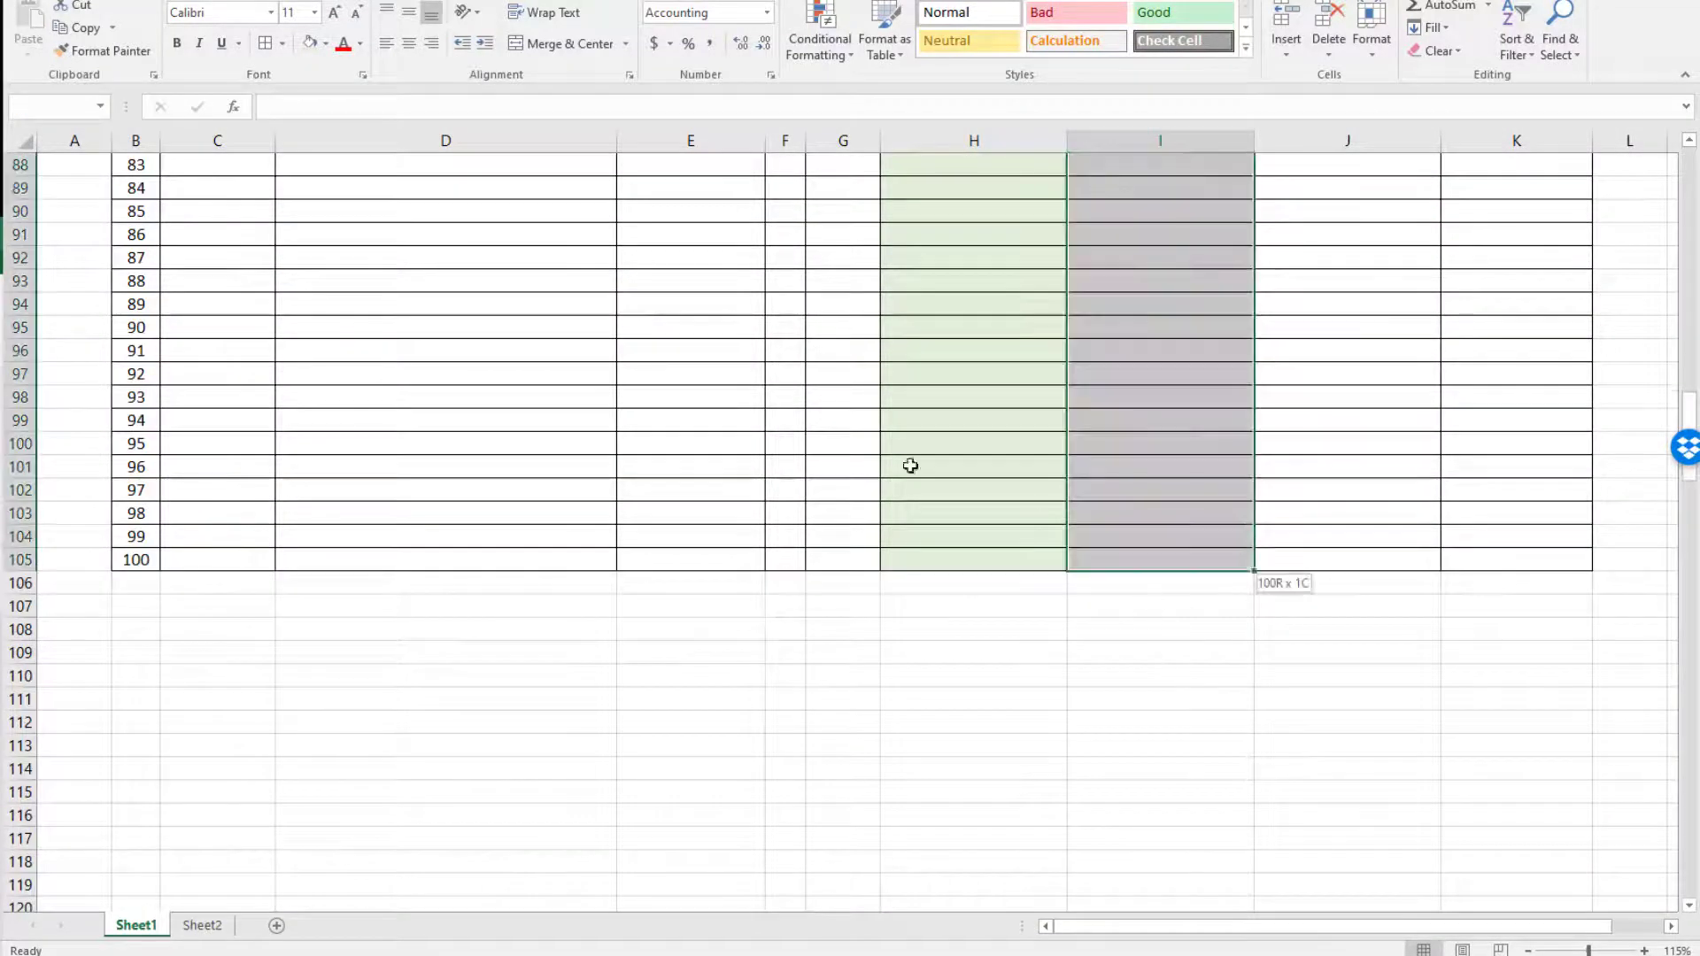
pyautogui.click(325, 43)
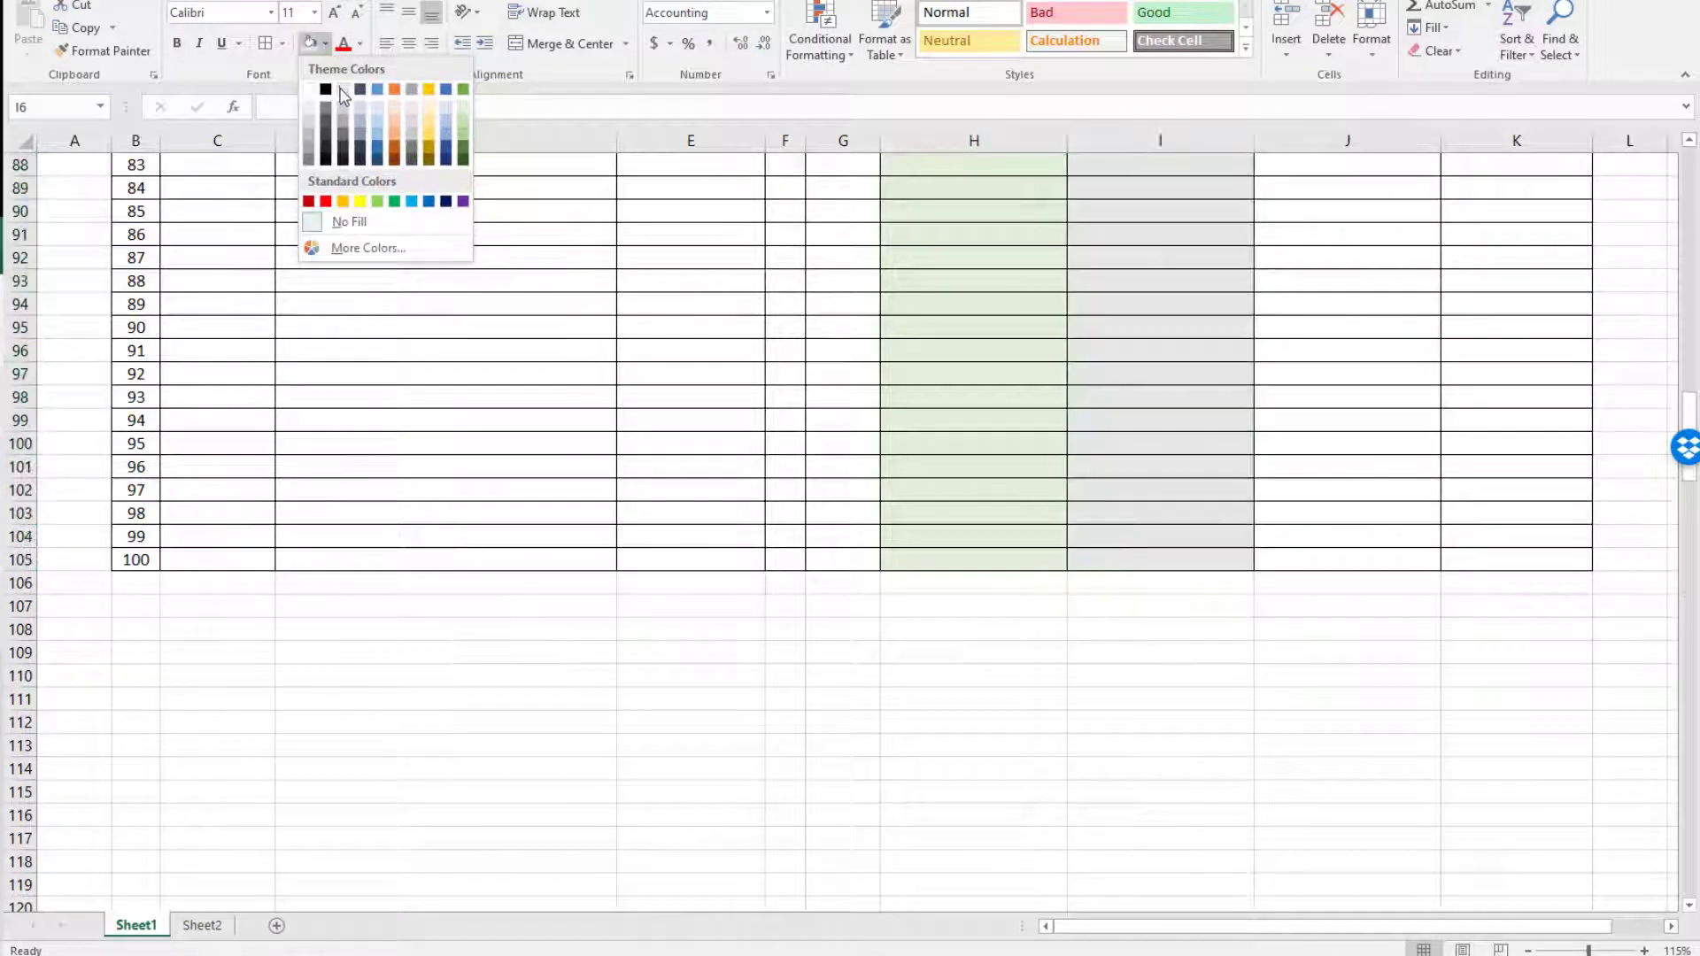
pyautogui.click(349, 220)
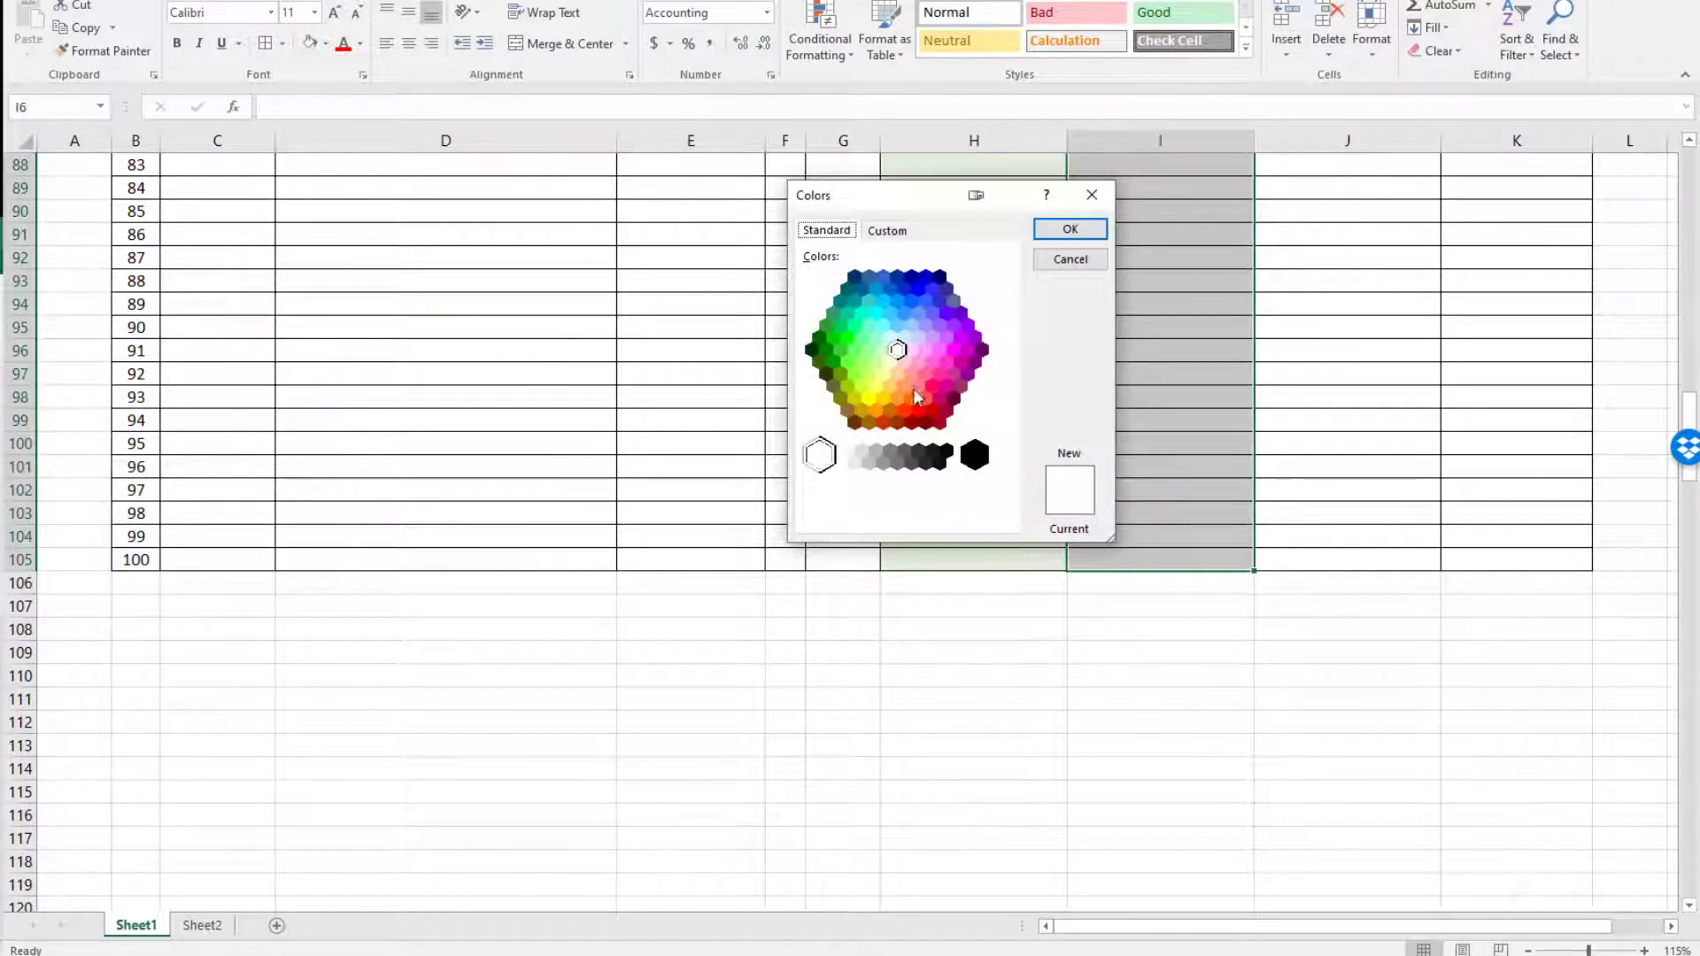
pyautogui.click(918, 403)
pyautogui.click(924, 398)
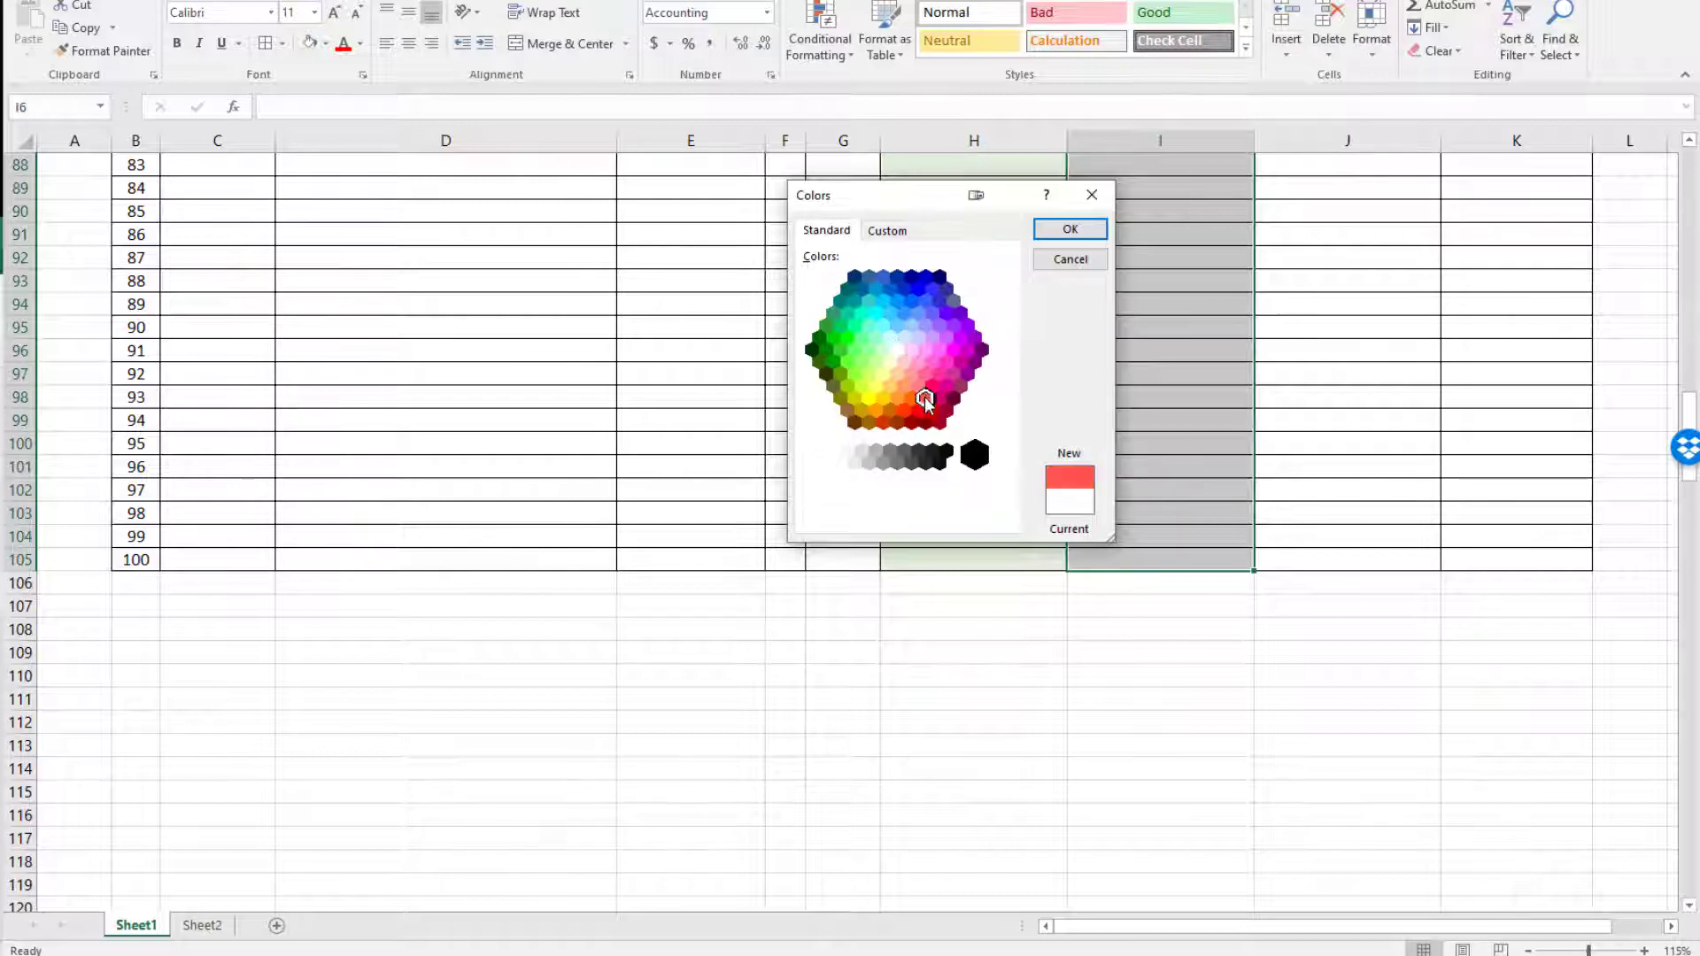
pyautogui.click(1070, 229)
pyautogui.scroll(20, 1063, 416)
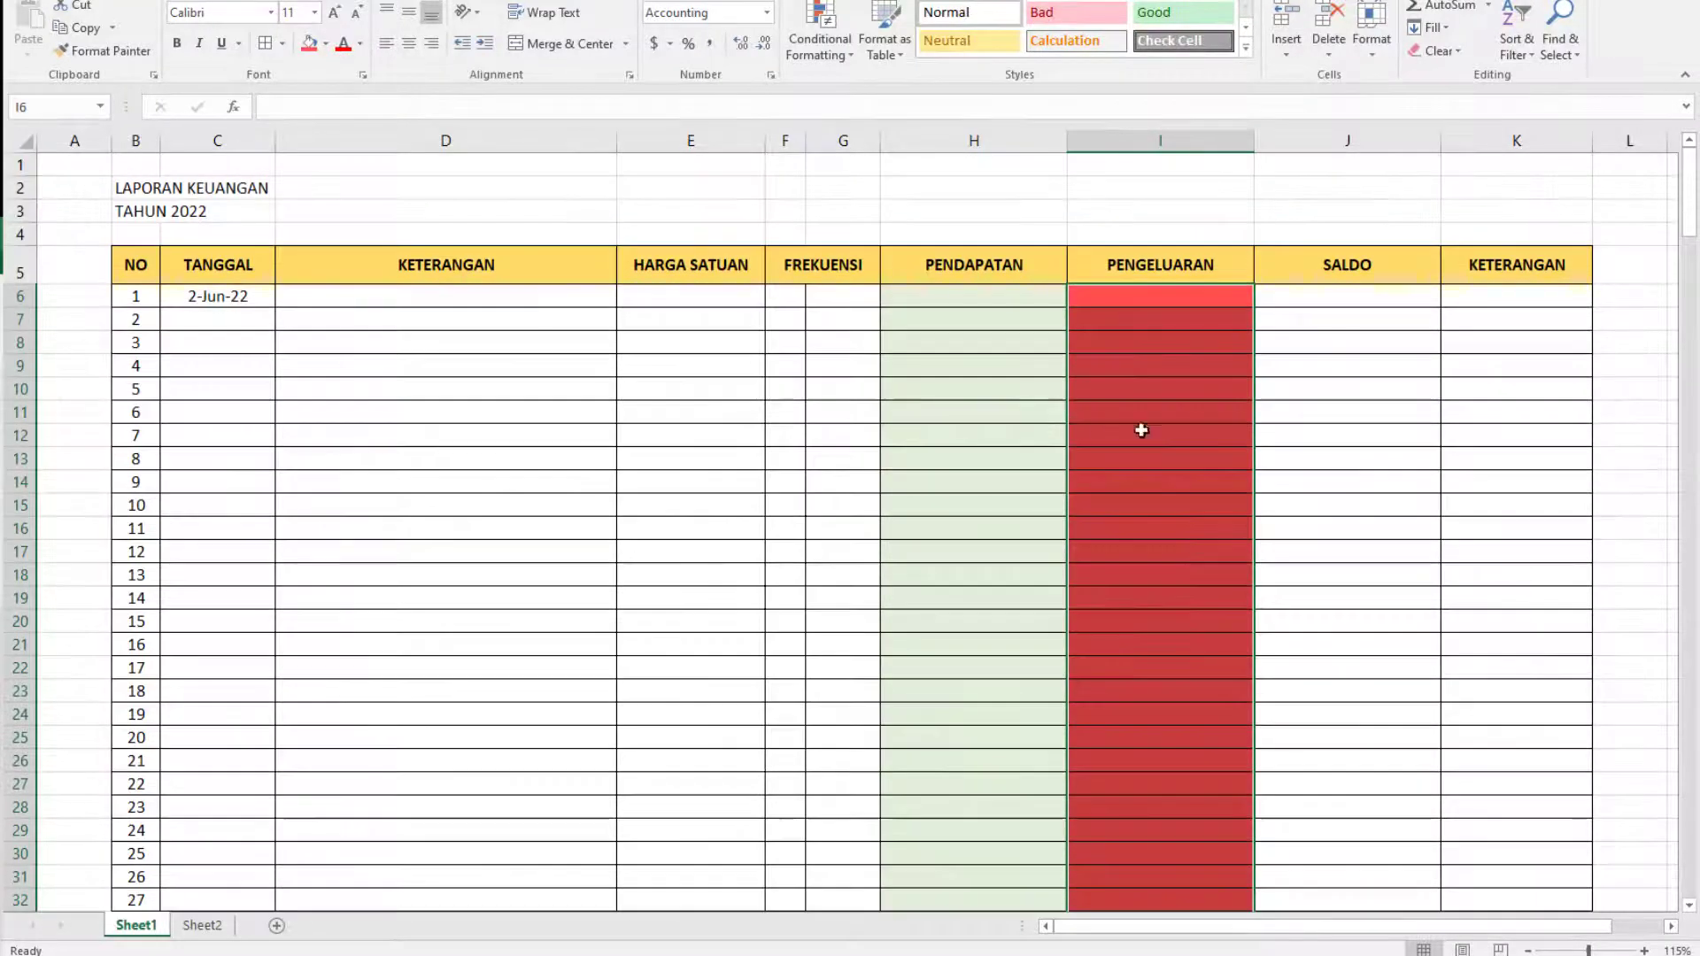
# Fill the SALDO cells J6:J105 with a light theme blue.
pyautogui.click(1325, 292)
pyautogui.scroll(-10, 1325, 441)
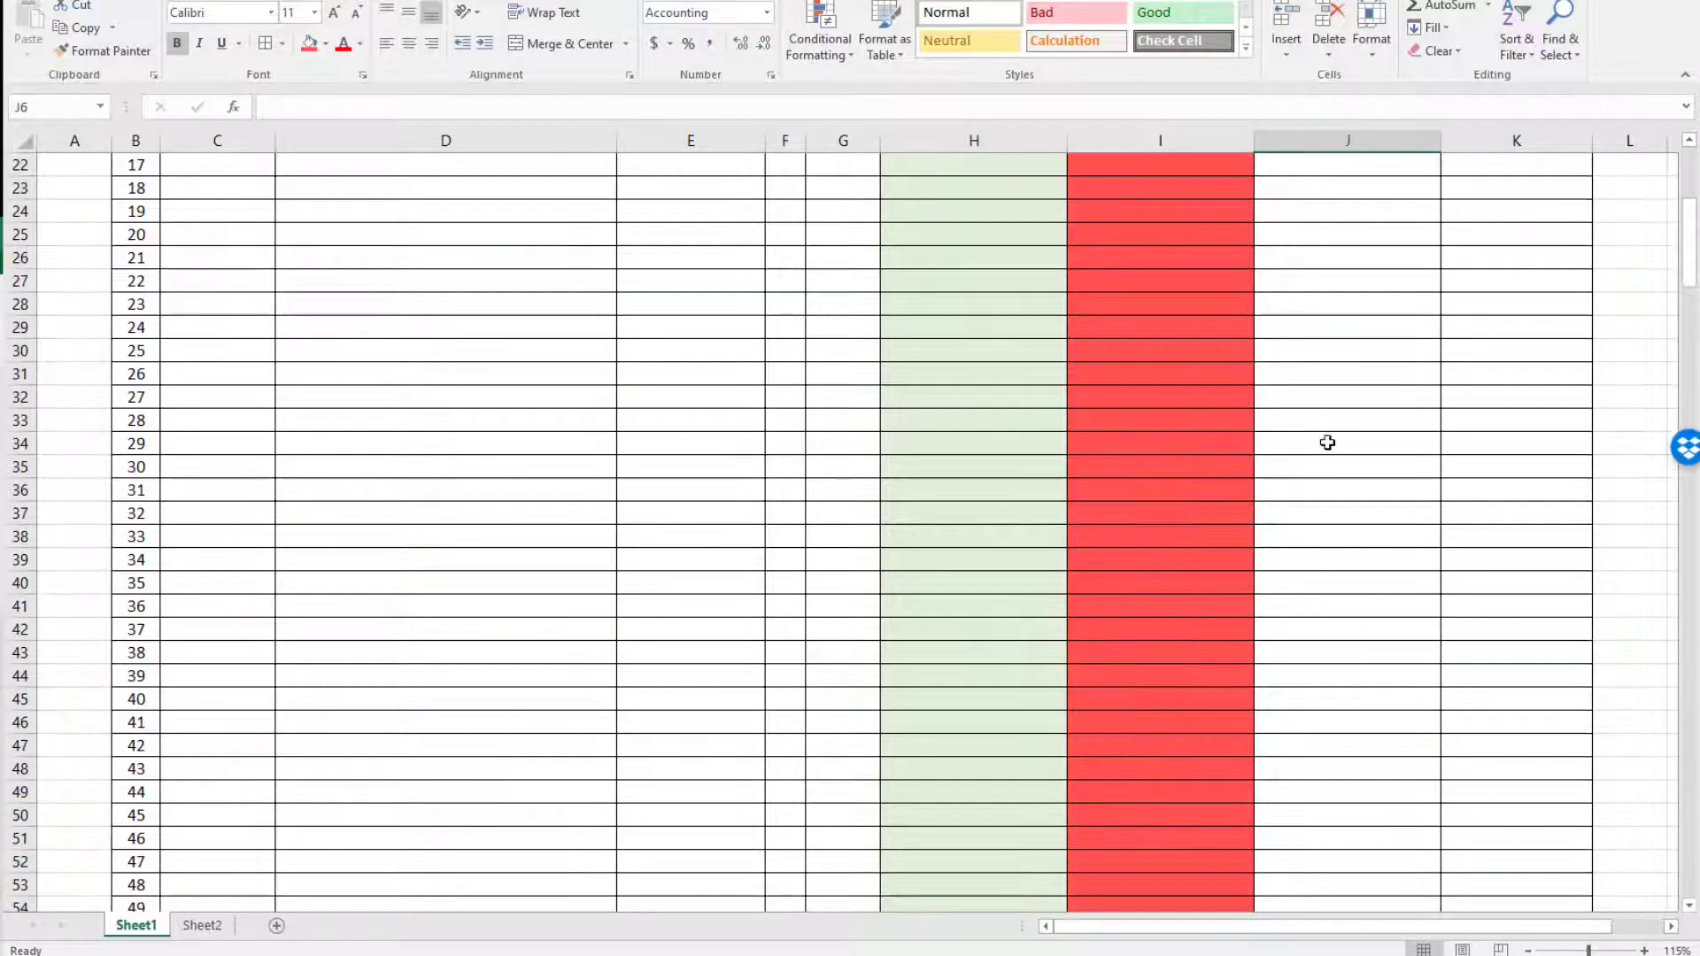
pyautogui.scroll(-20, 1334, 575)
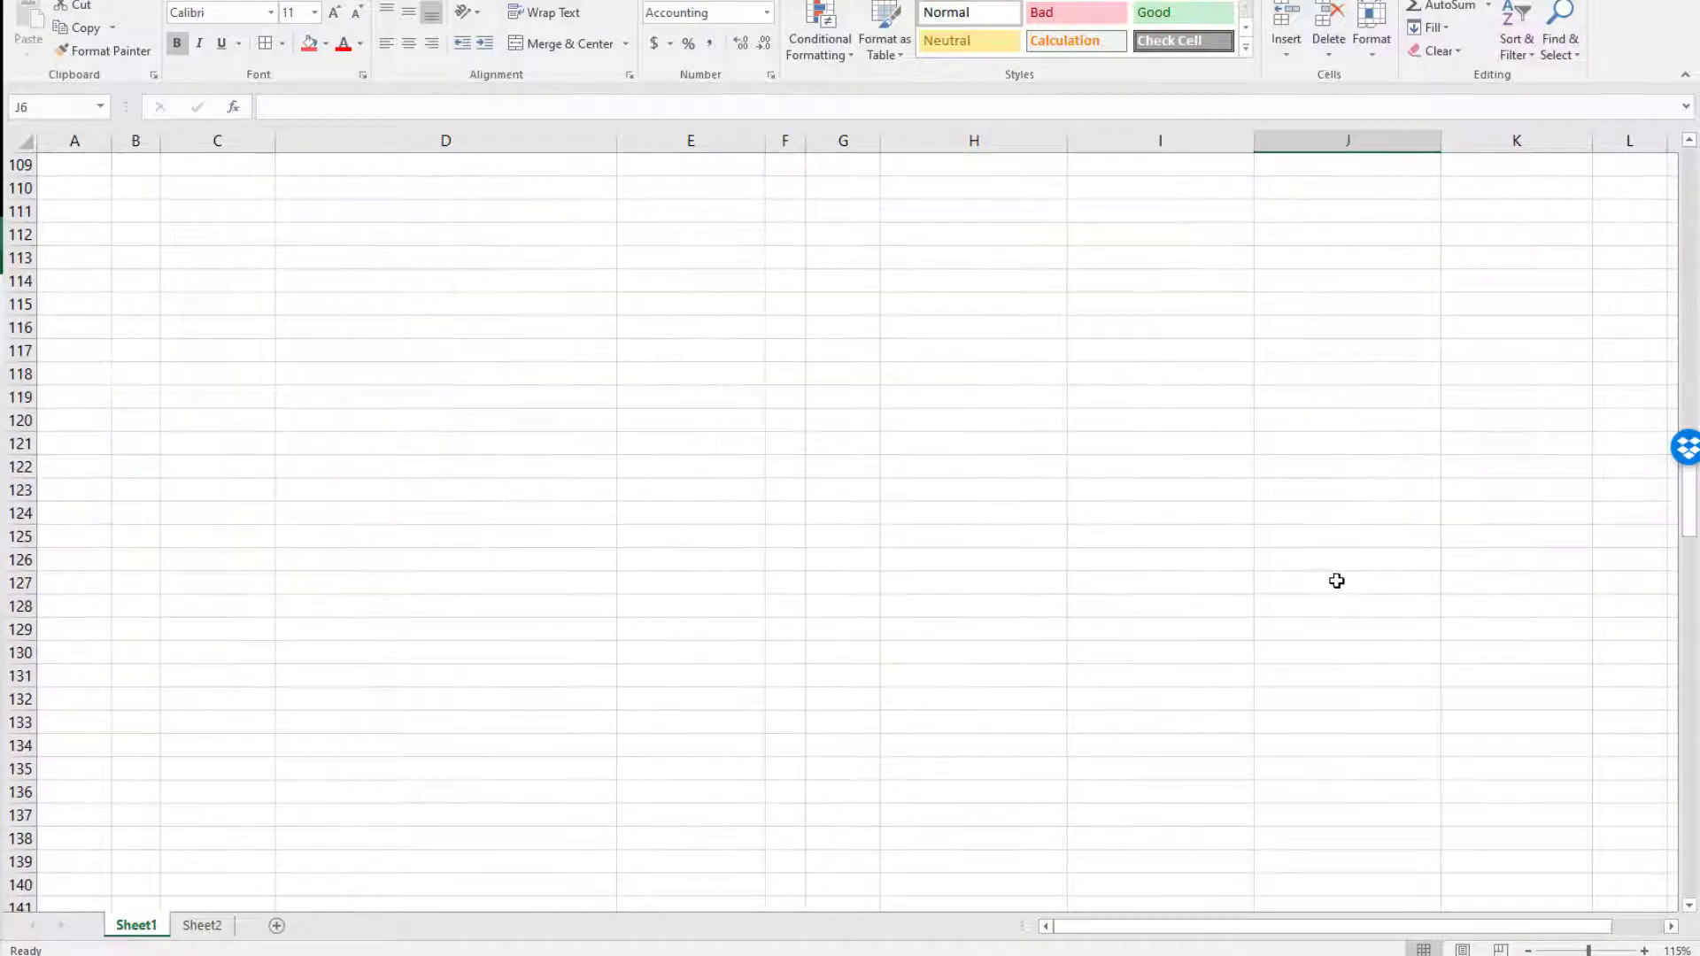
pyautogui.scroll(4, 1335, 575)
pyautogui.keyDown('shift'); pyautogui.click(1313, 351); pyautogui.keyUp('shift')
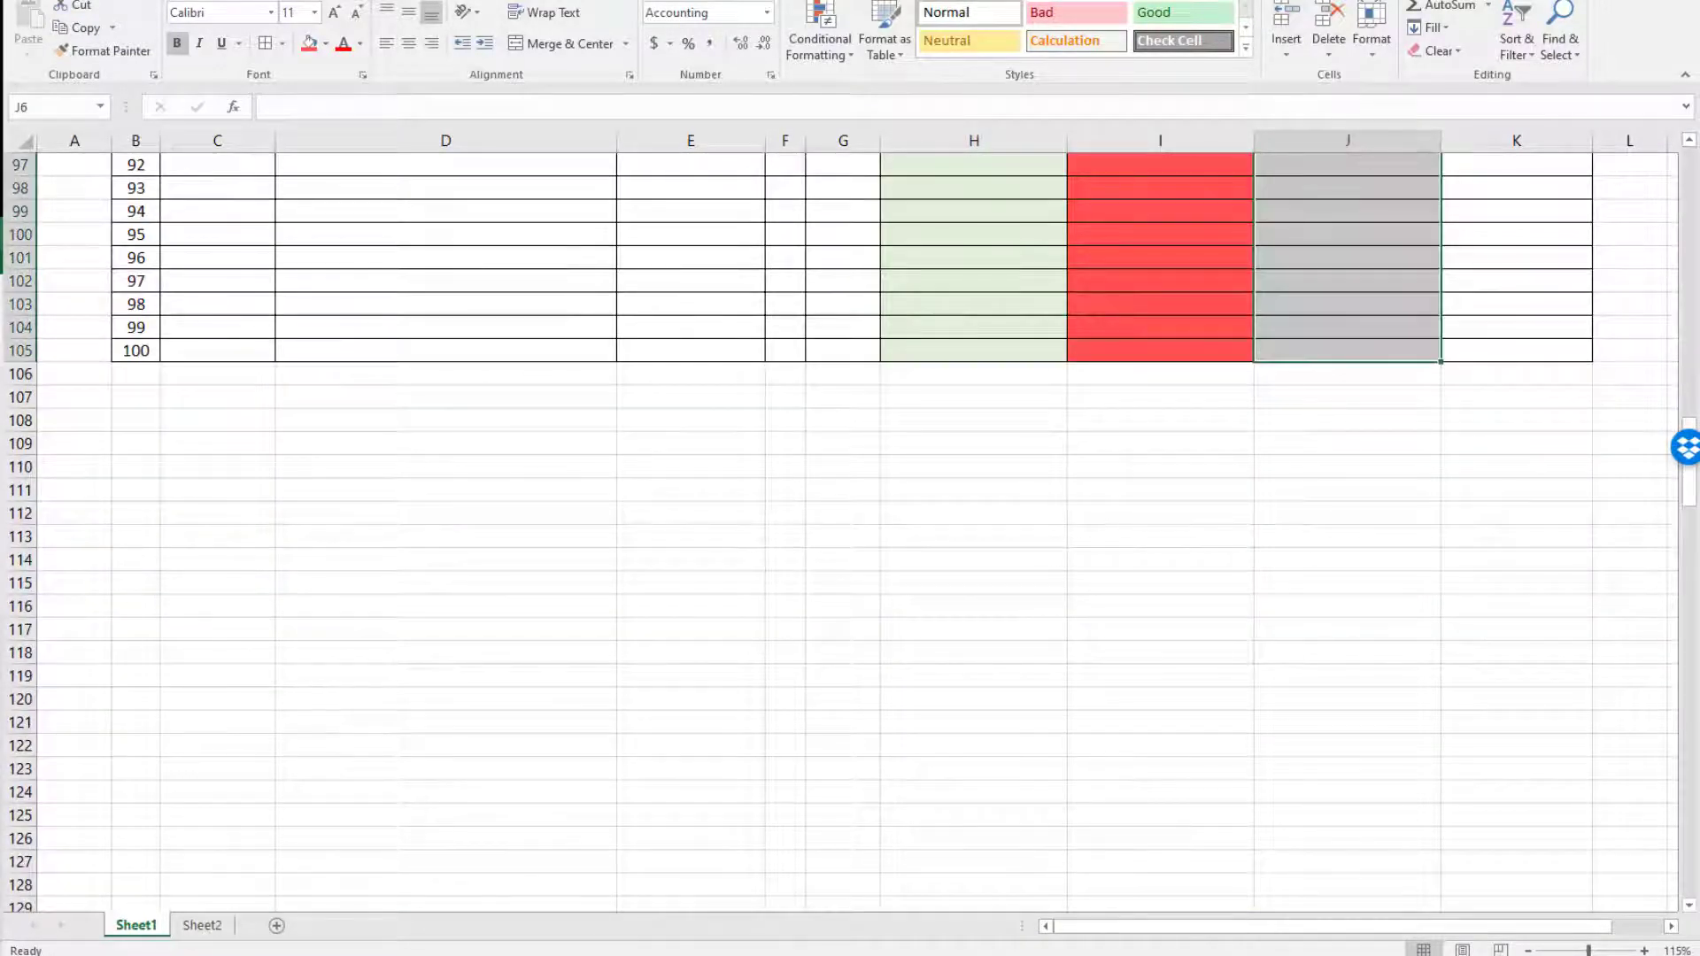
pyautogui.click(330, 46)
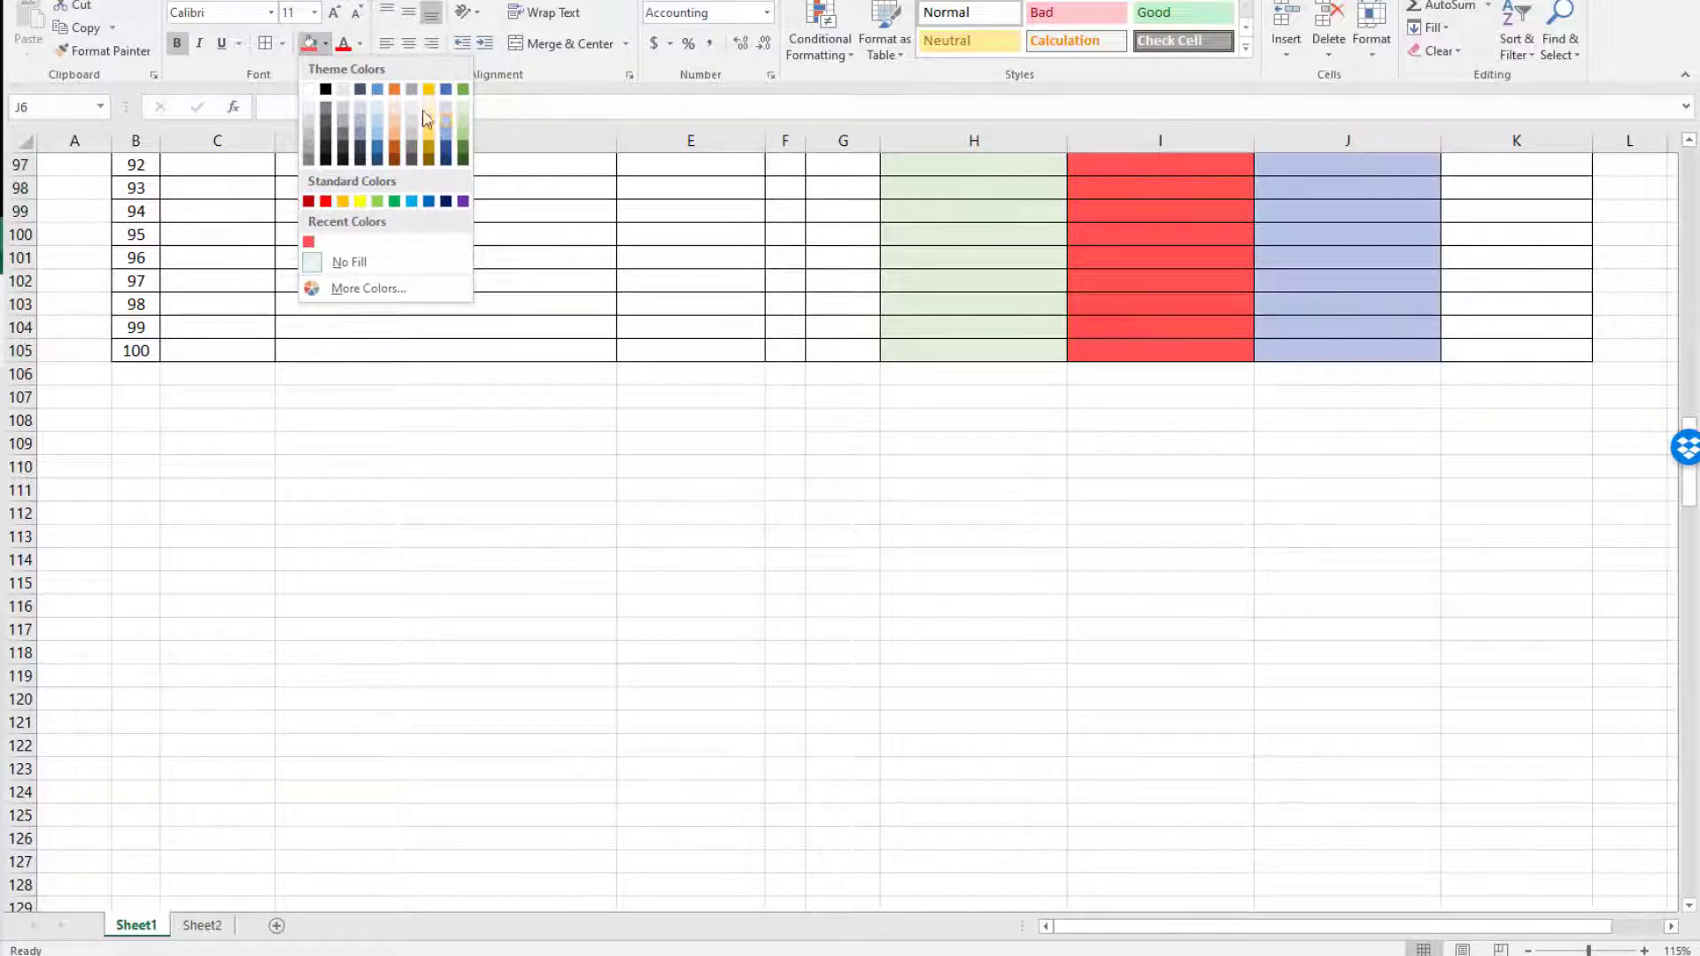
pyautogui.click(378, 129)
pyautogui.scroll(20, 664, 308)
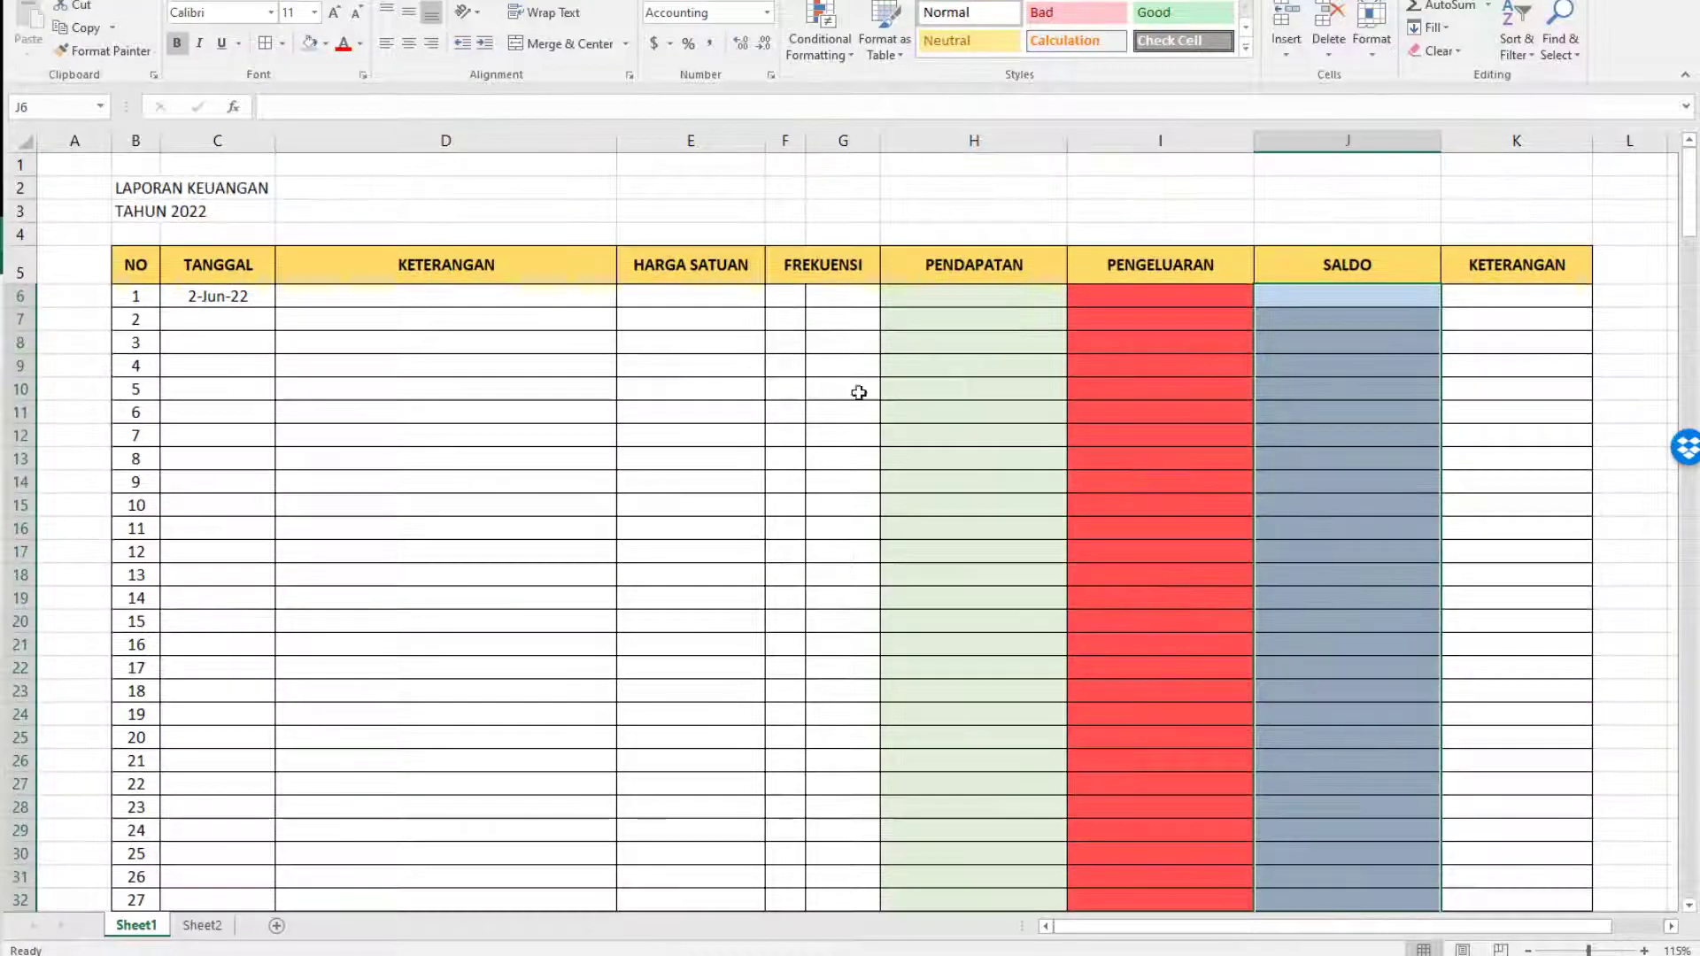
pyautogui.click(1100, 326)
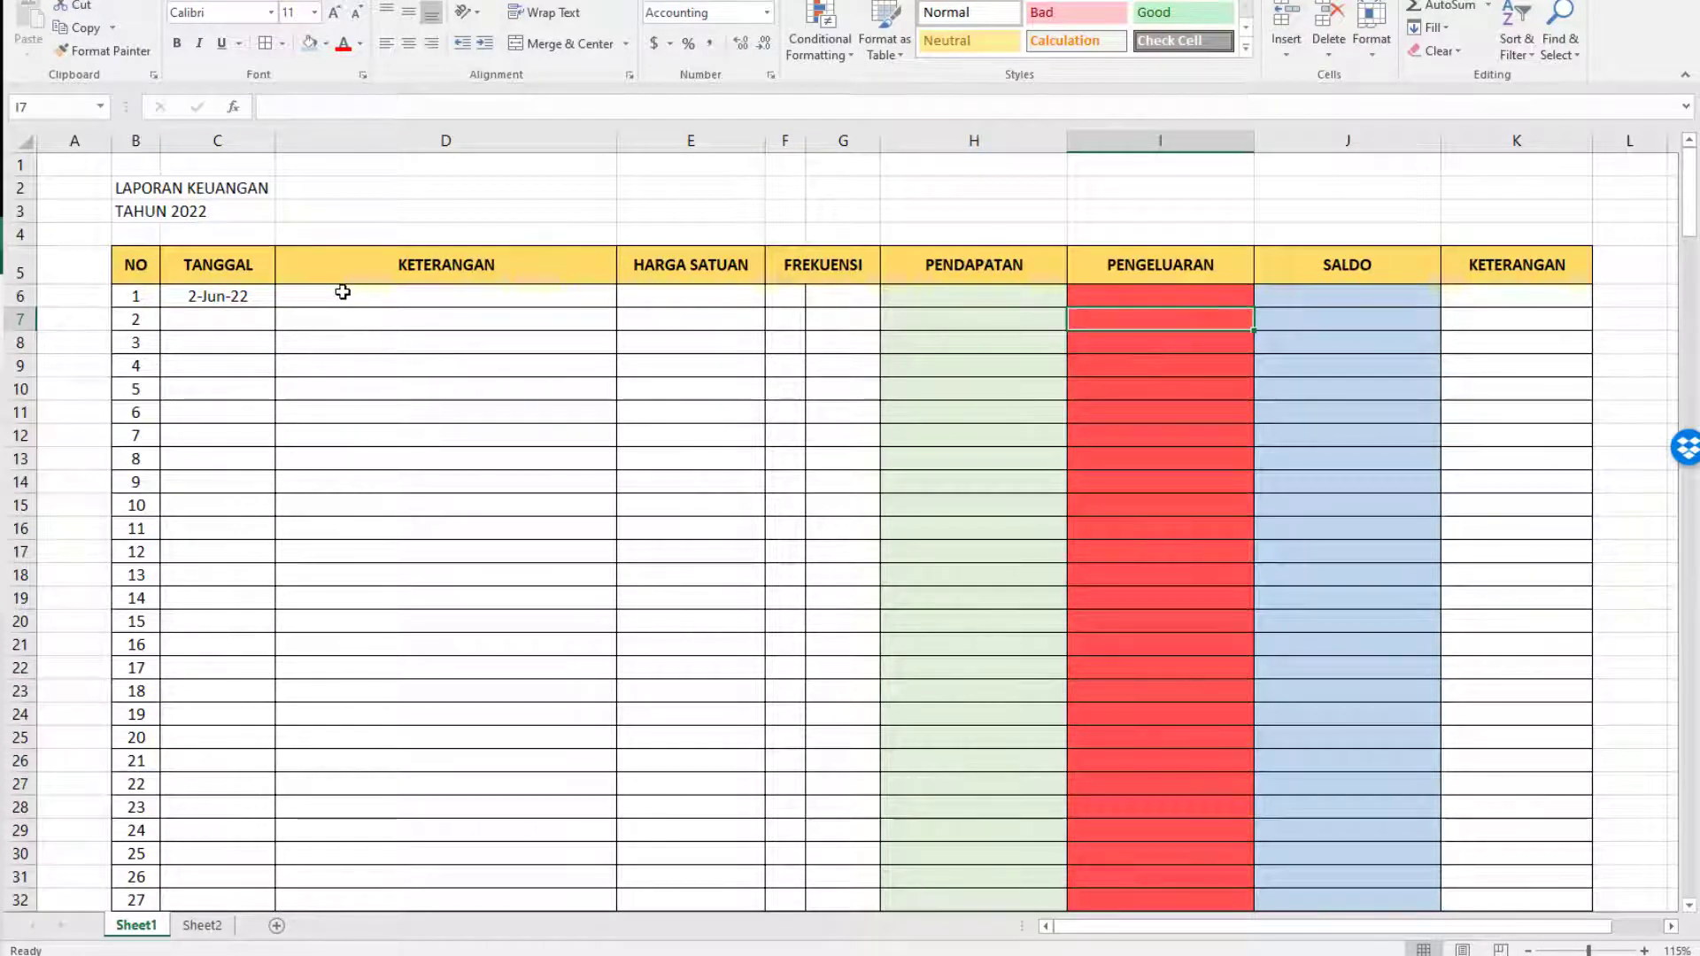
# Complete the first entry in row 6 with description IURAN KAS ANGGOTA, unit price 100000, frequency 1 and unit Orang.
pyautogui.click(251, 293)
pyautogui.click(315, 303)
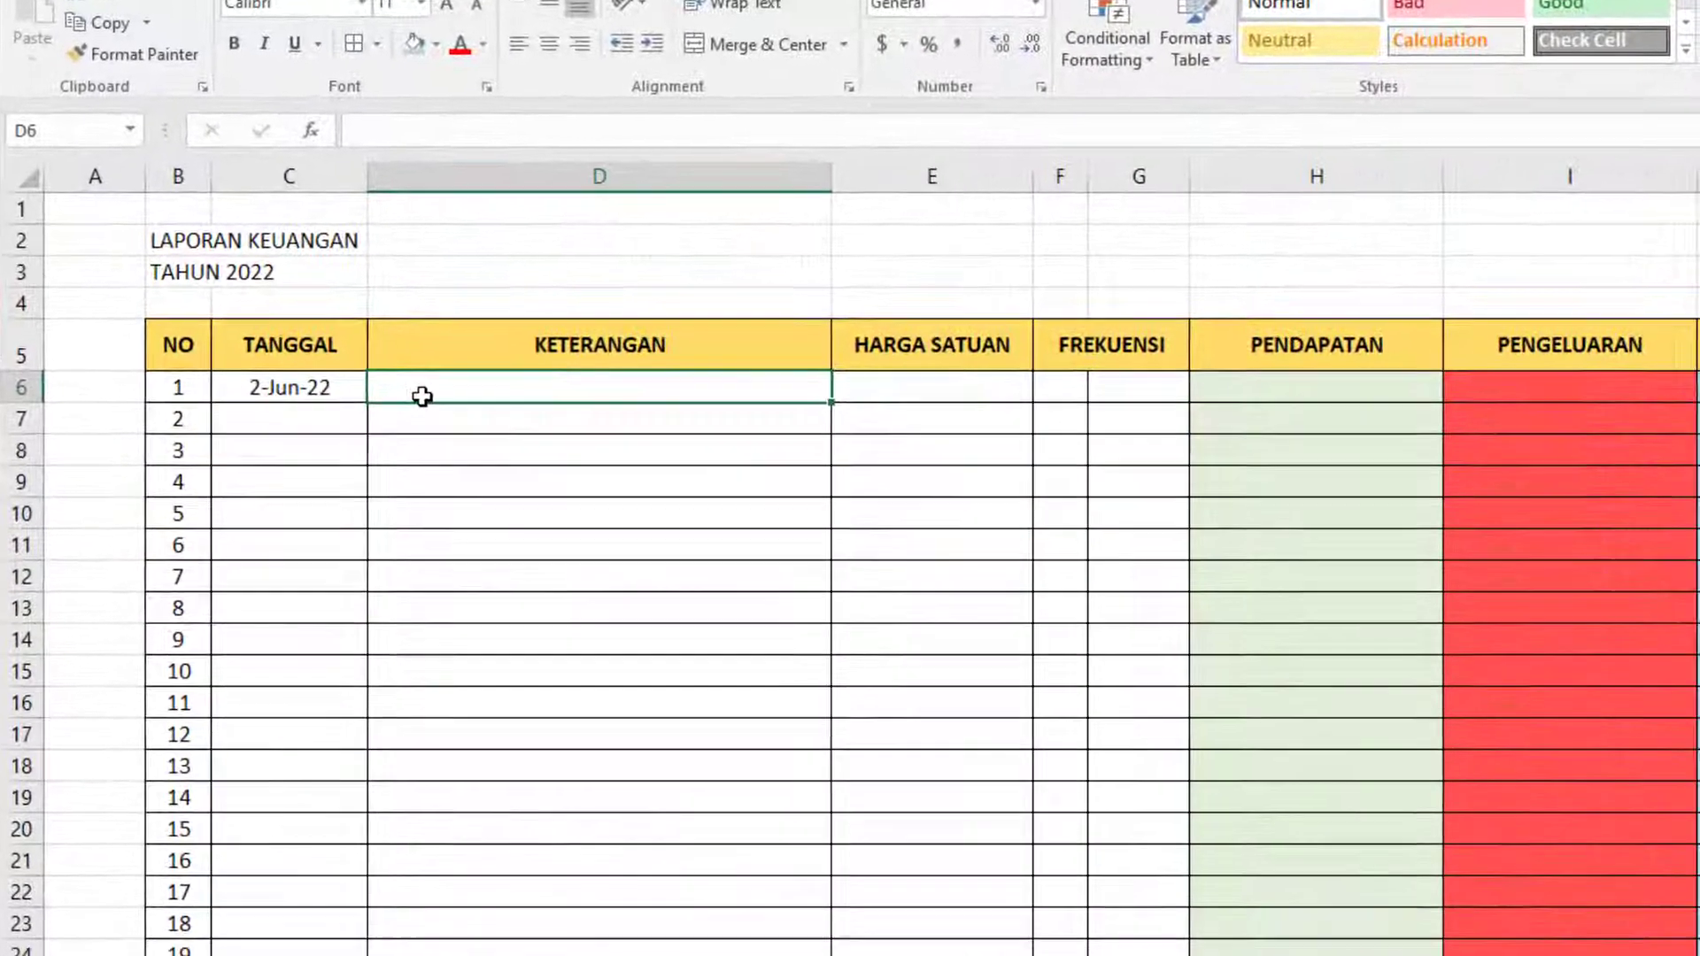
pyautogui.write('IURANB')
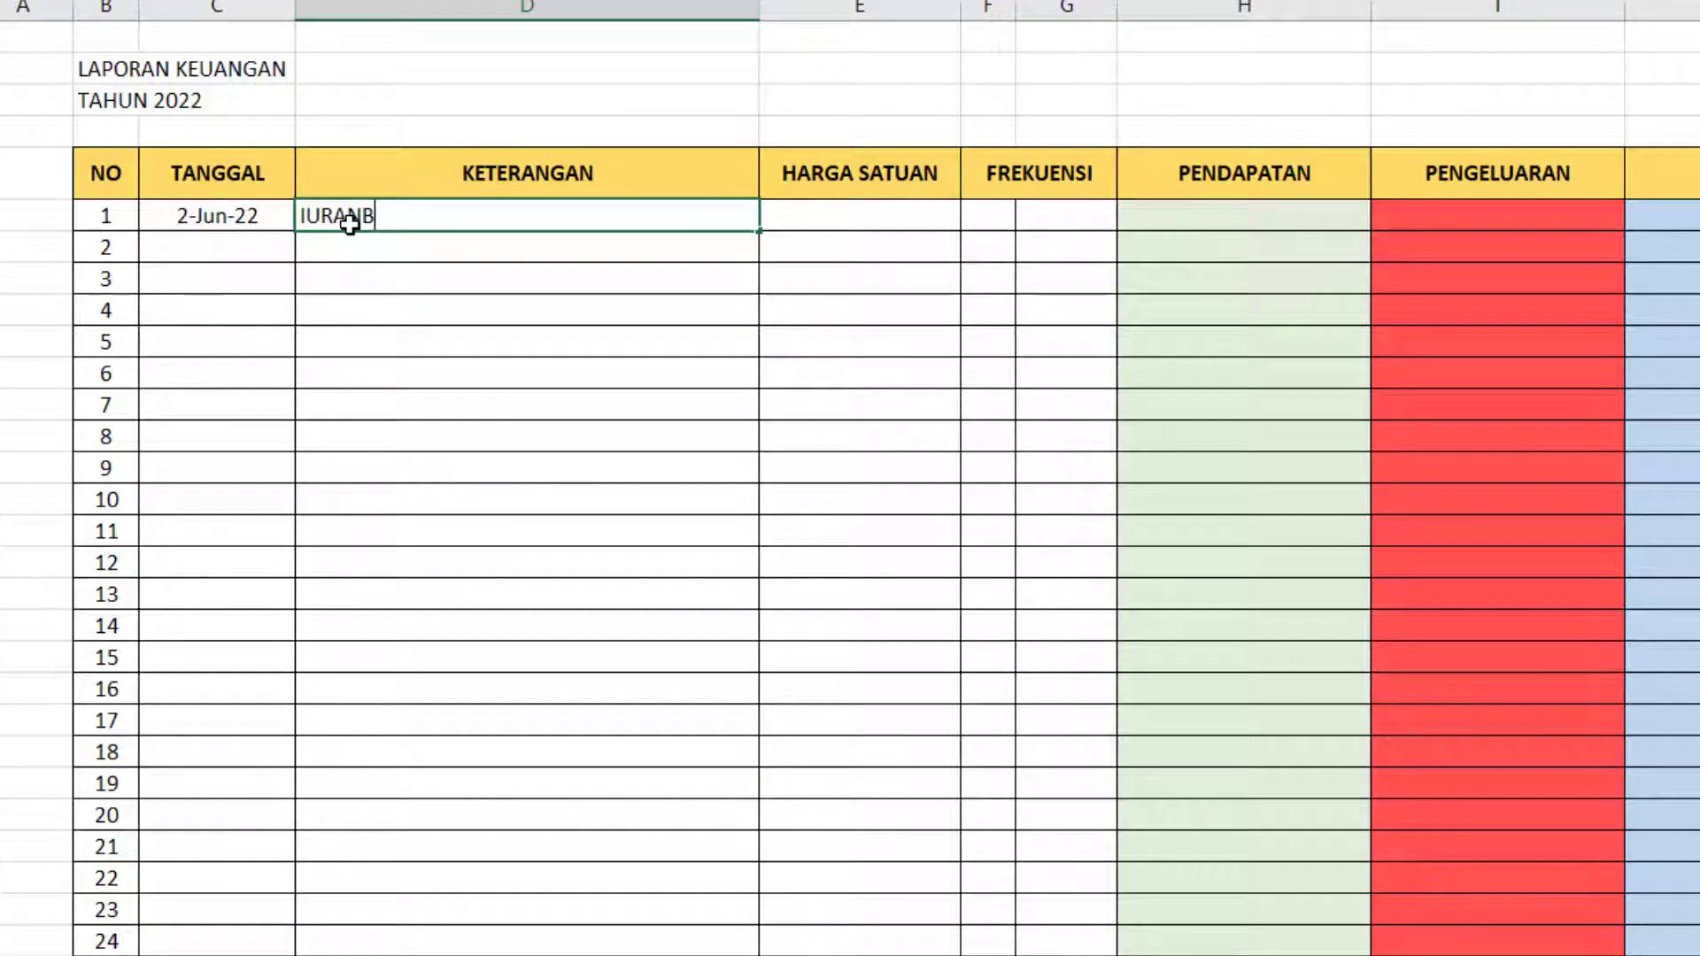
pyautogui.write('KAS ANGGOTA')
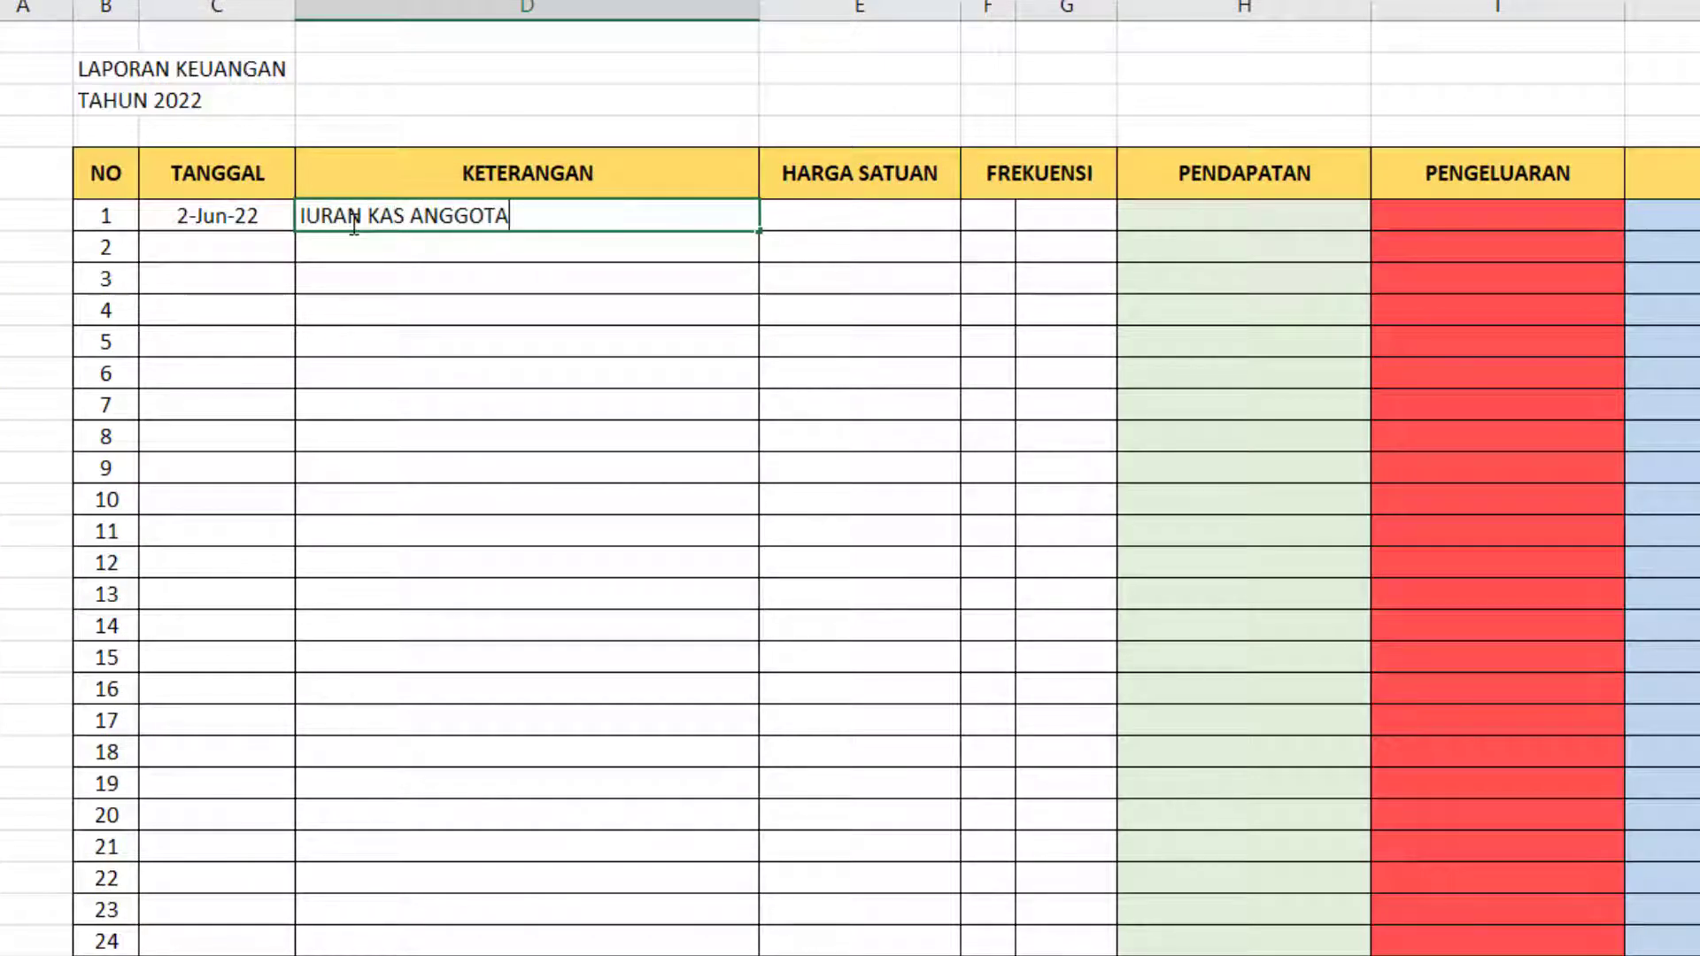
pyautogui.press('Tab')
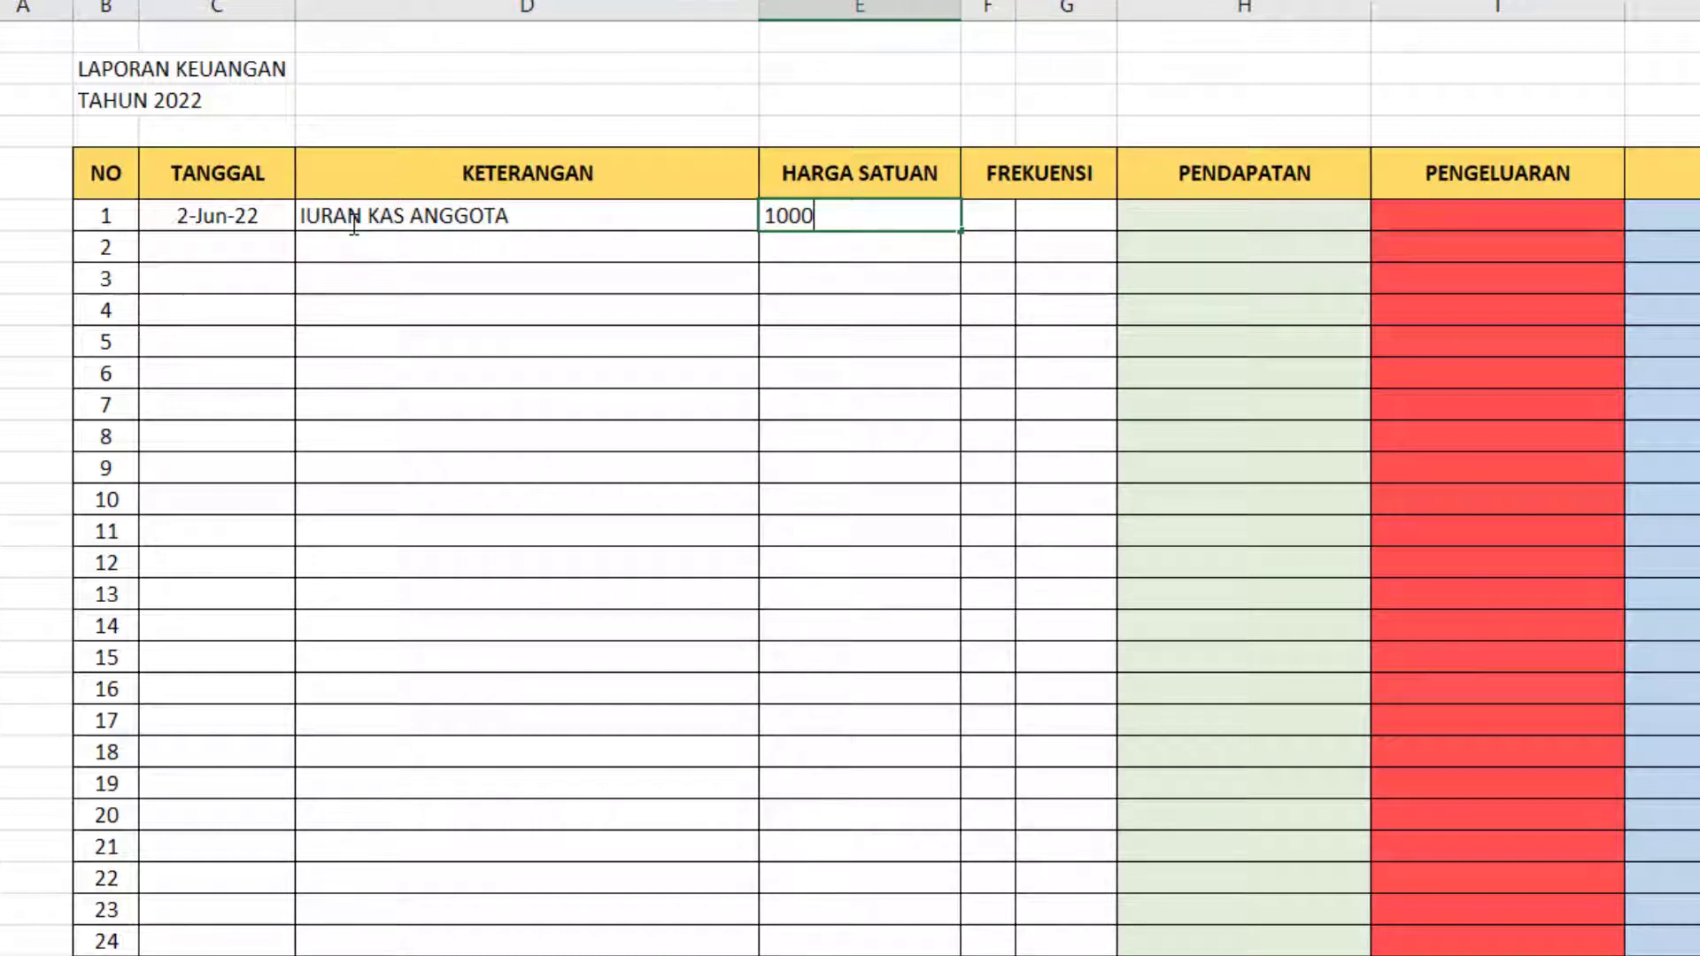
pyautogui.press('Tab')
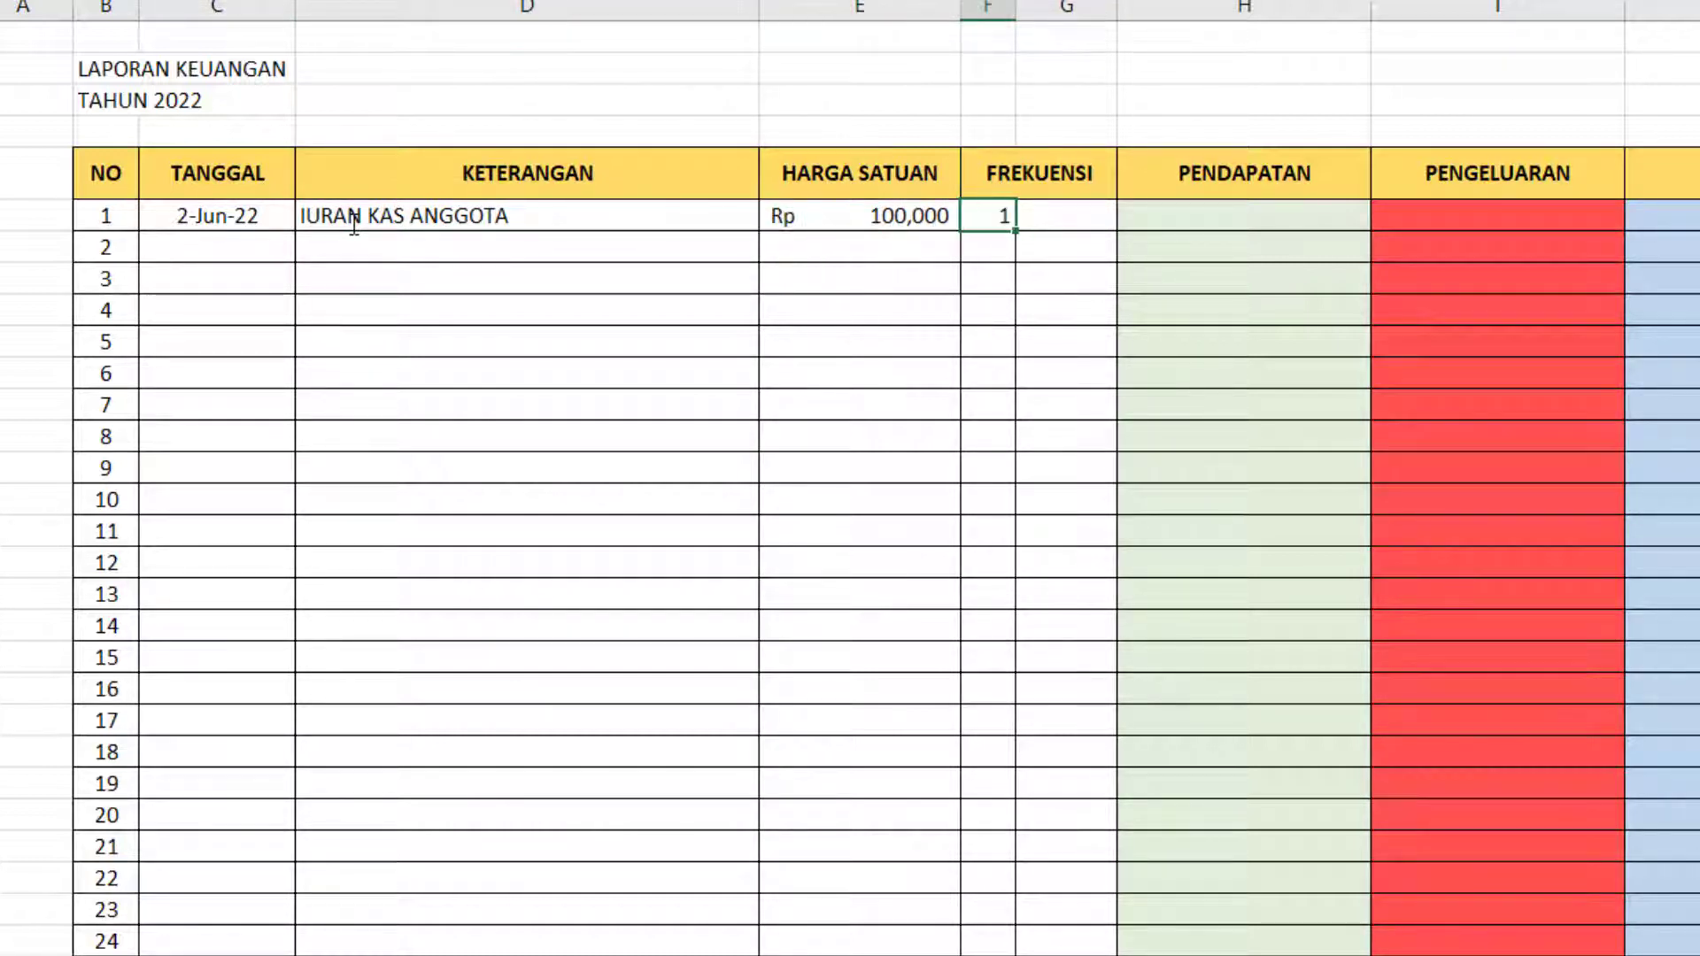
pyautogui.press('Tab')
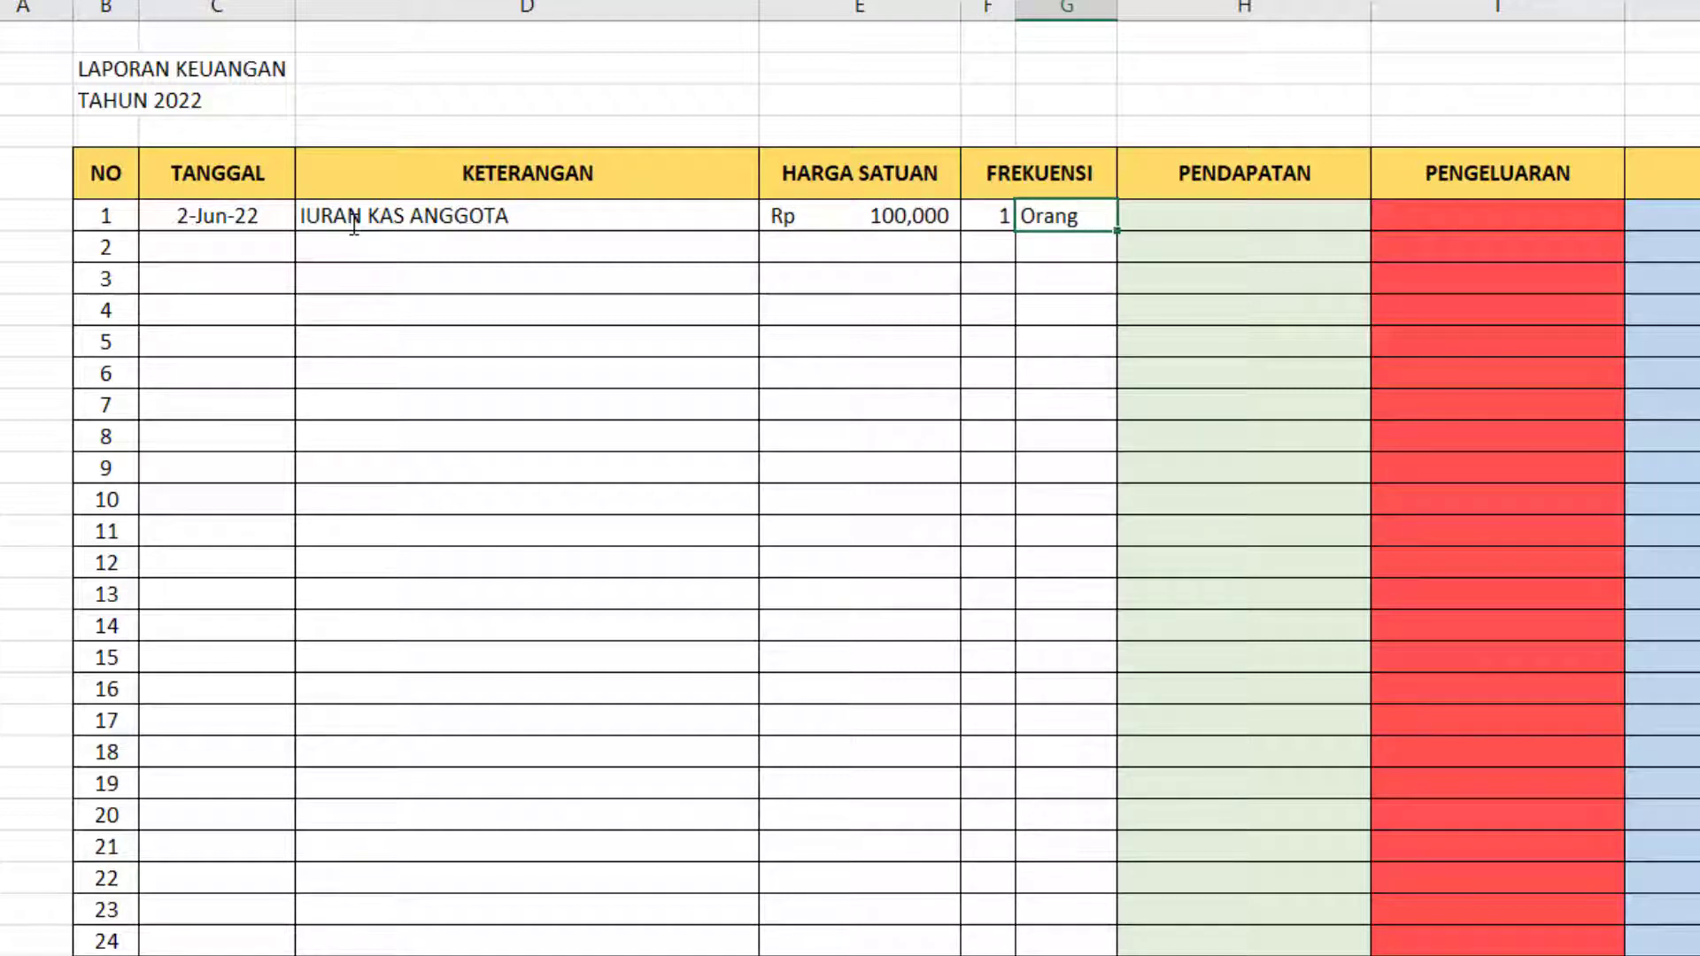
pyautogui.press('Tab')
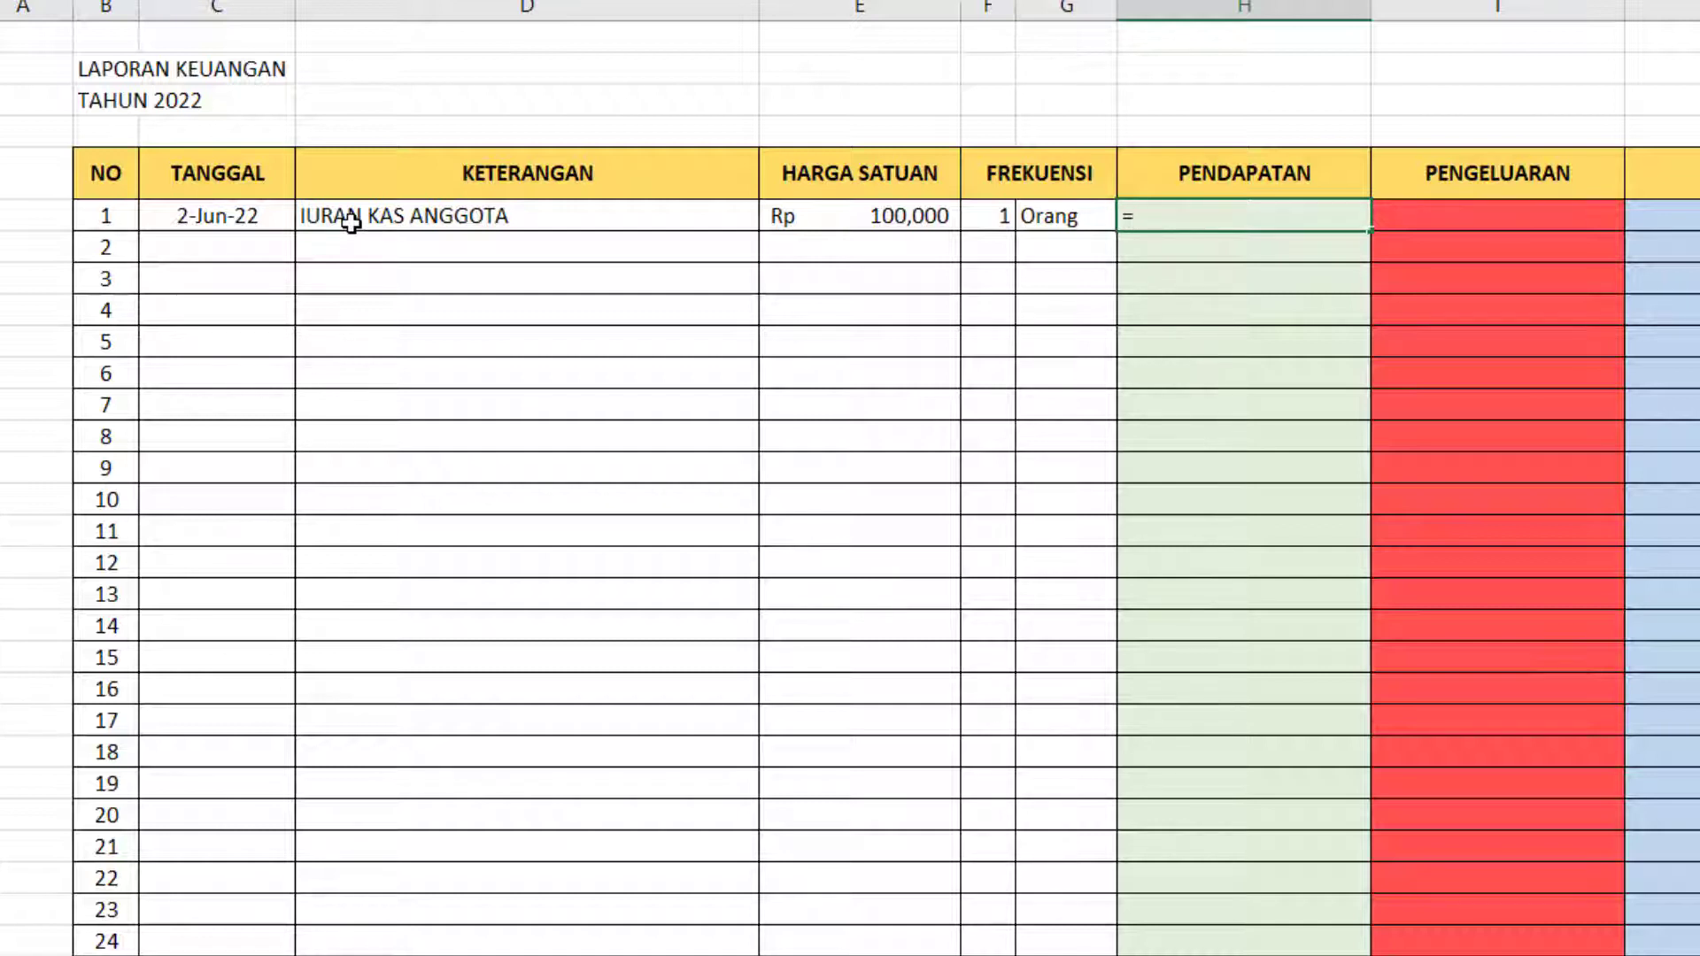
# Enter the formula =F6*E6 in the PENDAPATAN cell H6.
pyautogui.write('=')
pyautogui.press('Left')
pyautogui.press('Left')
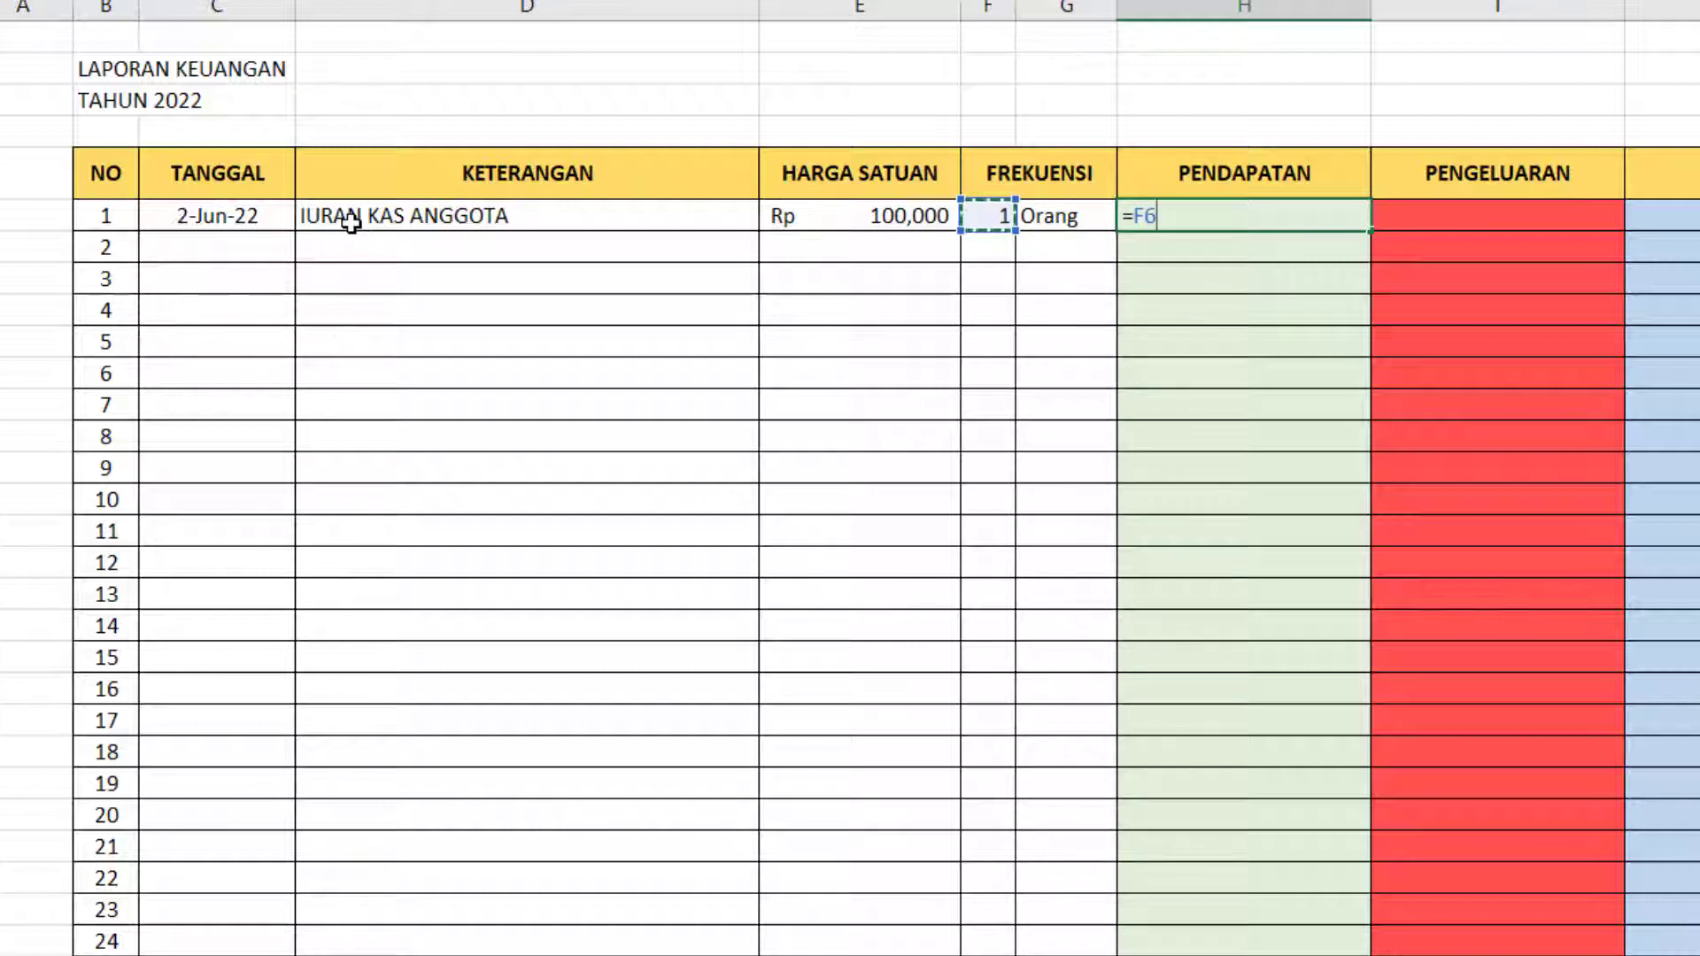
pyautogui.write('*')
pyautogui.press('Left')
pyautogui.press('Left')
pyautogui.press('Left')
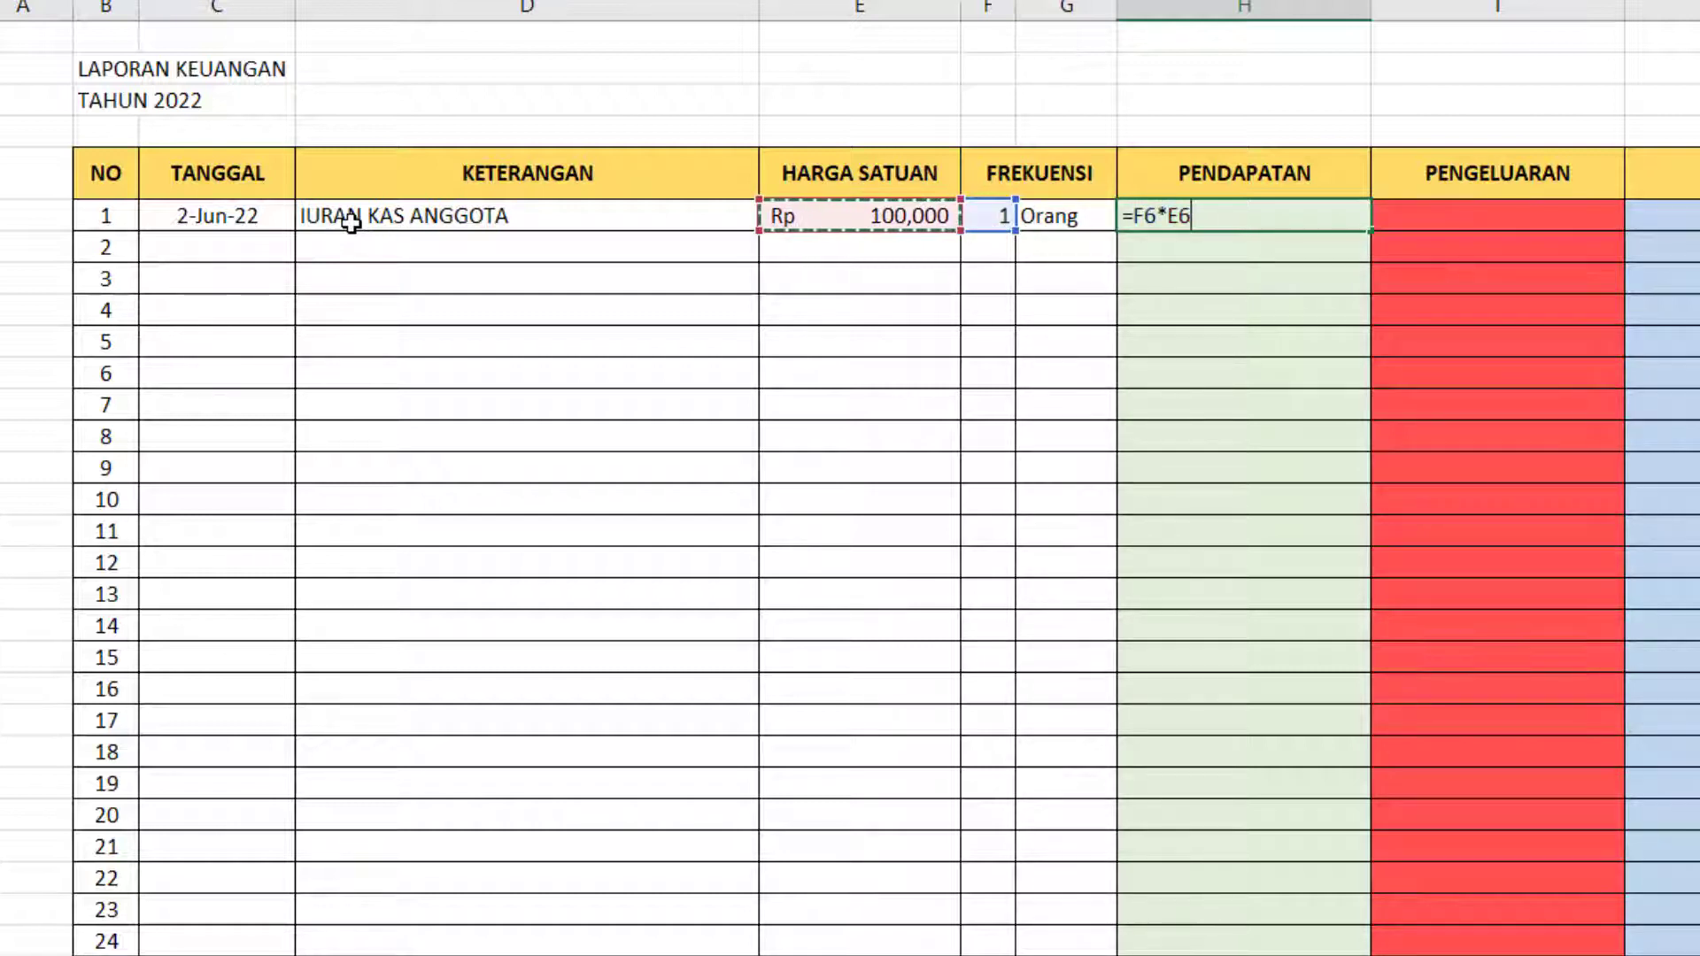
pyautogui.press('Return')
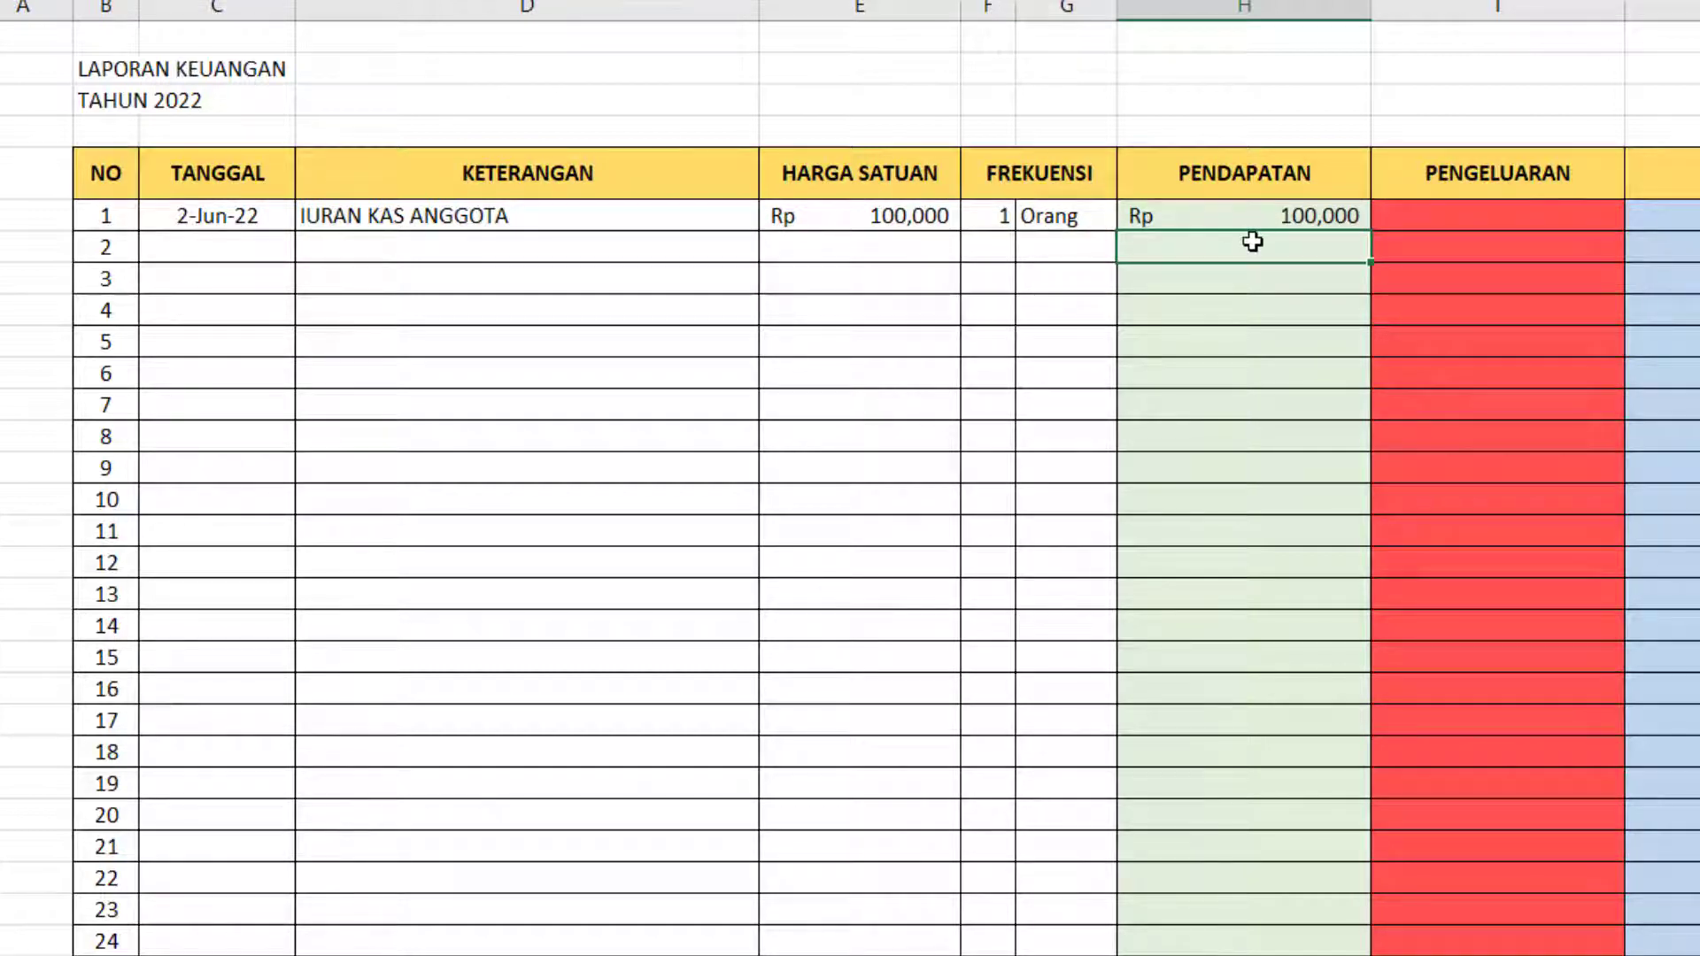
# Copy the PENDAPATAN formula from H6 into H7 and check it against the empty second entry.
pyautogui.click(1309, 219)
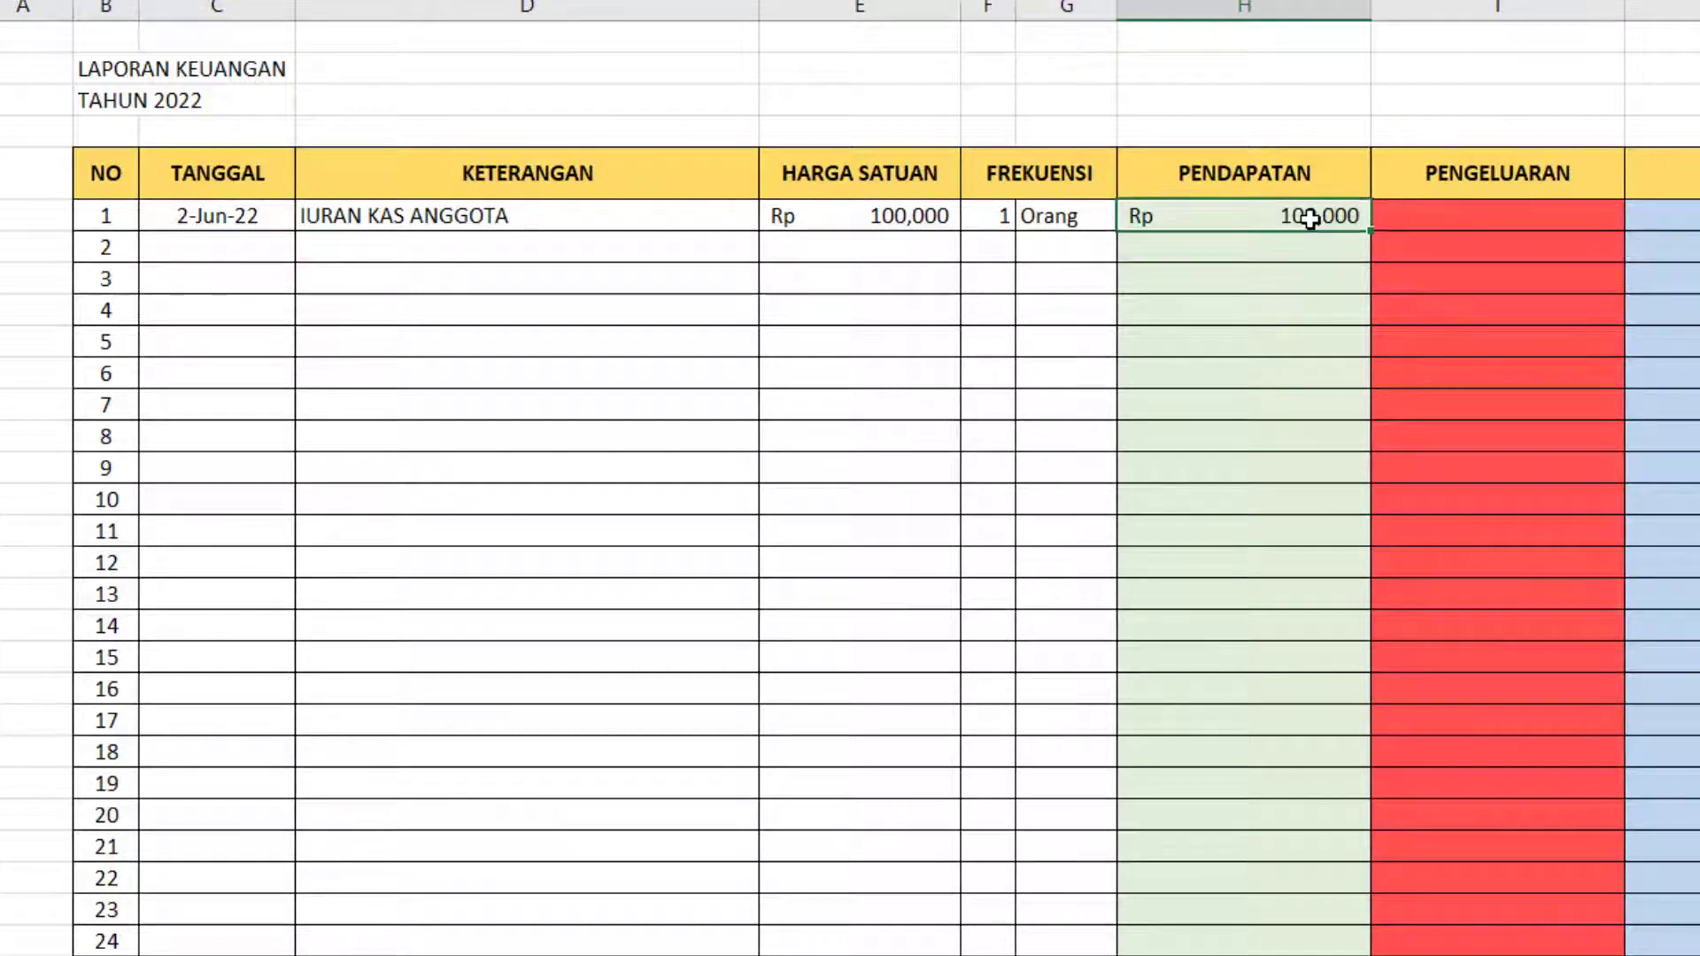
pyautogui.hotkey('ctrl', 'c')
pyautogui.click(1271, 251)
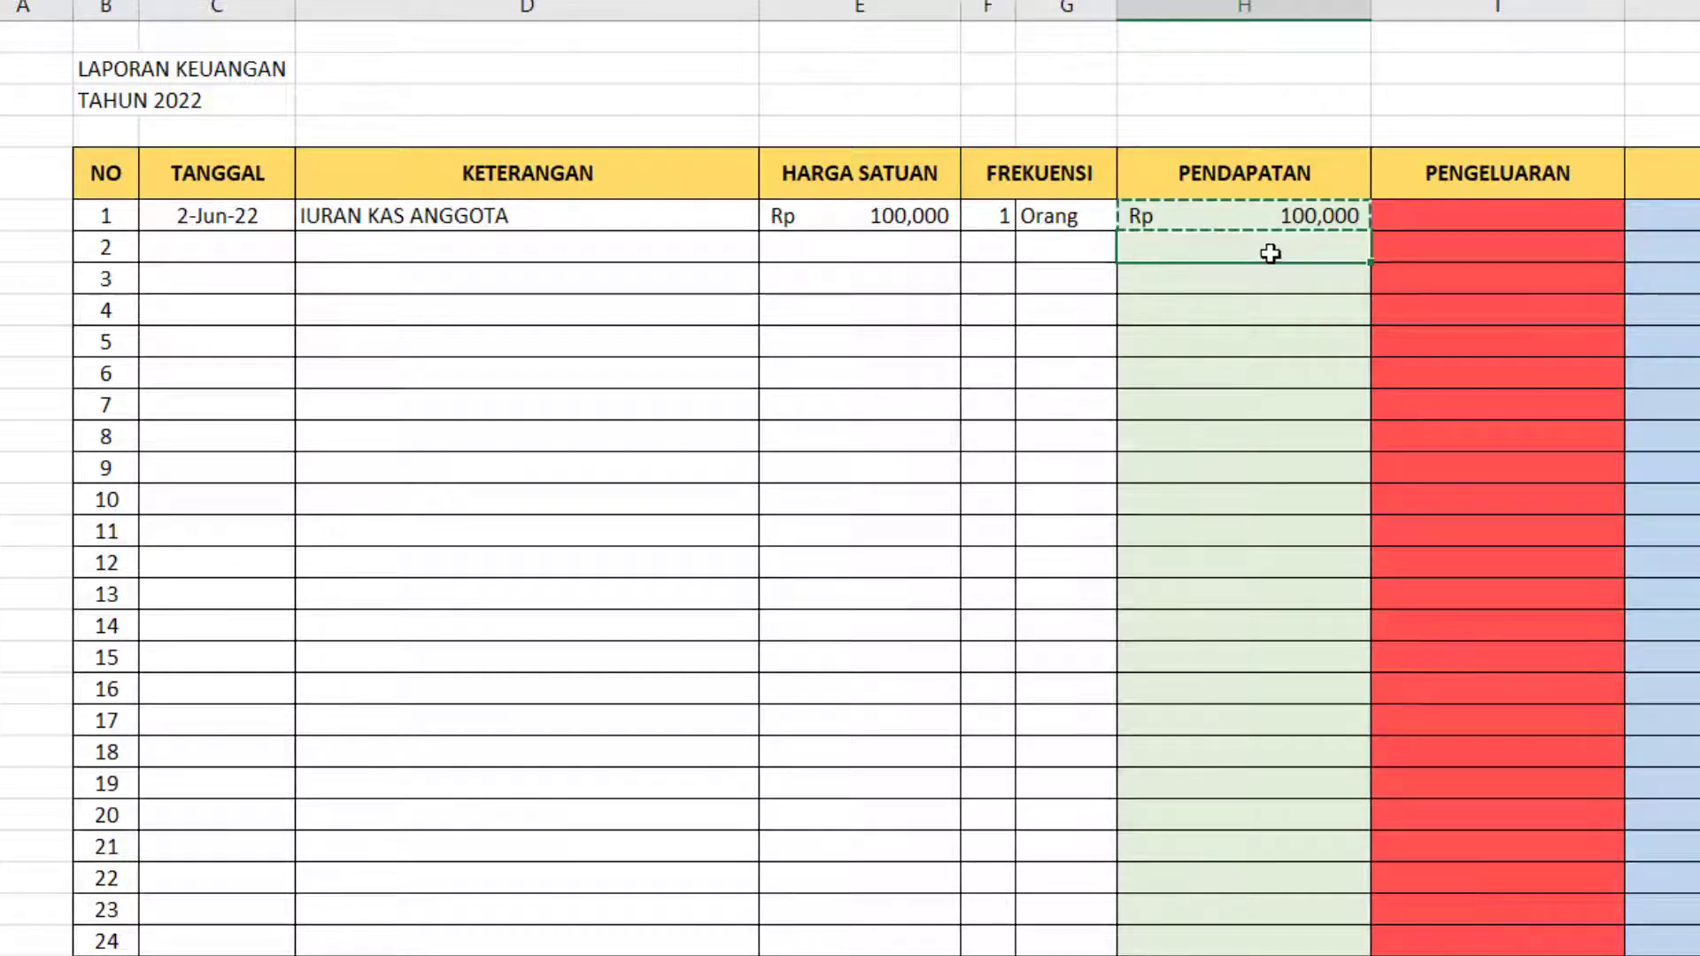
pyautogui.hotkey('ctrl', 'v')
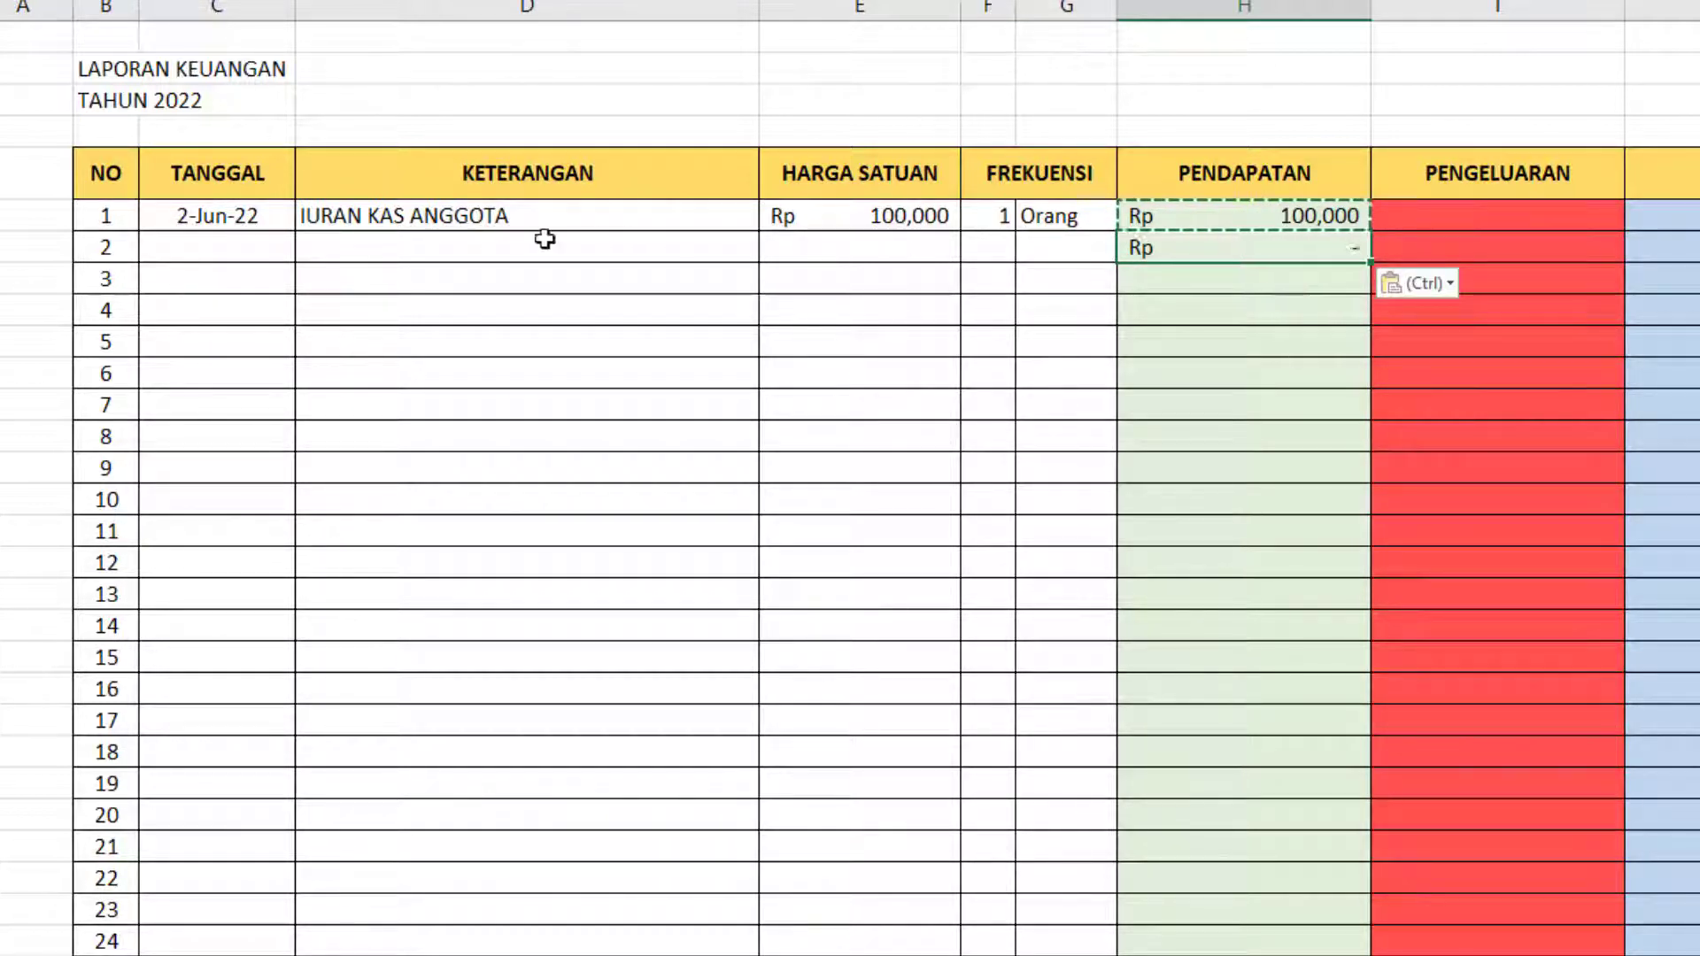
pyautogui.click(408, 250)
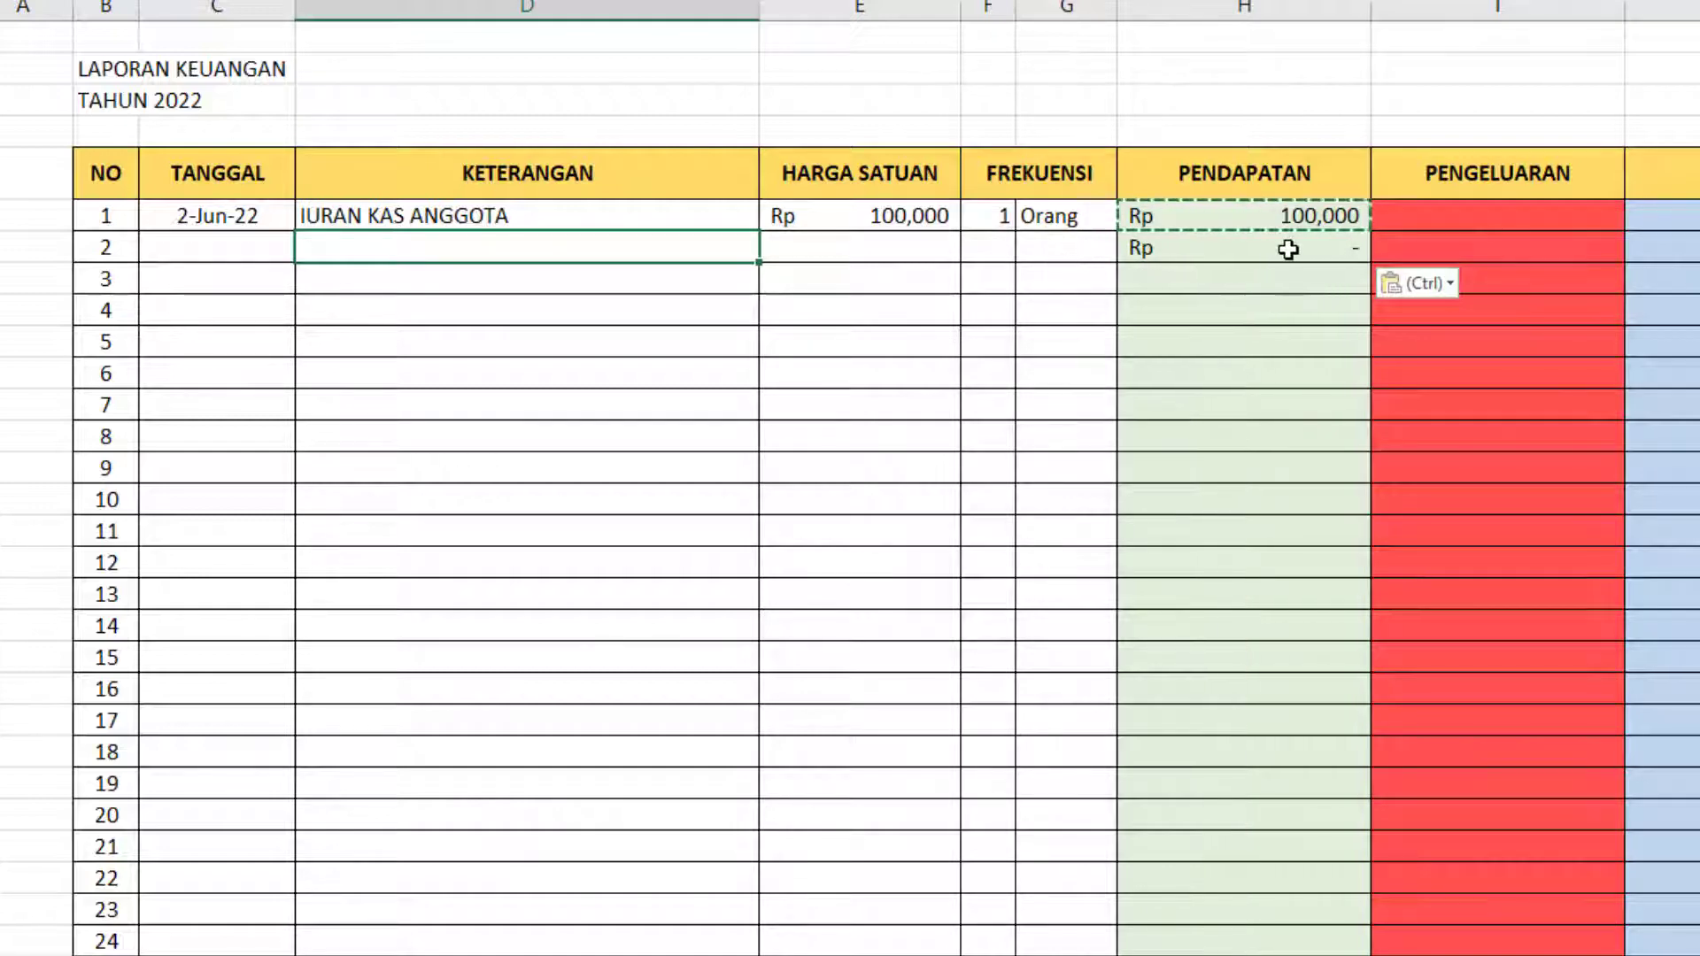
pyautogui.click(1250, 248)
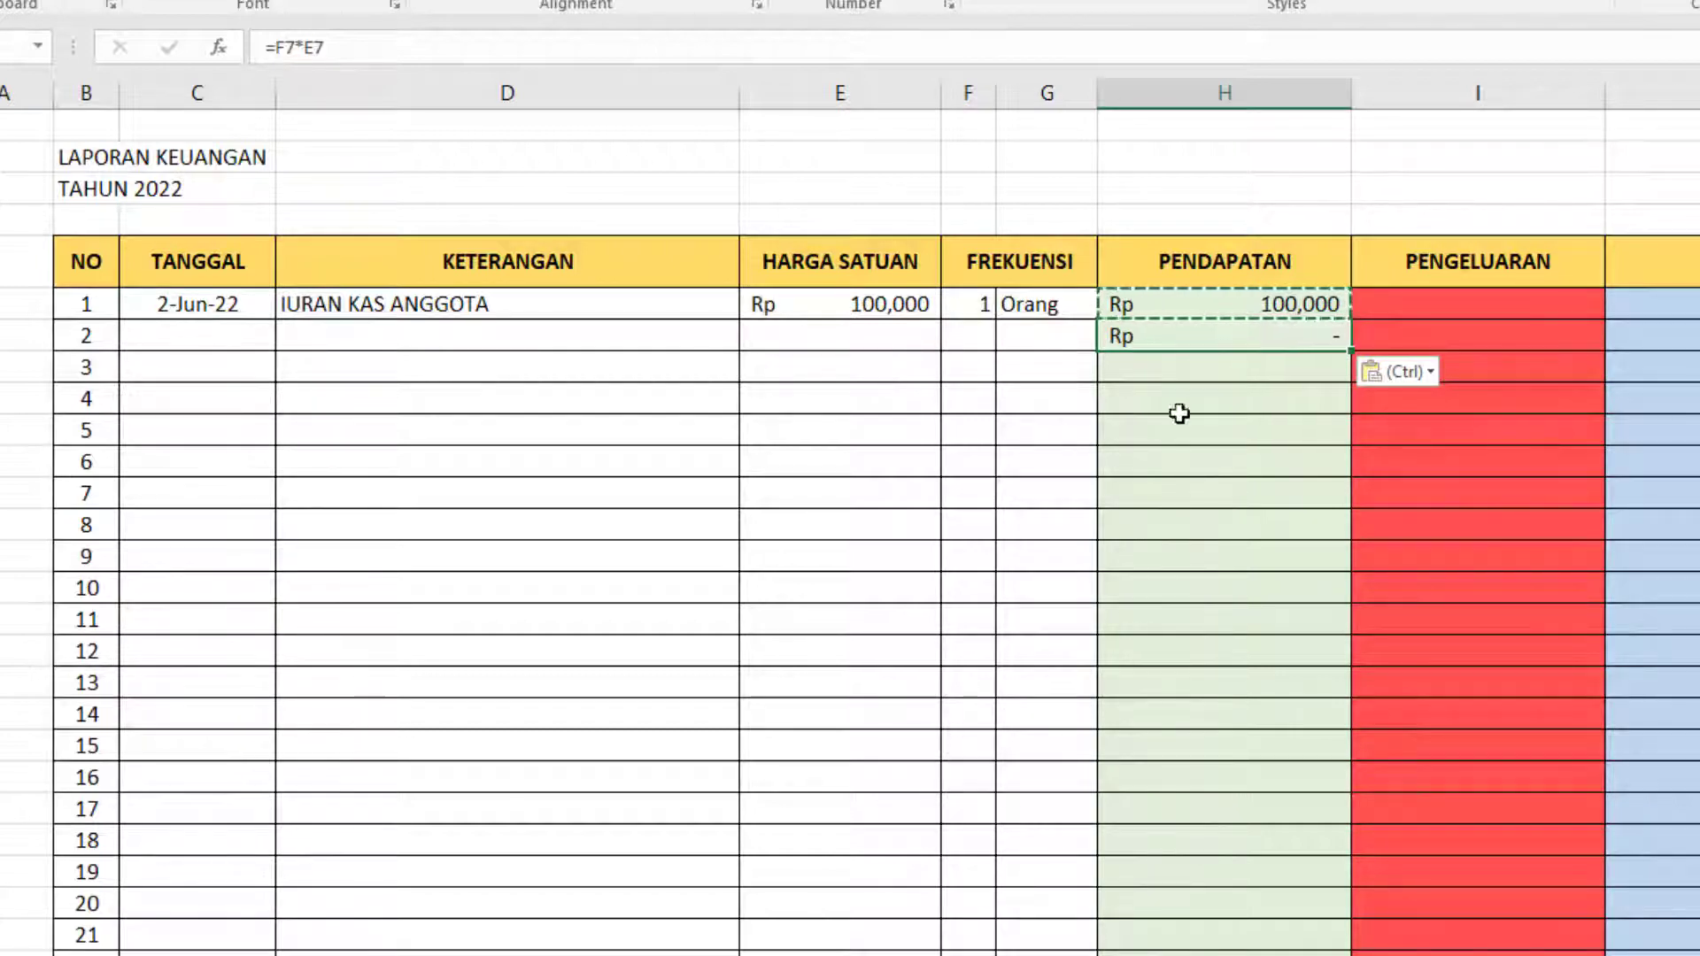
# Change the PENDAPATAN formula in H6 to =IF(D6="","",F6*E6) so it stays blank without a description.
pyautogui.click(1248, 302)
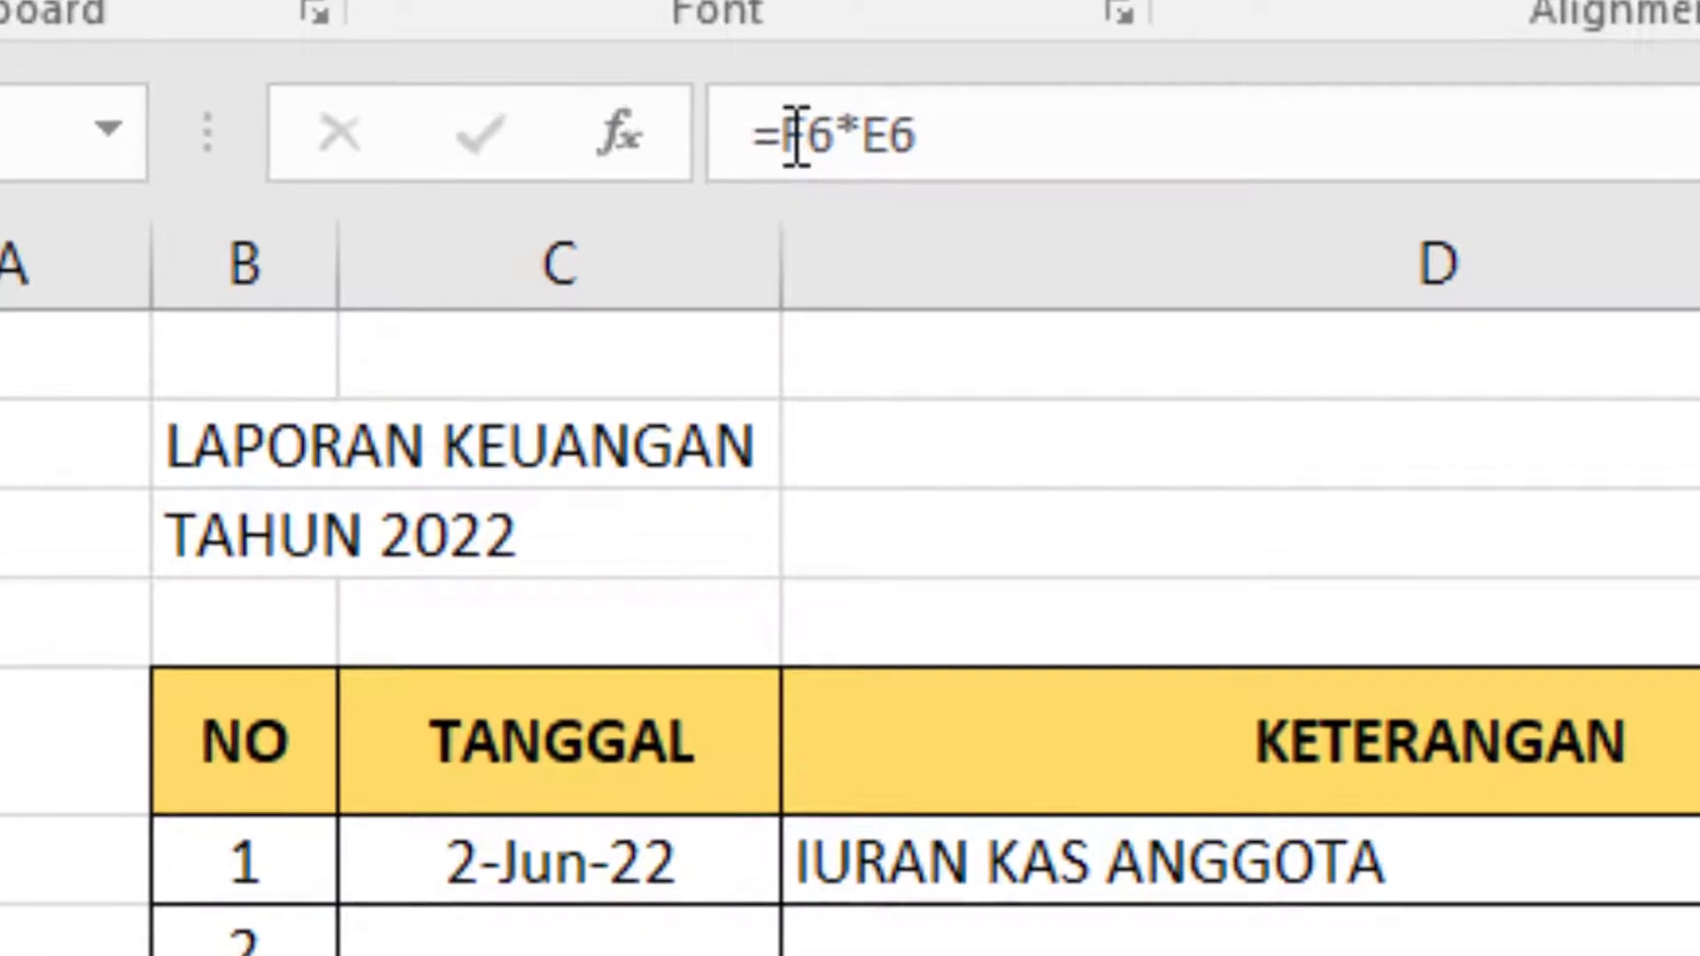
pyautogui.click(277, 47)
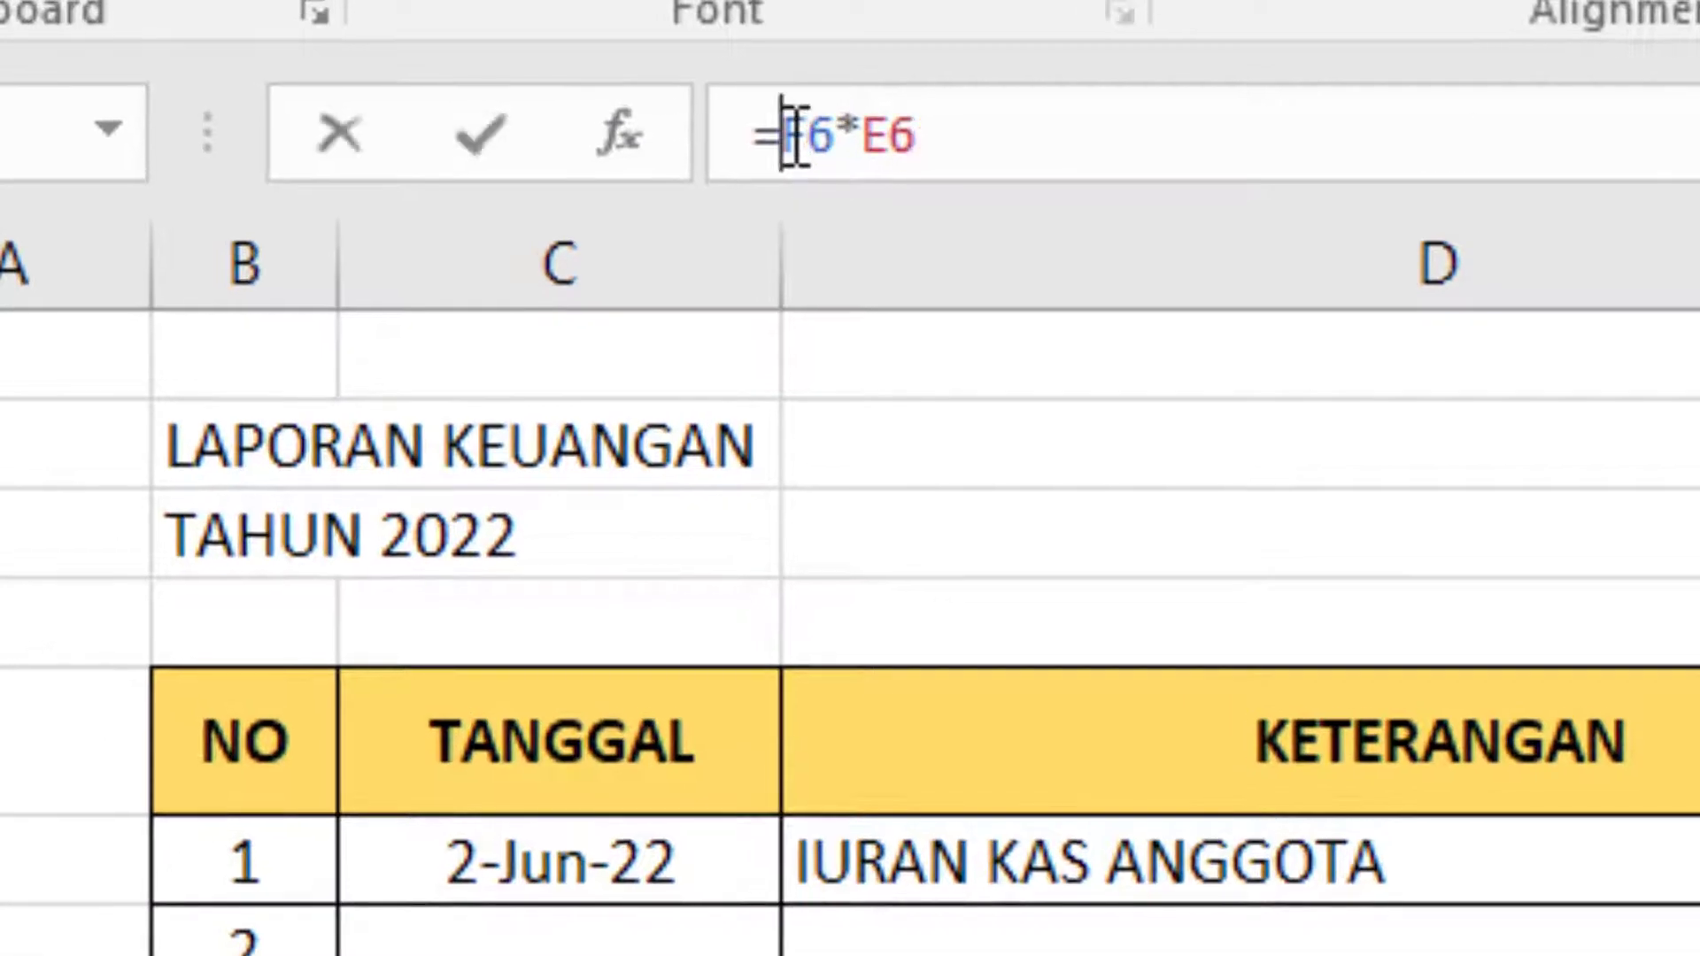
pyautogui.write('I')
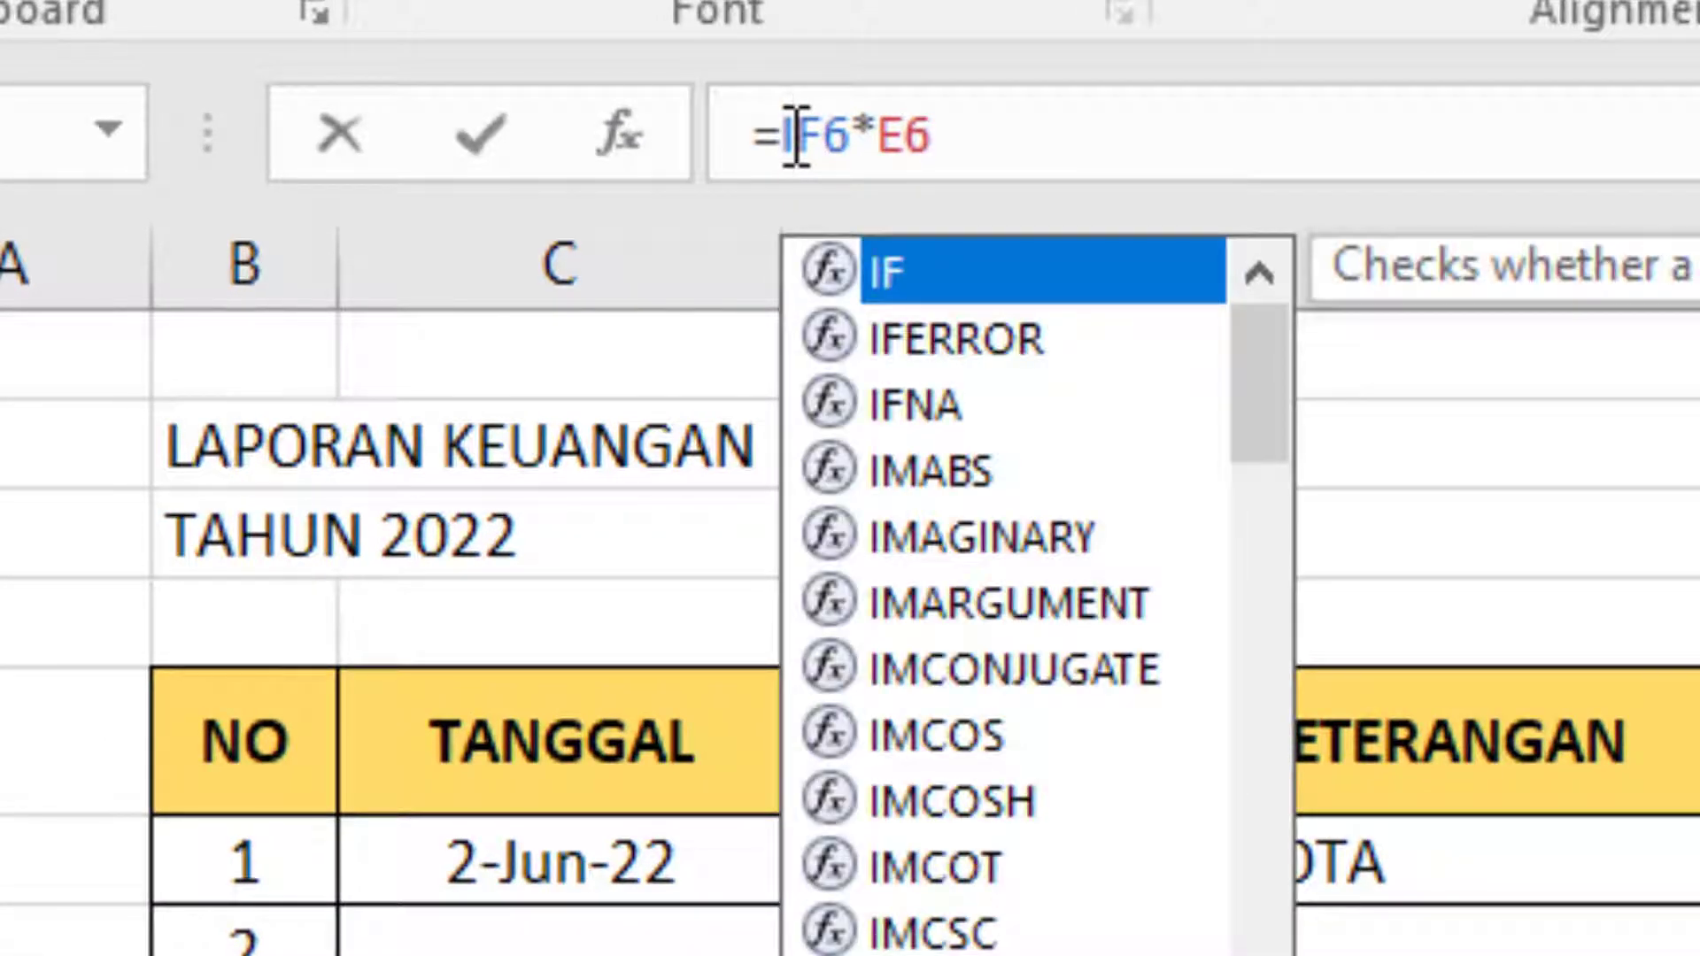
pyautogui.write('F(')
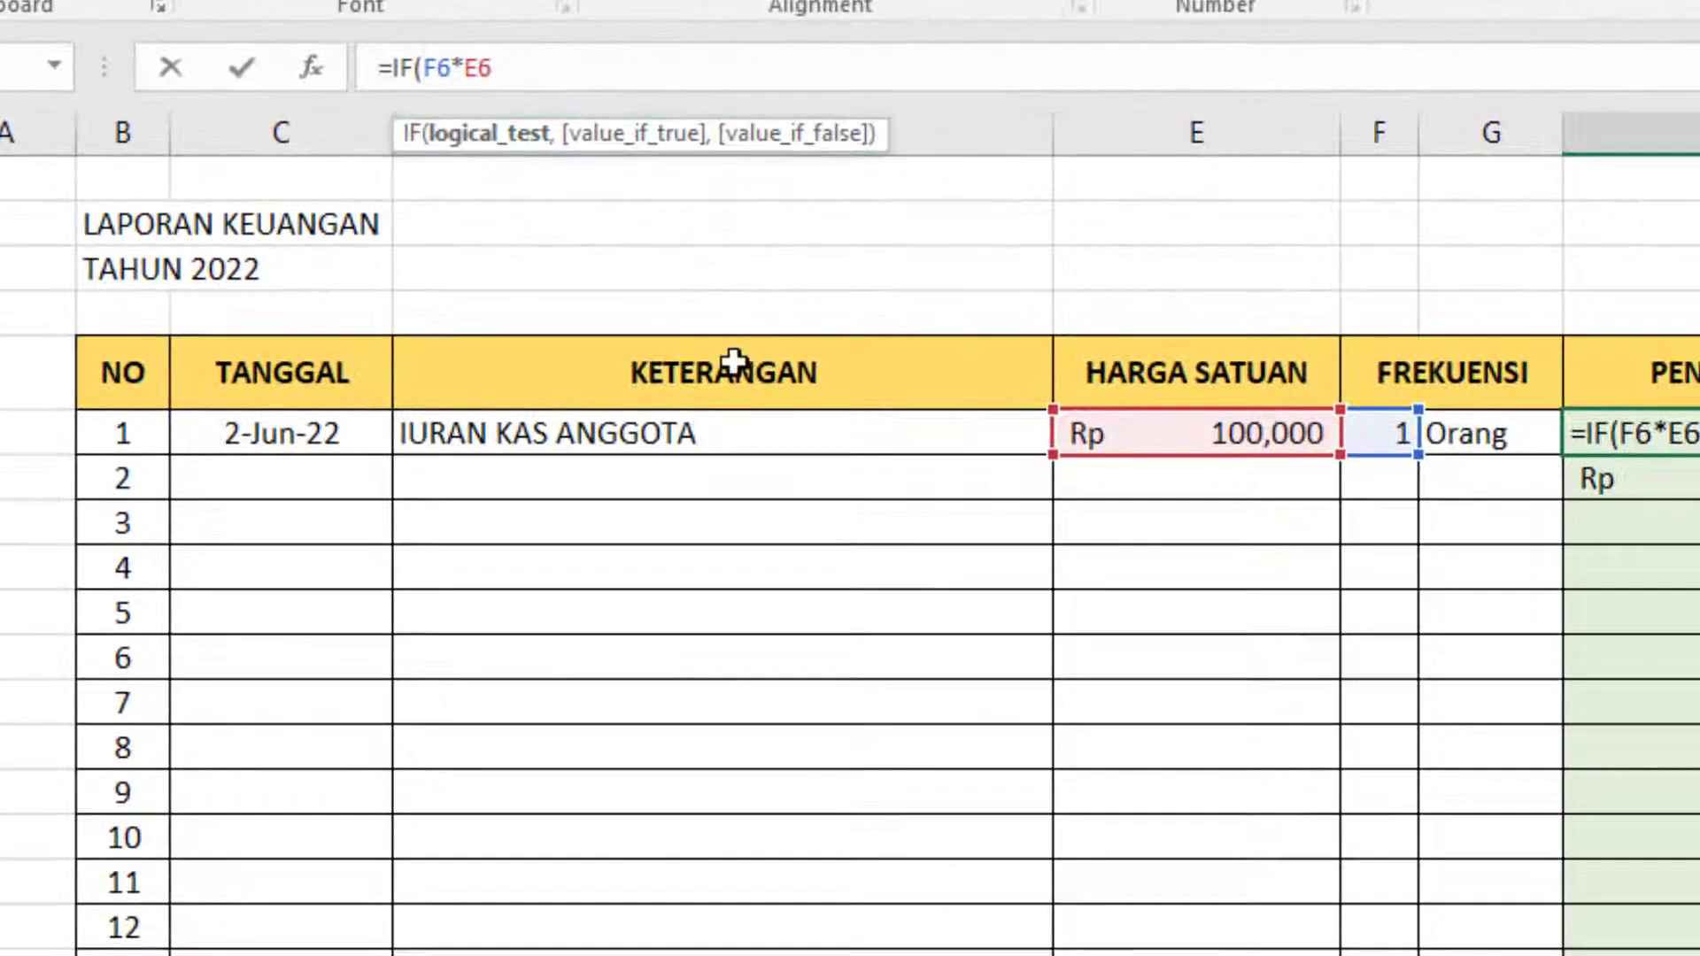
pyautogui.click(708, 431)
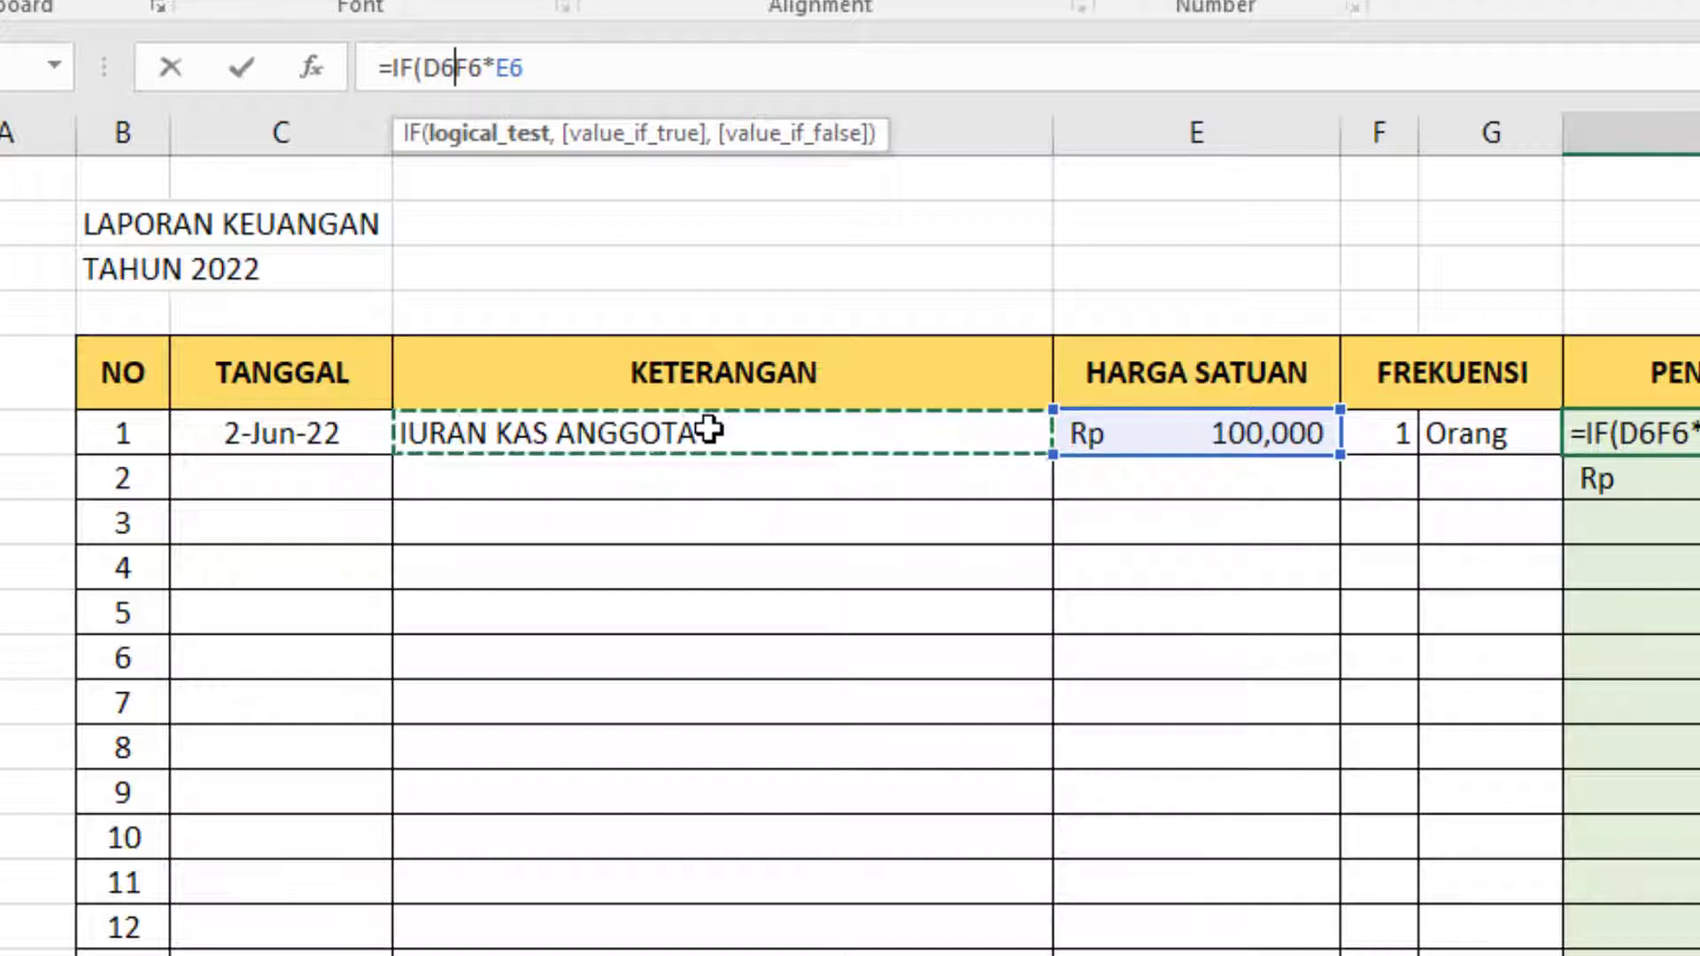
pyautogui.write('="",')
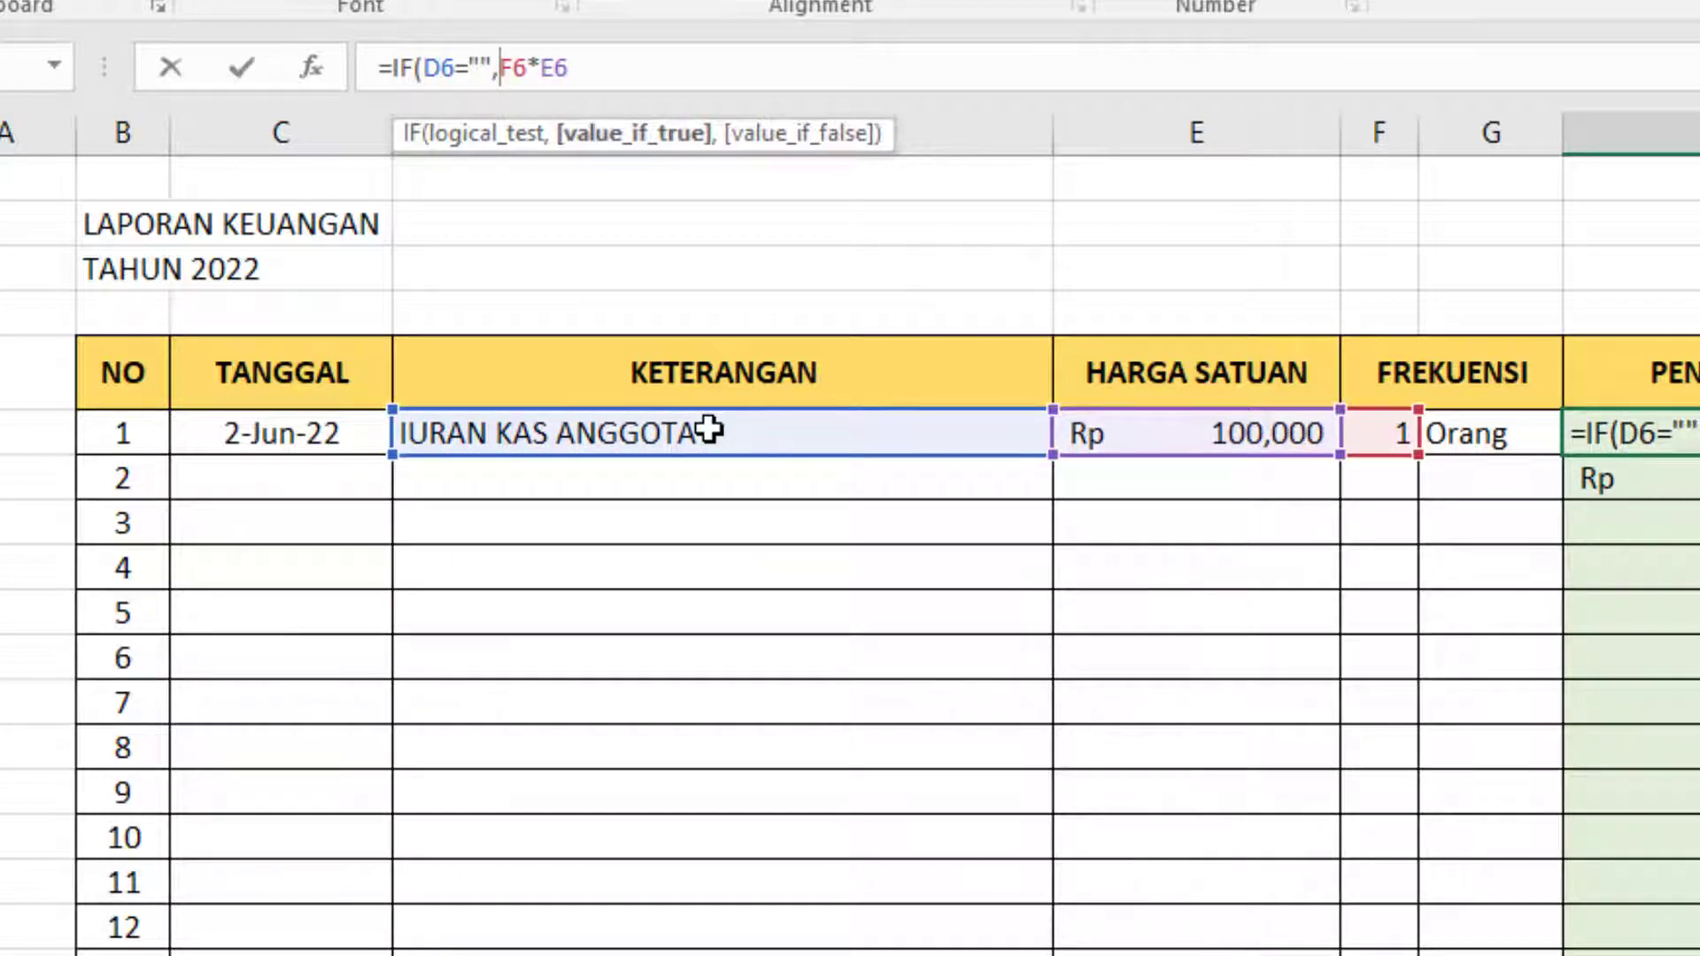
pyautogui.write('""')
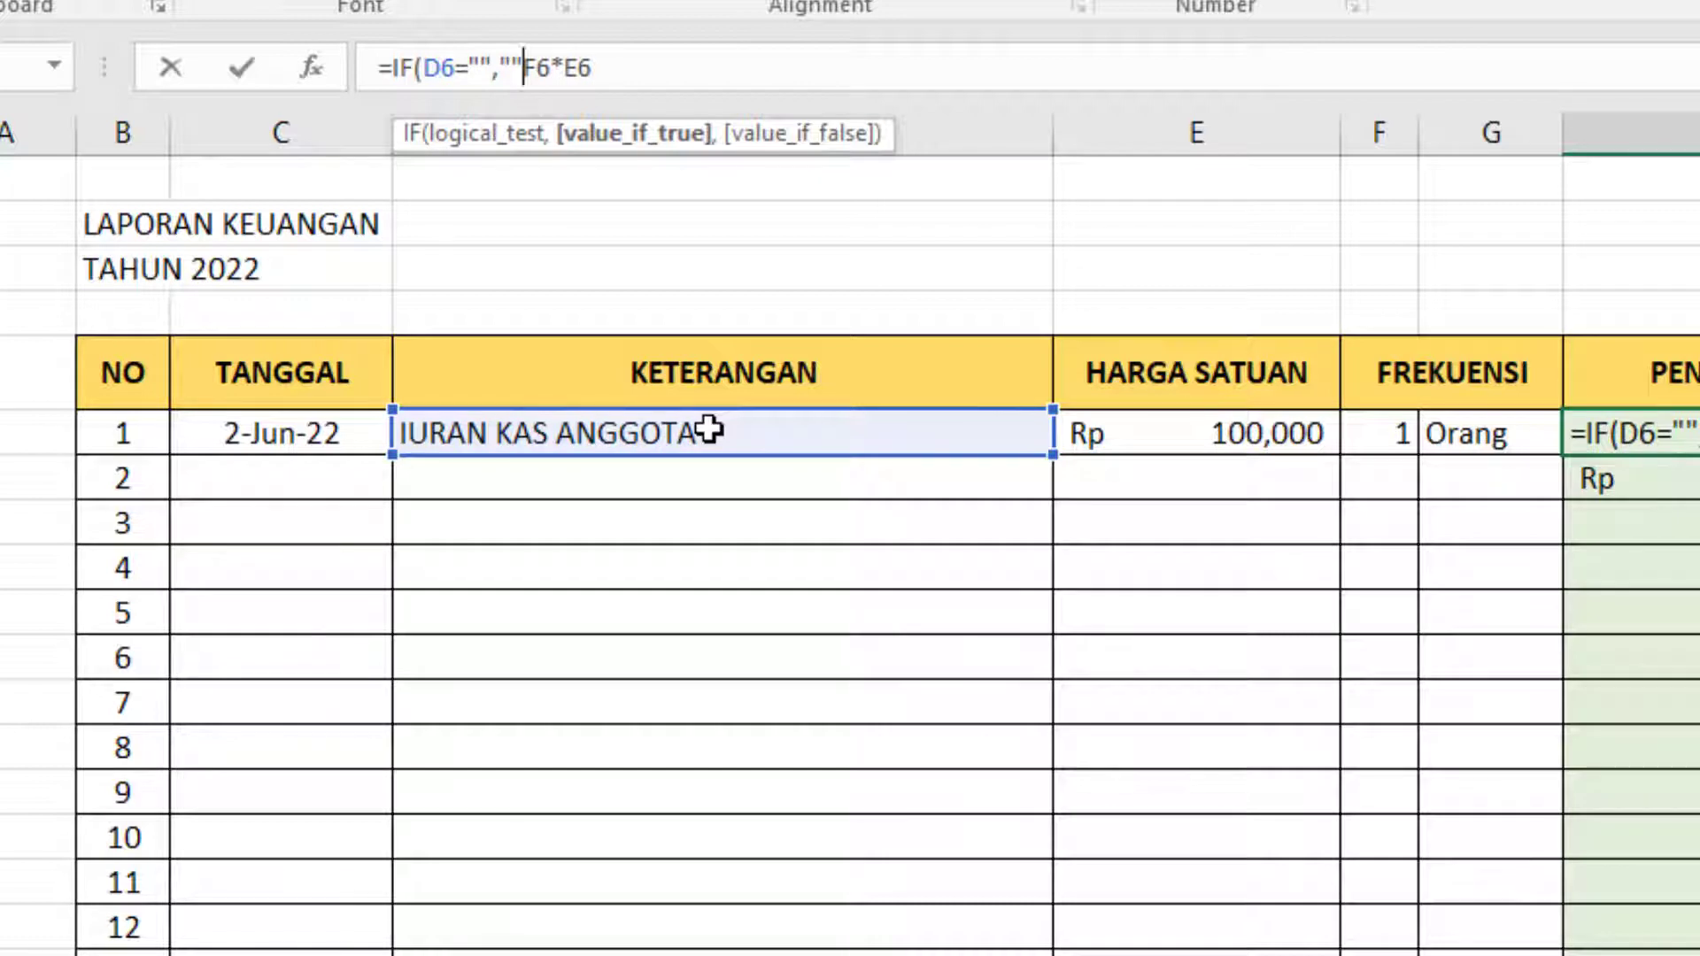
pyautogui.write(',')
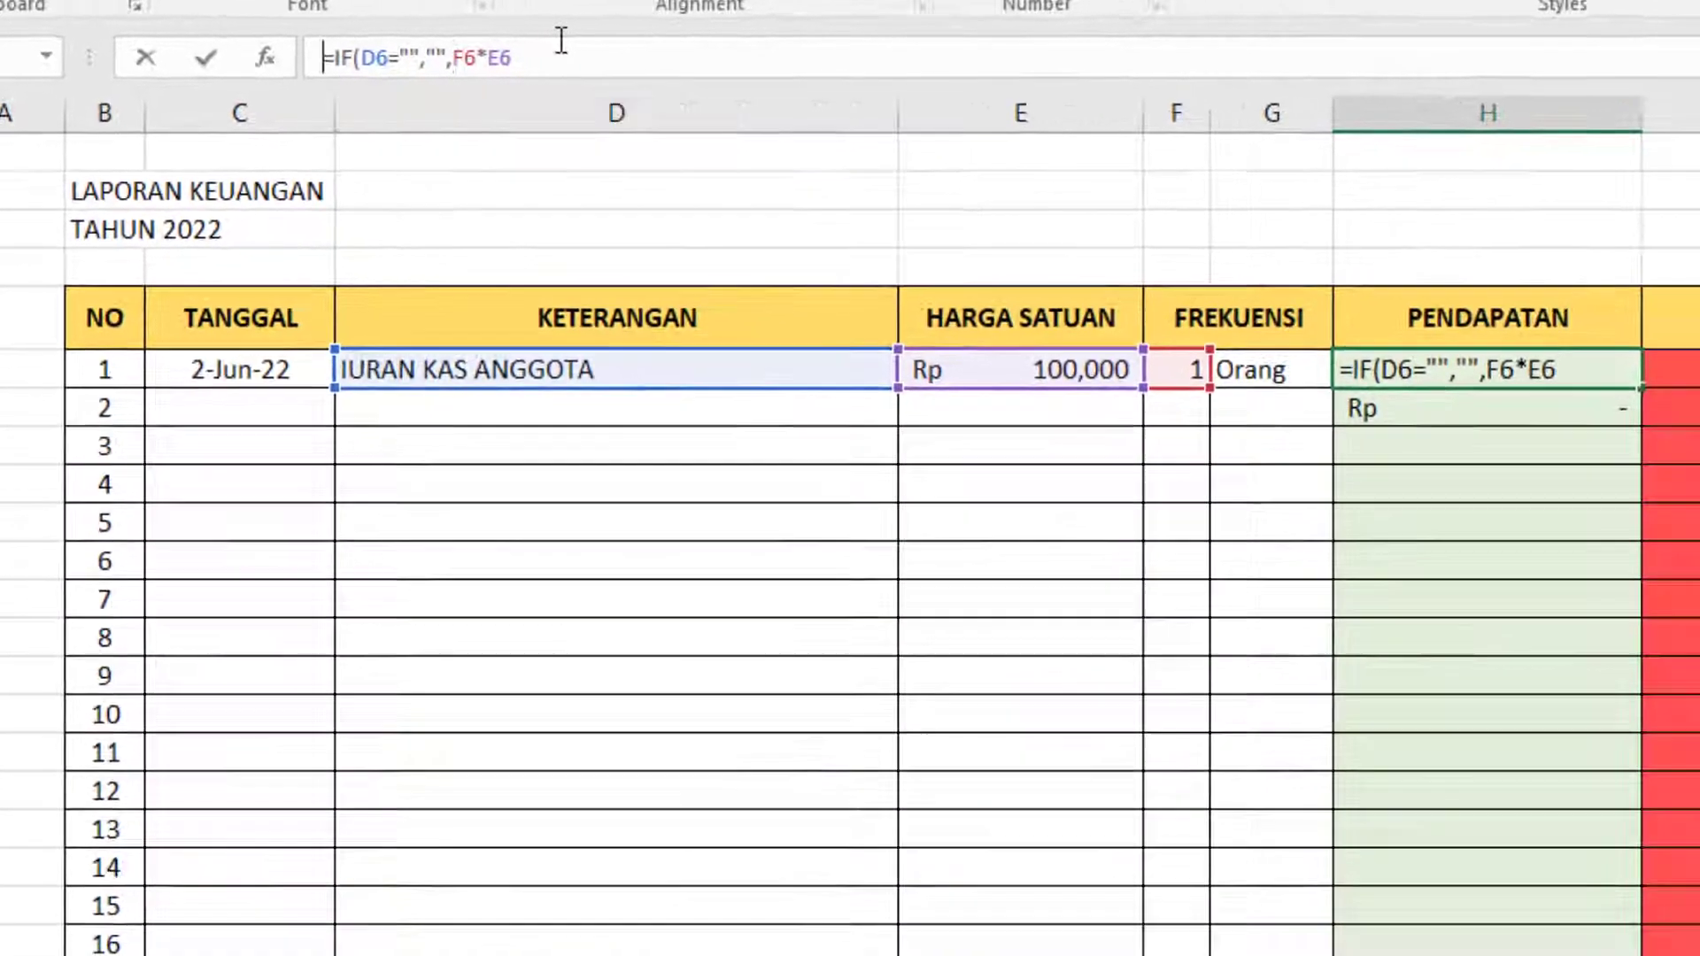
pyautogui.click(649, 69)
pyautogui.write(')')
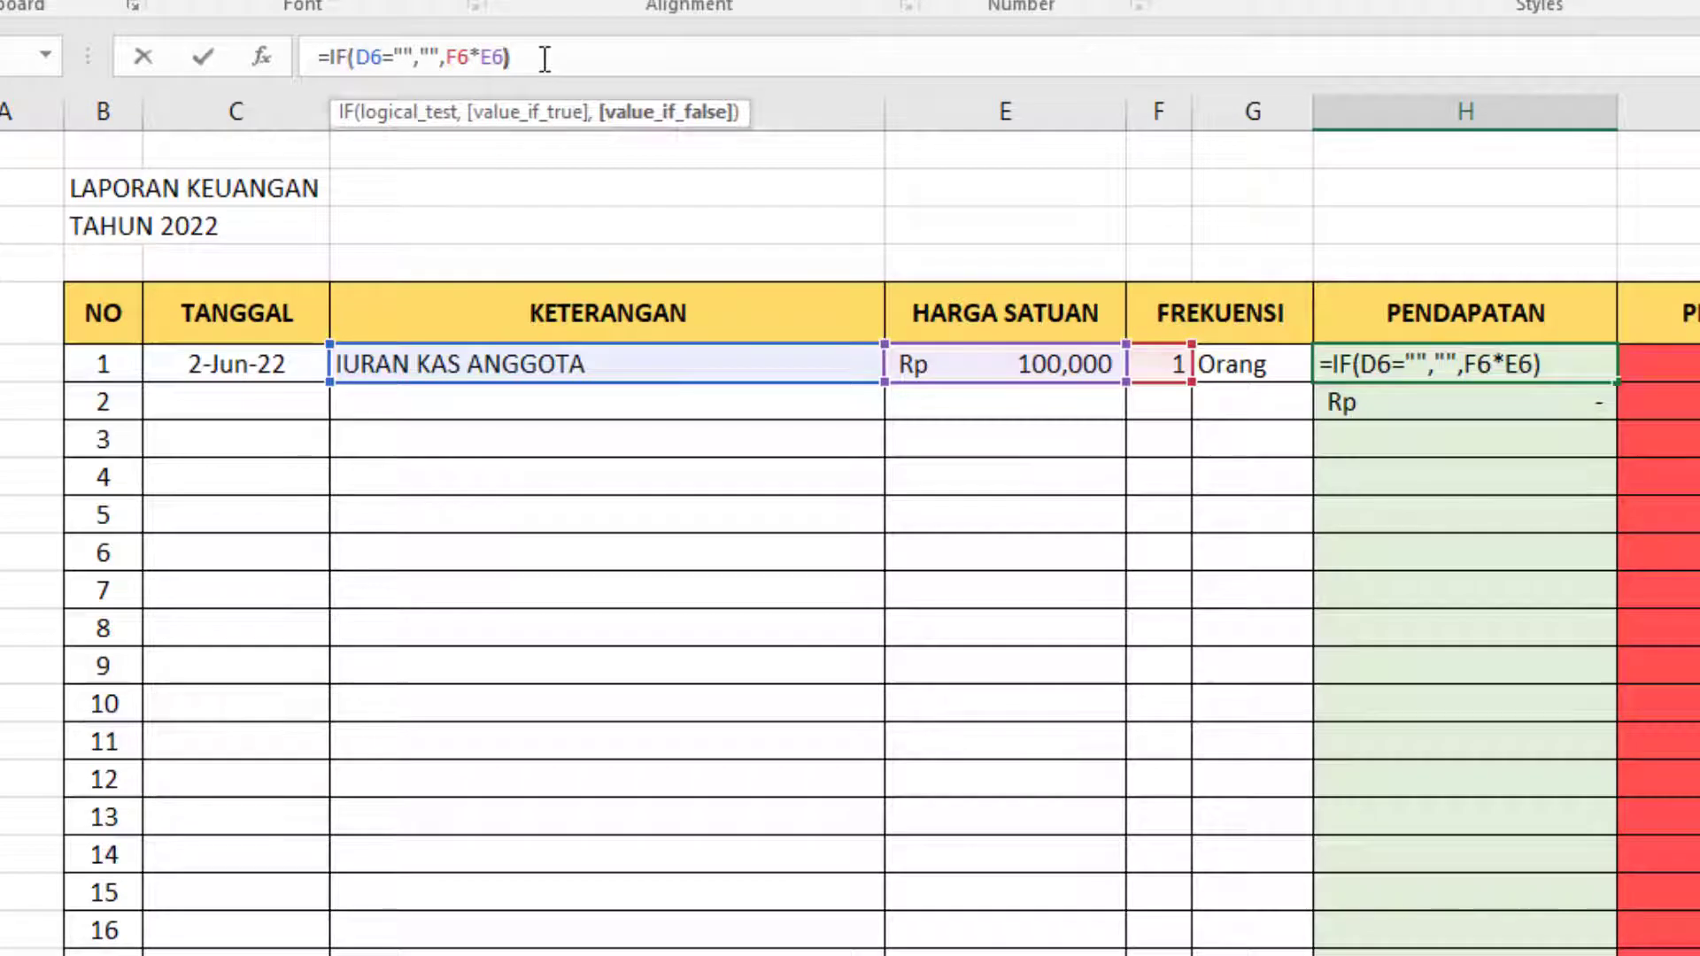
pyautogui.press('Return')
# Copy the conditional PENDAPATAN formula from H6 into H7 and check it against the empty second entry.
pyautogui.press('Up')
pyautogui.hotkey('ctrl', 'c')
pyautogui.press('Down')
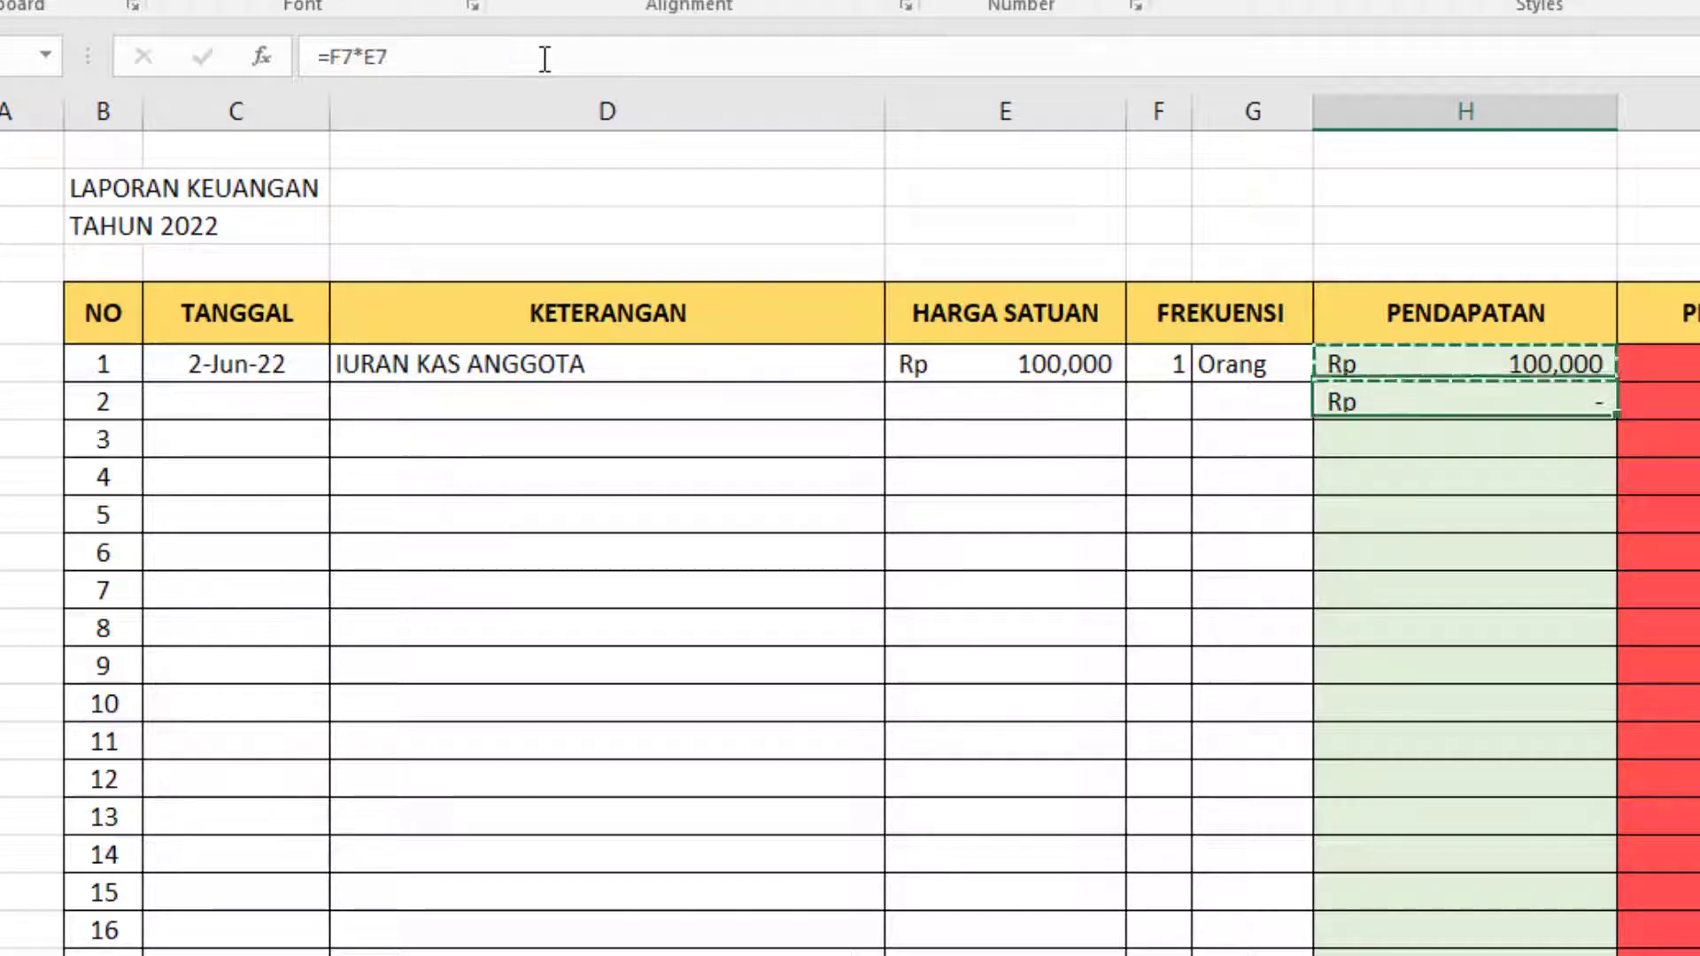
pyautogui.hotkey('ctrl', 'v')
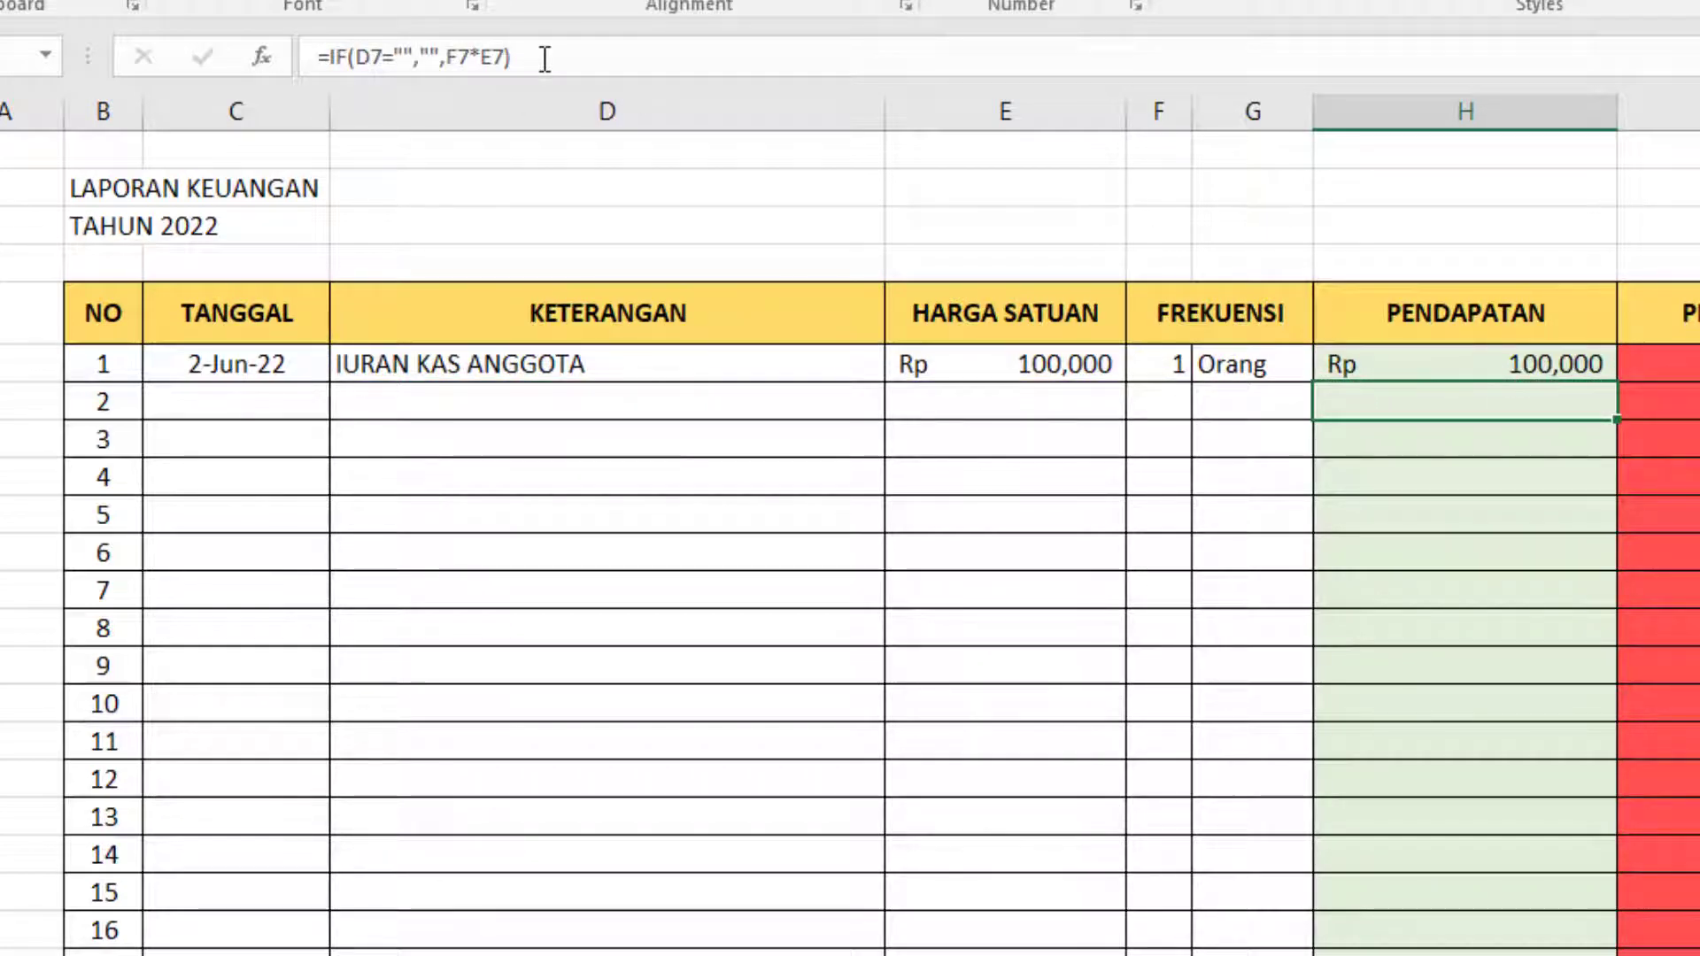
pyautogui.hotkey('ctrl', 'c')
pyautogui.press('Up')
pyautogui.press('Right')
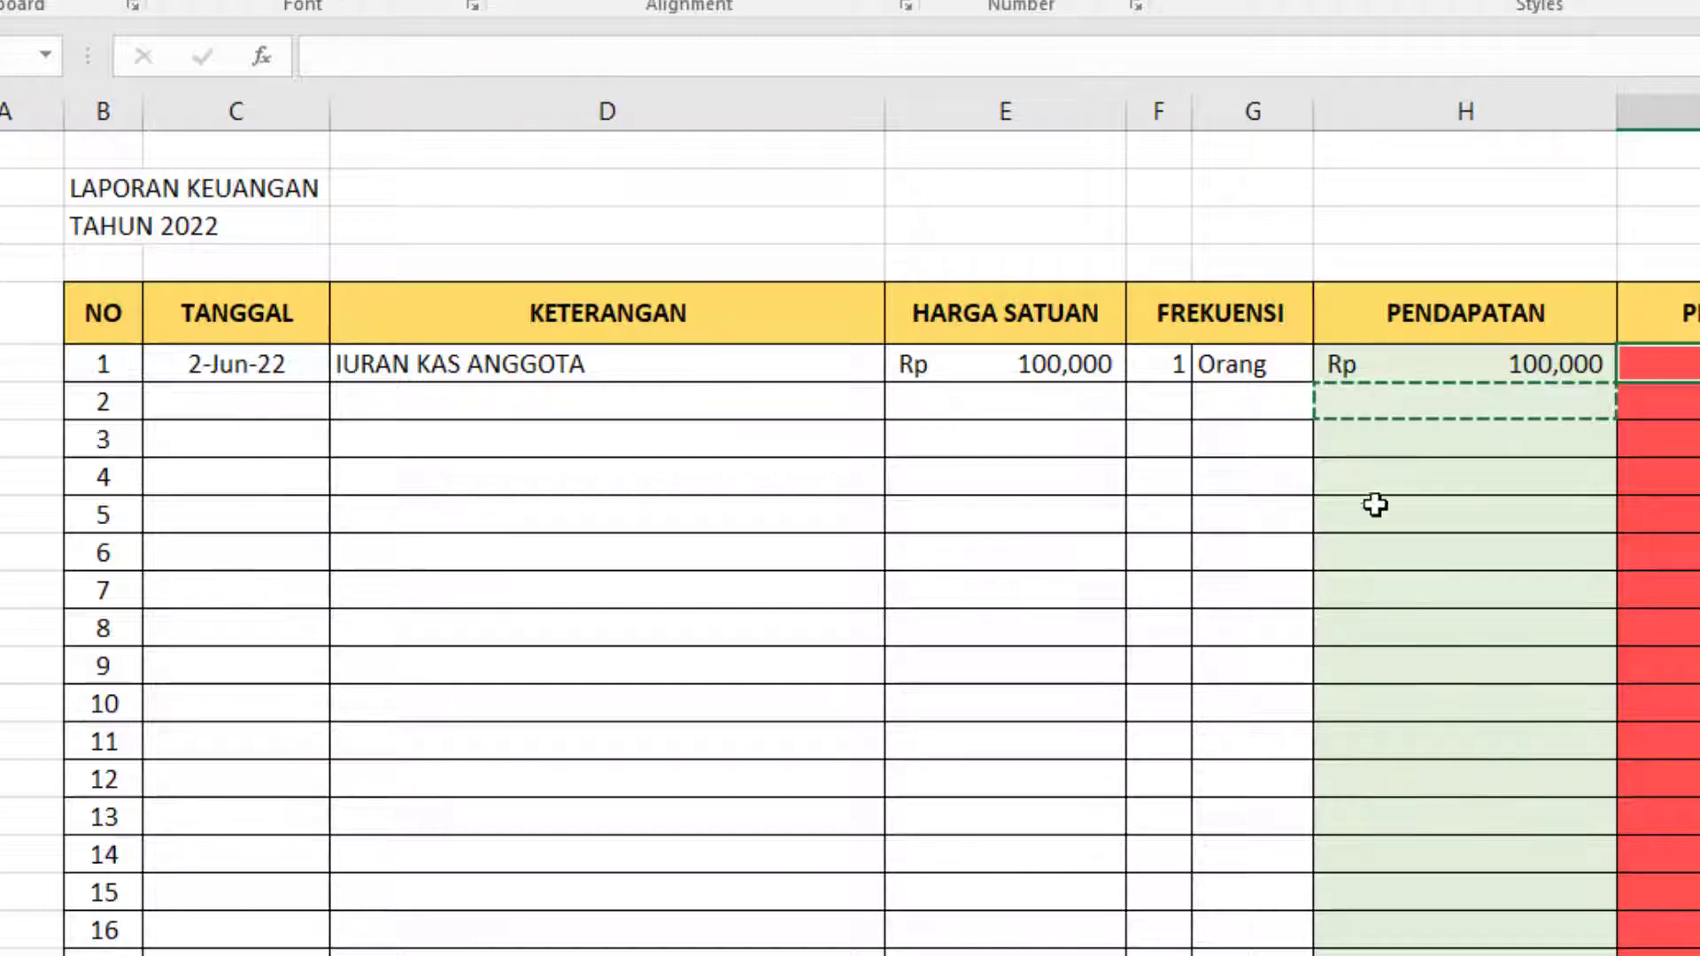
pyautogui.click(1372, 616)
pyautogui.press('Escape')
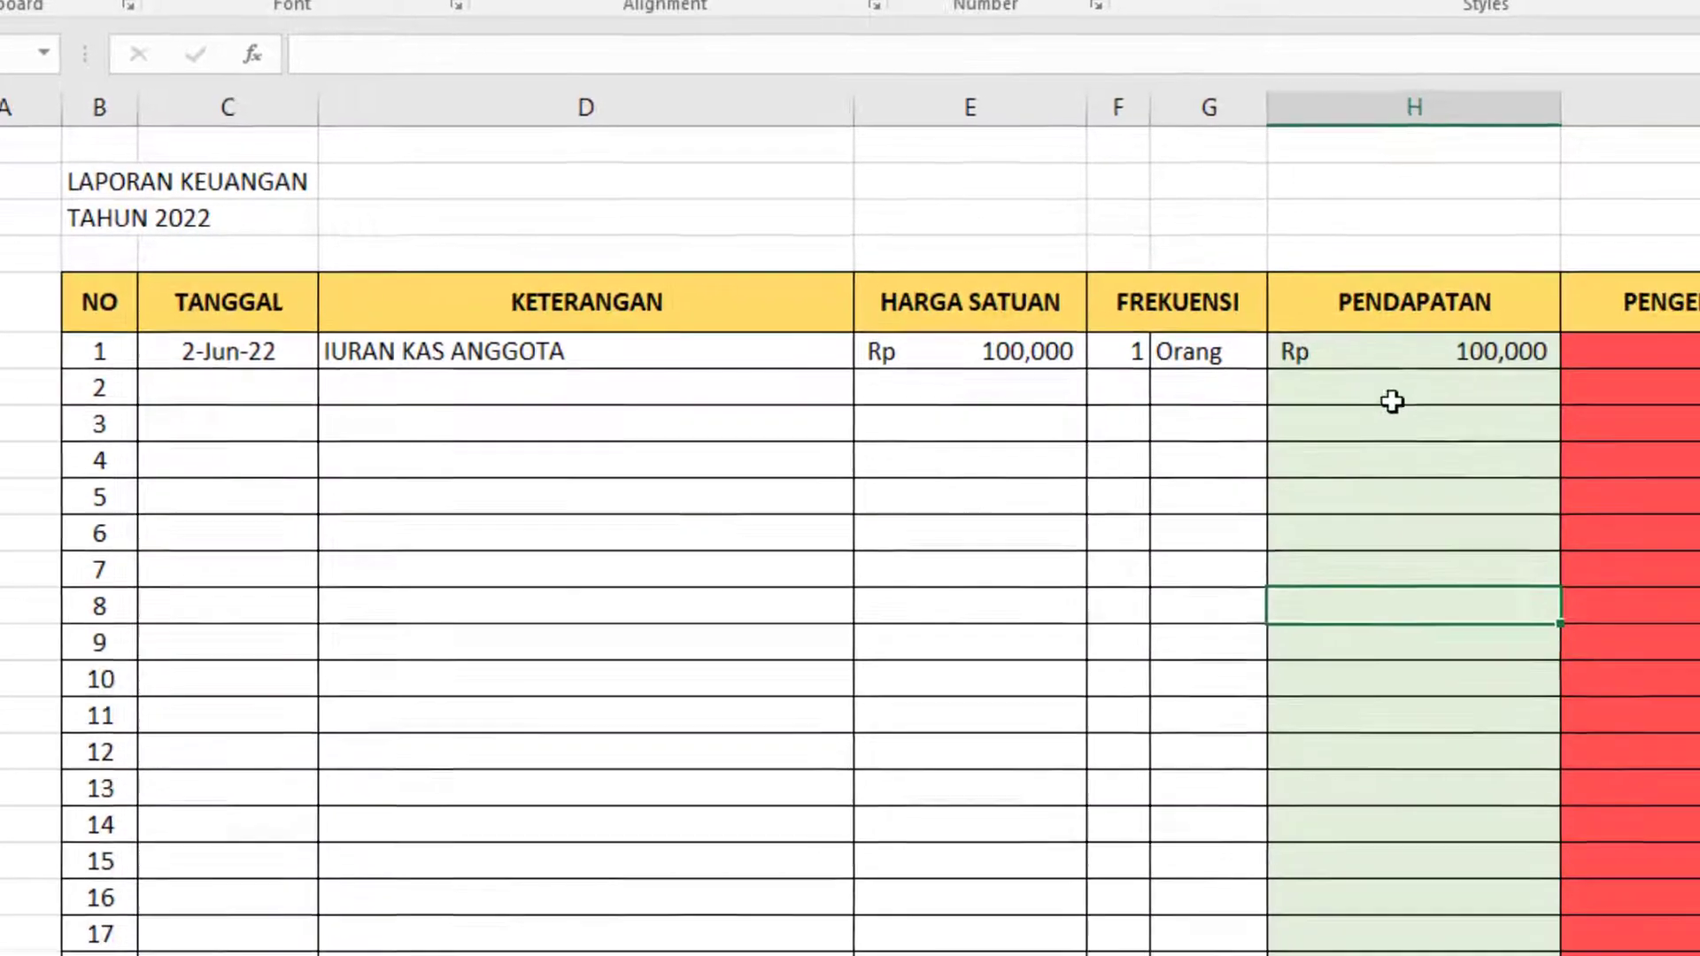
pyautogui.click(1475, 399)
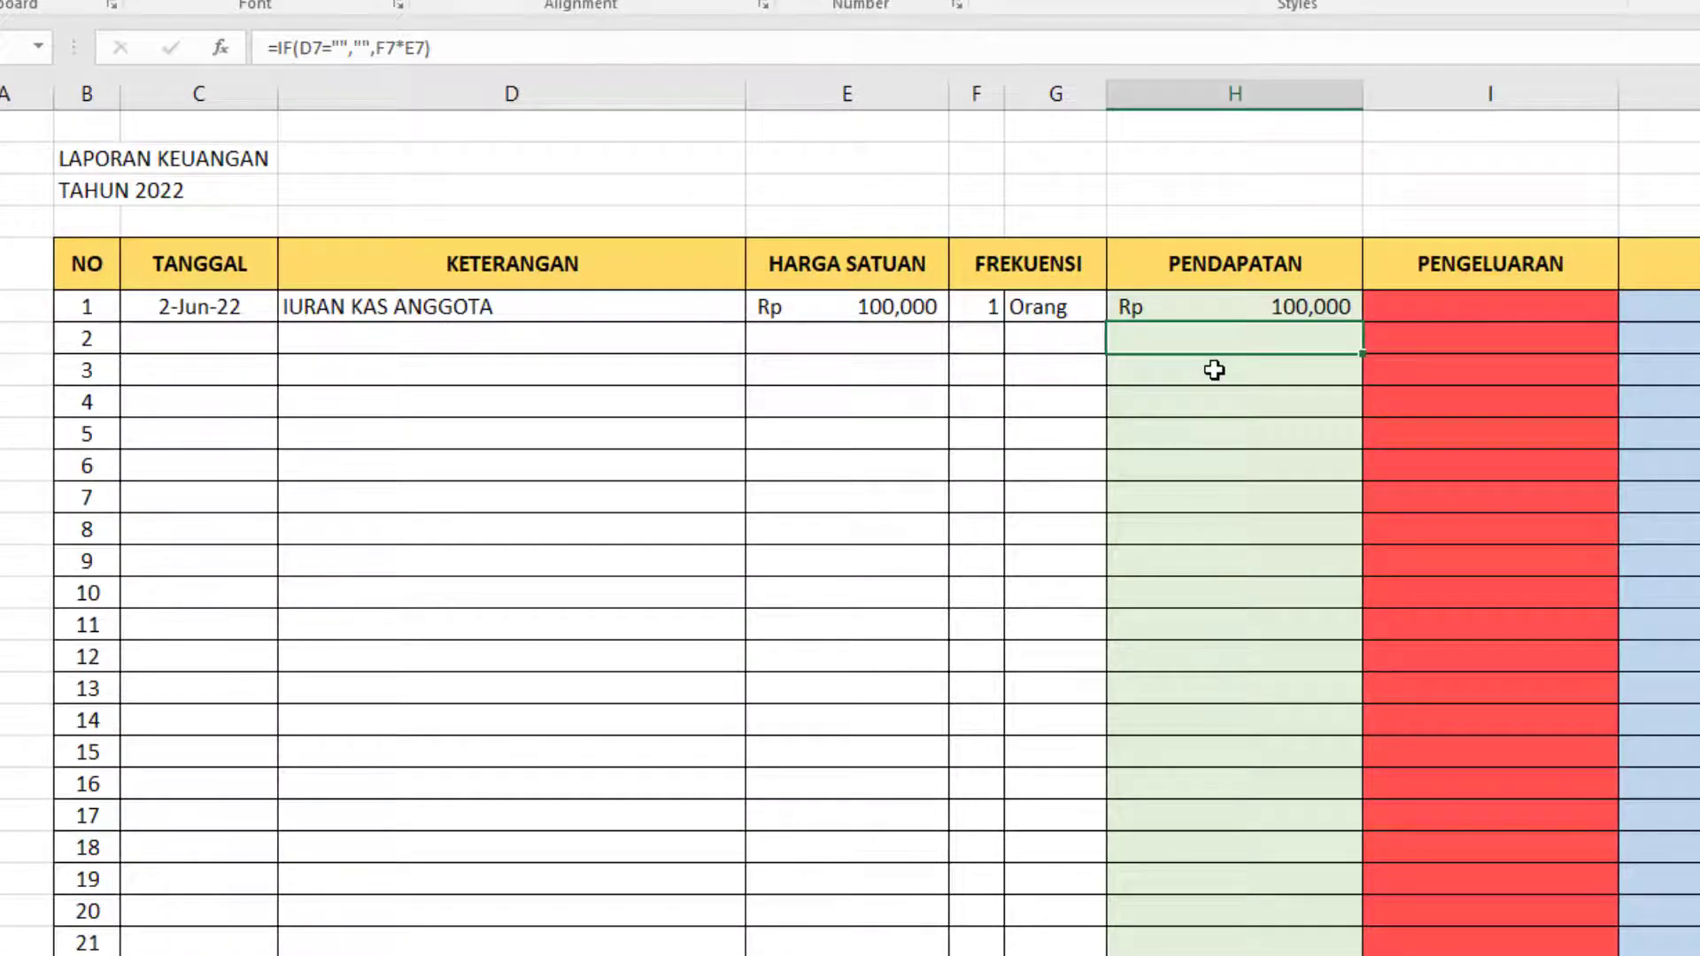
# Enter the formula =IF(D6="","",E6*F6) in the PENGELUARAN cell I6 and compare it with the PENDAPATAN cell H6.
pyautogui.press('Right')
pyautogui.press('Up')
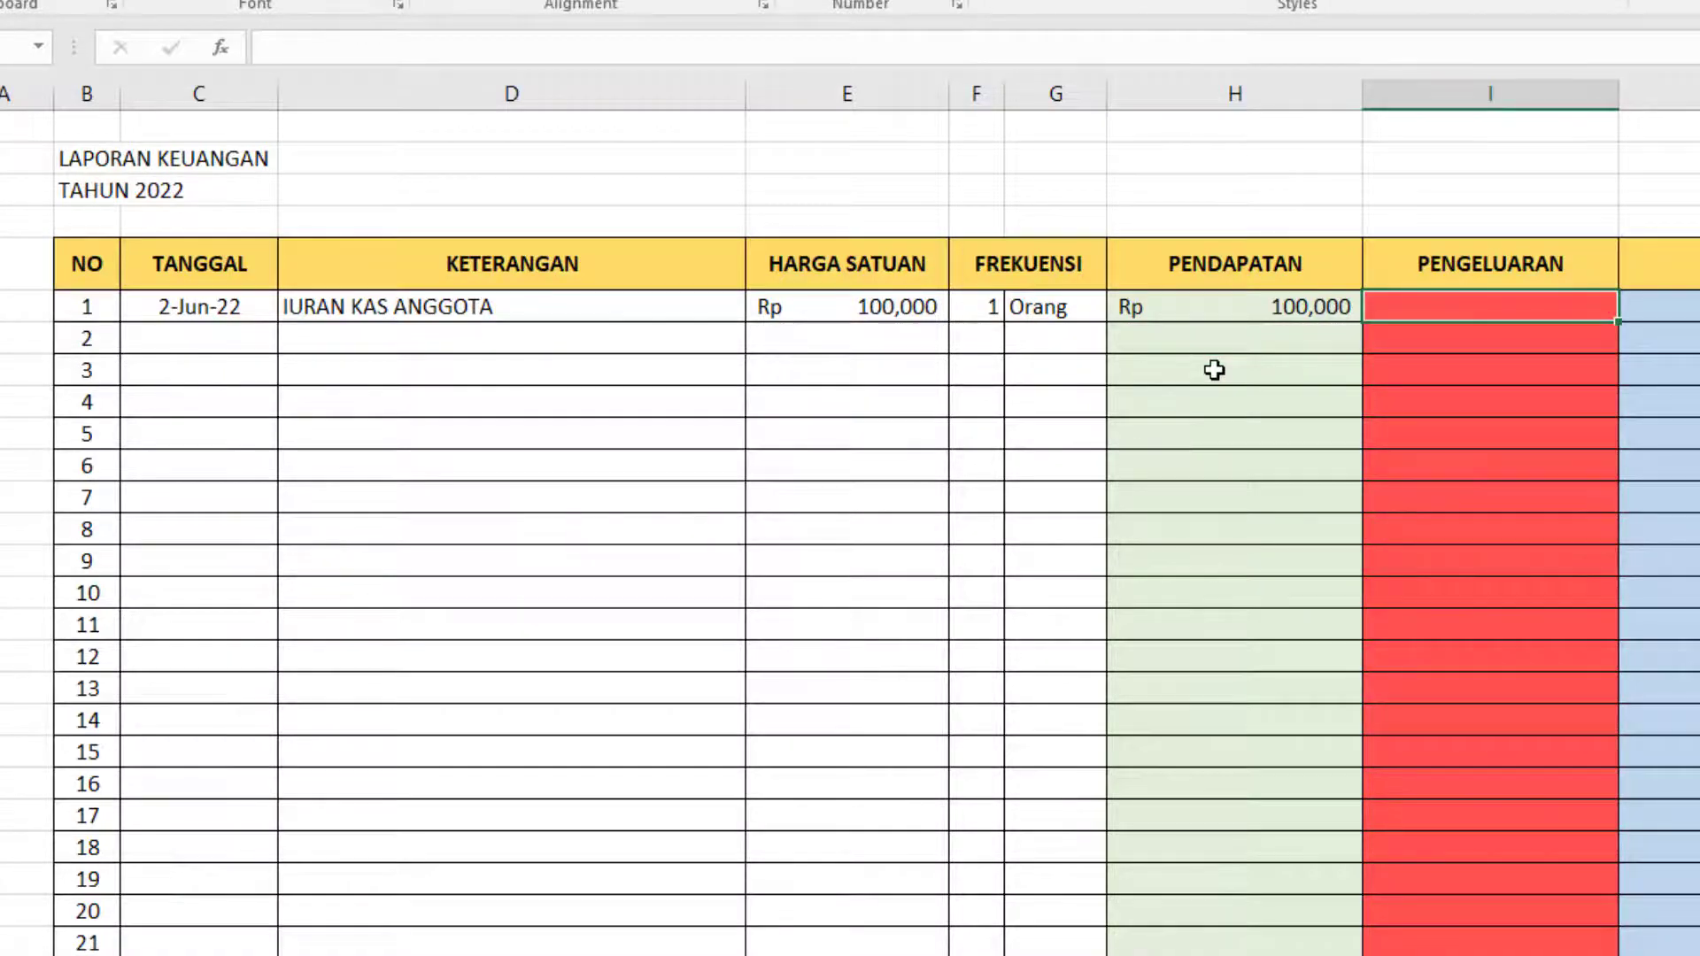
pyautogui.write('=')
pyautogui.write('IF')
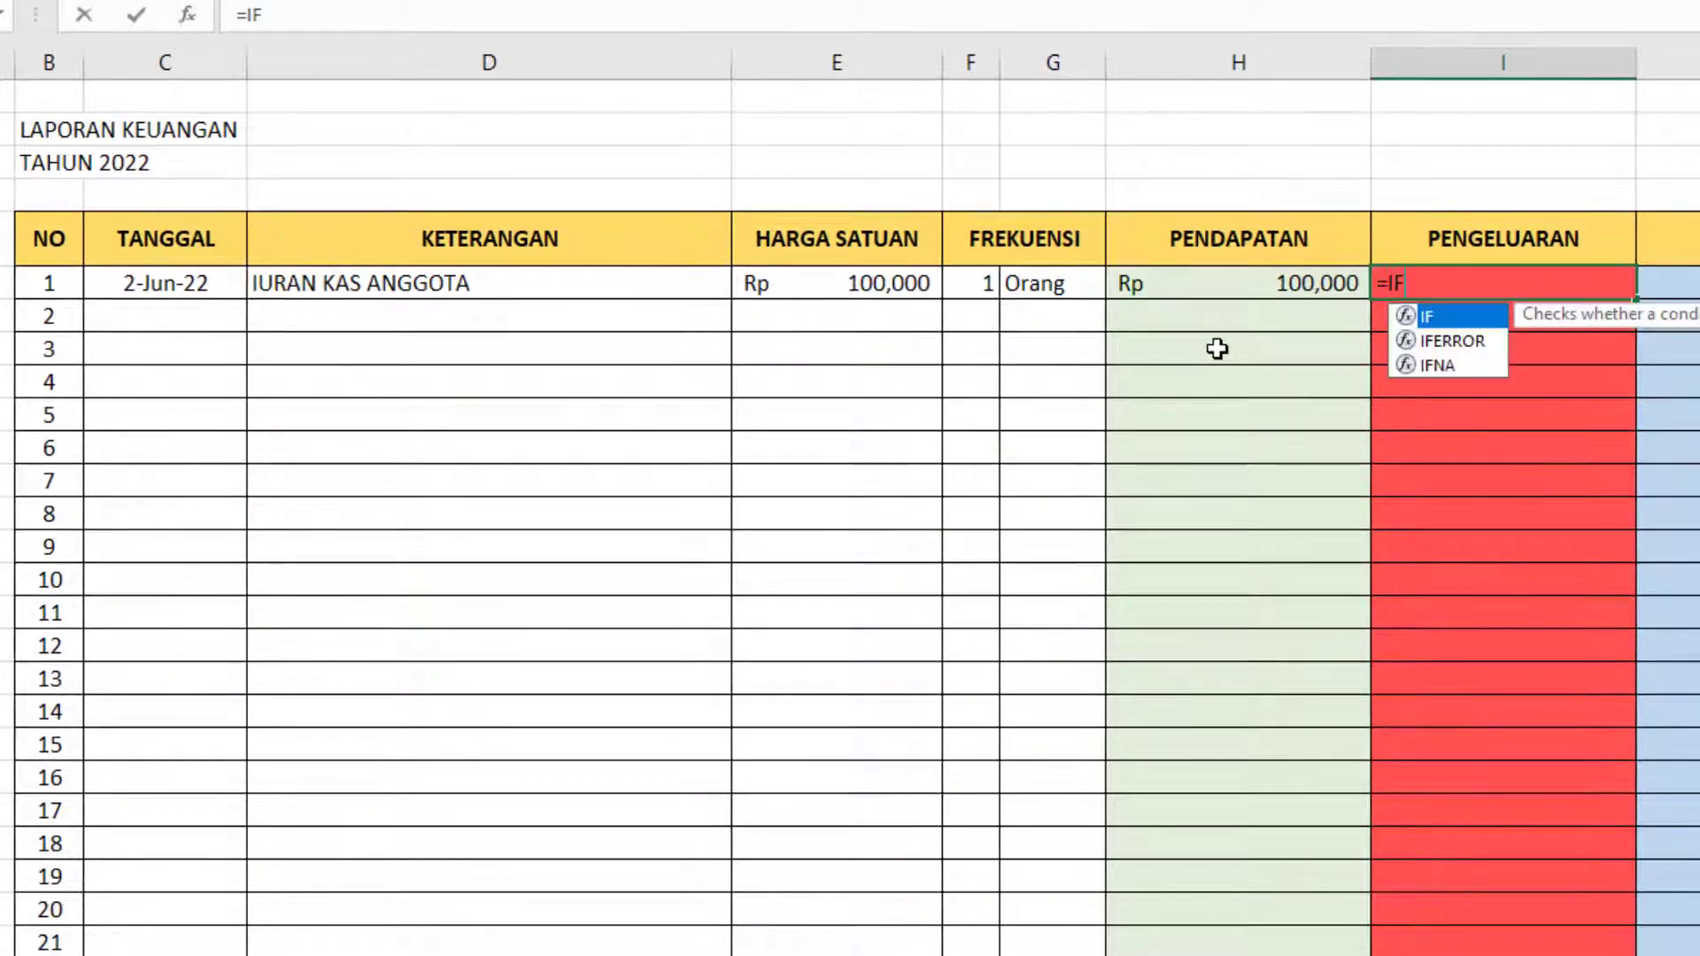
pyautogui.write('(')
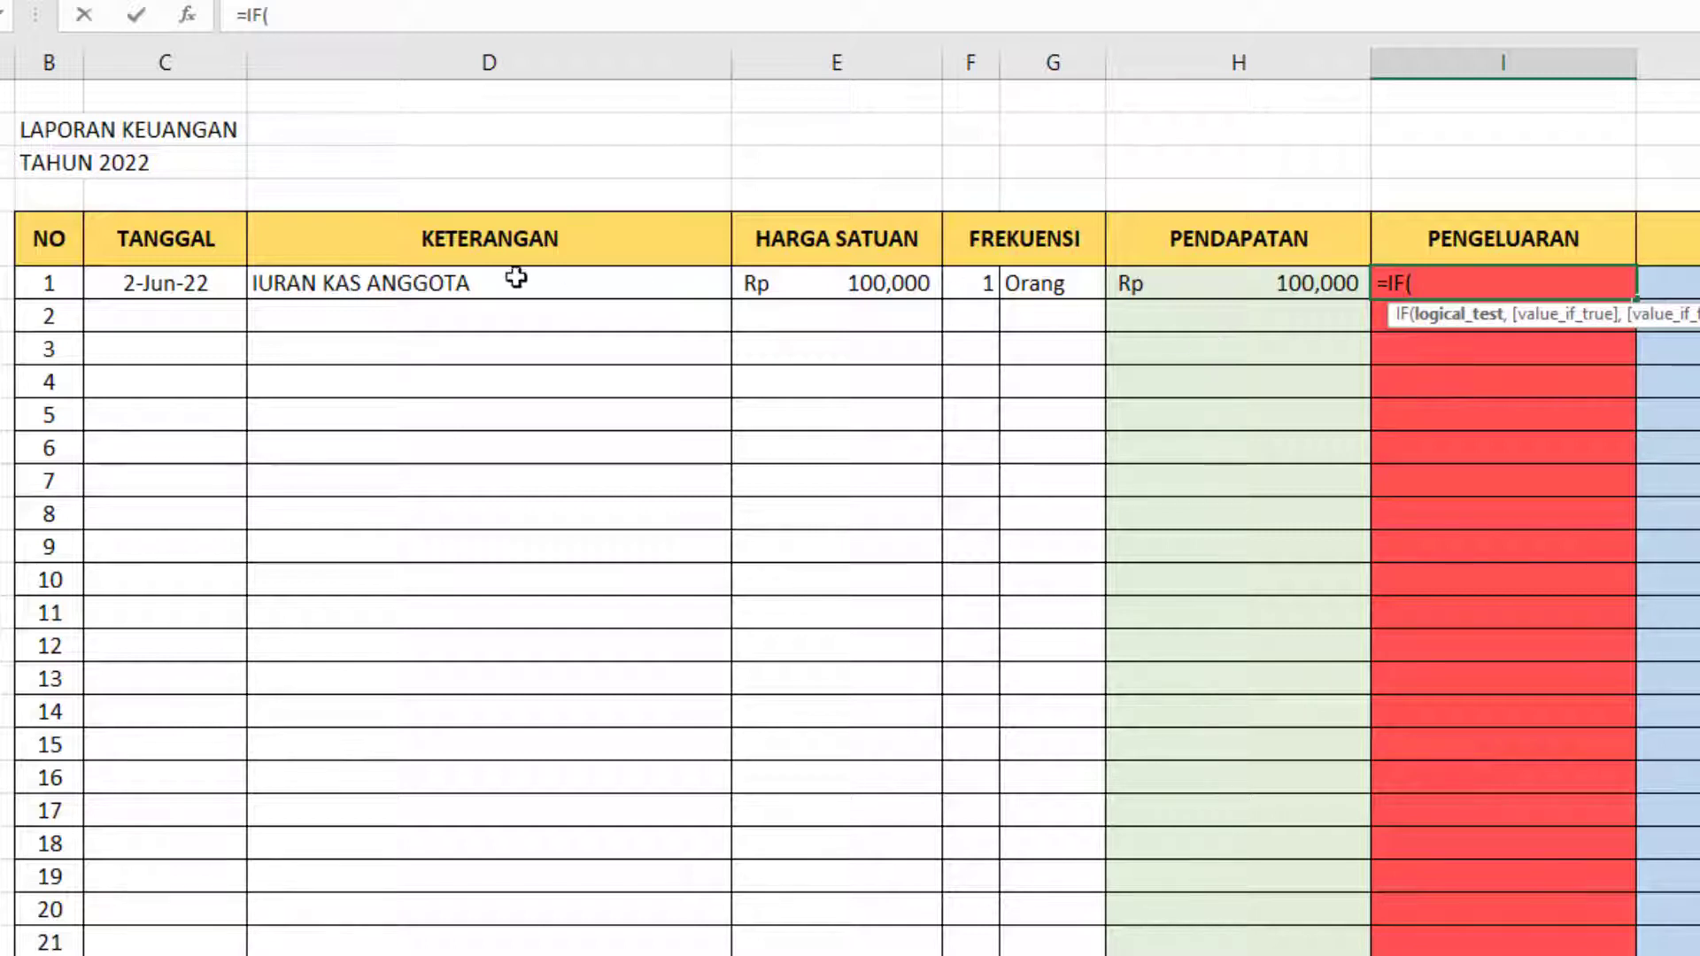
pyautogui.click(446, 288)
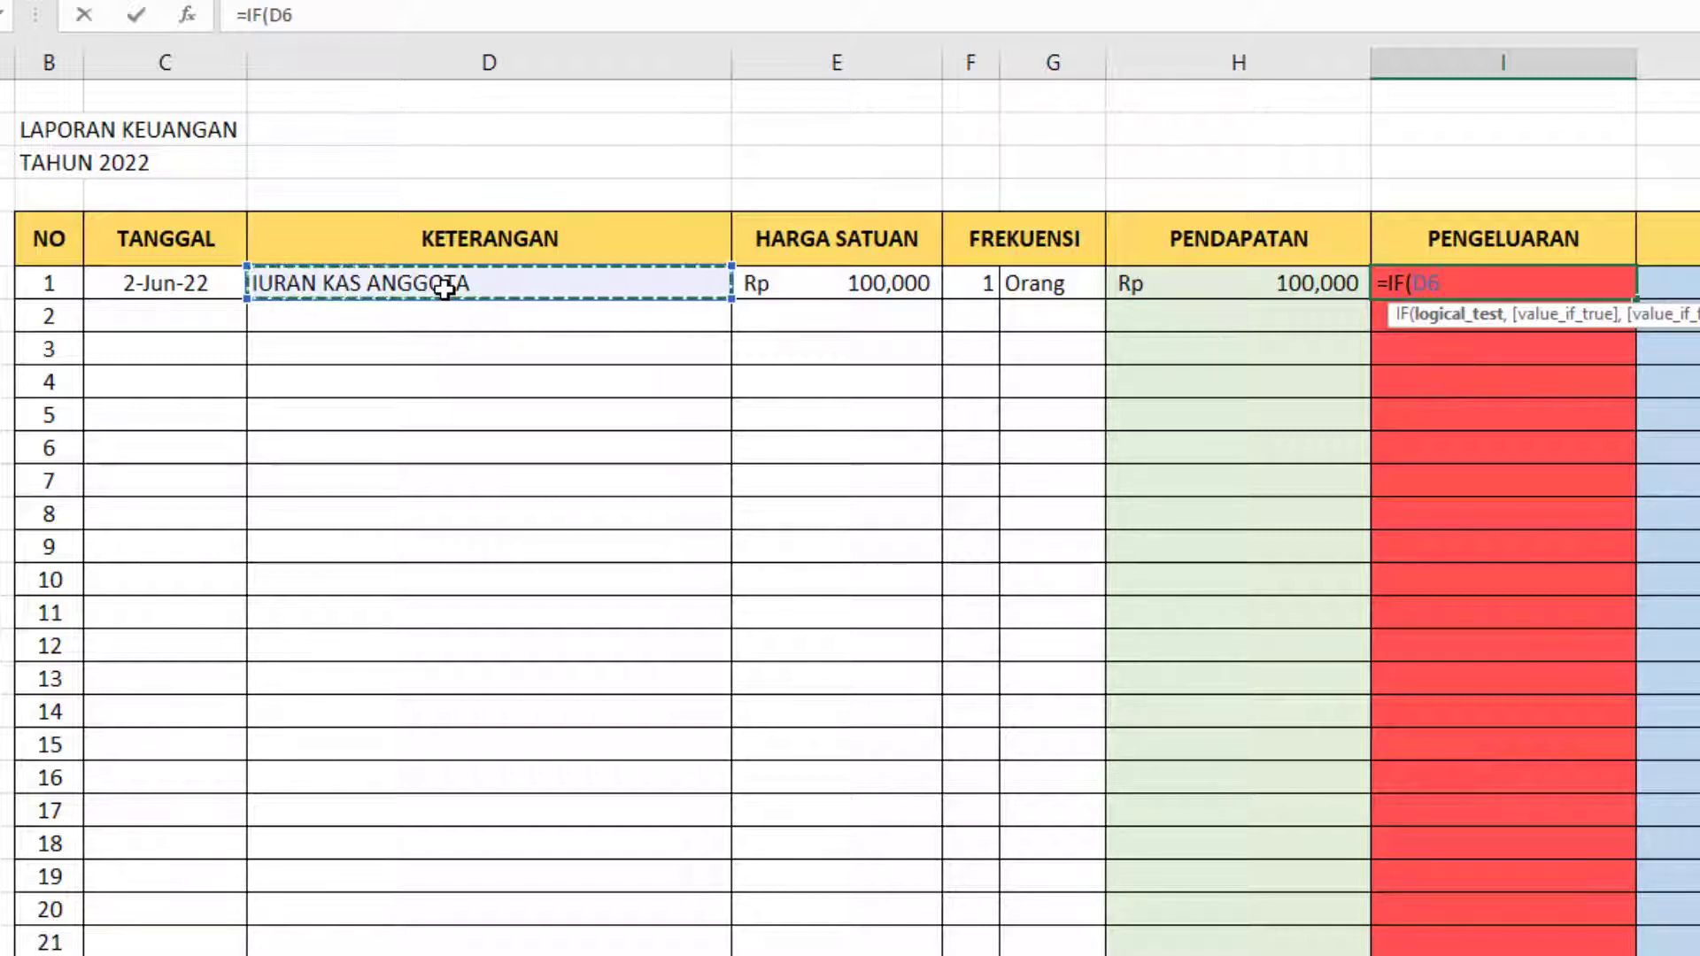
pyautogui.write('=')
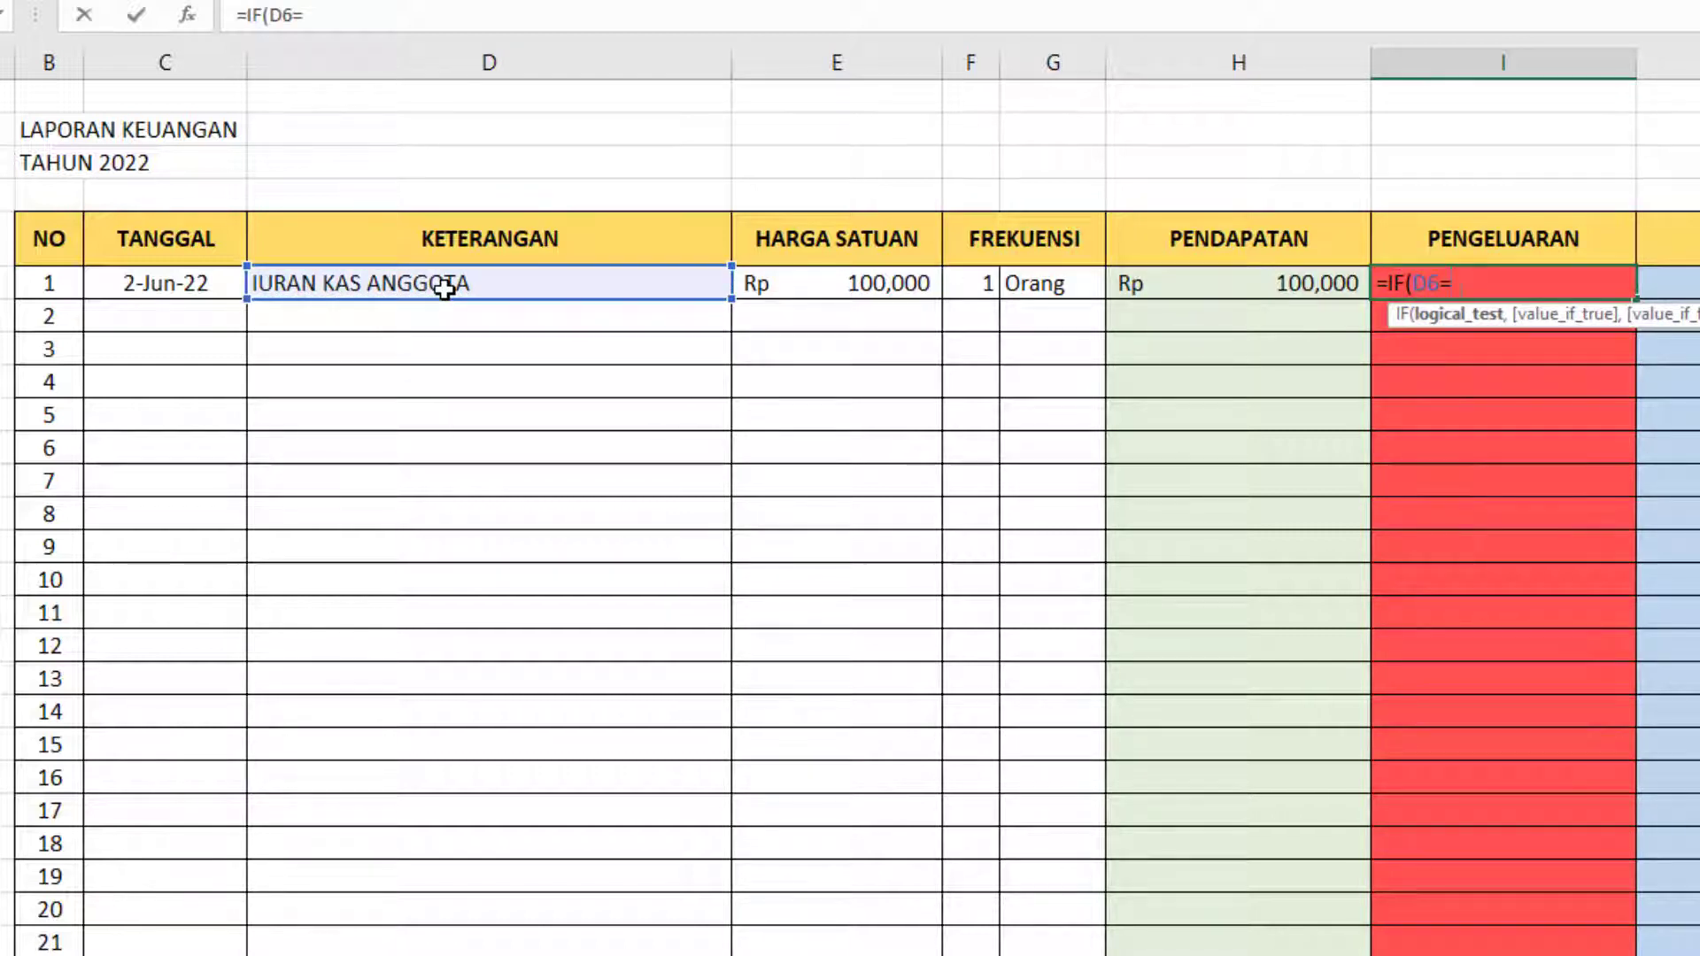
pyautogui.write('"",')
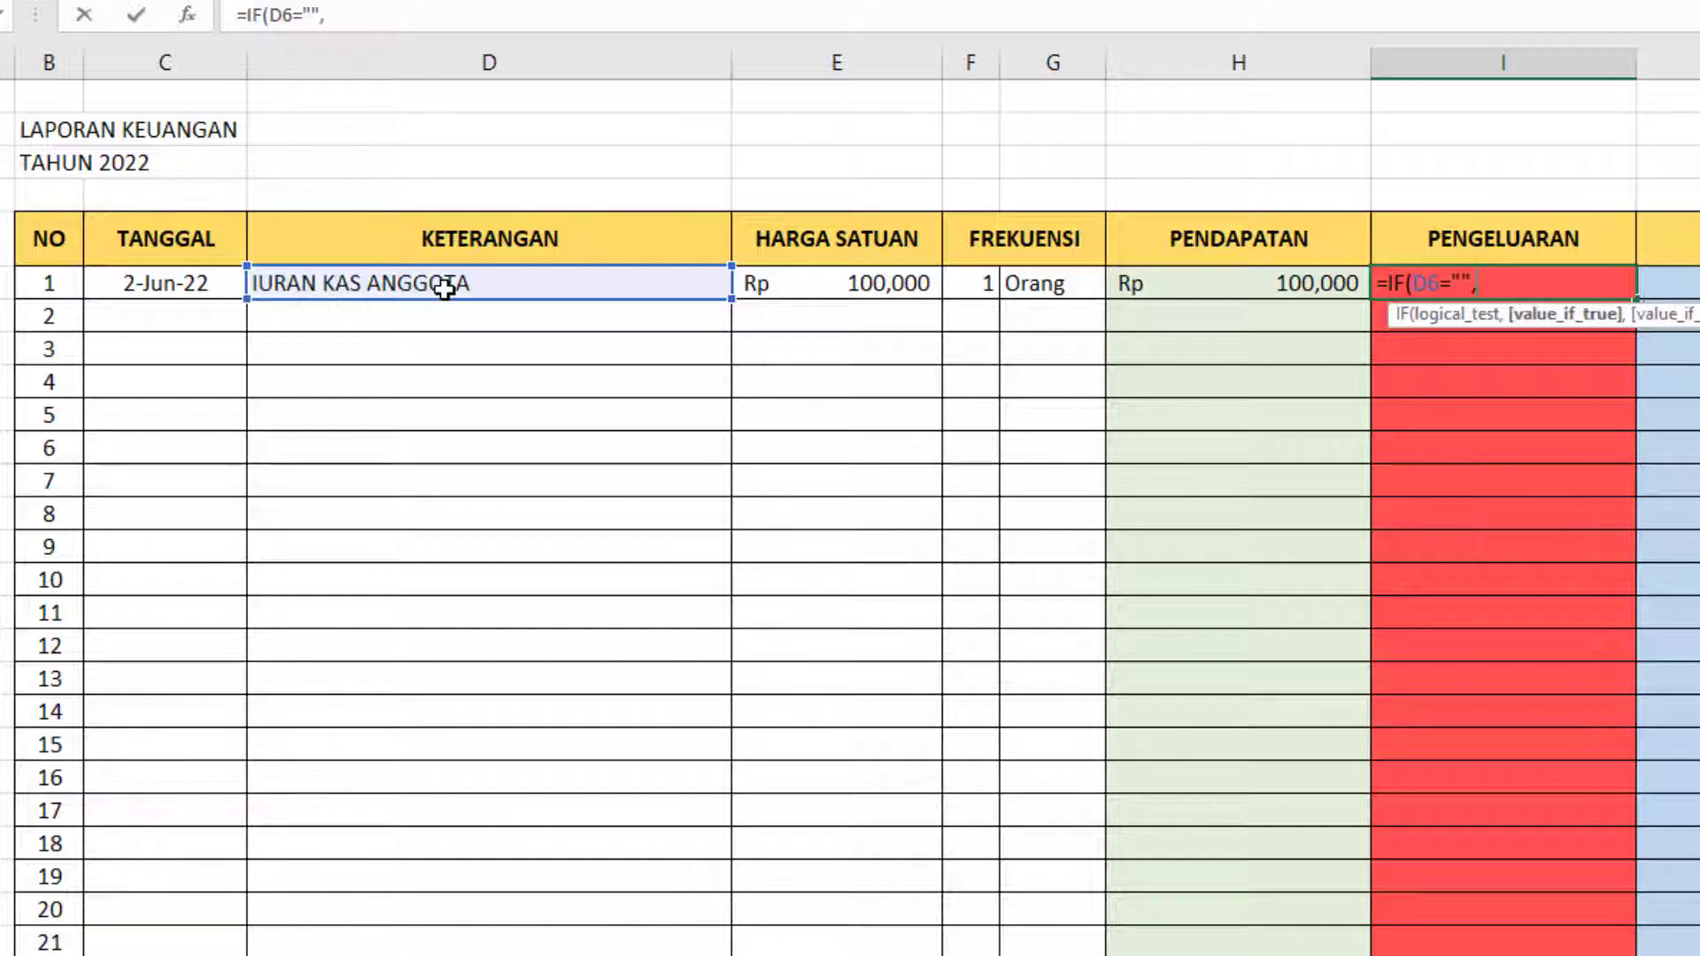
pyautogui.write('"",')
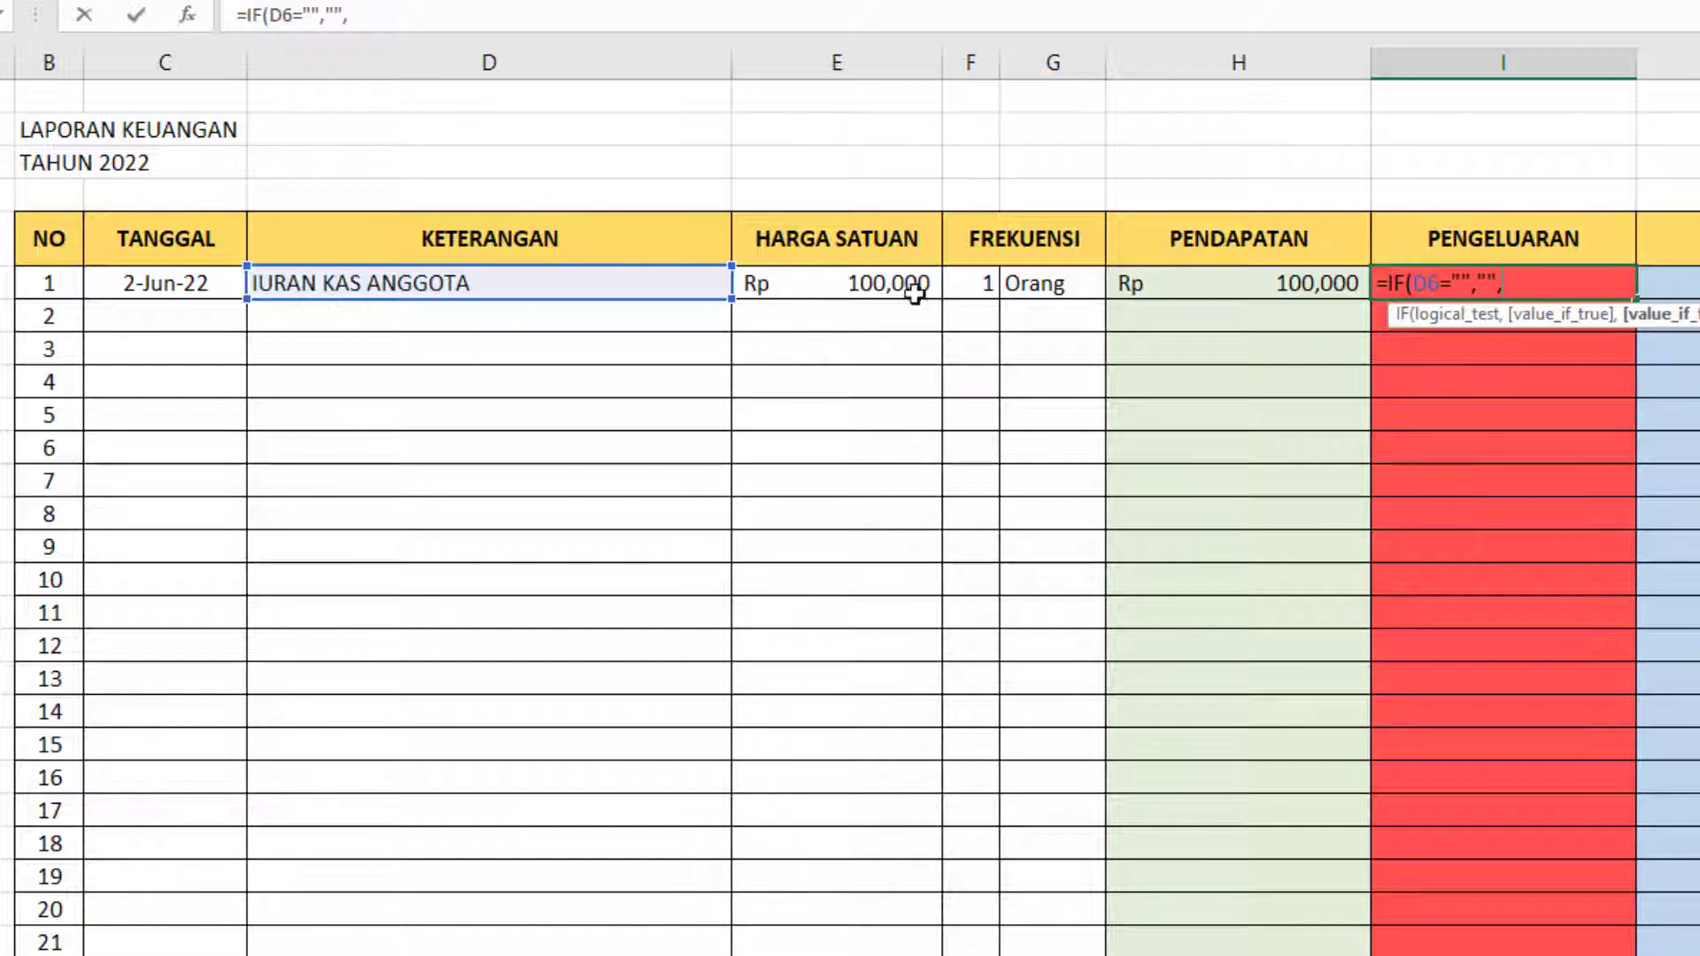
pyautogui.click(872, 281)
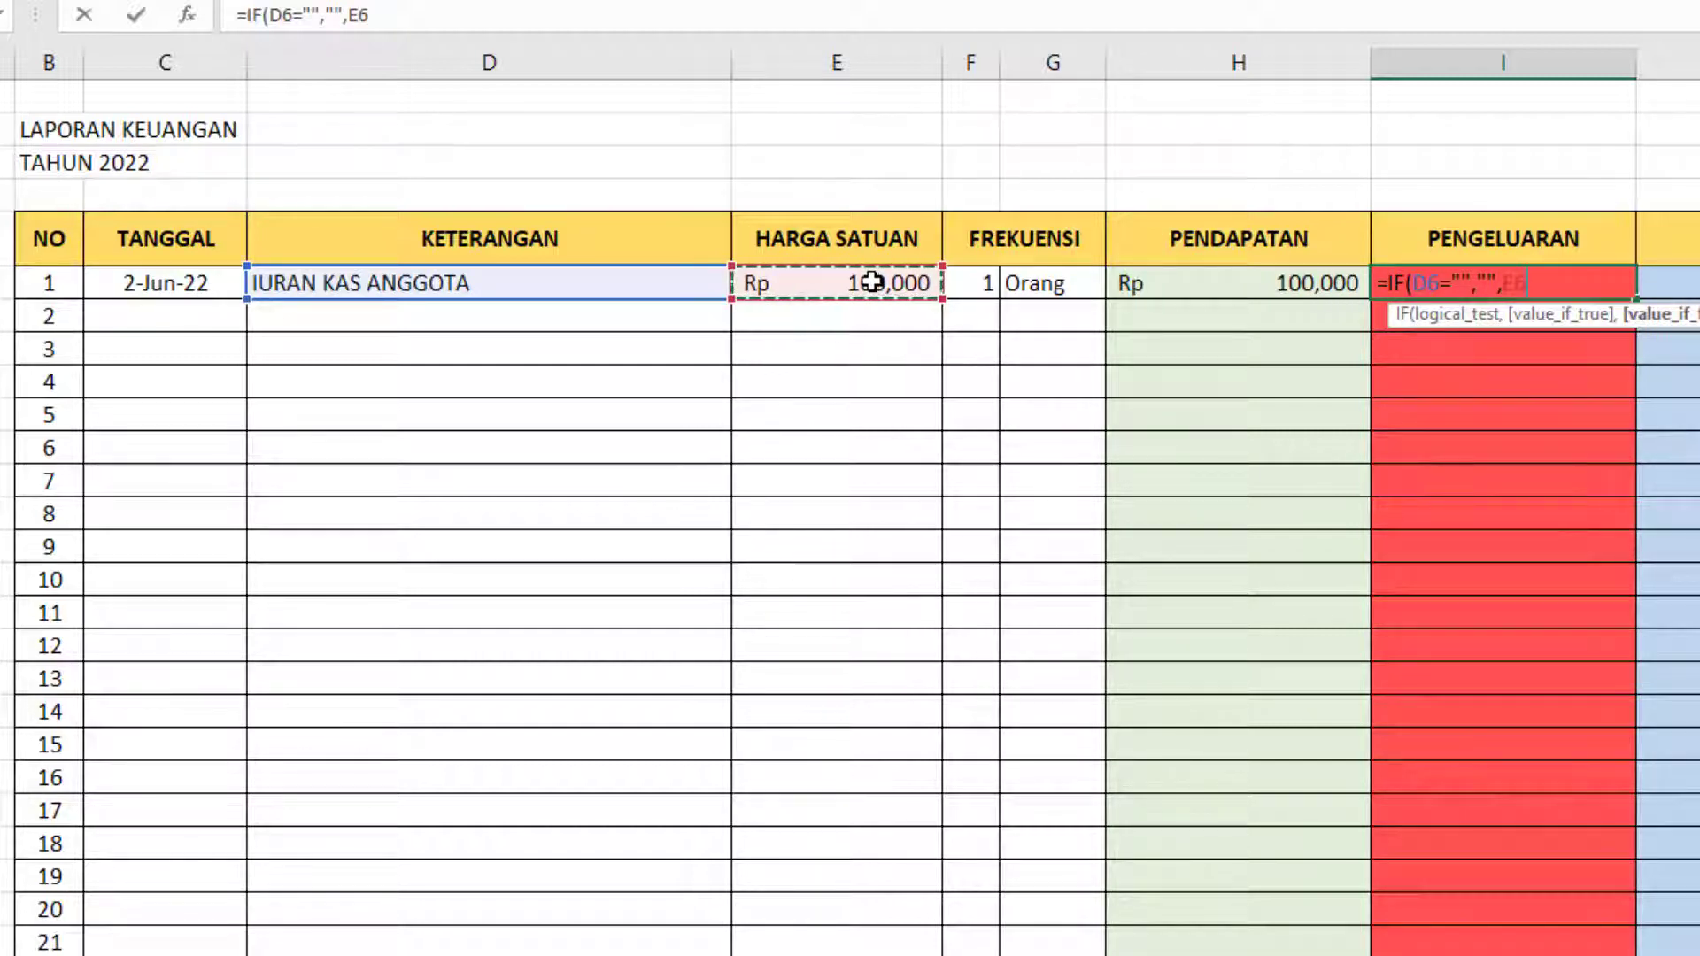
pyautogui.write('*')
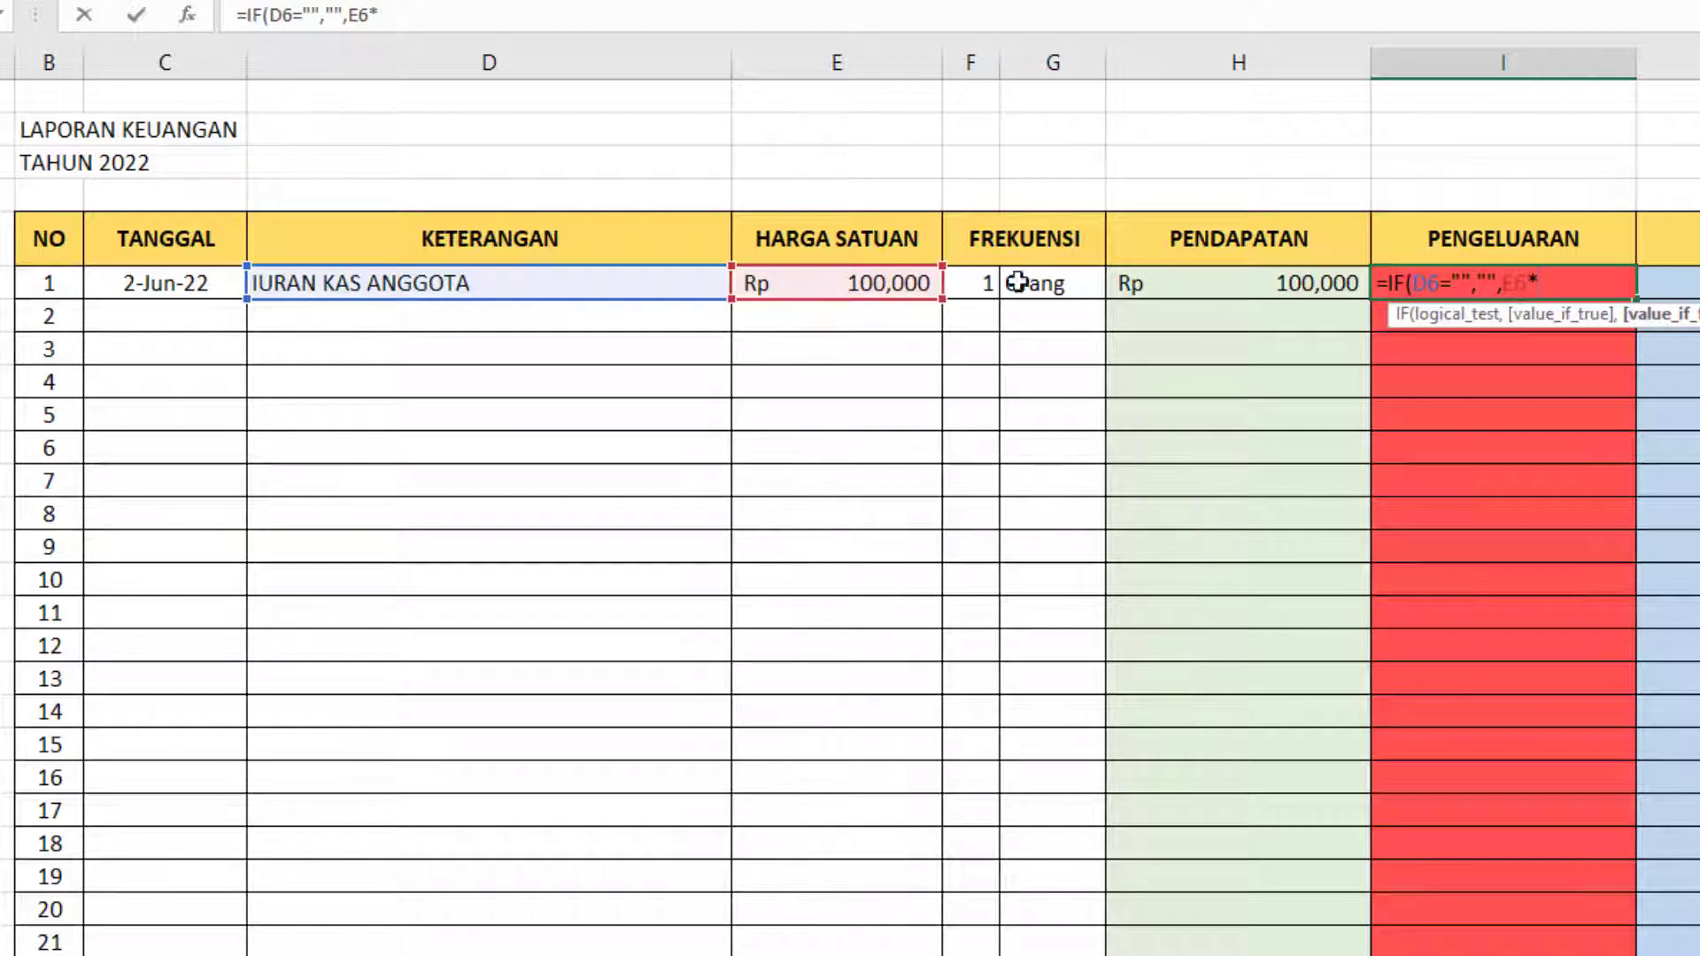
pyautogui.click(980, 282)
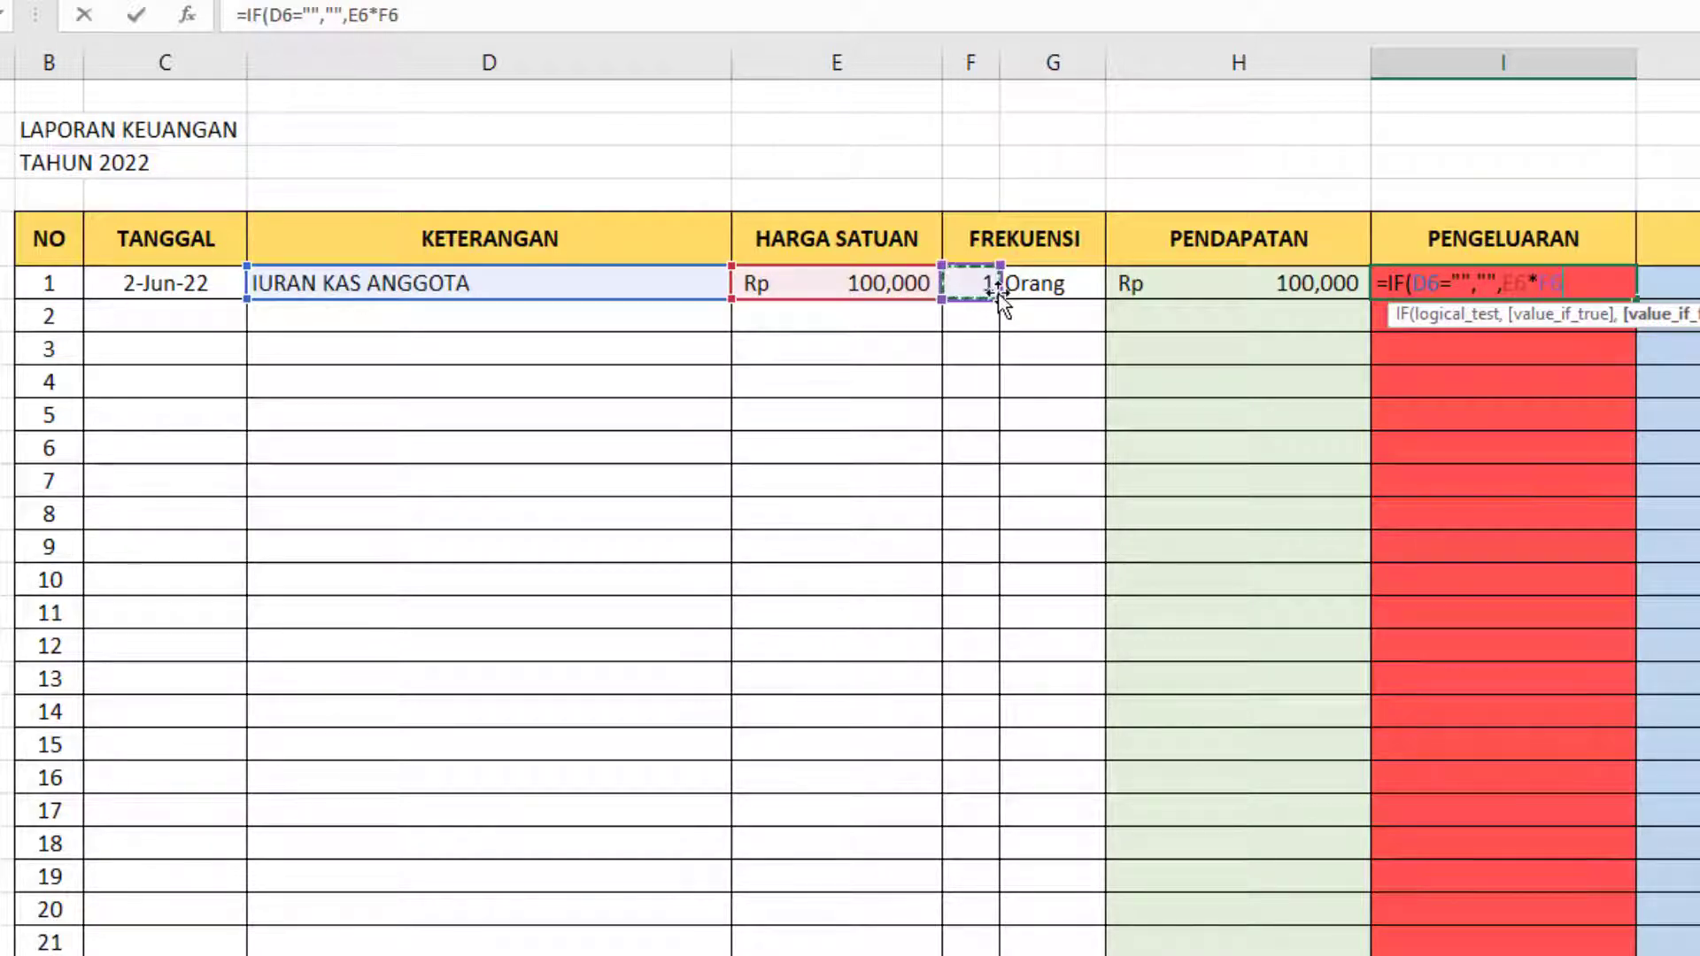
pyautogui.write(')')
pyautogui.press('Return')
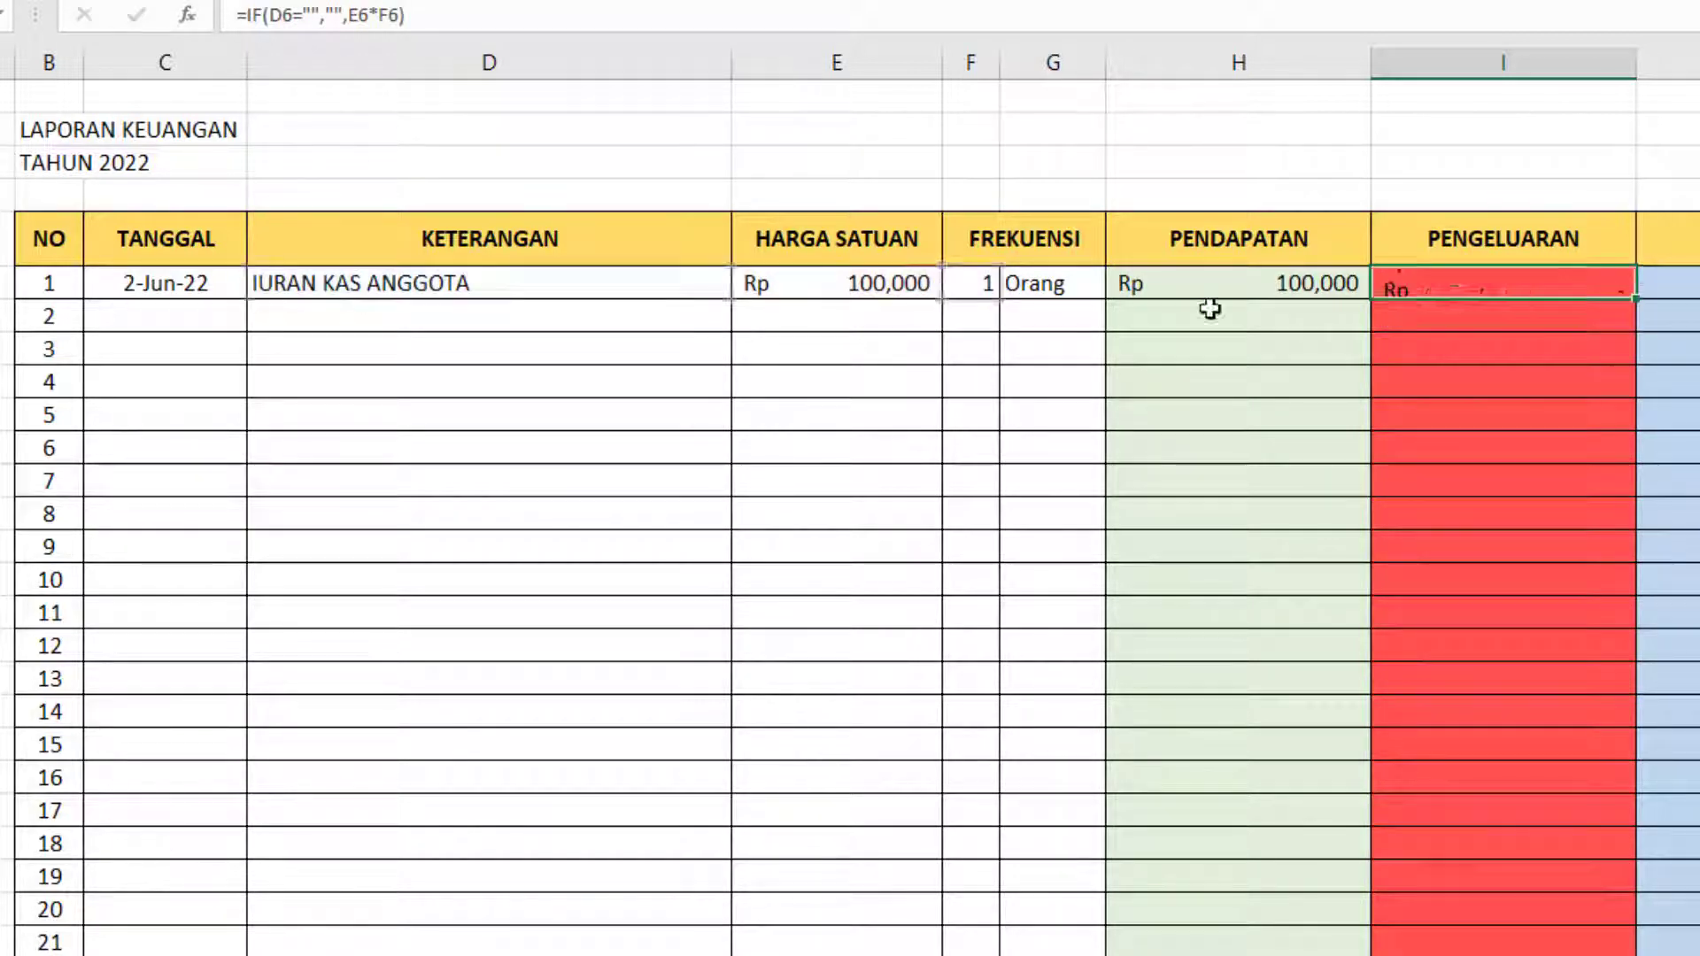
pyautogui.click(1561, 283)
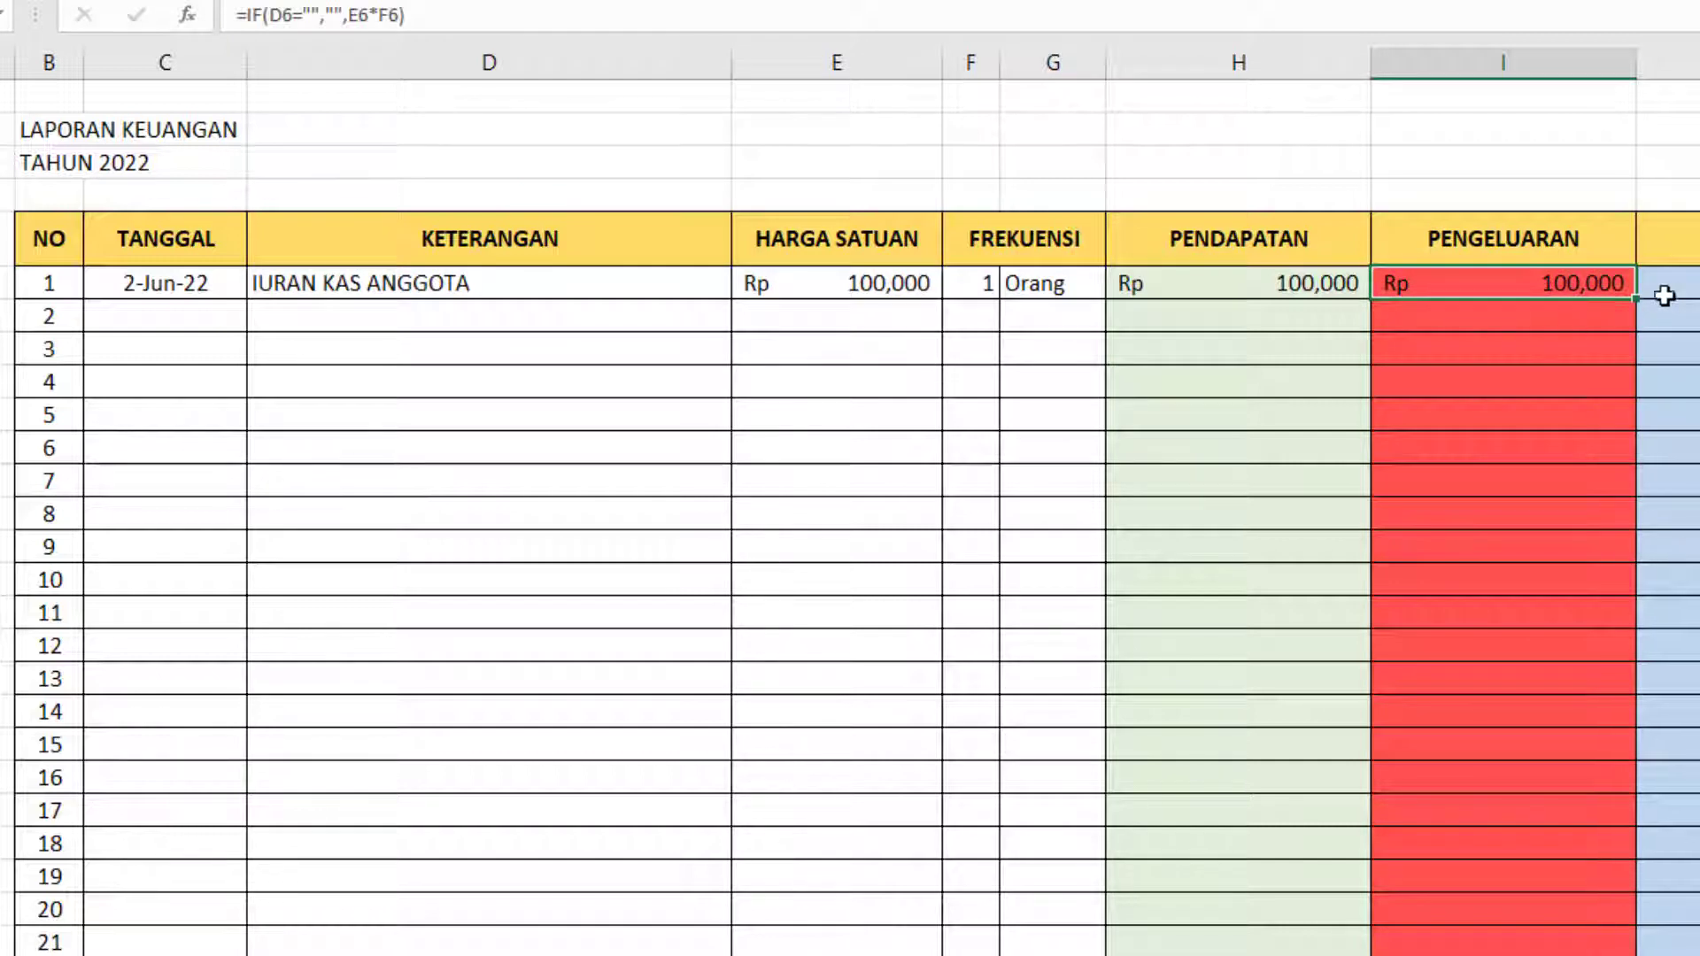
pyautogui.click(1210, 277)
pyautogui.click(1493, 276)
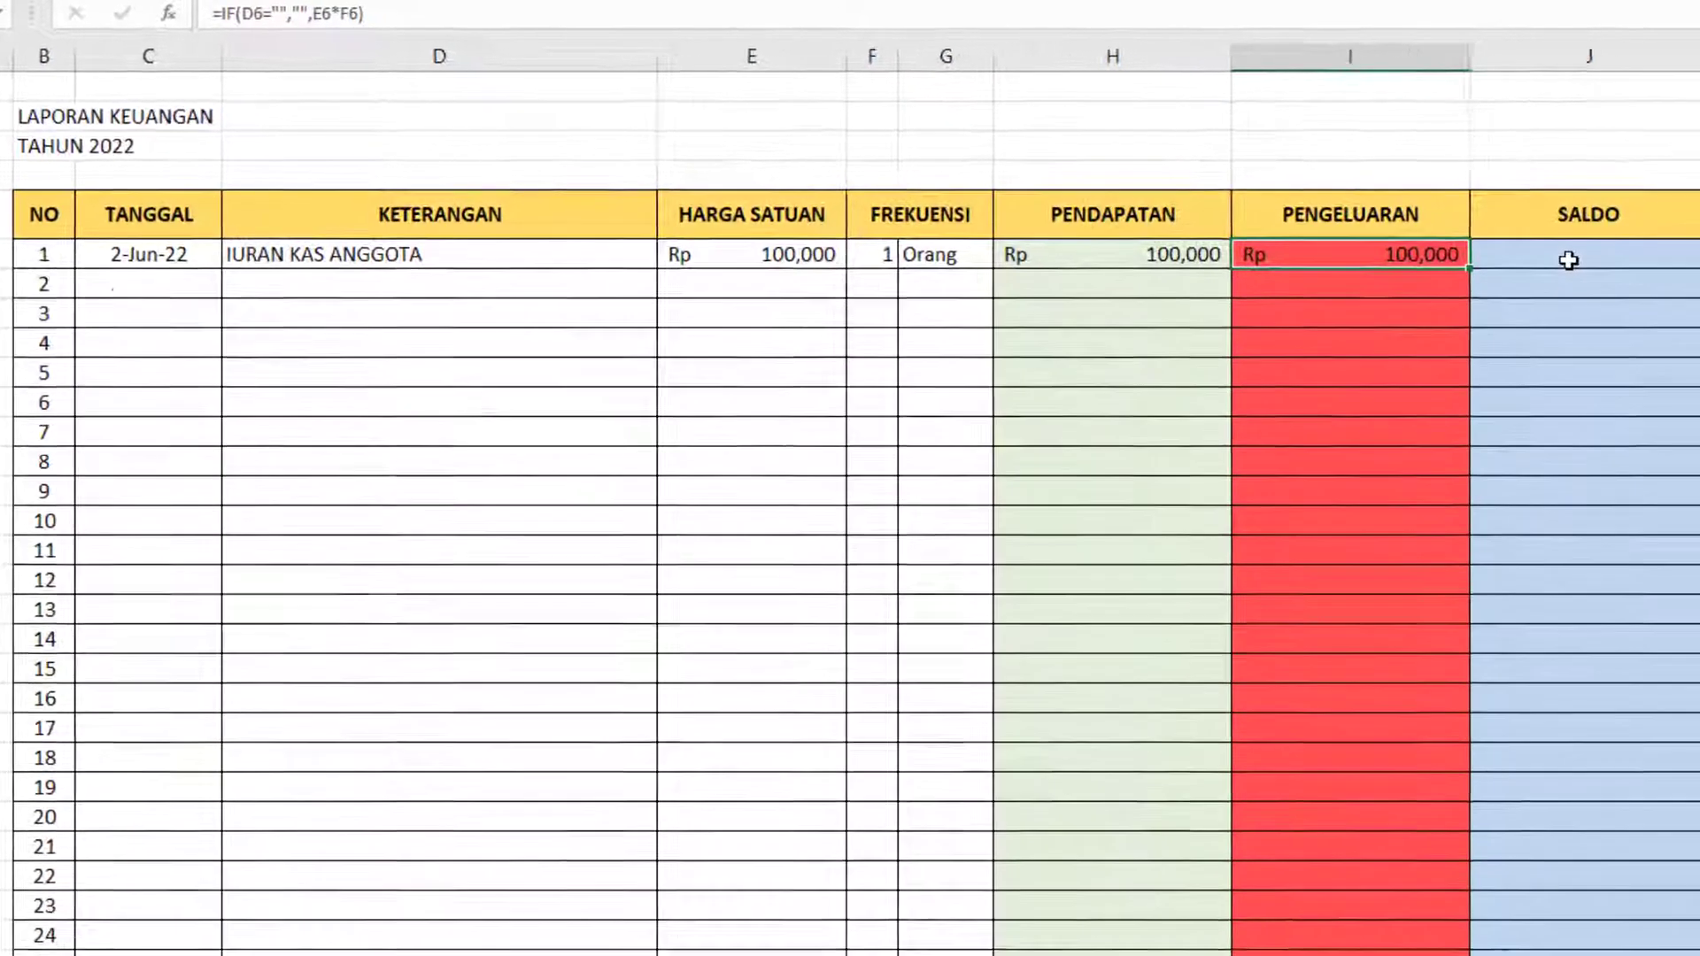
# Enter the formula =IF(D6="","",H6-I6) in the SALDO cell J6 of the first entry.
pyautogui.click(1569, 259)
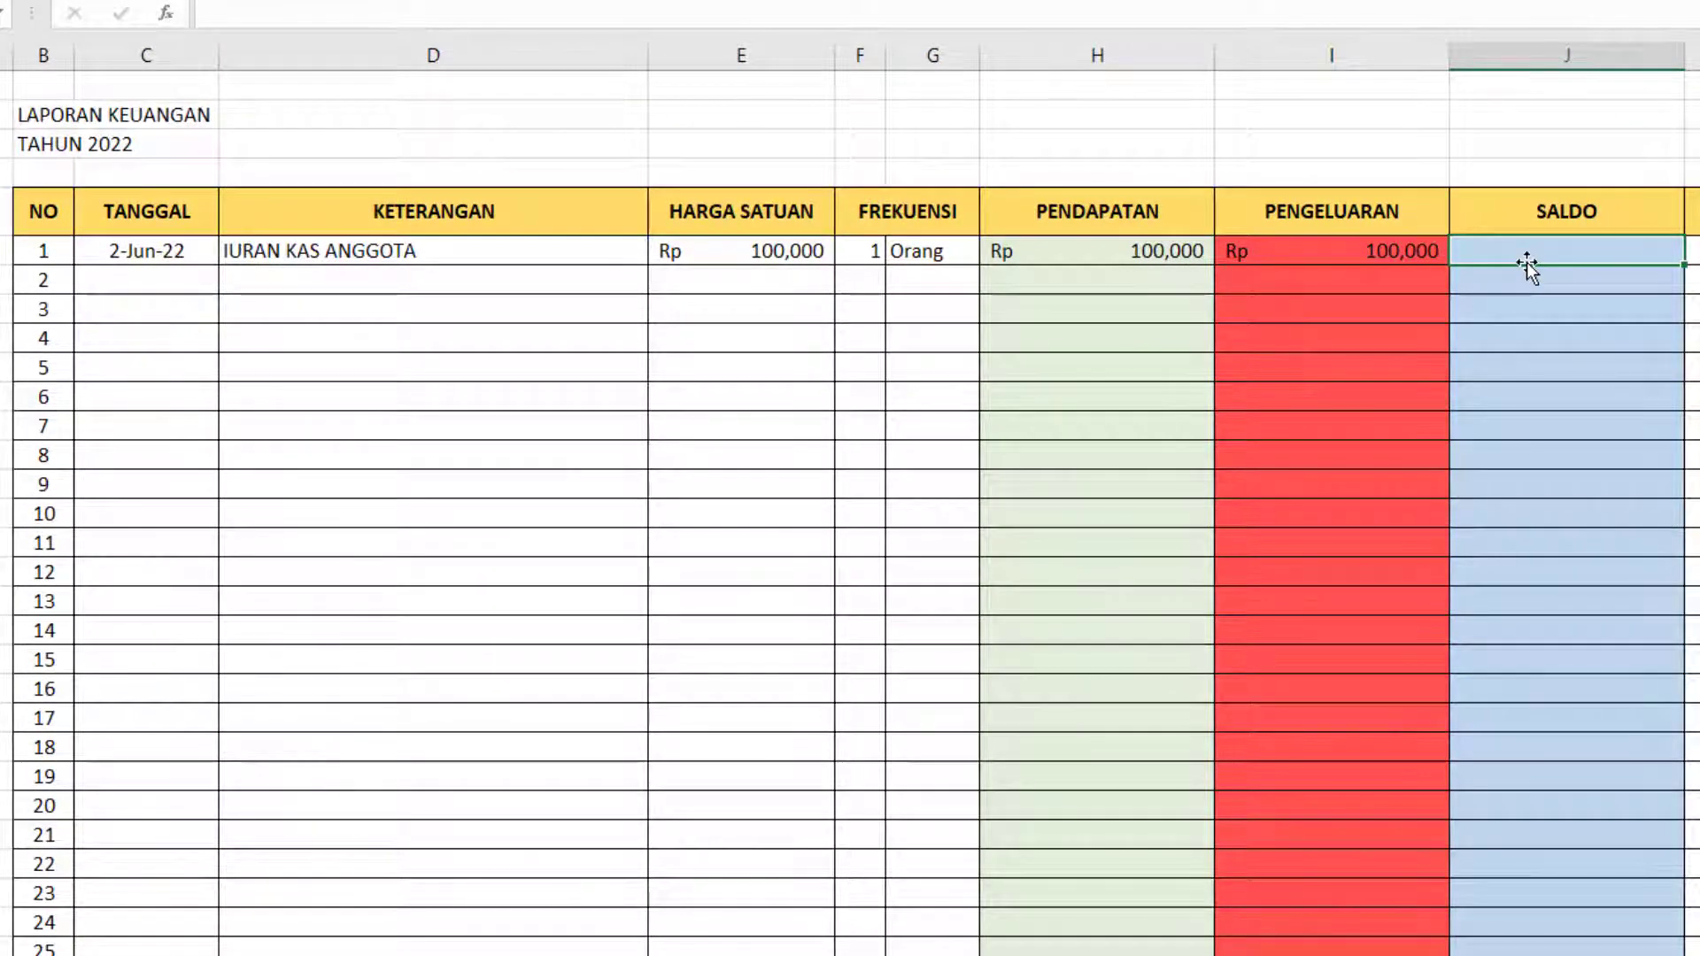
pyautogui.write('=I')
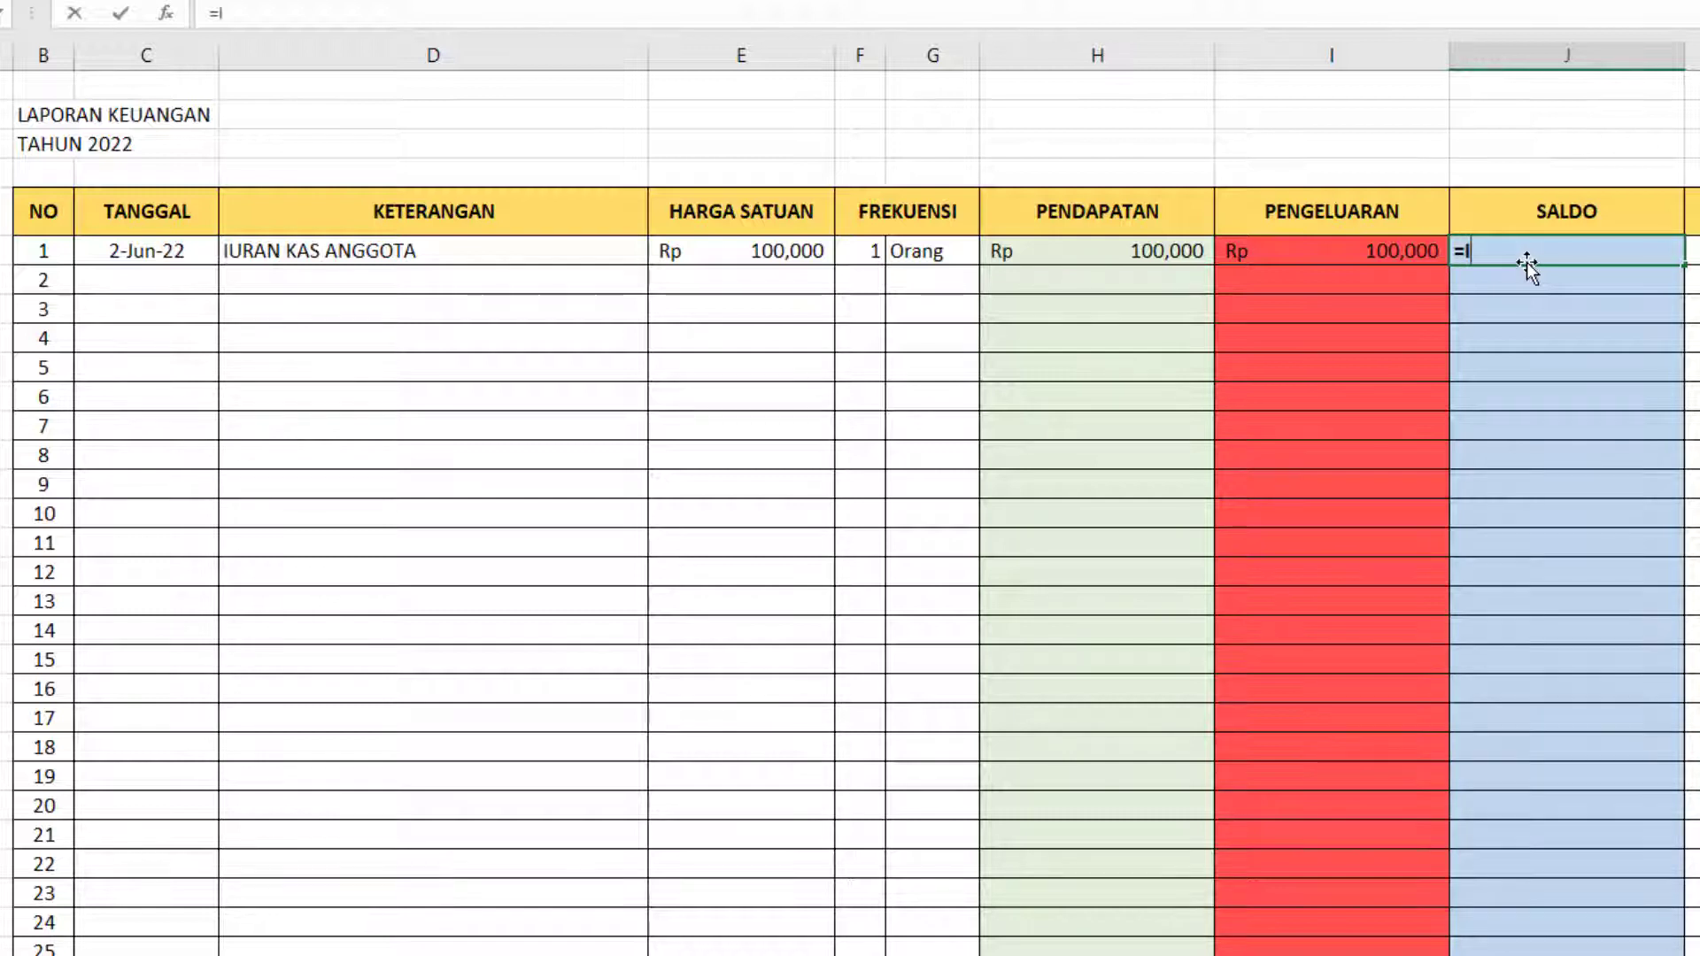
pyautogui.write('F(')
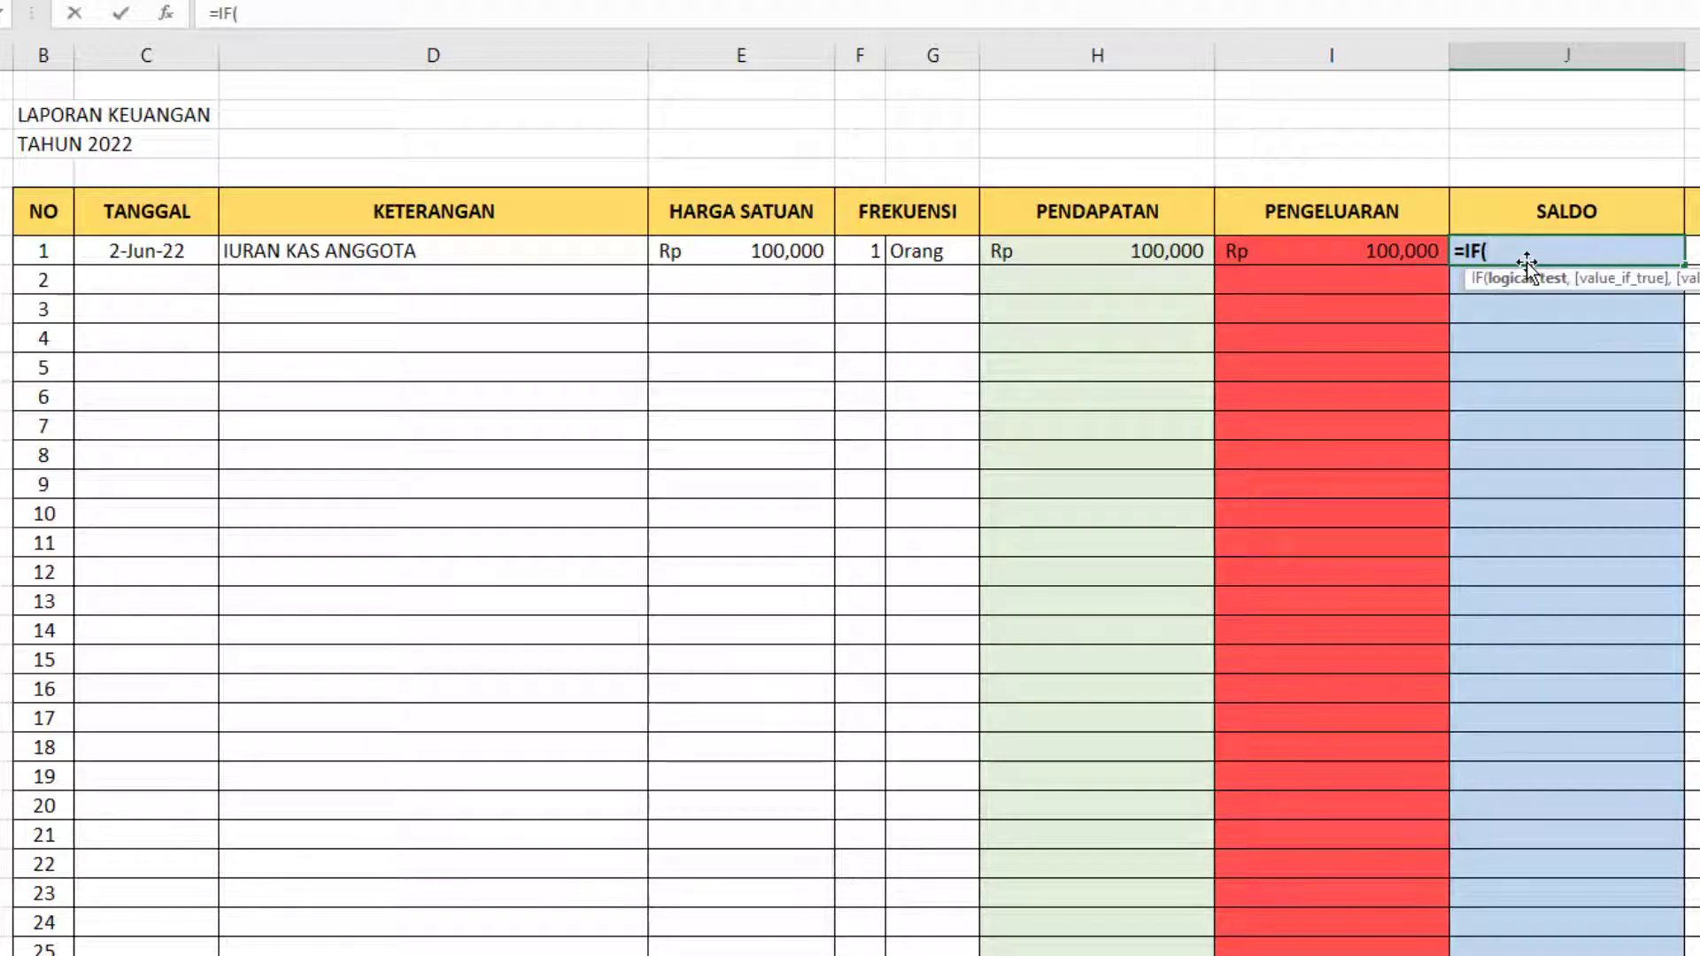
pyautogui.press('Left')
pyautogui.press('Left')
pyautogui.press('Left')
pyautogui.press('Left')
pyautogui.press('Left')
pyautogui.press('Left')
pyautogui.press('Left')
pyautogui.press('Right')
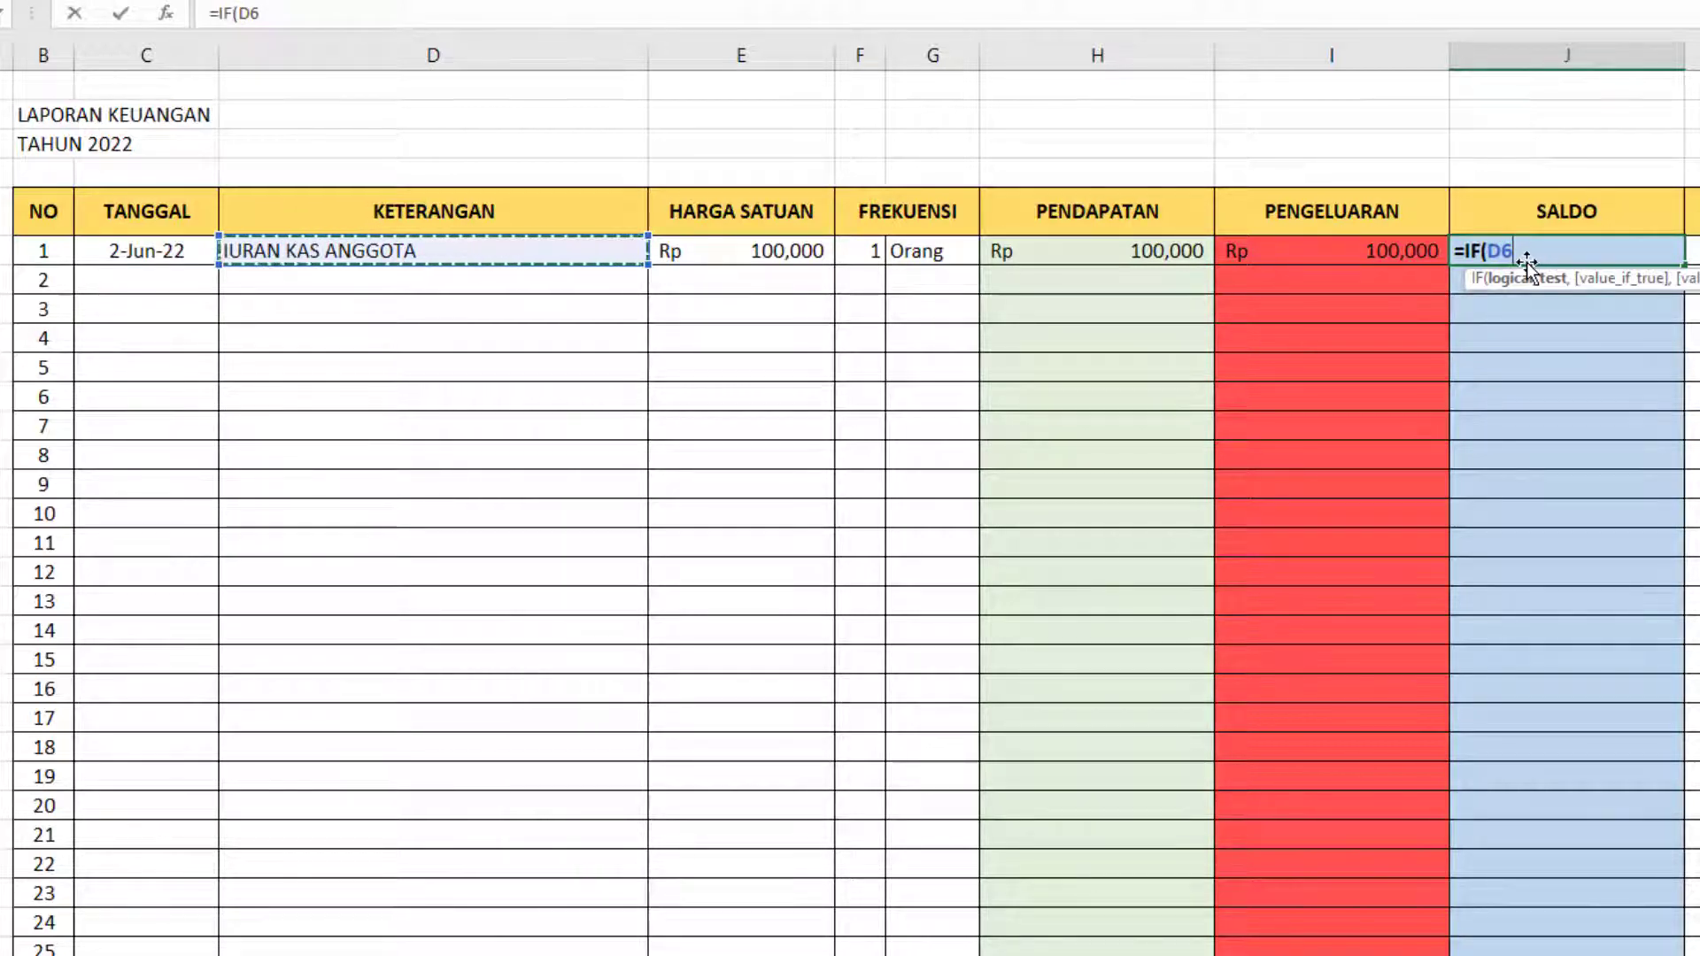
pyautogui.write('=""')
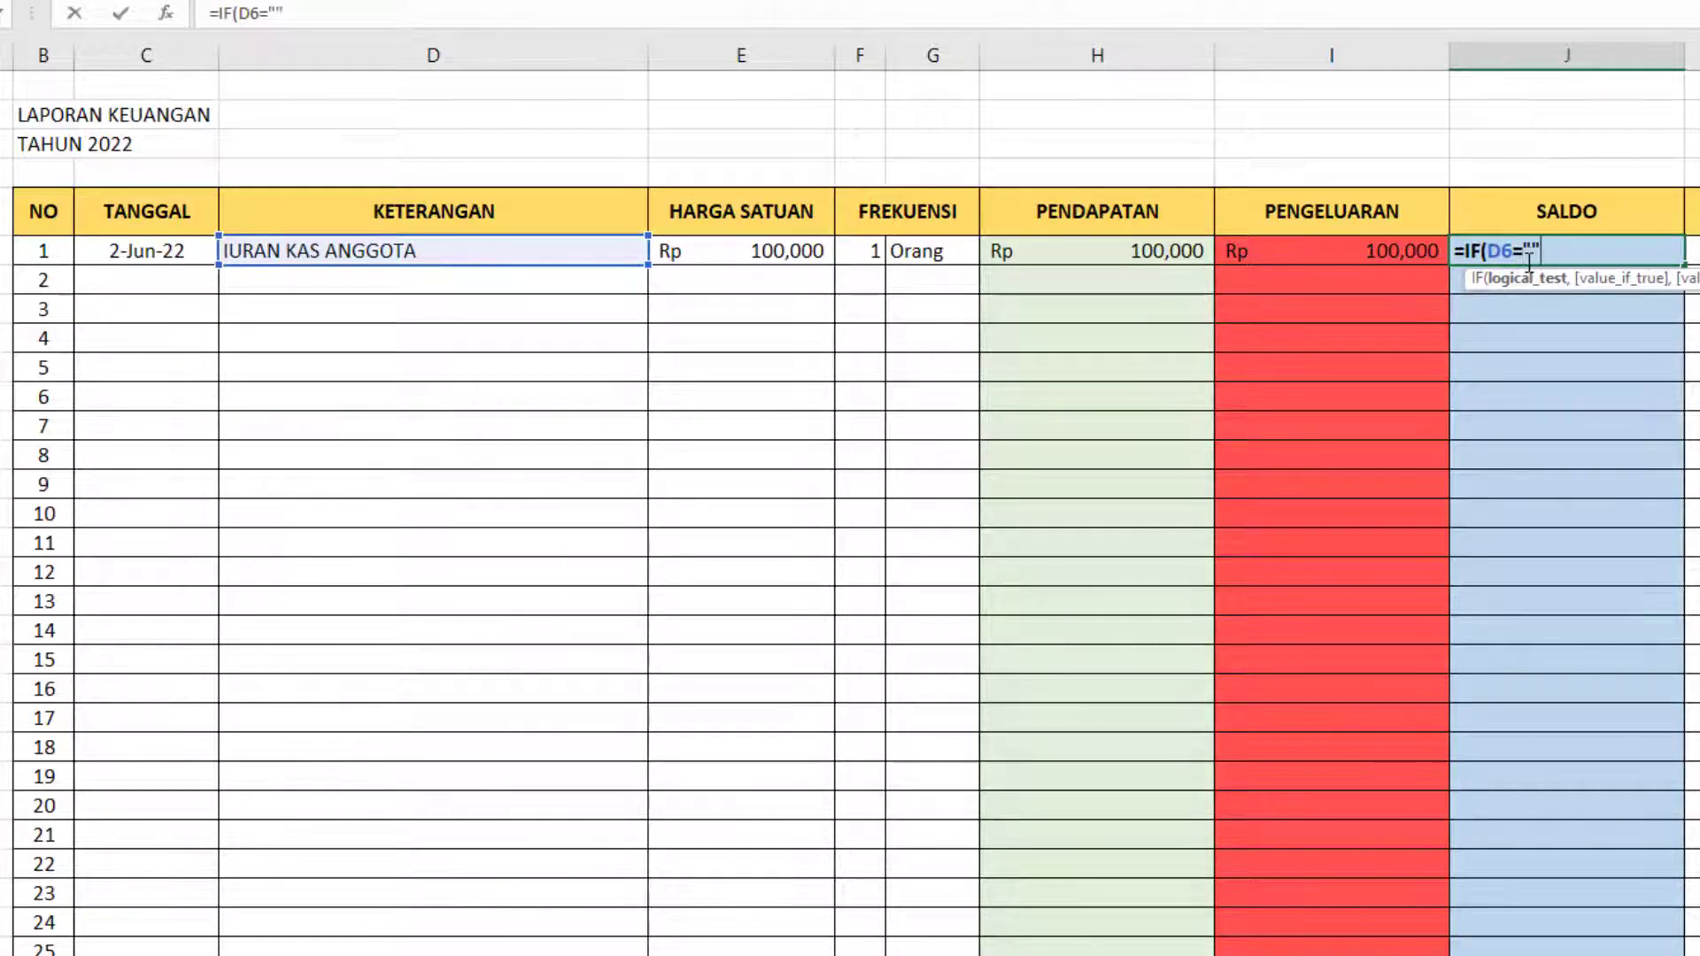
pyautogui.write(',""')
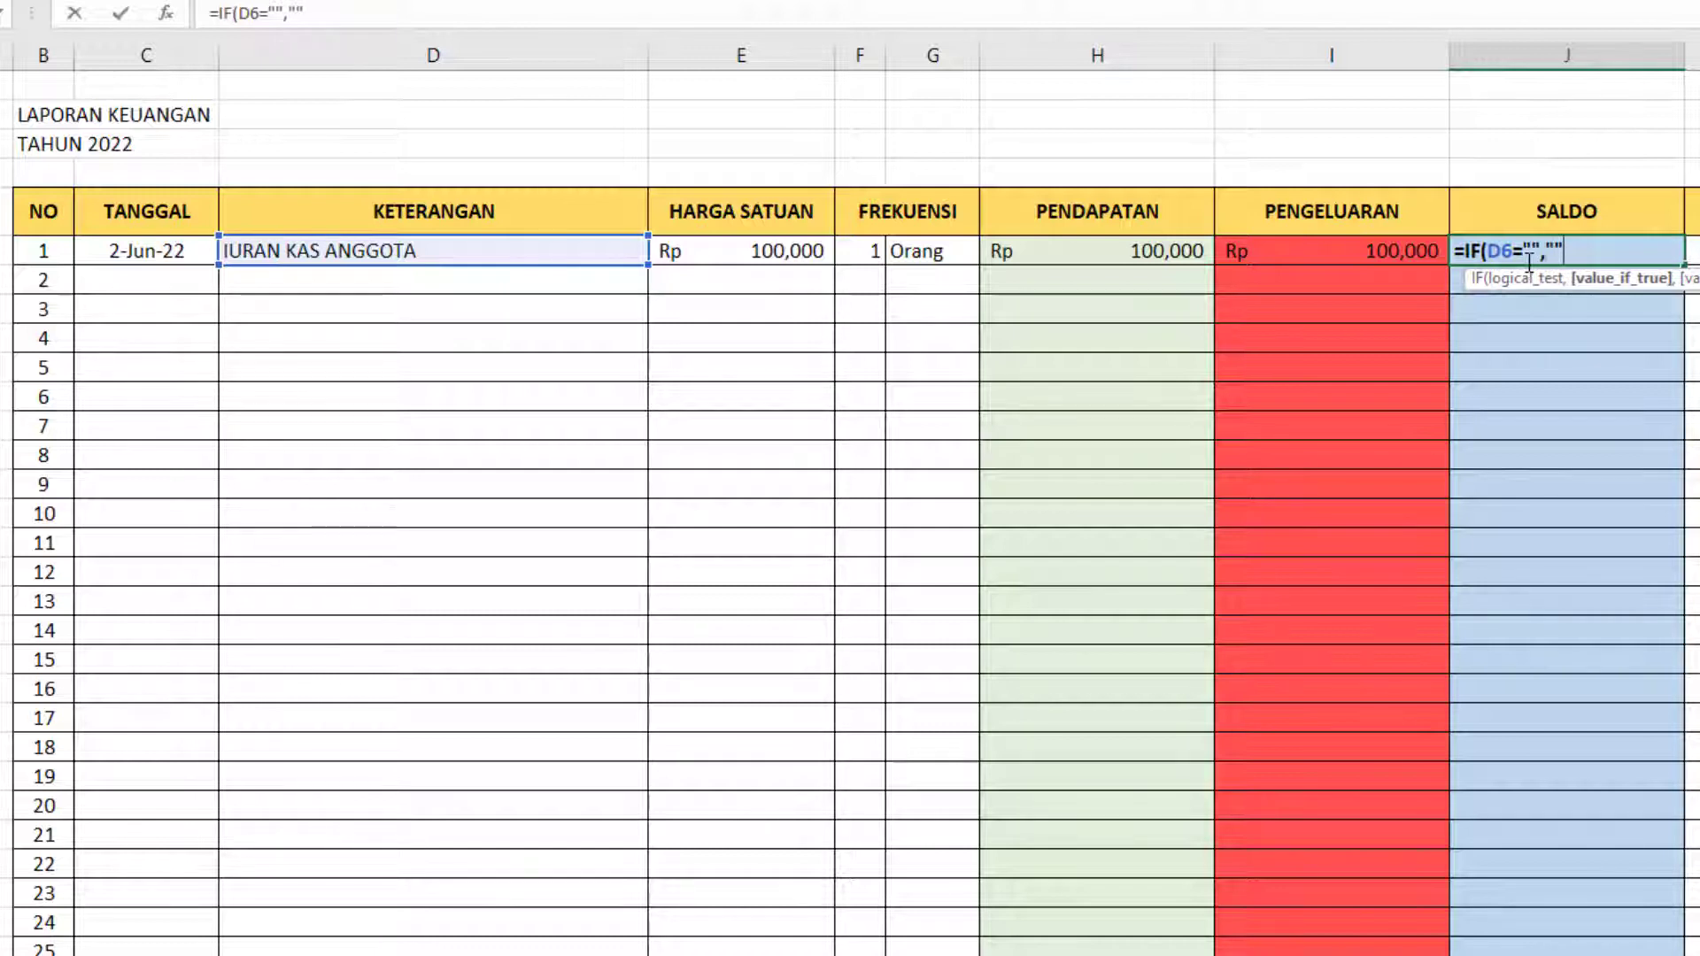
pyautogui.write(',')
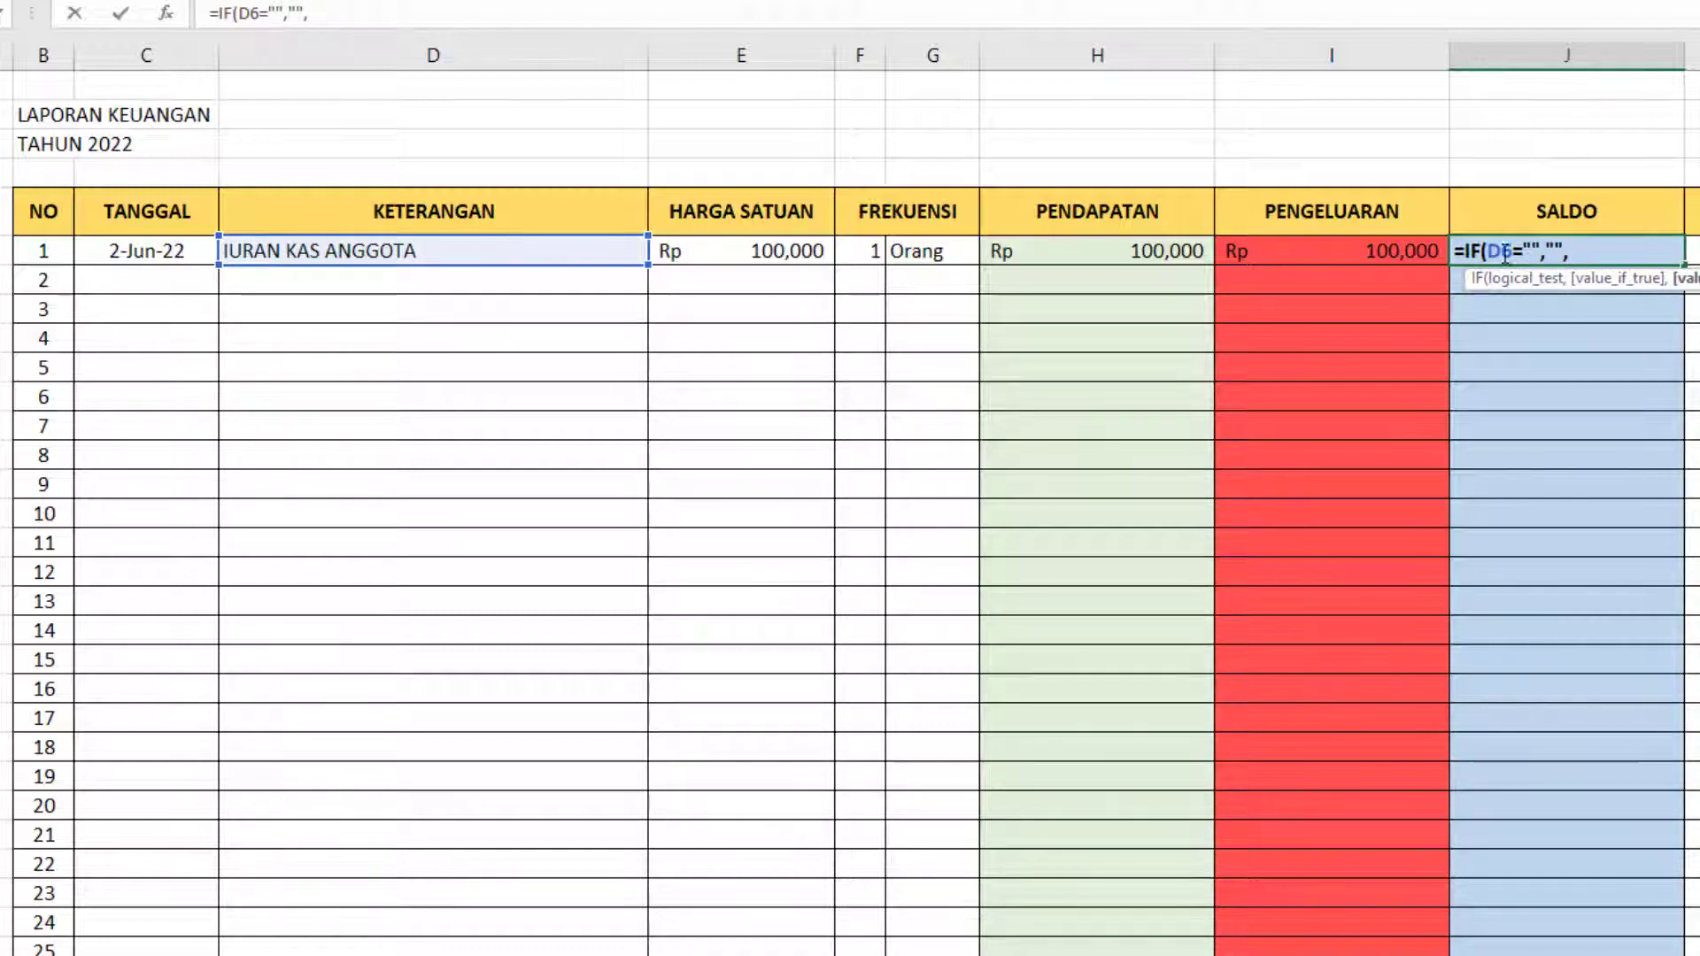
pyautogui.click(1174, 252)
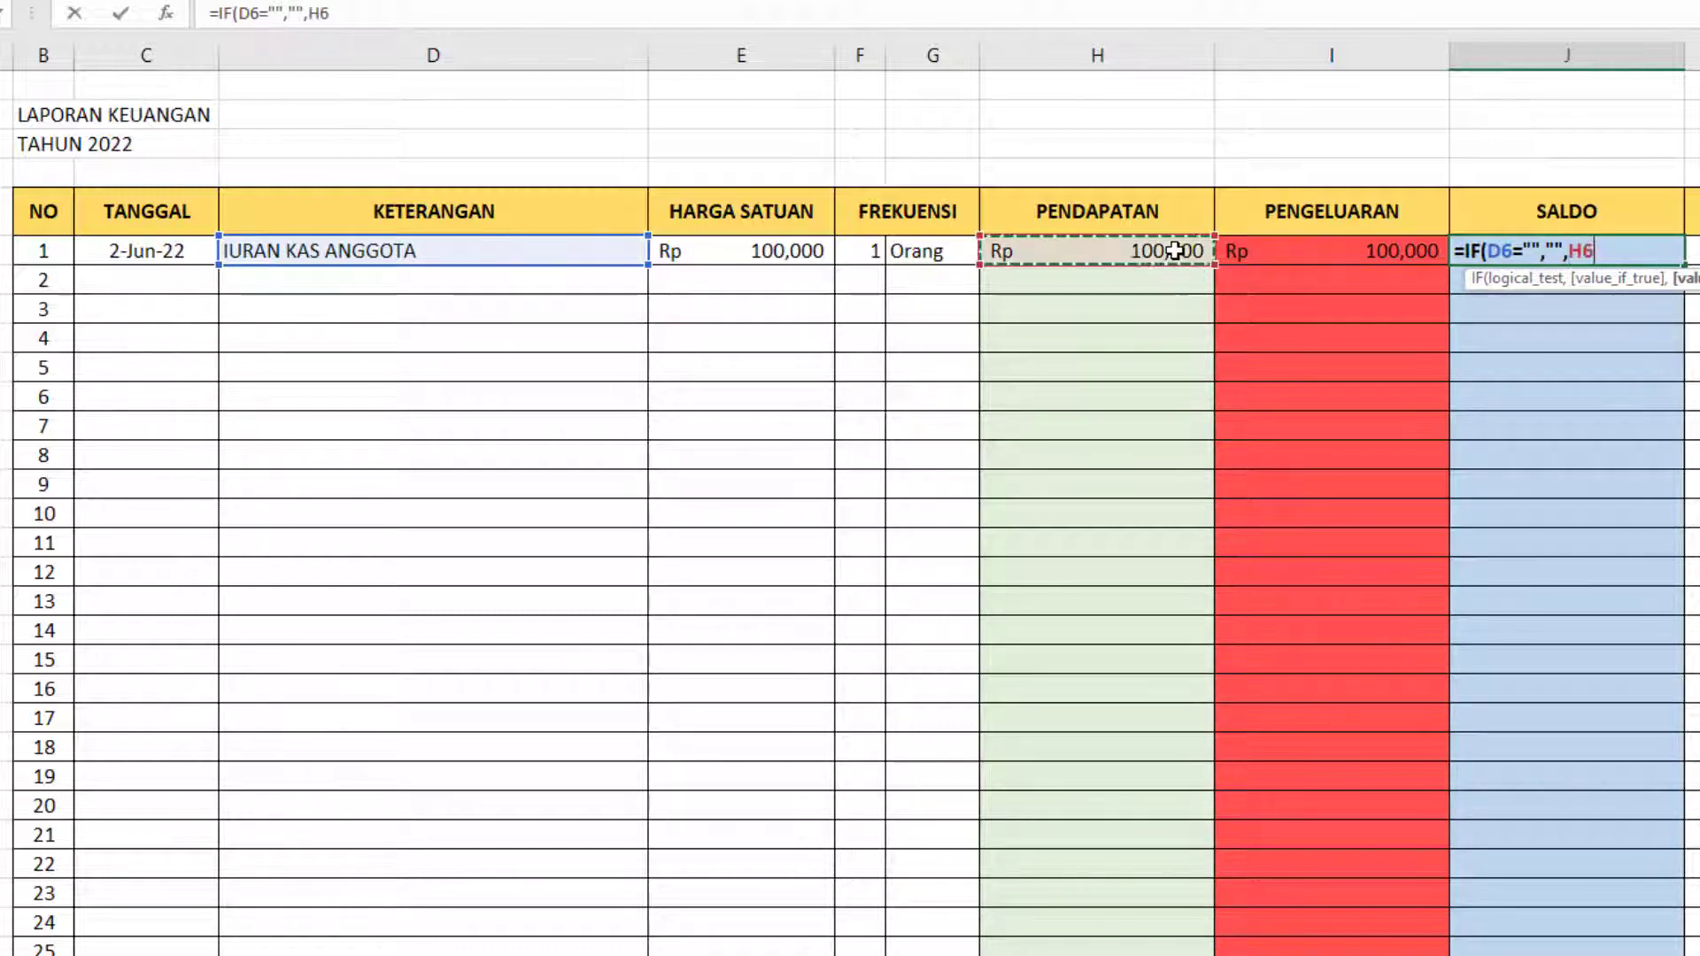
pyautogui.write('-')
pyautogui.press('Left')
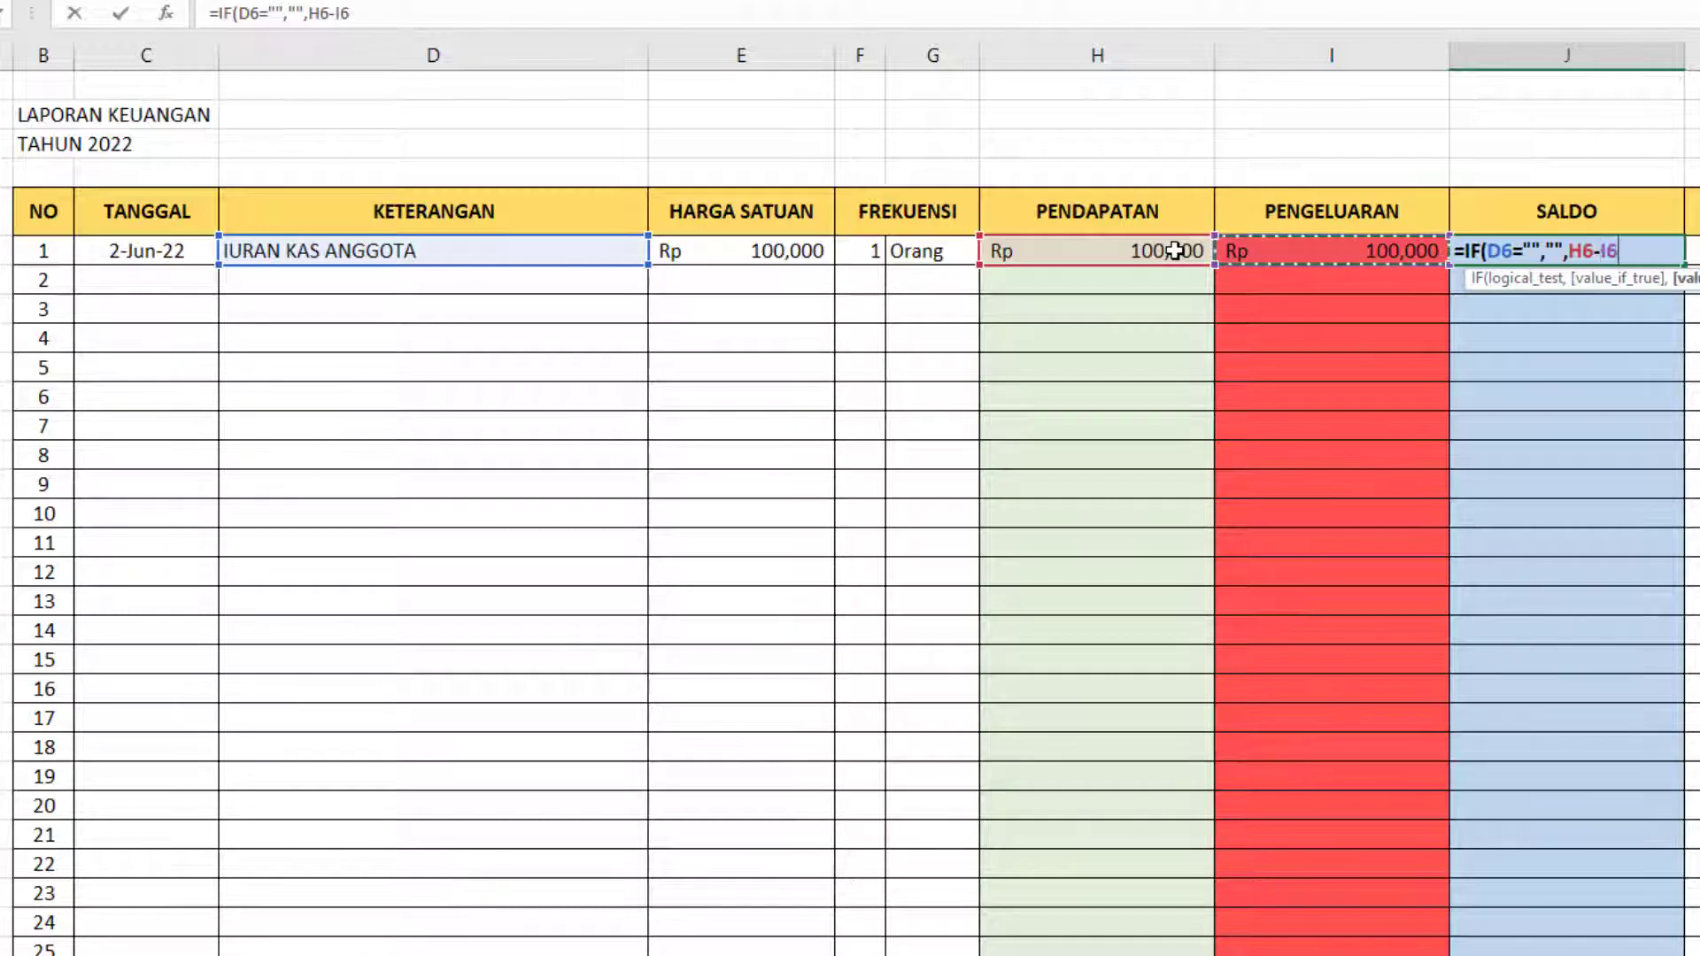
pyautogui.write(')')
pyautogui.press('Return')
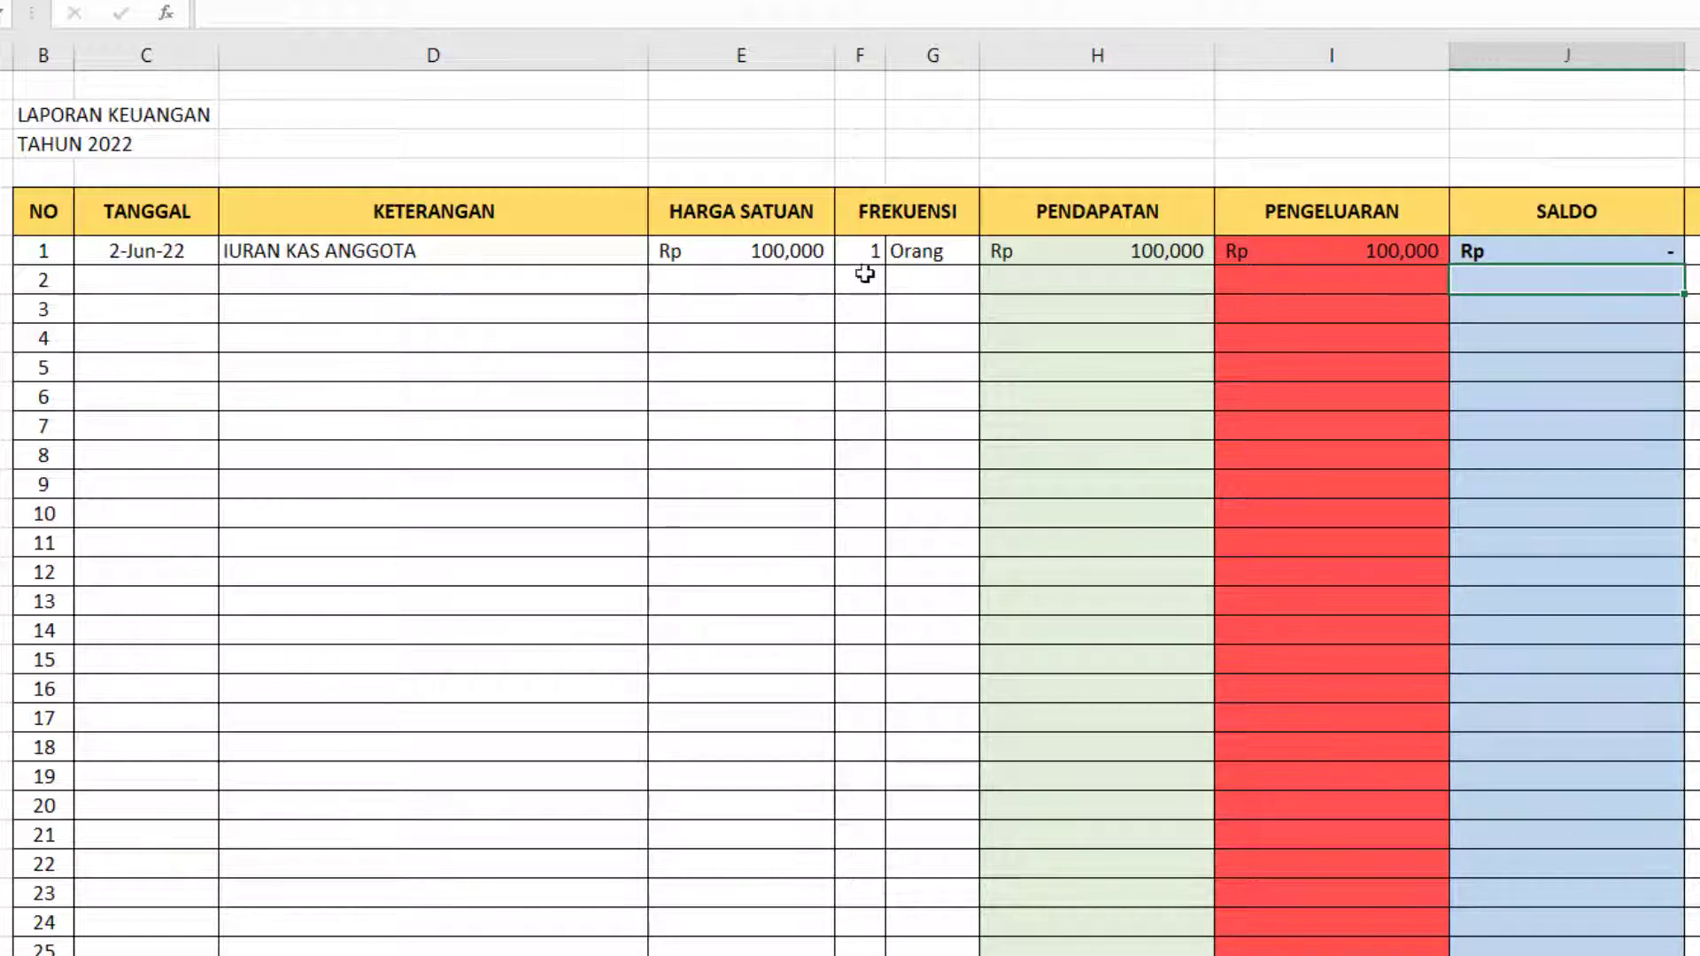
# Copy the PENGELUARAN formula from I6 down through entry 100 and check the copied formula in I7.
pyautogui.click(1320, 256)
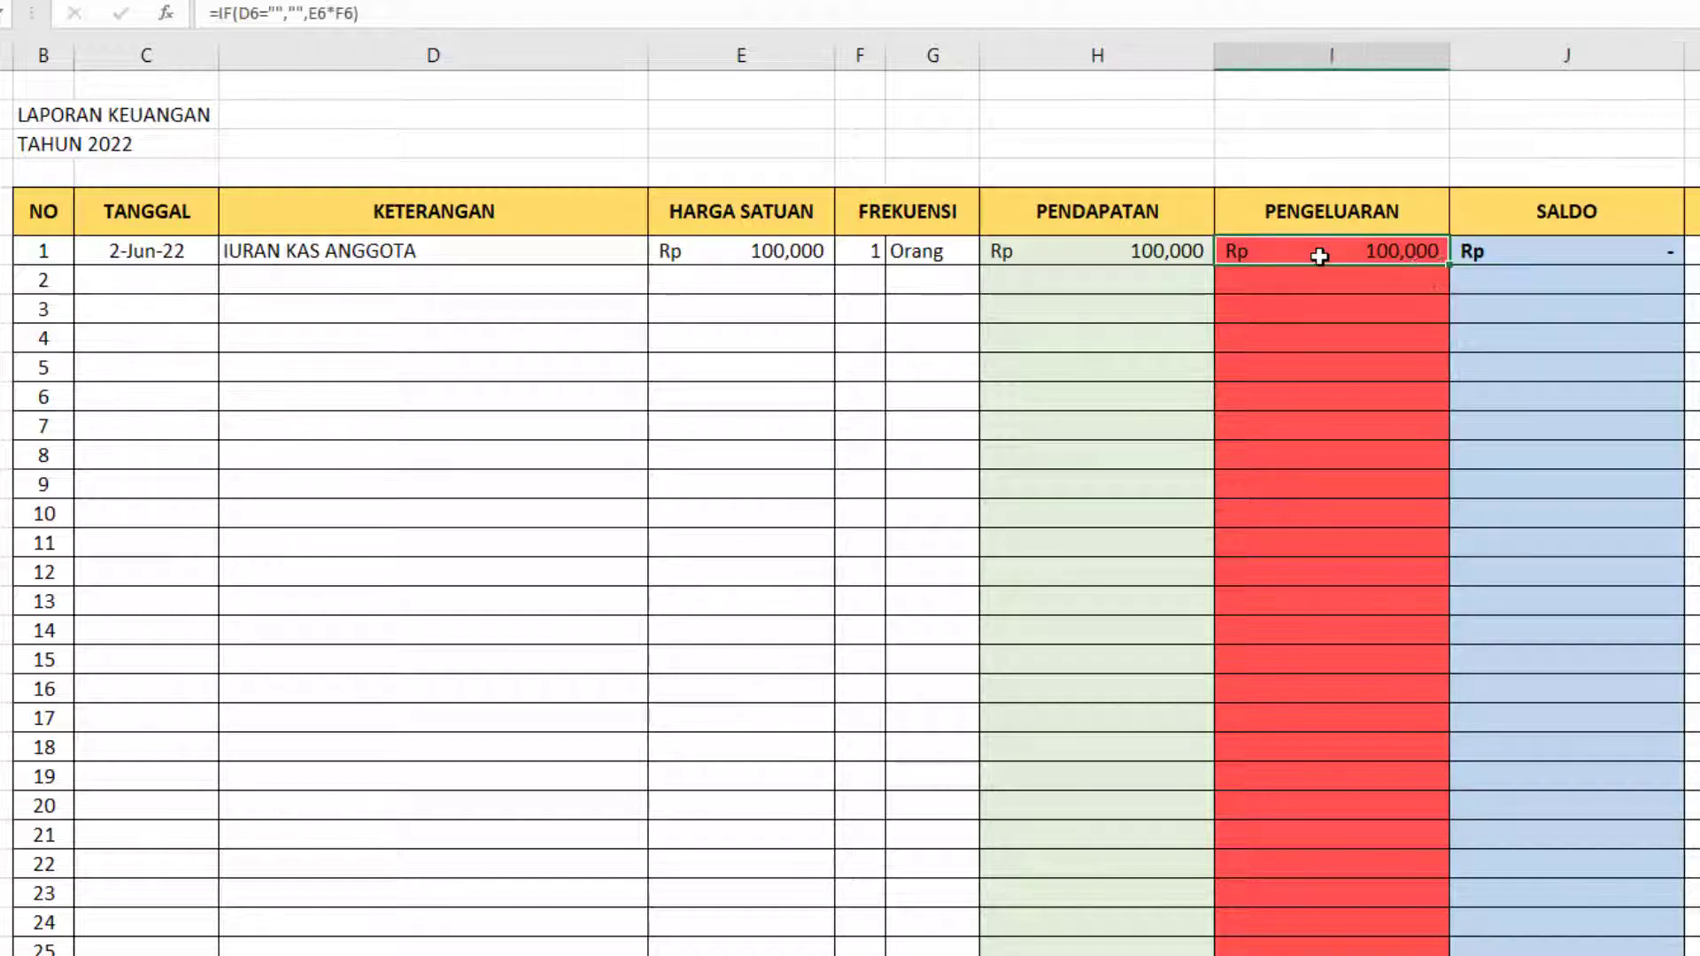
pyautogui.hotkey('ctrl', 'c')
pyautogui.click(1424, 280)
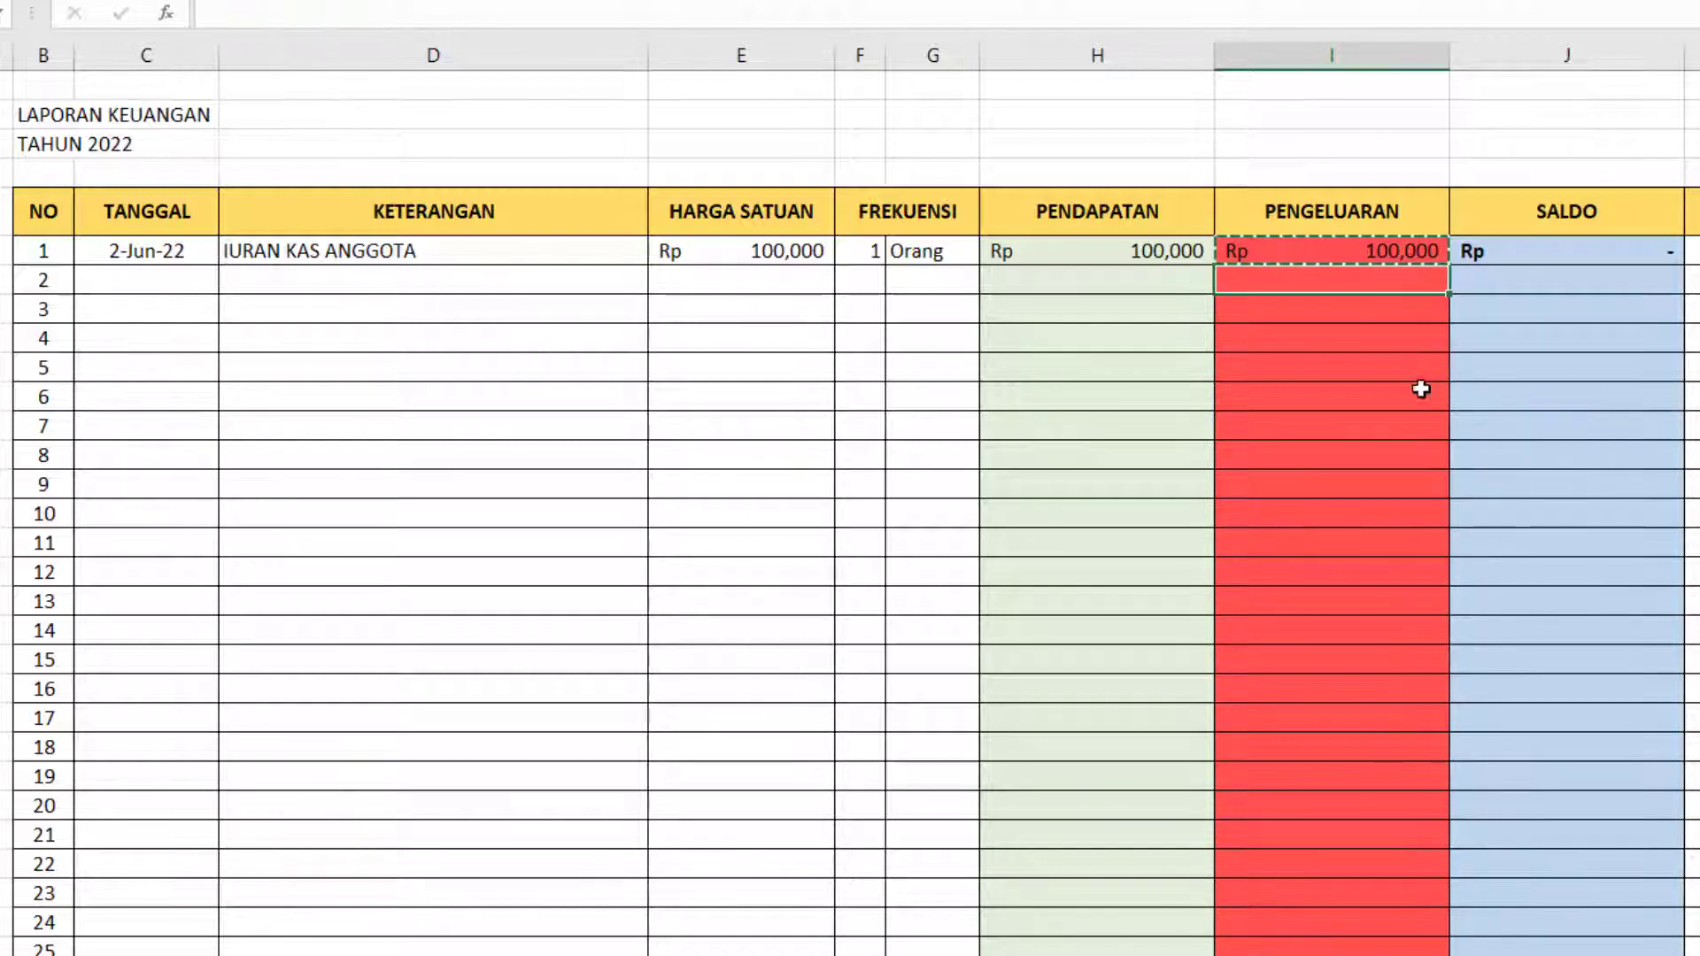
pyautogui.scroll(-14, 1437, 513)
pyautogui.scroll(-19, 1346, 824)
pyautogui.scroll(4, 1331, 777)
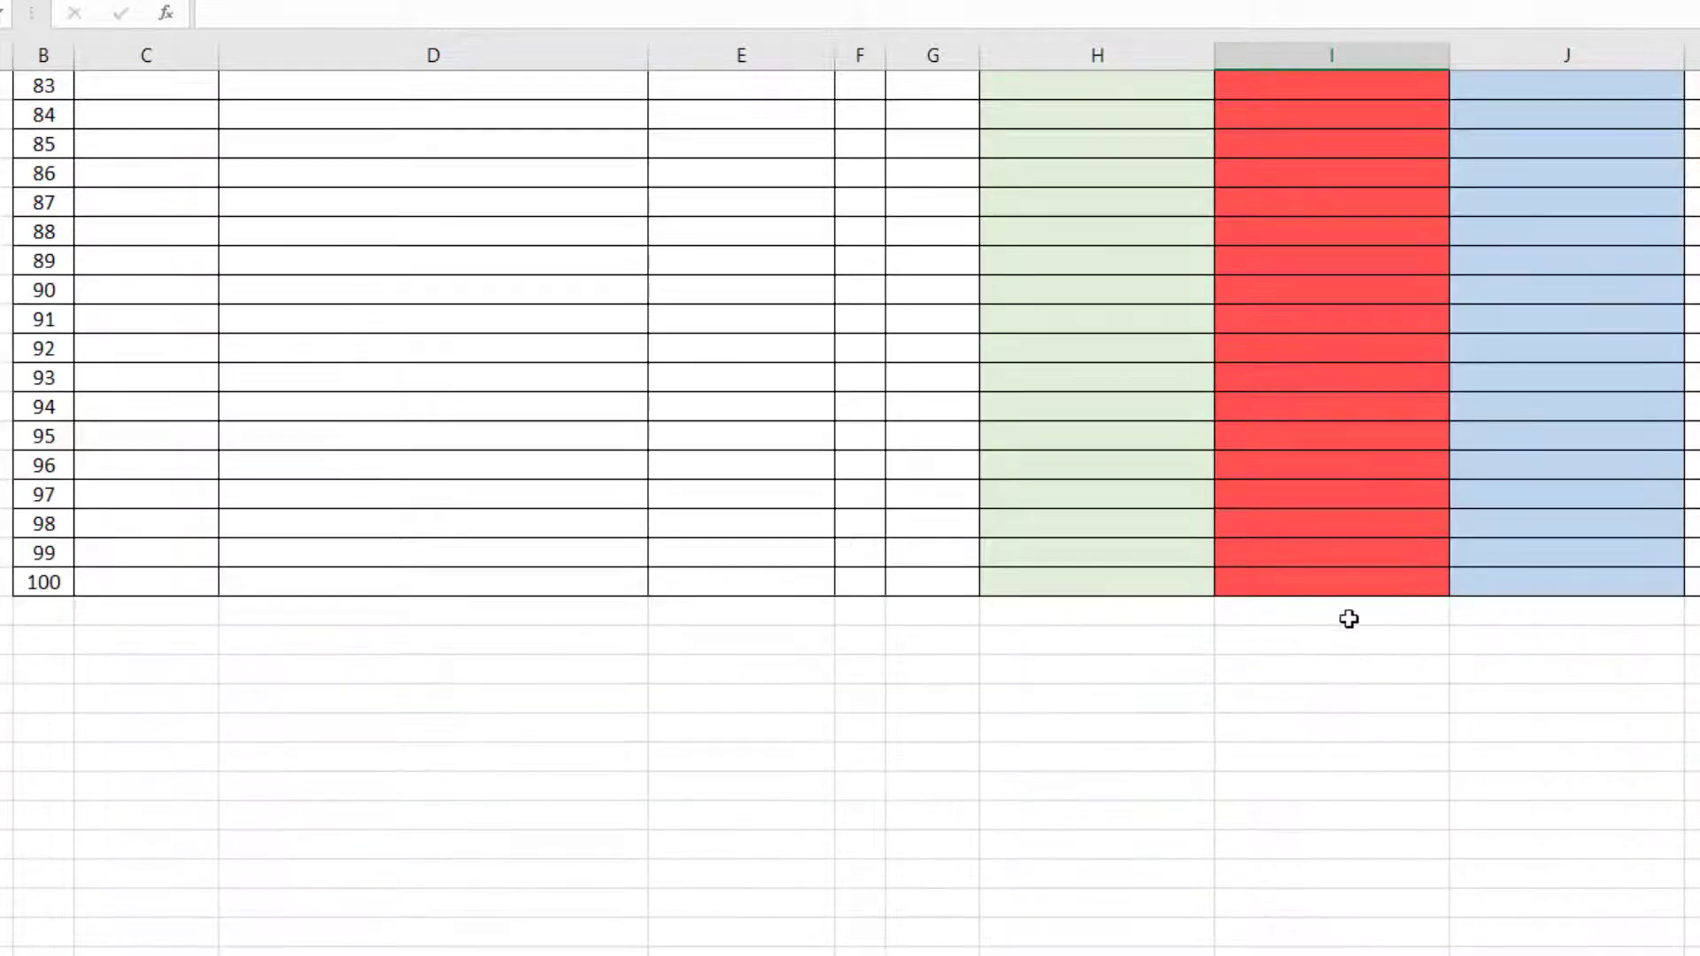
pyautogui.keyDown('shift'); pyautogui.click(1357, 580); pyautogui.keyUp('shift')
pyautogui.rightClick(1357, 576)
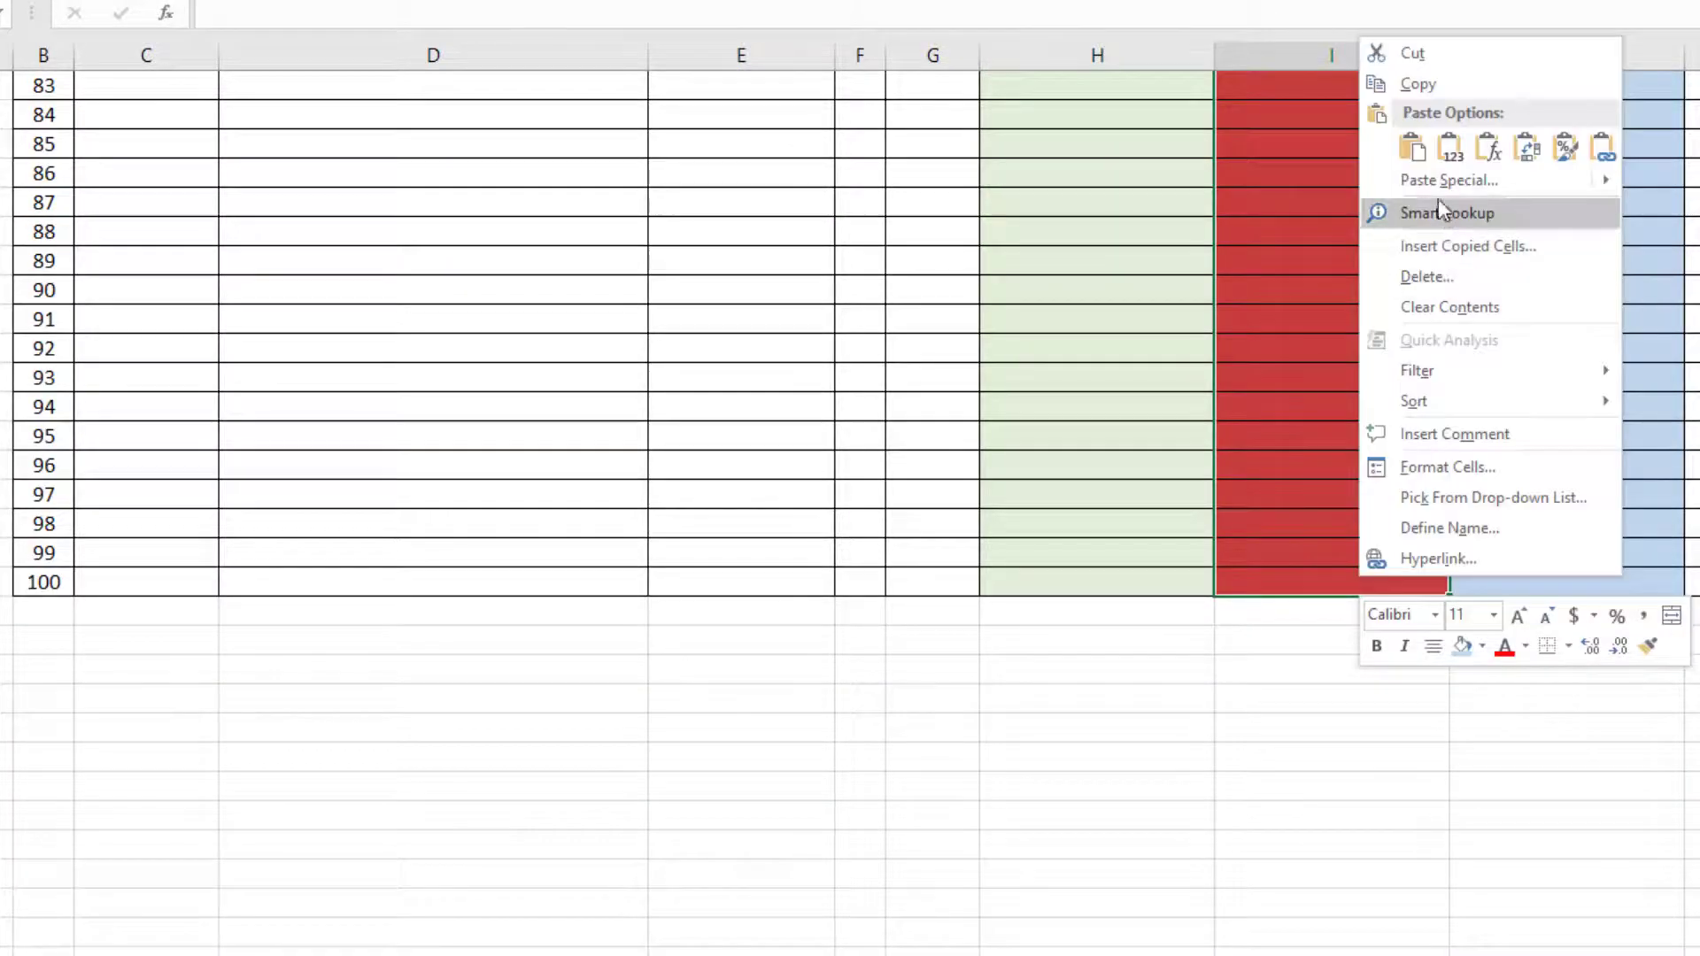
pyautogui.click(1415, 151)
pyautogui.scroll(20, 1381, 354)
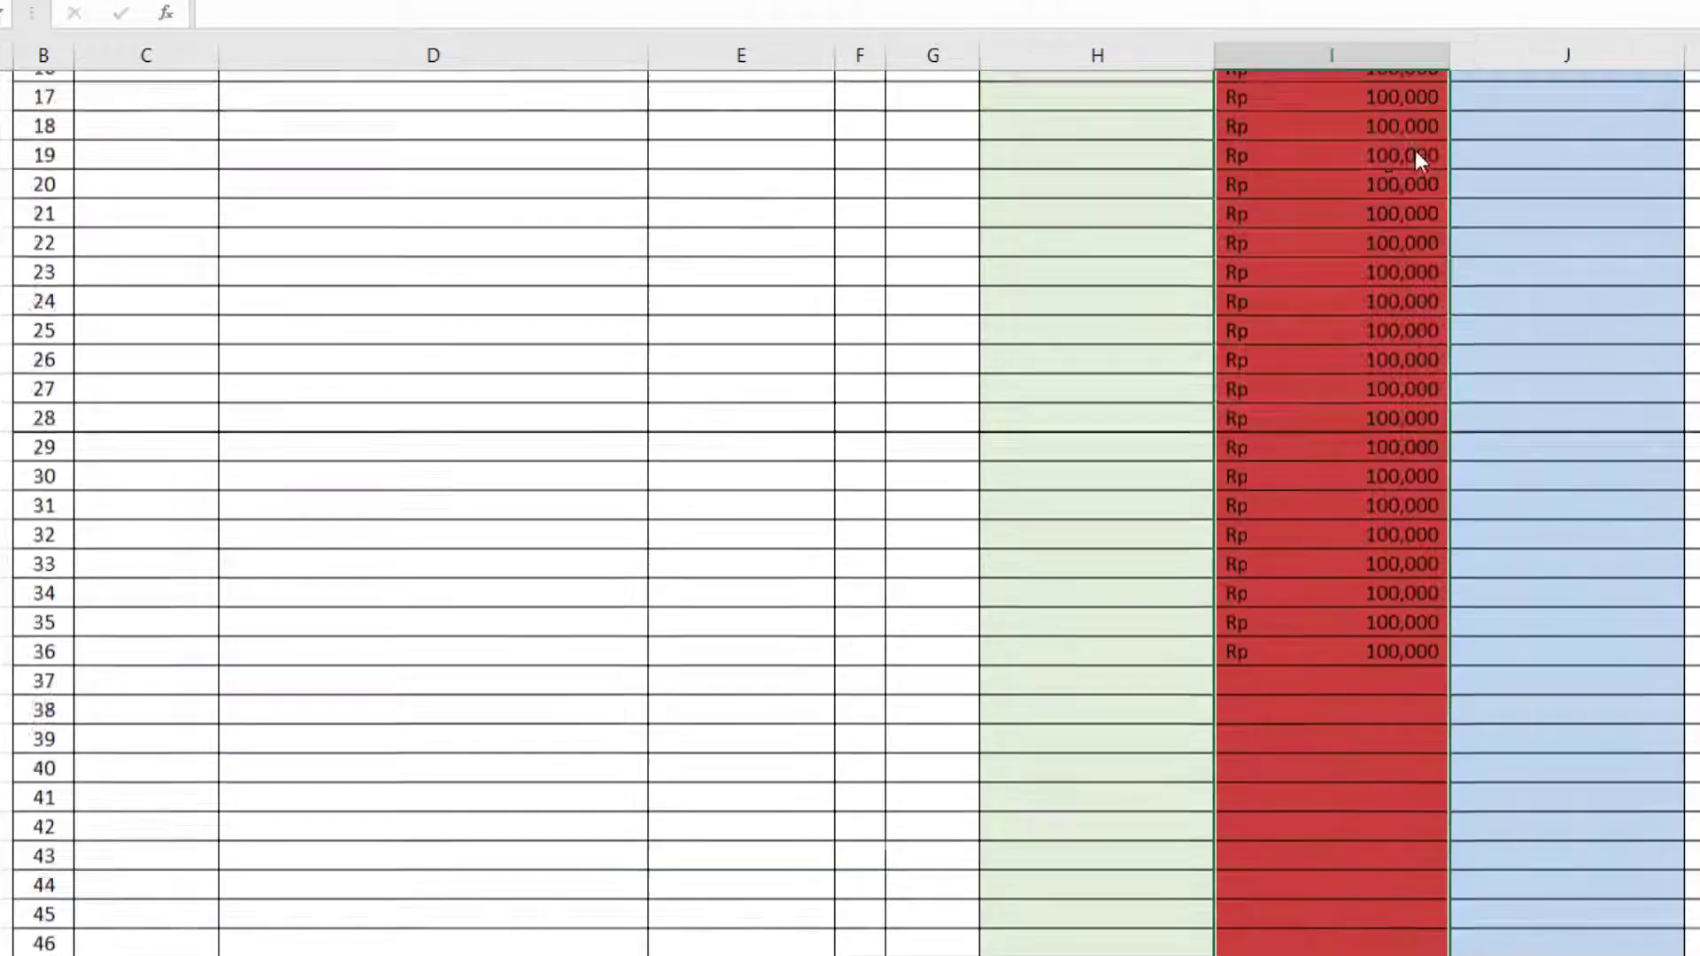
pyautogui.click(1374, 283)
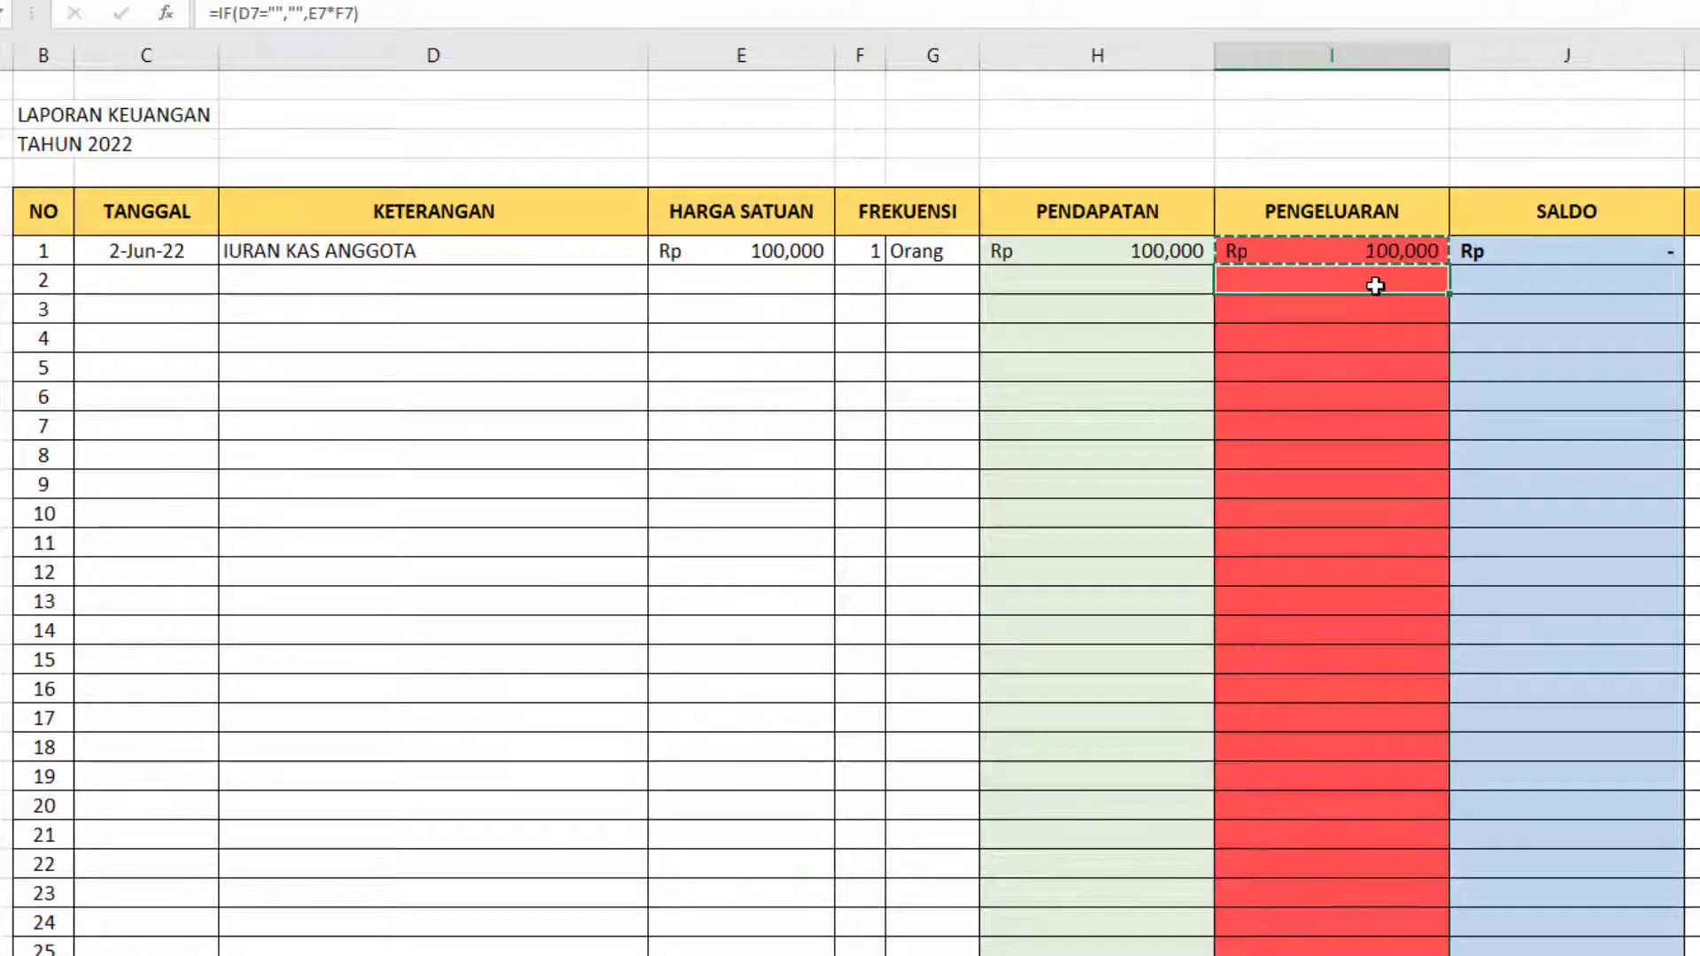
# Clear the PENGELUARAN formula in I6, since the first entry is income.
pyautogui.click(1288, 252)
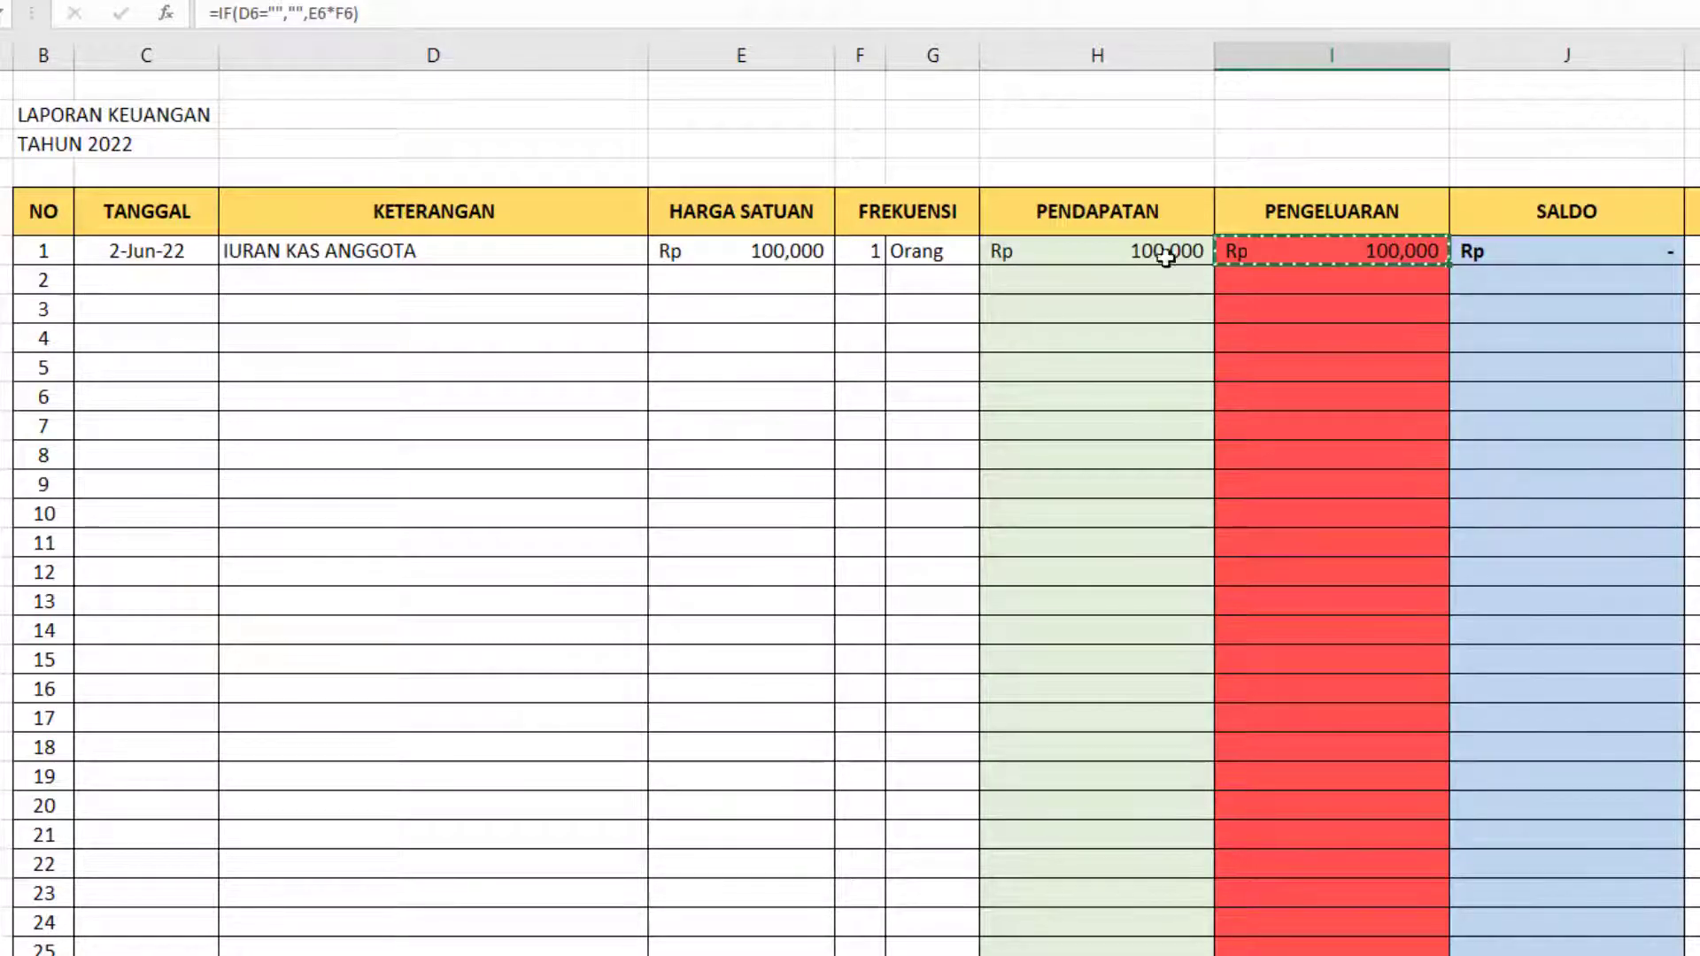
pyautogui.click(45, 251)
pyautogui.click(2, 250)
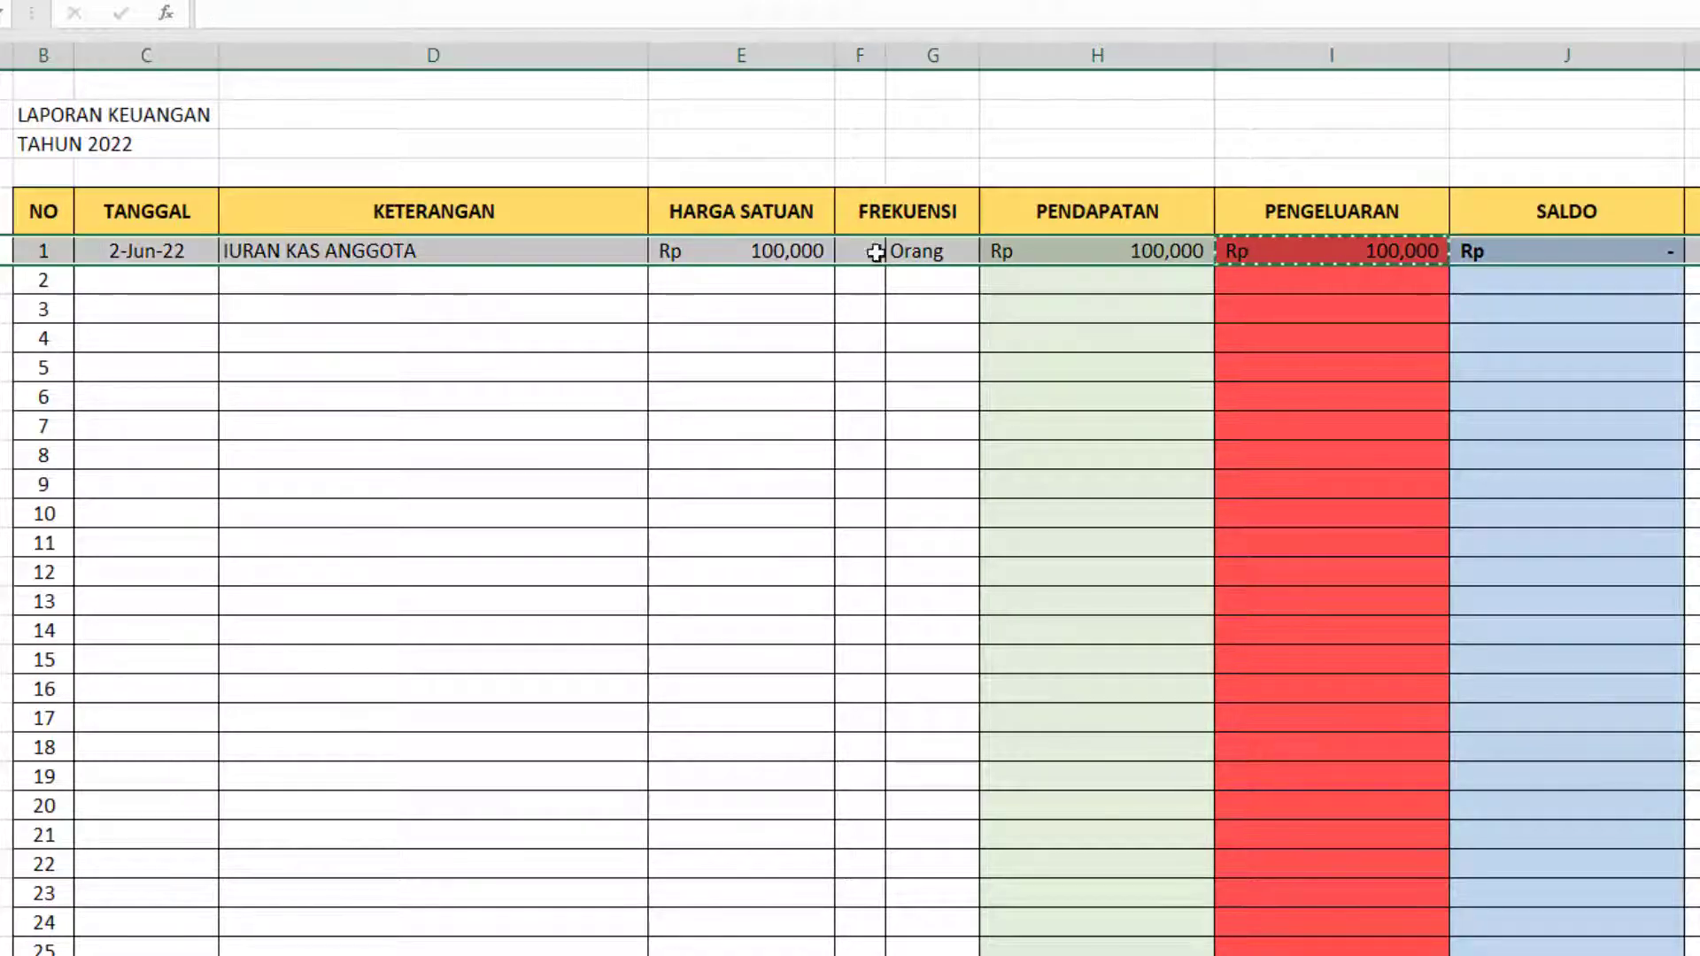
pyautogui.click(1118, 251)
pyautogui.click(1366, 252)
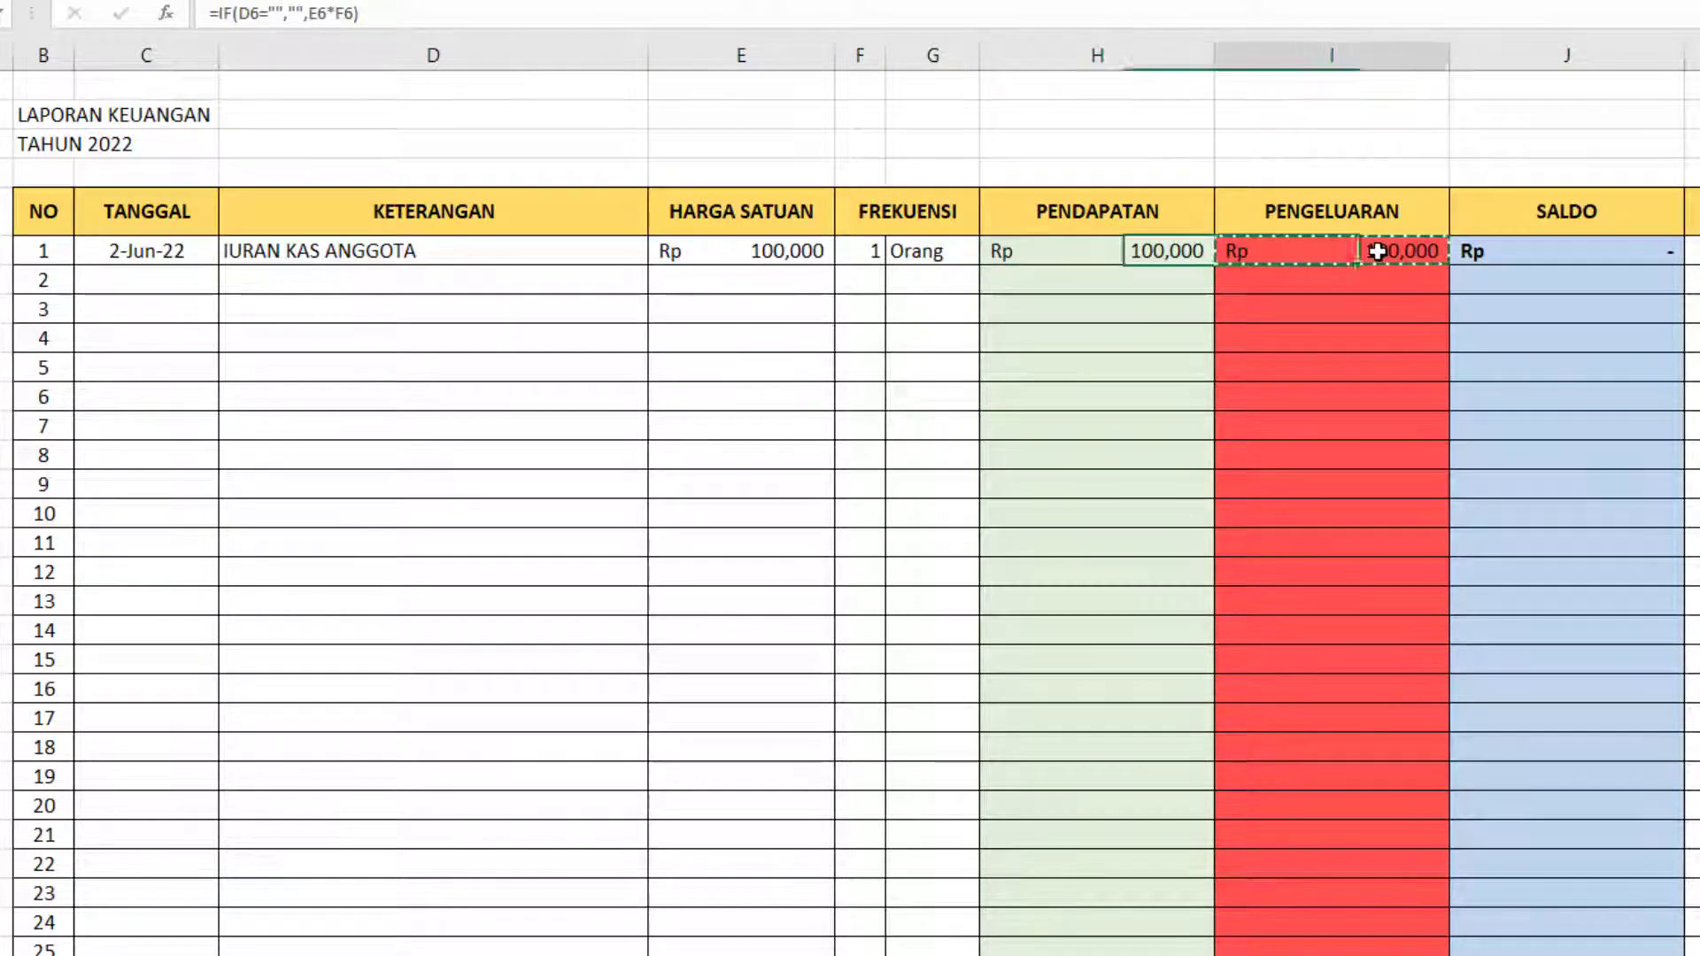
pyautogui.press('Delete')
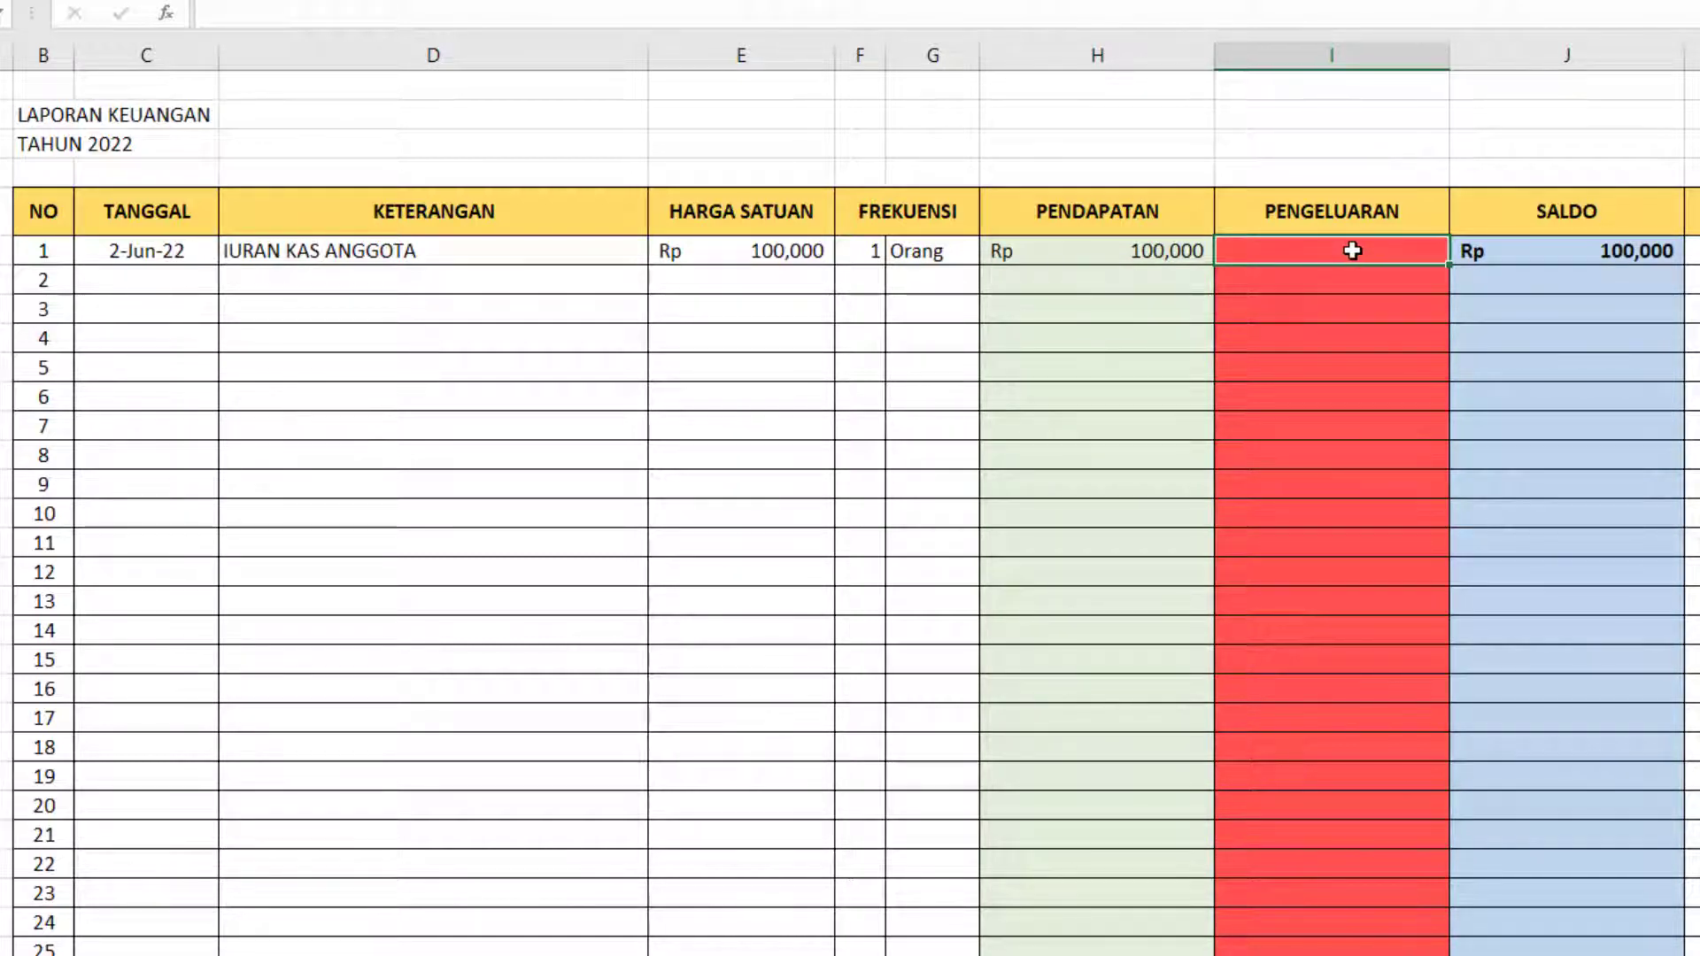
# Show the PENDAPATAN formula =IF(D6="","",F6*E6) as plain text in the cell above its header.
pyautogui.click(1191, 257)
pyautogui.moveTo(414, 15); pyautogui.dragTo(177, 15)
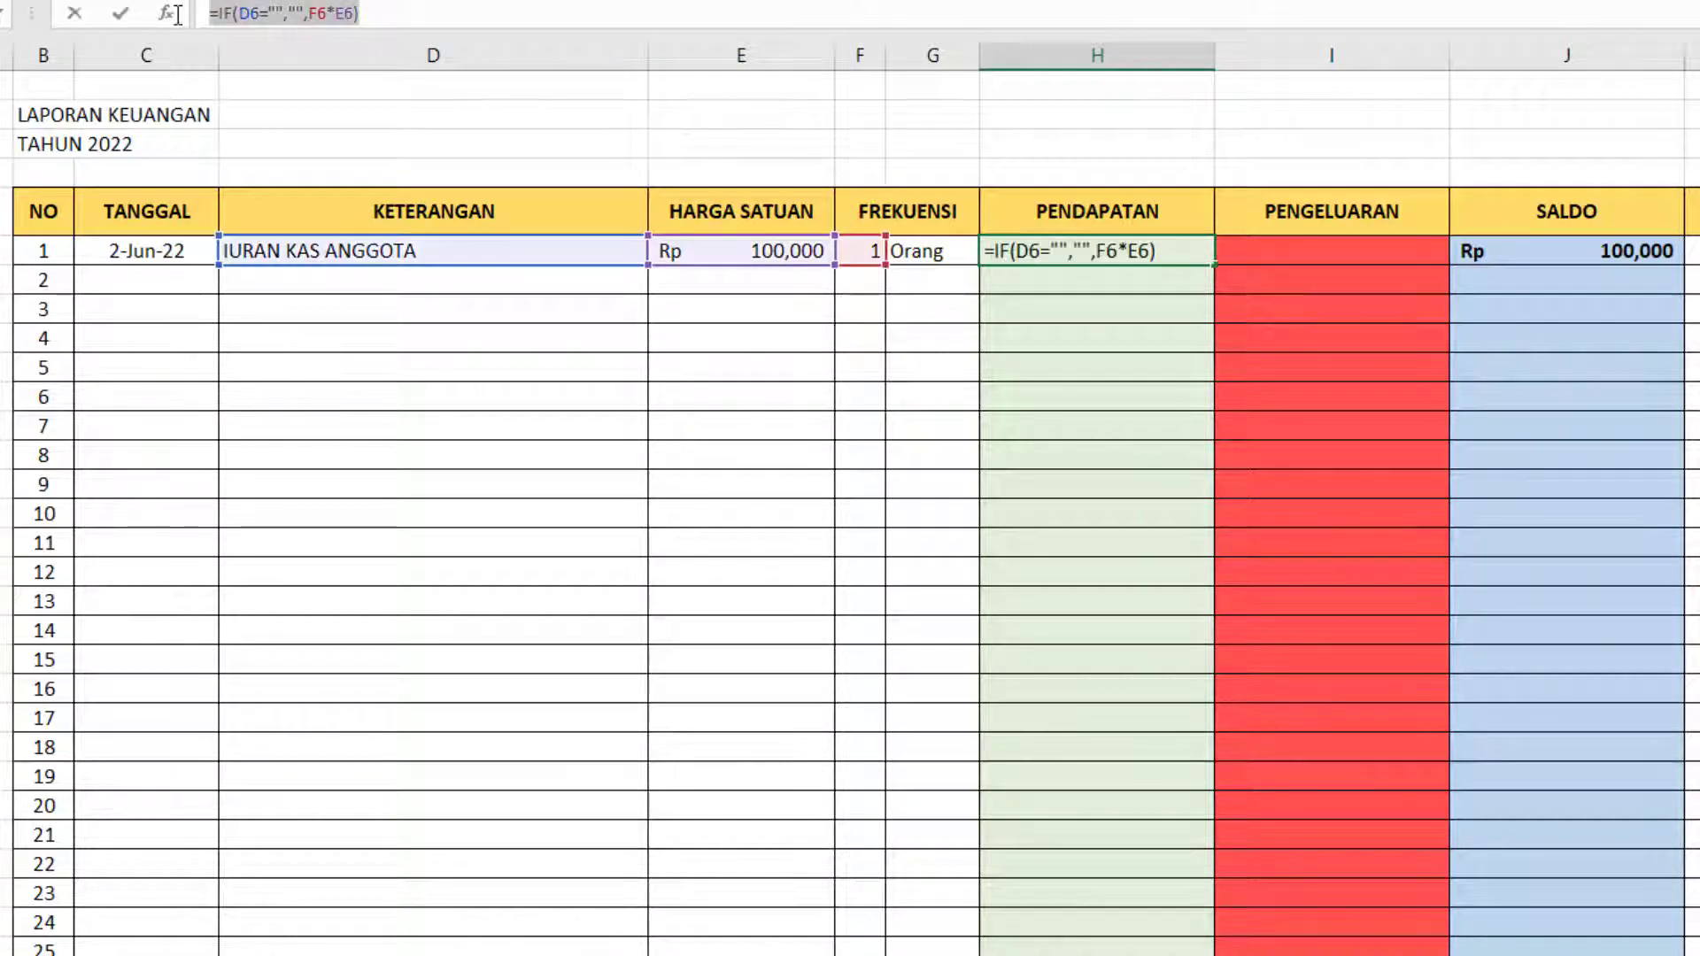
pyautogui.press('Return')
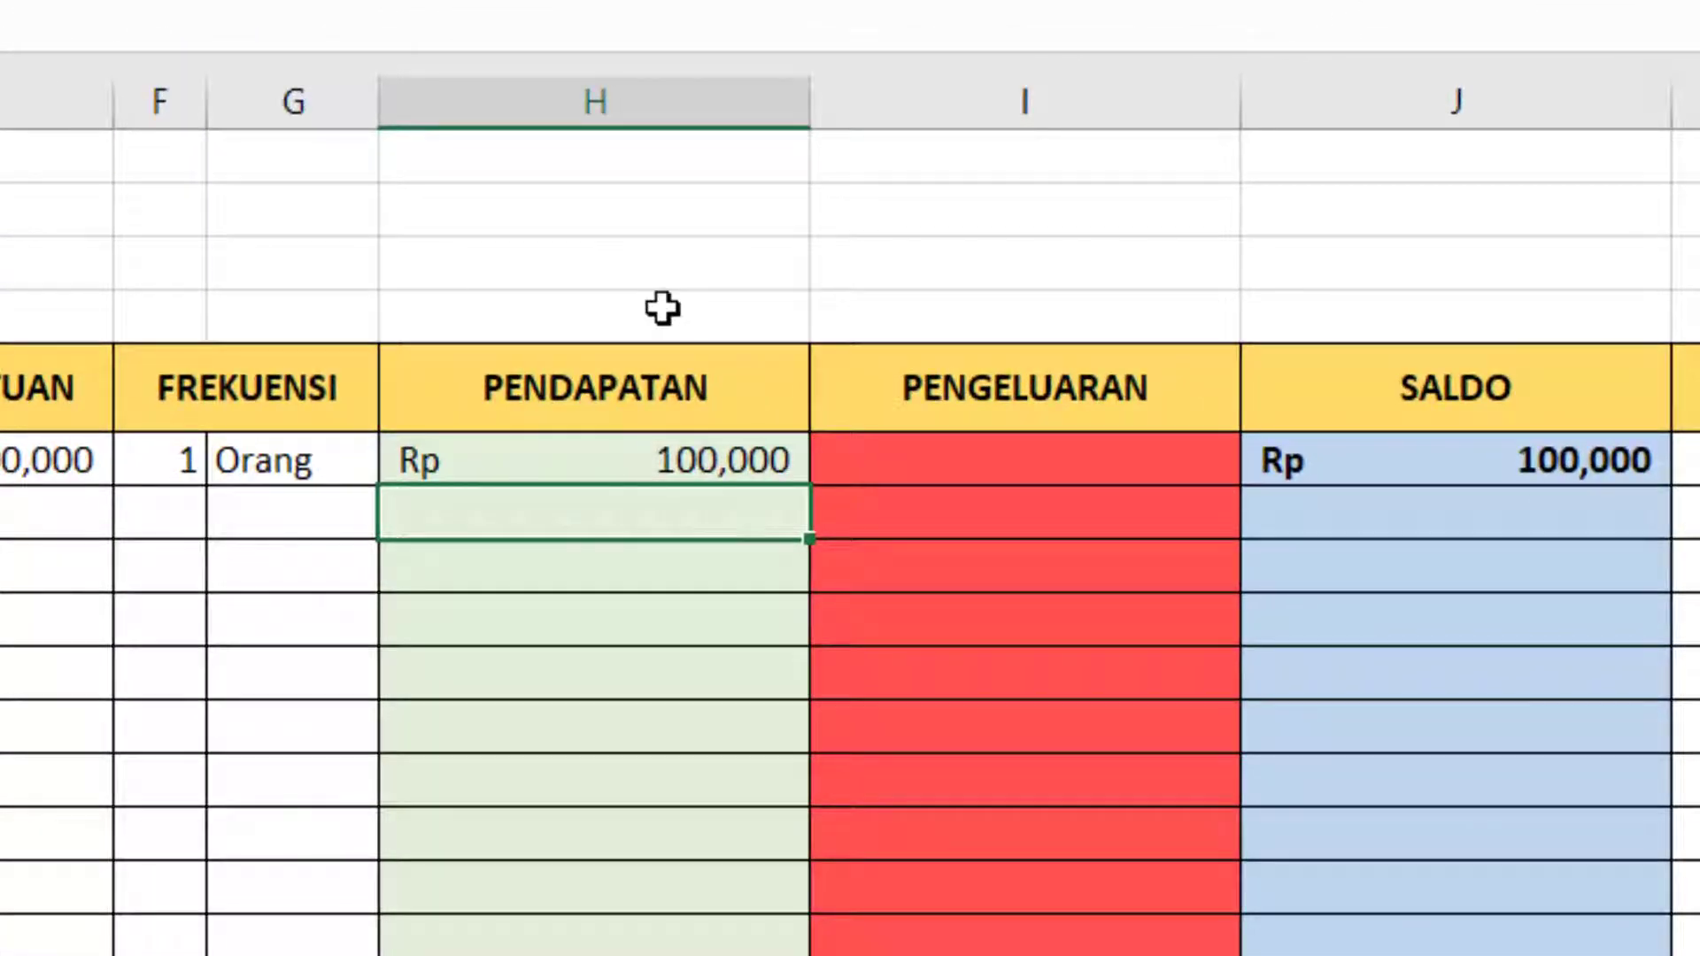
pyautogui.click(1030, 198)
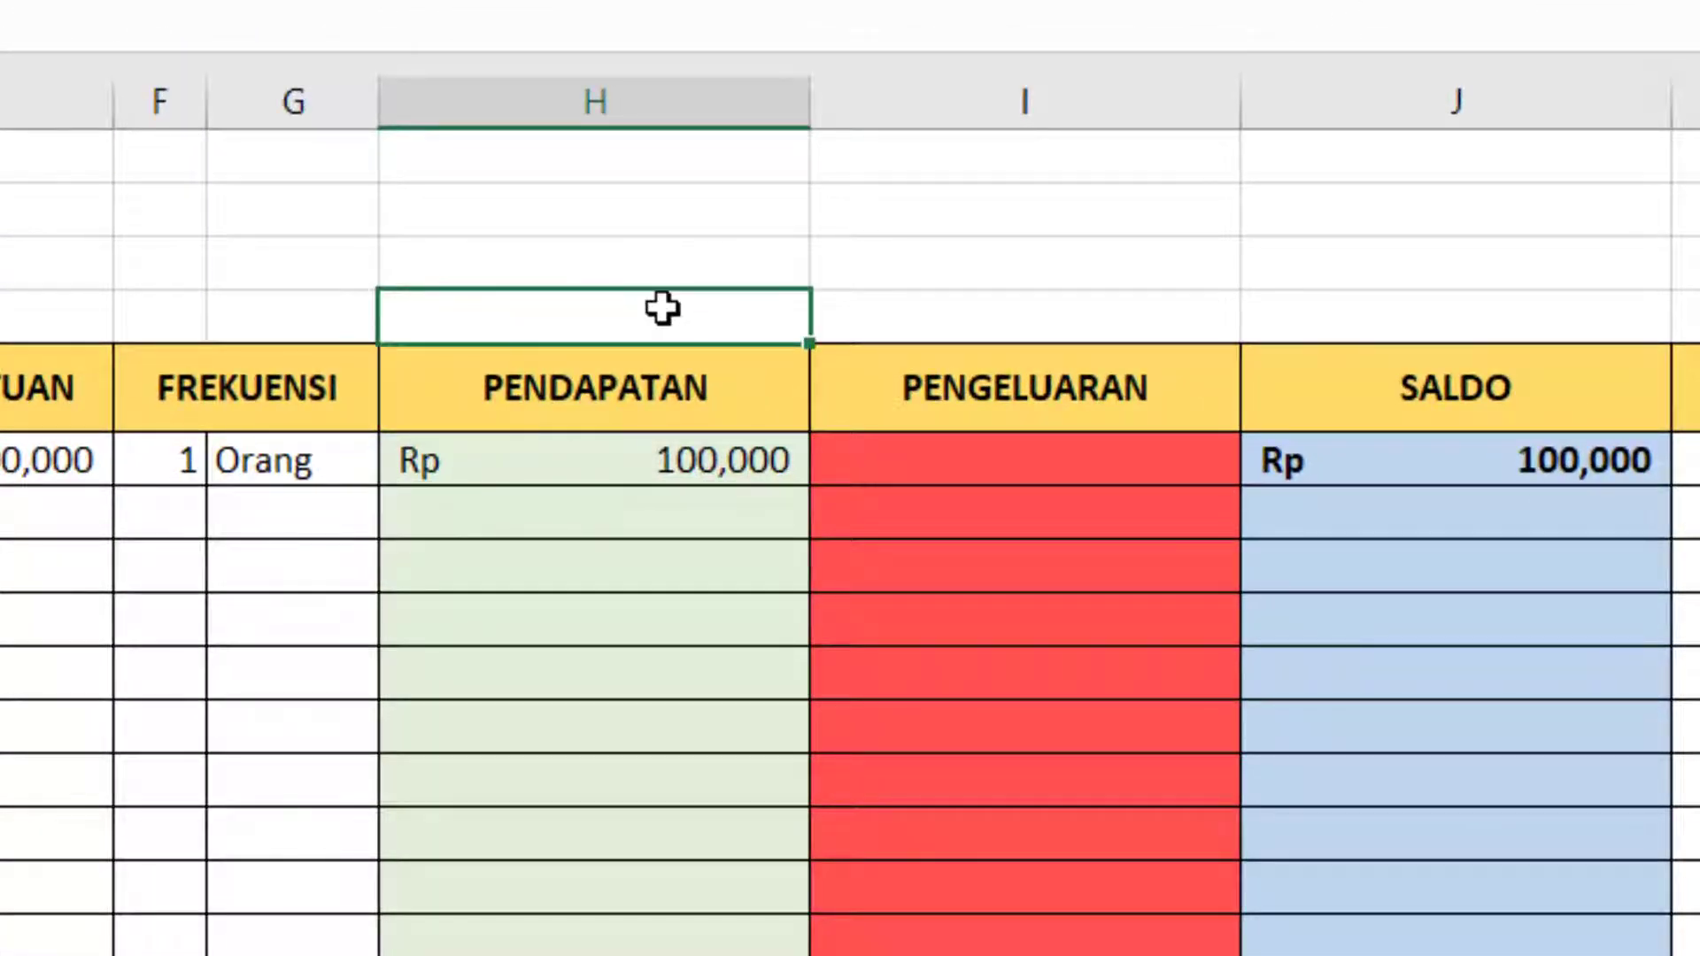
pyautogui.hotkey('ctrl', 'v')
pyautogui.press('Return')
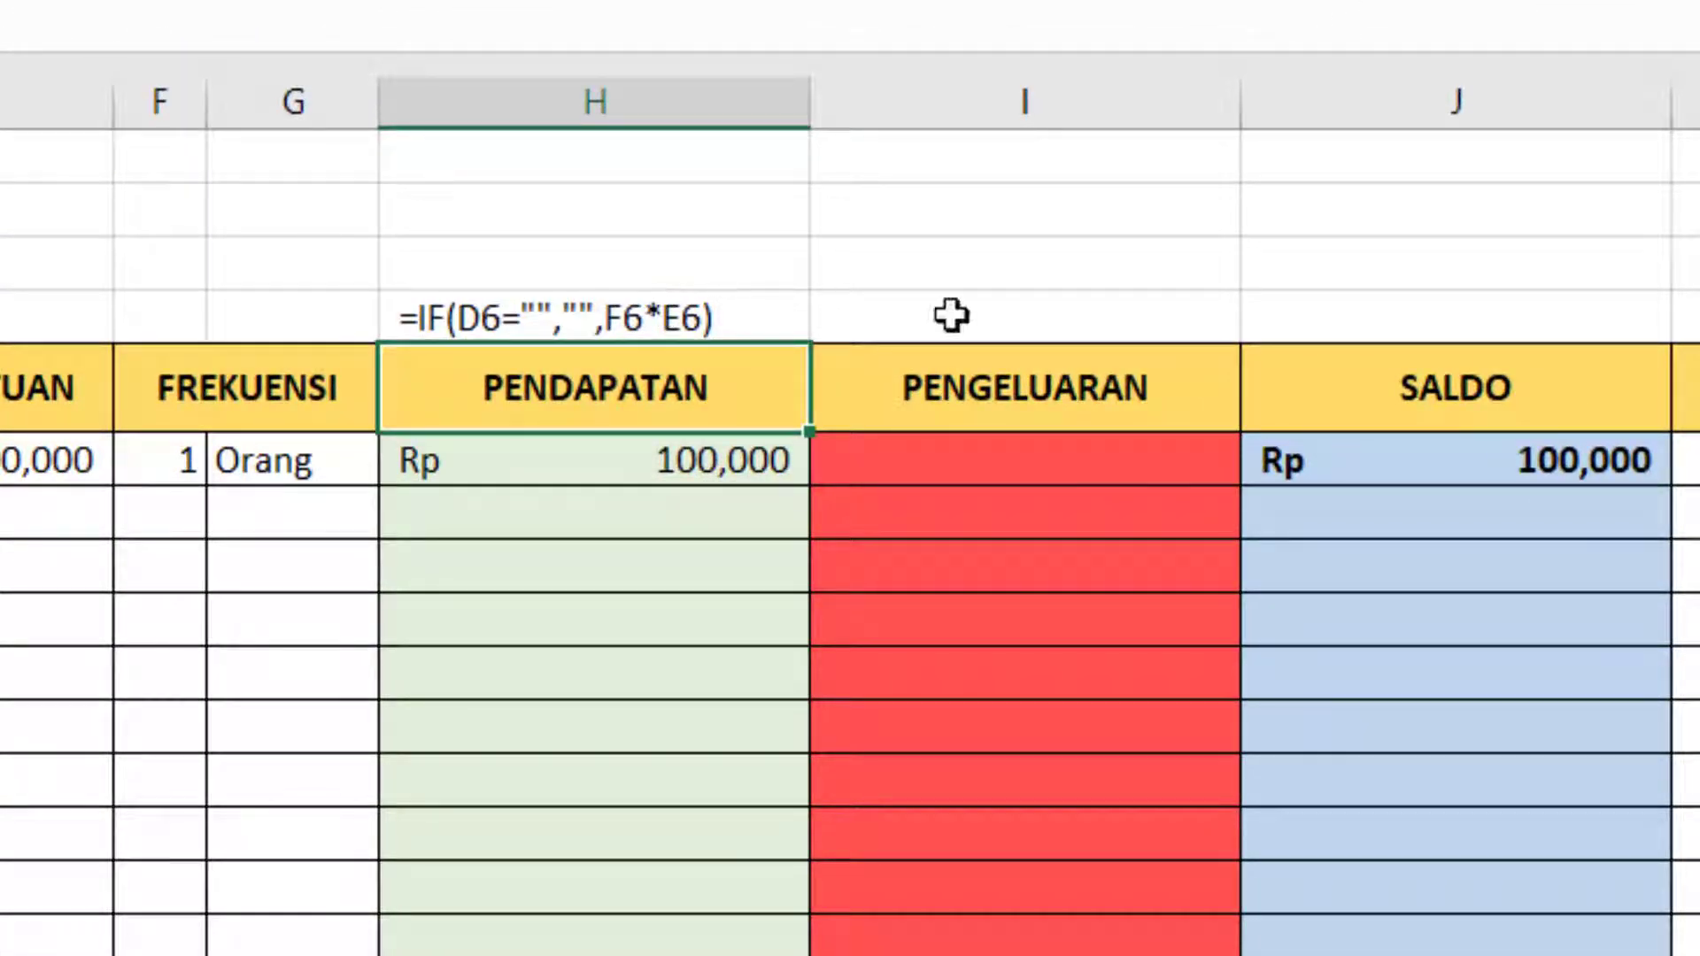
# Show the PENGELUARAN formula from I7, =IF(D7="","",E7*F7), as plain text in the cell above its header.
pyautogui.click(1125, 456)
pyautogui.click(1112, 512)
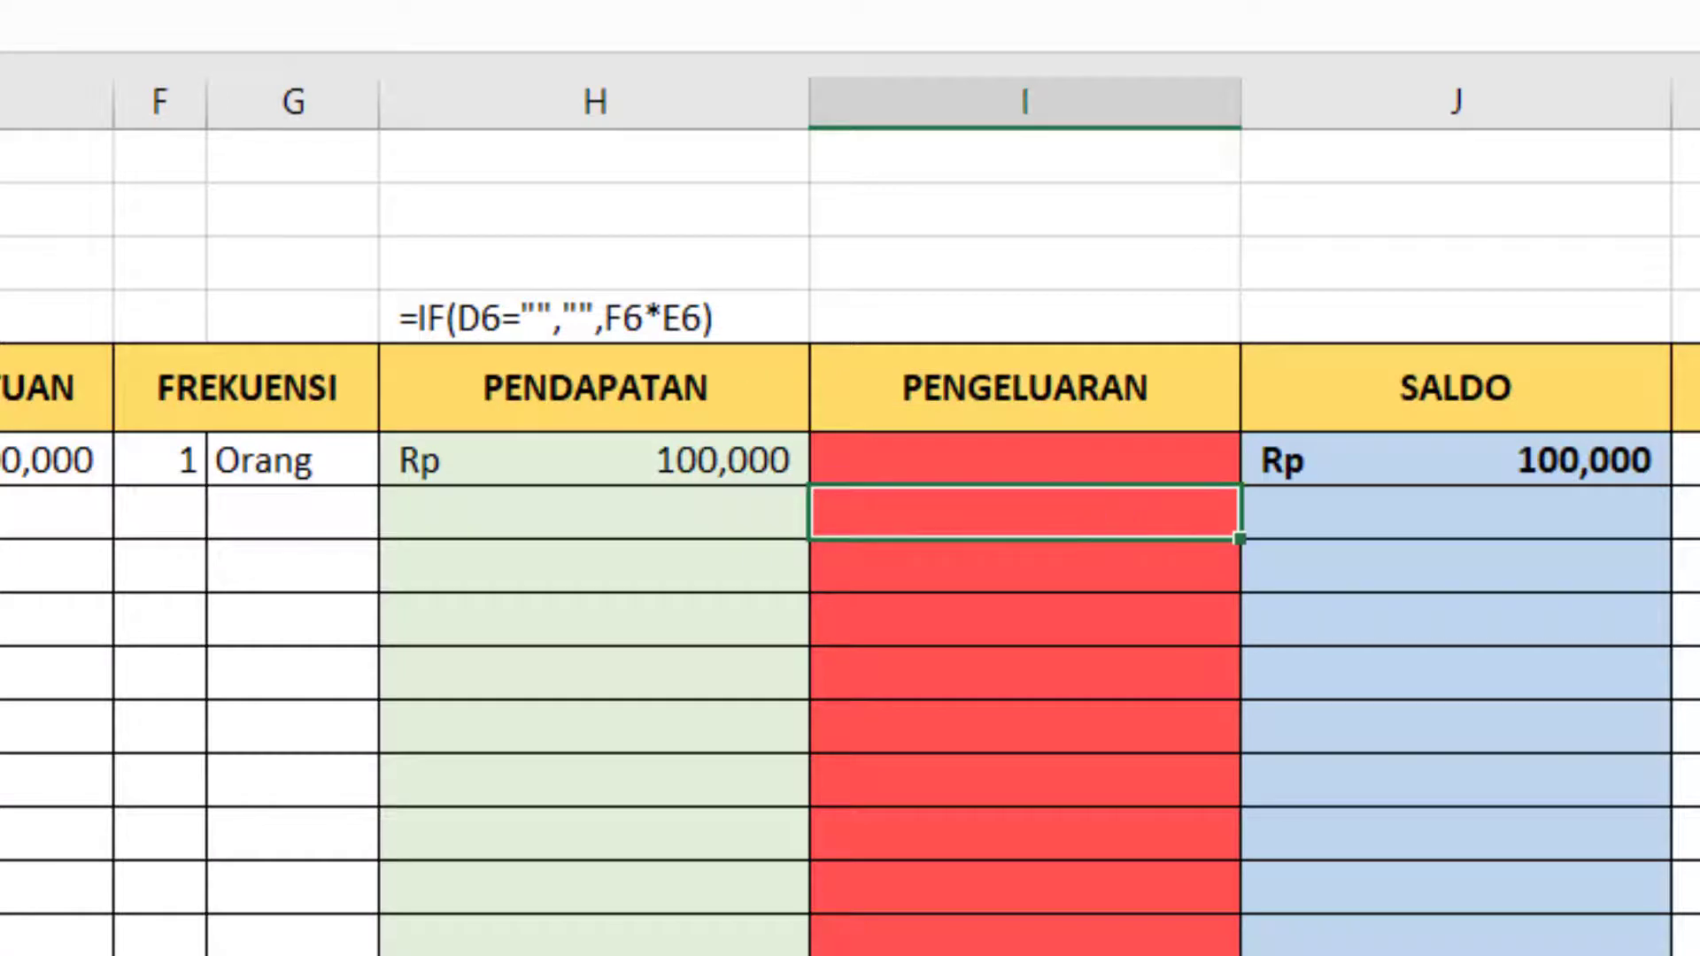
pyautogui.press('F2')
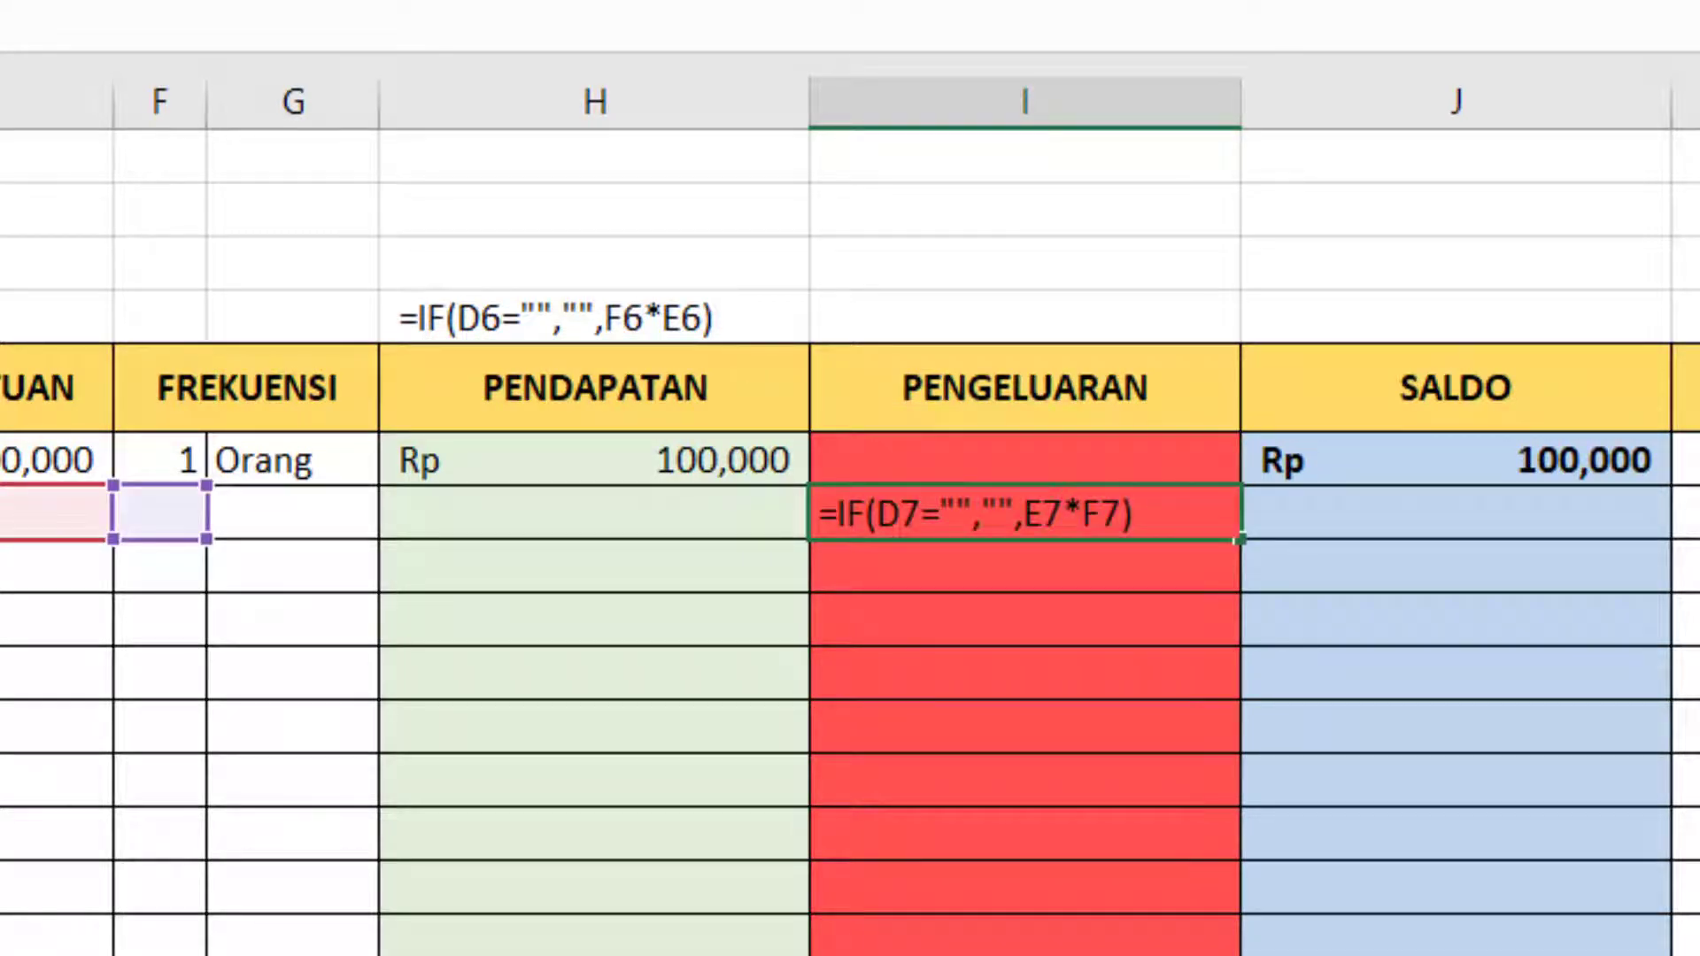
pyautogui.press('Return')
pyautogui.doubleClick(1045, 331)
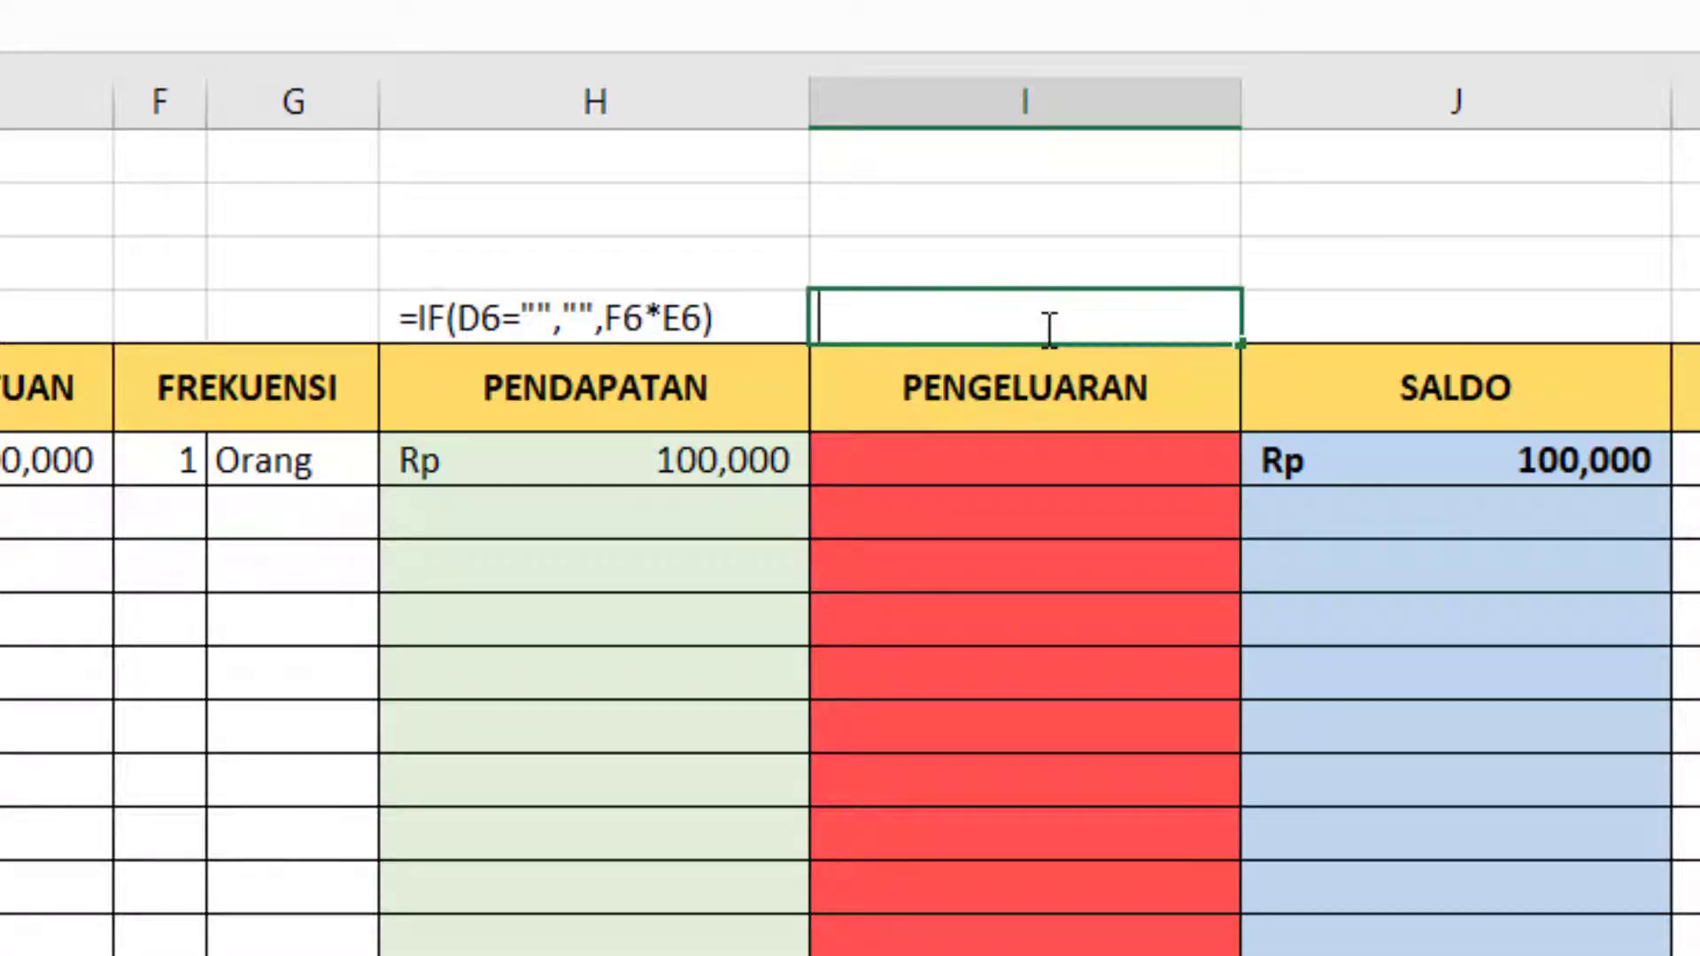
pyautogui.write("'")
pyautogui.hotkey('ctrl', 'v')
pyautogui.press('Return')
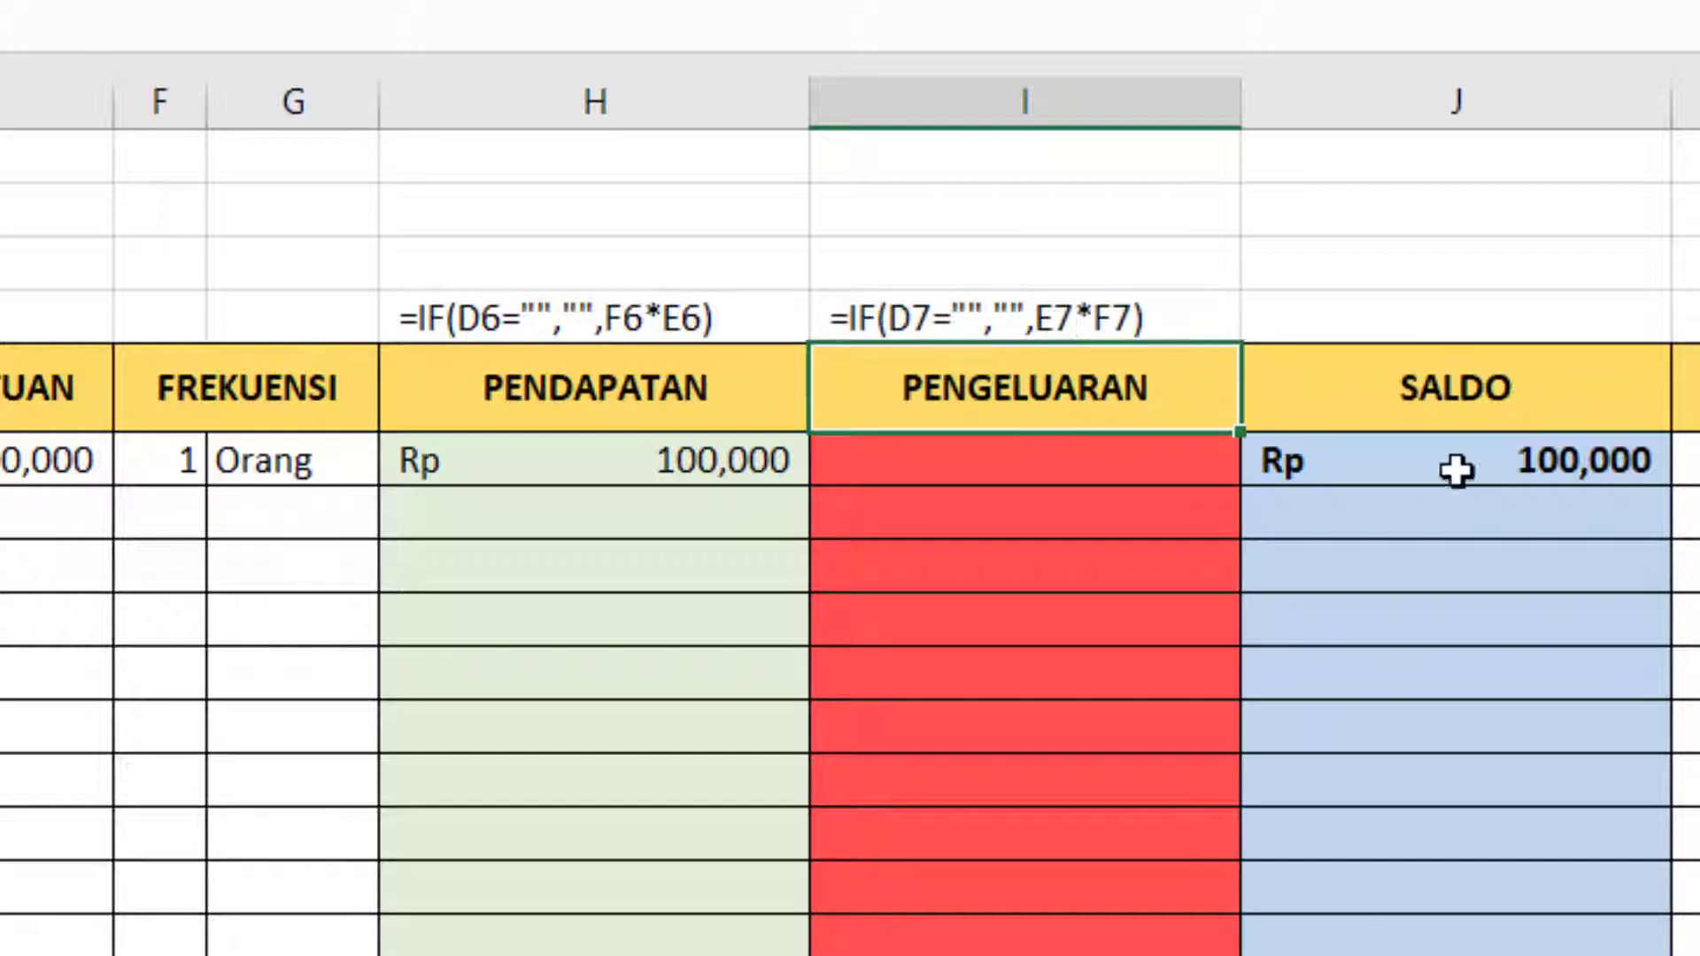
# Enter the SALDO formula =IF(D7="","",J6+H7-I7) in J7 for the second entry.
pyautogui.click(1548, 478)
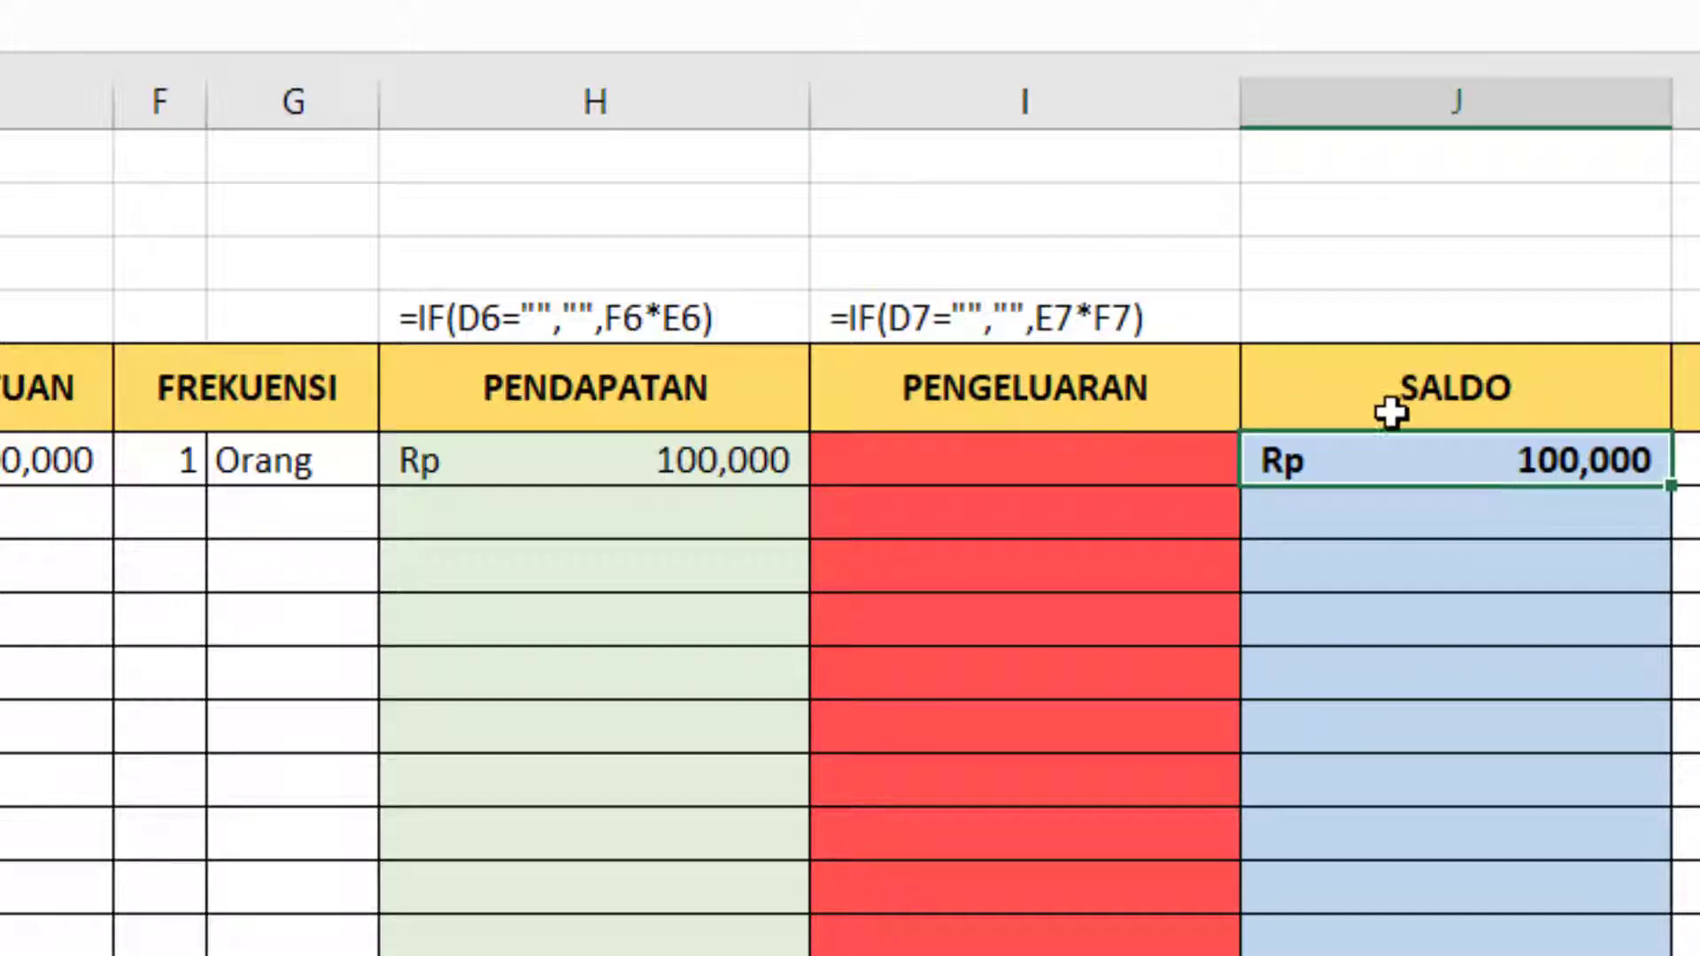
pyautogui.click(1466, 521)
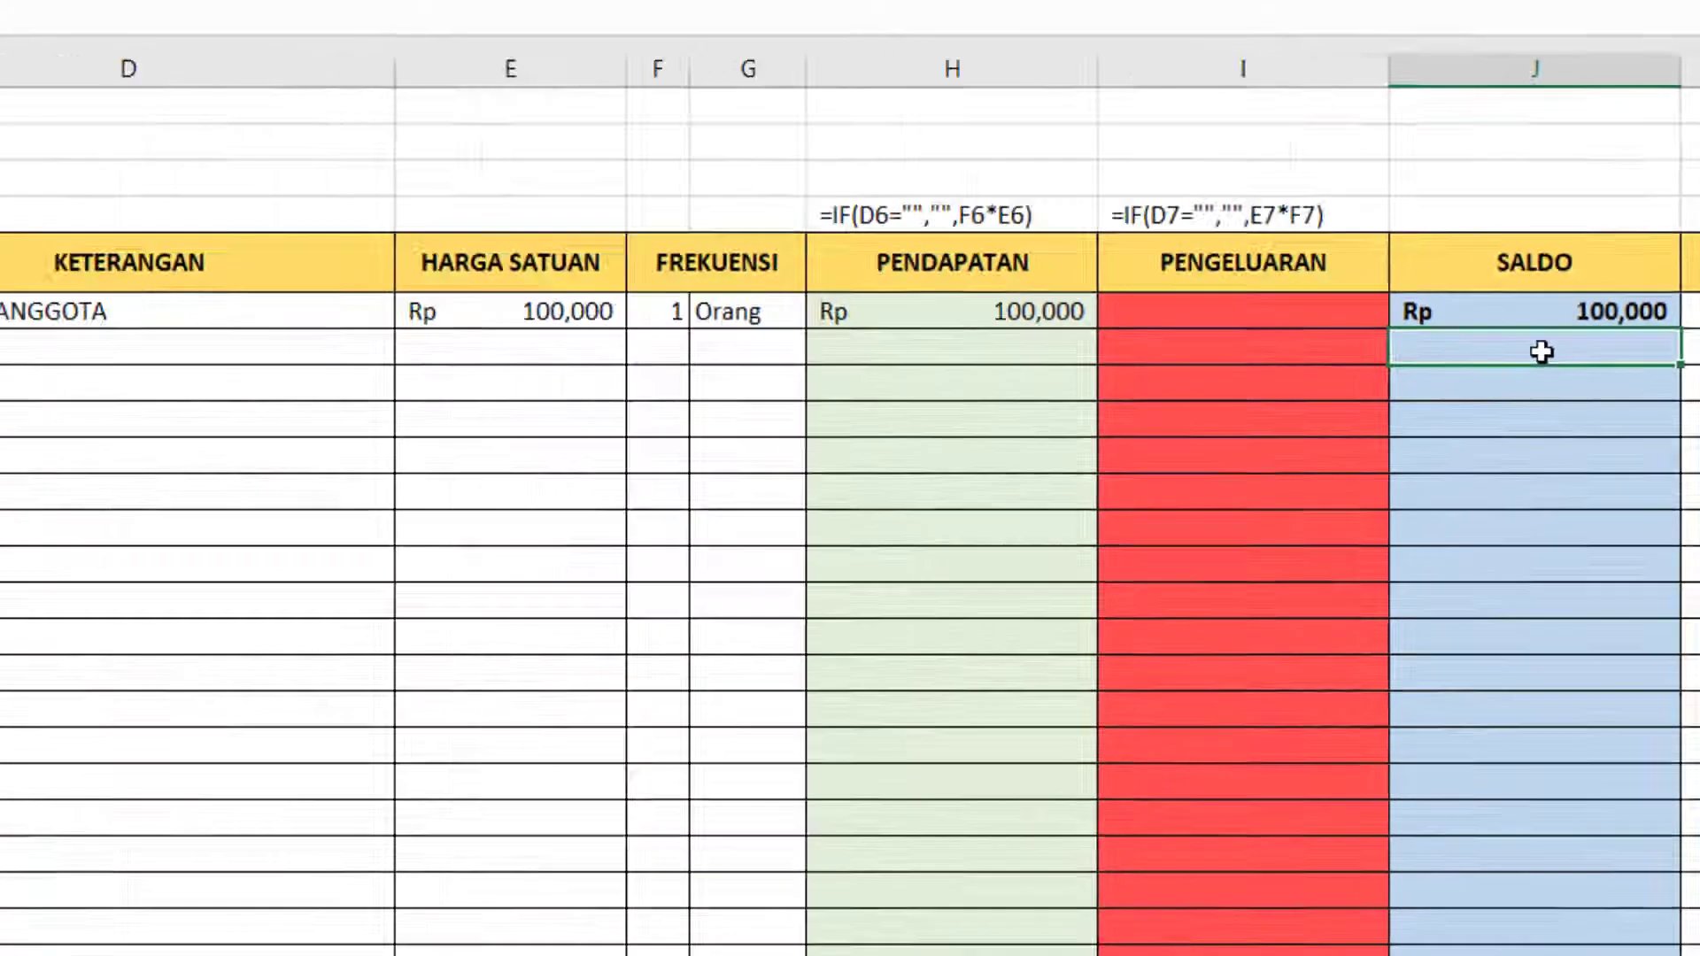
pyautogui.write('=')
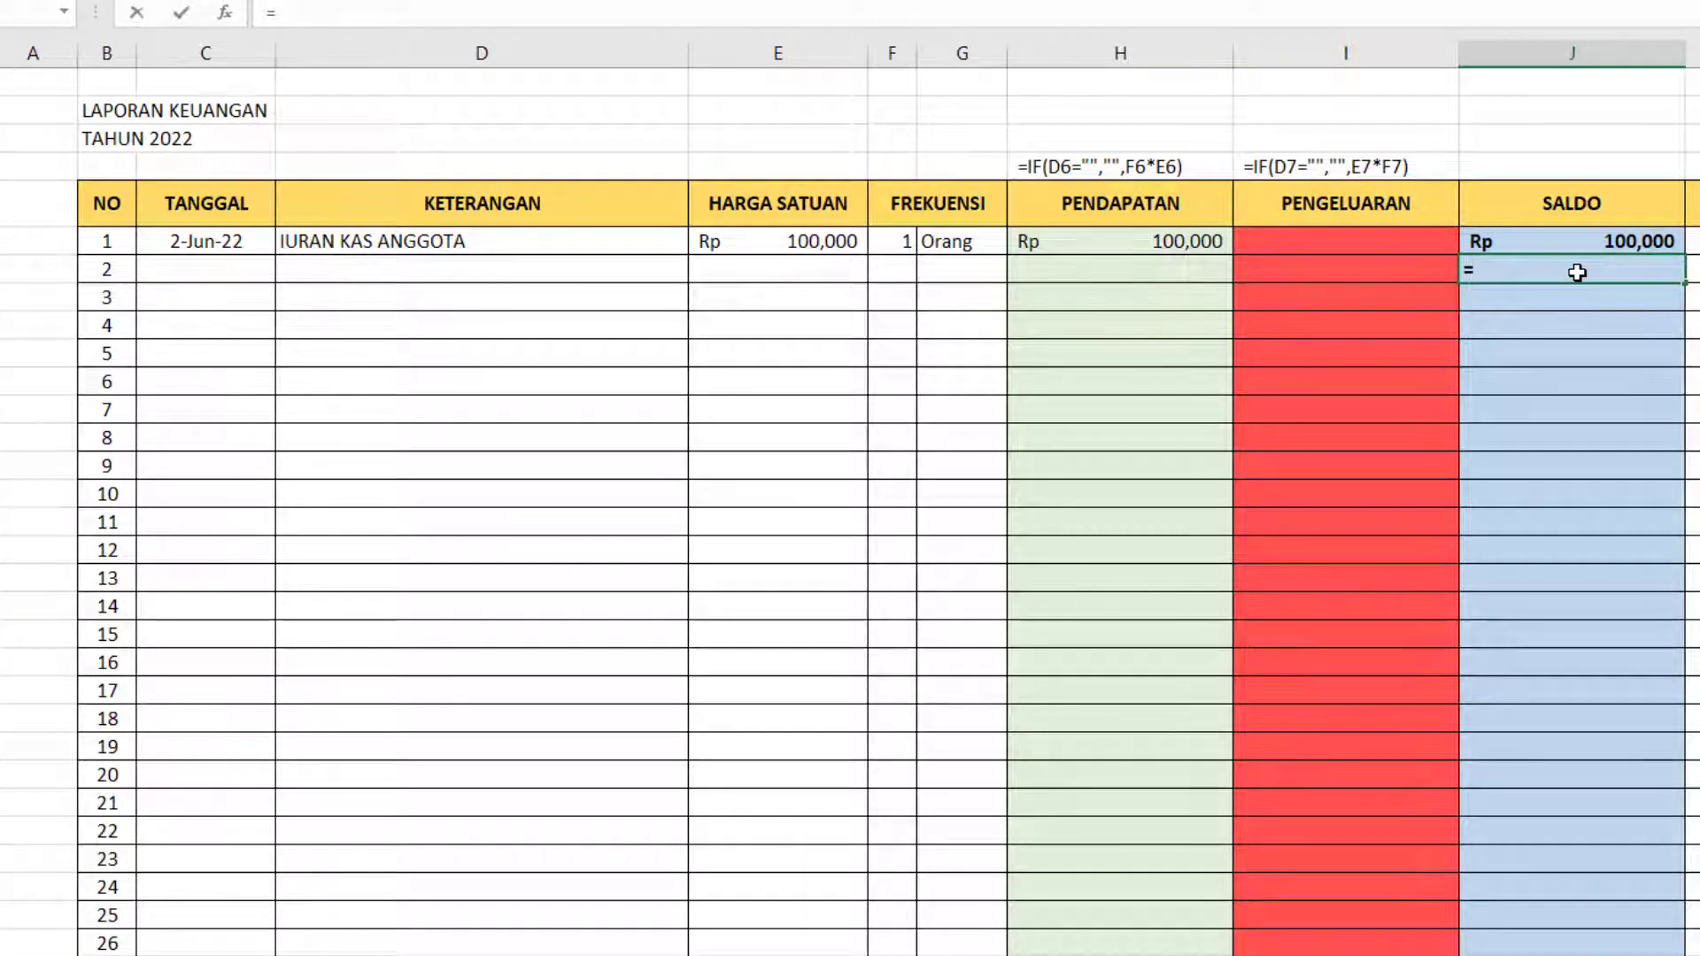
pyautogui.write('IF')
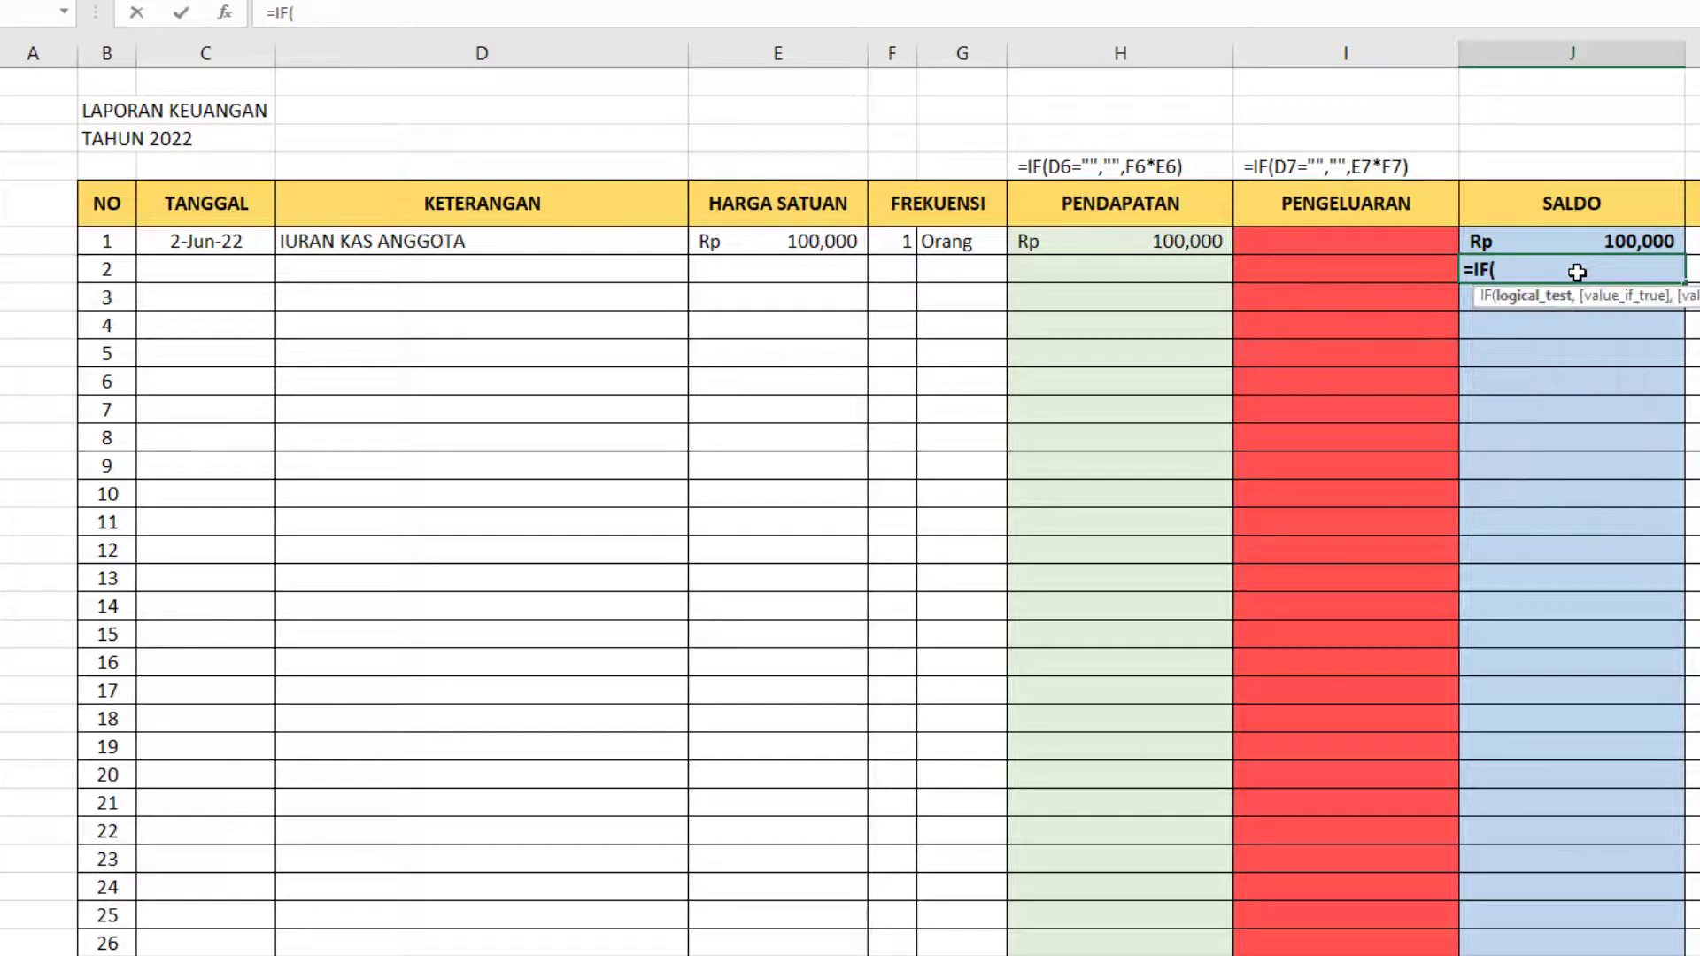
pyautogui.write('(')
pyautogui.click(572, 274)
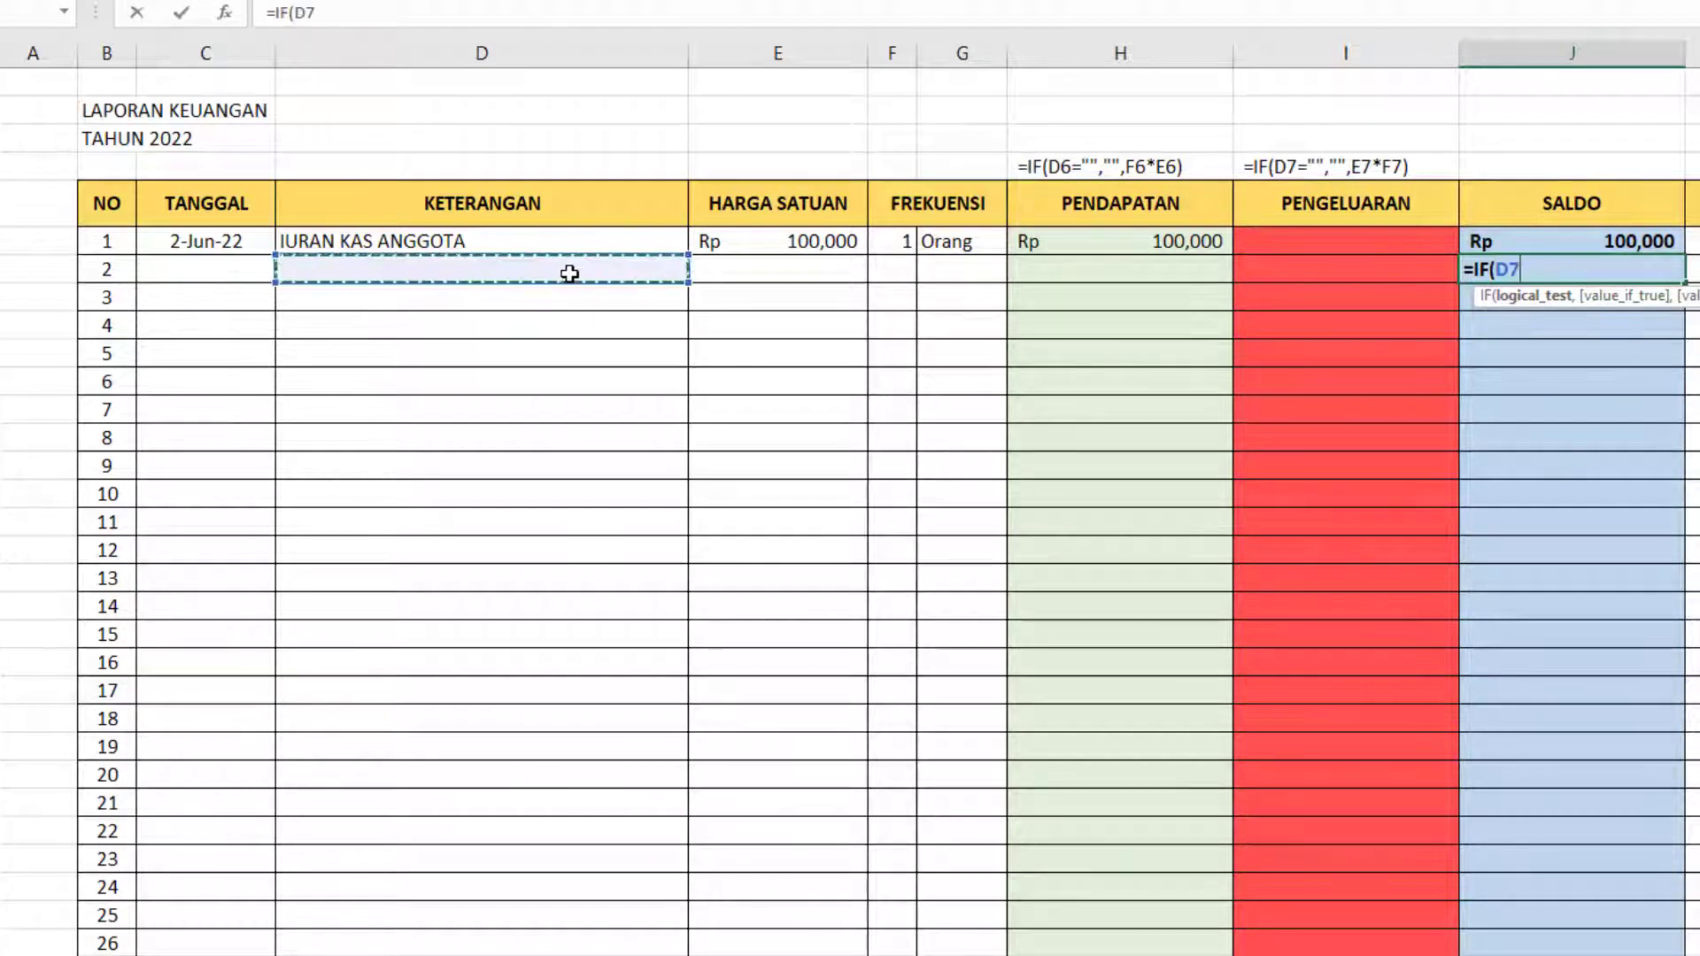
pyautogui.write('=""')
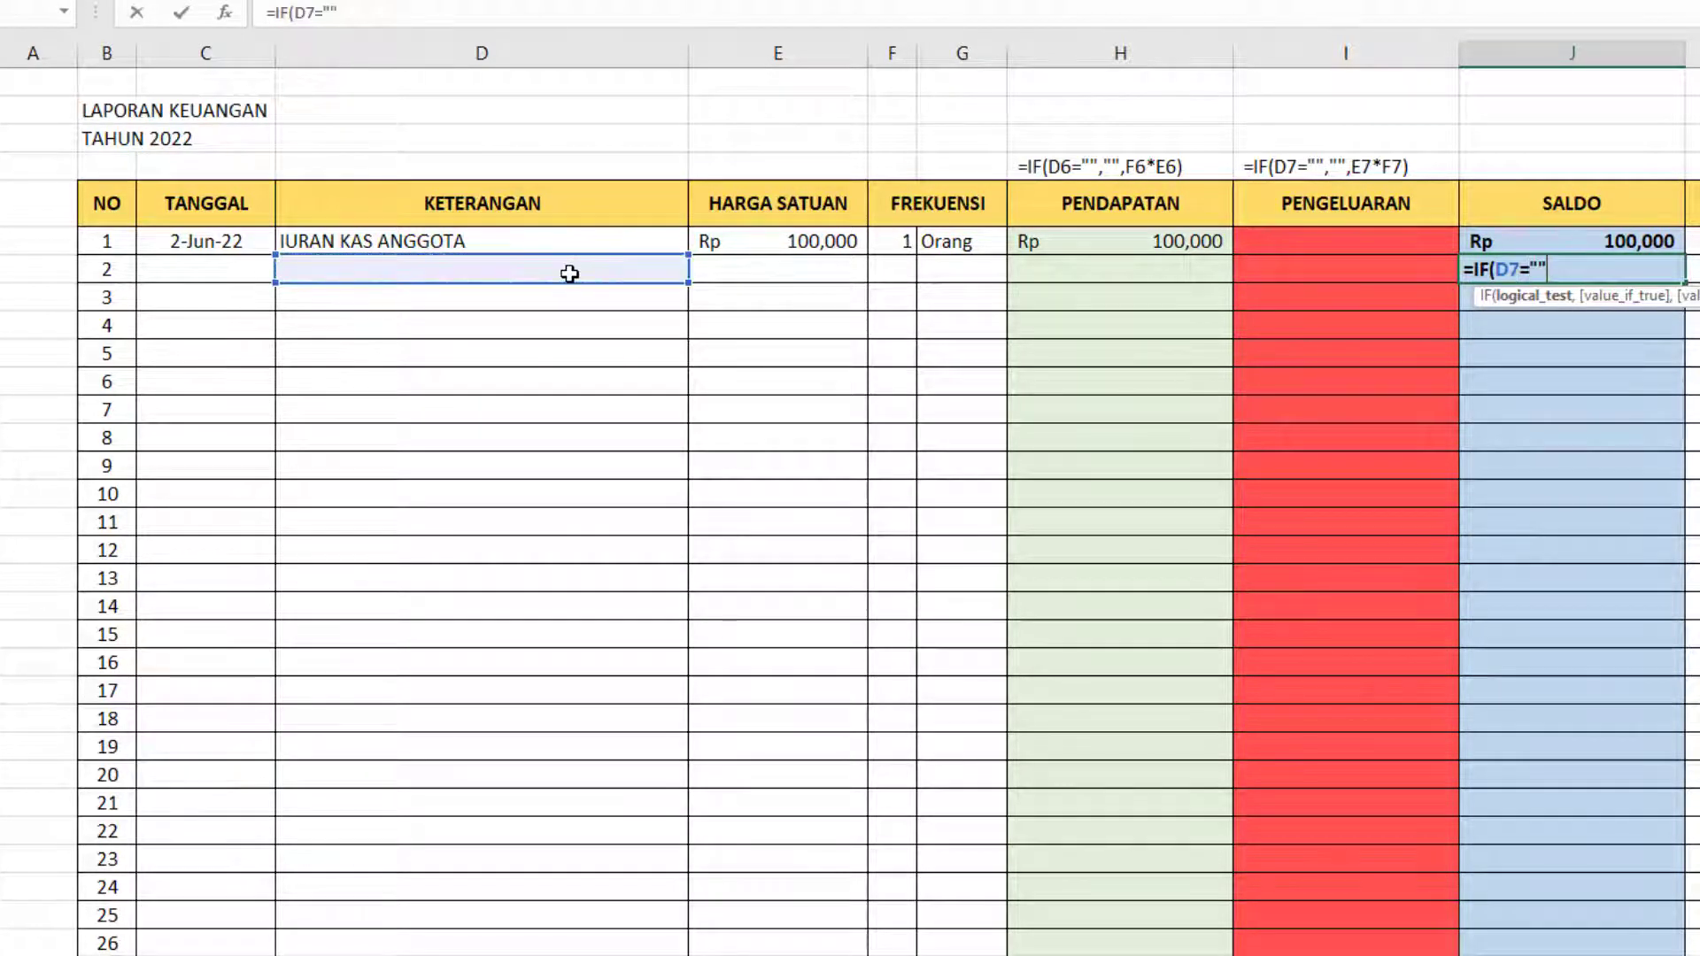
pyautogui.write(',""')
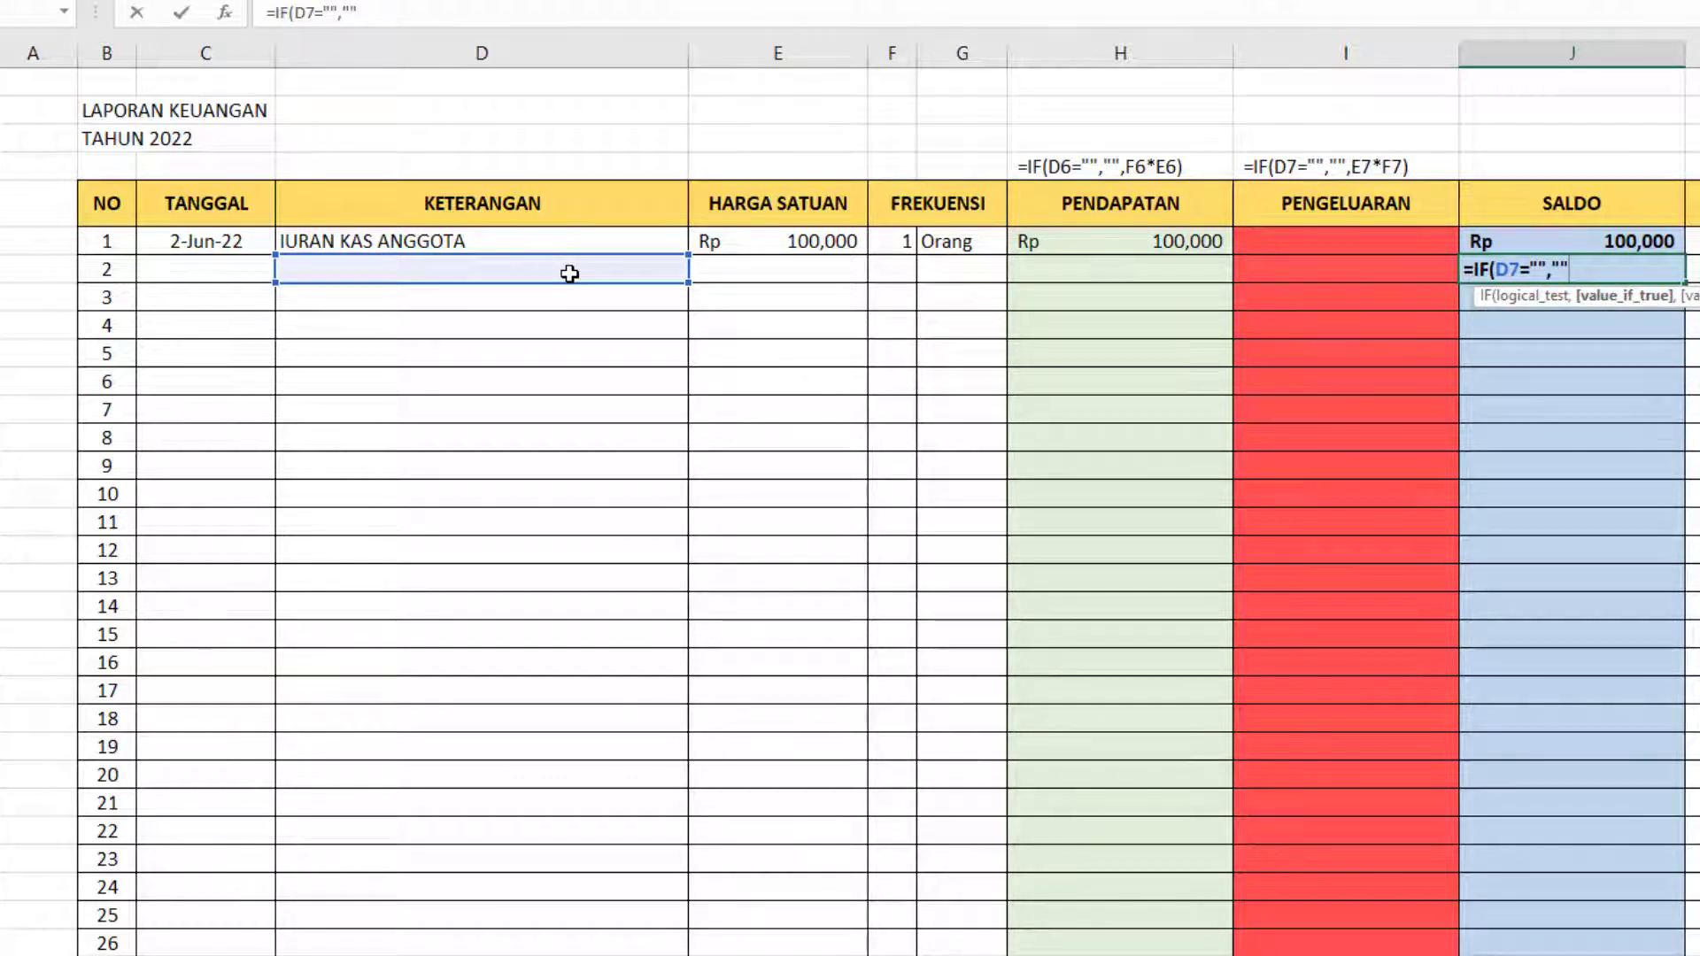
pyautogui.write(',')
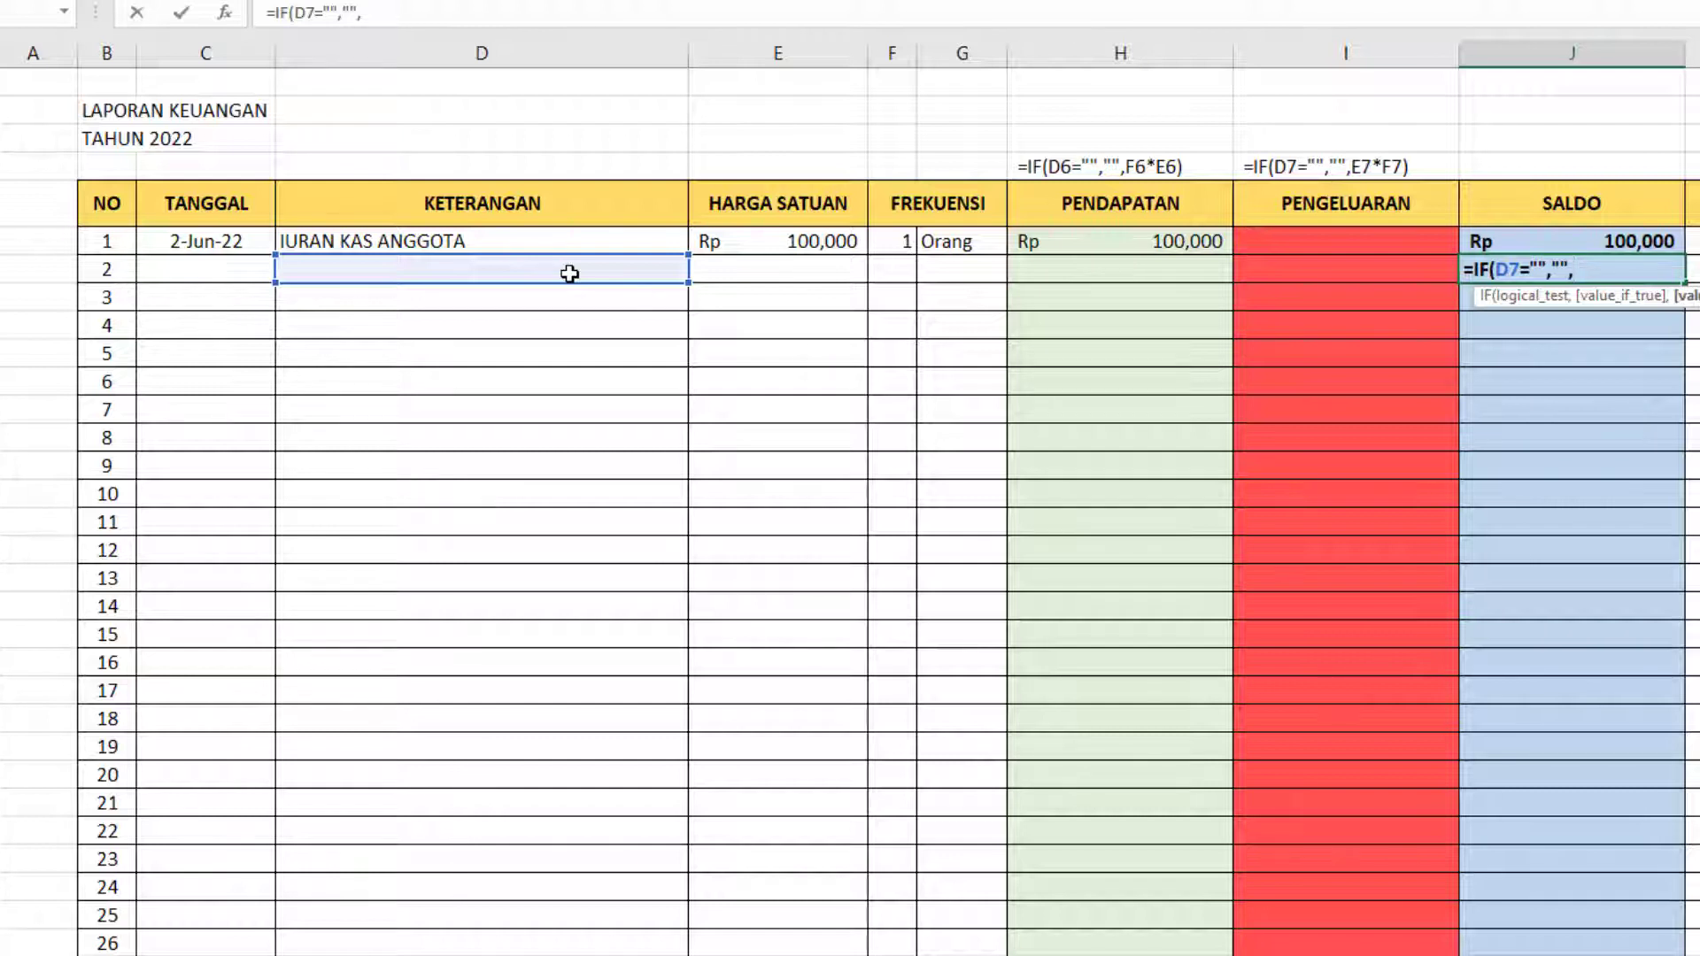
pyautogui.click(1605, 241)
pyautogui.write('+')
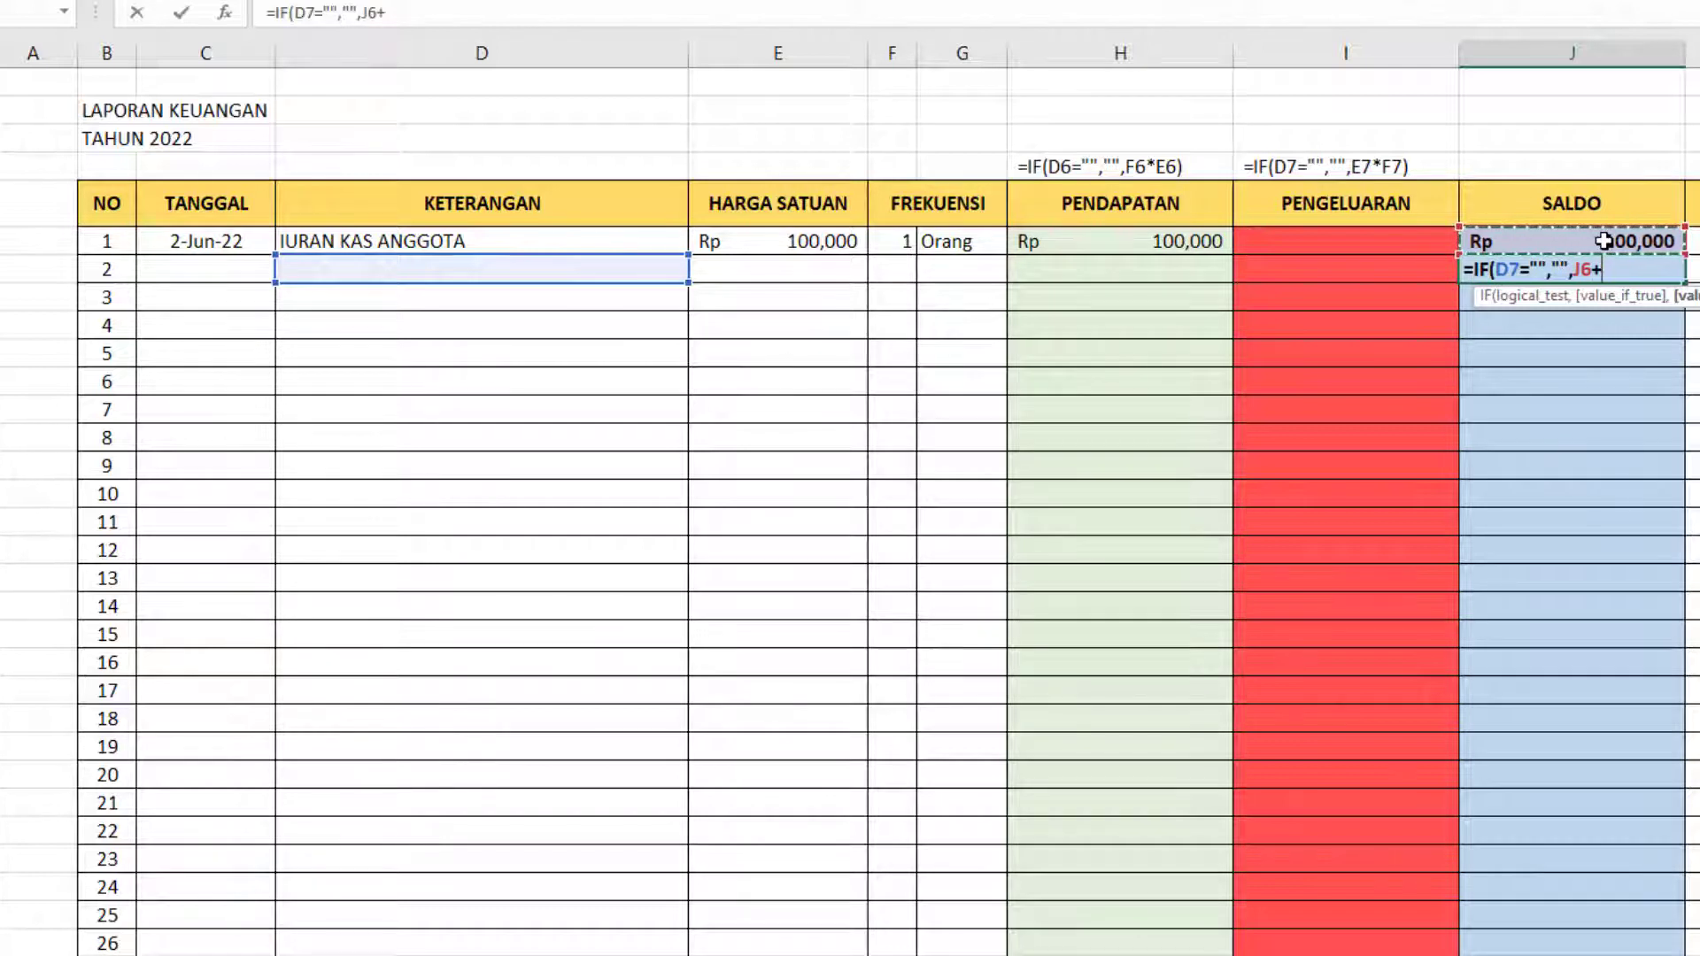
pyautogui.click(1124, 274)
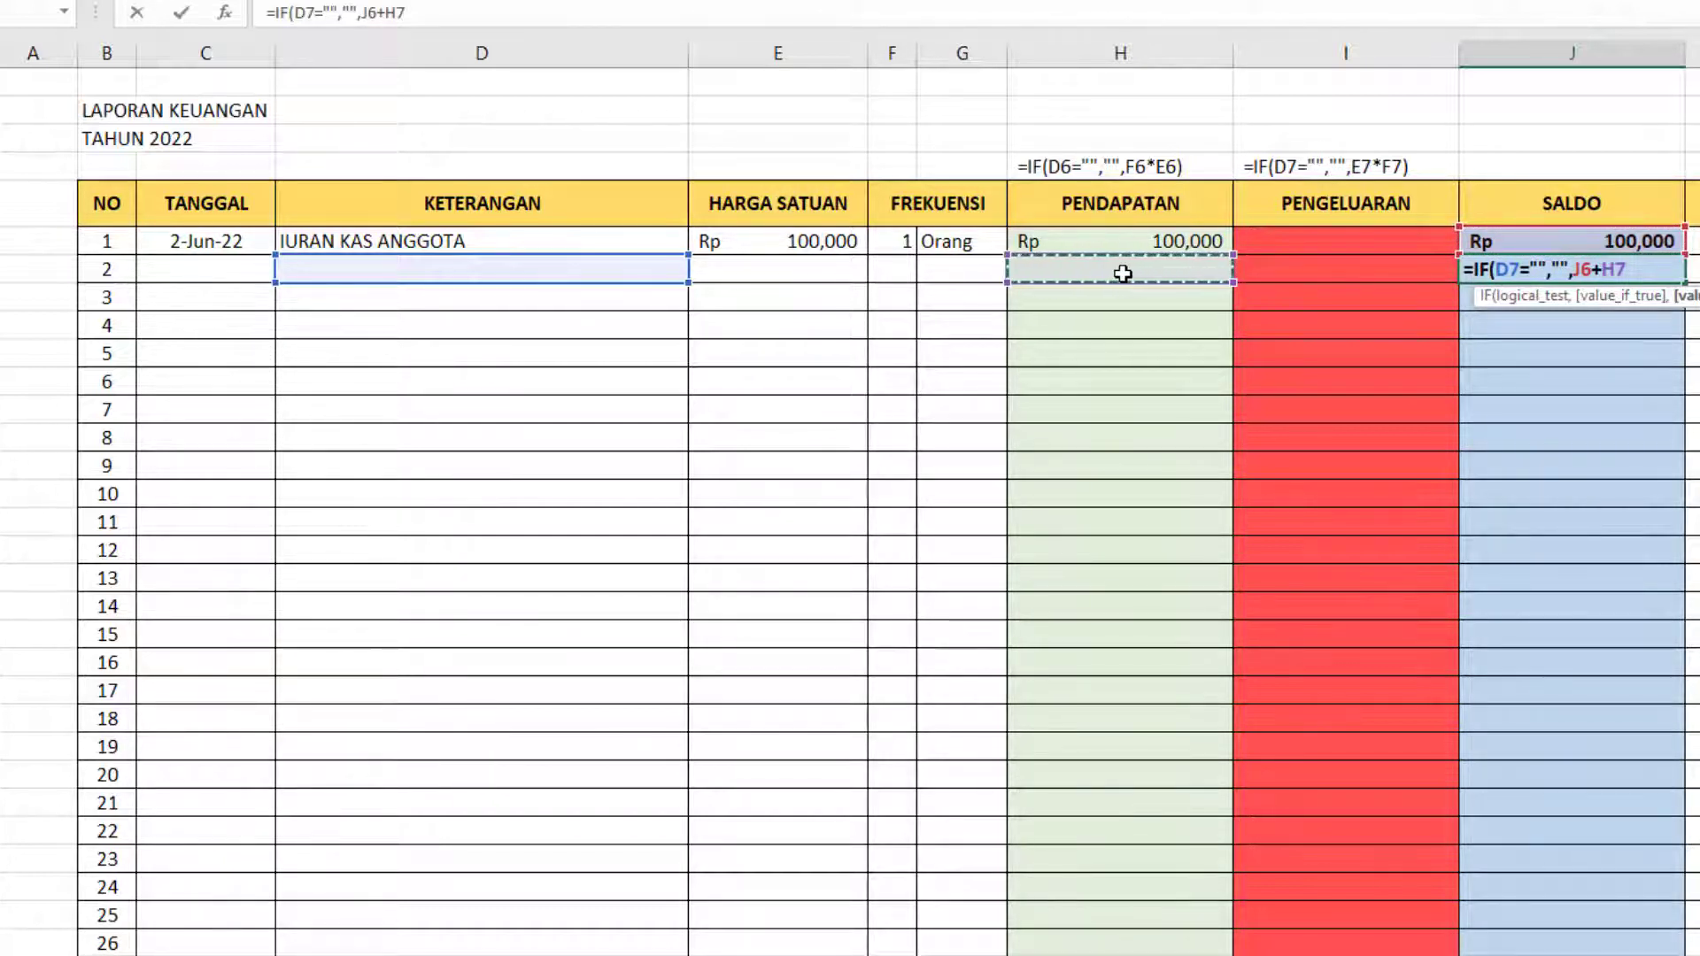
pyautogui.write('-')
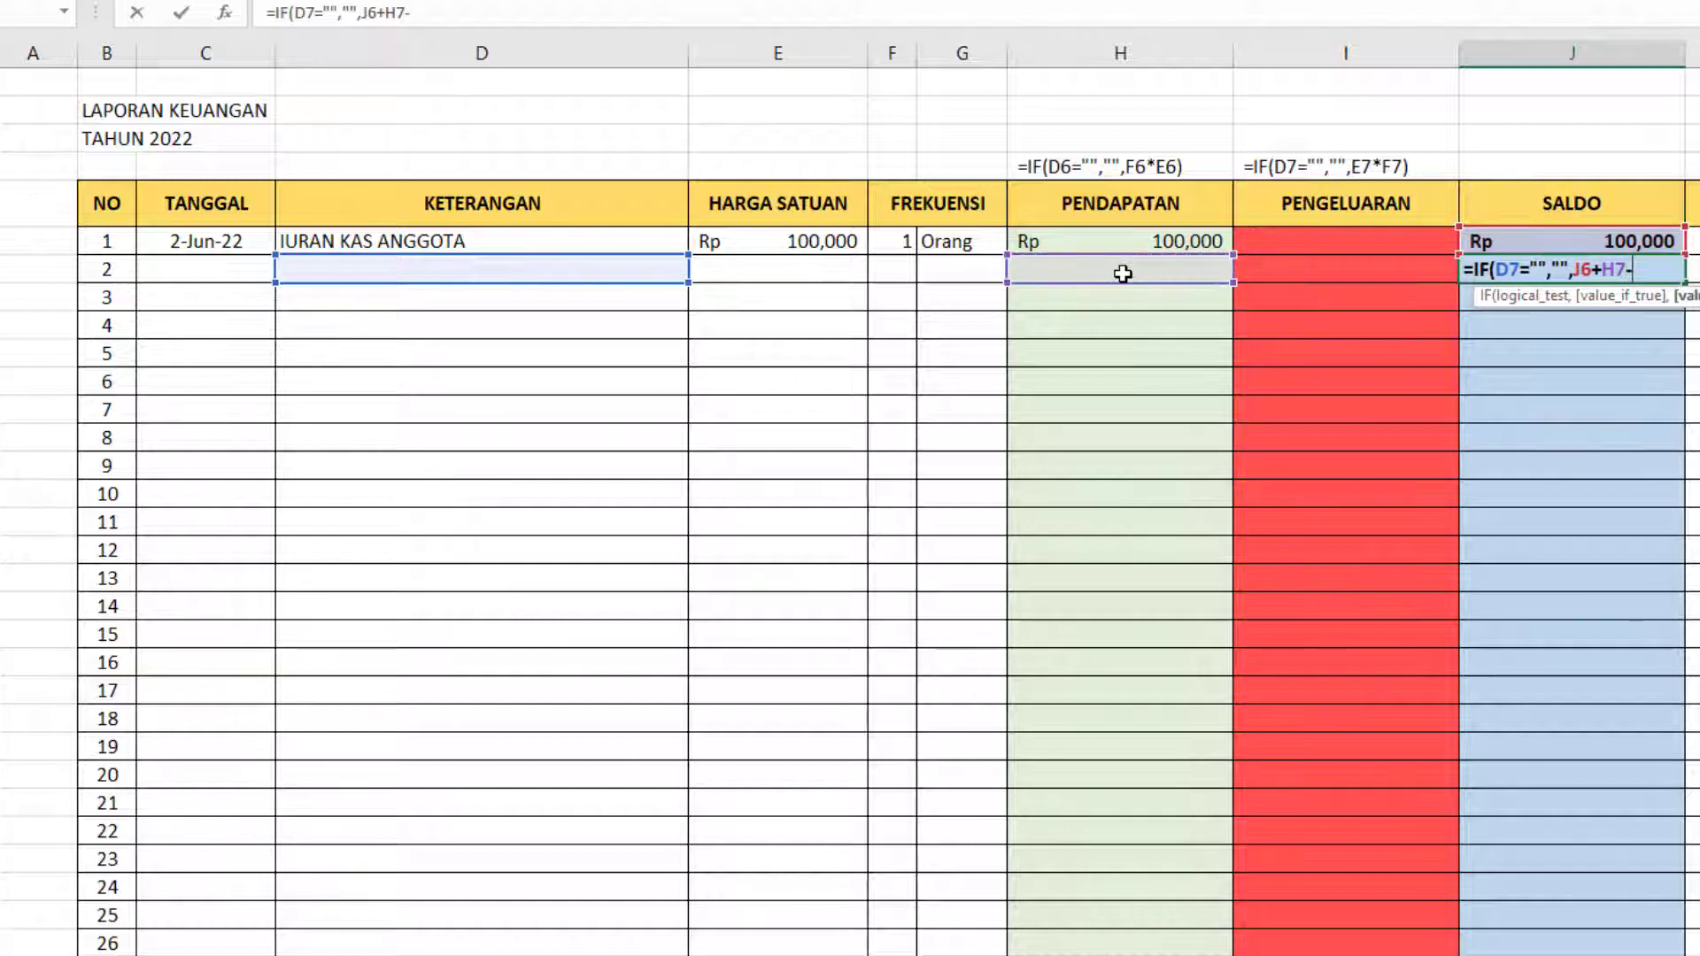
pyautogui.click(1341, 269)
pyautogui.write(')')
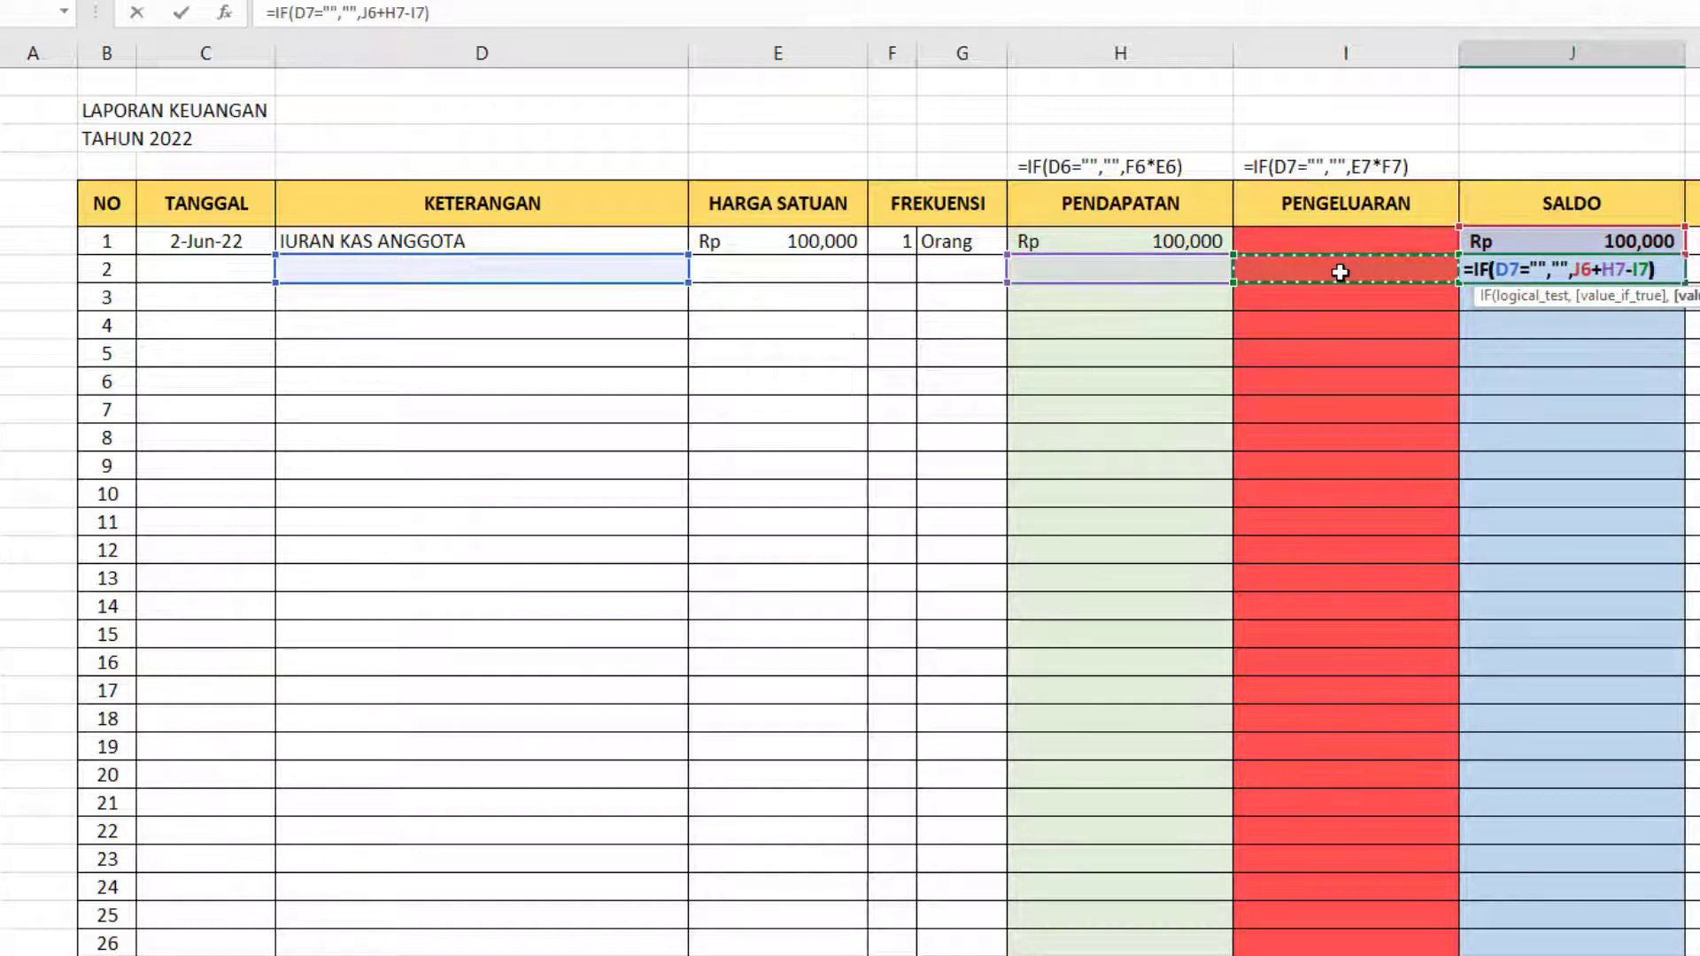
pyautogui.press('Return')
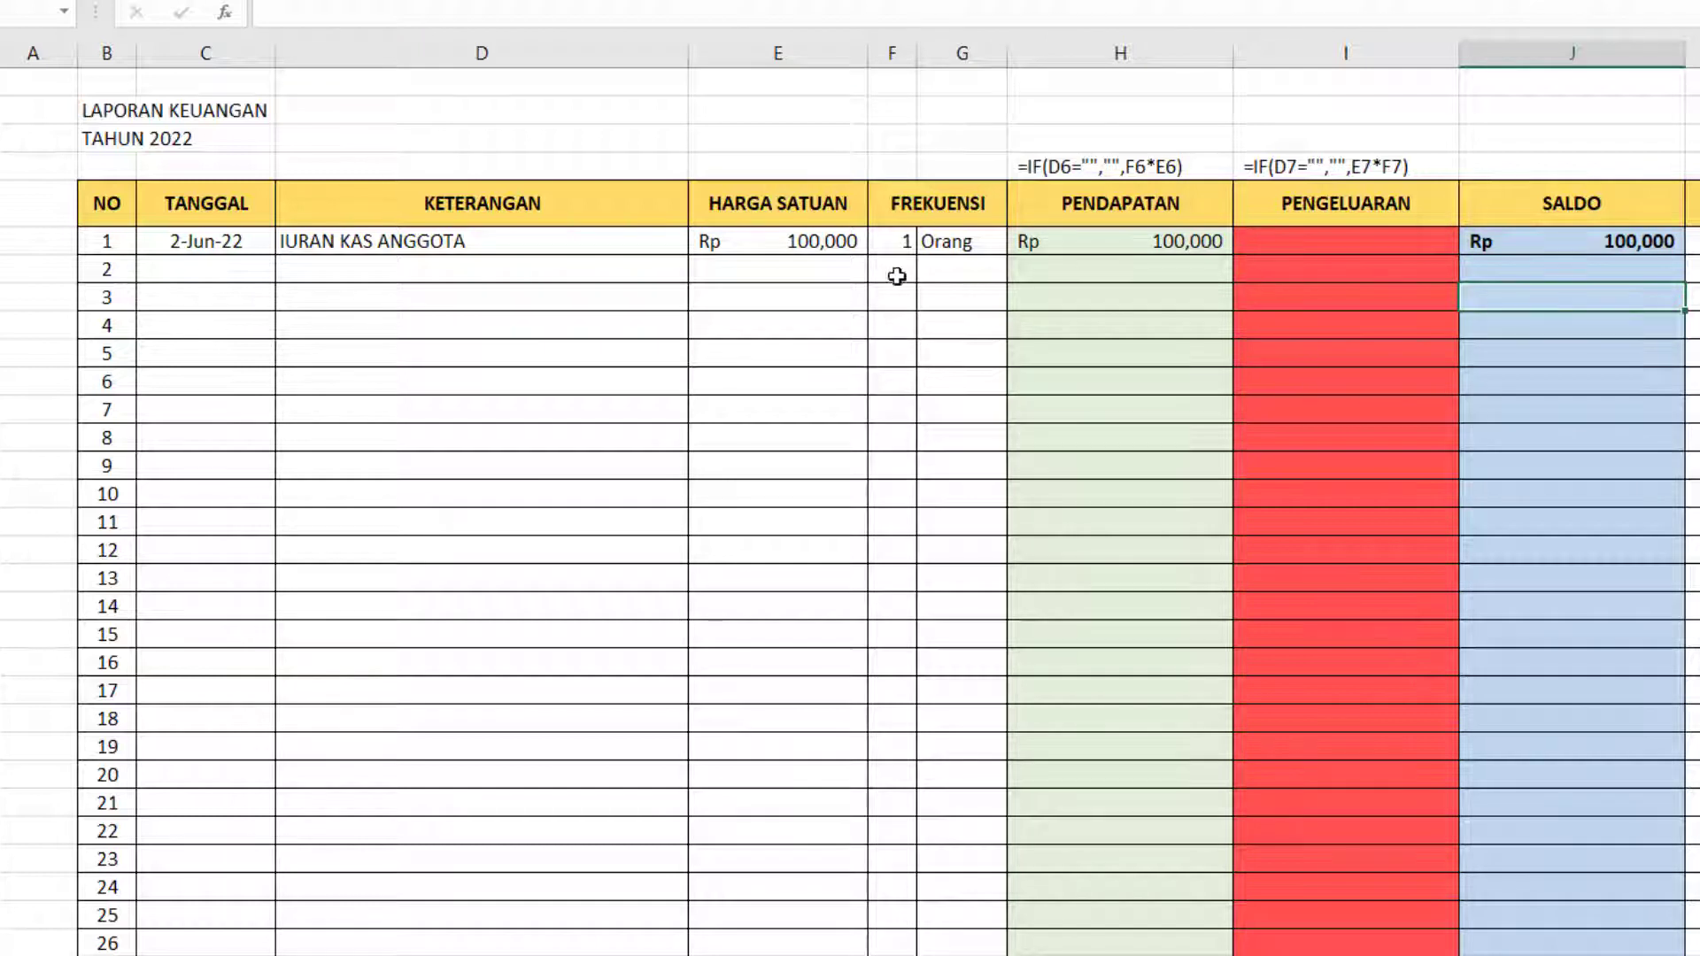
# Copy the first entry's date down to entry 2 and change it to 6/3/2022.
pyautogui.click(432, 275)
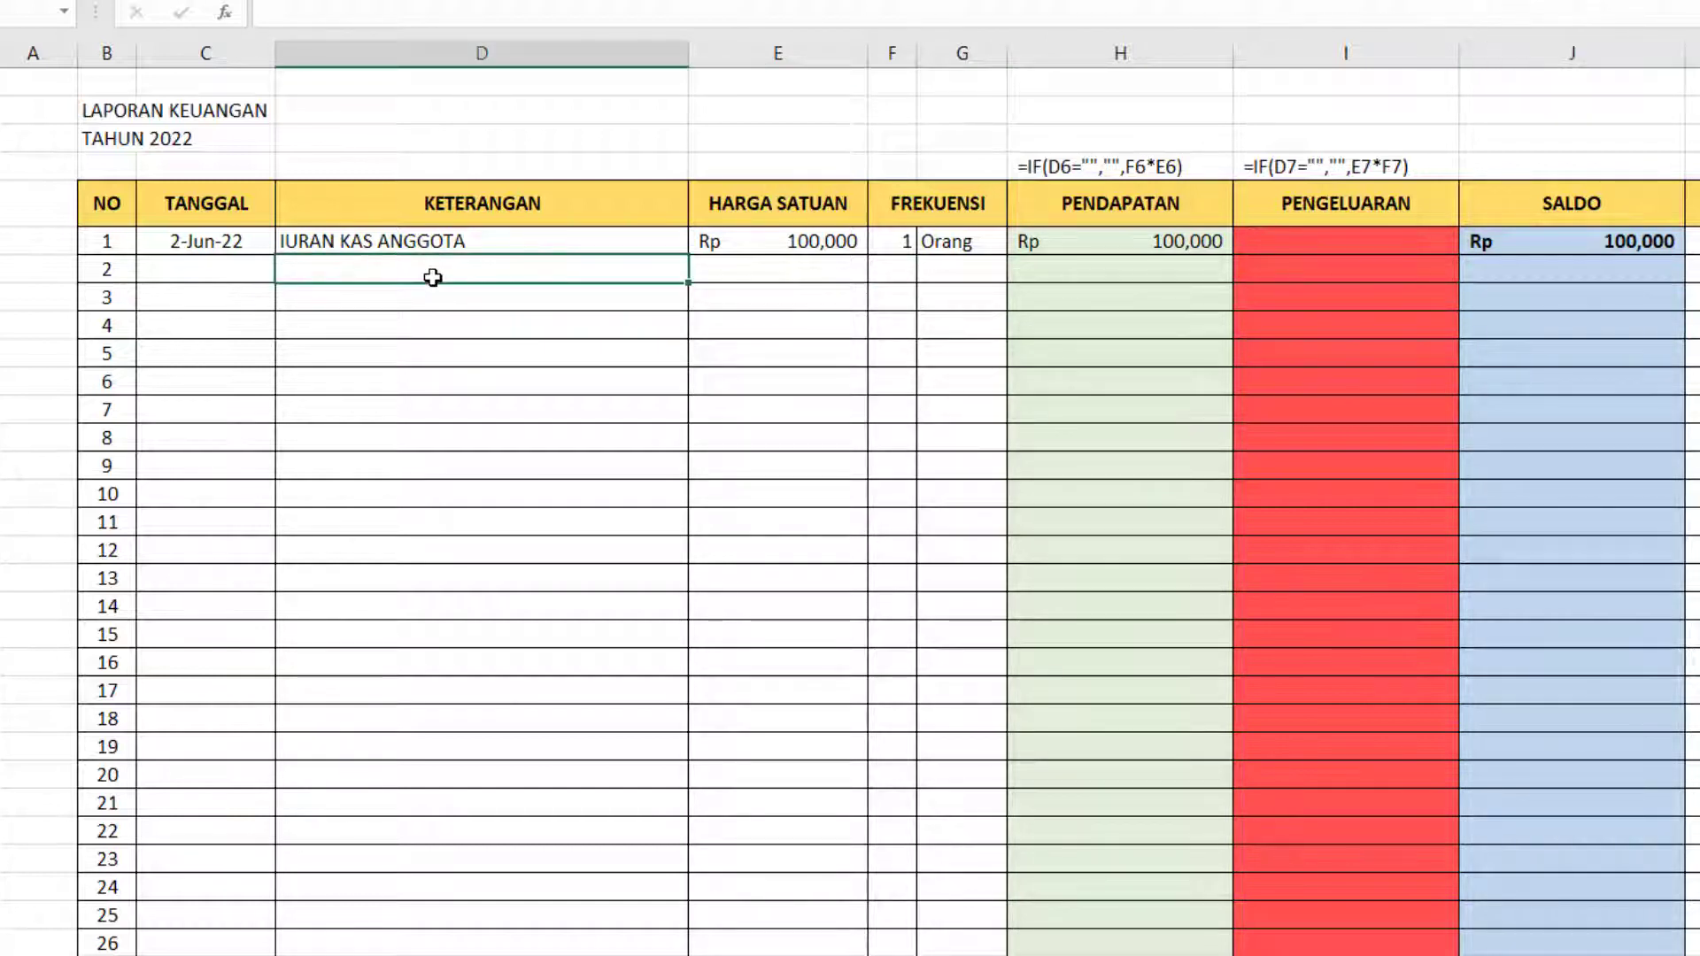
pyautogui.press('Left')
pyautogui.hotkey('ctrl', 'd')
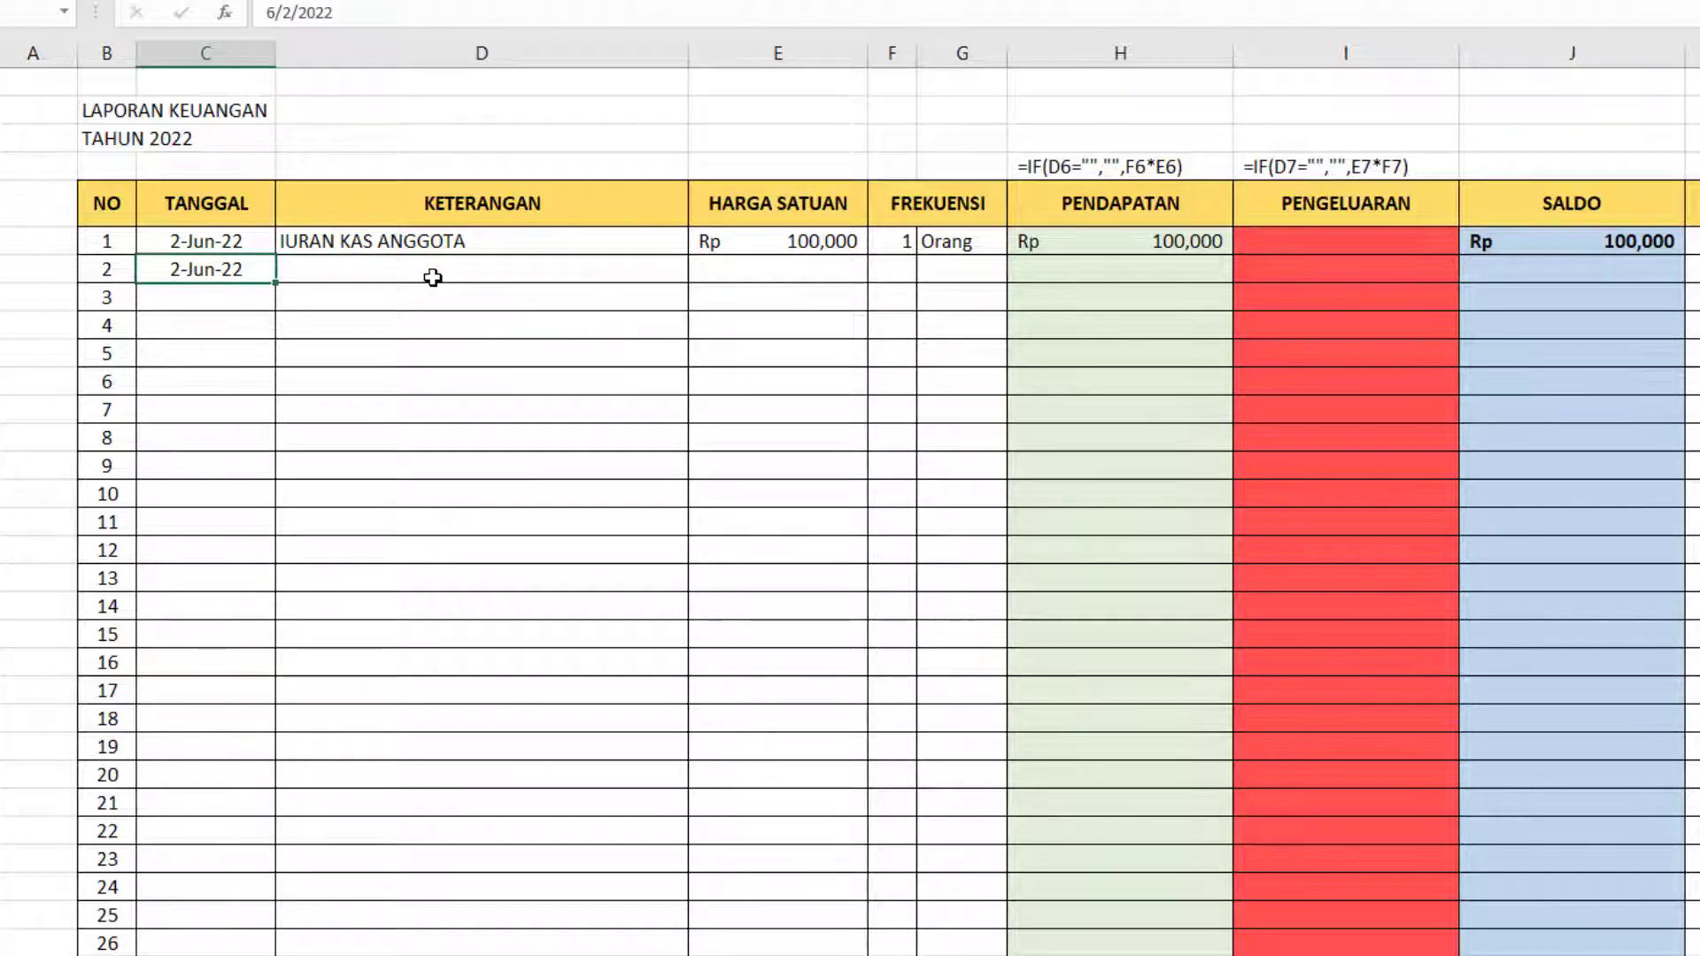
pyautogui.press('F2')
pyautogui.press('Left')
pyautogui.press('Left')
pyautogui.press('Left')
pyautogui.press('Left')
pyautogui.press('Left')
pyautogui.press('Left')
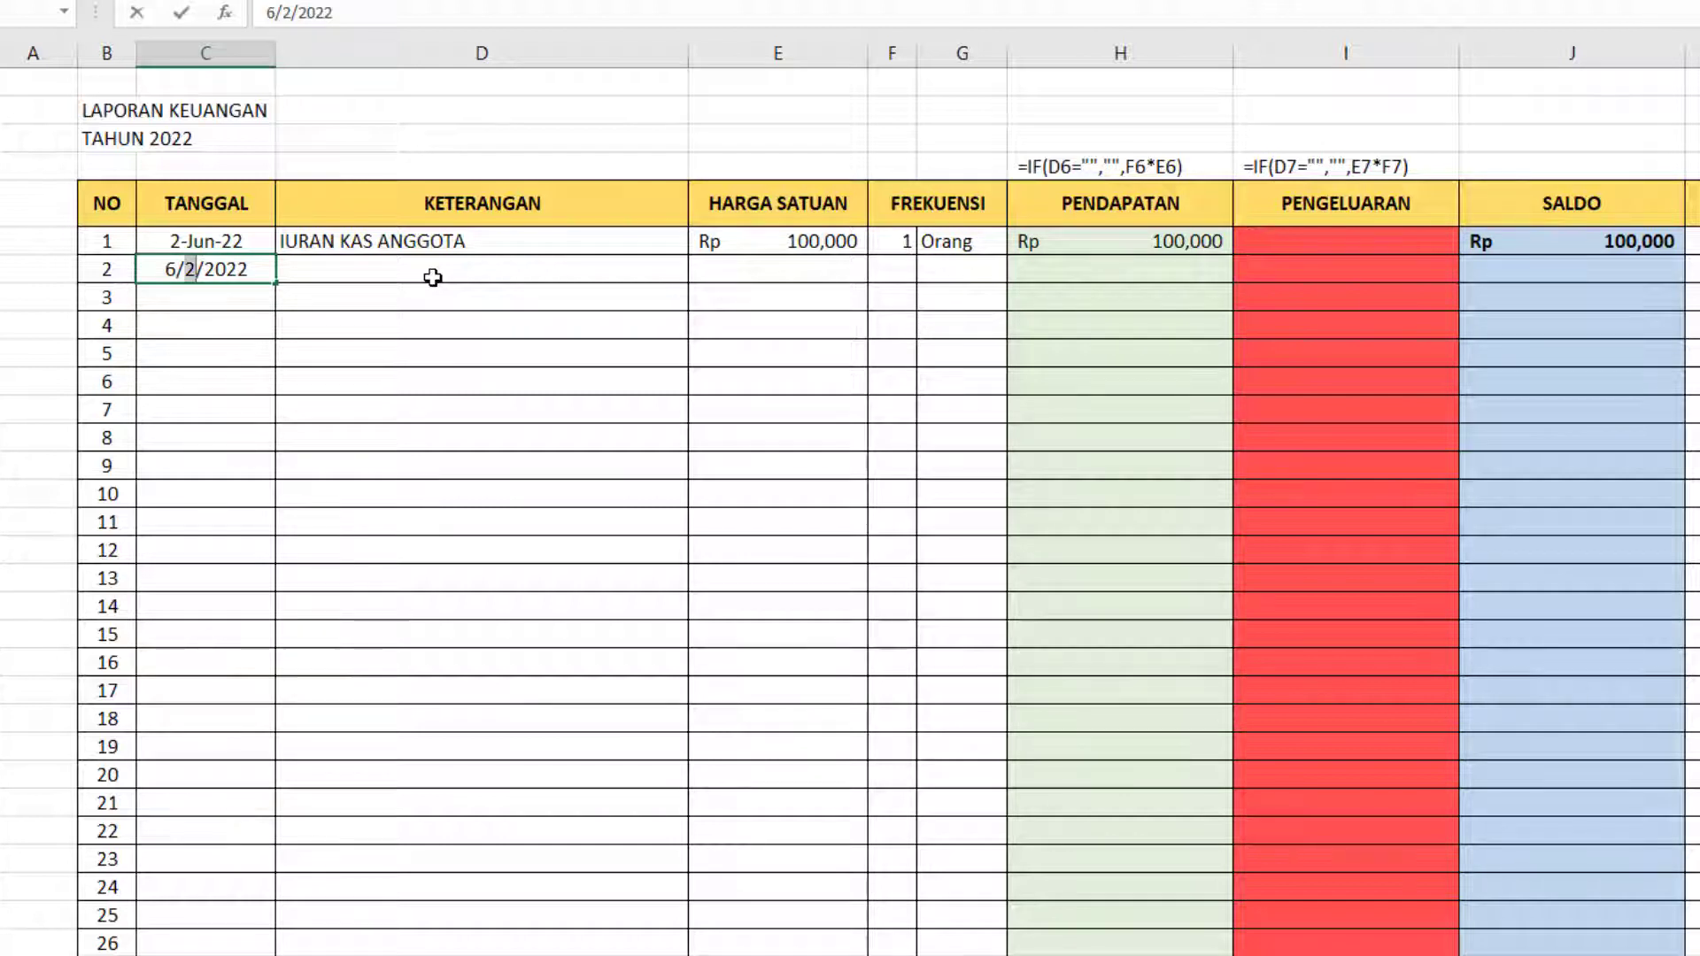
pyautogui.write('3')
pyautogui.press('Tab')
# Enter "Photo copy" as the KETERANGAN of entry 2.
pyautogui.press('Up')
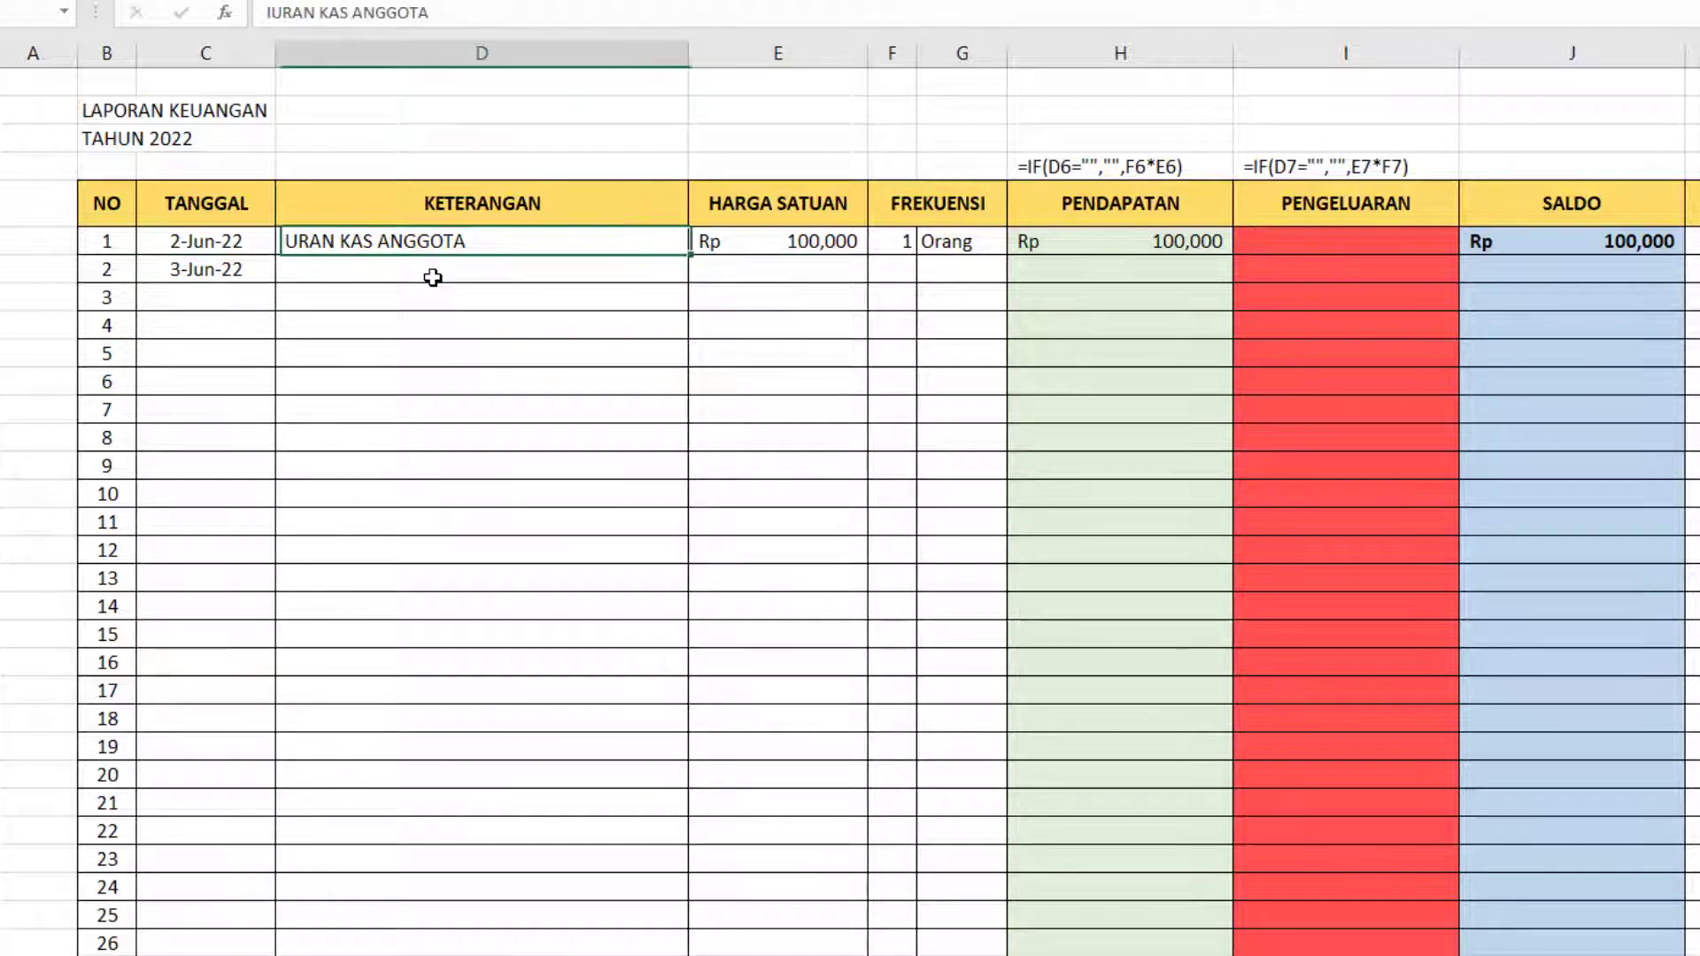
pyautogui.press('Down')
pyautogui.write('Photo')
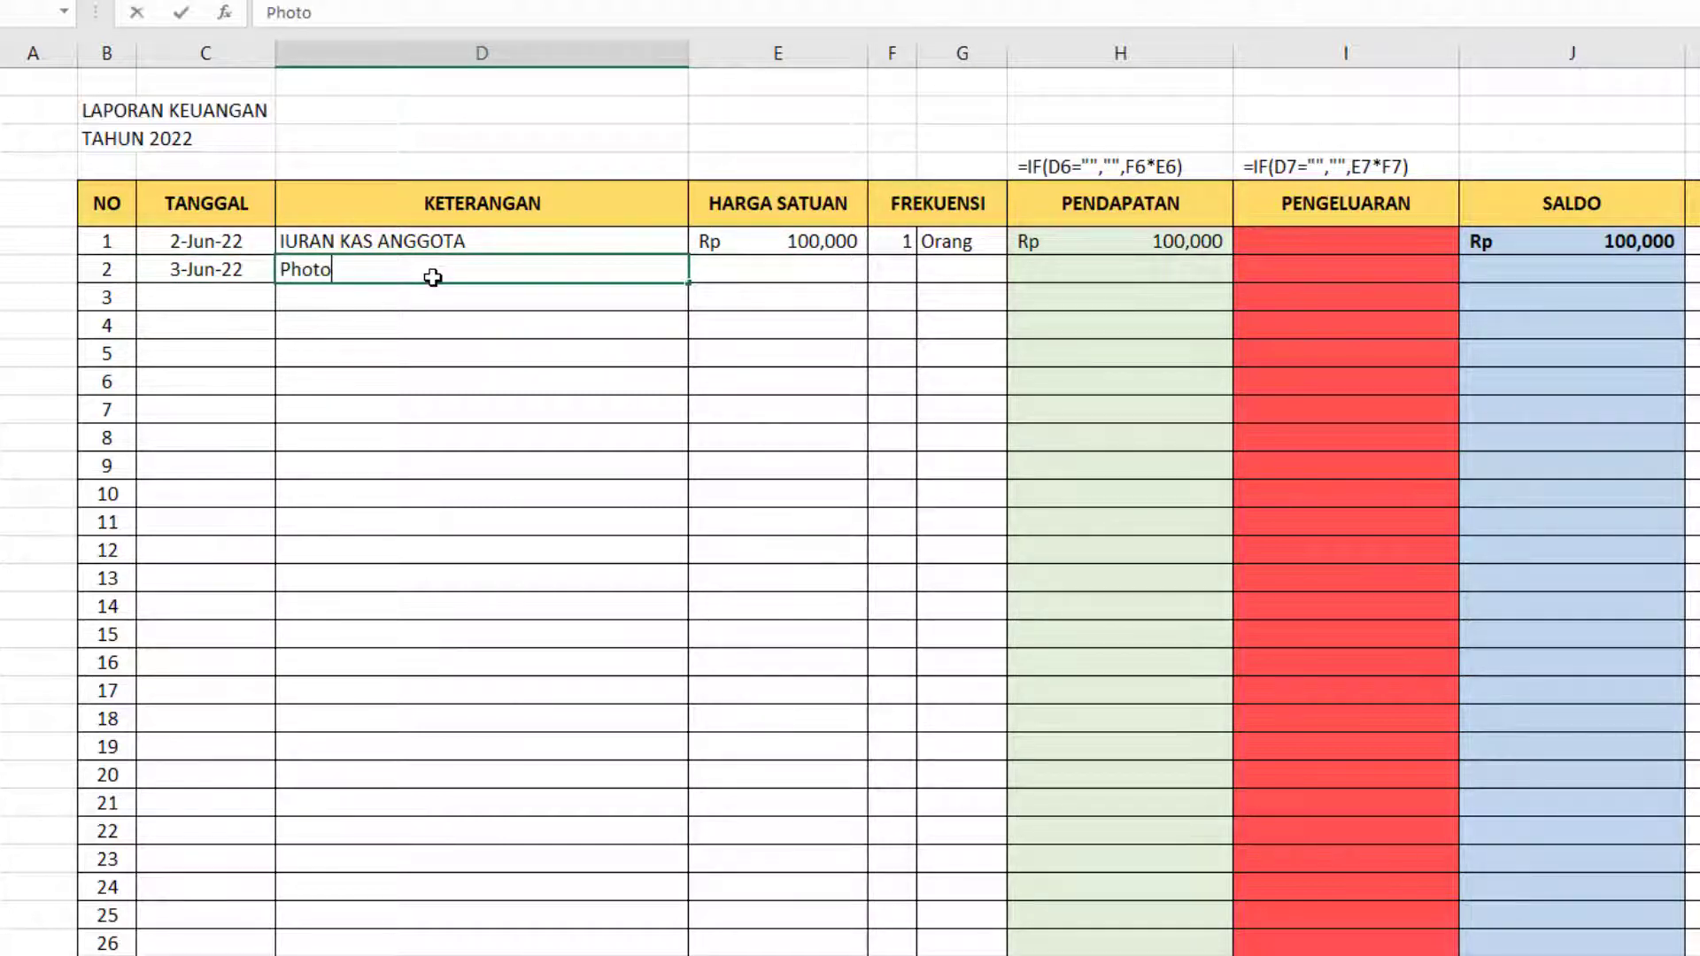
pyautogui.write(' copy')
pyautogui.press('Tab')
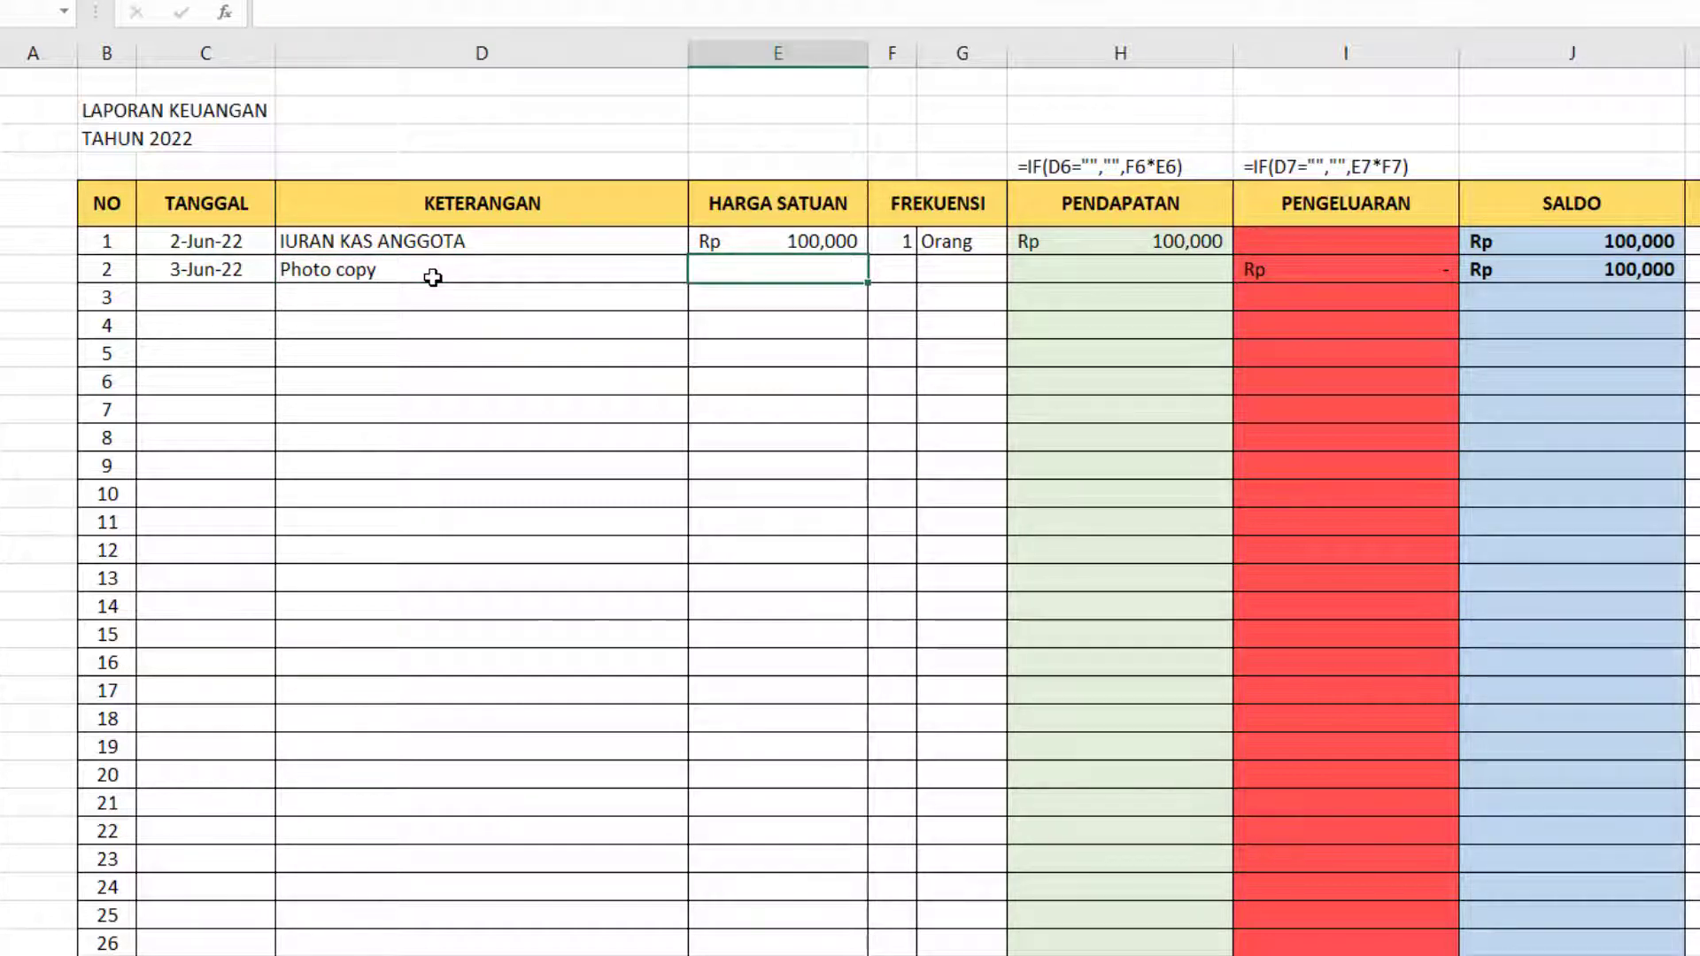
# Give the Photo copy entry a HARGA SATUAN of 250 and a FREKUENSI of 50 Lembar, and check its PENDAPATAN, PENGELUARAN and SALDO cells.
pyautogui.write('2500')
pyautogui.press('BackSpace')
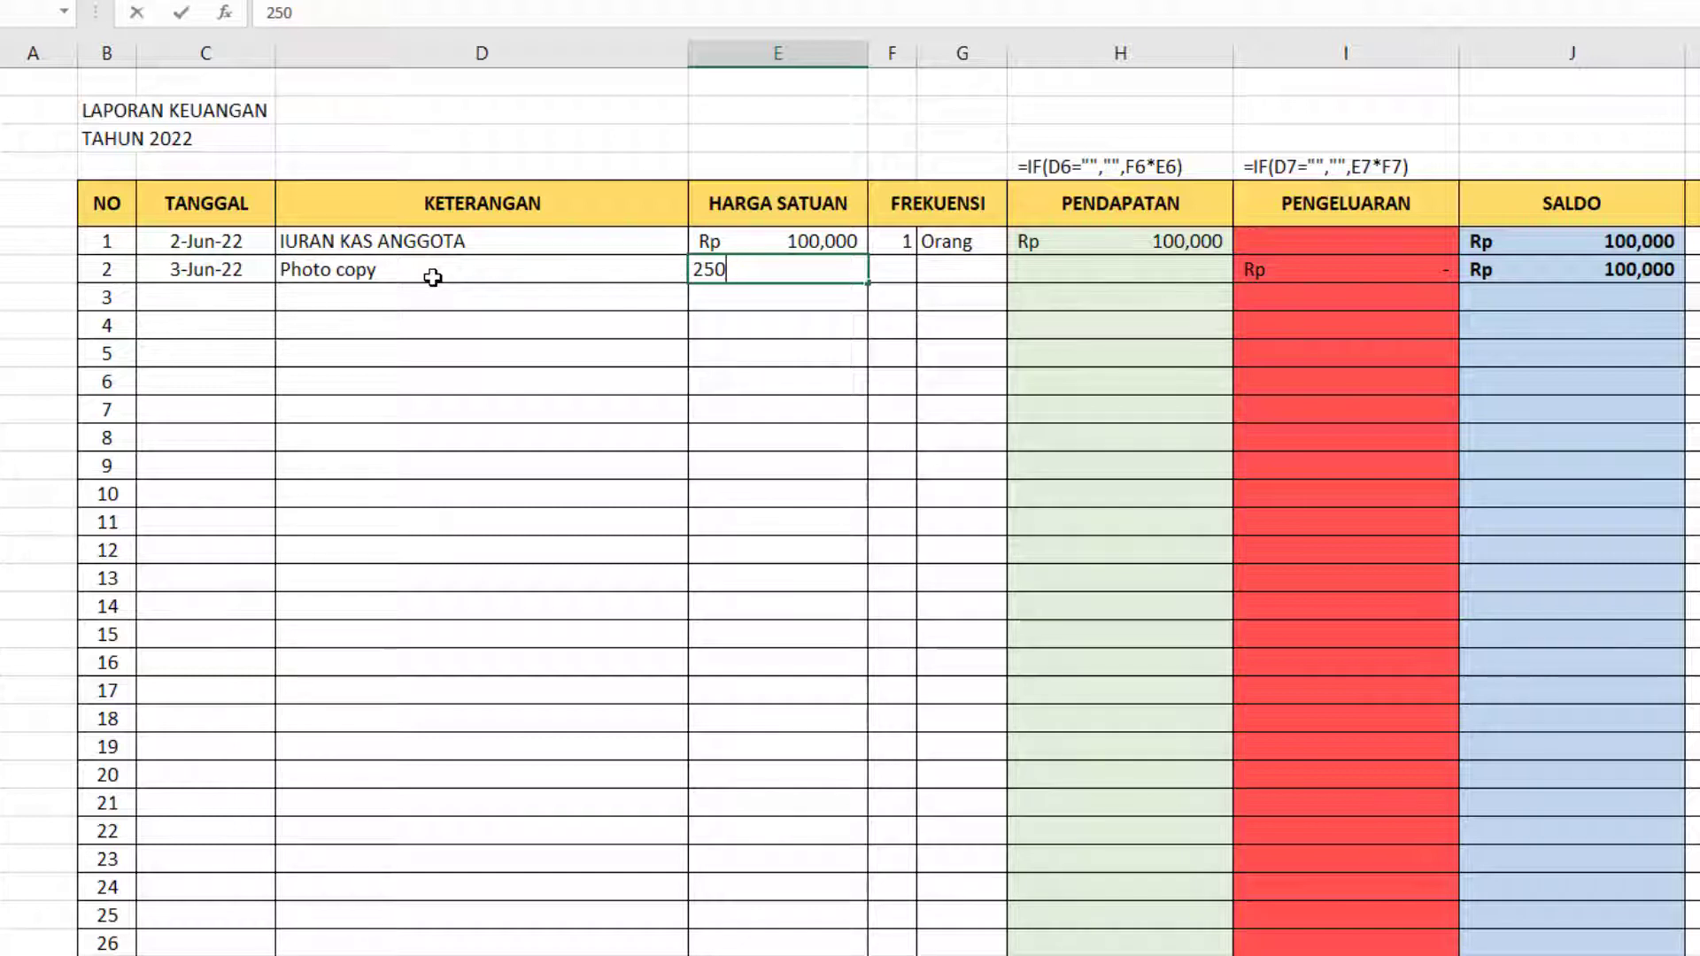
pyautogui.press('Tab')
pyautogui.write('50')
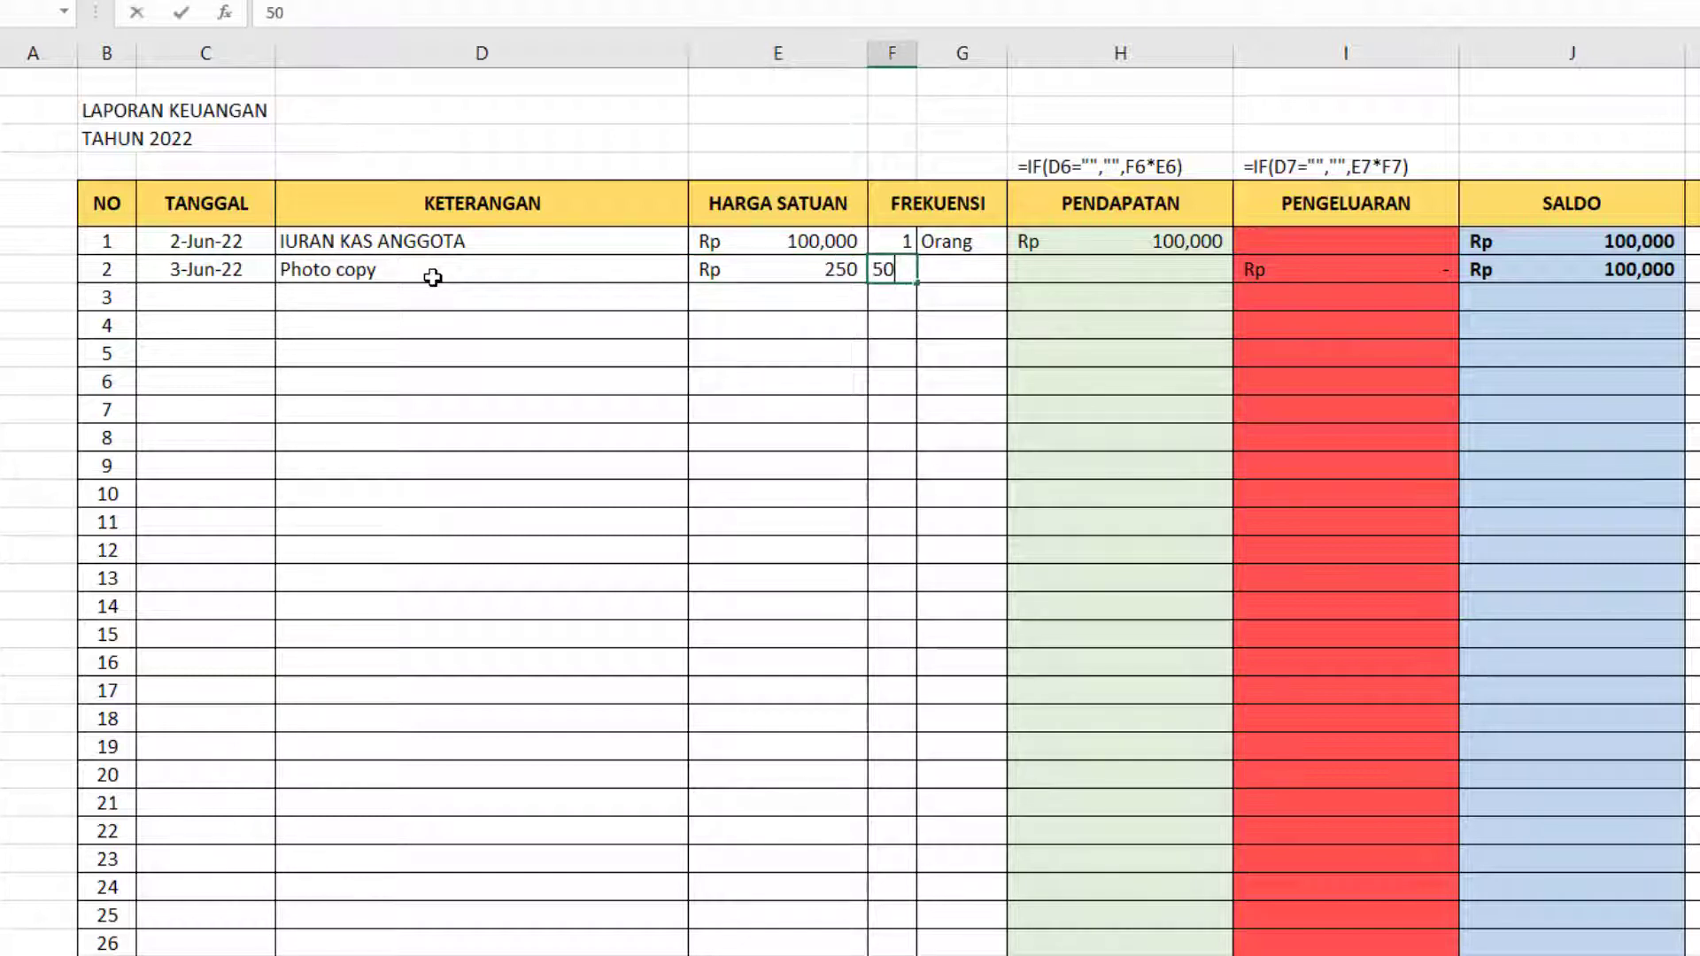
pyautogui.press('Tab')
pyautogui.write('Lembar')
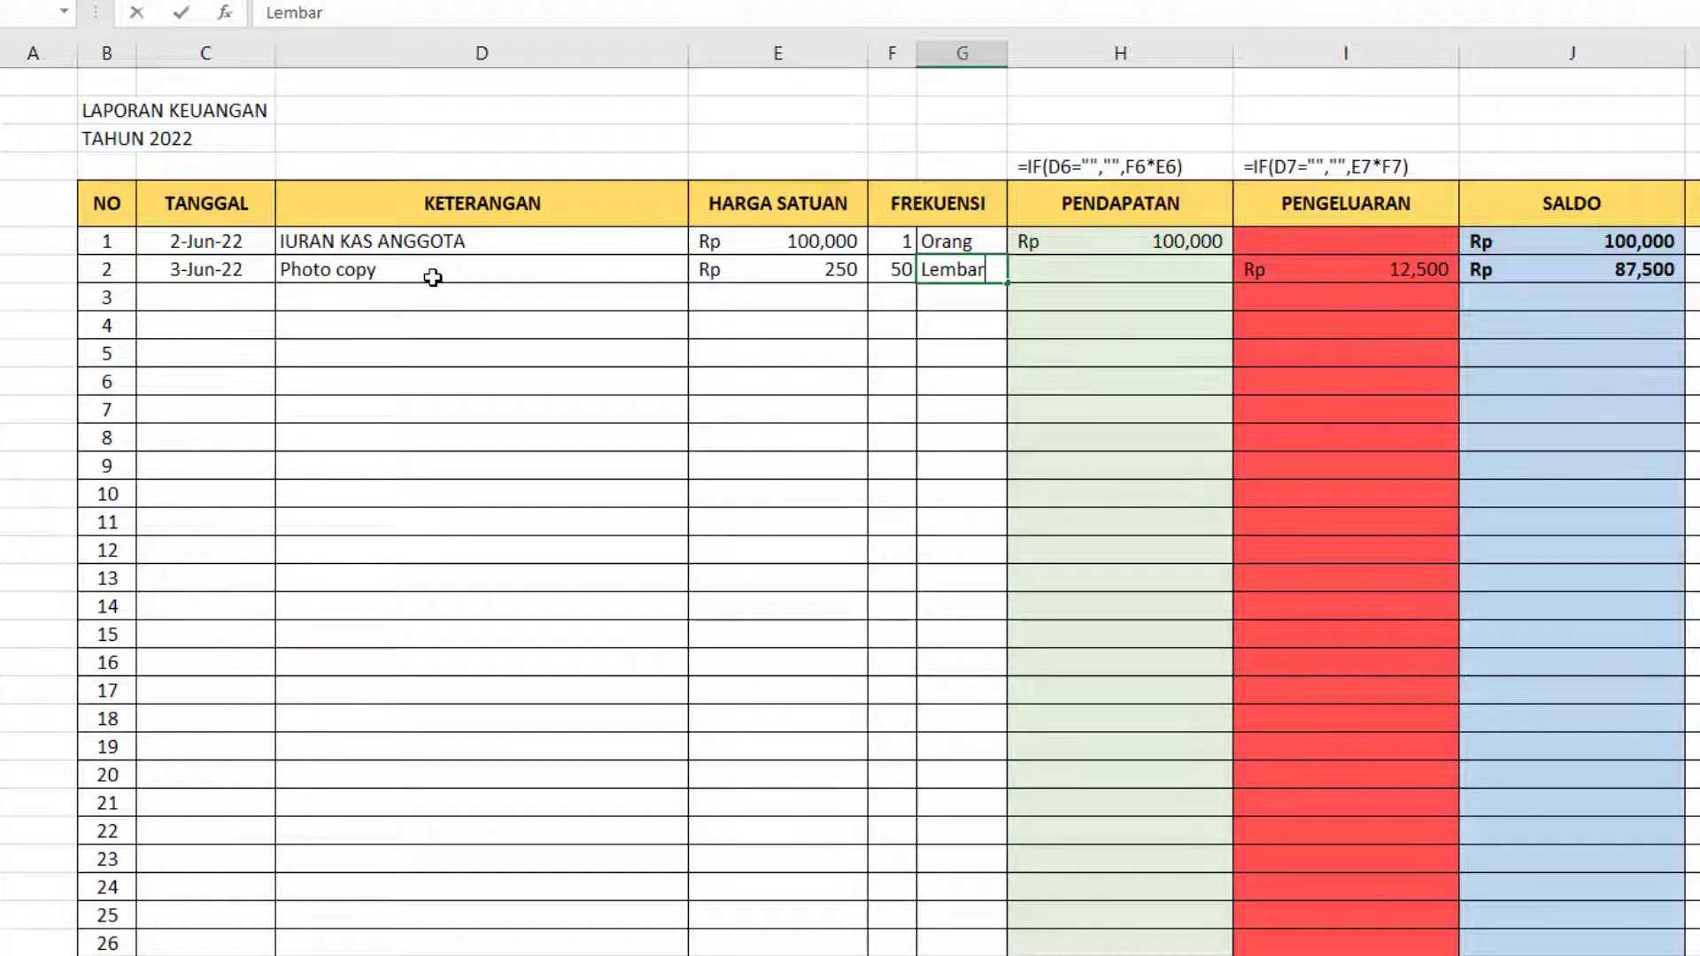
pyautogui.press('Tab')
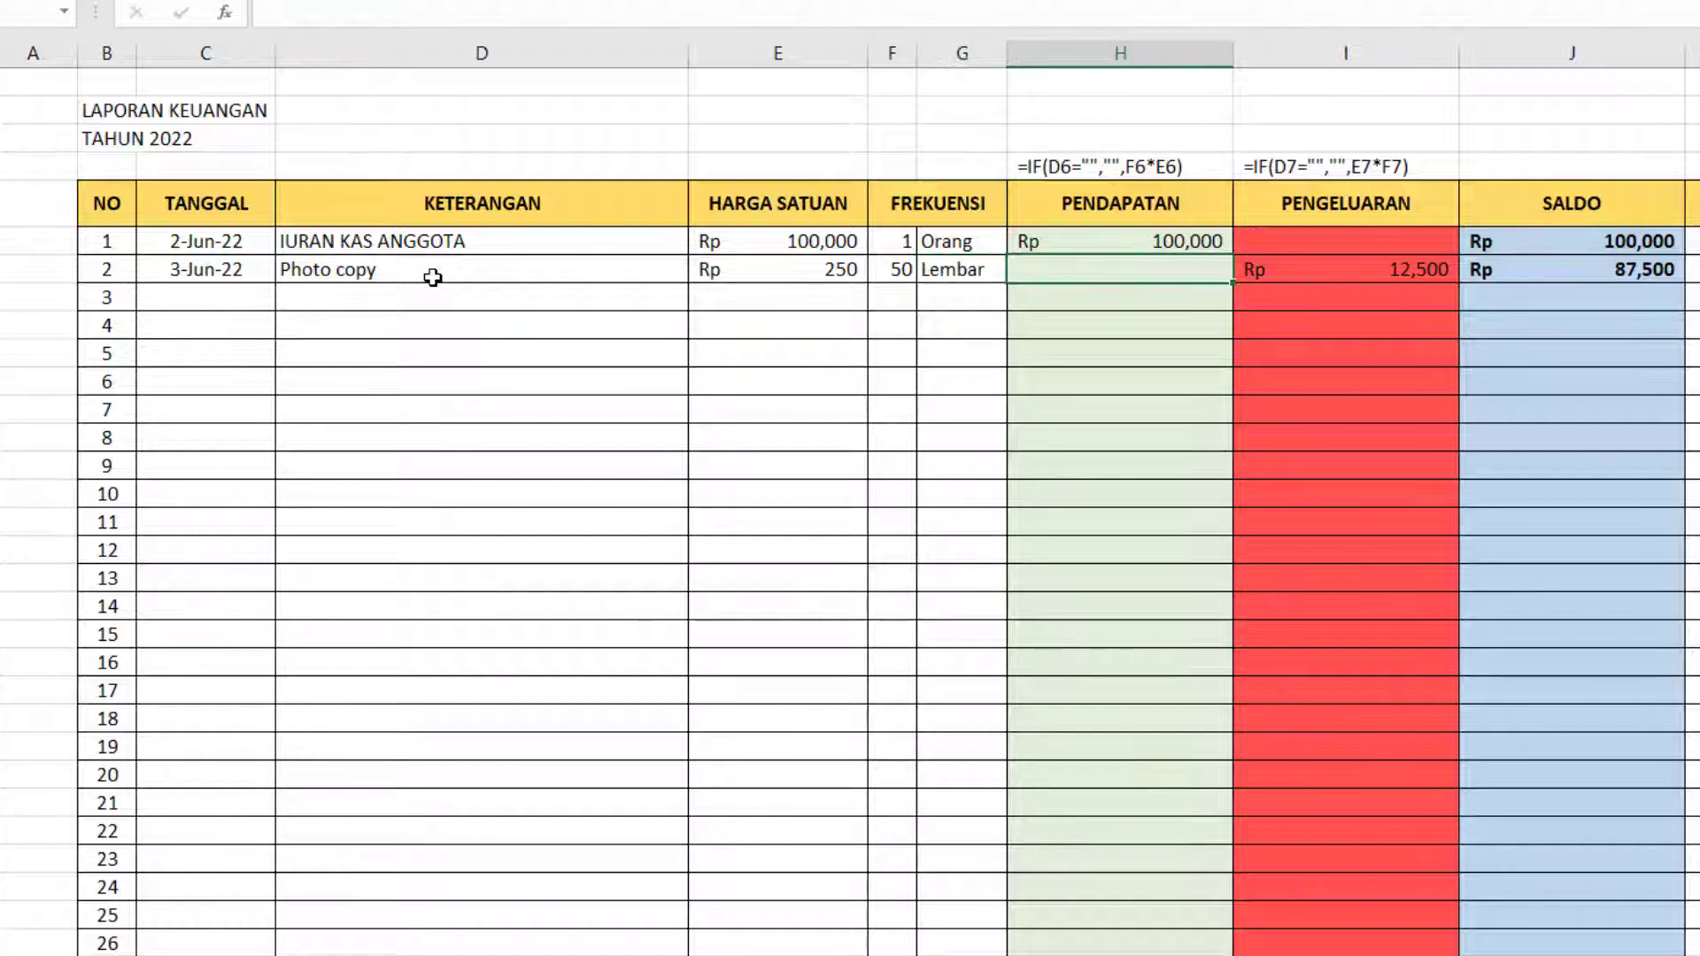
pyautogui.click(1601, 272)
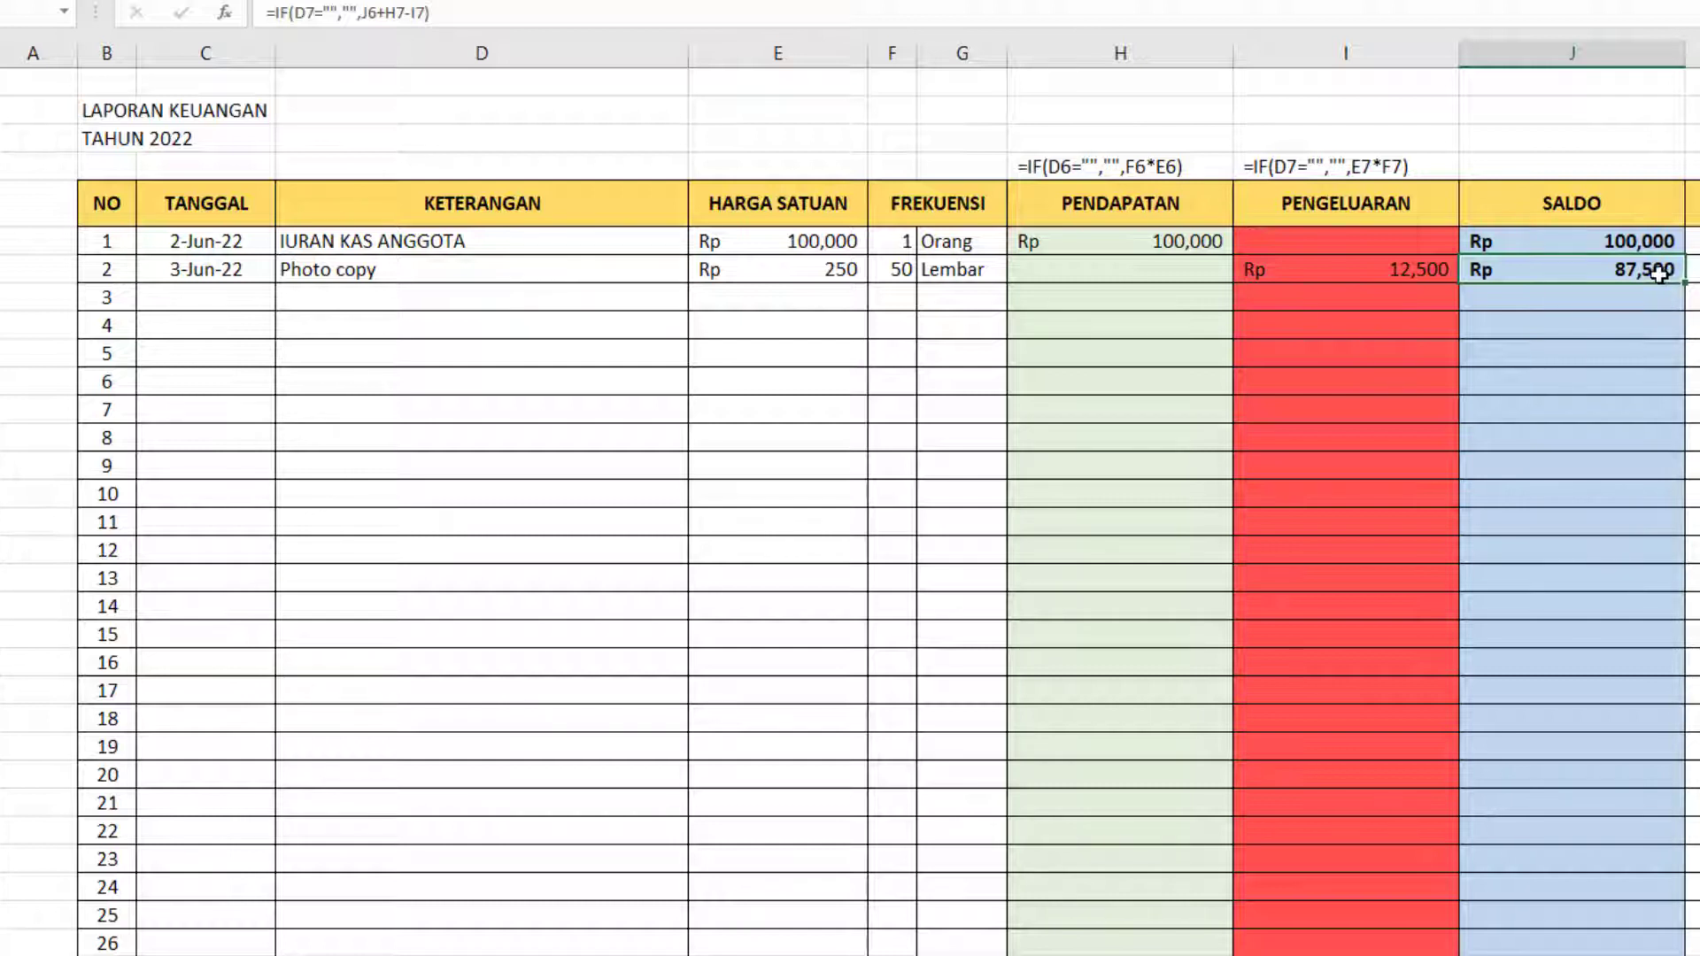
pyautogui.click(1187, 262)
pyautogui.click(1418, 267)
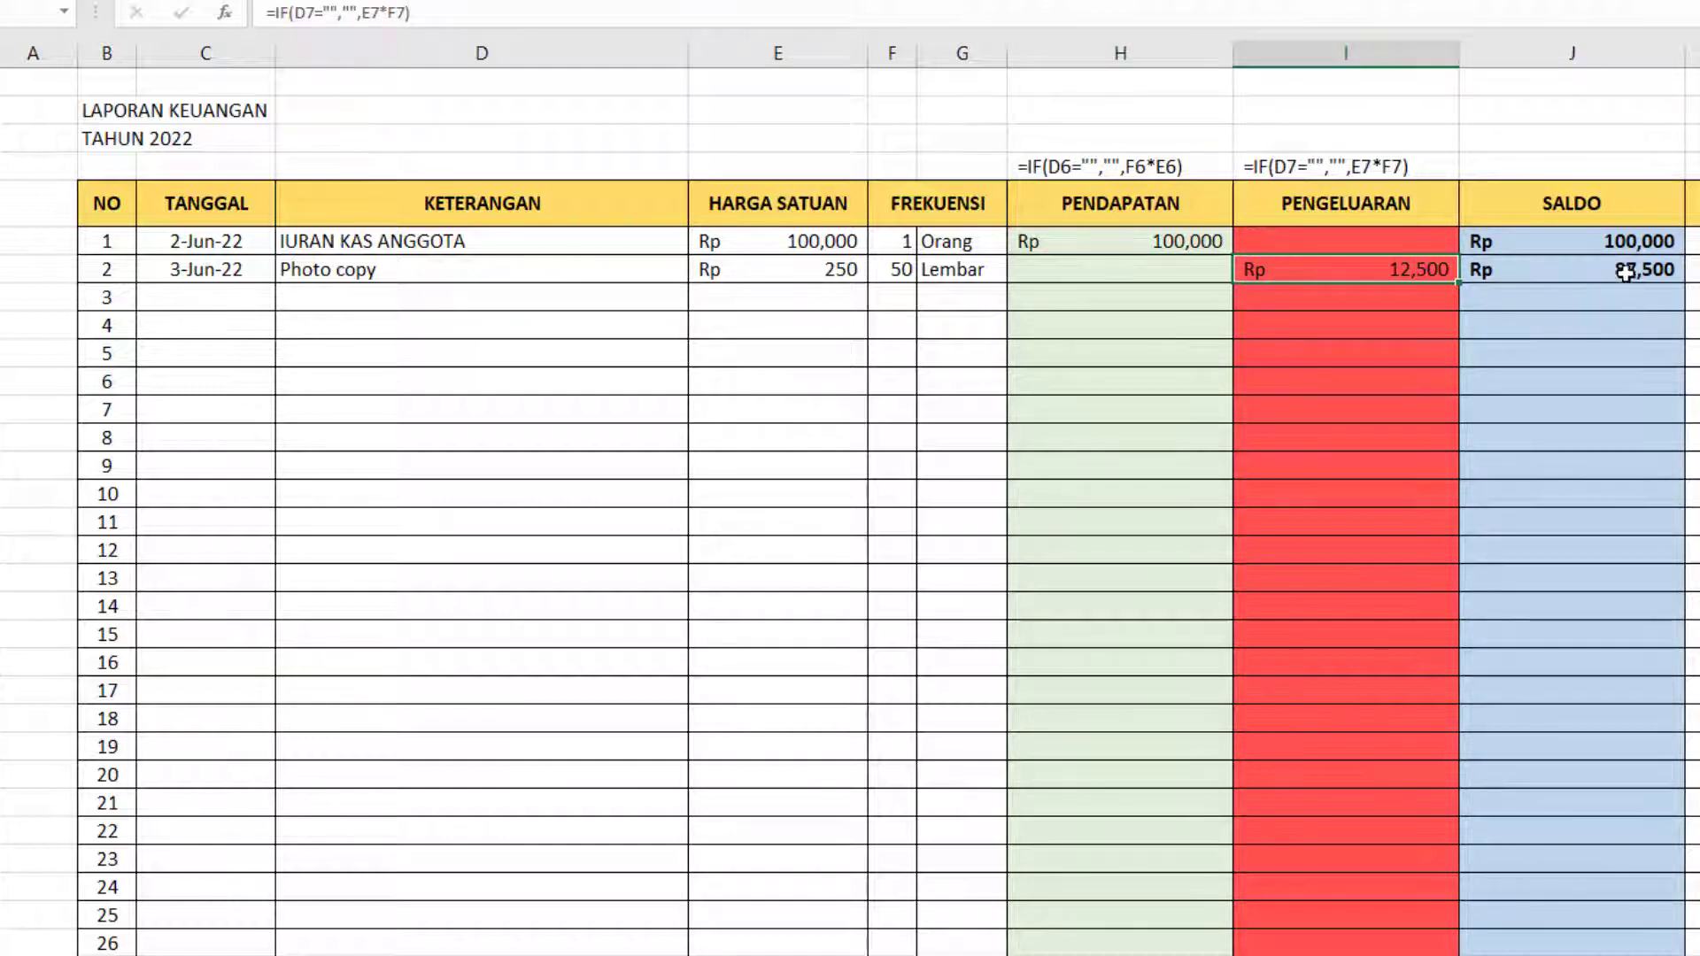
# Copy the date 3-Jun-22 down to entry 3, describe the entry as "contoh", and check its SALDO cell.
pyautogui.click(1653, 297)
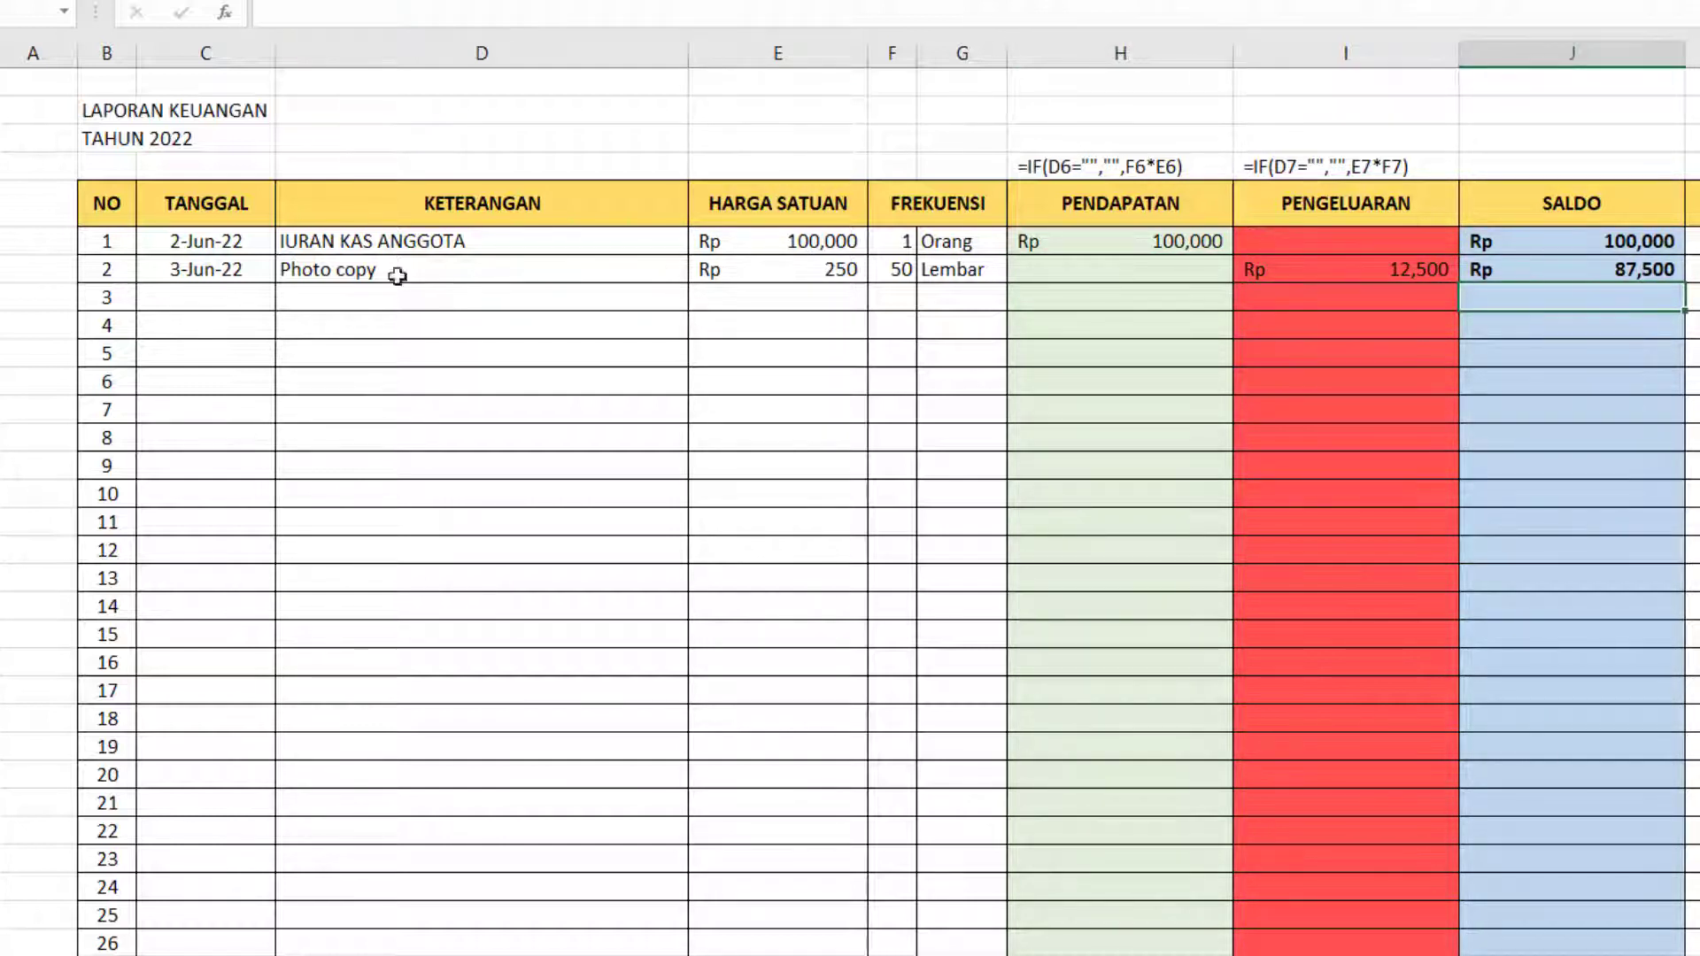
pyautogui.click(221, 293)
pyautogui.hotkey('ctrl', 'd')
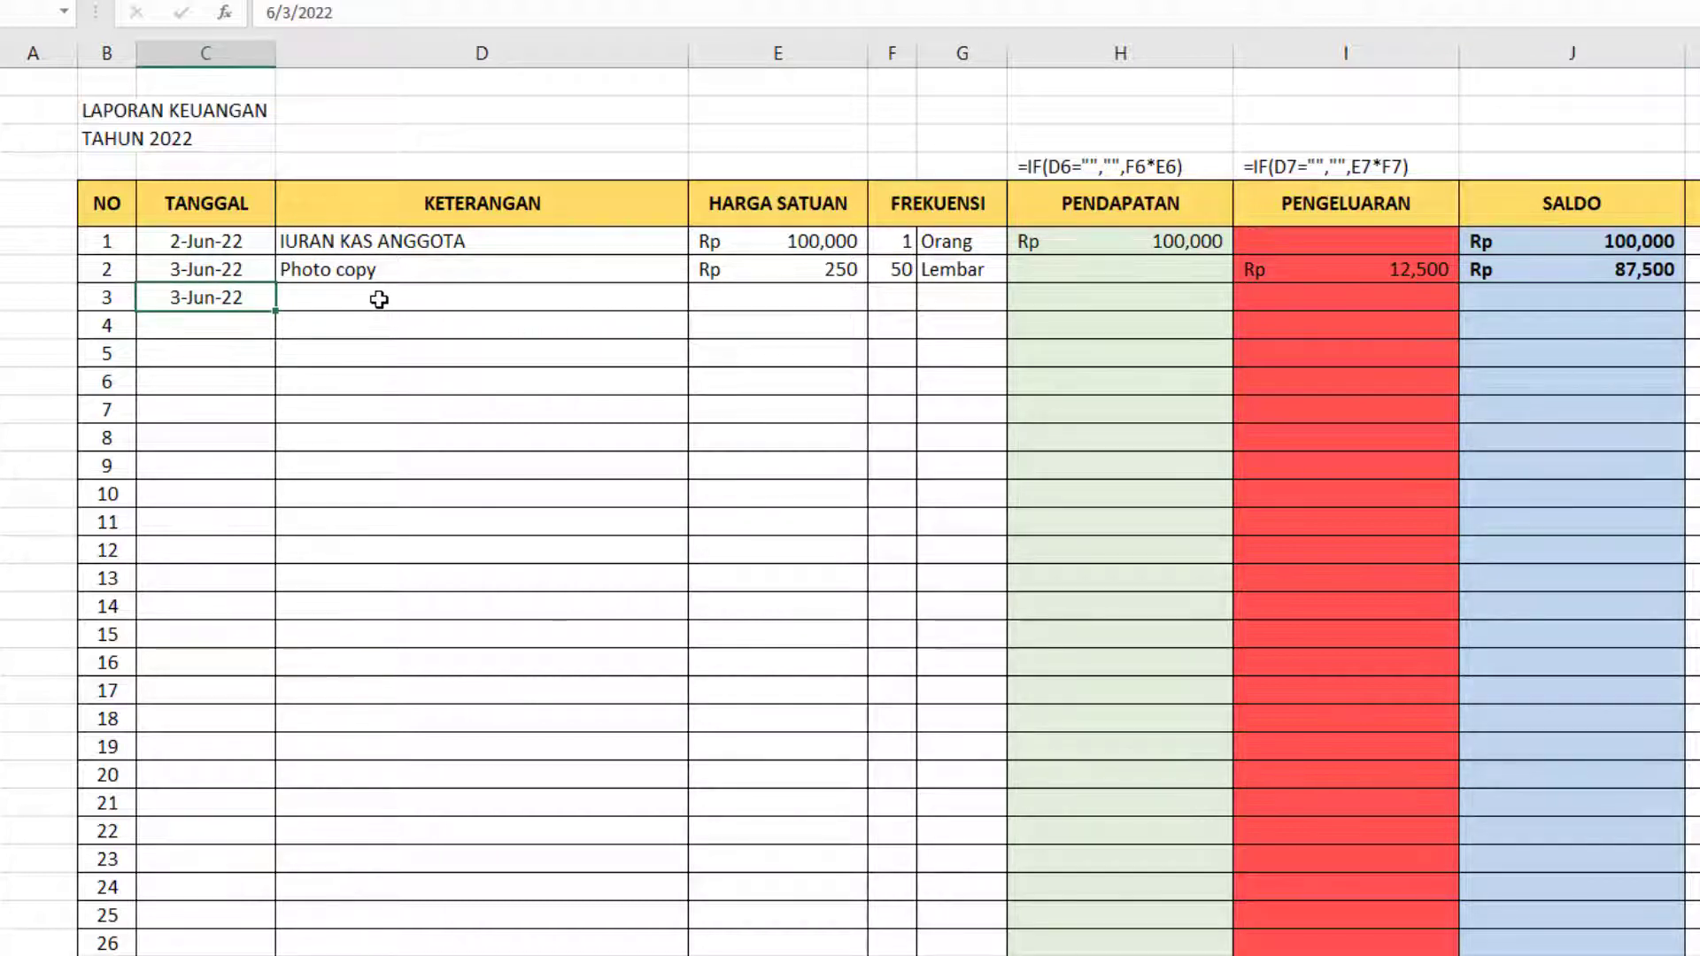
pyautogui.click(379, 300)
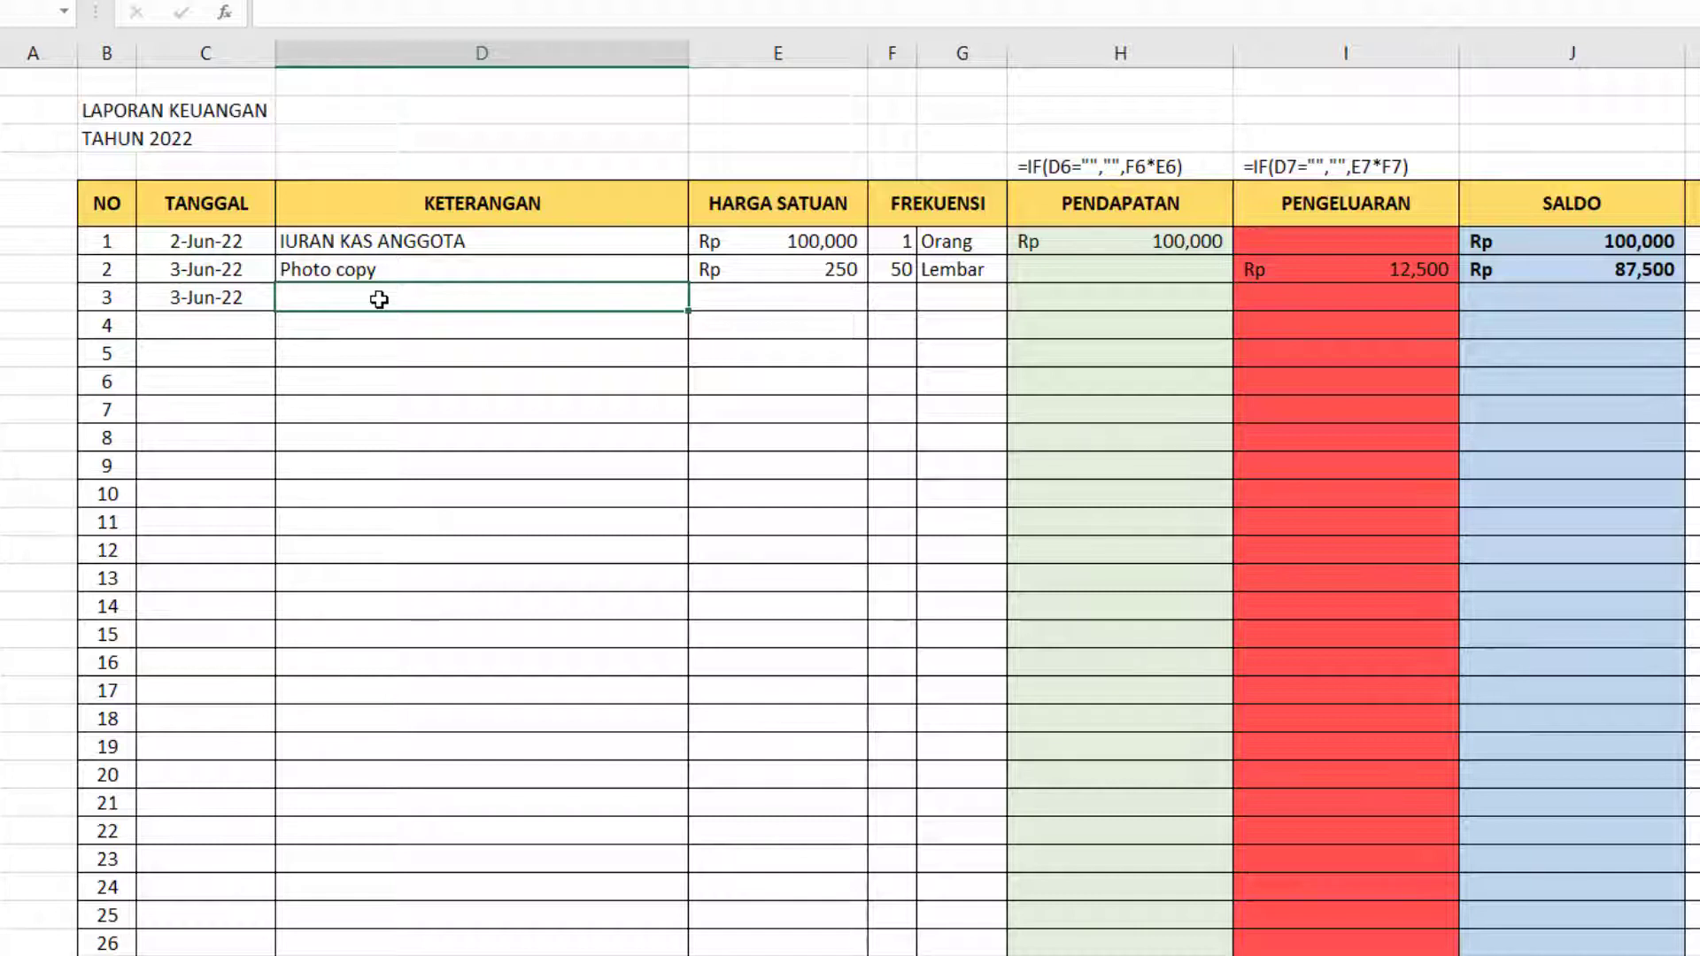
pyautogui.write('contoh')
pyautogui.press('Return')
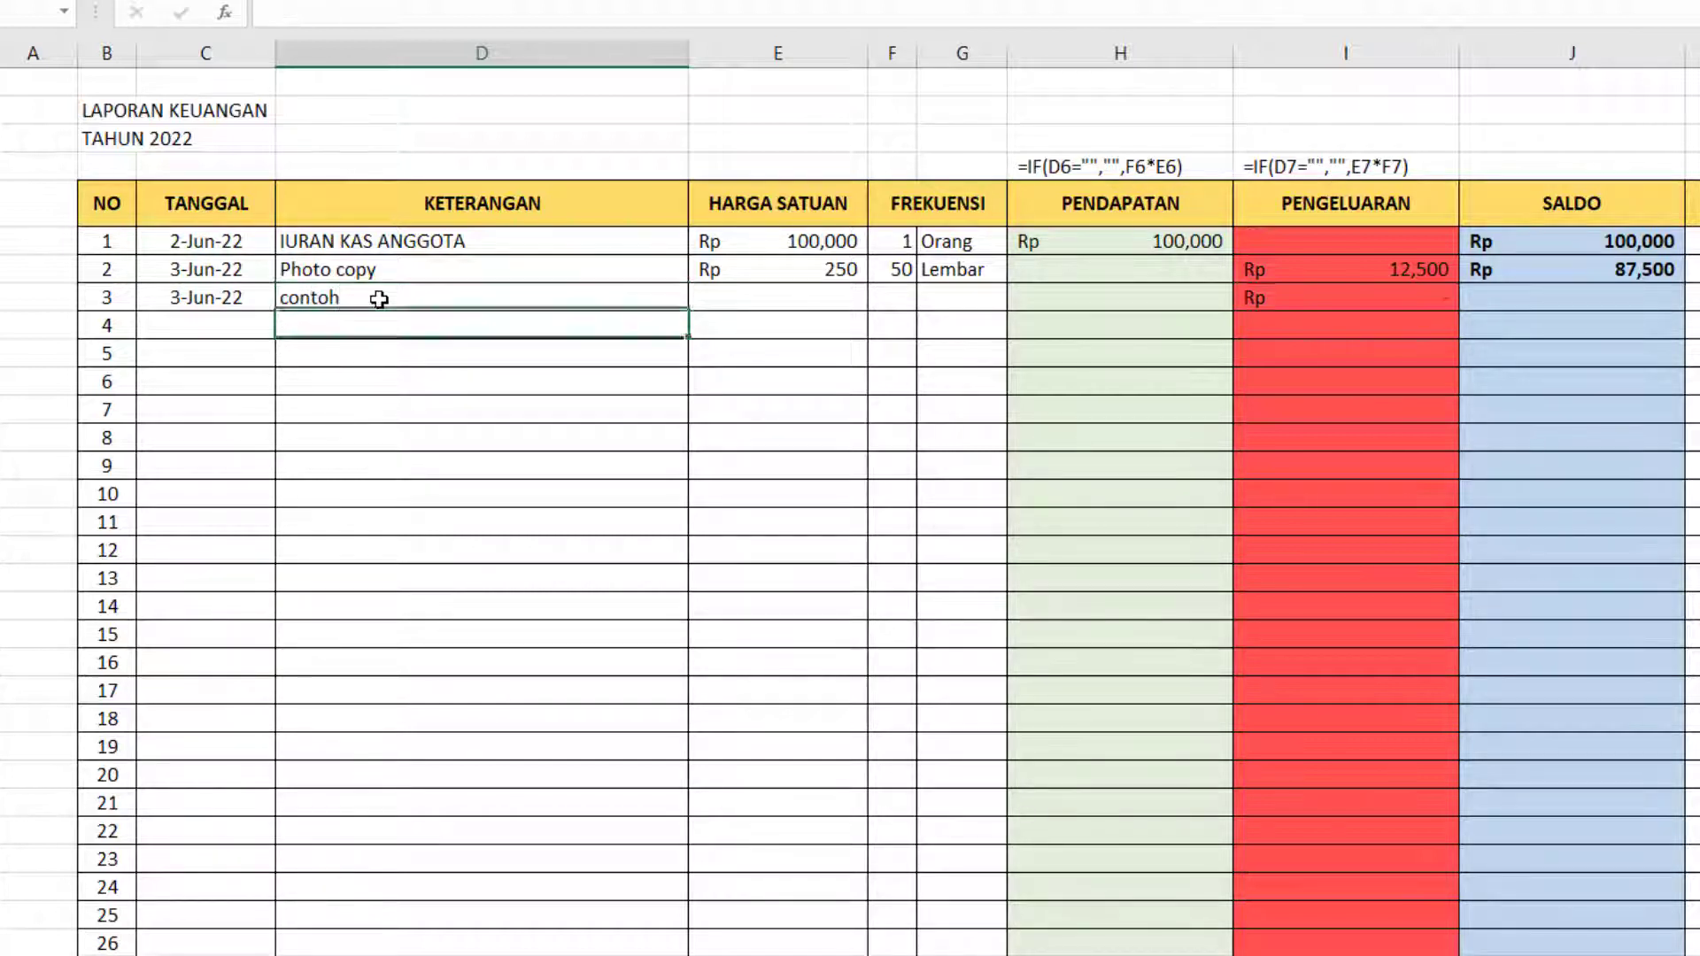
pyautogui.press('Up')
pyautogui.press('Right')
pyautogui.press('Right')
pyautogui.press('Right')
pyautogui.press('Right')
pyautogui.press('Right')
pyautogui.press('Right')
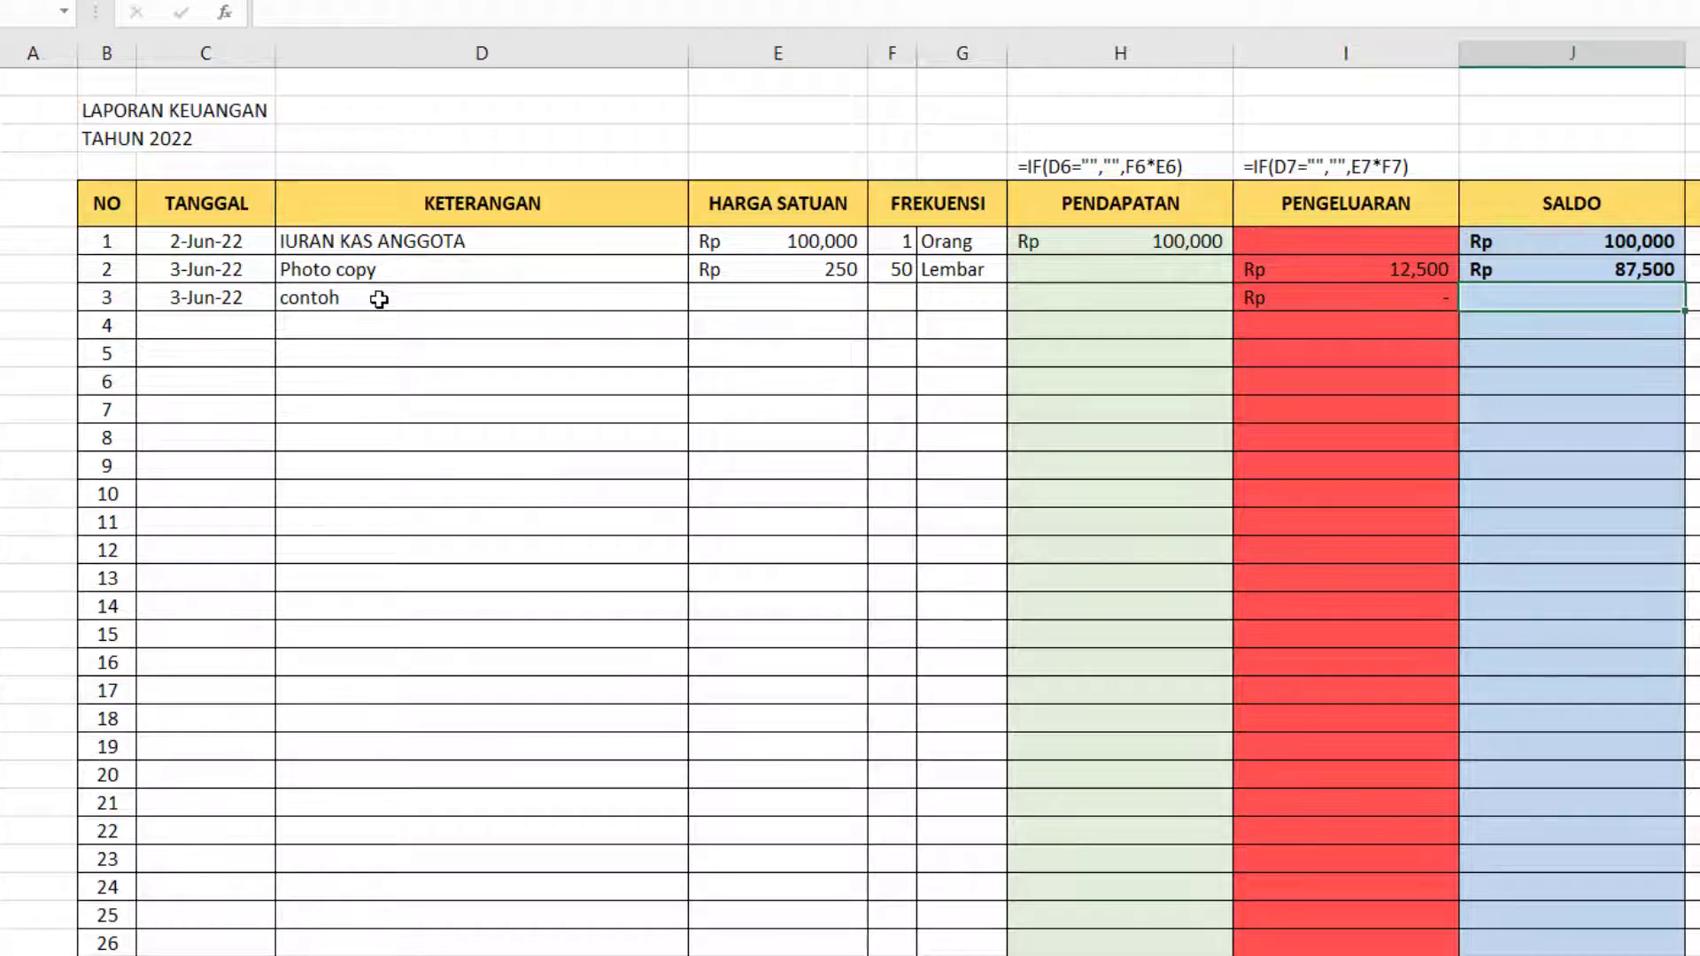
# Copy the SALDO formula from J7 down through entry 100 and check the copied formula in J8.
pyautogui.click(1619, 272)
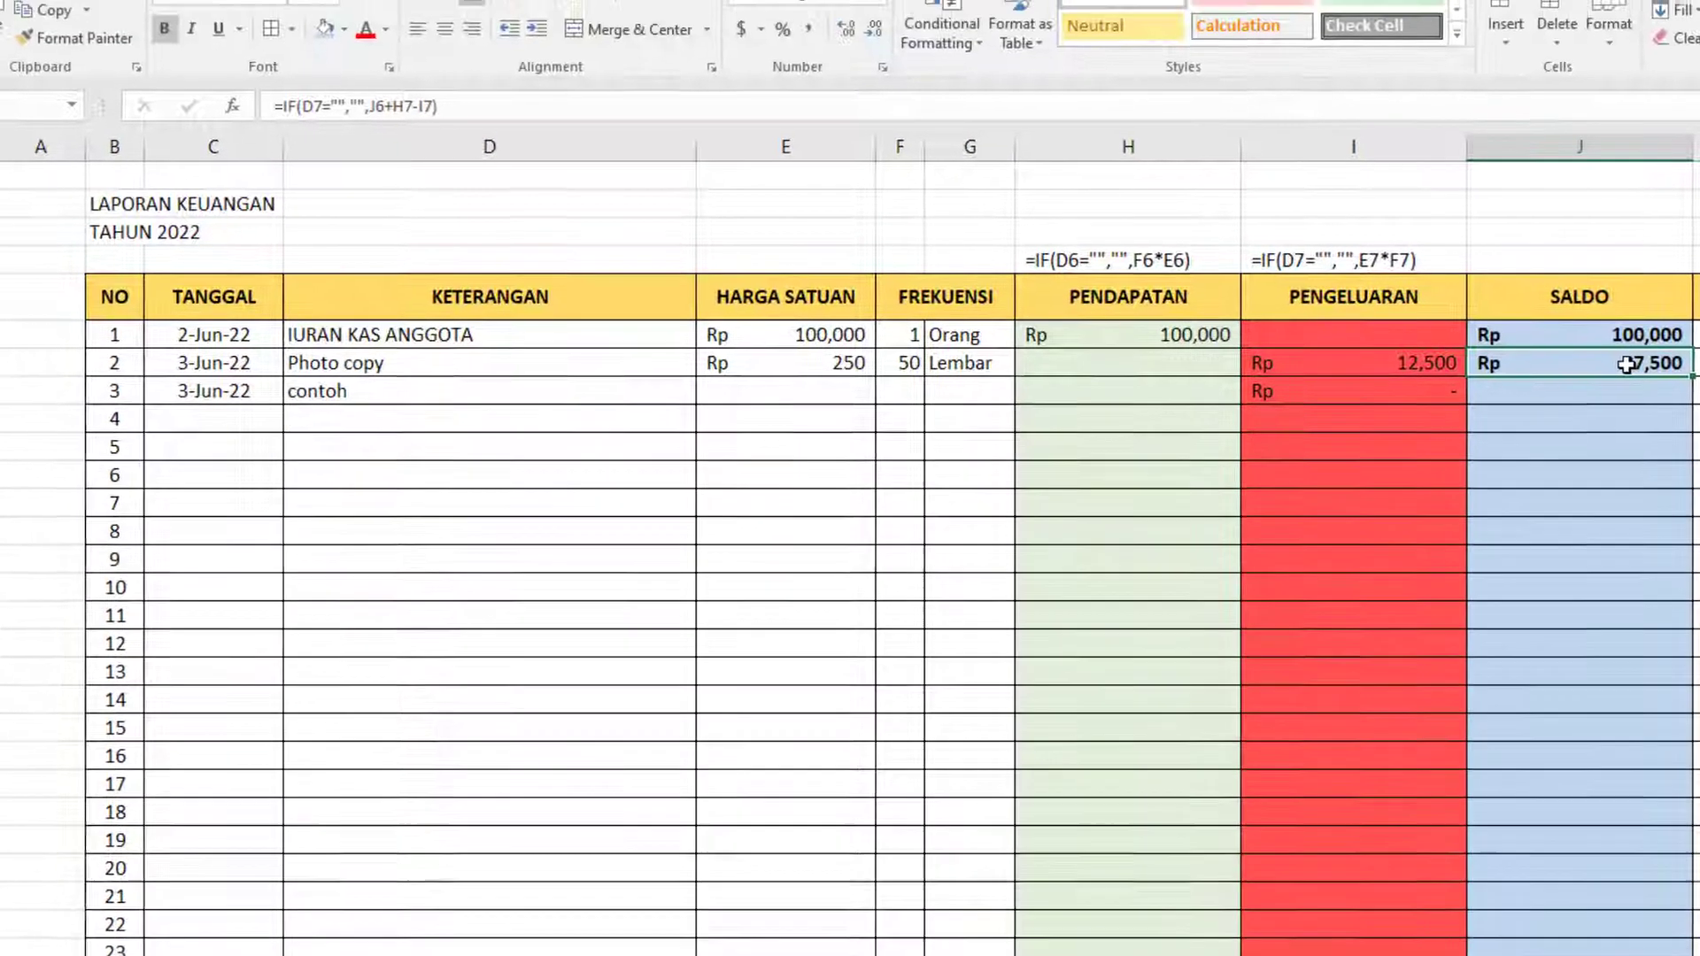
pyautogui.hotkey('ctrl', 'c')
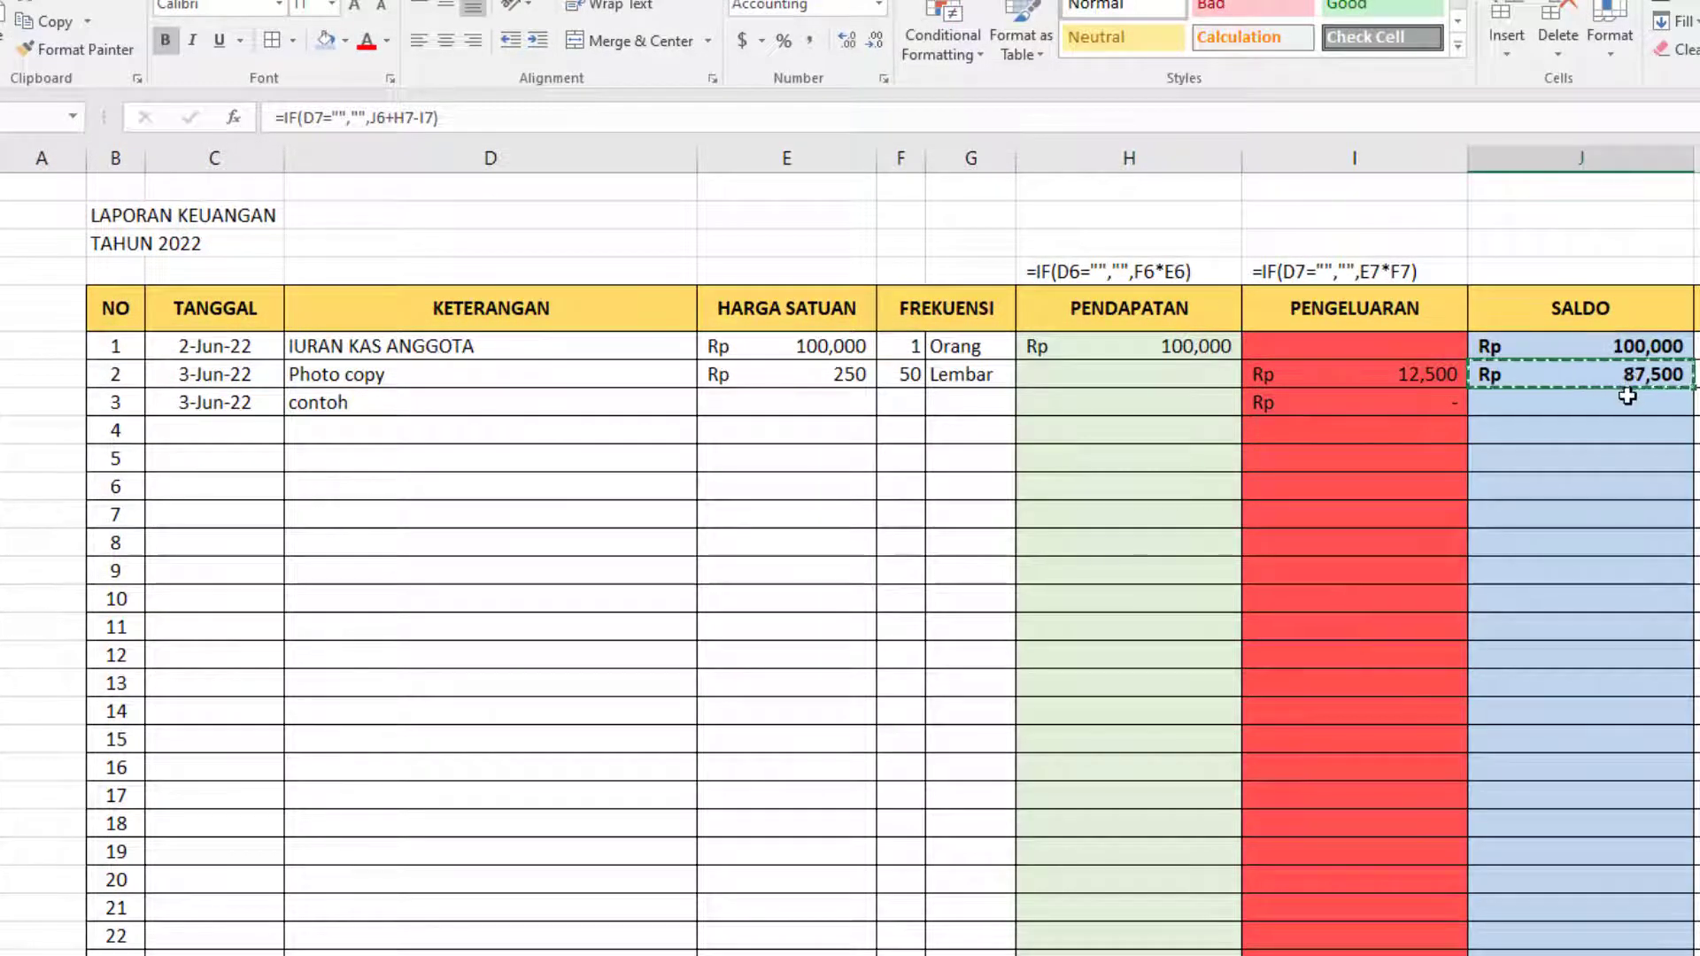
pyautogui.click(1628, 395)
pyautogui.scroll(-20, 1626, 407)
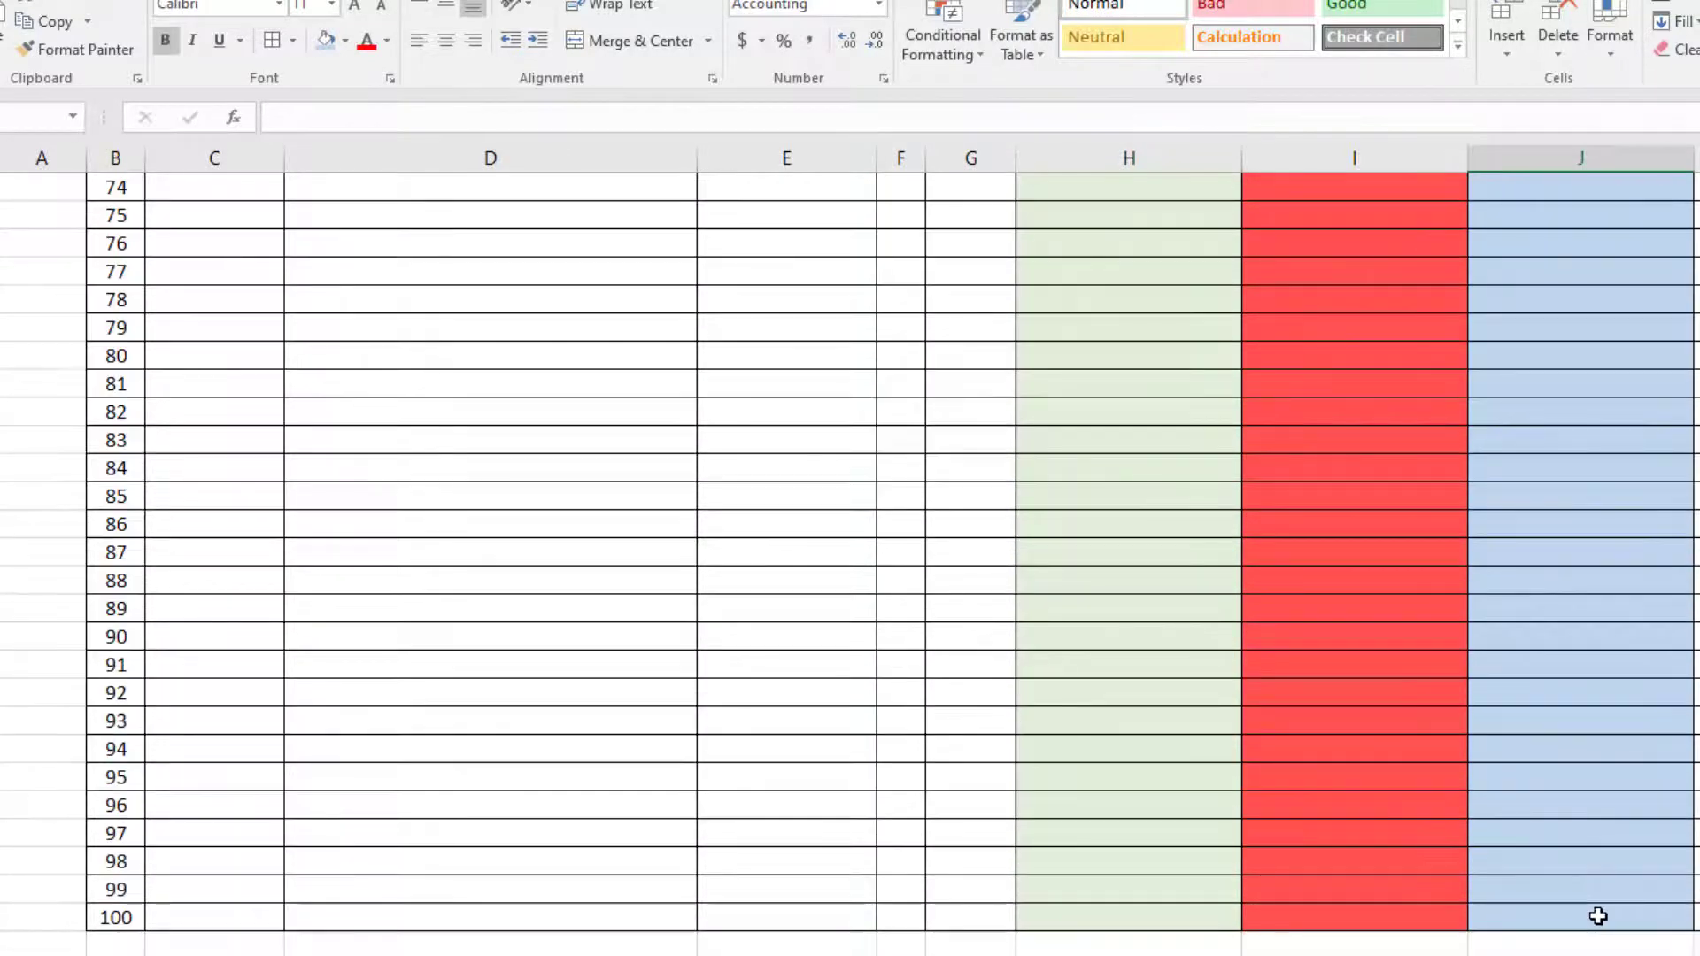
pyautogui.scroll(-2, 1598, 916)
pyautogui.keyDown('shift'); pyautogui.click(1609, 739); pyautogui.keyUp('shift')
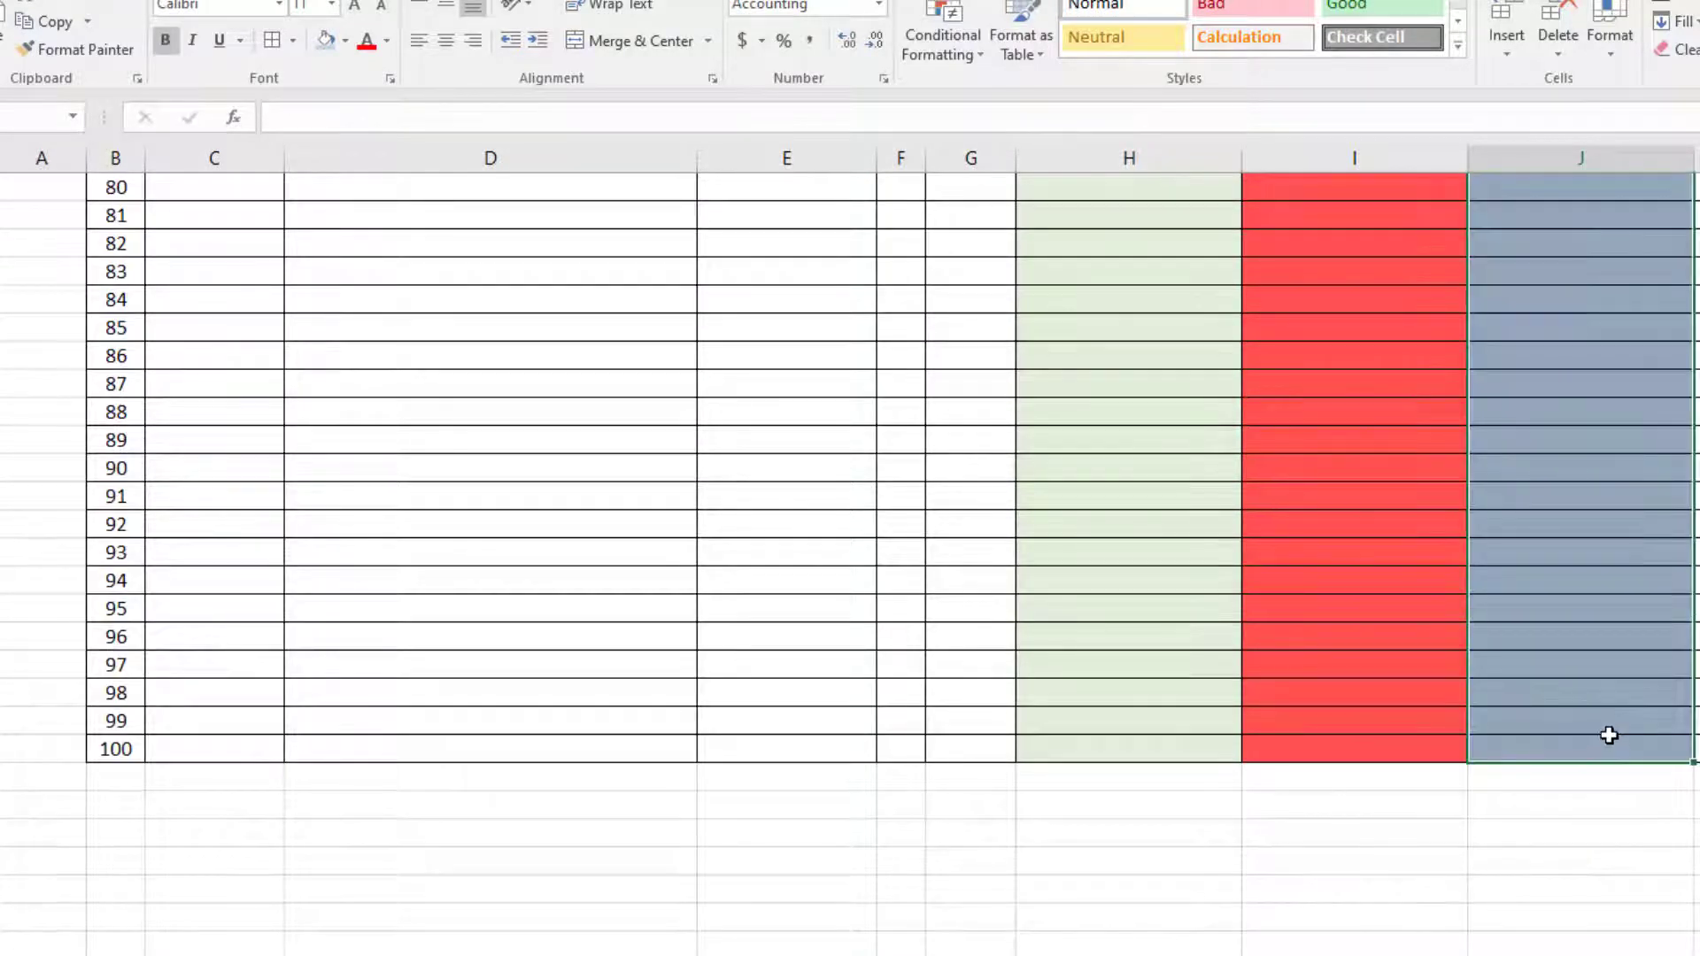
pyautogui.hotkey('ctrl', 'v')
pyautogui.click(1637, 401)
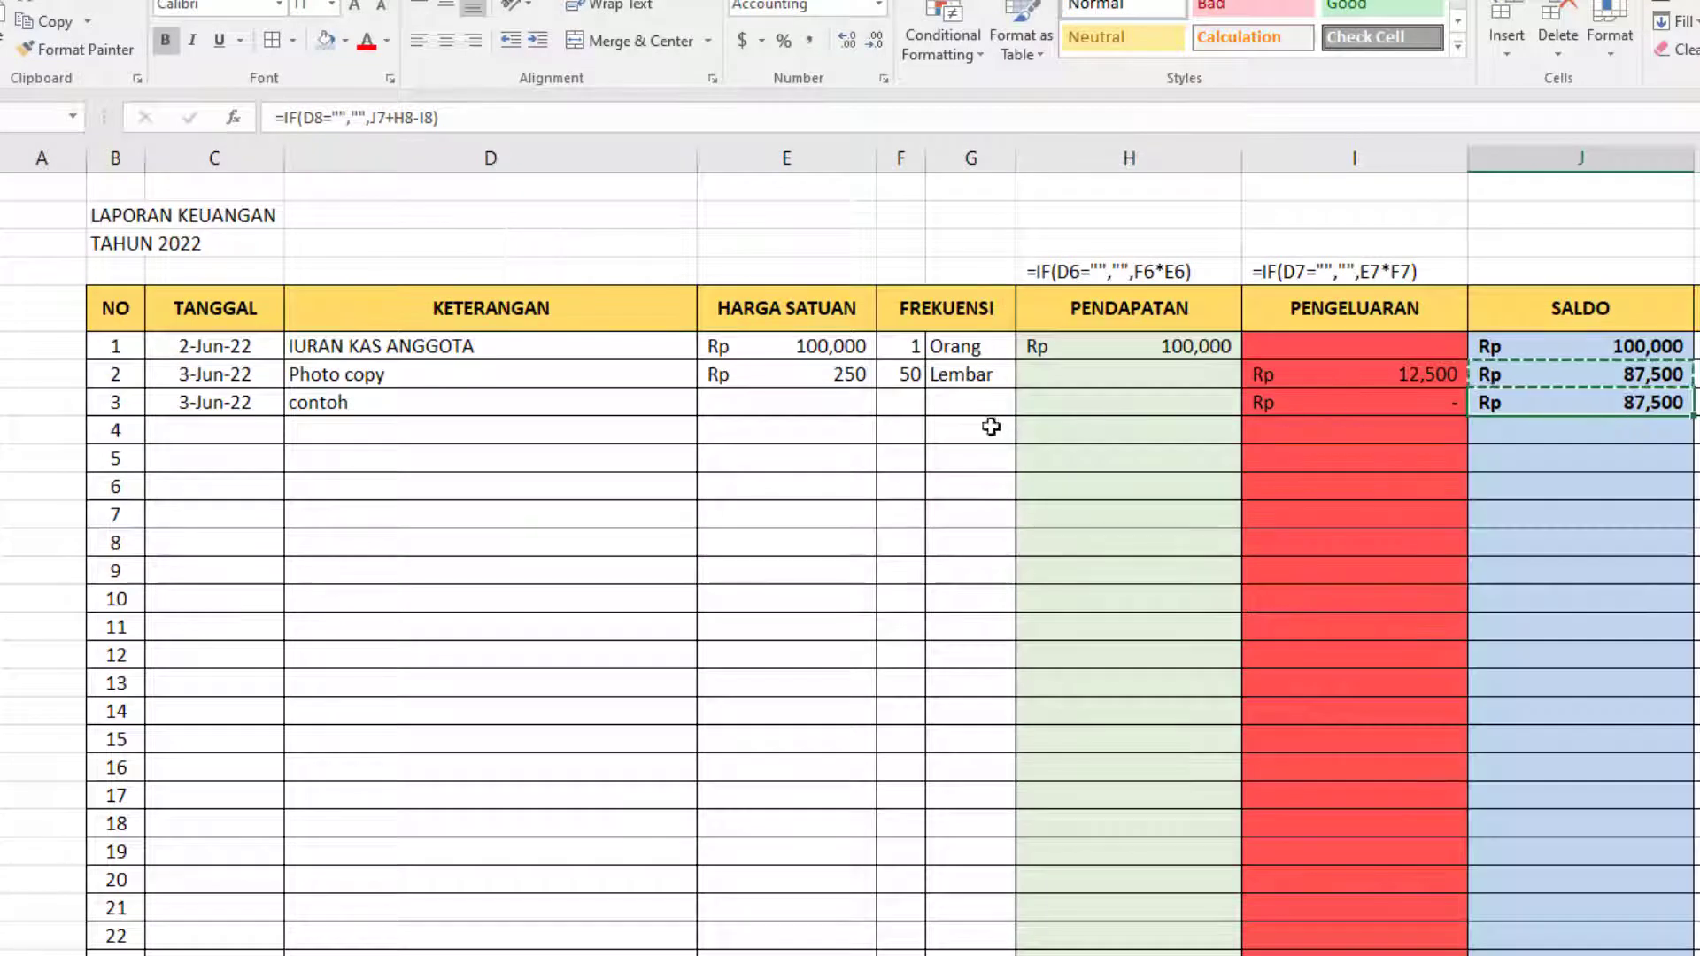
# Give the contoh entry in row 3 of the report a HARGA SATUAN of 10000 and a FREKUENSI of 1.
pyautogui.moveTo(818, 404)
pyautogui.mouseDown()
pyautogui.moveTo(998, 405)
pyautogui.moveTo(785, 390)
pyautogui.moveTo(941, 402)
pyautogui.mouseUp()
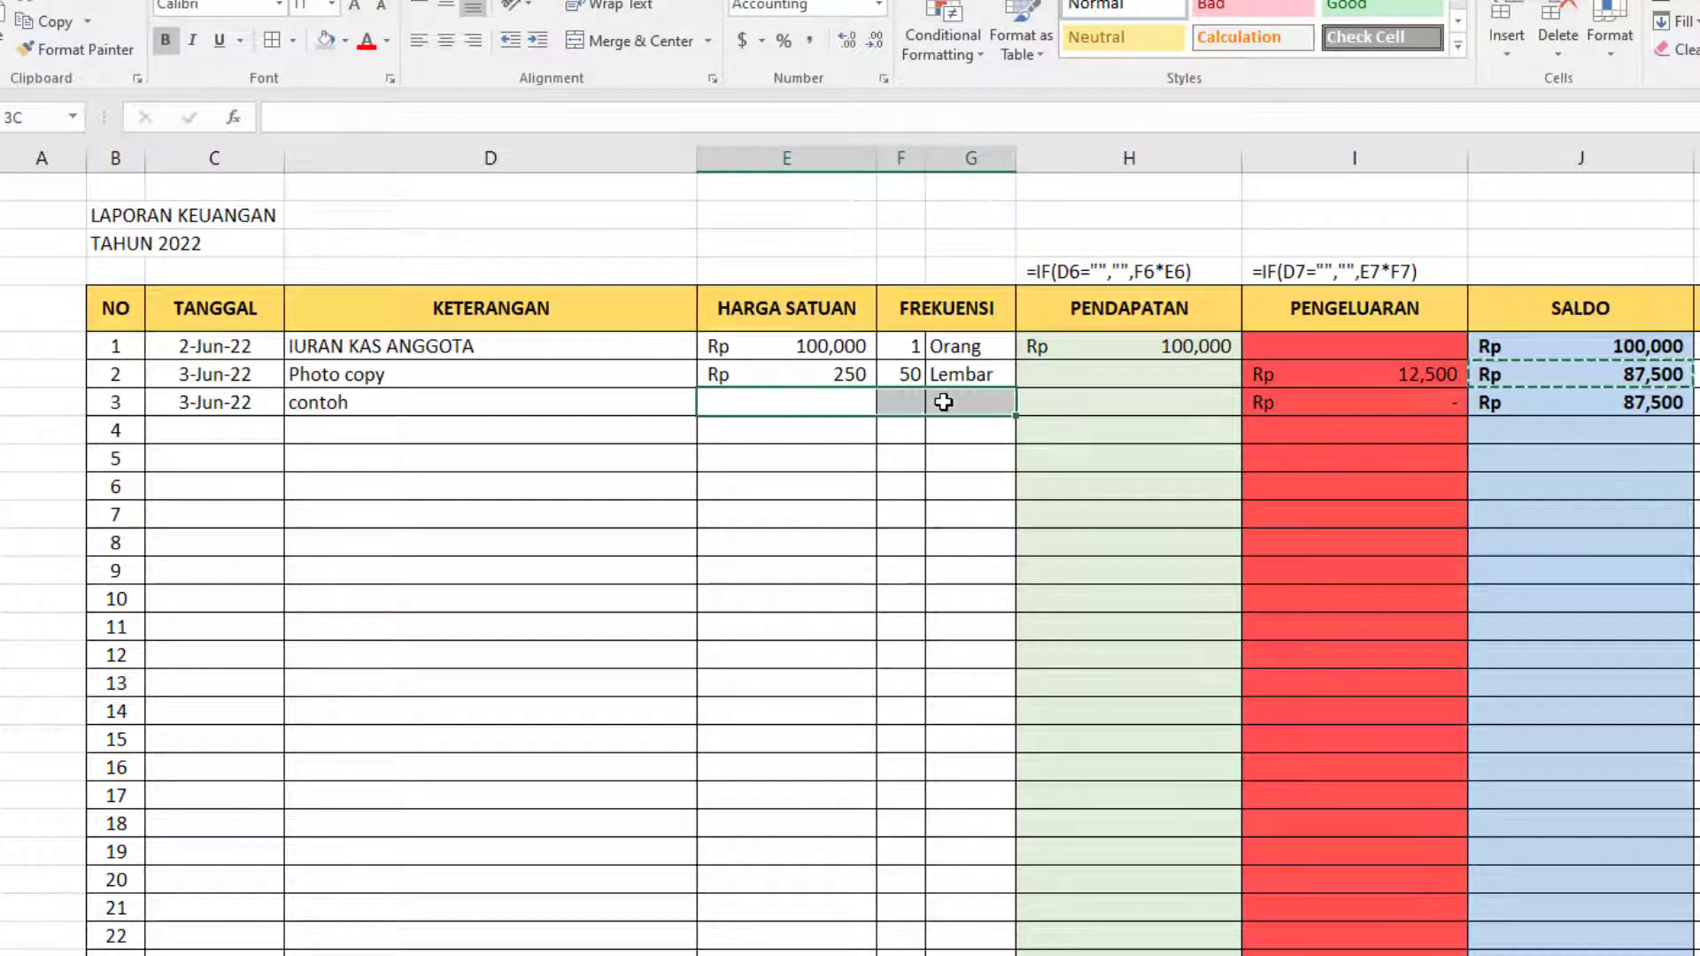
pyautogui.click(1591, 386)
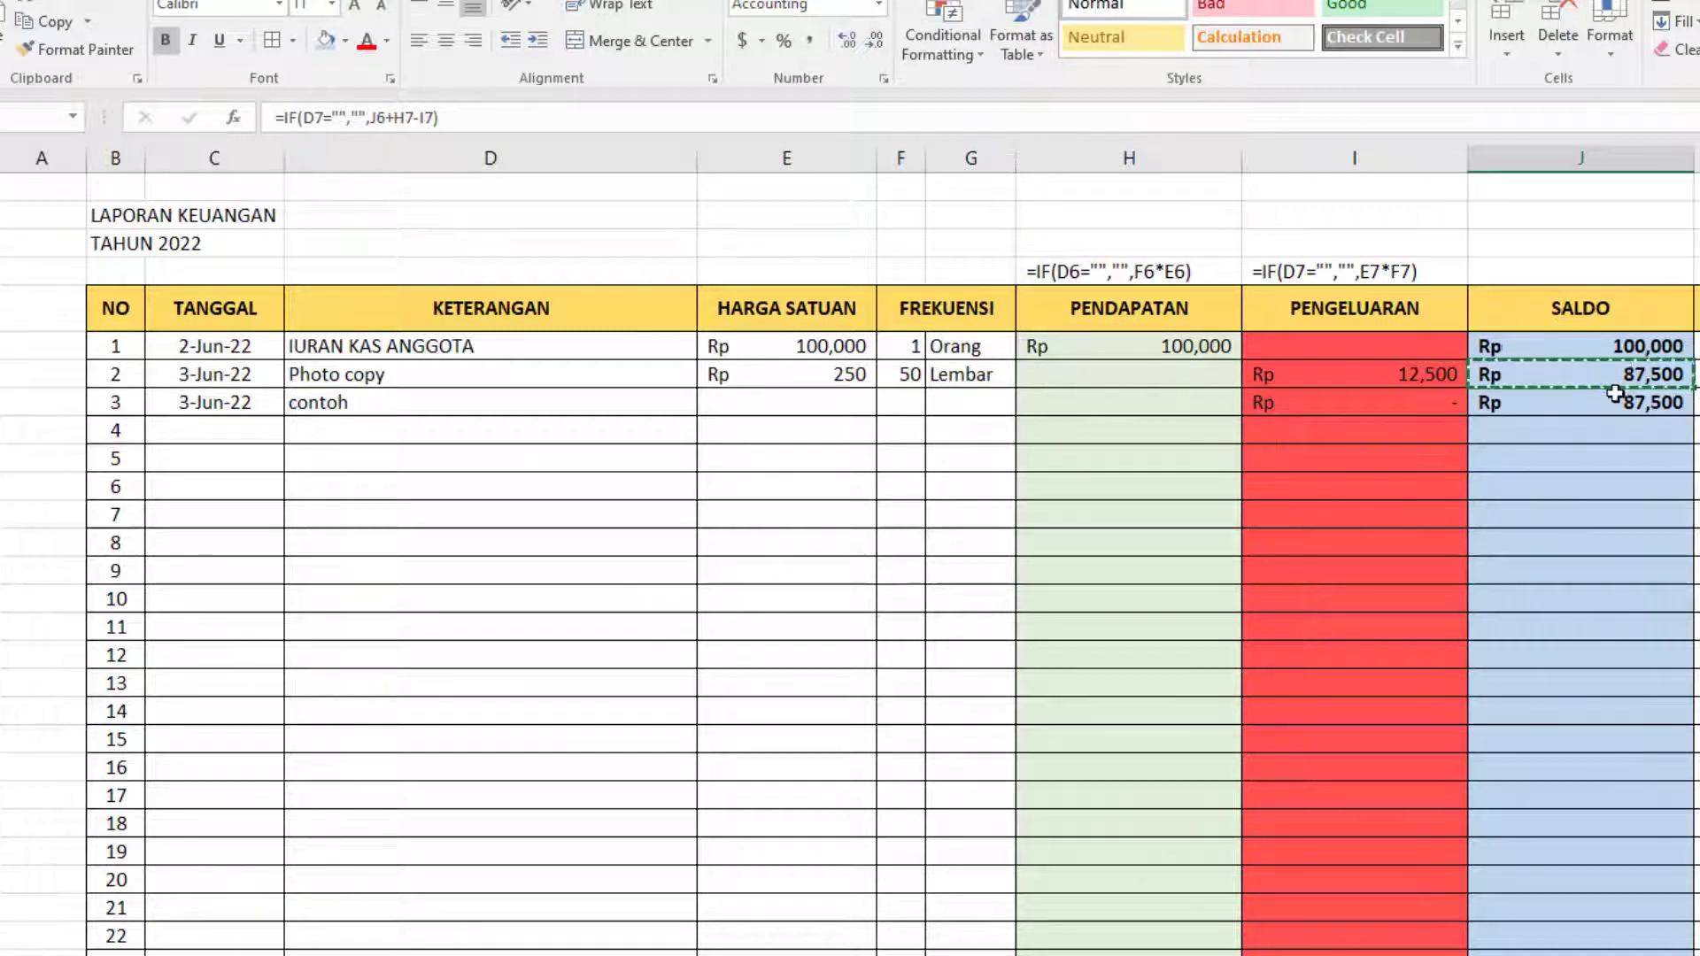
pyautogui.click(788, 407)
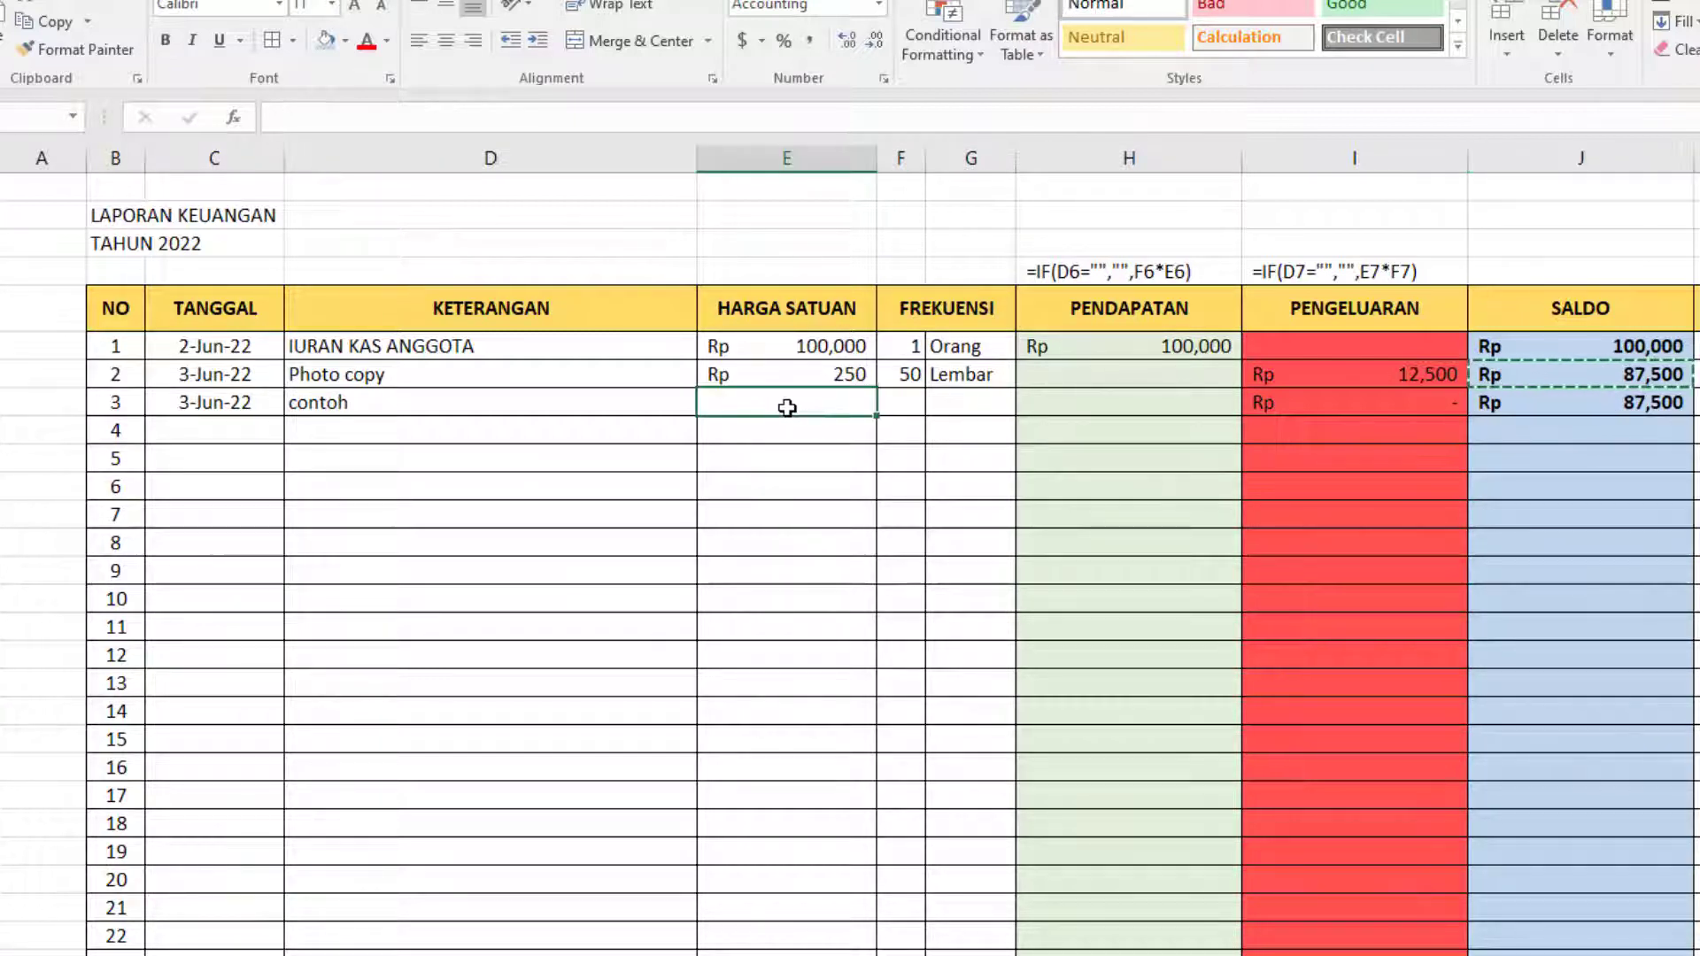
pyautogui.write('10000')
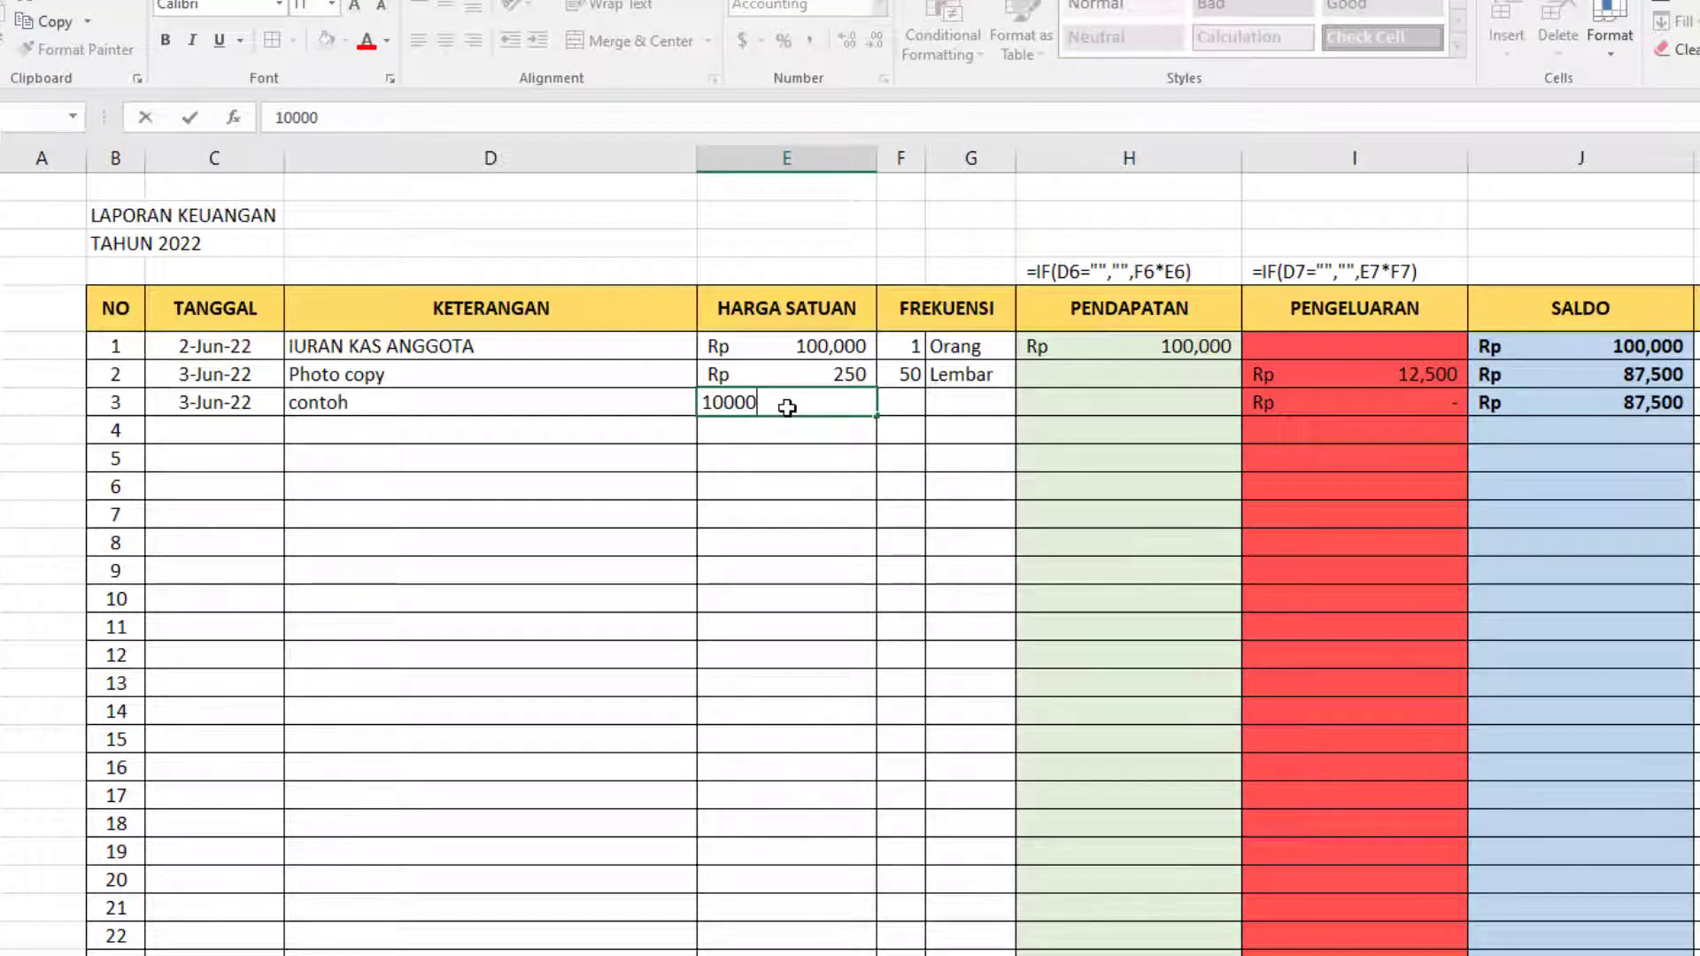
pyautogui.press('Tab')
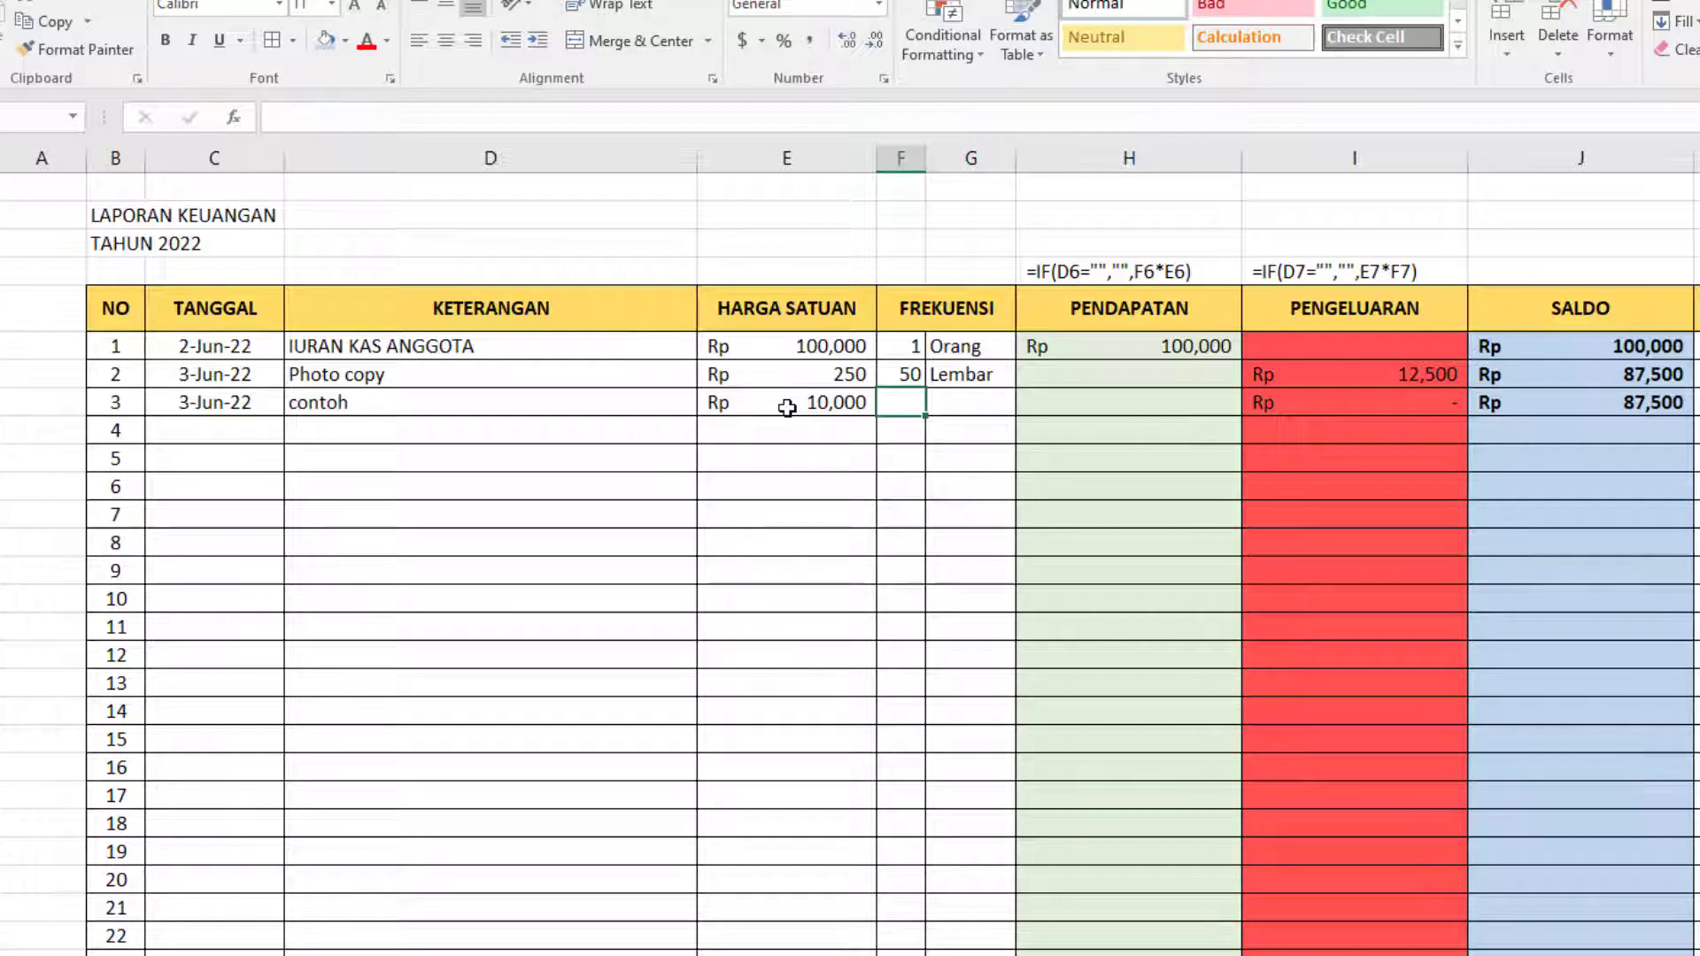
pyautogui.write('1')
pyautogui.press('Tab')
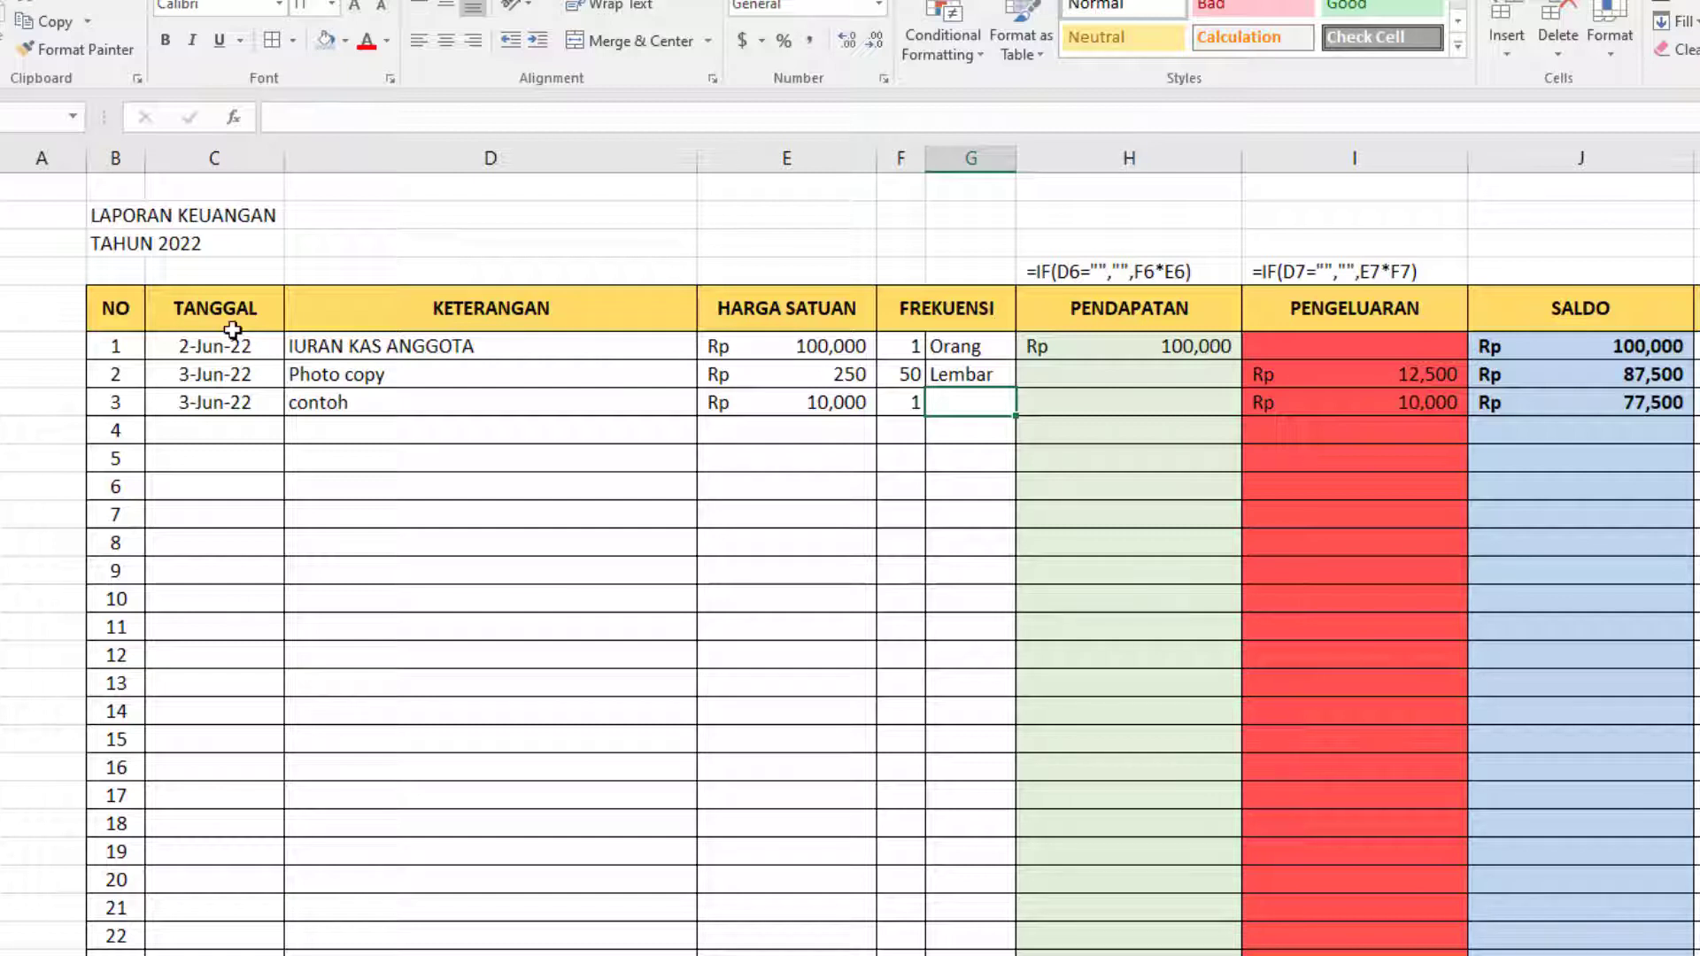
# Make the description IURAN KAS ANGGOTA of entry 1 bold.
pyautogui.click(419, 348)
pyautogui.click(353, 457)
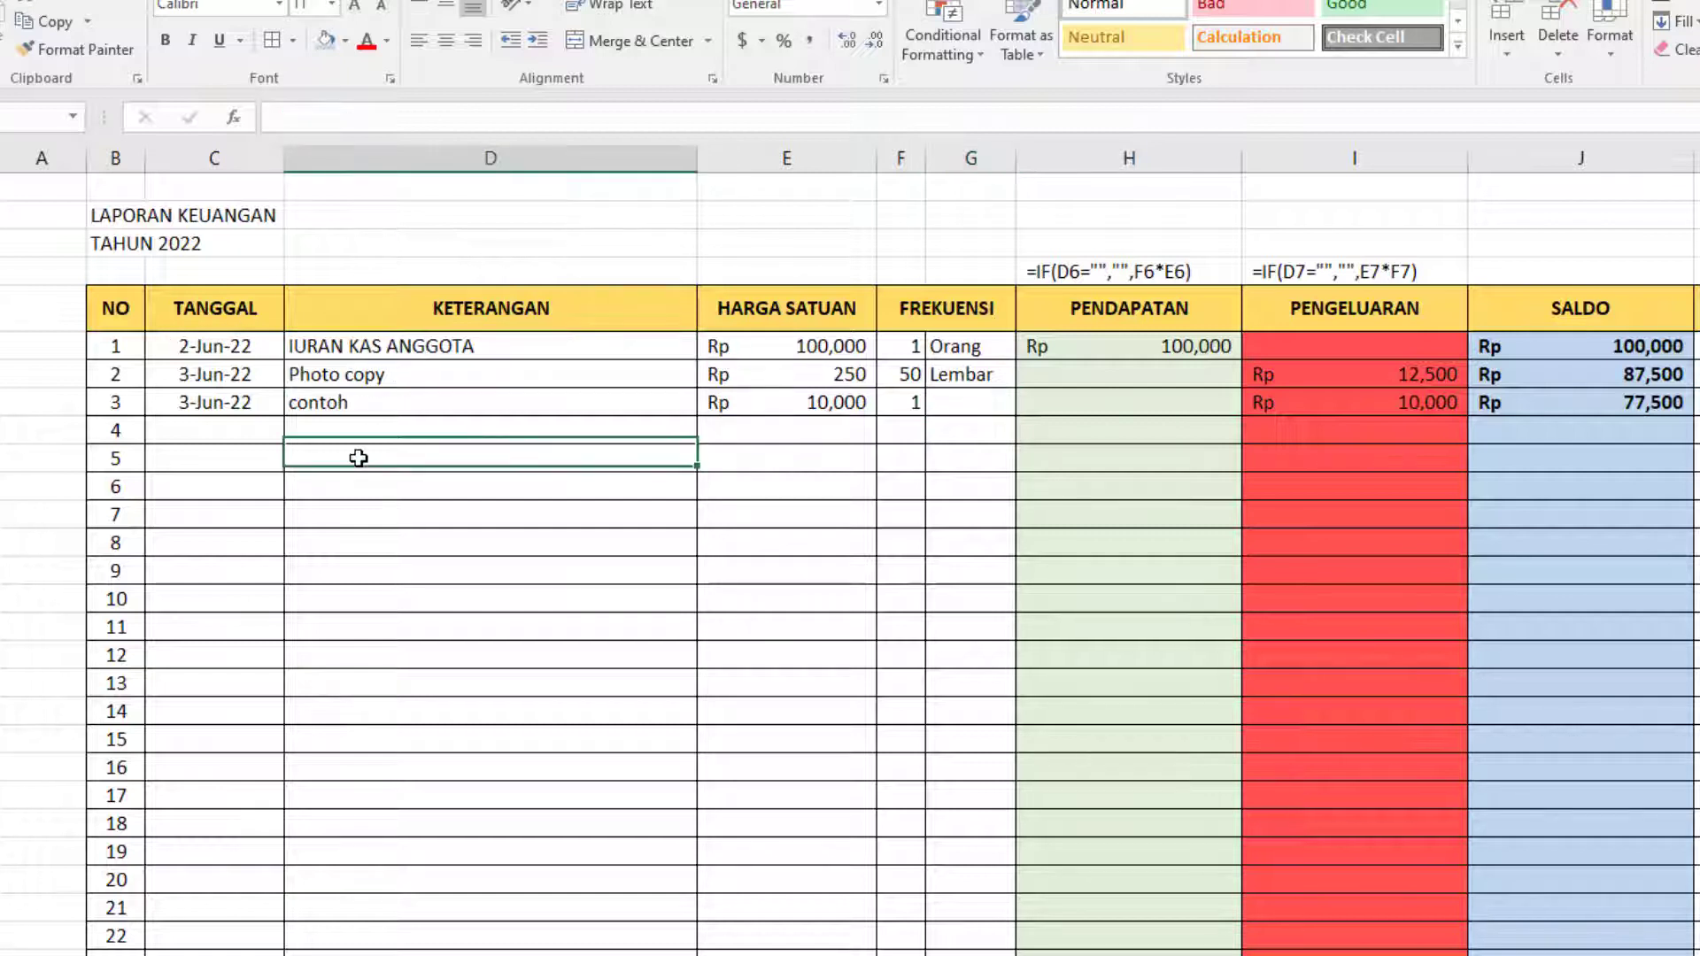
pyautogui.click(377, 348)
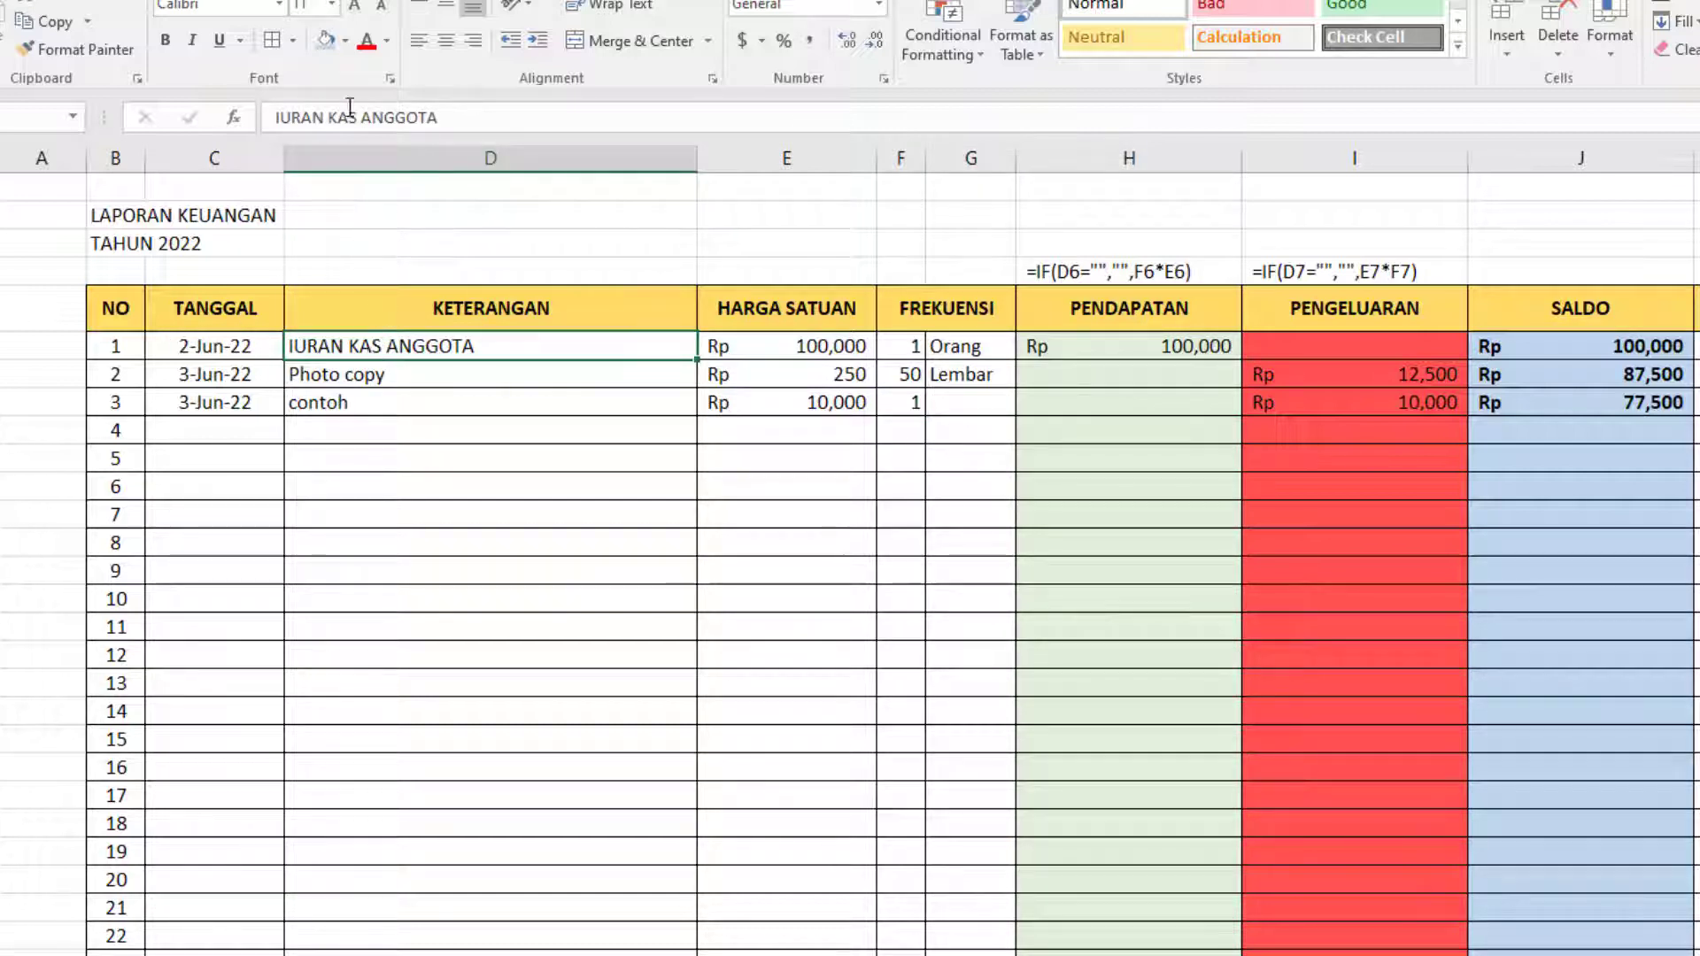
pyautogui.click(165, 41)
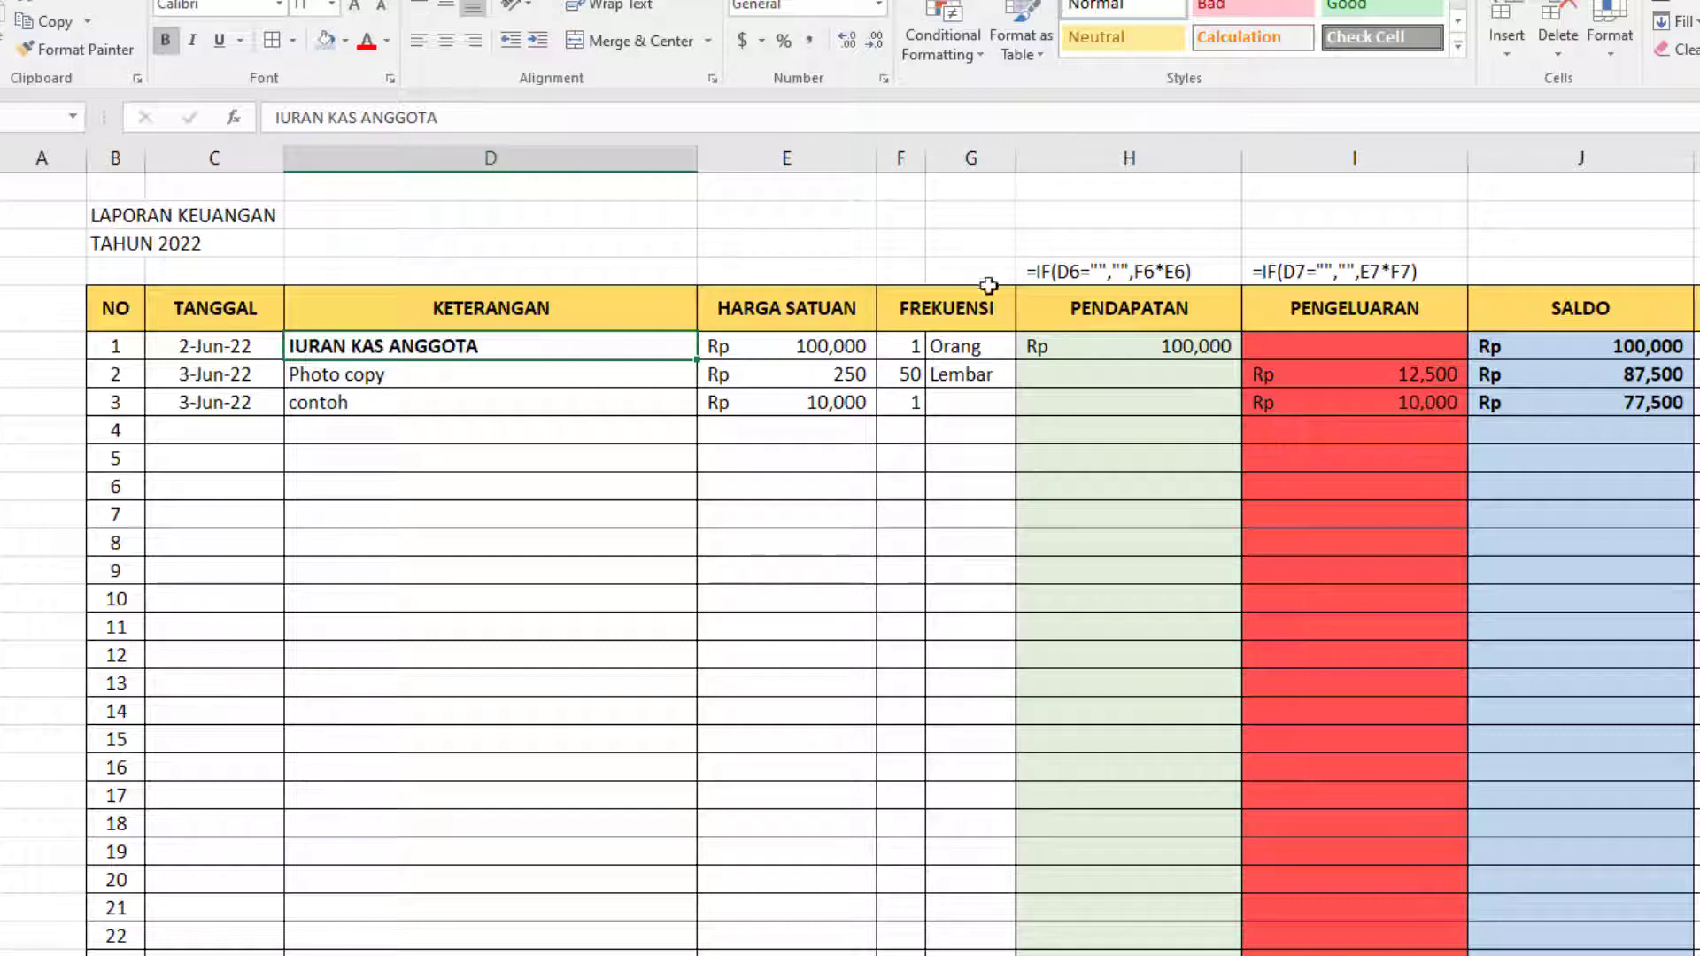
# Try bold formatting on the PENDAPATAN amount of entry 1.
pyautogui.click(1097, 345)
pyautogui.click(176, 41)
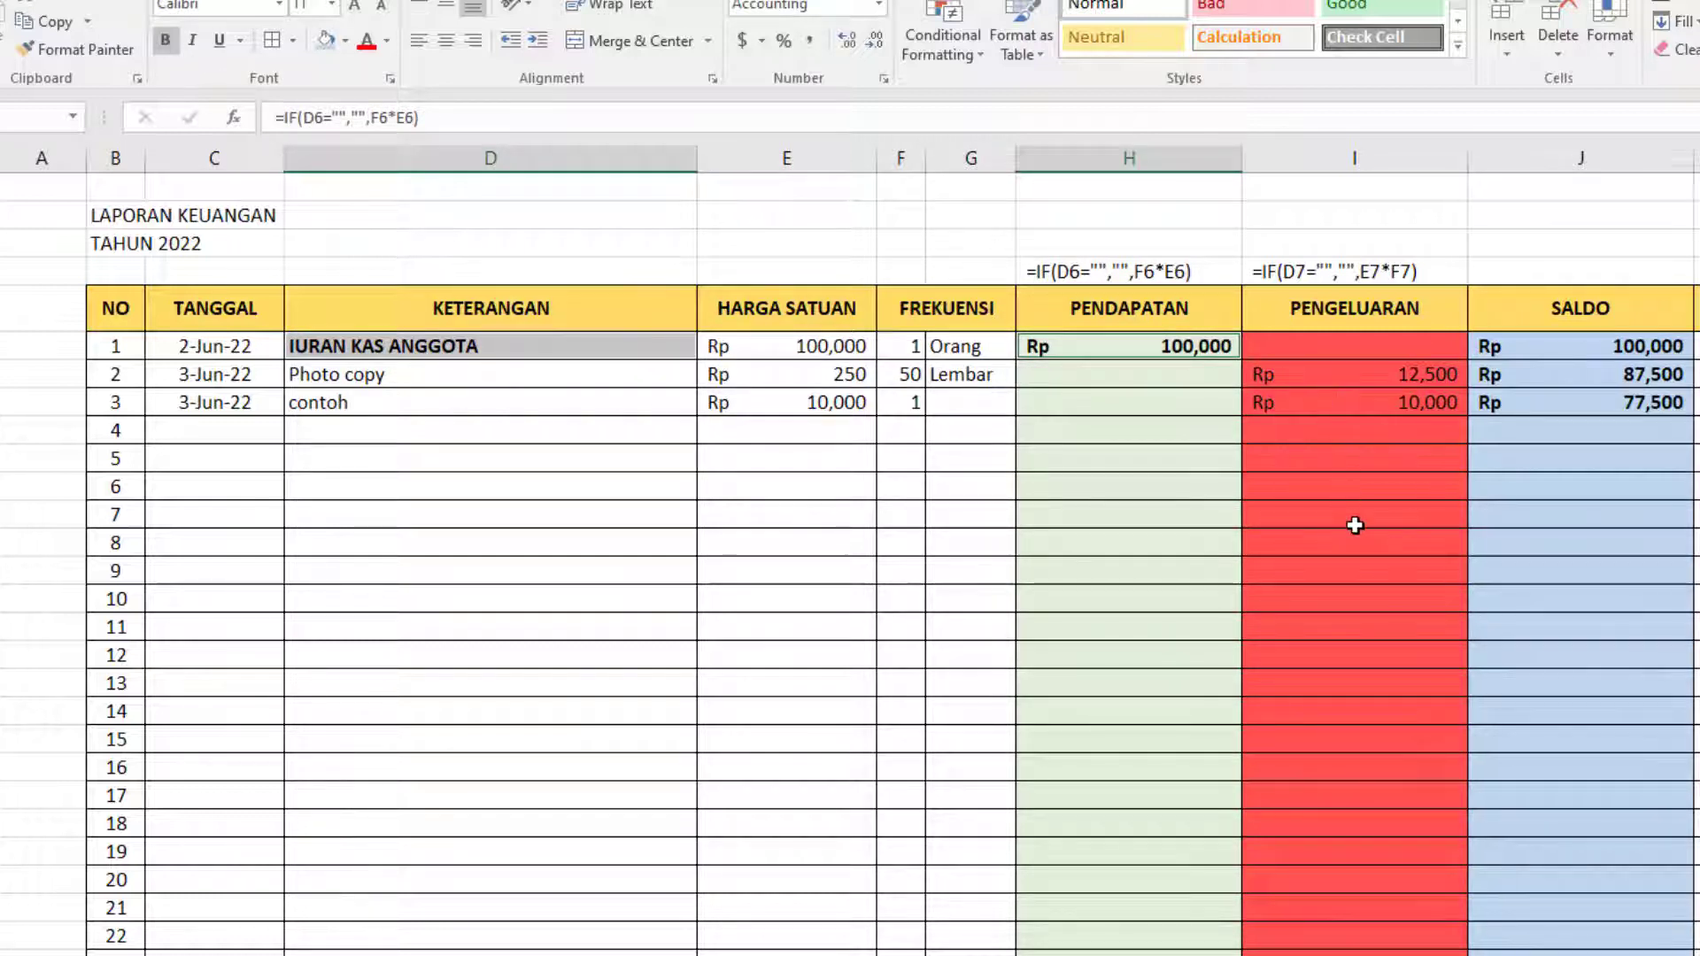
pyautogui.click(1374, 155)
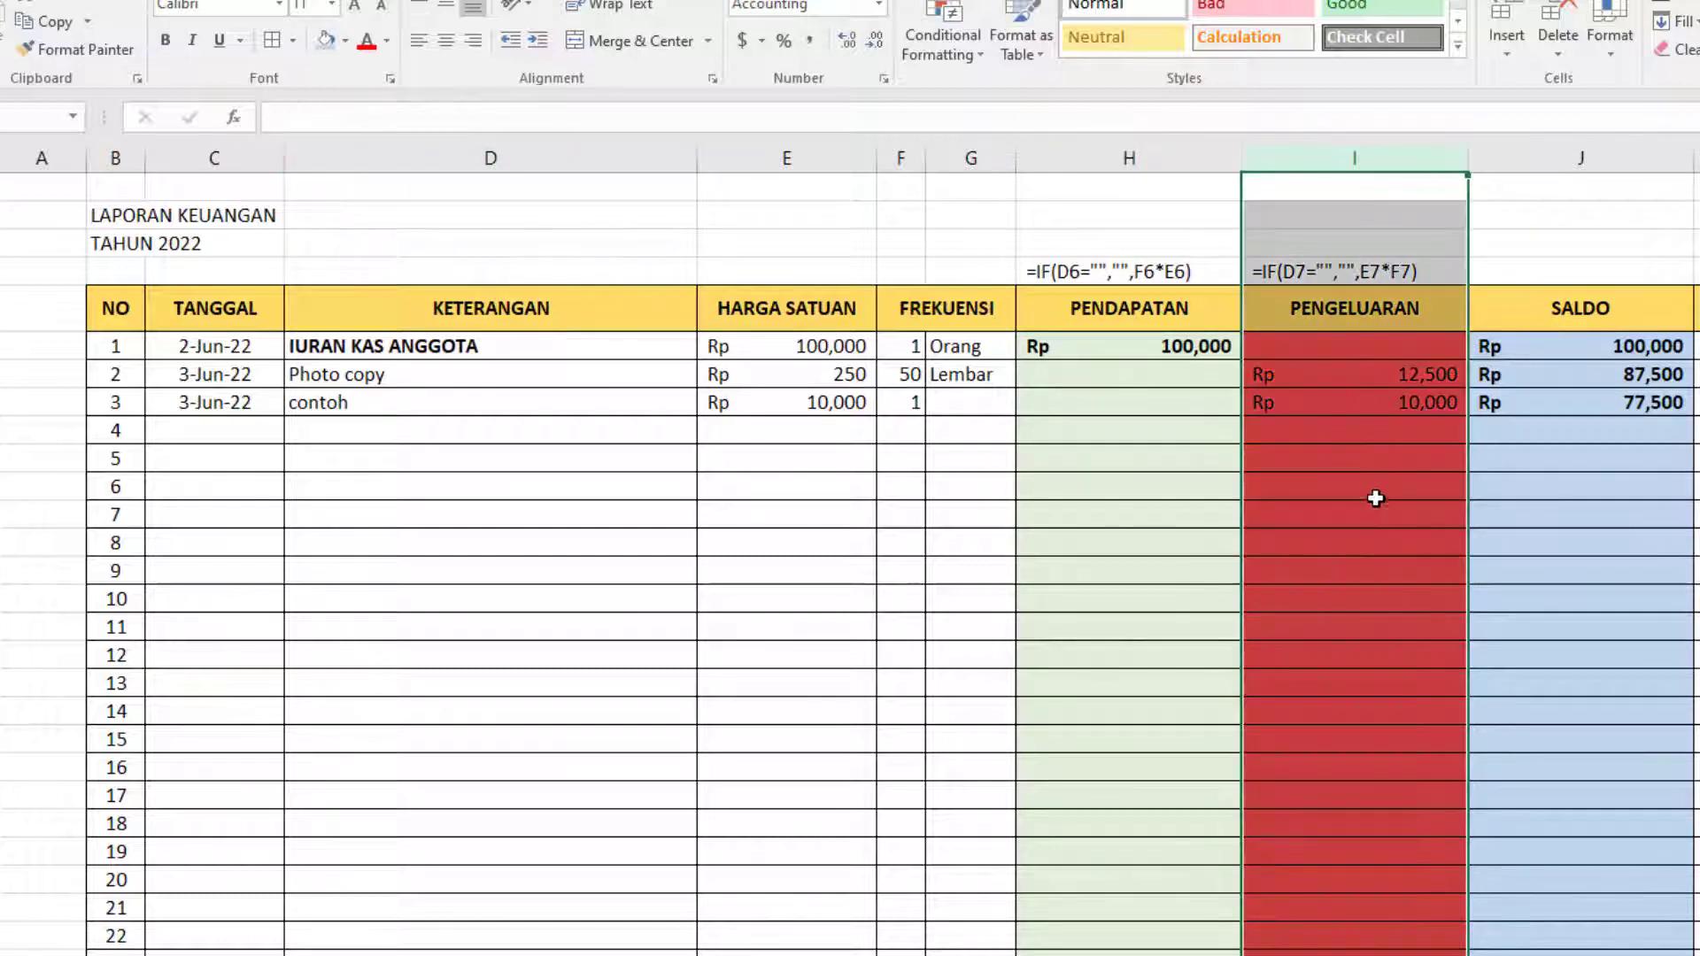
pyautogui.click(1372, 456)
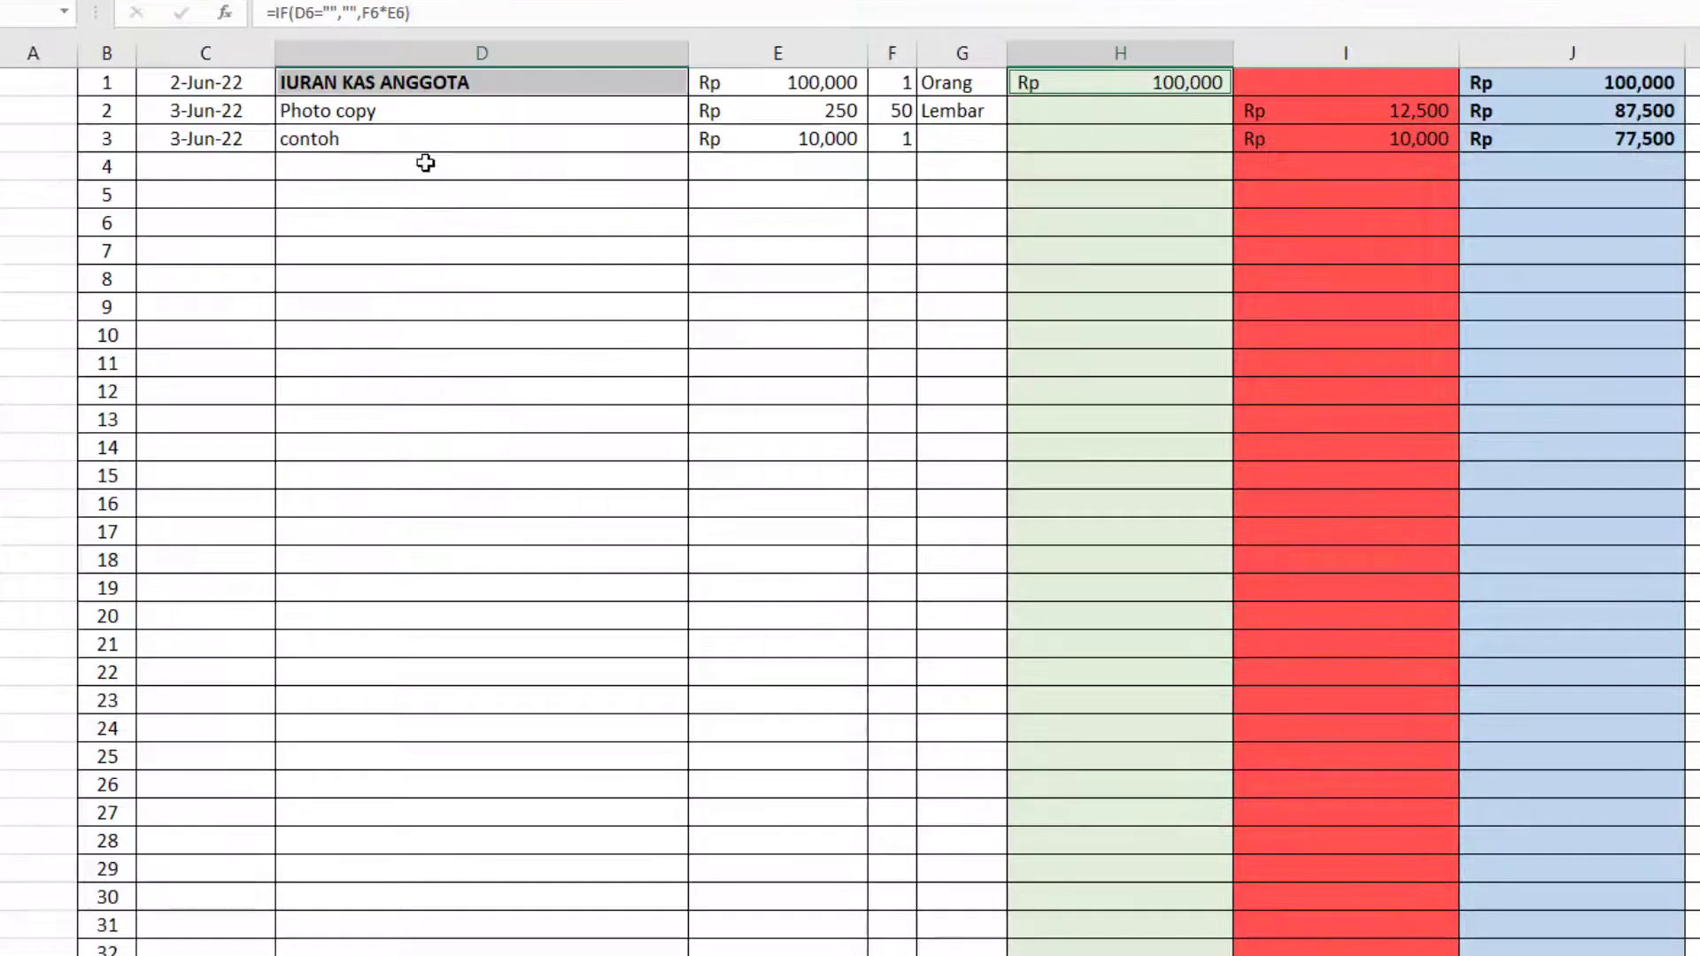
# Date entry 4 of the report 6/15/2022 and describe it as "PENDAPATAN KAS".
pyautogui.click(410, 168)
pyautogui.scroll(2, 411, 169)
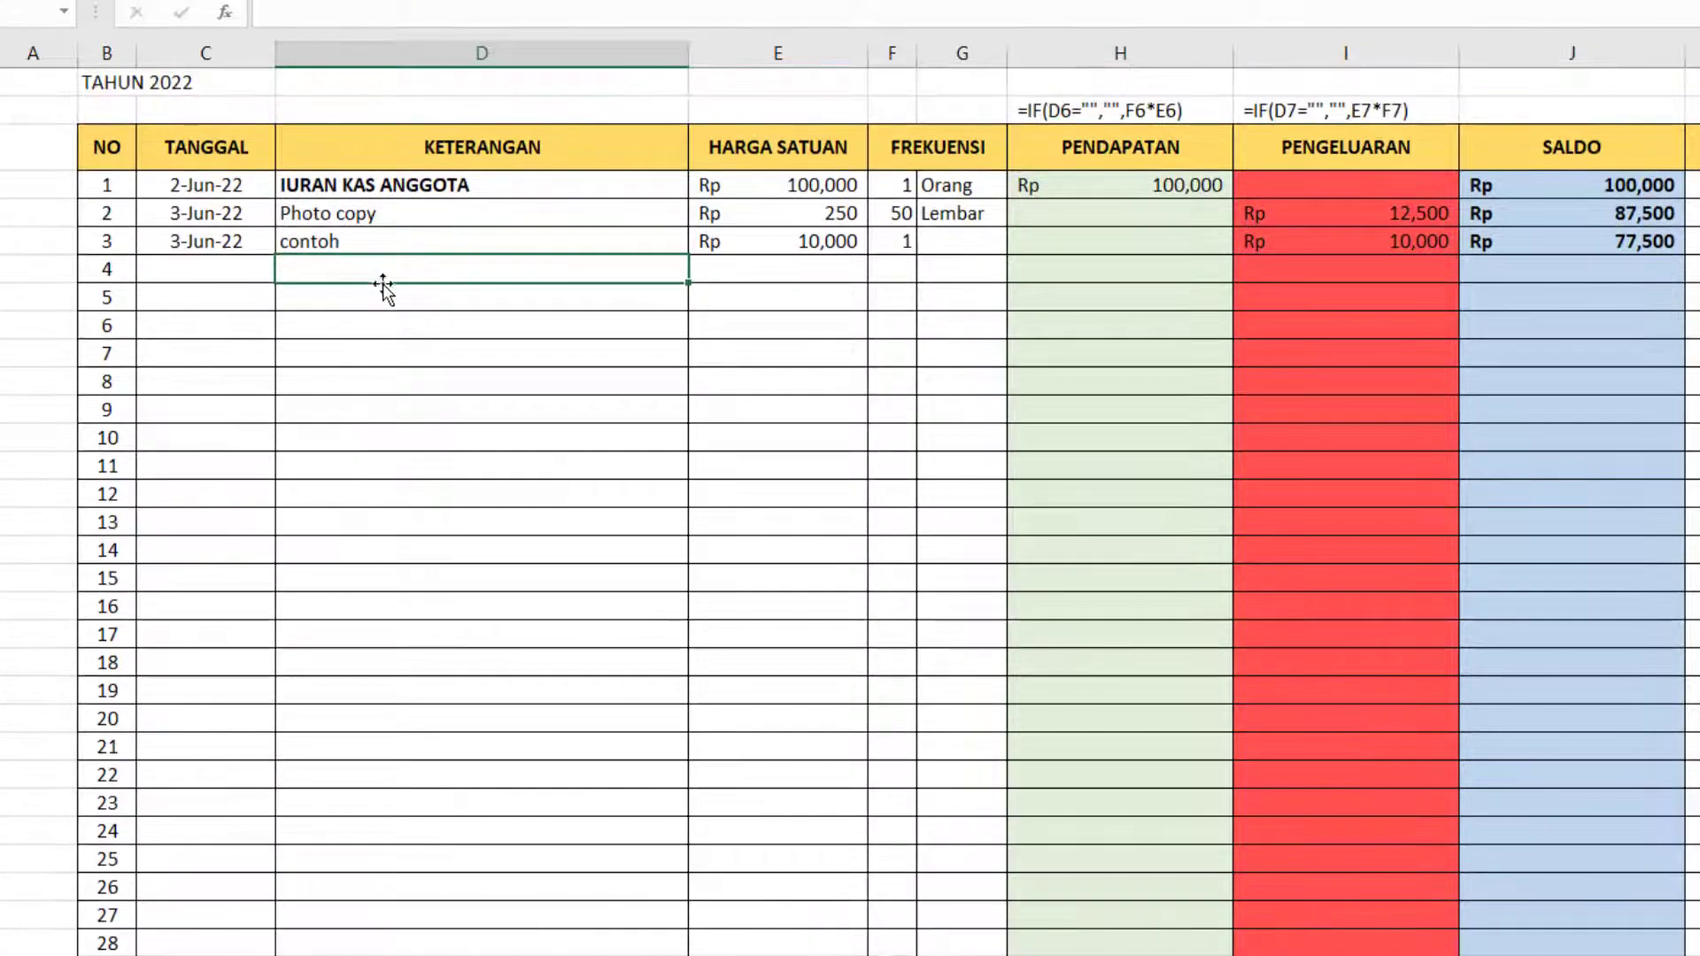
pyautogui.click(231, 268)
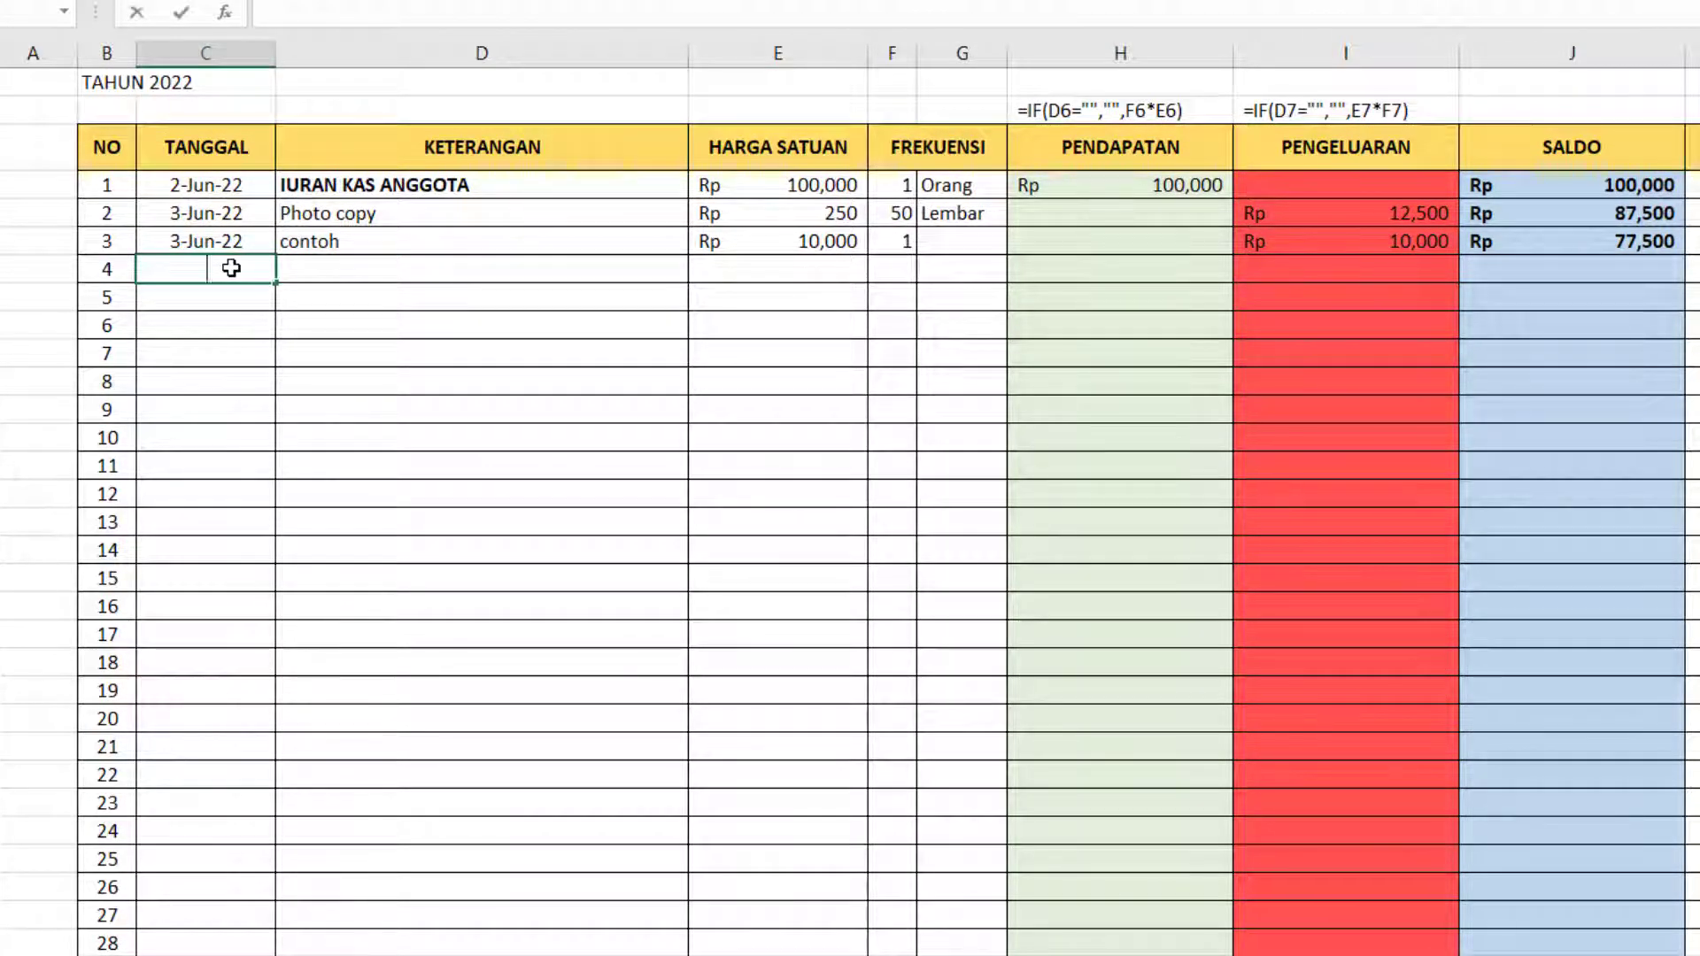
pyautogui.write('6/15')
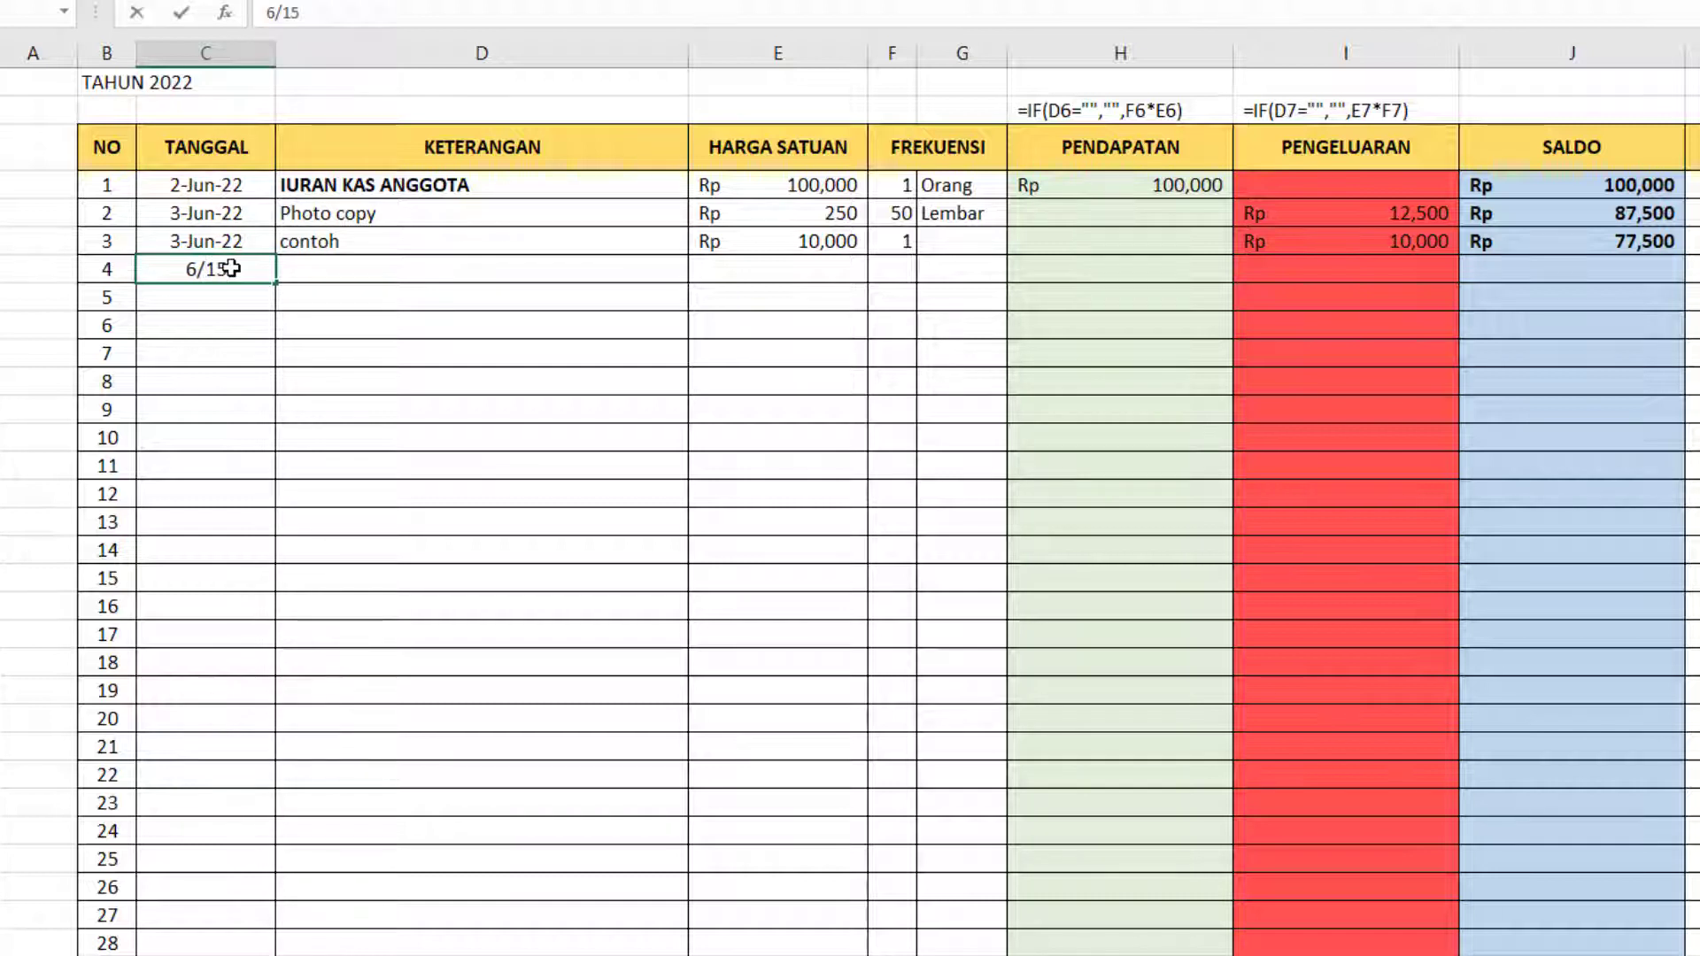
pyautogui.write('/2022')
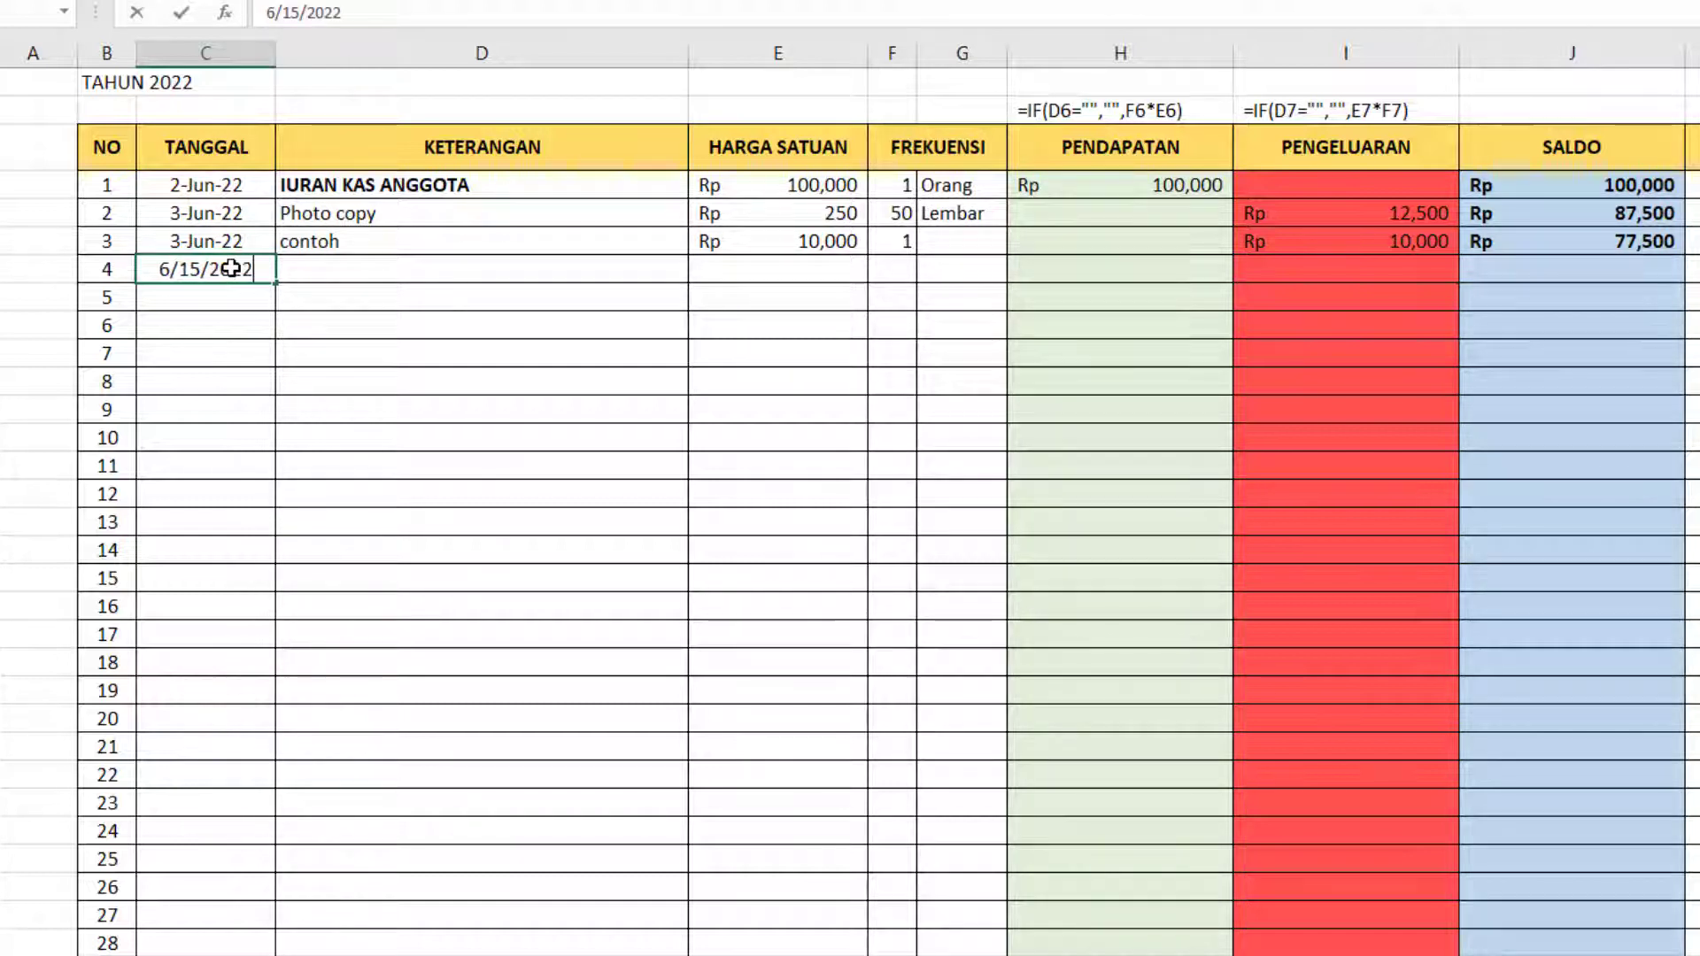
pyautogui.press('Tab')
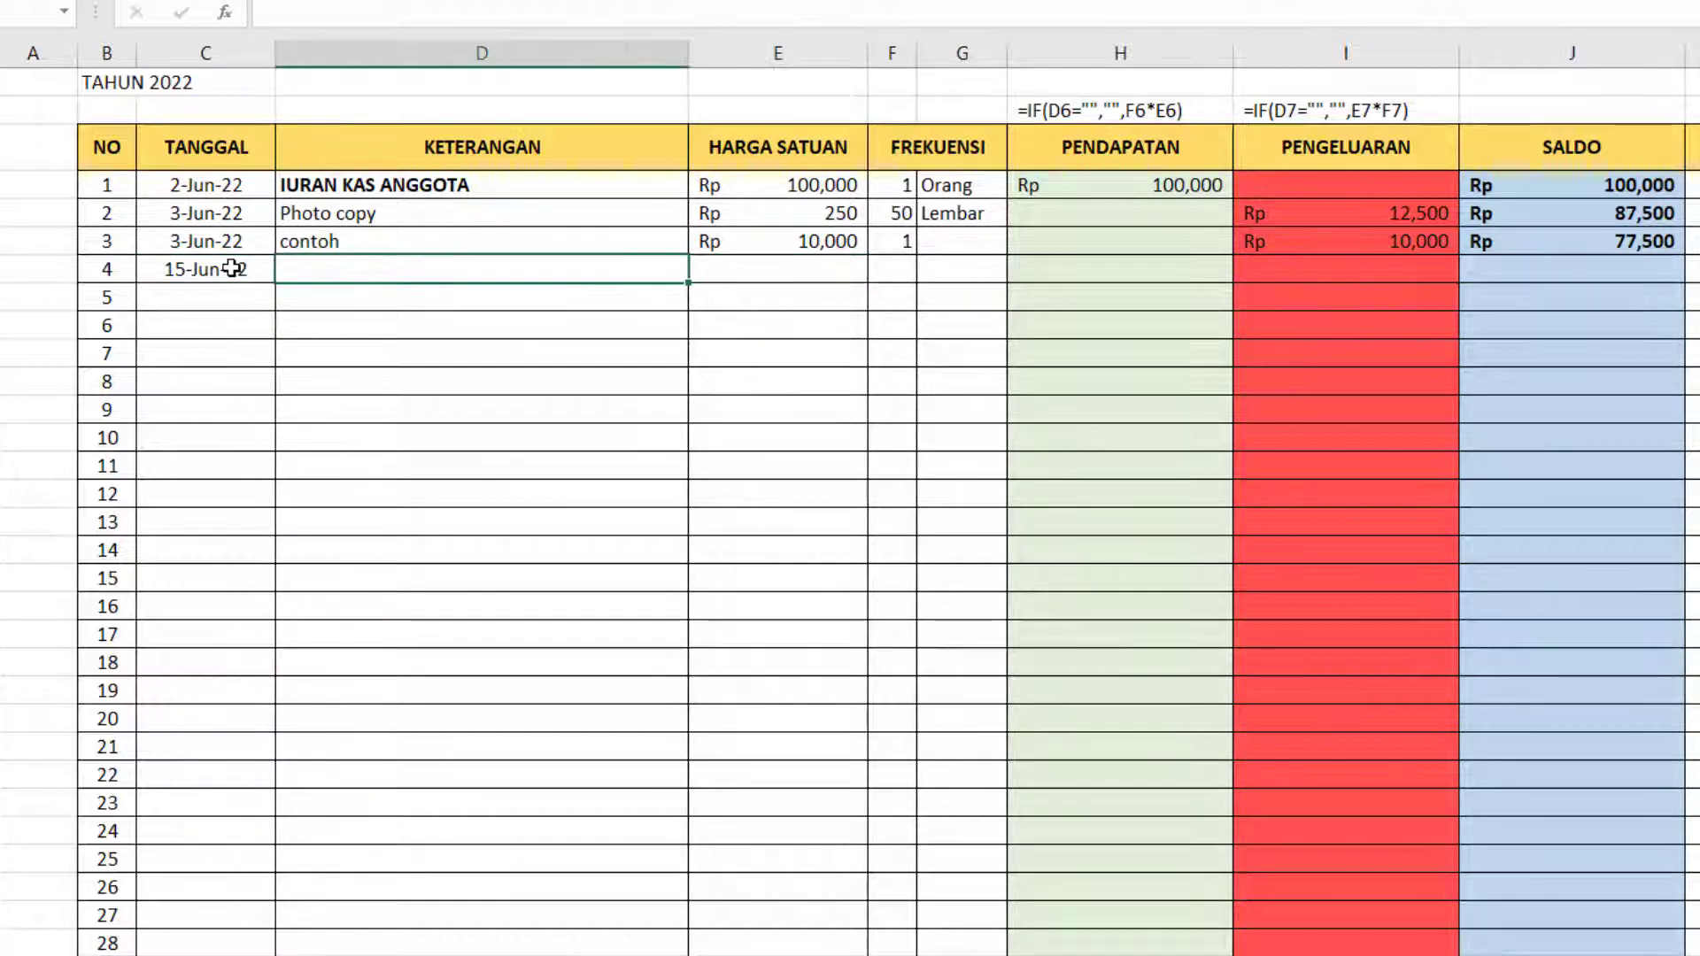
pyautogui.write('PEND')
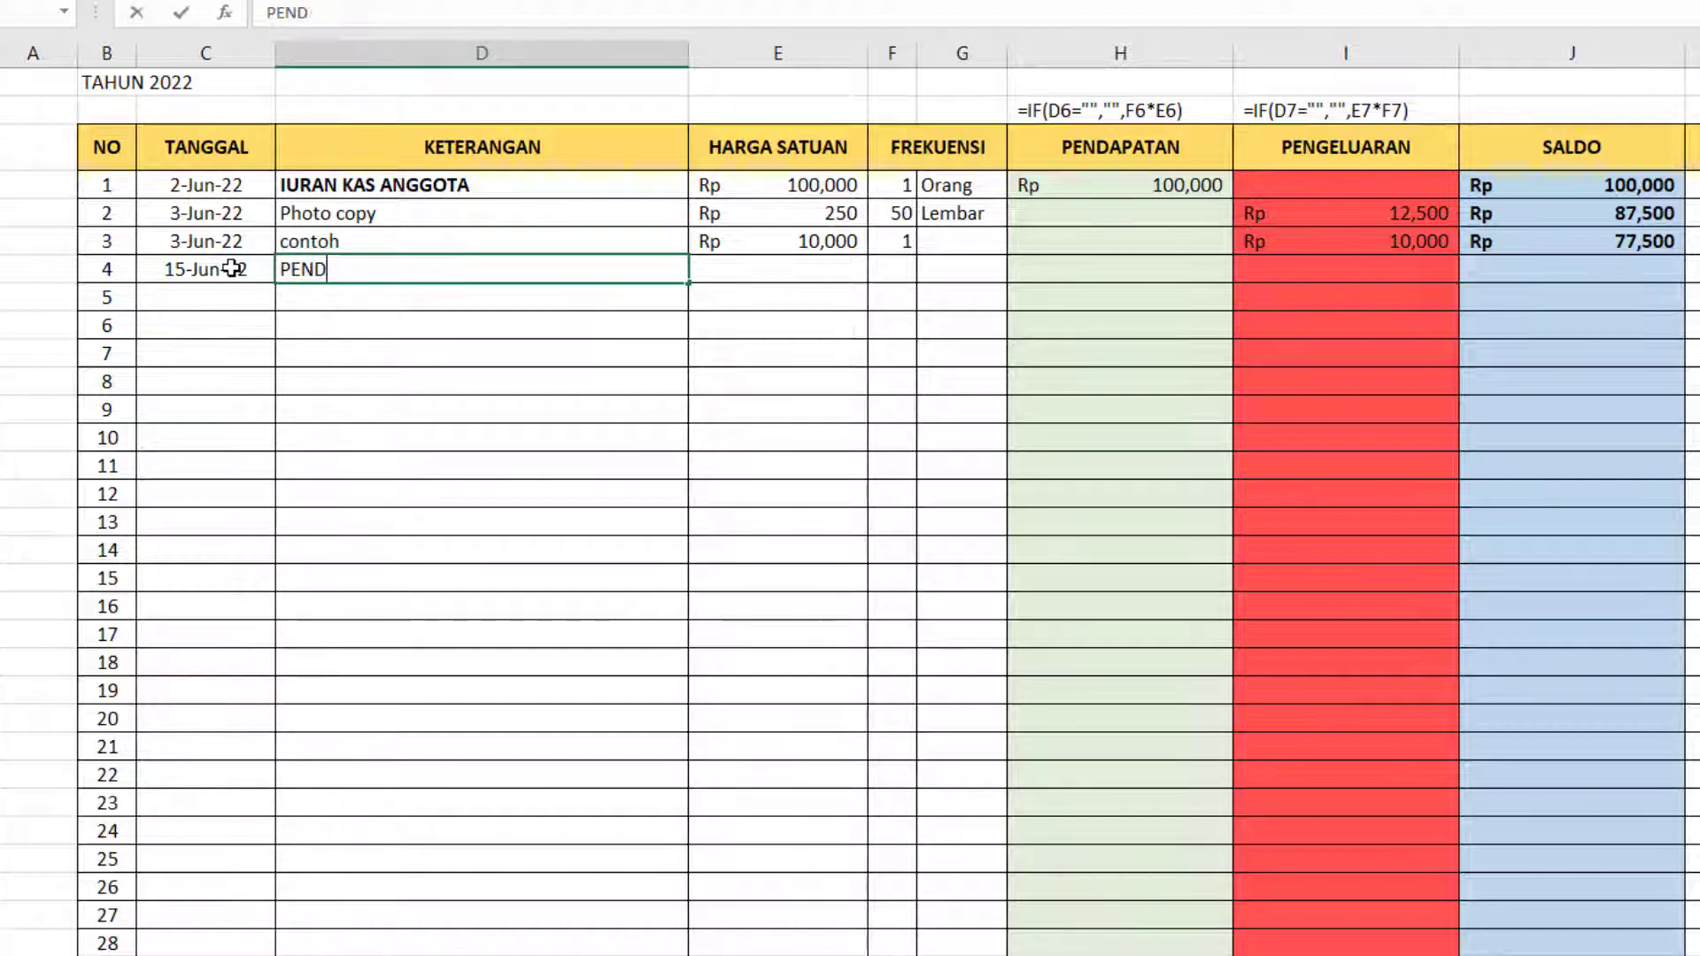
pyautogui.write('APATAN KAS')
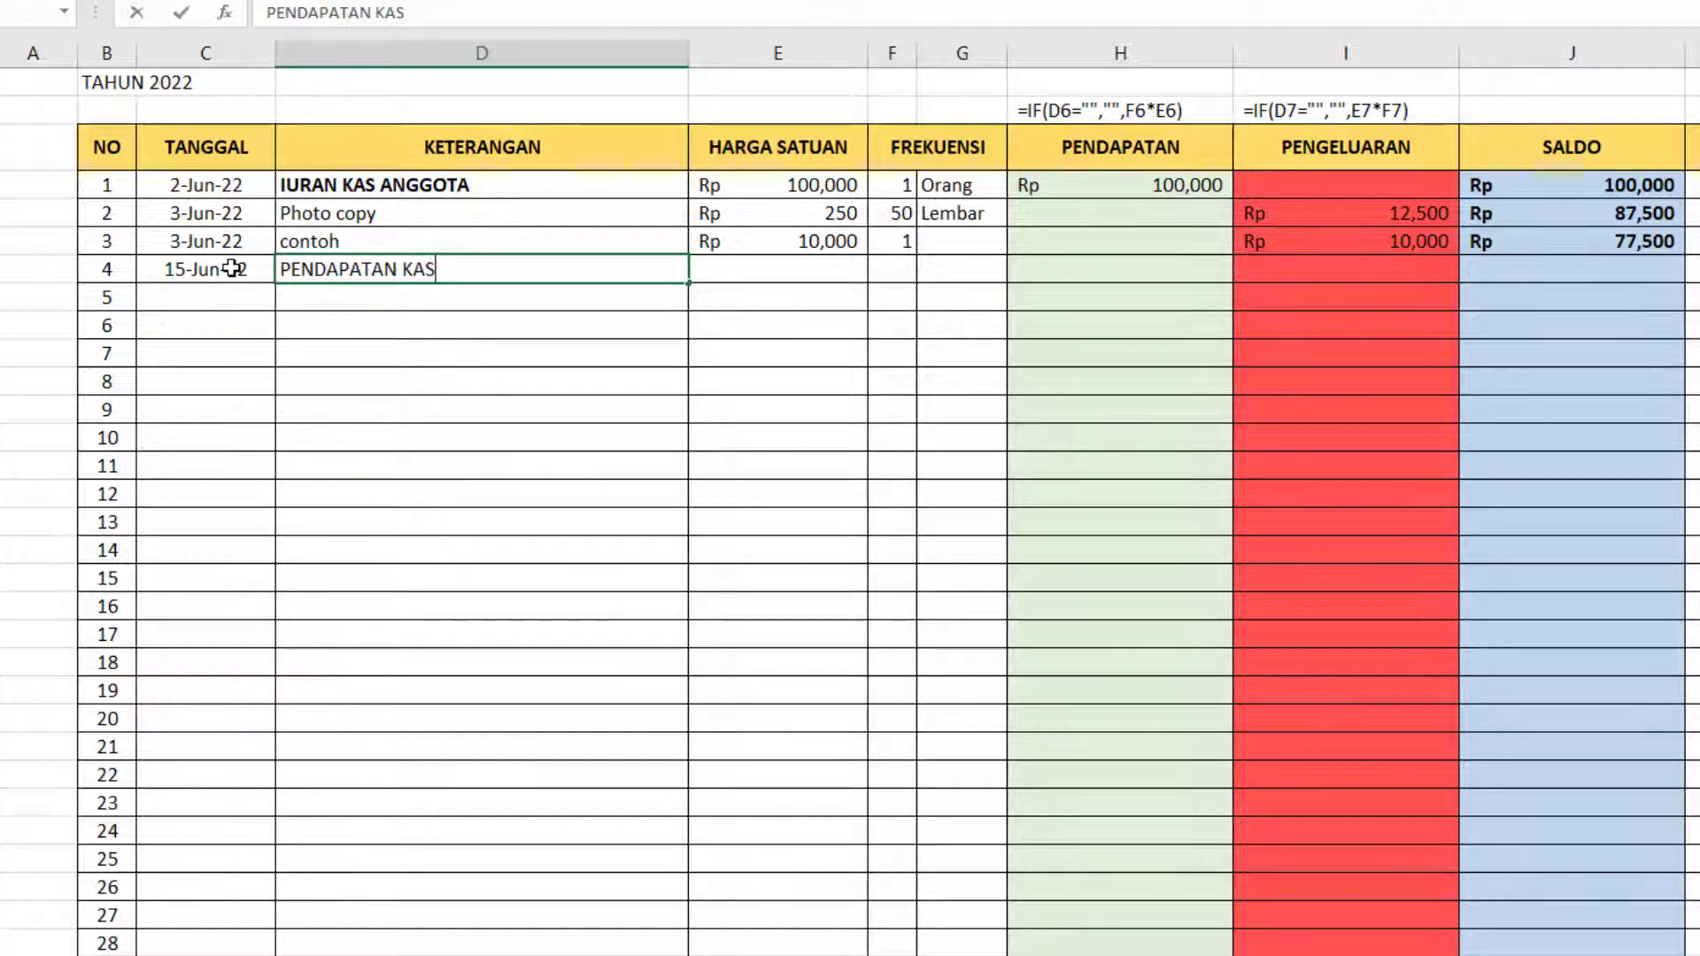
# Give the PENDAPATAN KAS entry a HARGA SATUAN of 500000 and a FREKUENSI of 1 Kali.
pyautogui.press('Tab')
pyautogui.write('500,0')
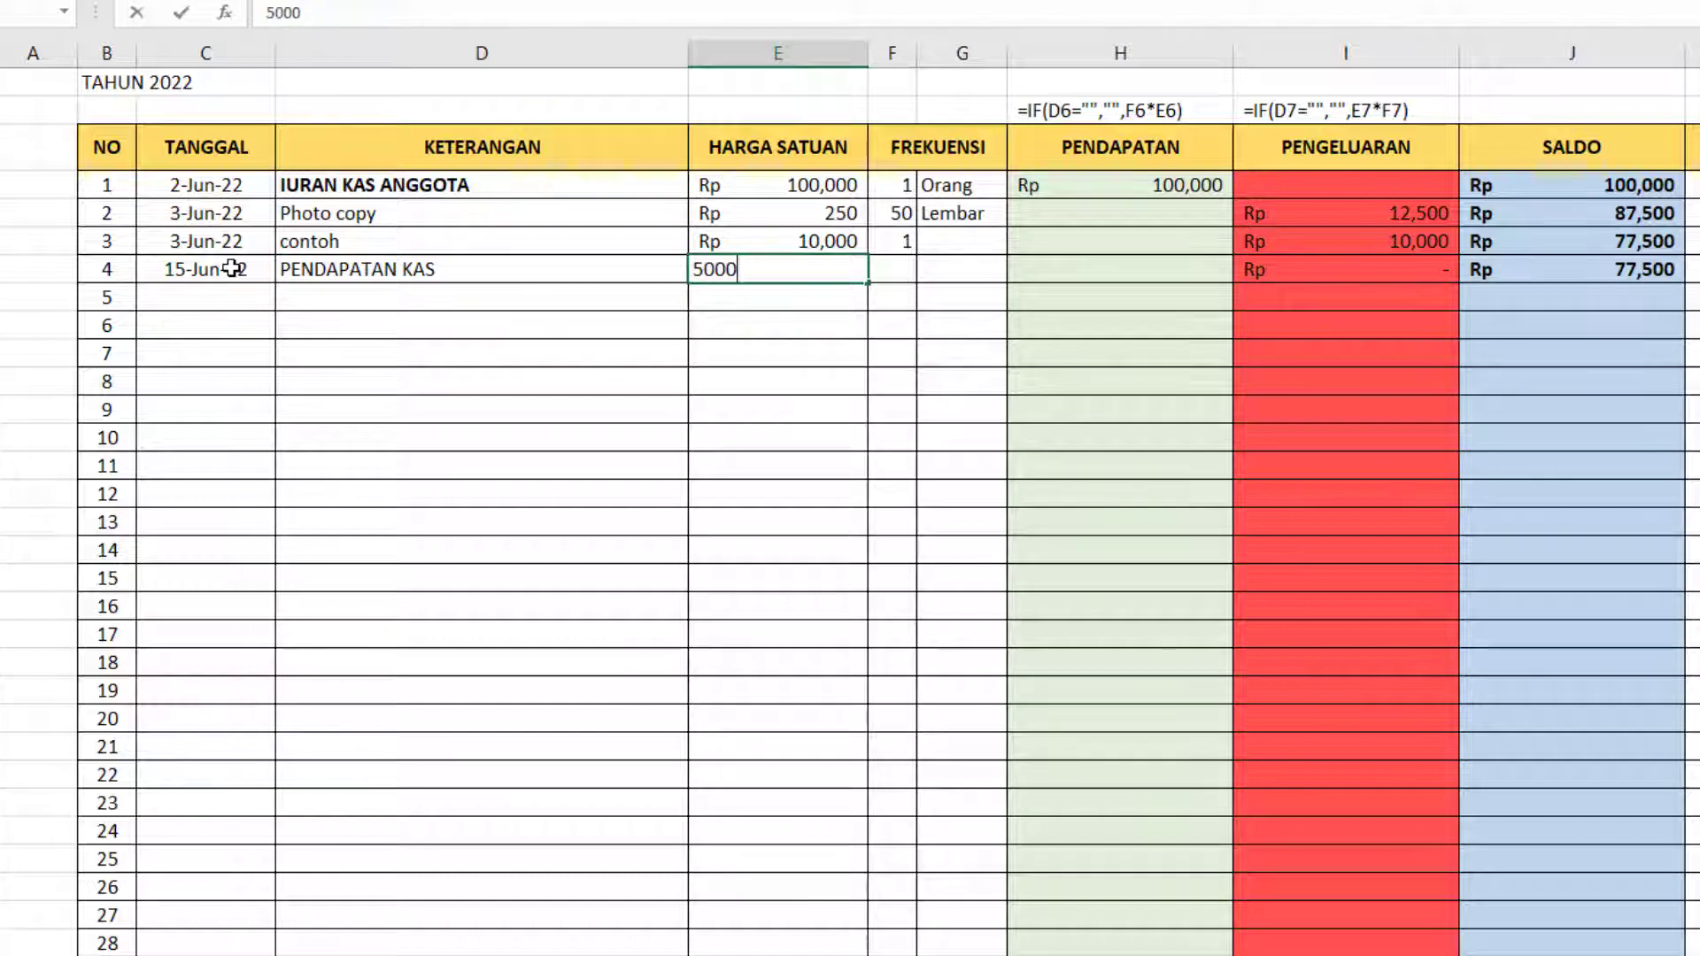
pyautogui.write('00')
pyautogui.press('Tab')
pyautogui.write('1')
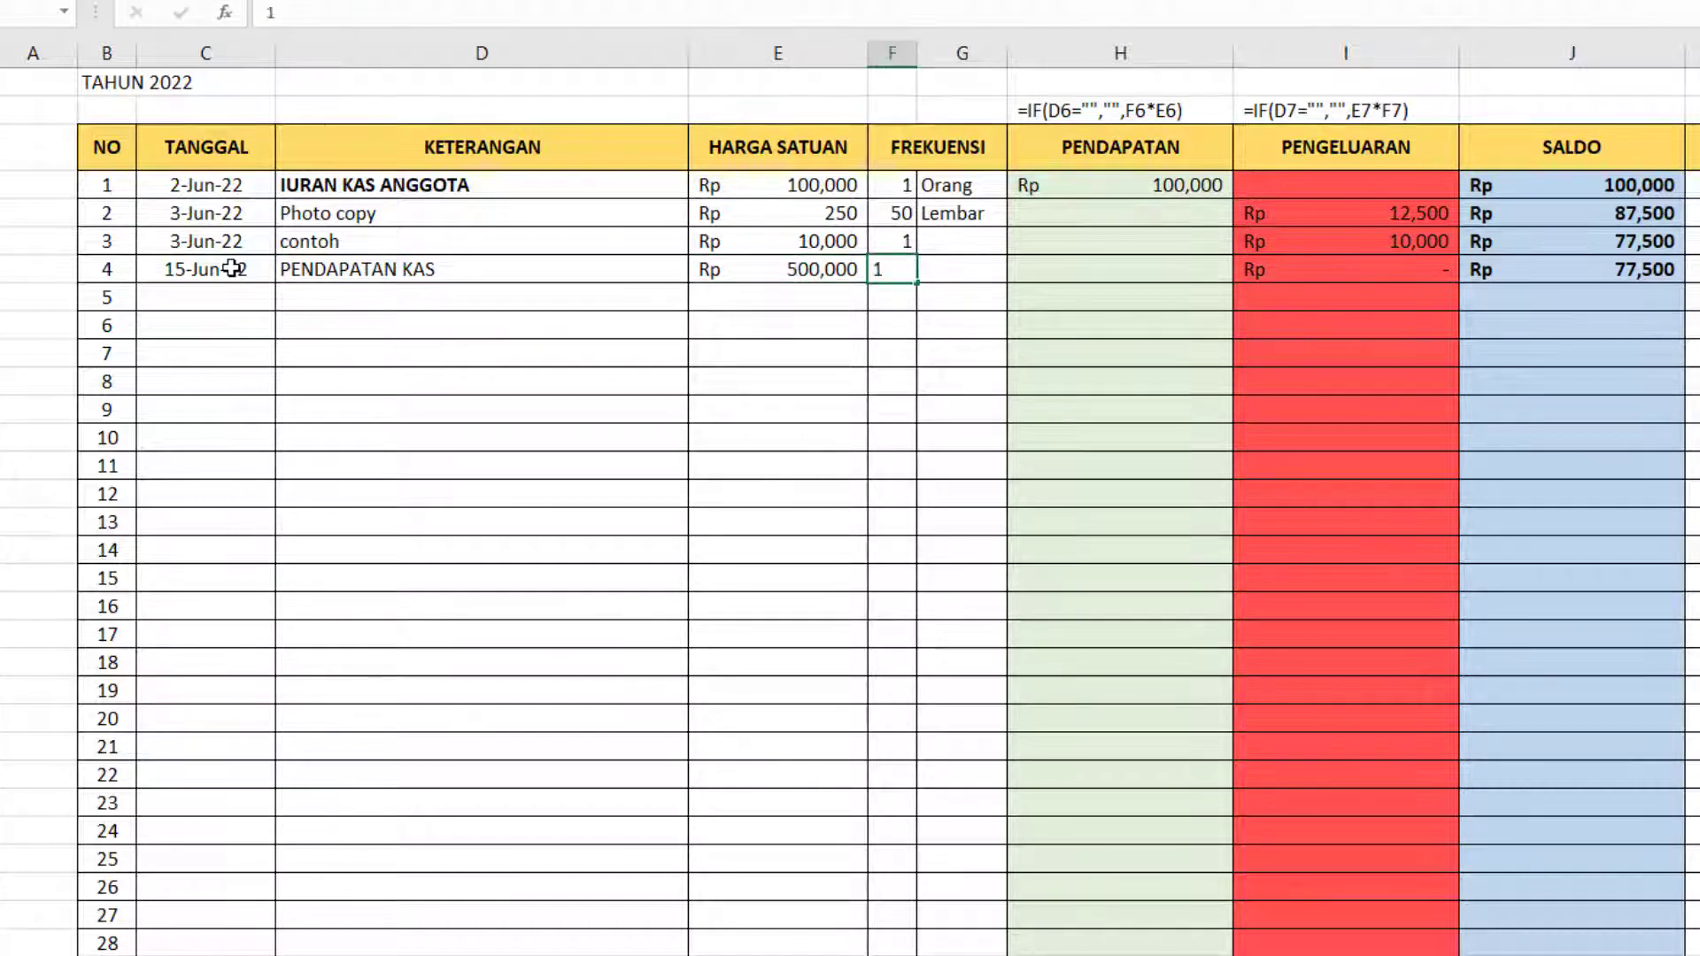
pyautogui.press('Tab')
pyautogui.write('Kali')
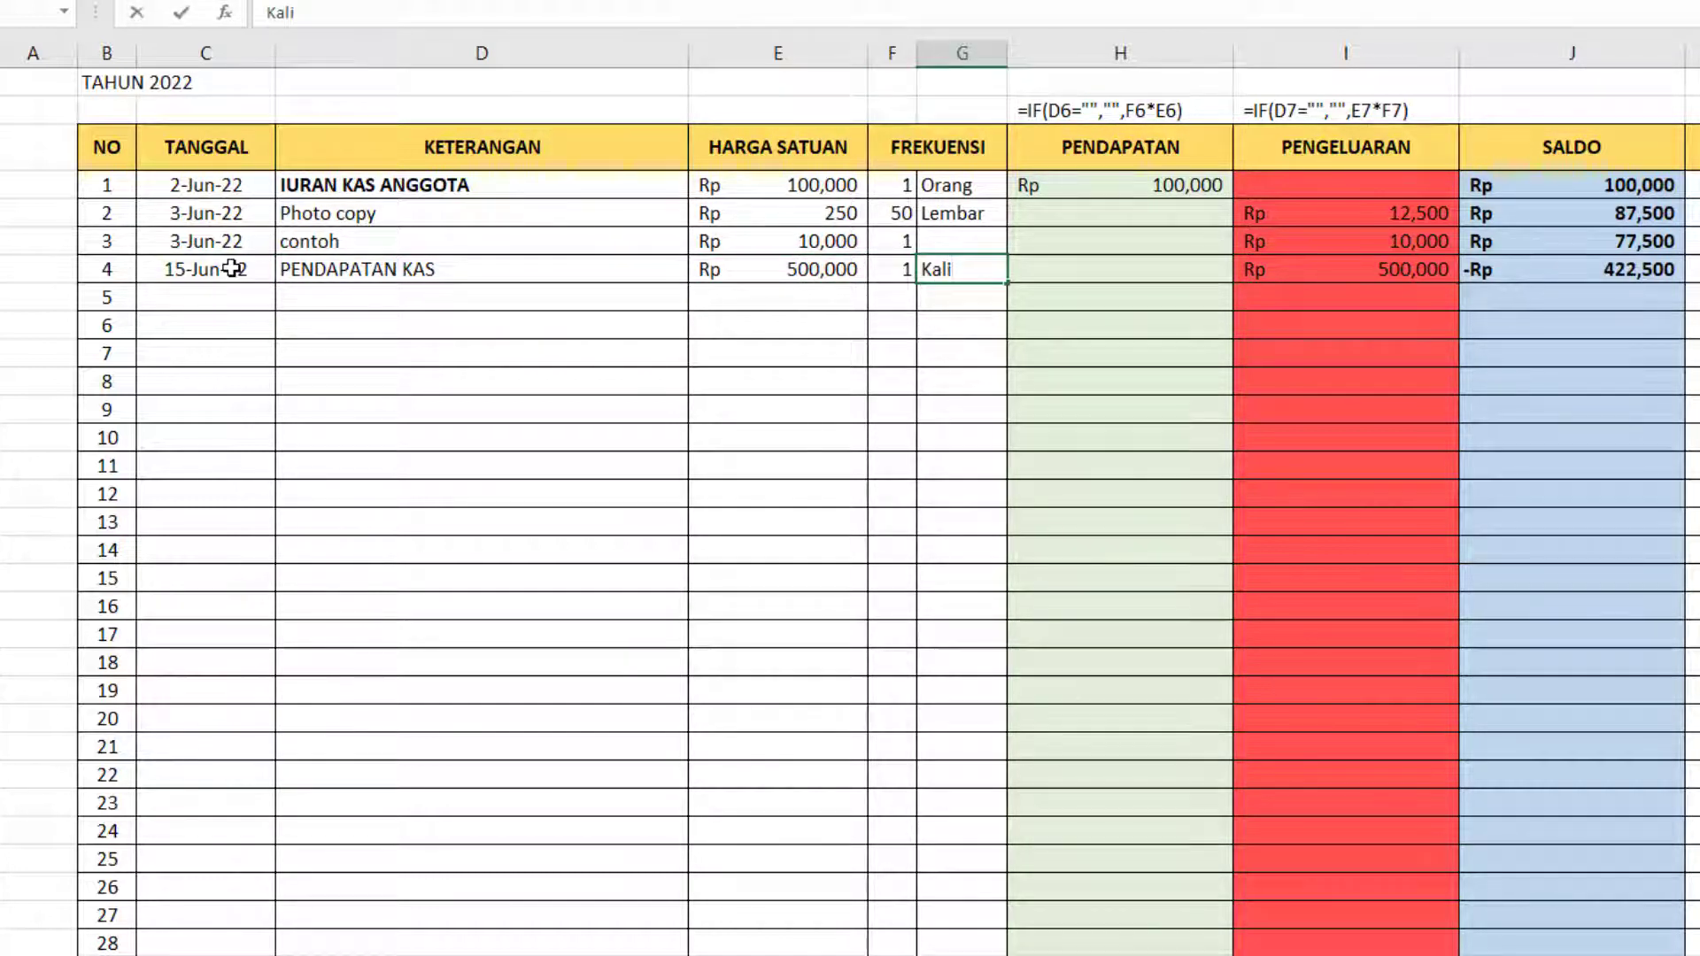
# Copy the PENDAPATAN formula from entry 1 to entry 4 and clear entry 4's PENGELUARAN cell.
pyautogui.press('Tab')
pyautogui.press('Tab')
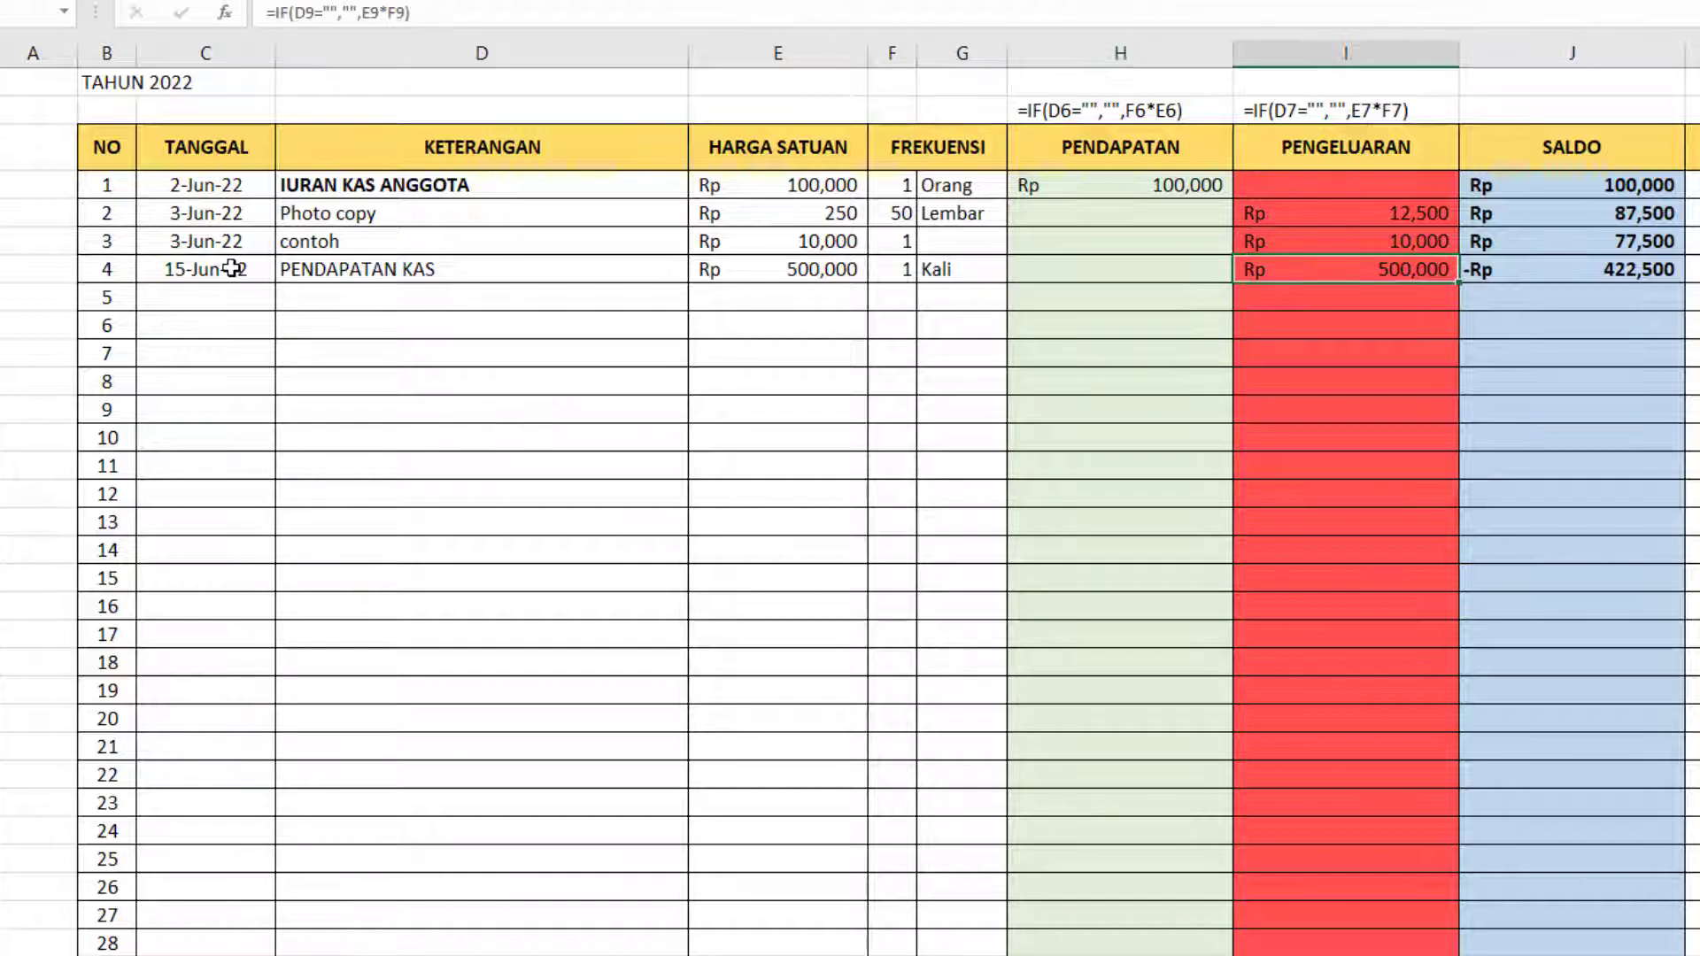
pyautogui.press('Left')
pyautogui.press('Up')
pyautogui.press('Up')
pyautogui.press('Up')
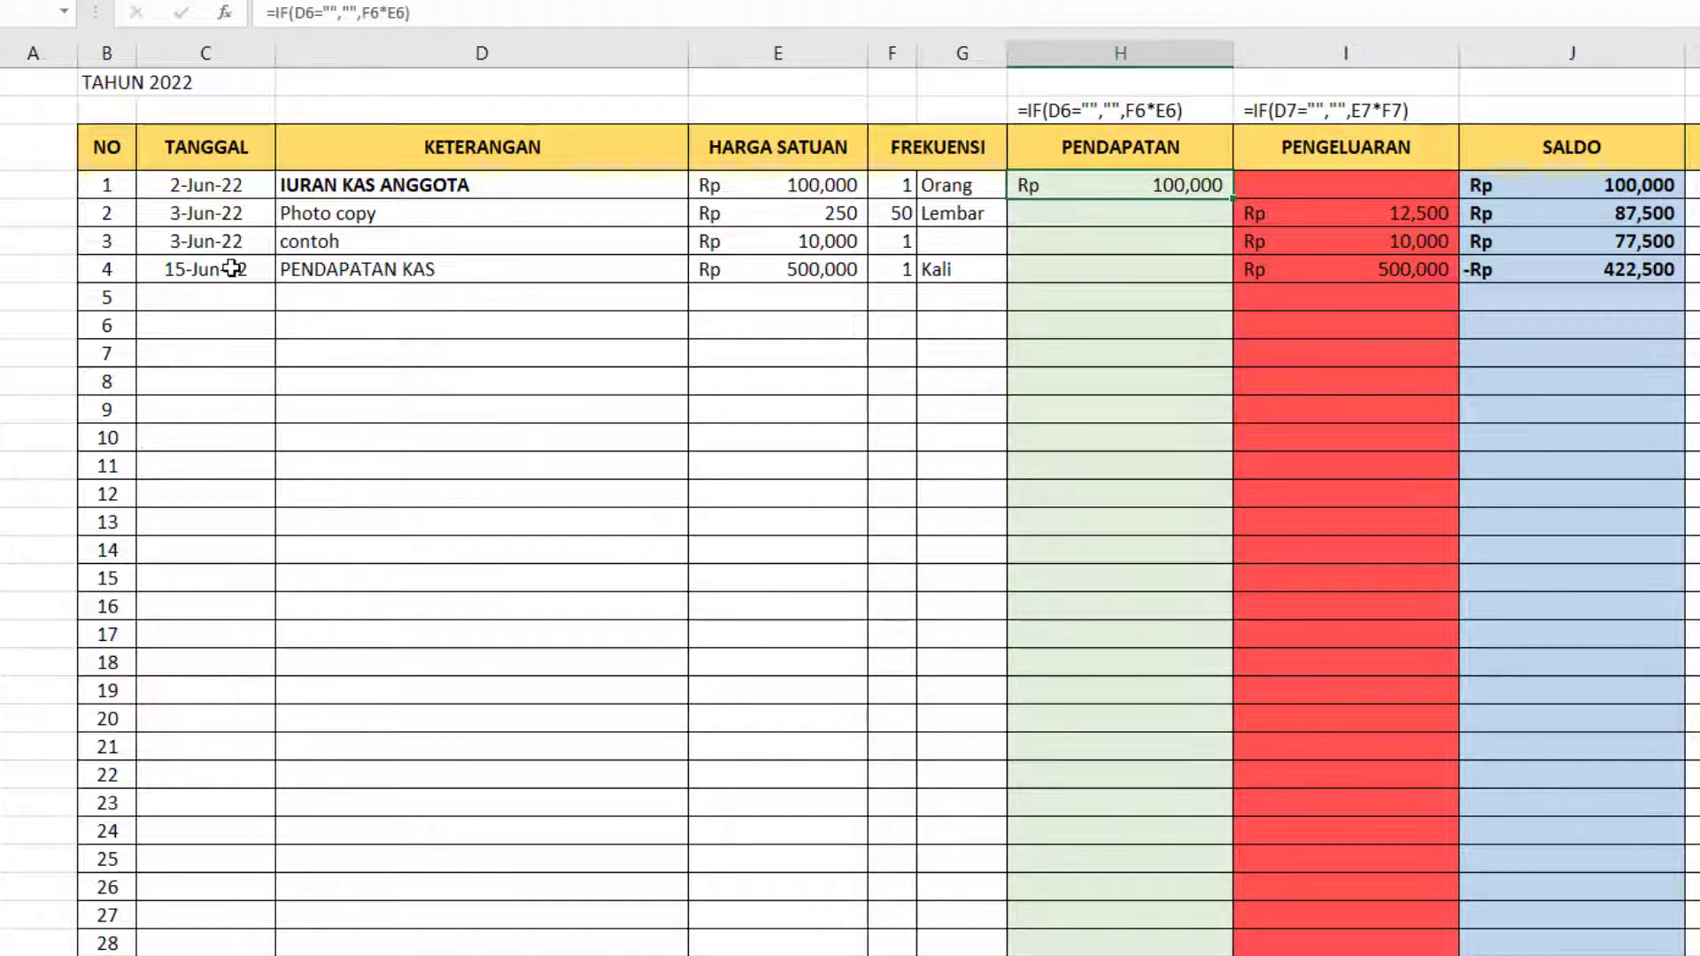
pyautogui.hotkey('ctrl', 'c')
pyautogui.press('Down')
pyautogui.press('Down')
pyautogui.press('Down')
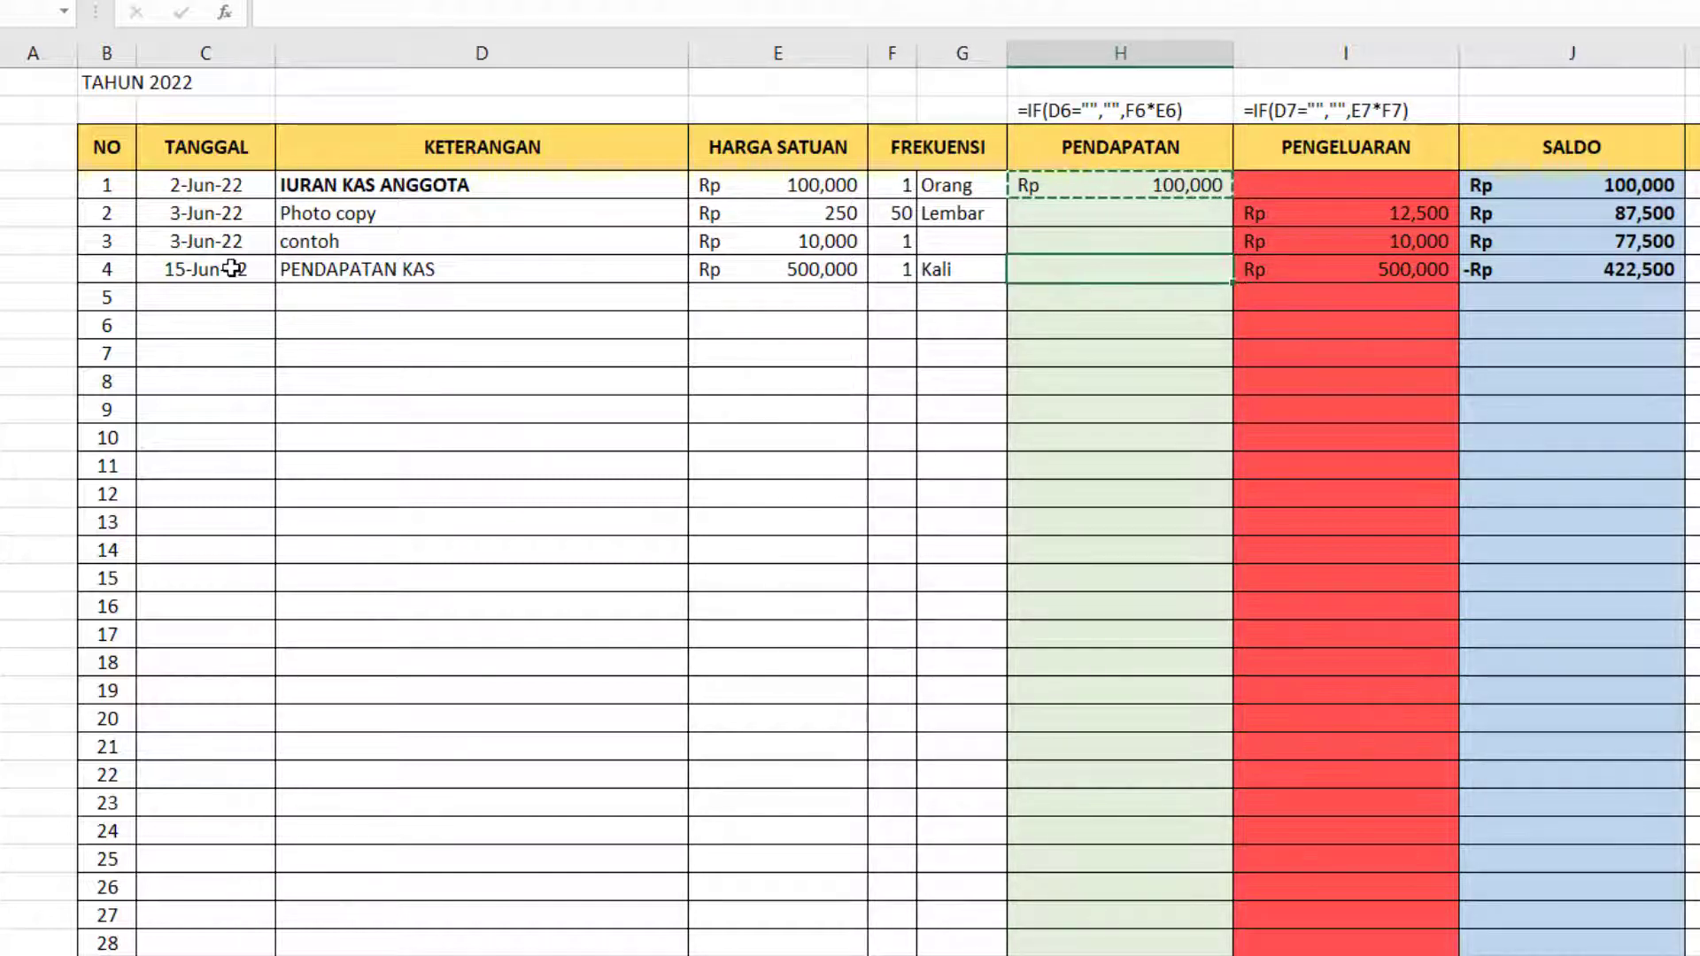
pyautogui.press('Return')
pyautogui.press('Right')
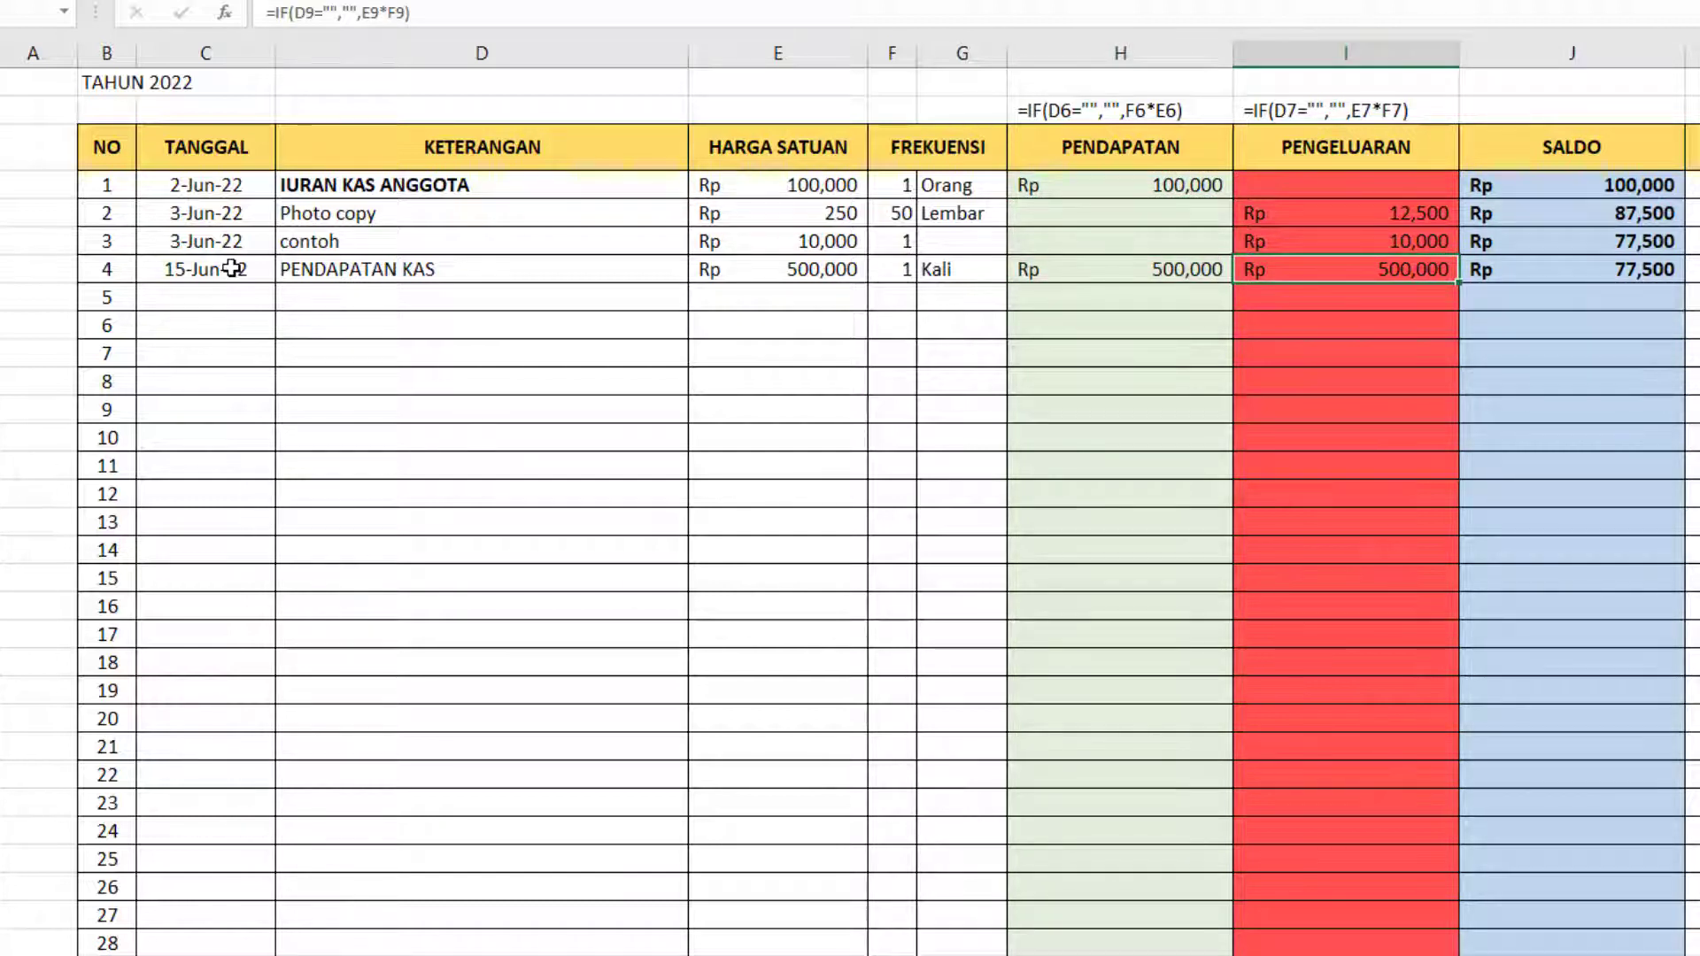
pyautogui.press('Delete')
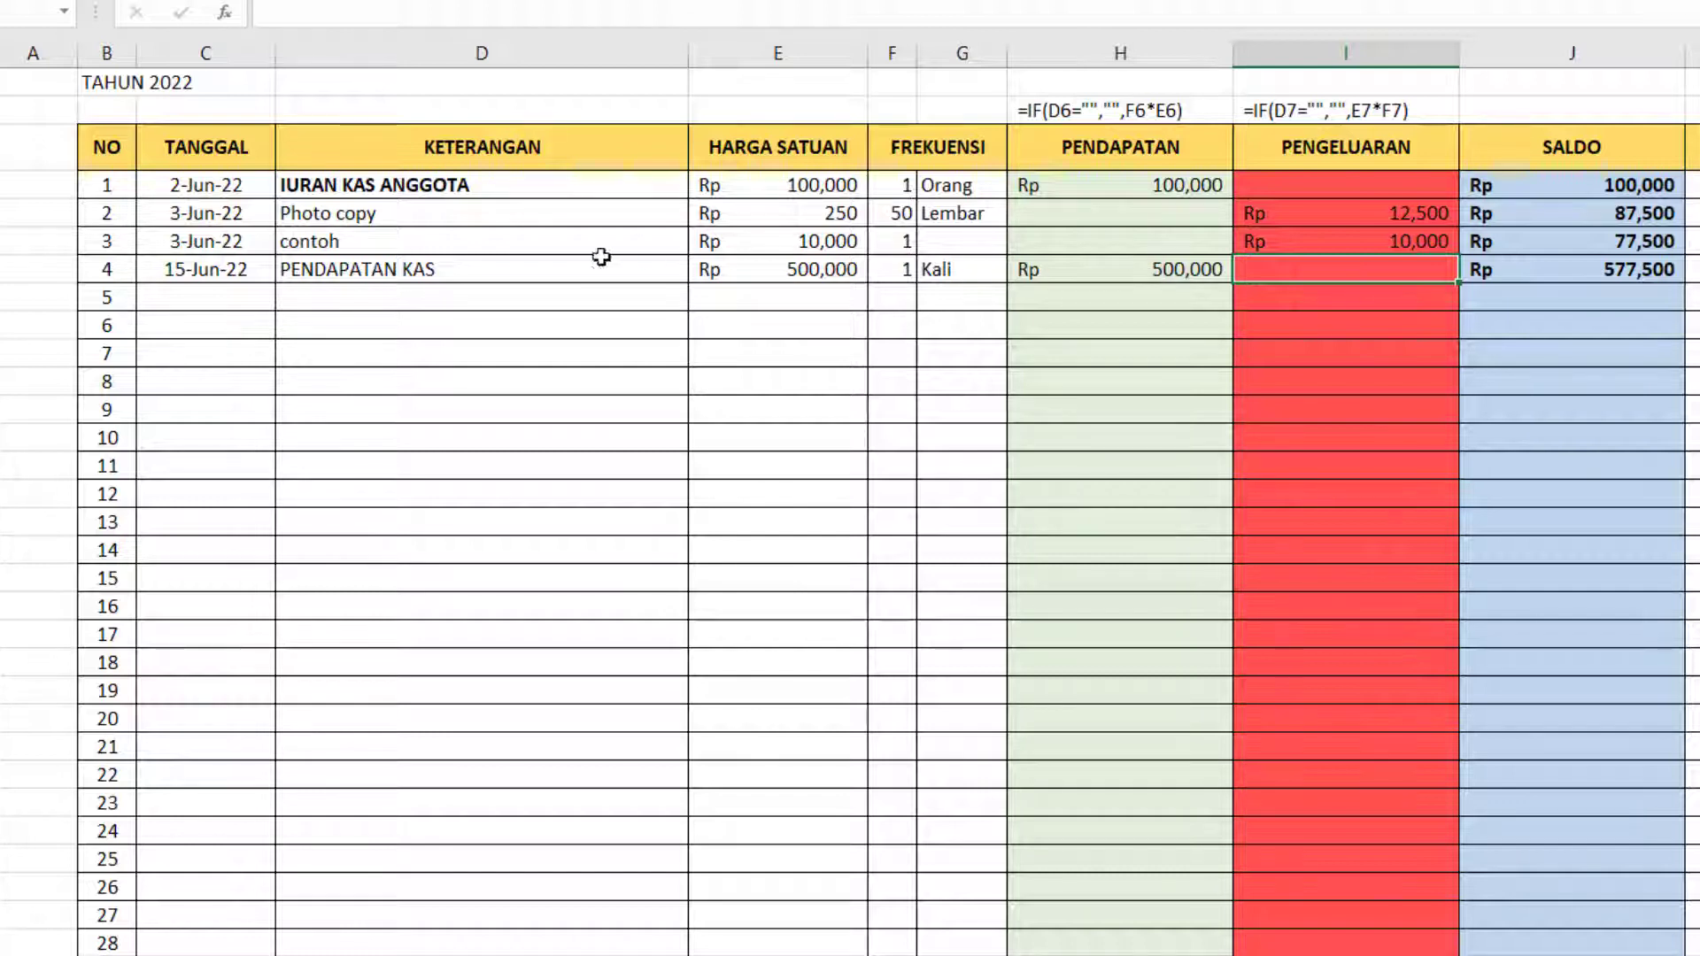
# Copy the PENDAPATAN formula from entry 4 to entry 34 and check the PENGELUARAN formula of entry 34.
pyautogui.click(470, 259)
pyautogui.scroll(-1, 466, 472)
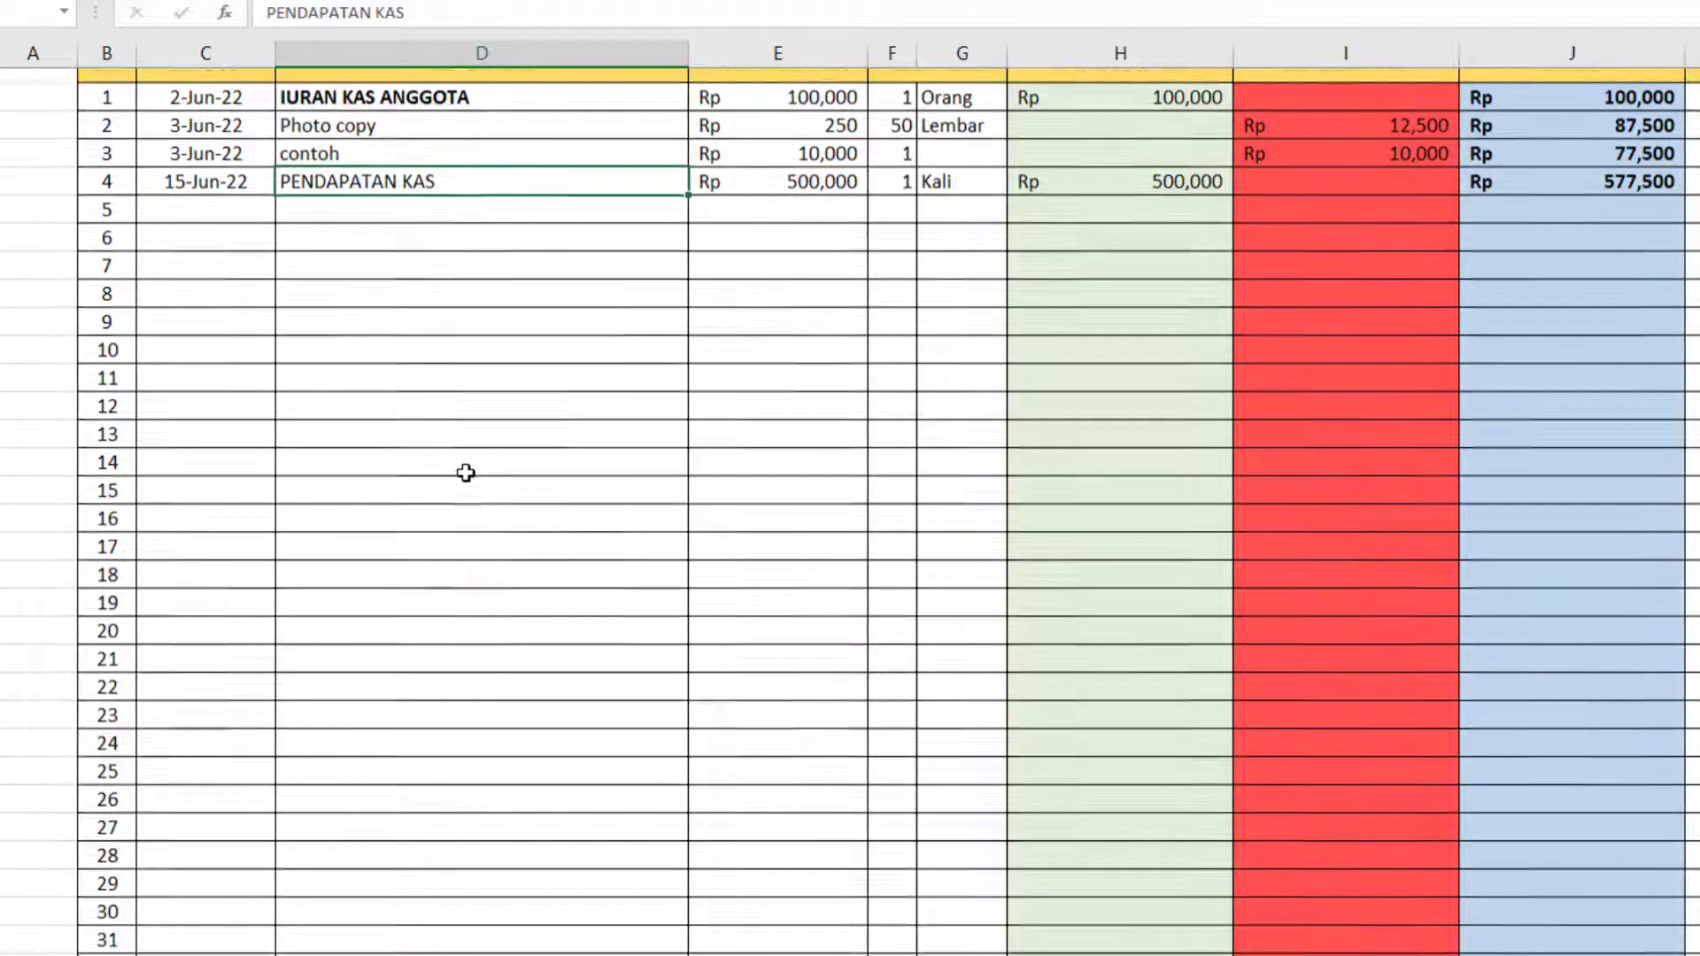
pyautogui.scroll(-3, 465, 473)
pyautogui.click(425, 775)
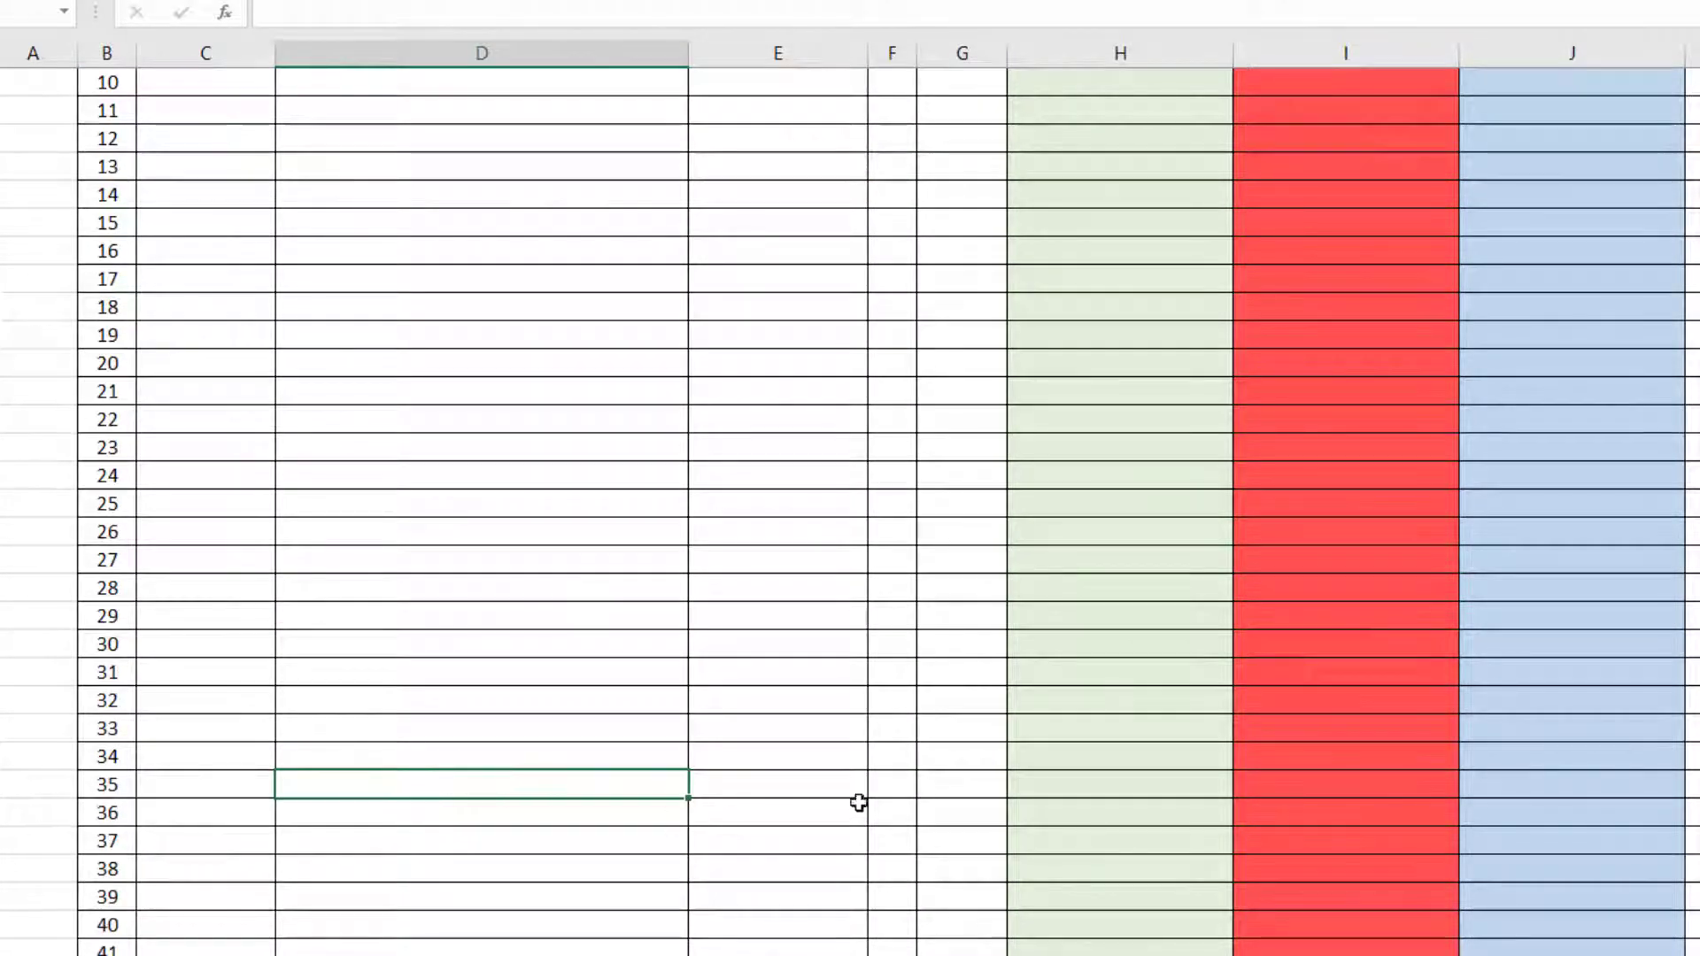
pyautogui.click(1107, 779)
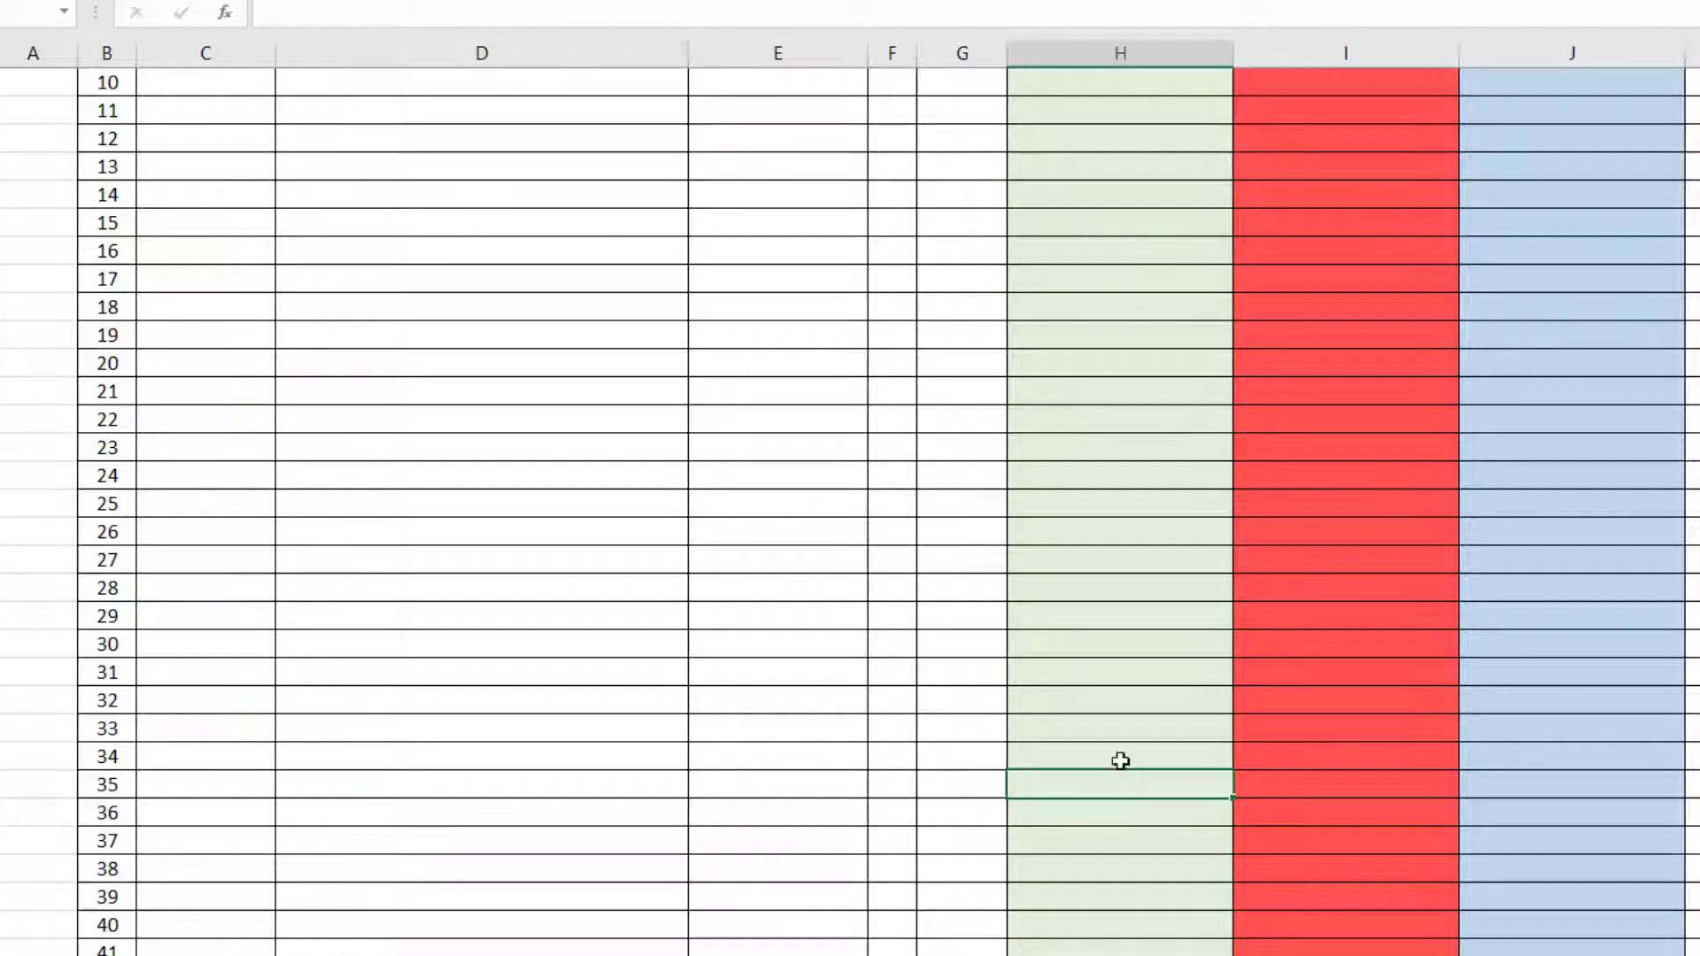
pyautogui.scroll(3, 1120, 761)
pyautogui.click(1158, 168)
pyautogui.hotkey('ctrl', 'c')
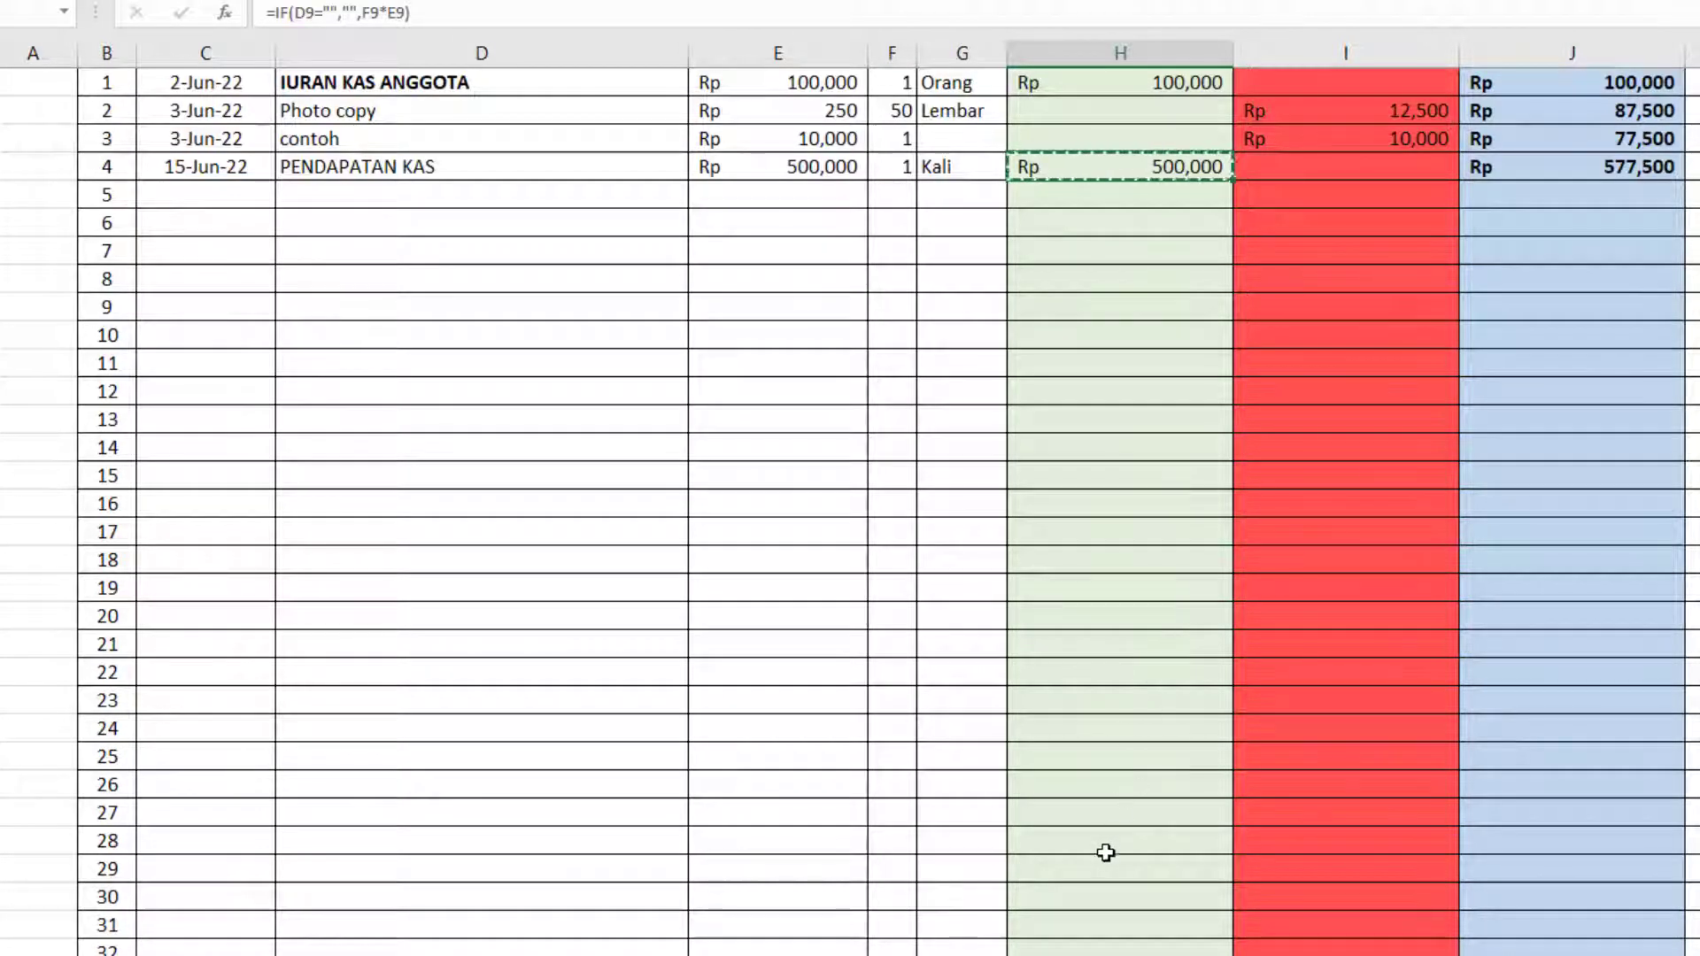
pyautogui.scroll(-2, 1106, 853)
pyautogui.click(1105, 842)
pyautogui.hotkey('ctrl', 'v')
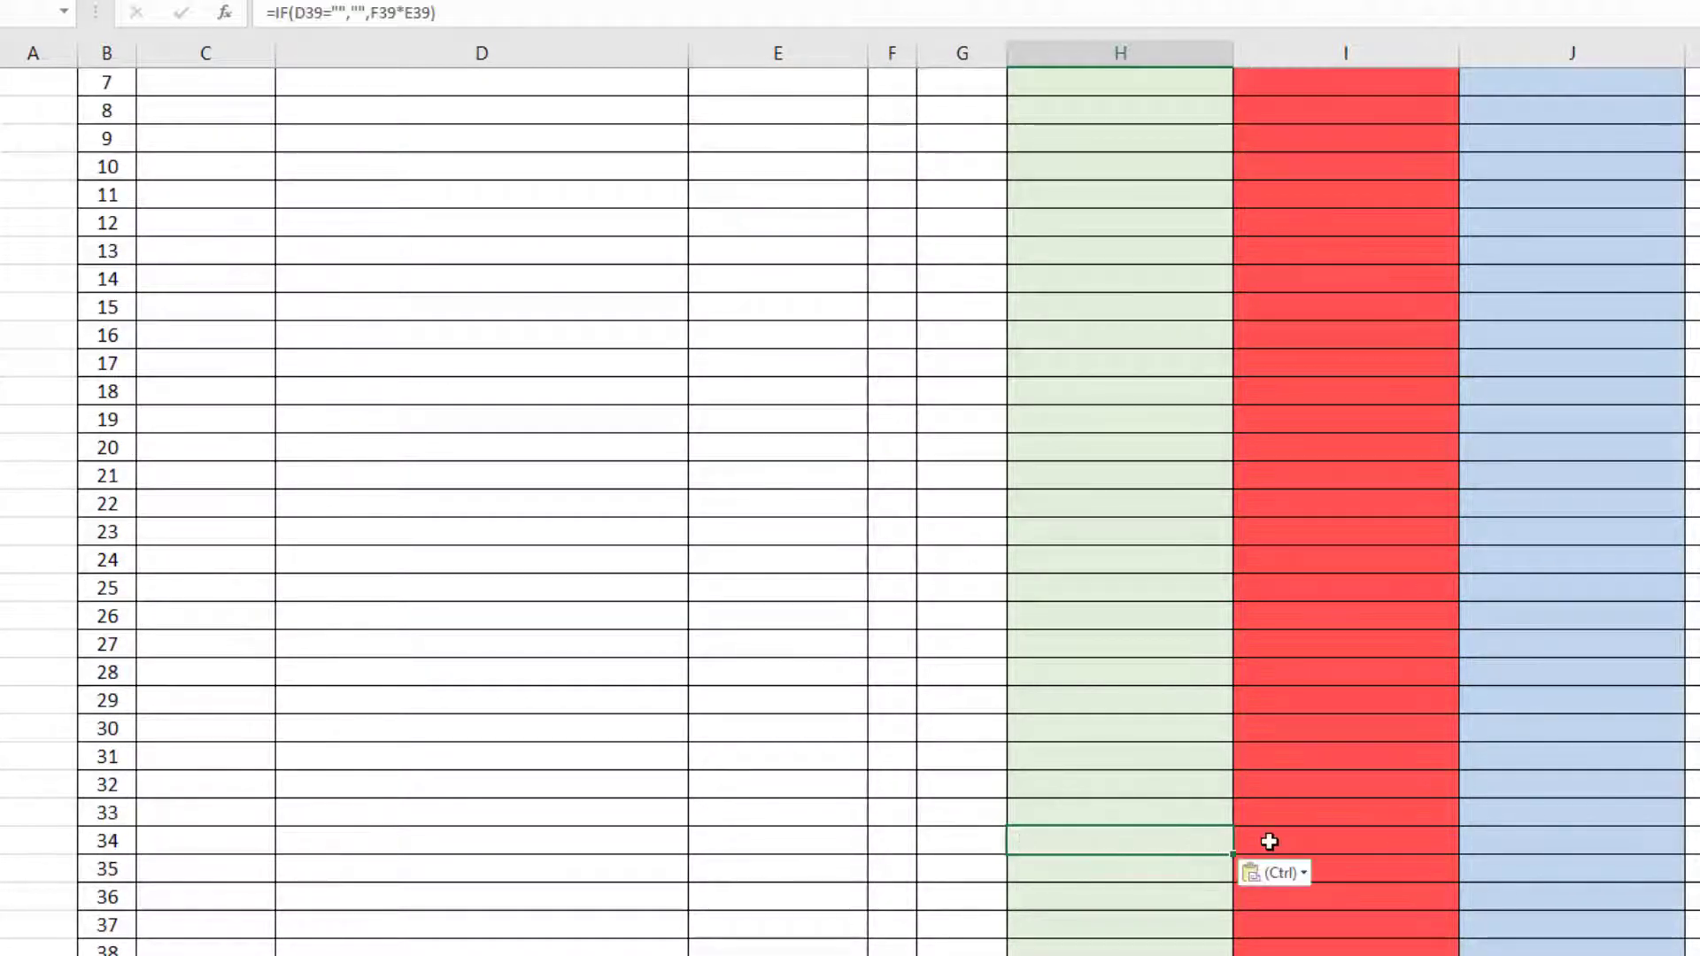
pyautogui.click(1269, 841)
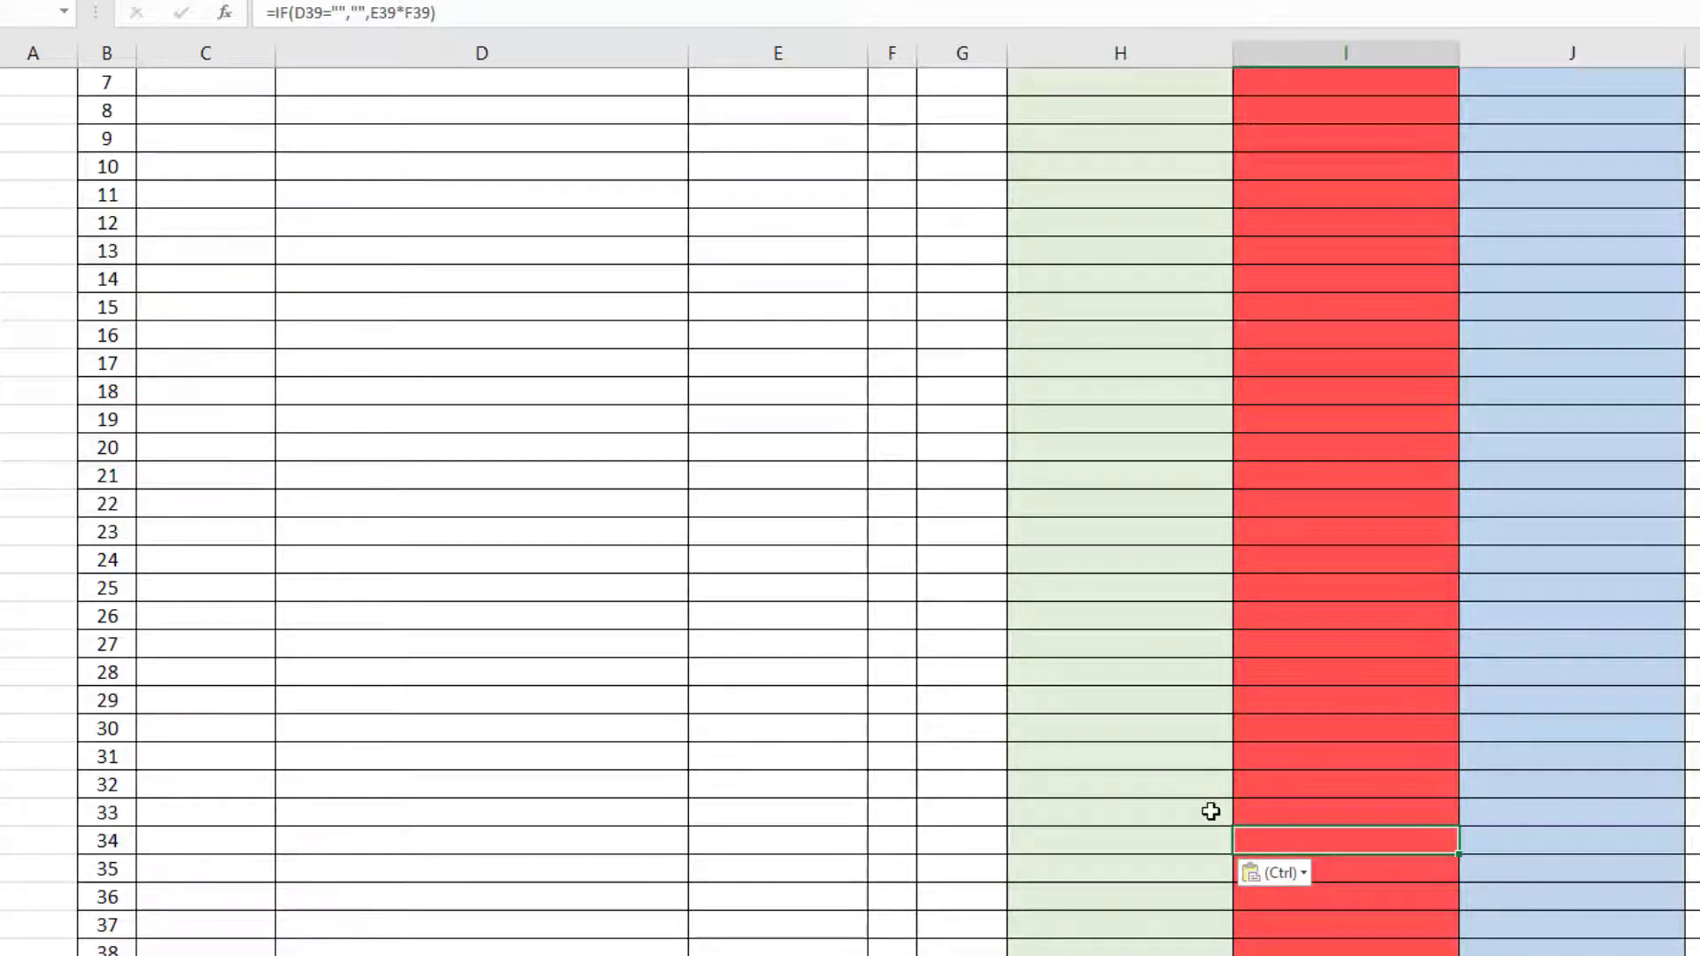
pyautogui.scroll(2, 1211, 809)
pyautogui.scroll(-4, 1335, 587)
pyautogui.scroll(6, 1310, 567)
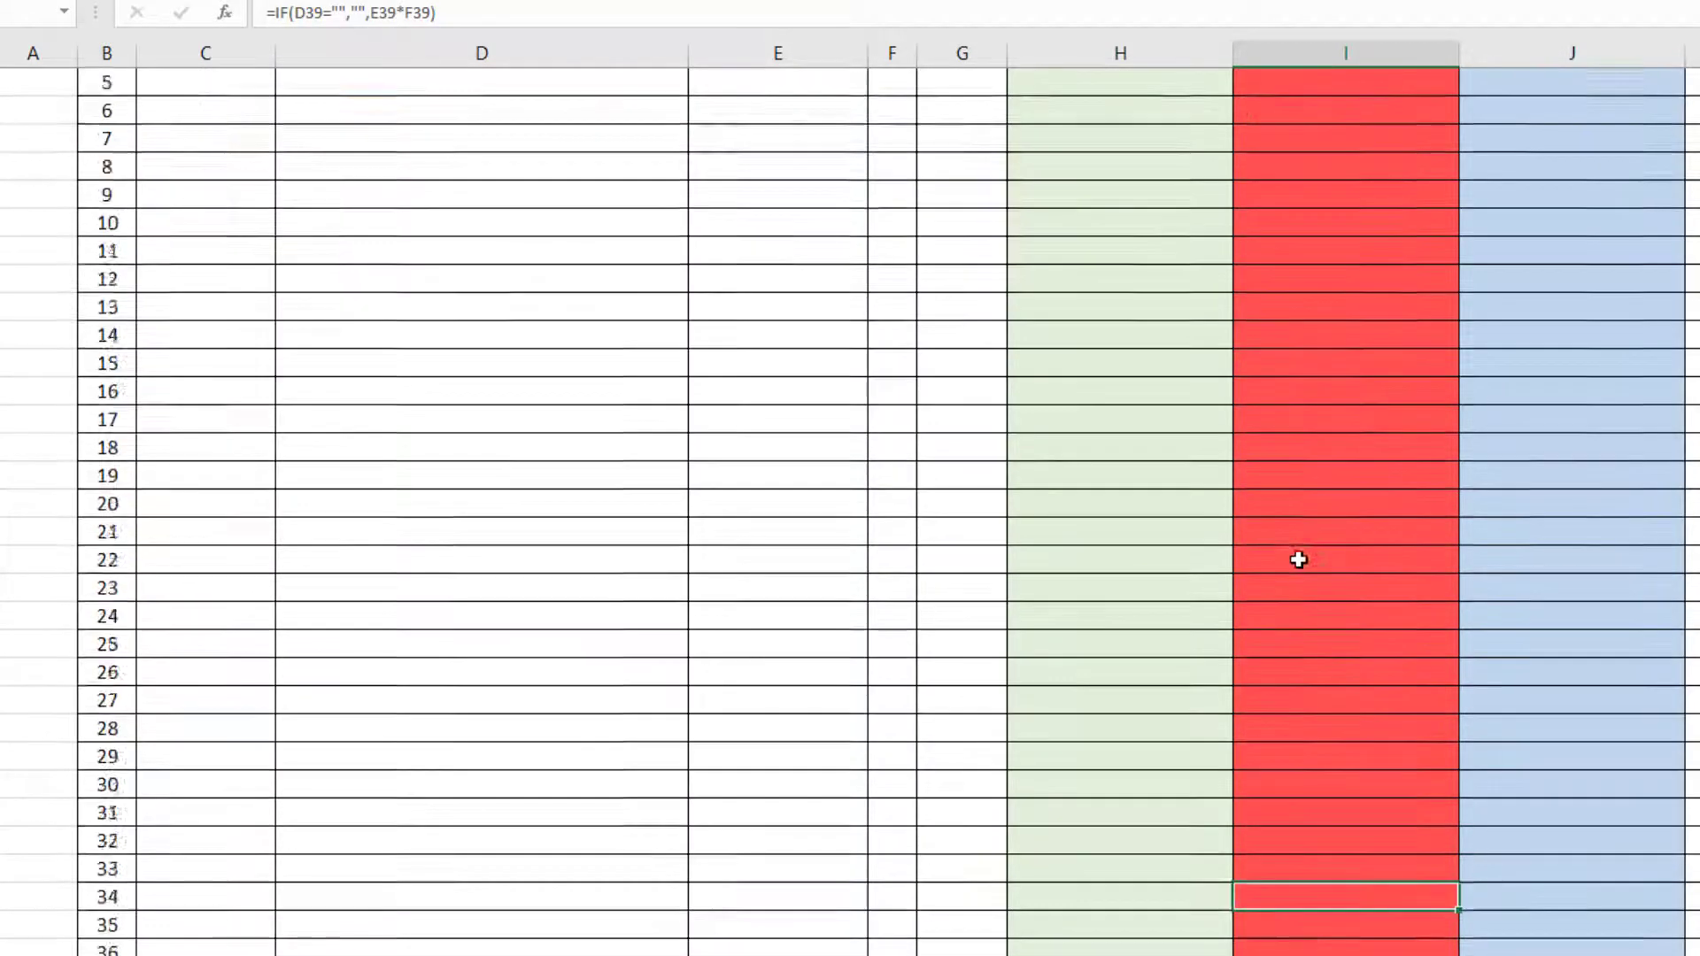
# Merge and center the cells B106 to G106 and B107 to H107 in the two rows below entry 100.
pyautogui.click(1188, 540)
pyautogui.scroll(-20, 1181, 589)
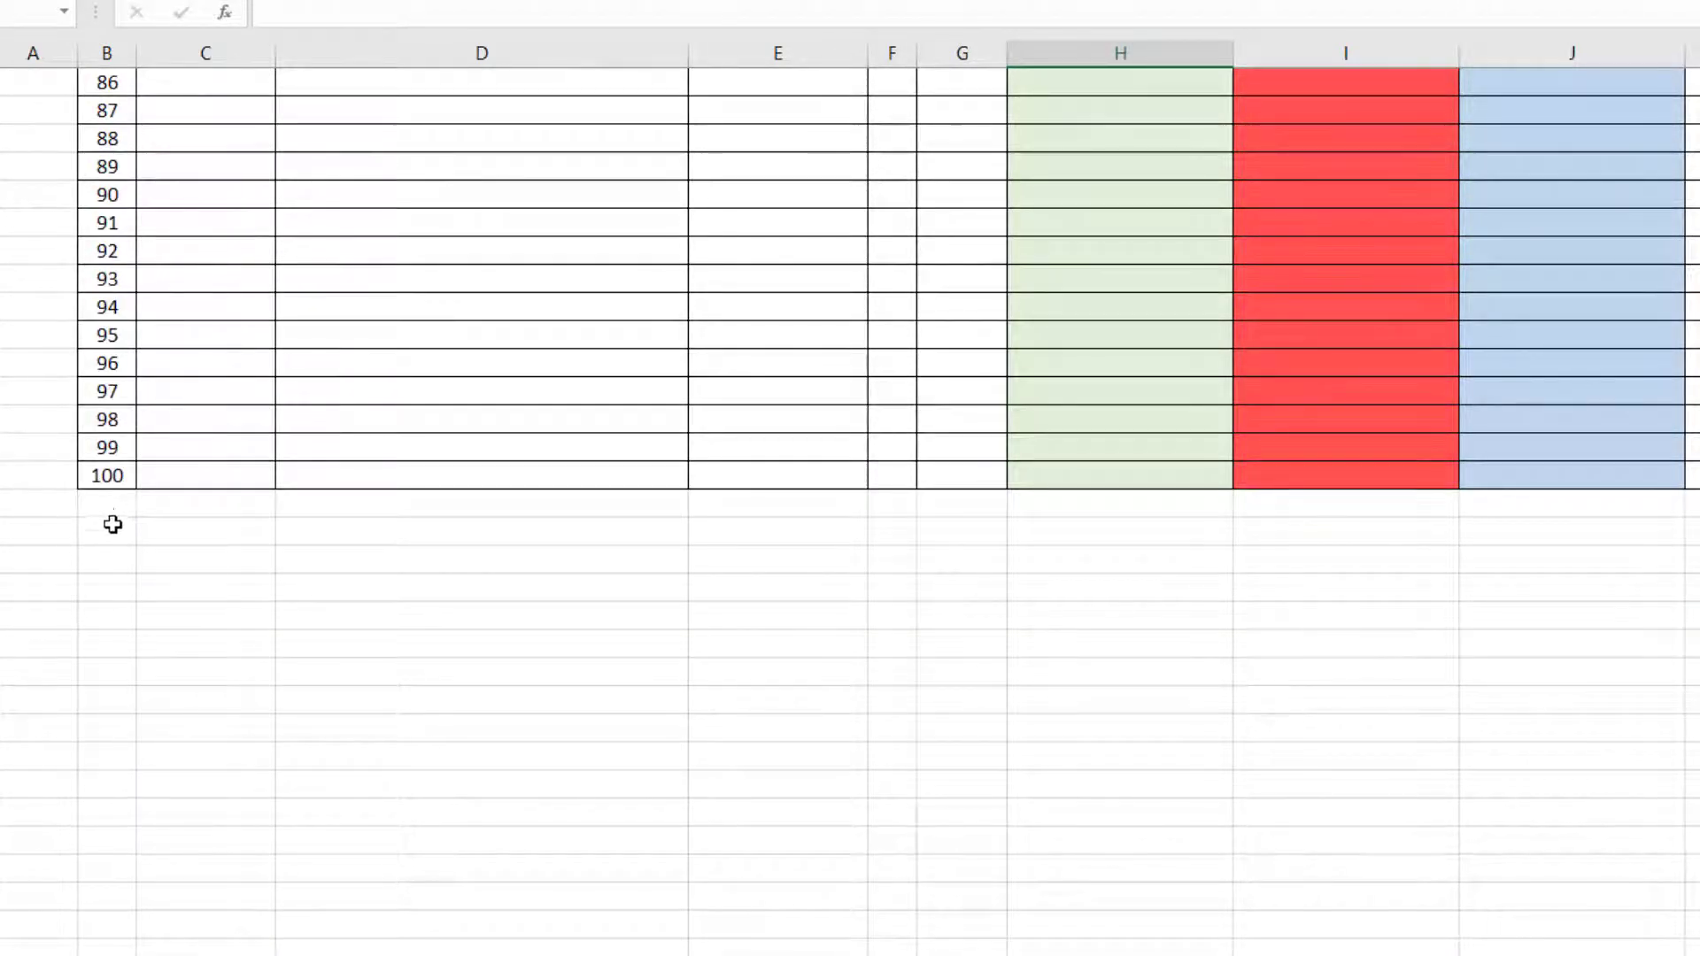
pyautogui.moveTo(106, 504); pyautogui.dragTo(949, 506)
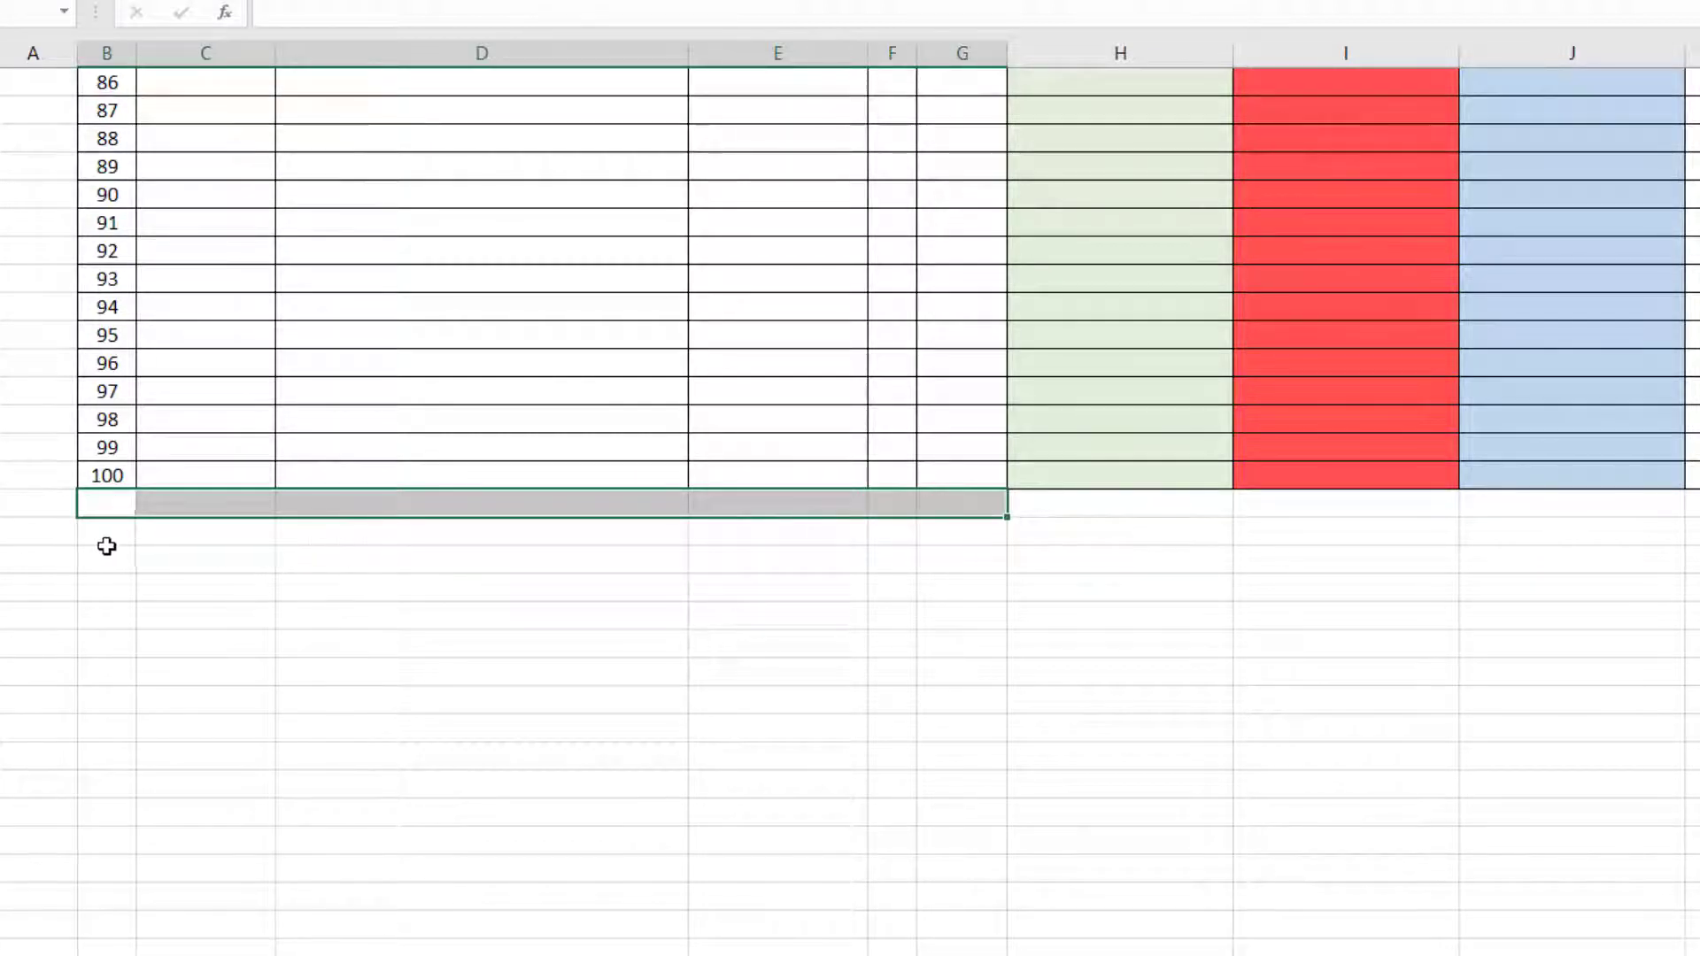
pyautogui.moveTo(106, 535); pyautogui.dragTo(1028, 537)
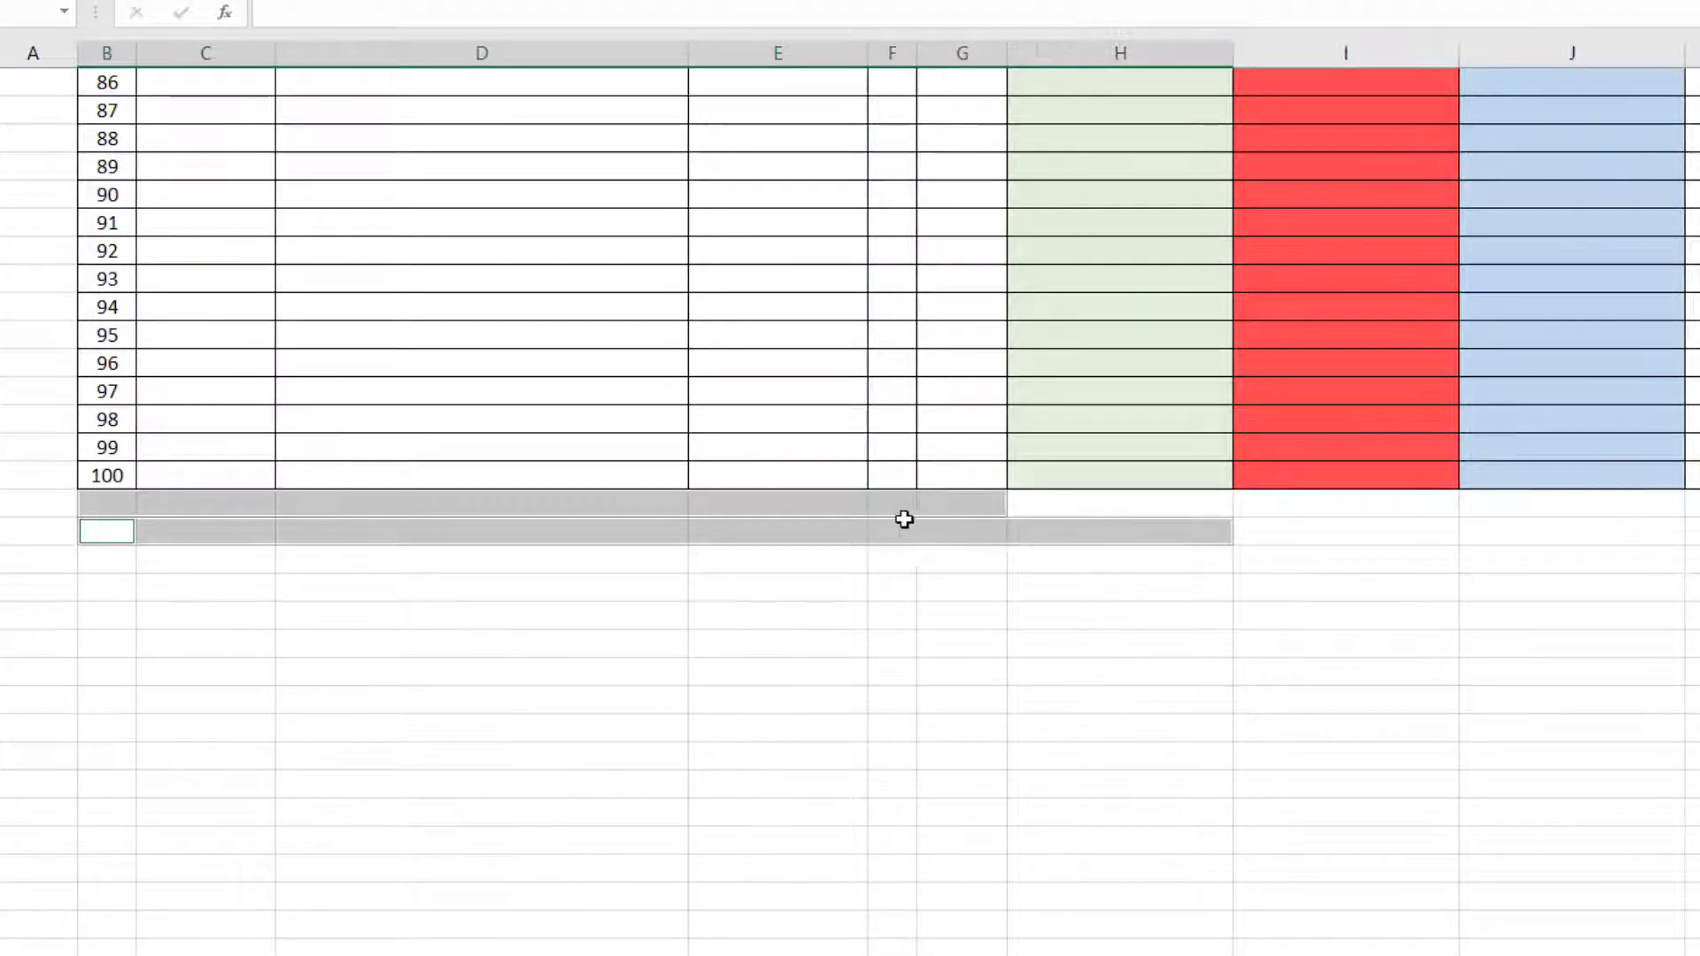
pyautogui.moveTo(102, 507); pyautogui.dragTo(939, 513)
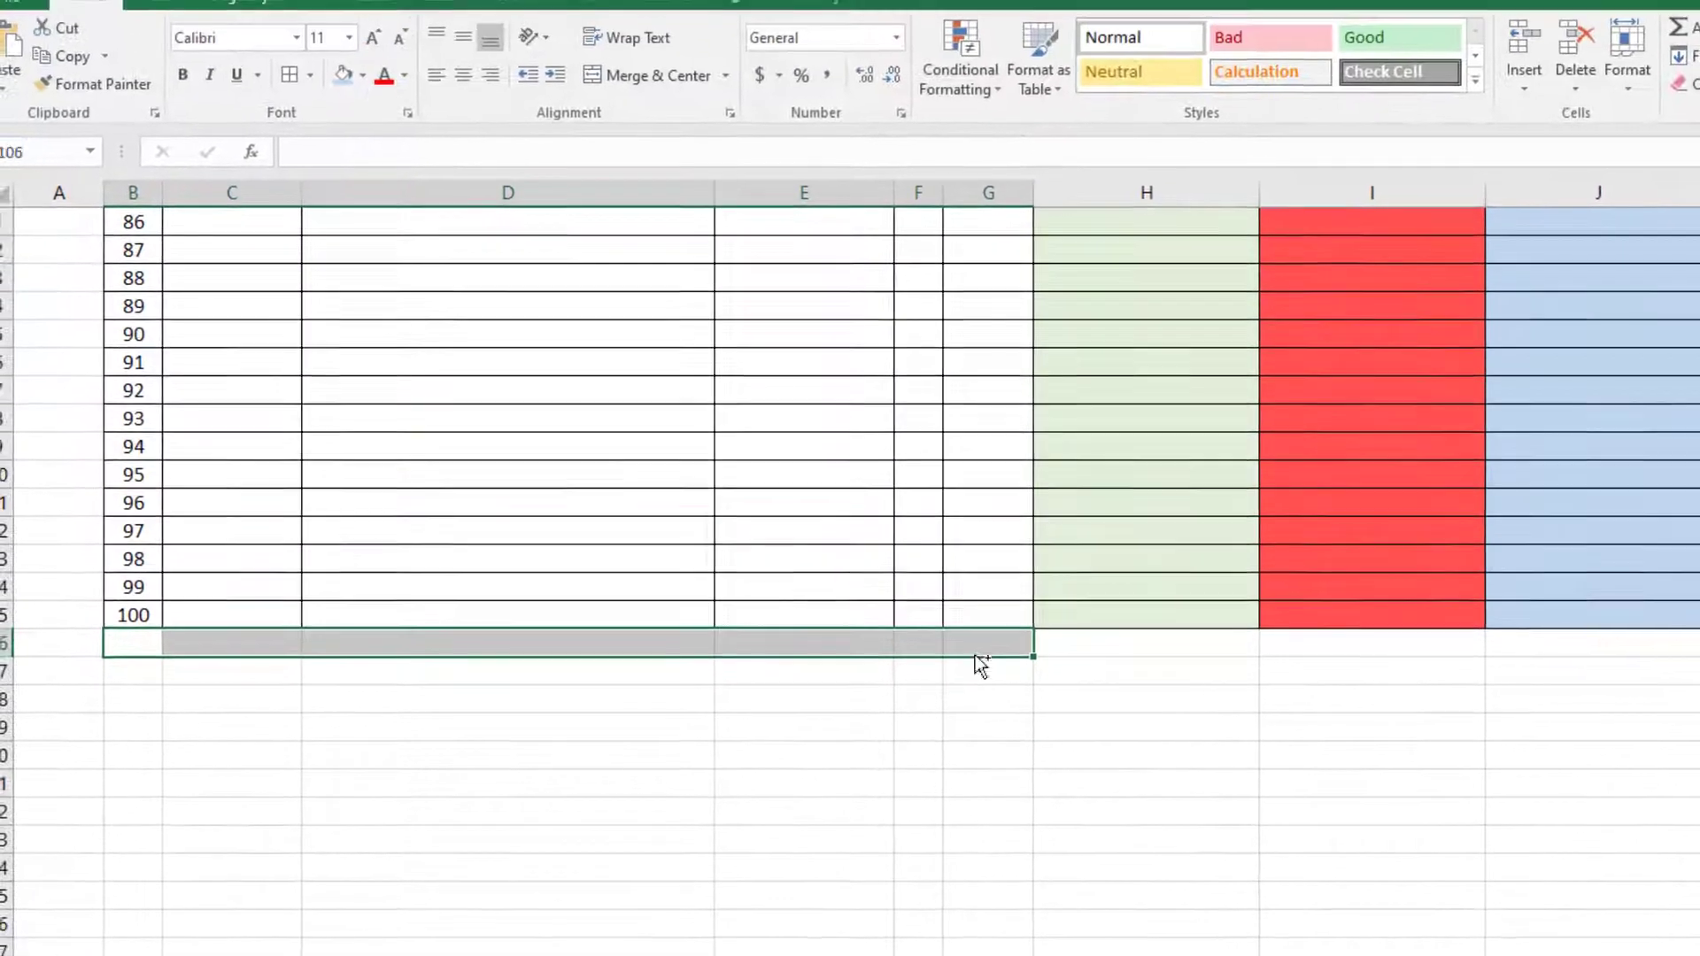
pyautogui.moveTo(129, 676); pyautogui.dragTo(1092, 676)
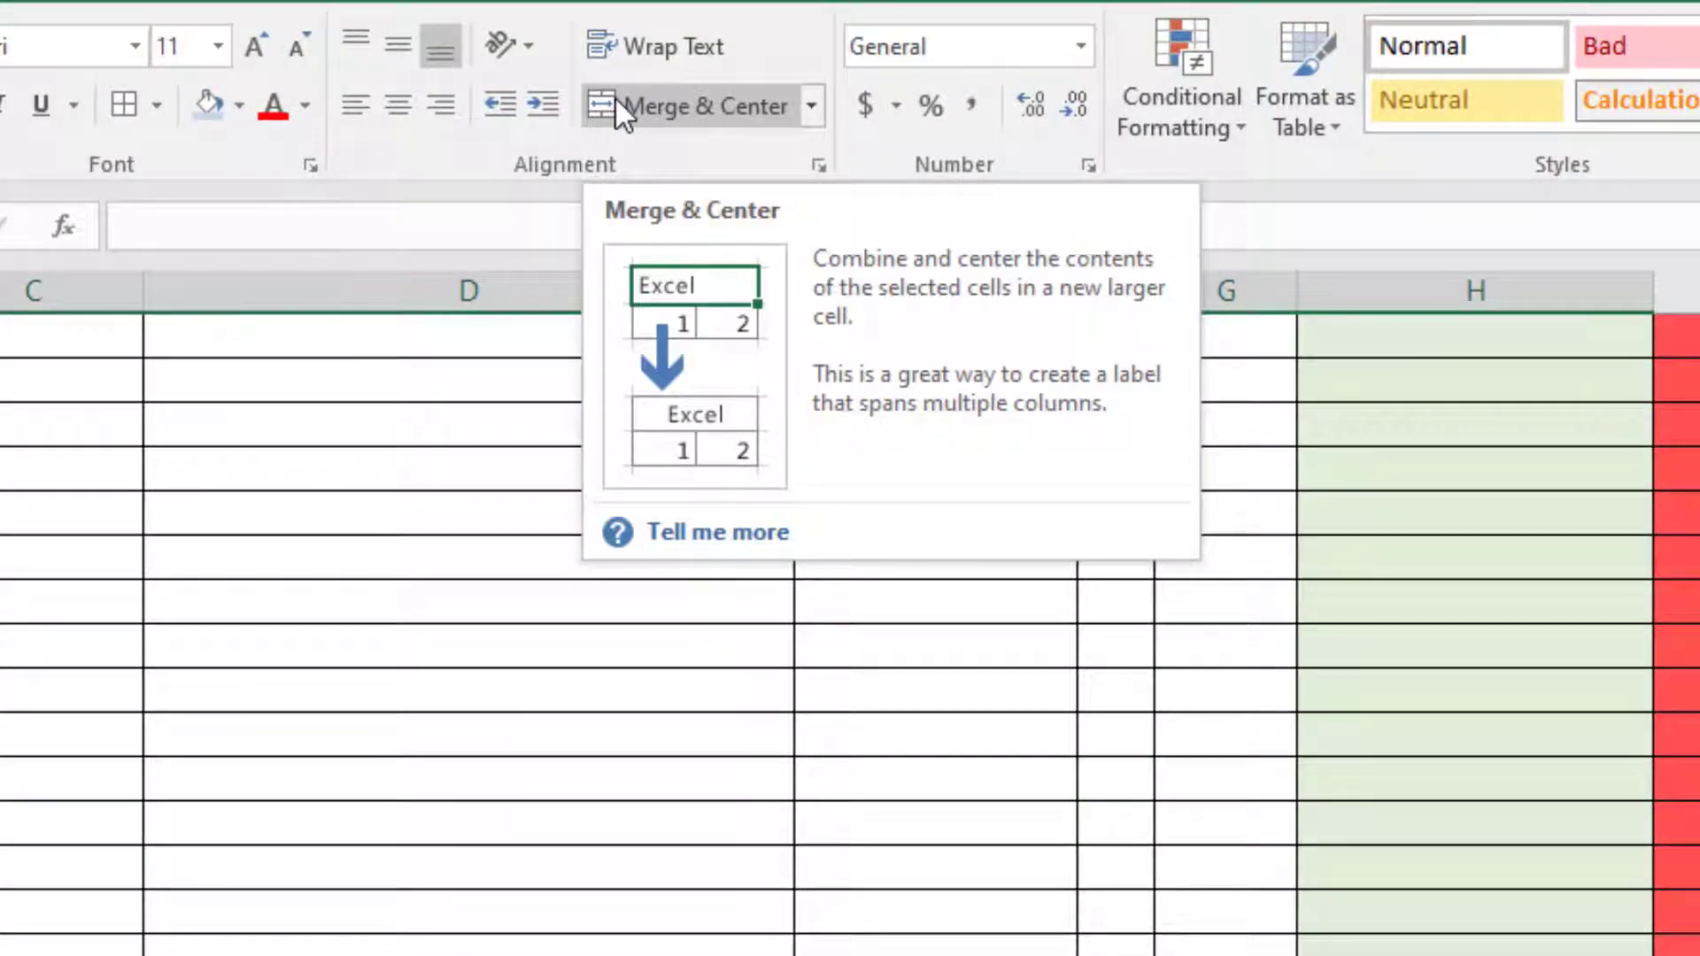
pyautogui.click(615, 95)
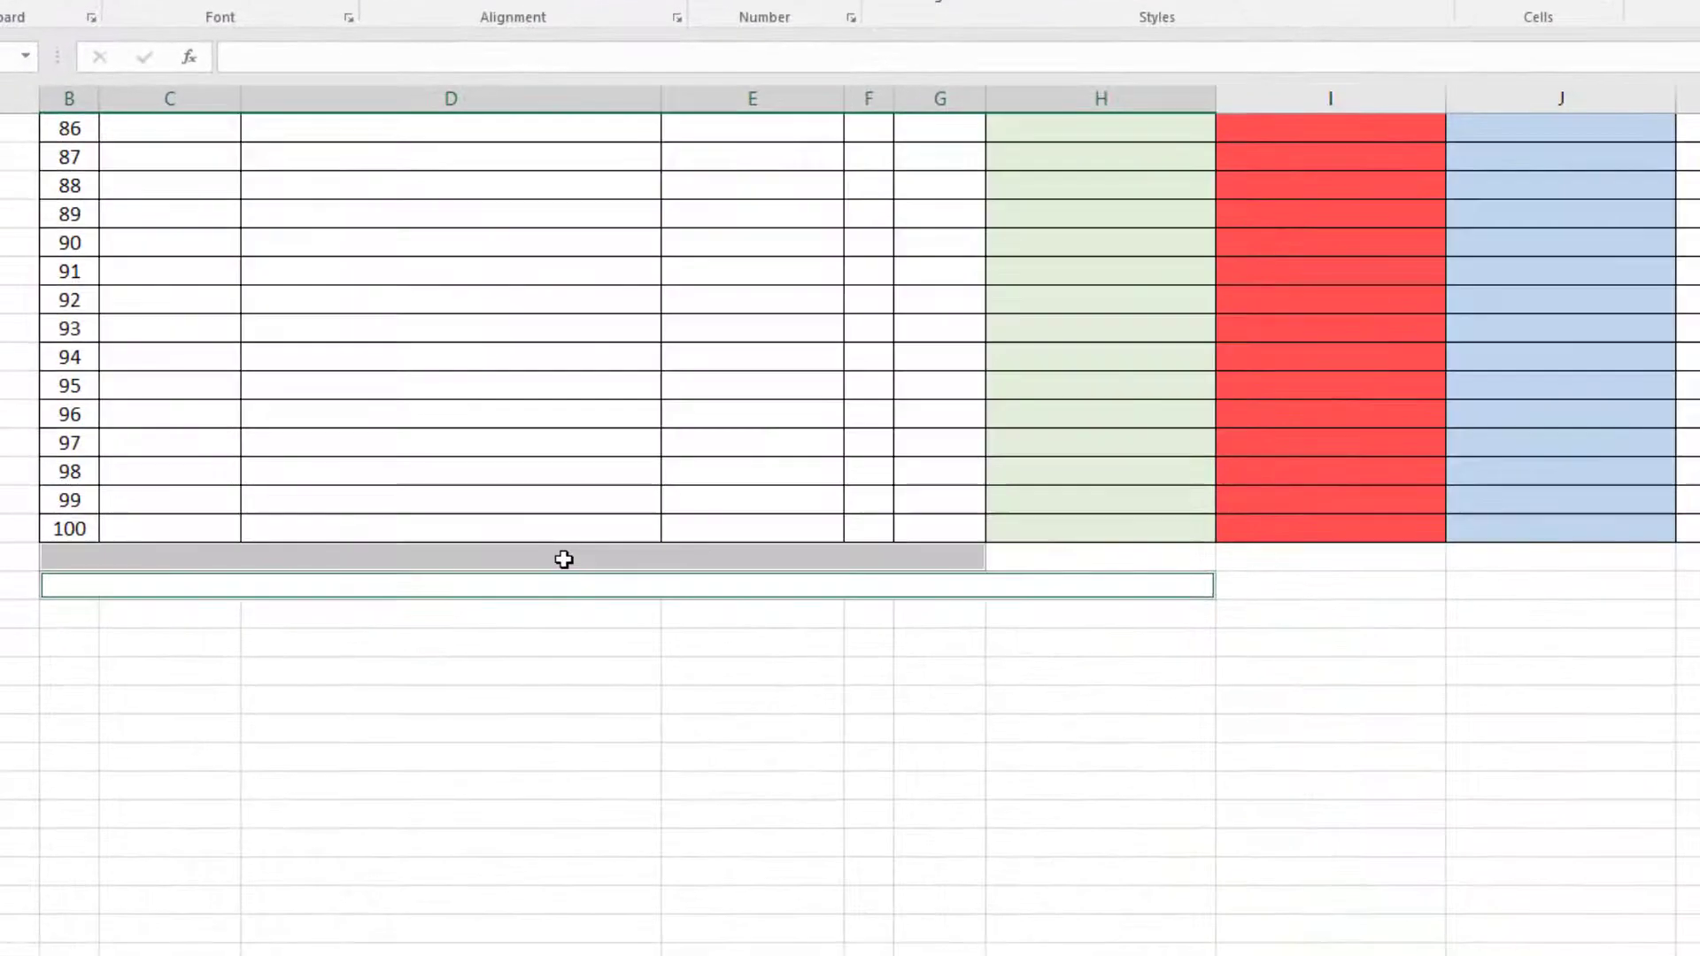
# Label the two merged rows below entry 100 TOTAL PENDAPATAN and TOTAL PENGELUARAN.
pyautogui.write('TOTAL')
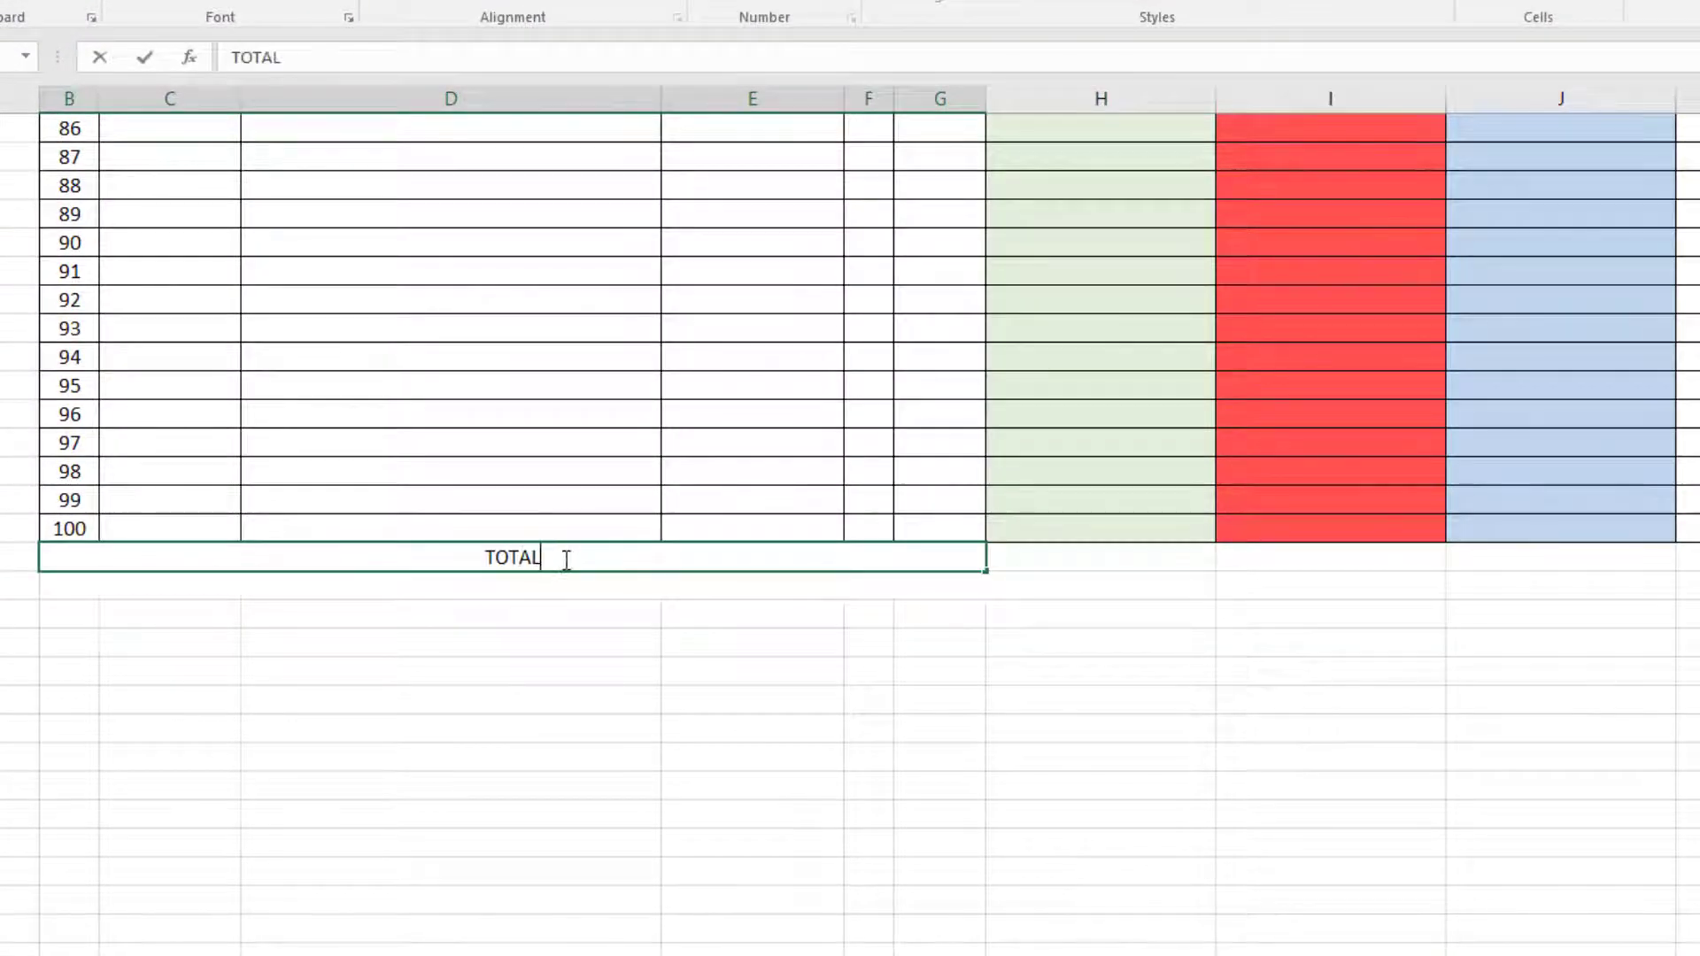
pyautogui.write(' PENDAPATAN')
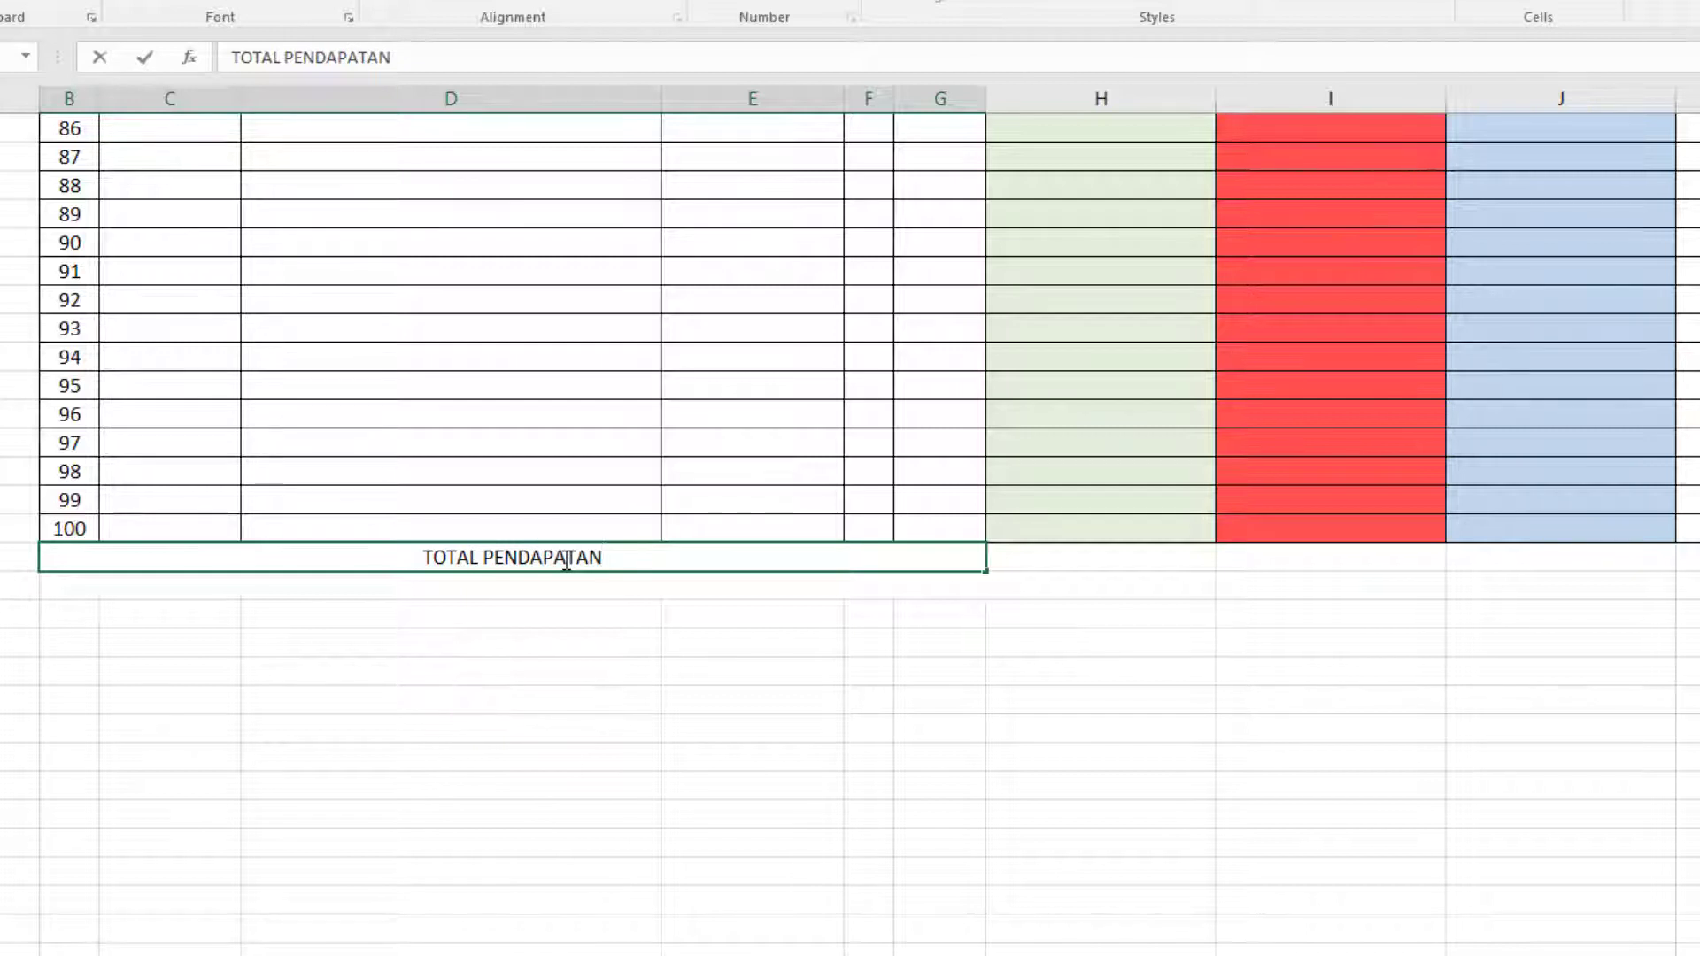
pyautogui.press('Return')
pyautogui.write('T')
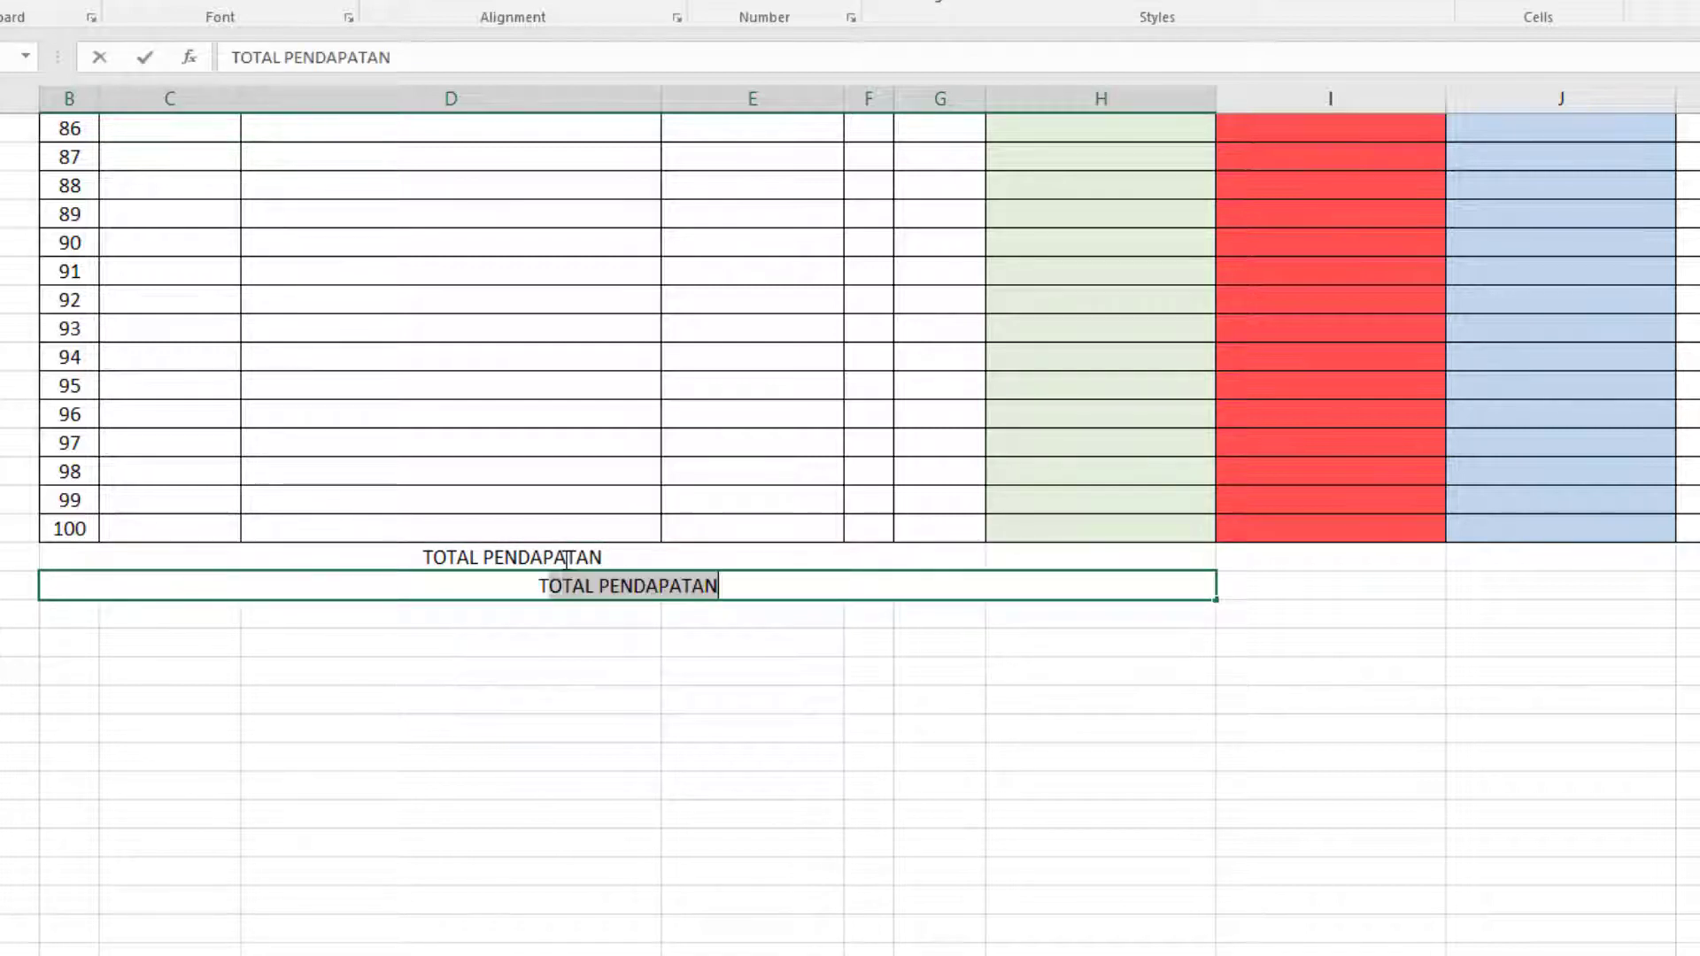
pyautogui.write('OTAL PEN')
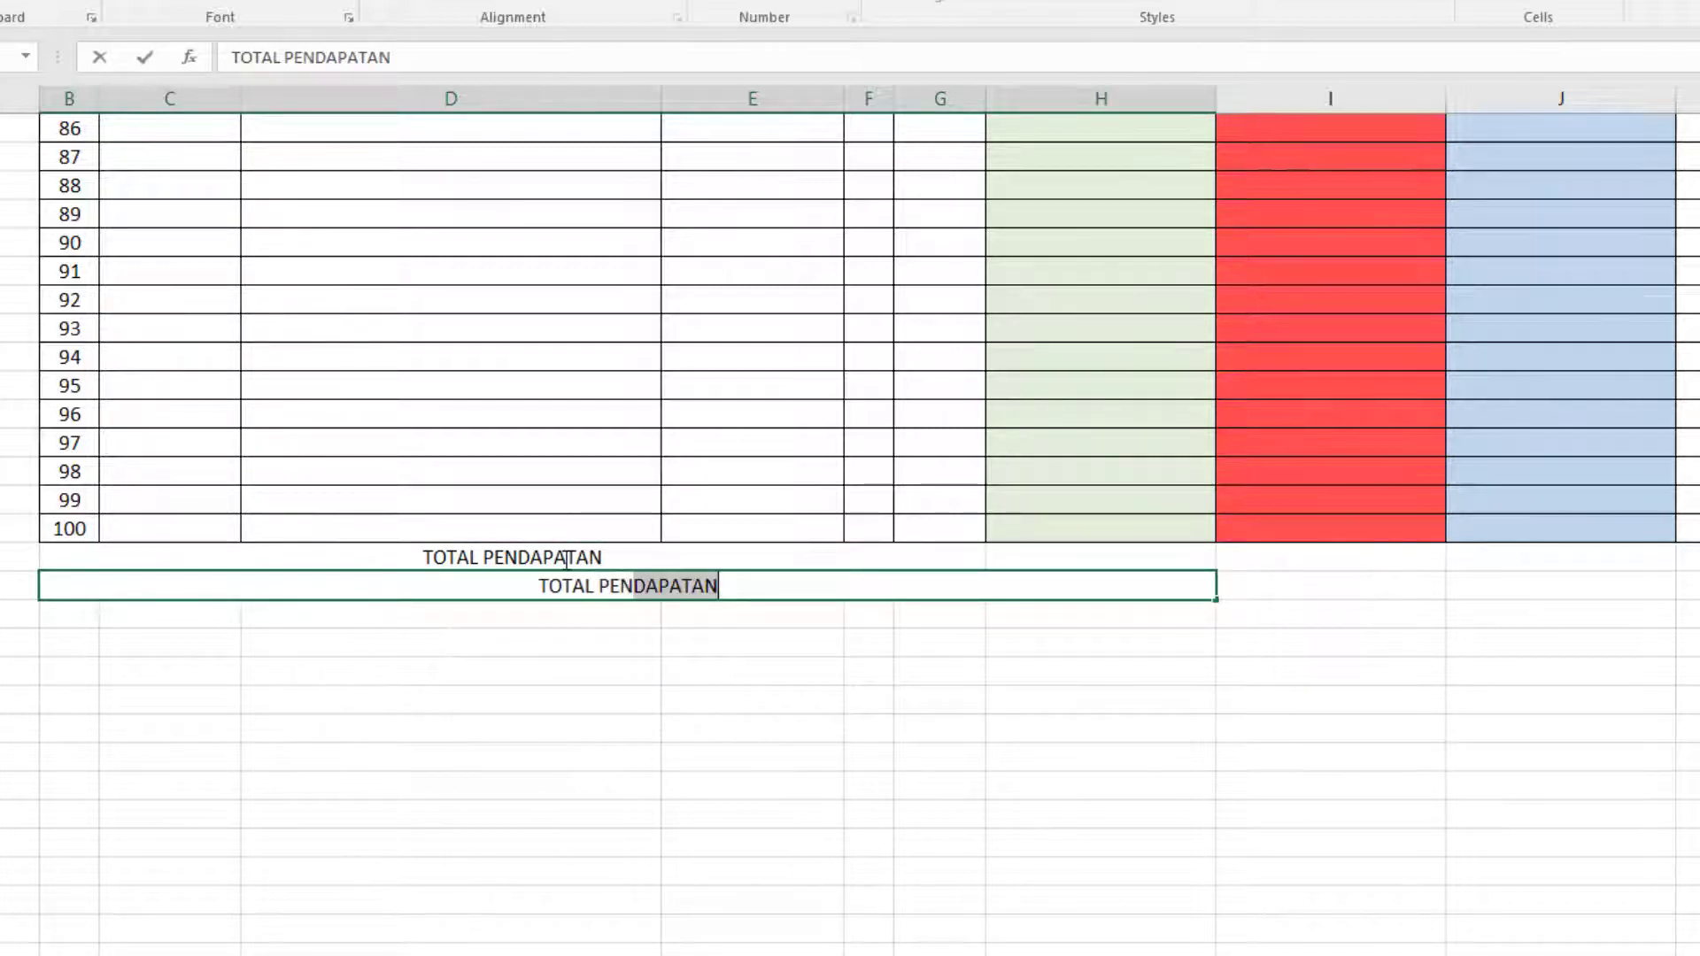
pyautogui.write('GELU')
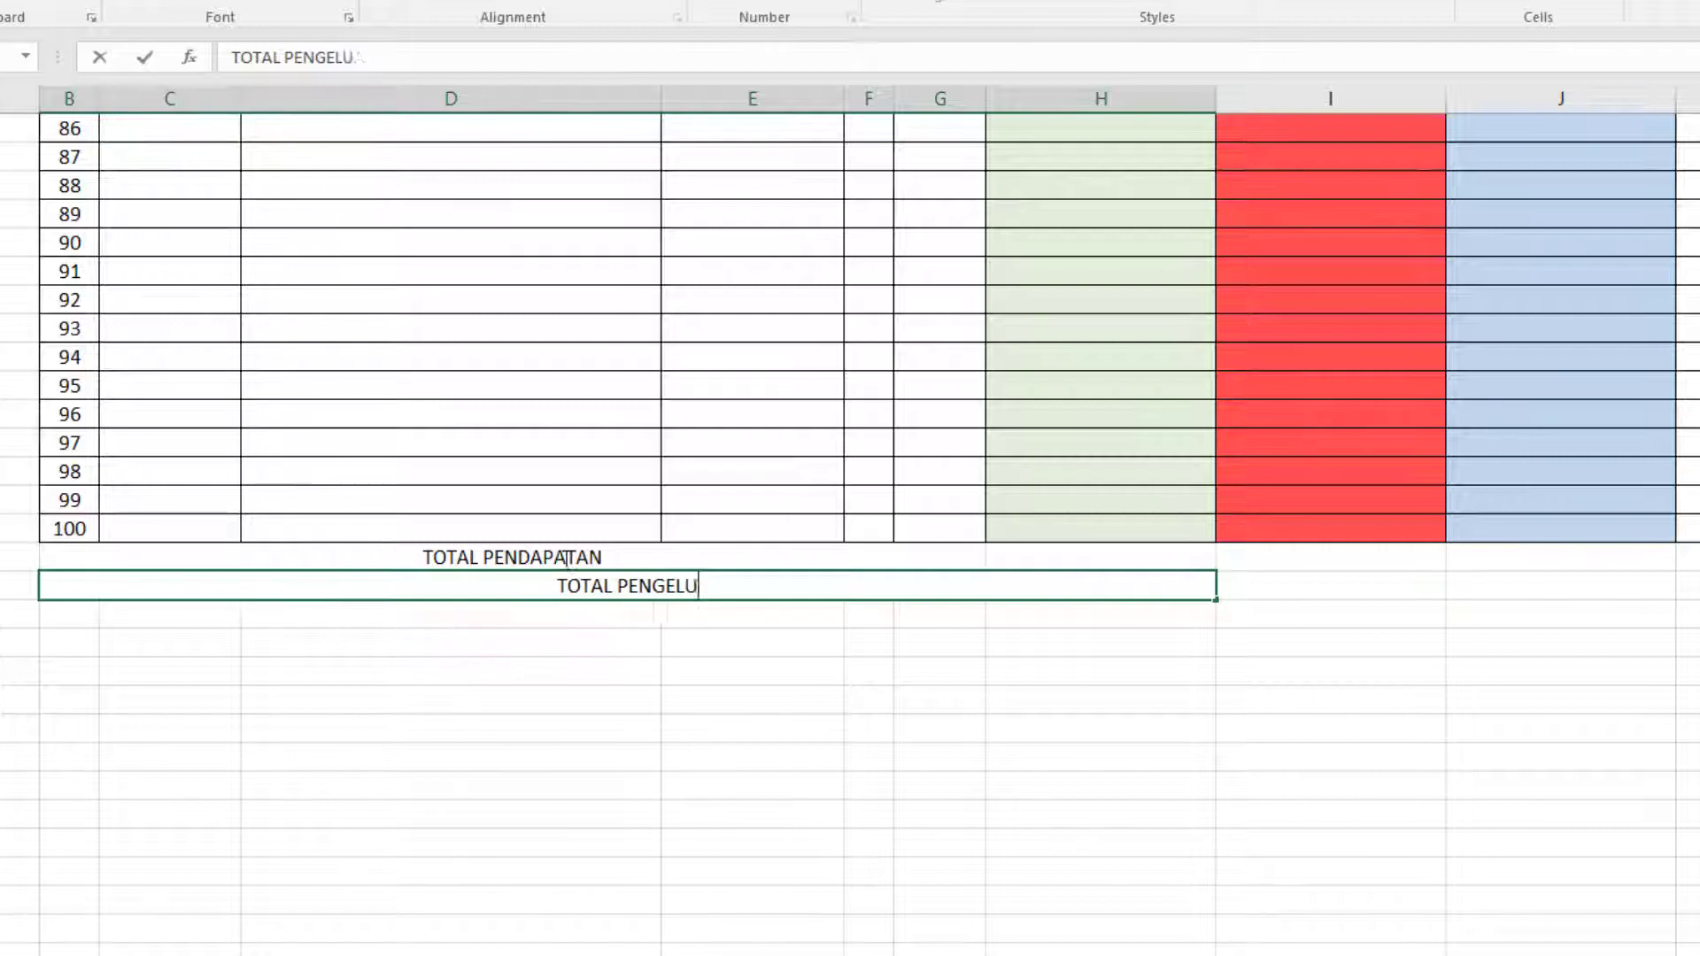
pyautogui.write('ARAN')
pyautogui.press('Return')
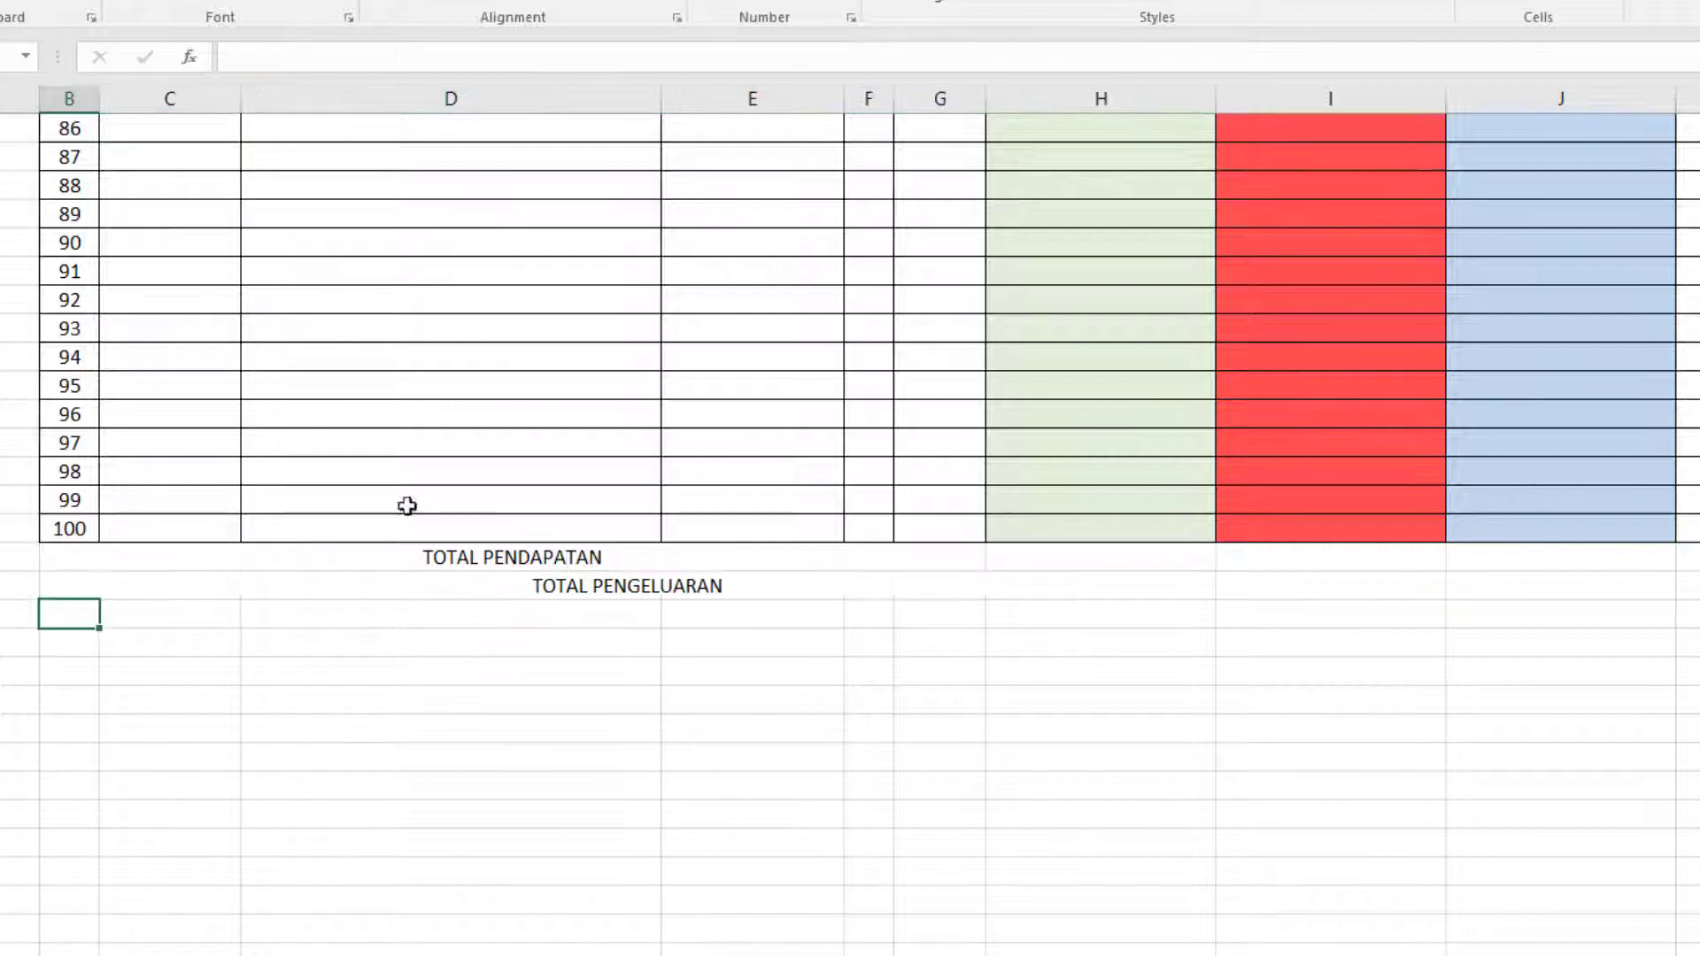
# Increase the height of the TOTAL PENDAPATAN and TOTAL PENGELUARAN rows and center their contents vertically.
pyautogui.moveTo(0, 557); pyautogui.dragTo(0, 580)
pyautogui.click(0, 571)
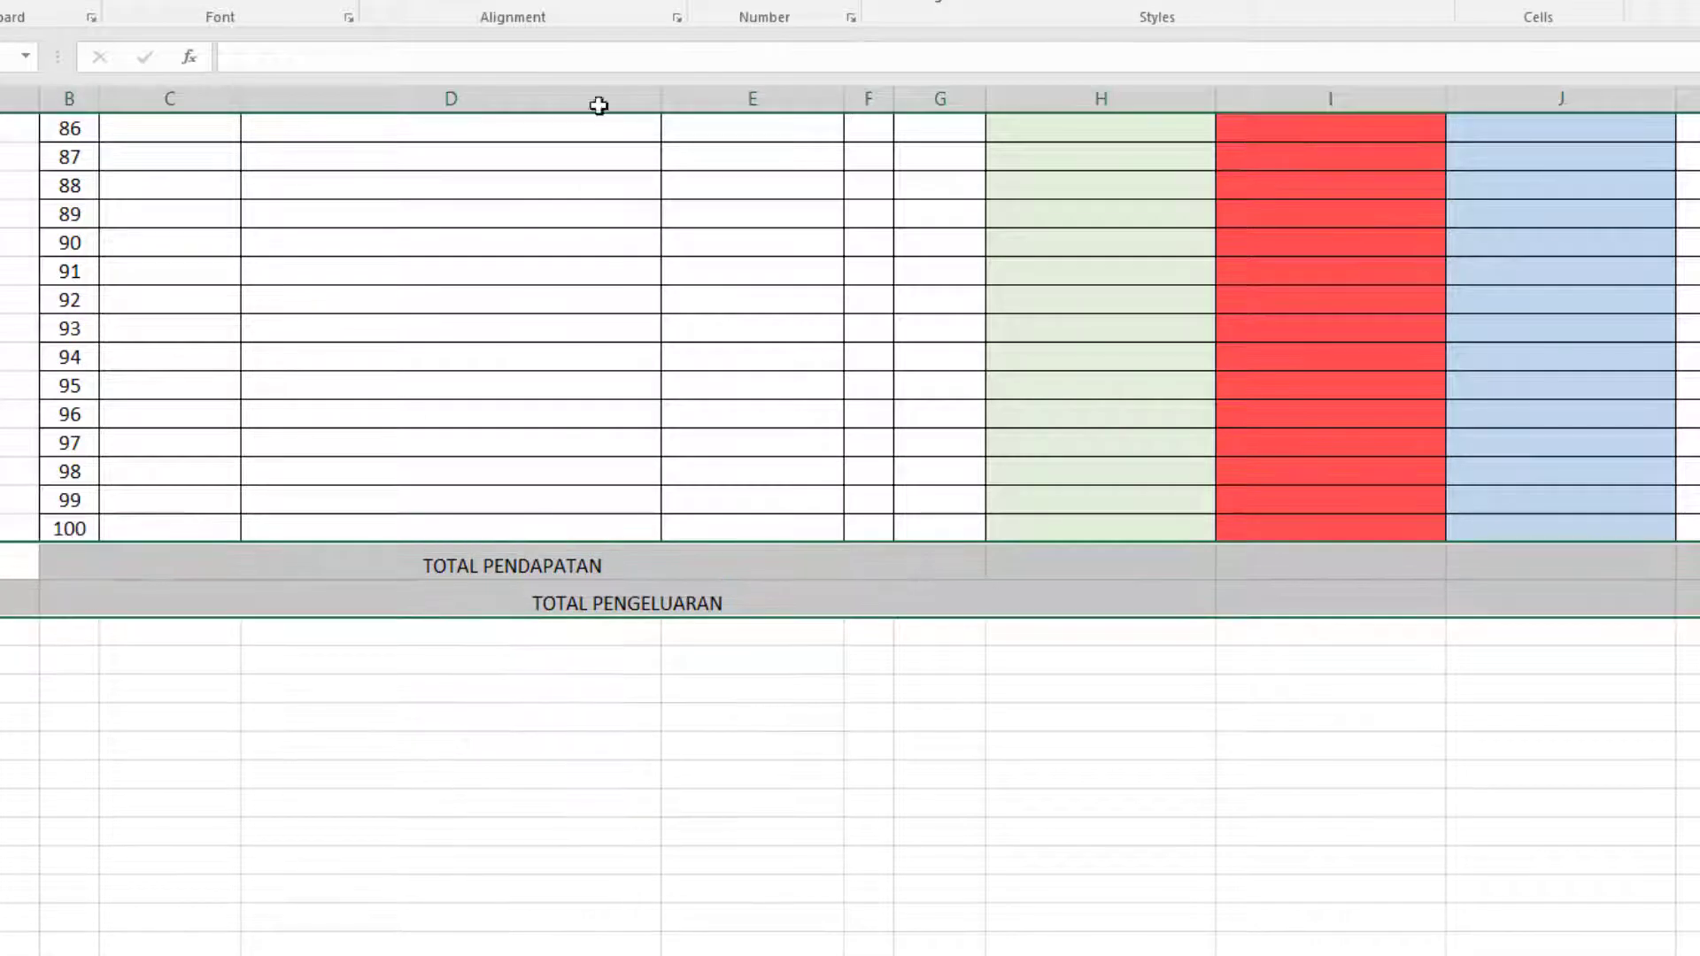
pyautogui.click(414, 0)
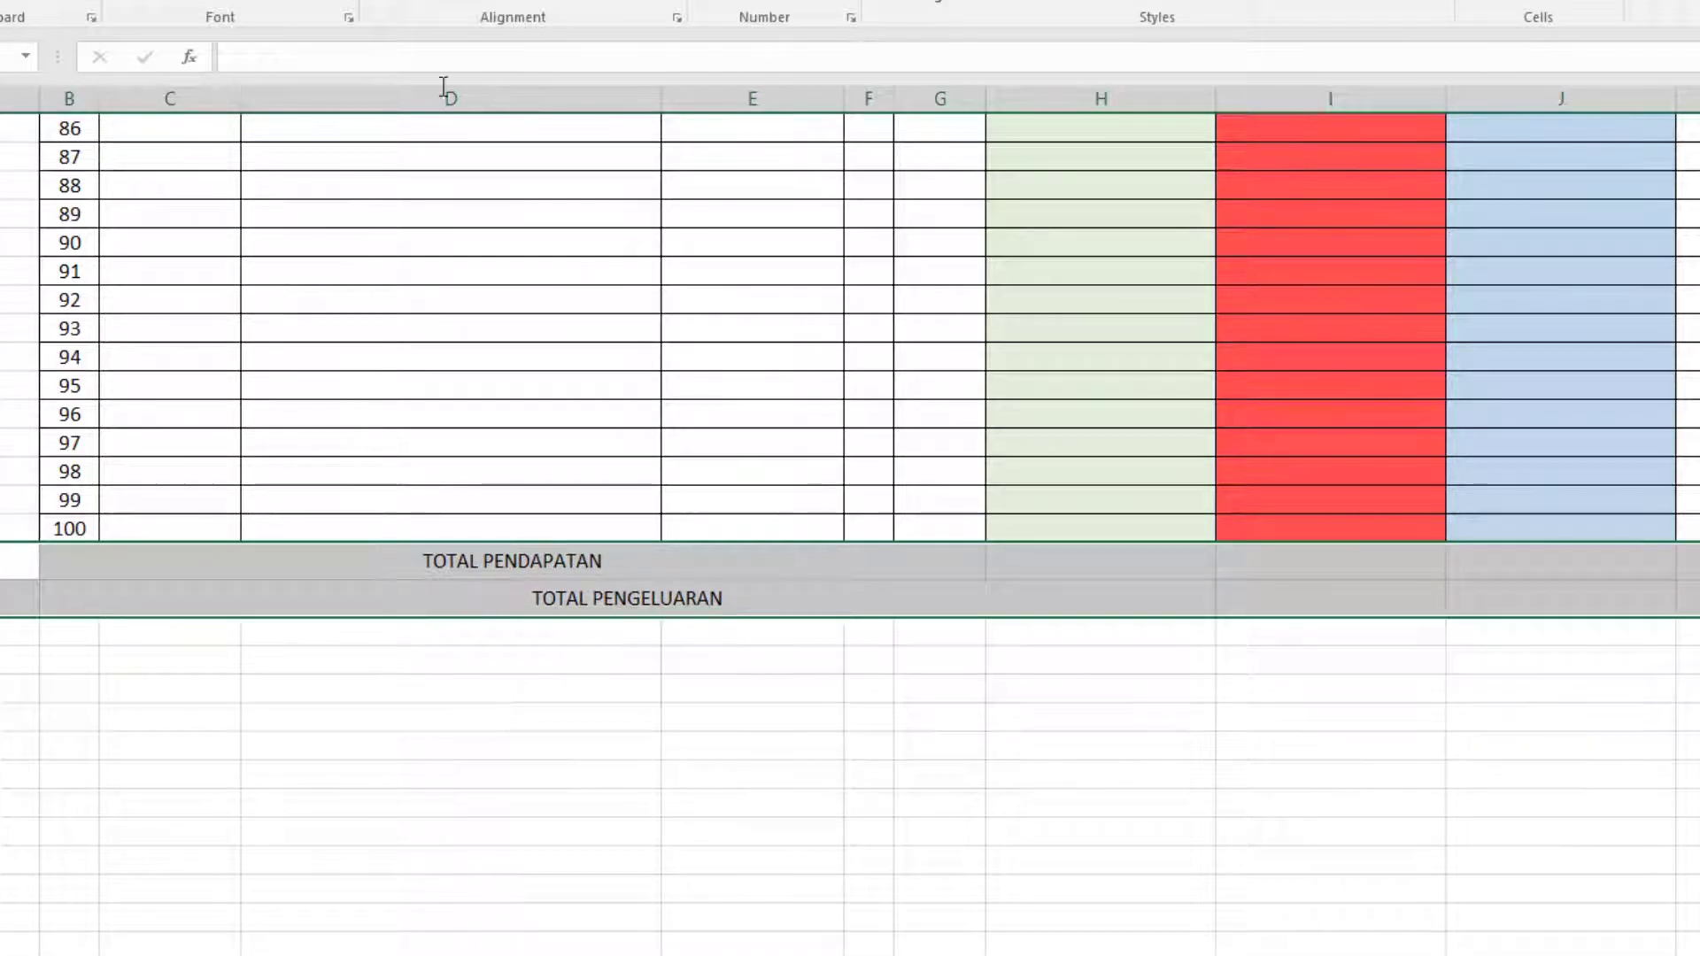
# Total the PENDAPATAN column in the TOTAL PENDAPATAN row with a SUM formula over H6:H105.
pyautogui.click(1096, 558)
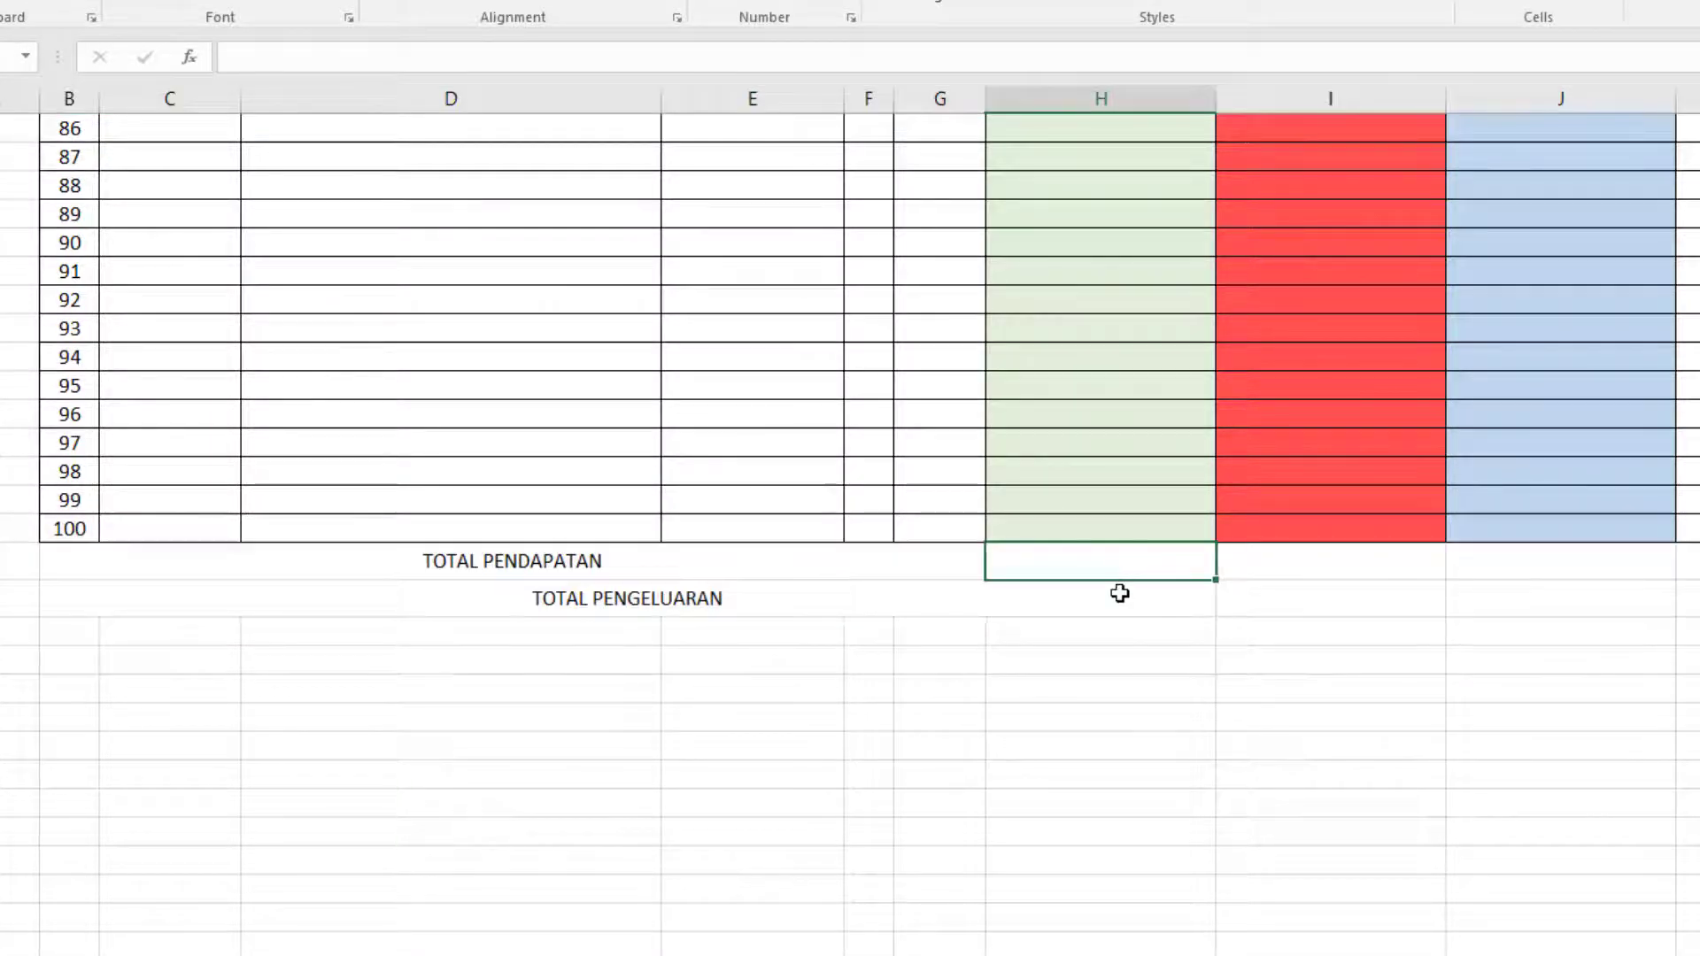
pyautogui.write('=SUM(')
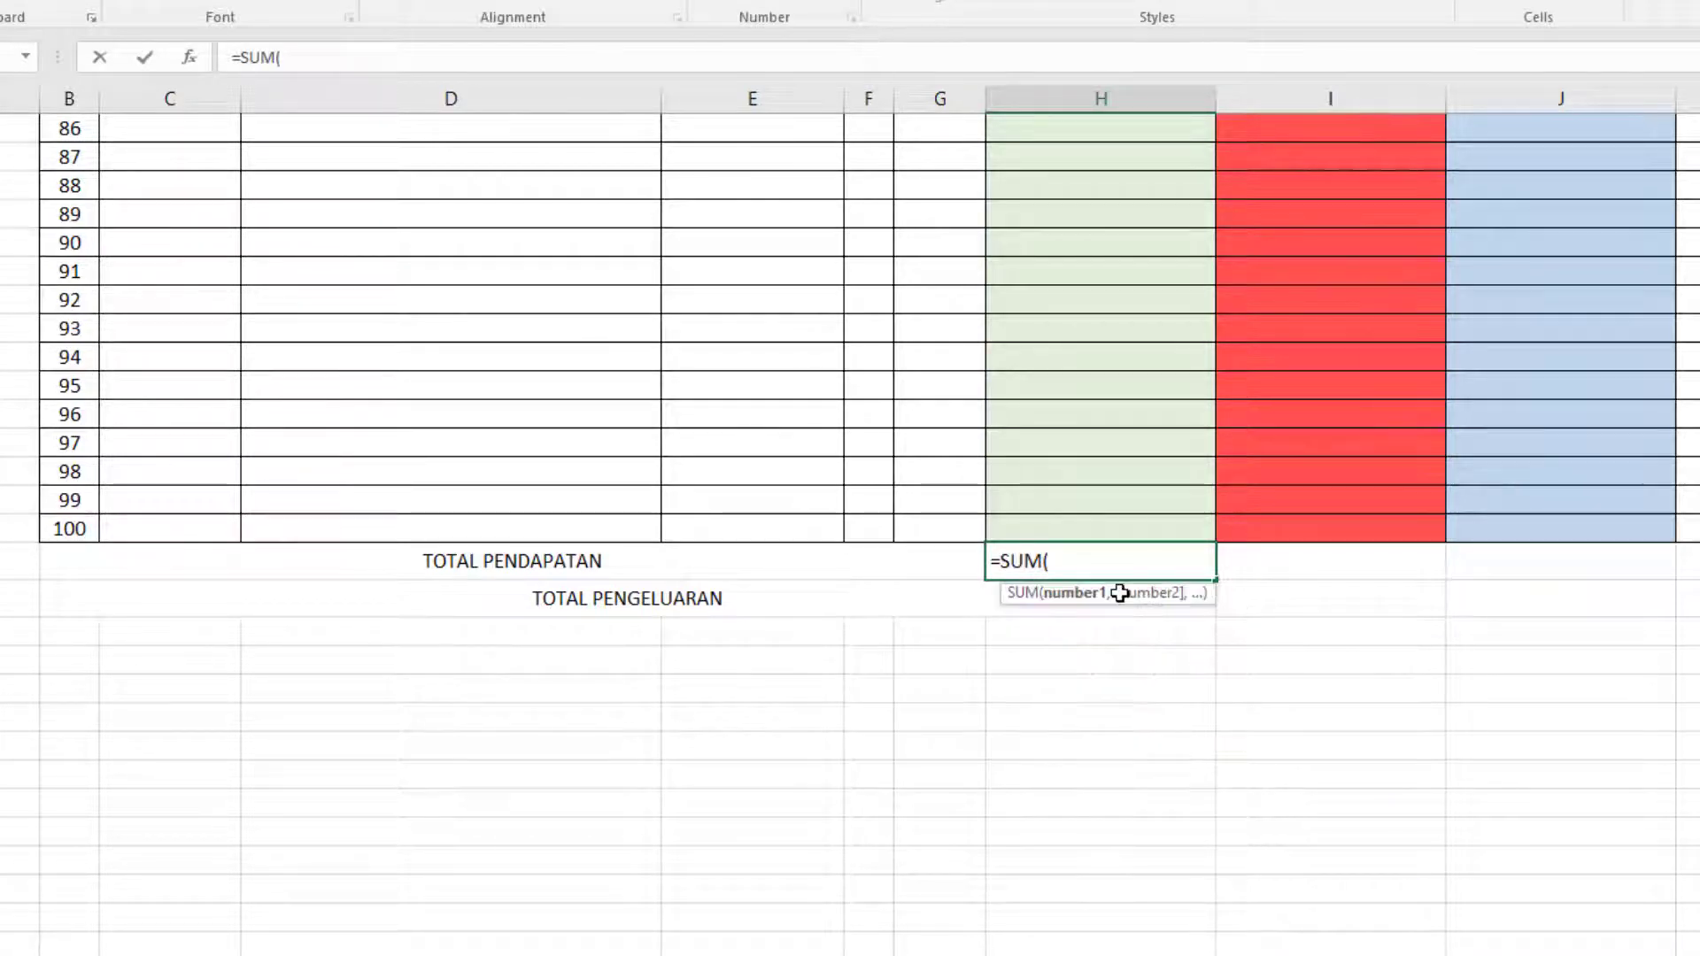
pyautogui.press('Up')
pyautogui.hotkey('ctrl', 'shift', 'Up')
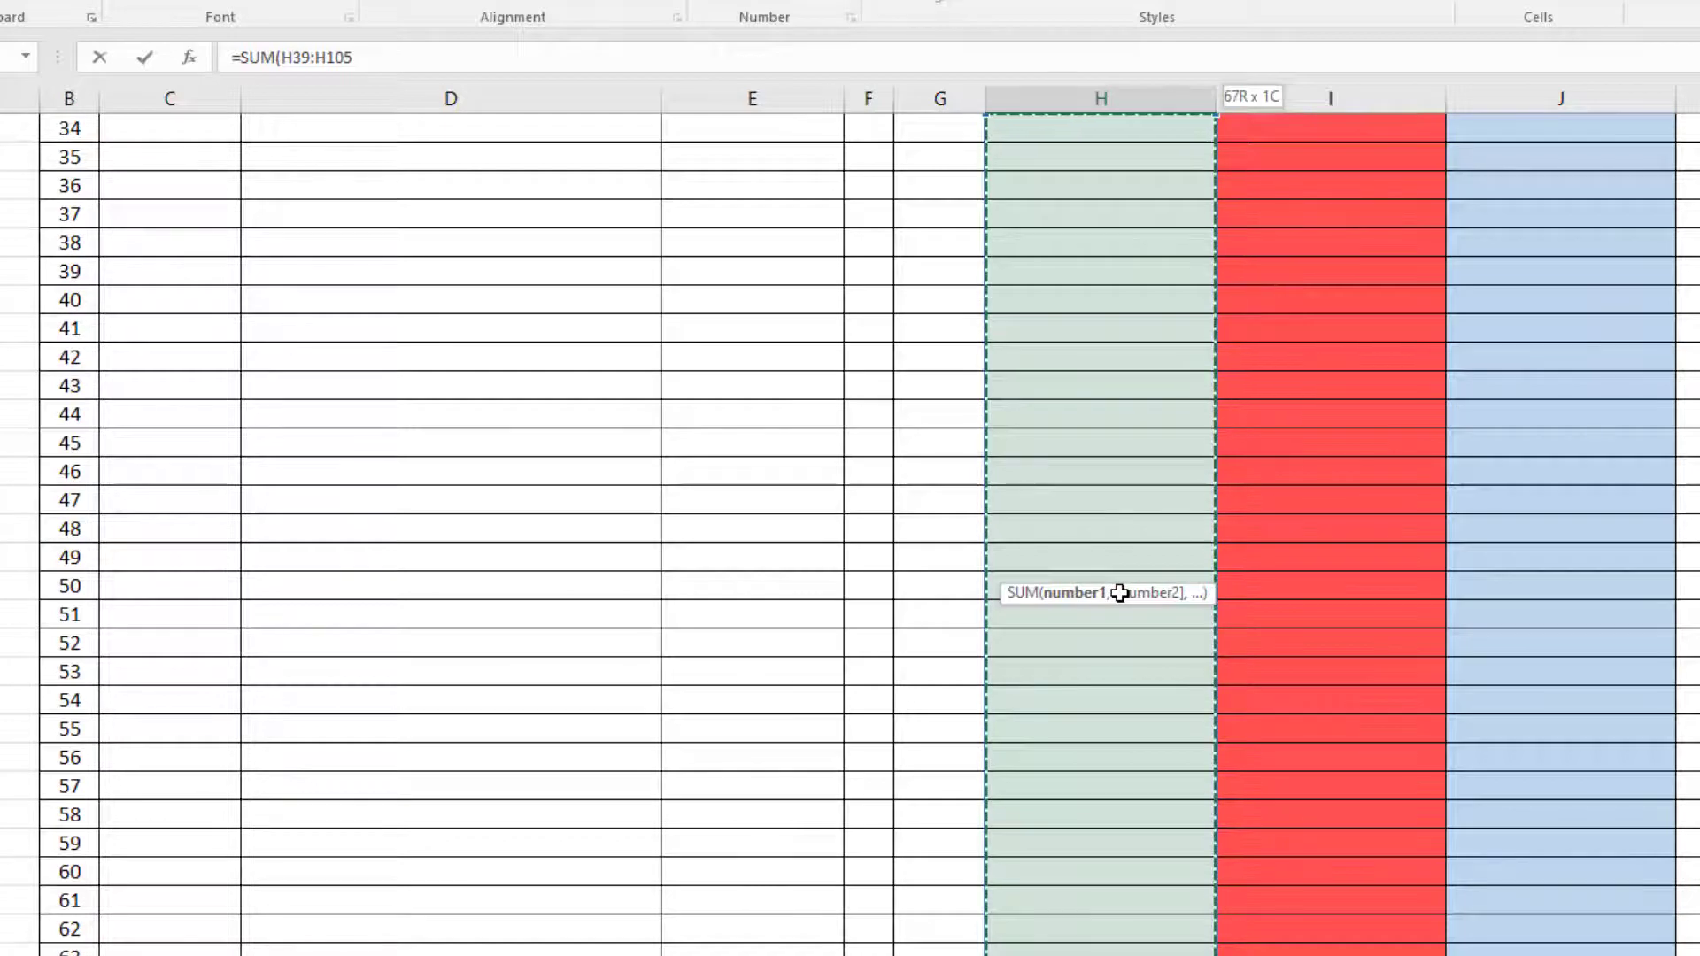
pyautogui.hotkey('ctrl', 'shift', 'Up')
pyautogui.hotkey('ctrl', 'shift', 'Up')
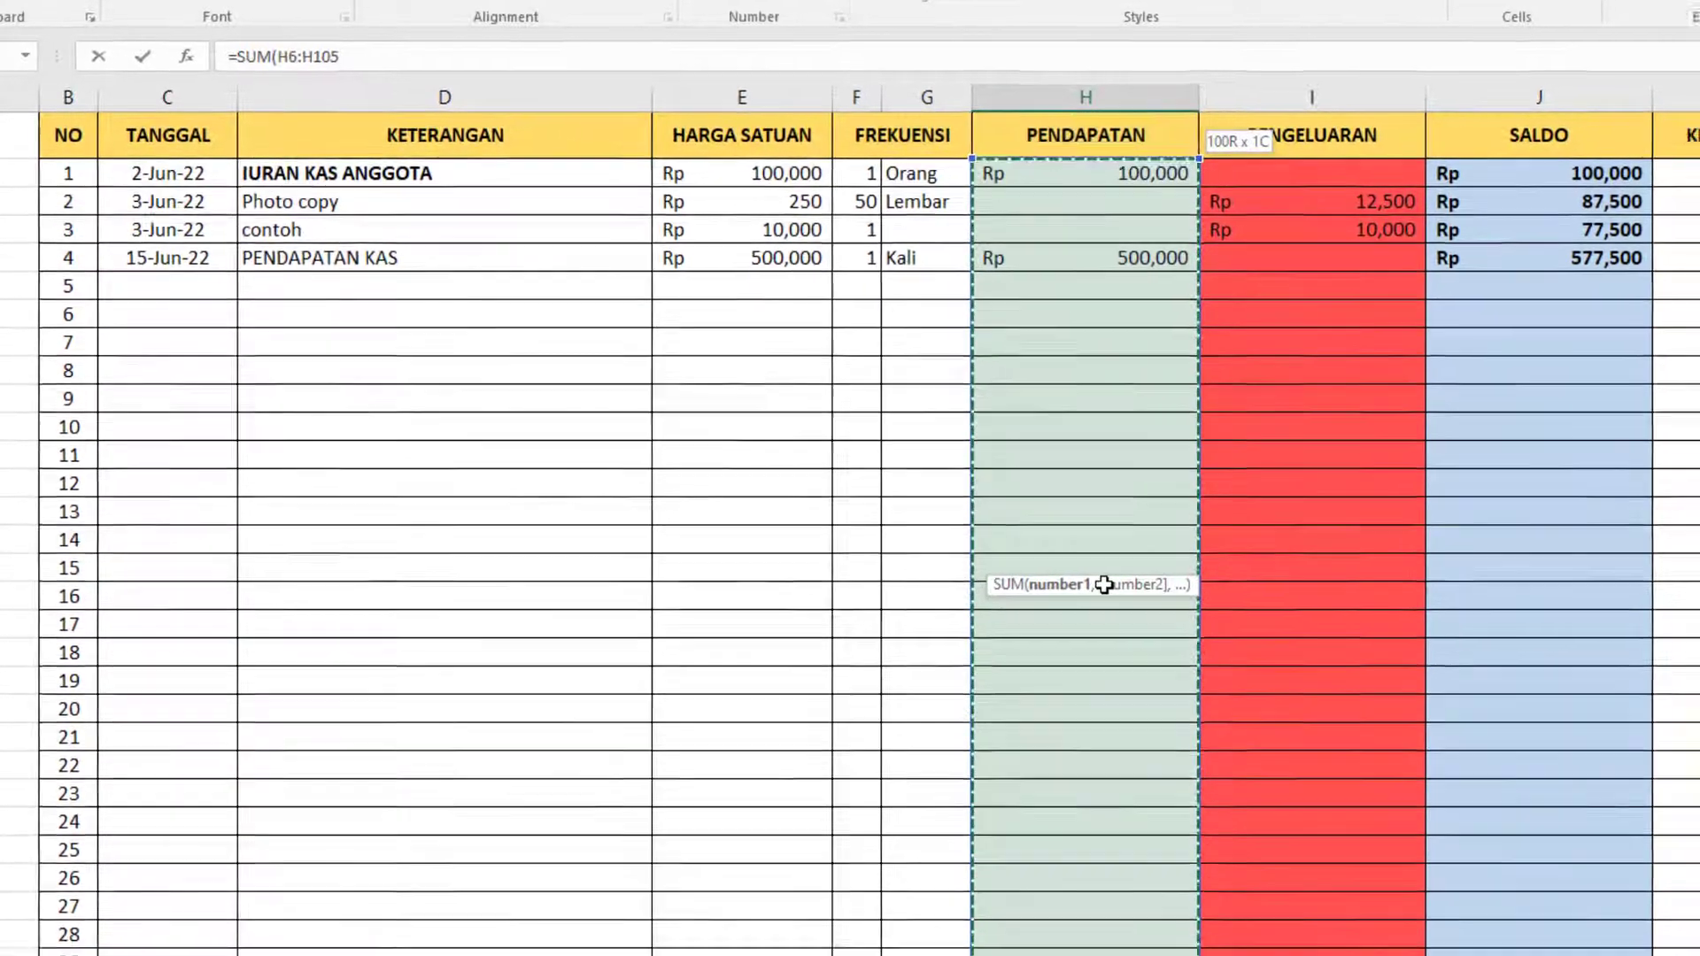
pyautogui.press('Return')
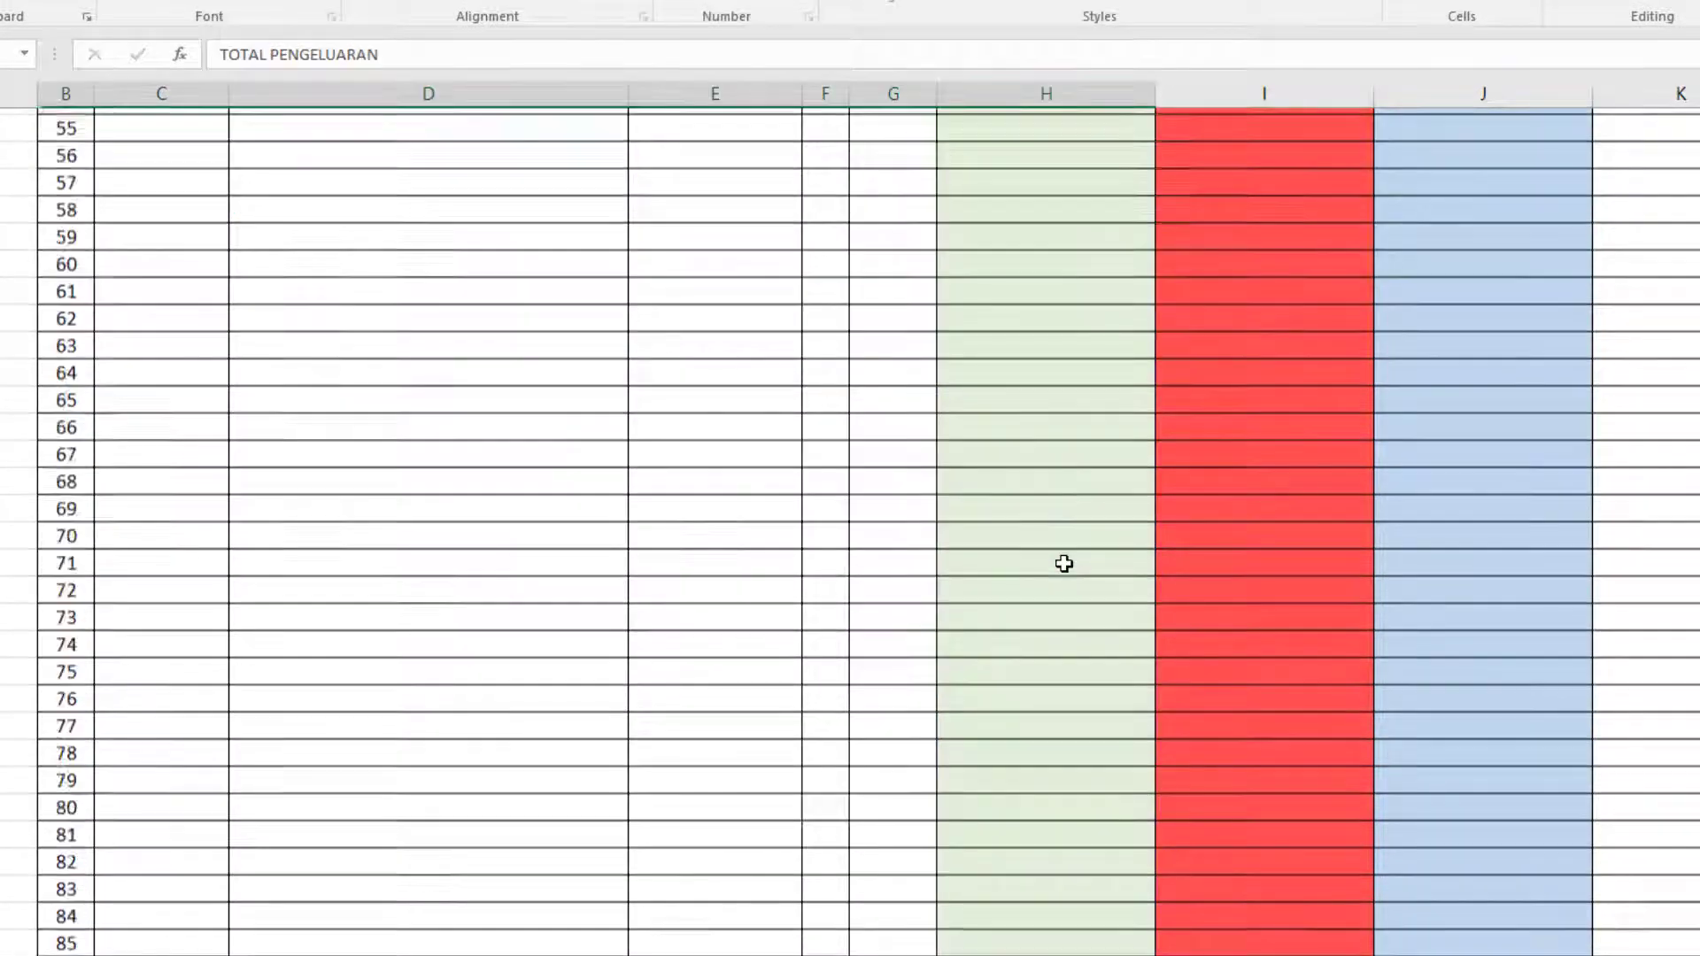
# Total the PENGELUARAN column for entries 1 to 100 with a SUM formula in column I of the TOTAL PENGELUARAN row.
pyautogui.scroll(-5, 1064, 563)
pyautogui.press('Right')
pyautogui.write('=')
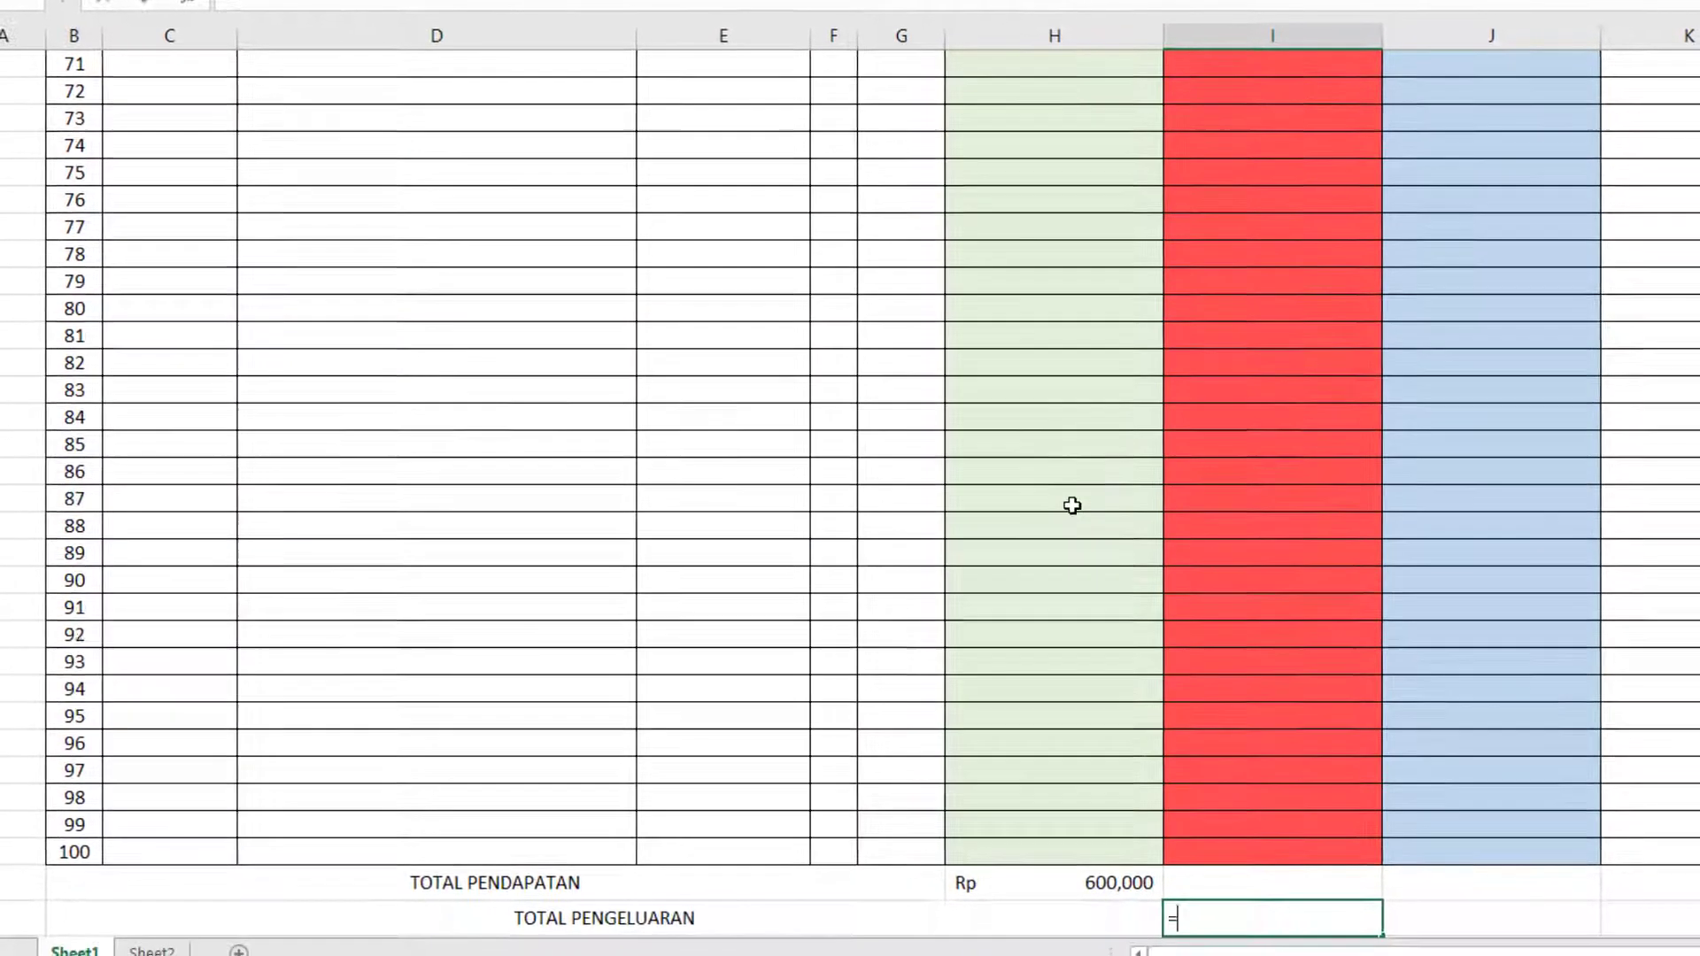
pyautogui.write('SUM')
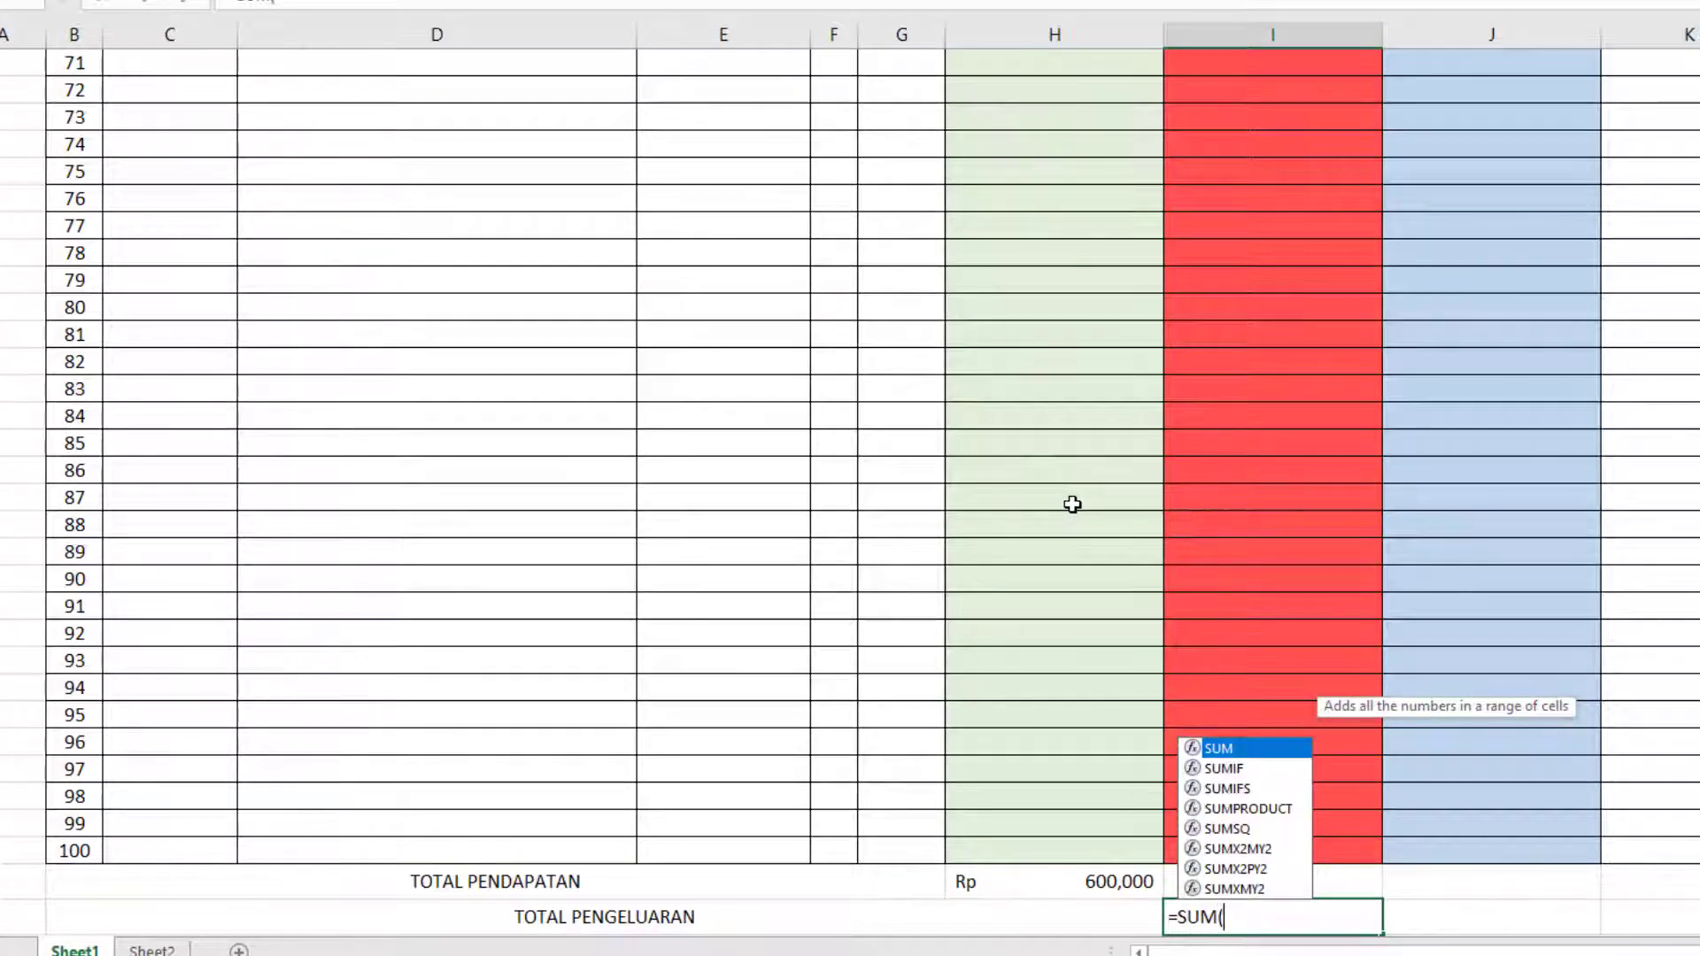
pyautogui.write('(')
pyautogui.press('Up')
pyautogui.hotkey('ctrl', 'shift', 'Up')
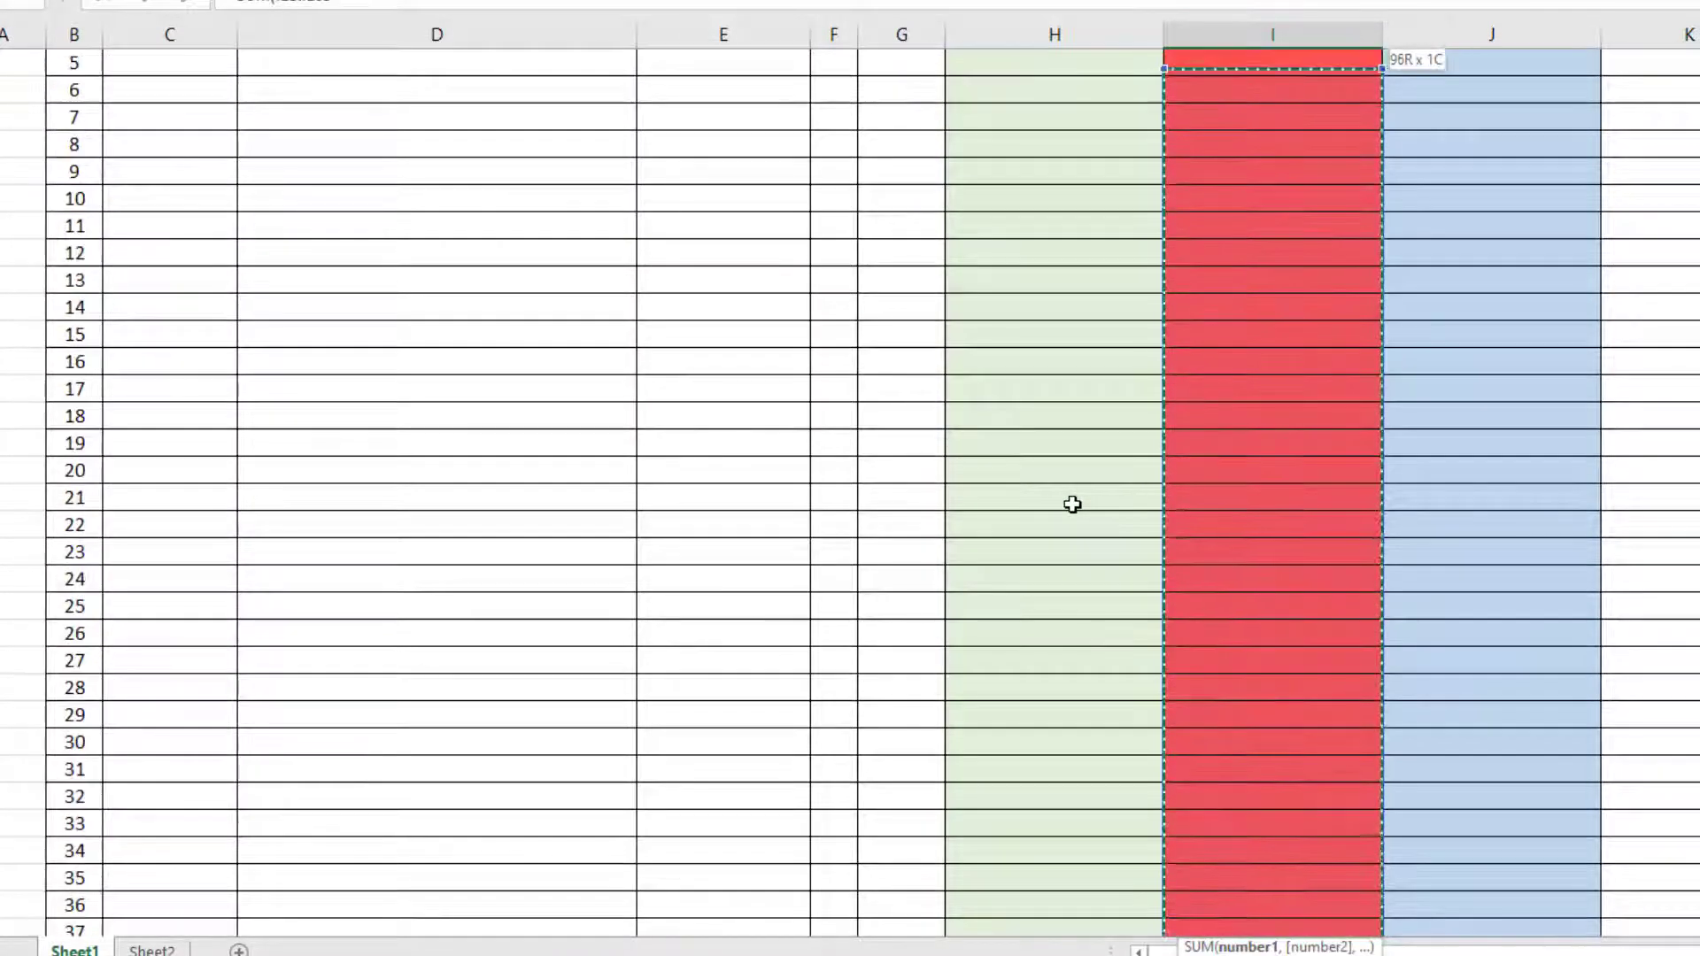
pyautogui.hotkey('ctrl', 'shift', 'Up')
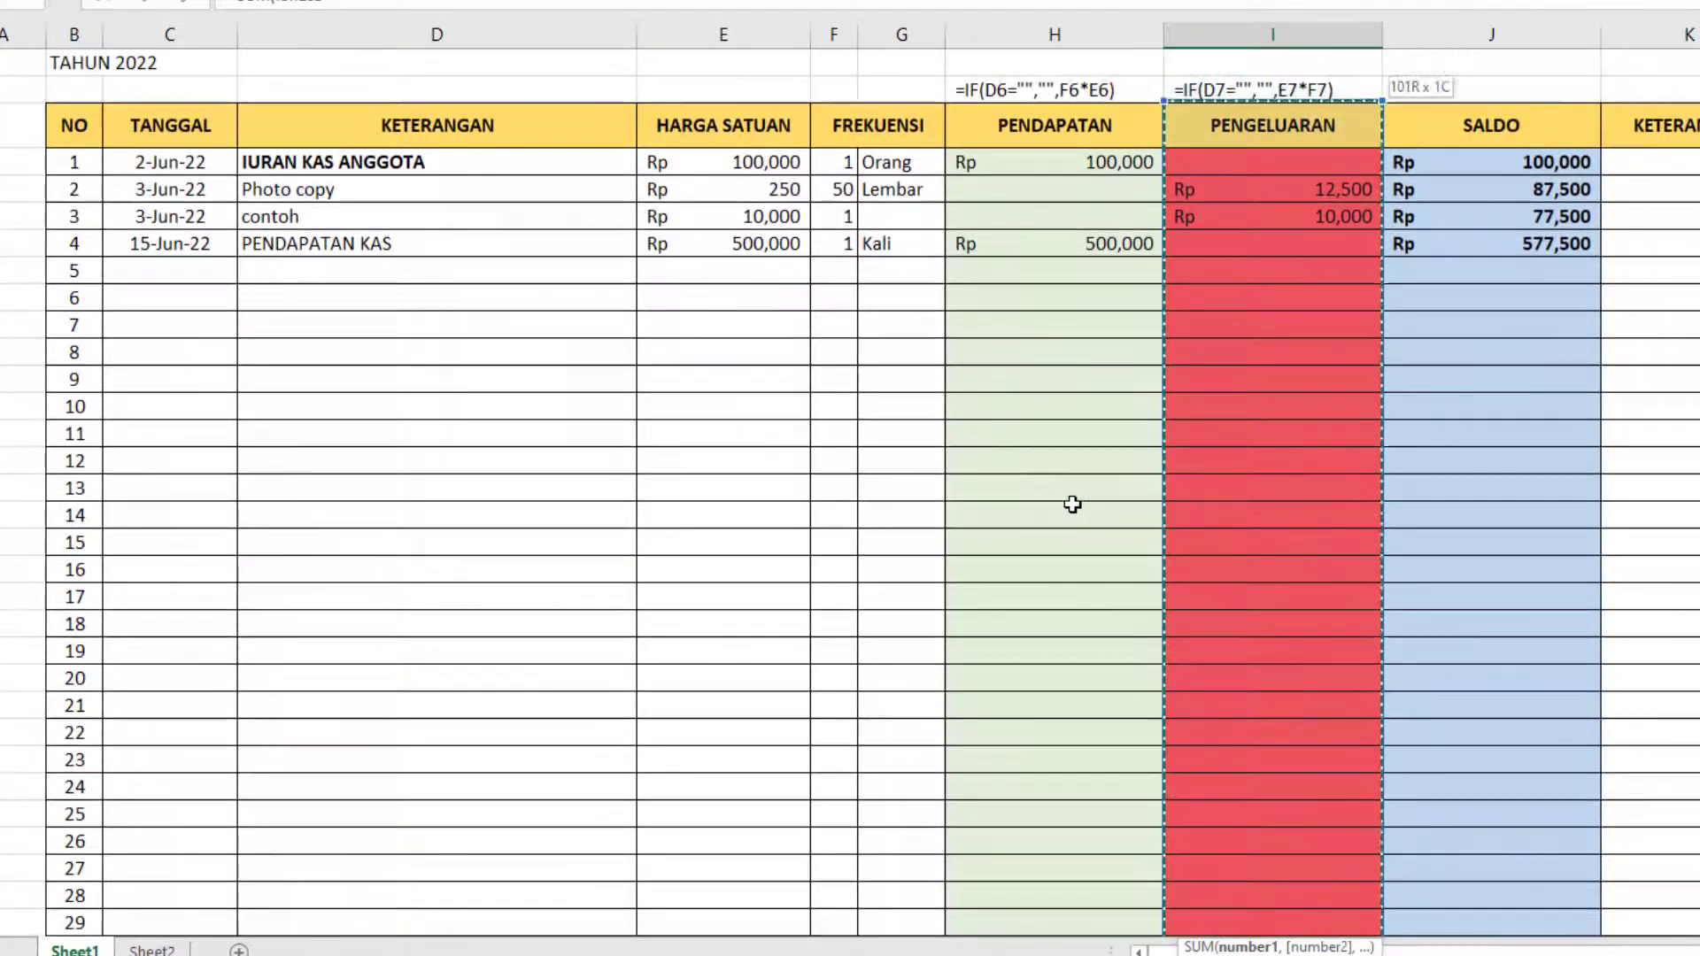
pyautogui.hotkey('shift', 'Down')
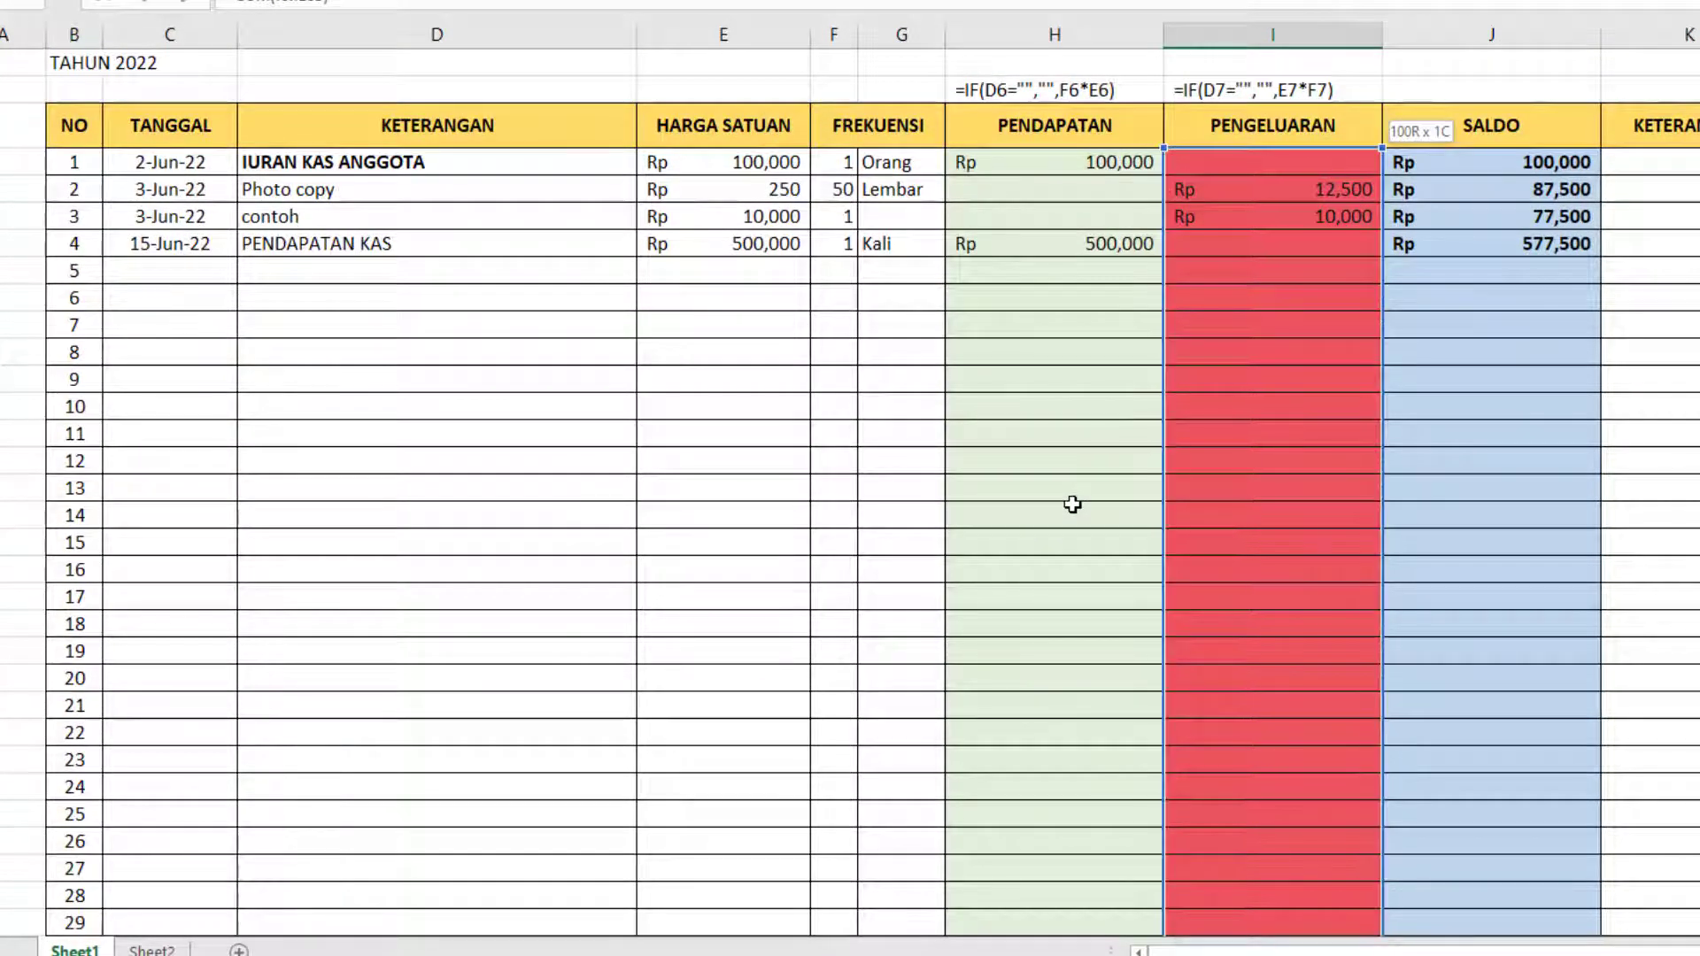
pyautogui.press('Return')
pyautogui.write('\\')
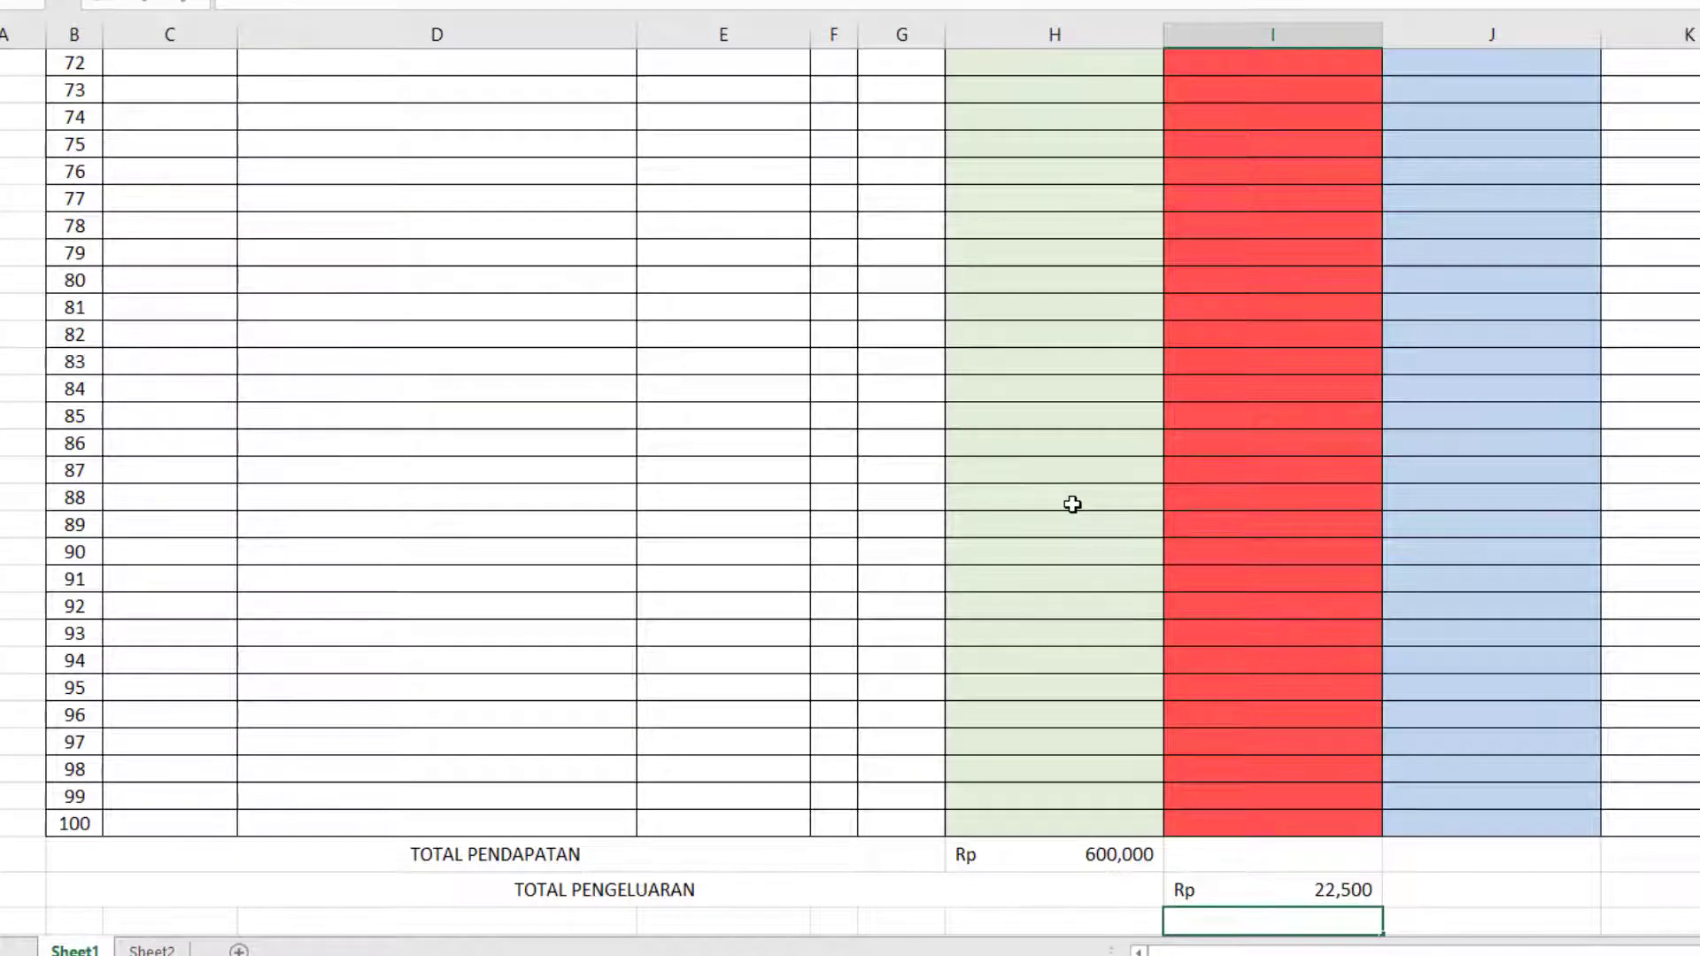
# Add borders to the TOTAL PENDAPATAN and TOTAL PENGELUARAN labels and their two sum cells.
pyautogui.scroll(20, 1356, 177)
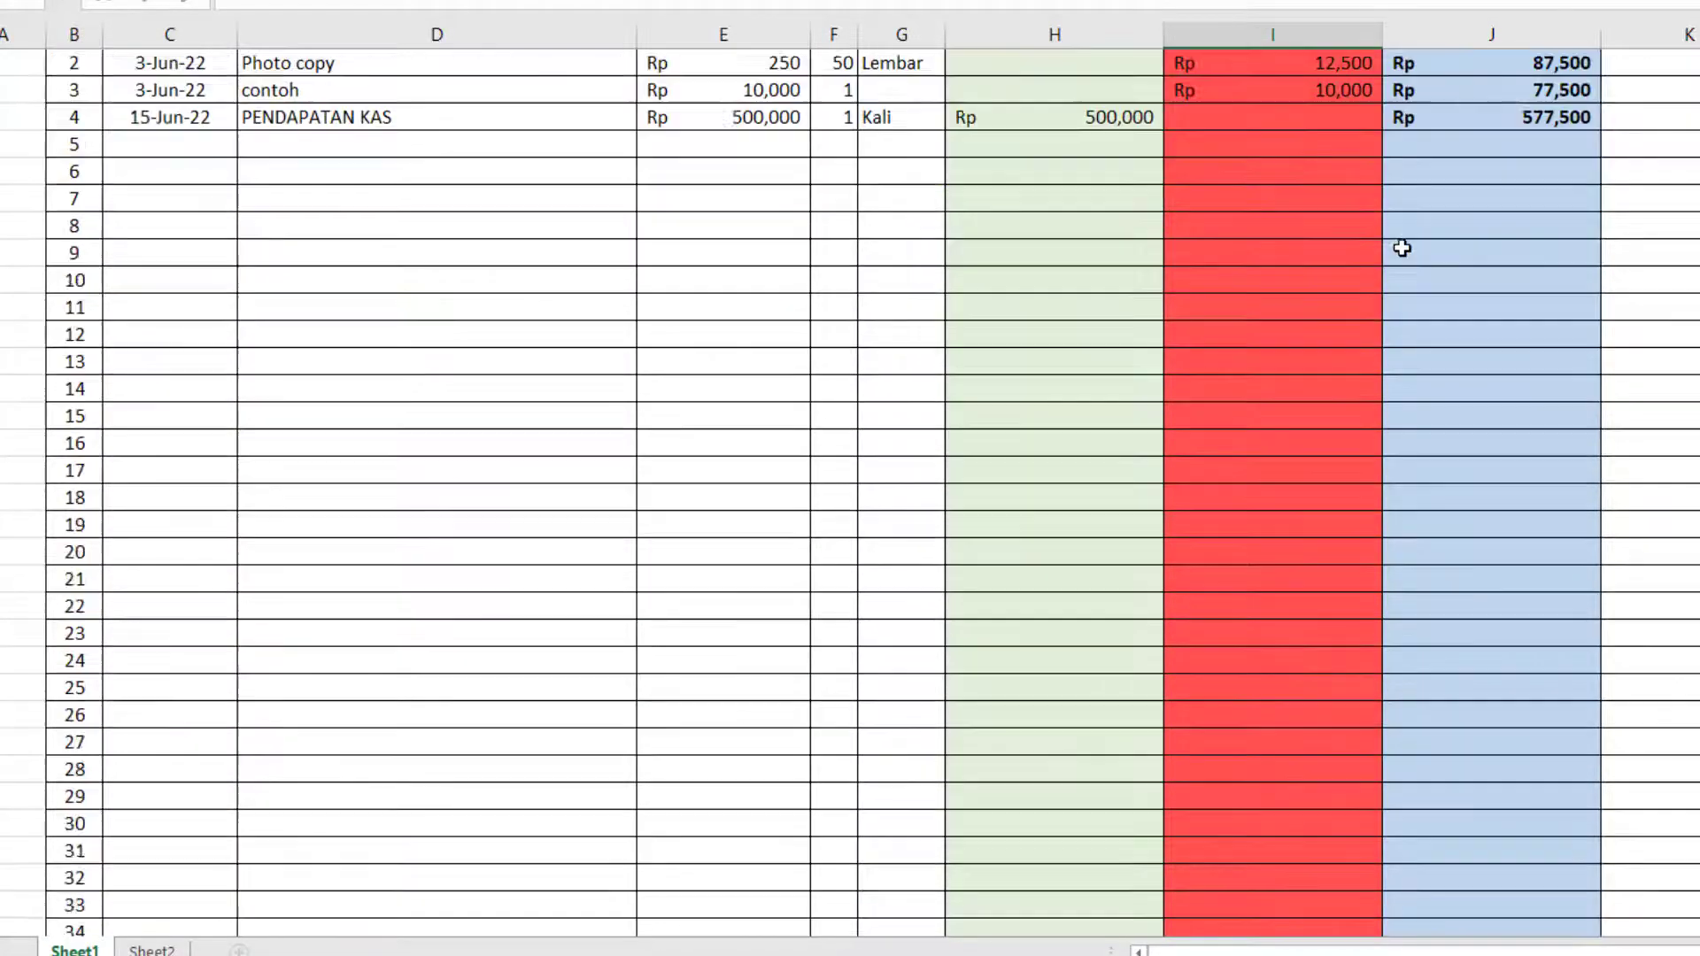
pyautogui.scroll(-20, 1403, 248)
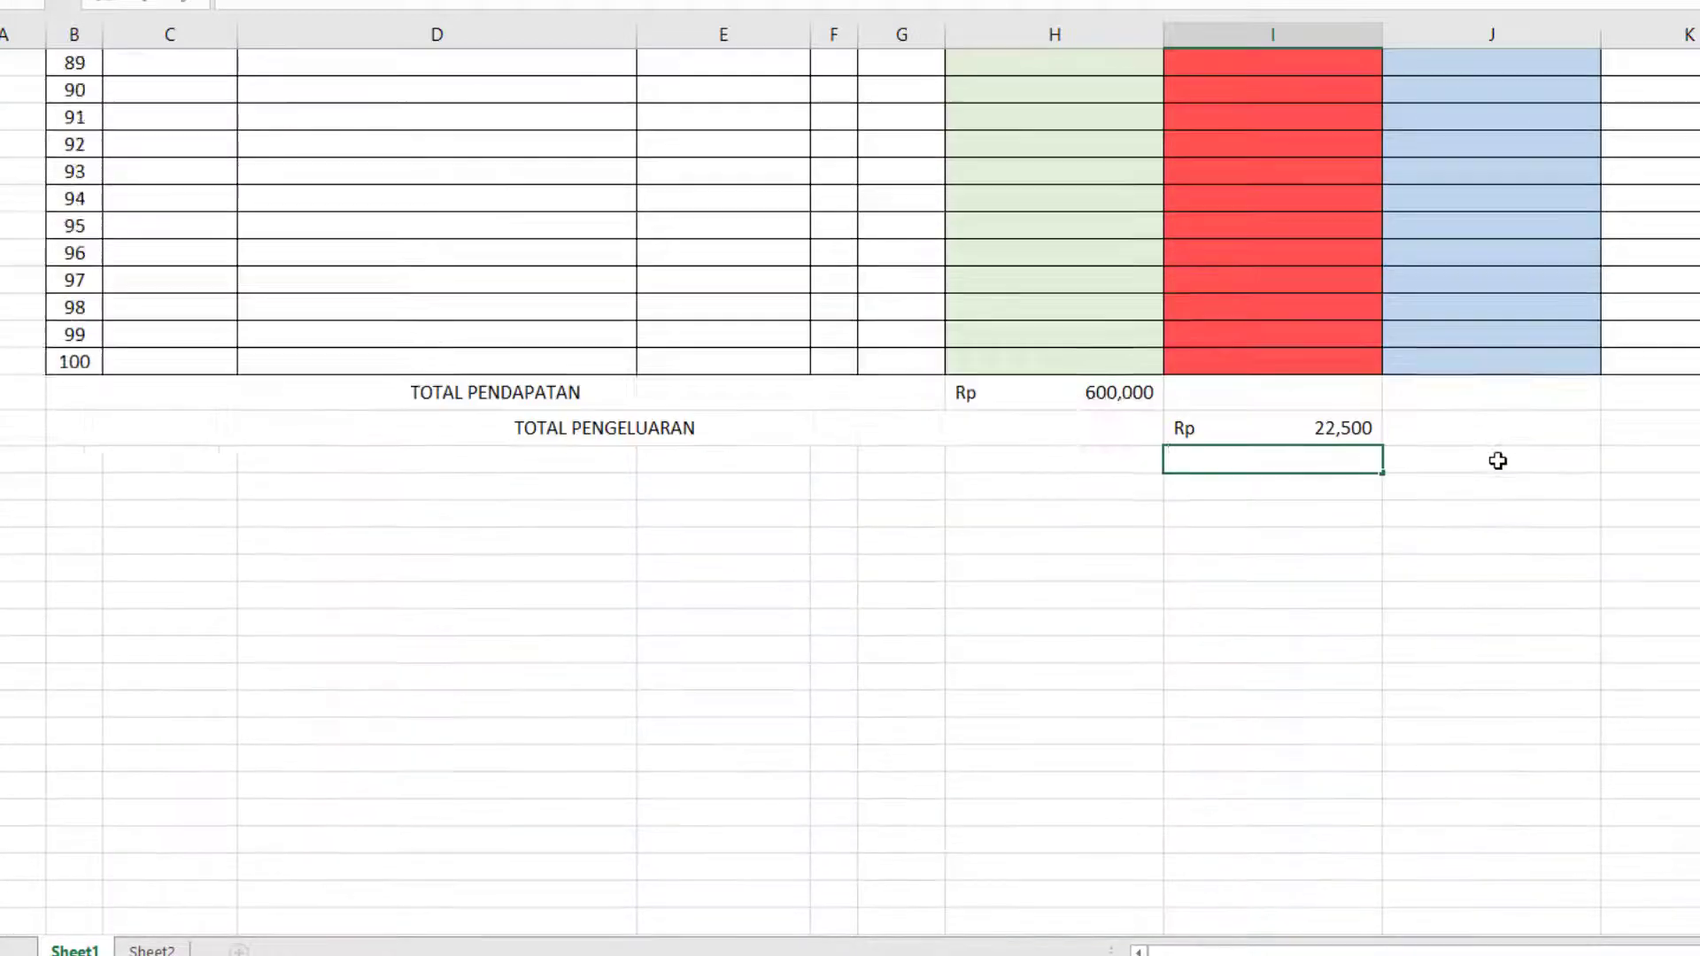
pyautogui.scroll(2, 1498, 462)
pyautogui.click(1506, 497)
pyautogui.click(229, 557)
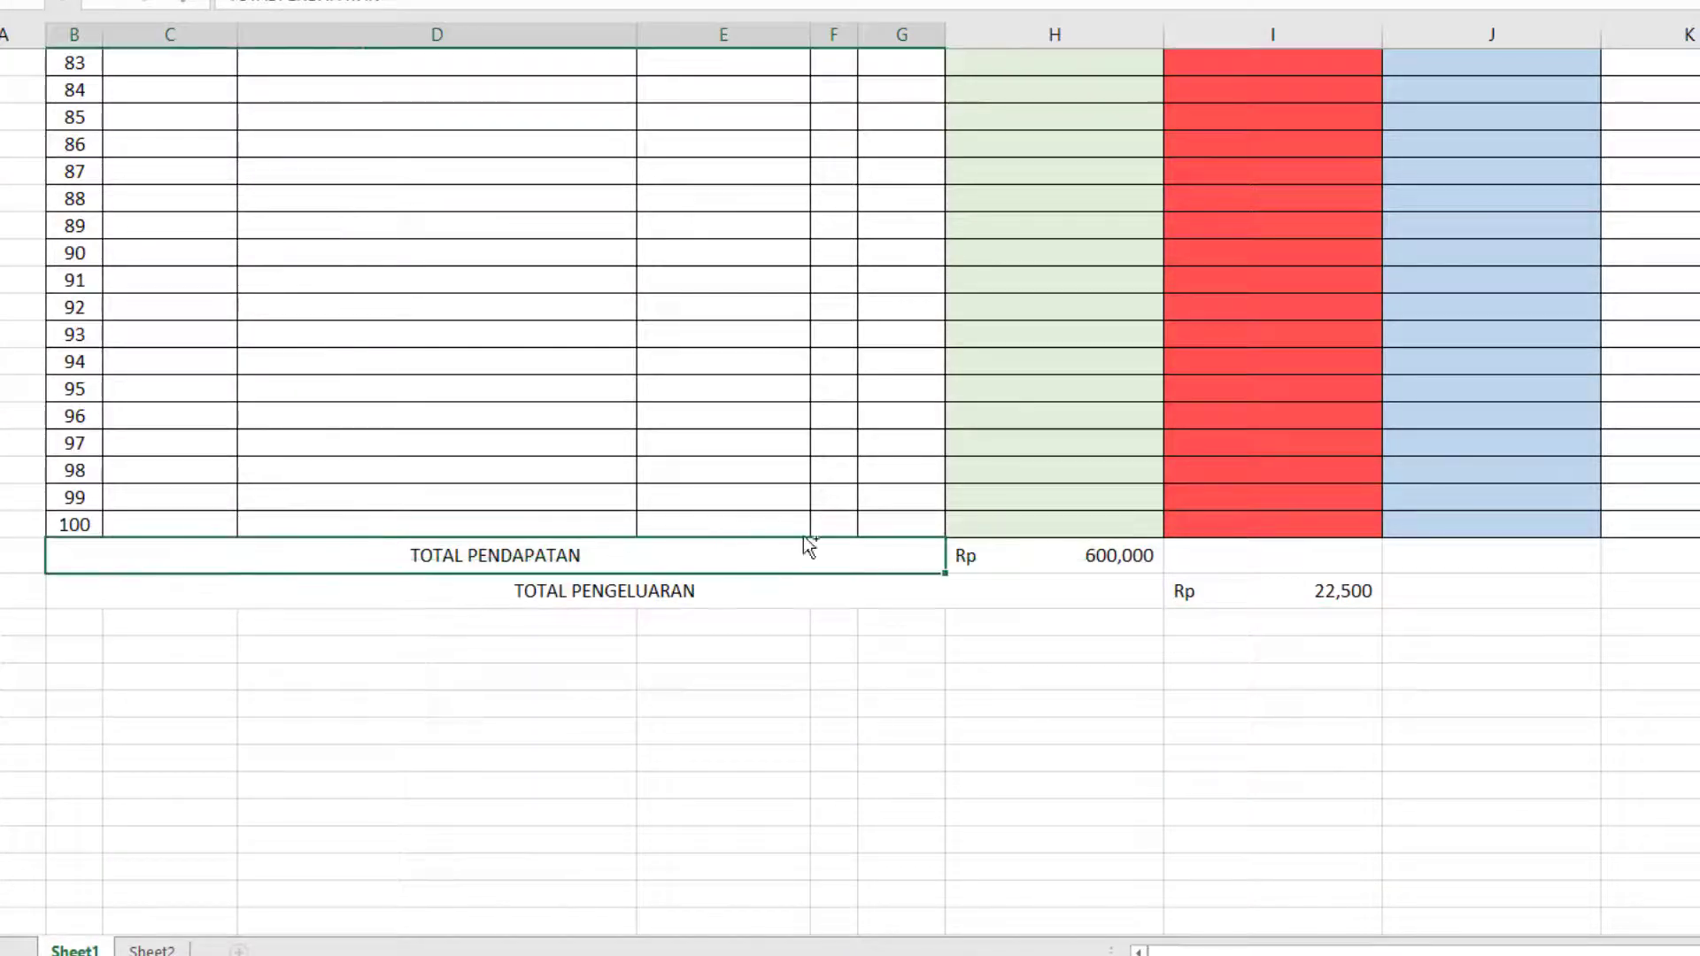
pyautogui.keyDown('ctrl'); pyautogui.click(982, 557); pyautogui.keyUp('ctrl')
pyautogui.keyDown('ctrl'); pyautogui.click(967, 591); pyautogui.keyUp('ctrl')
pyautogui.keyDown('ctrl'); pyautogui.click(1257, 595); pyautogui.keyUp('ctrl')
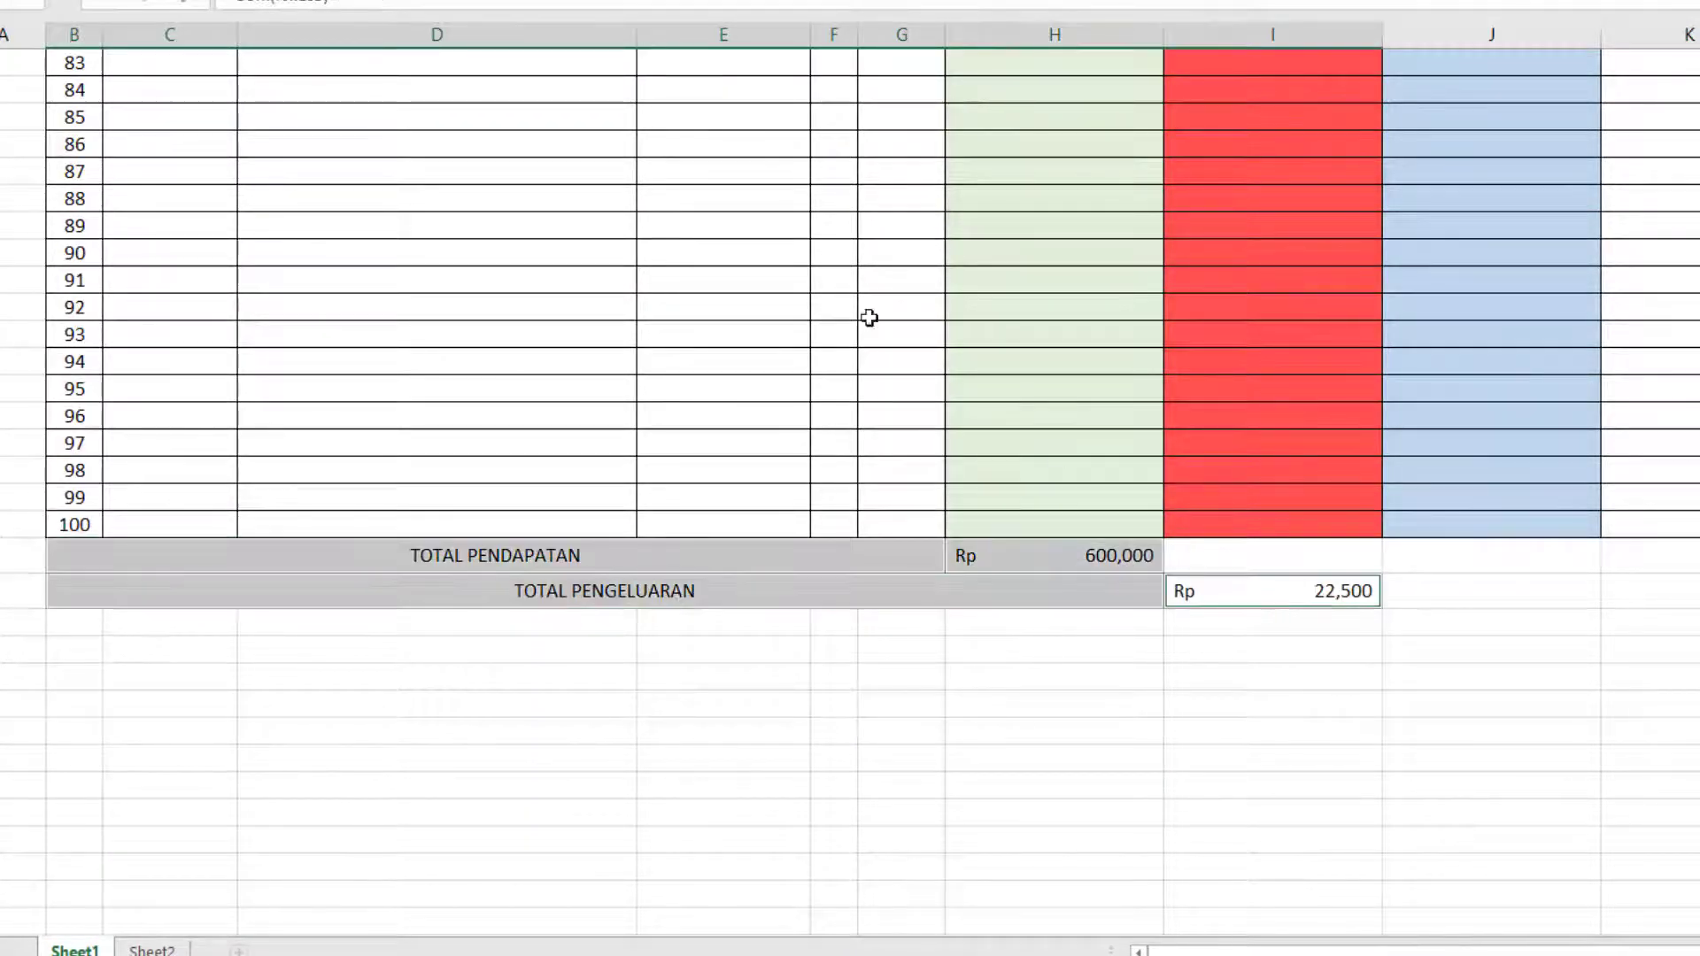
pyautogui.click(1470, 592)
# Merge and center the cells from column B to I in the row below TOTAL PENGELUARAN.
pyautogui.scroll(1, 1466, 592)
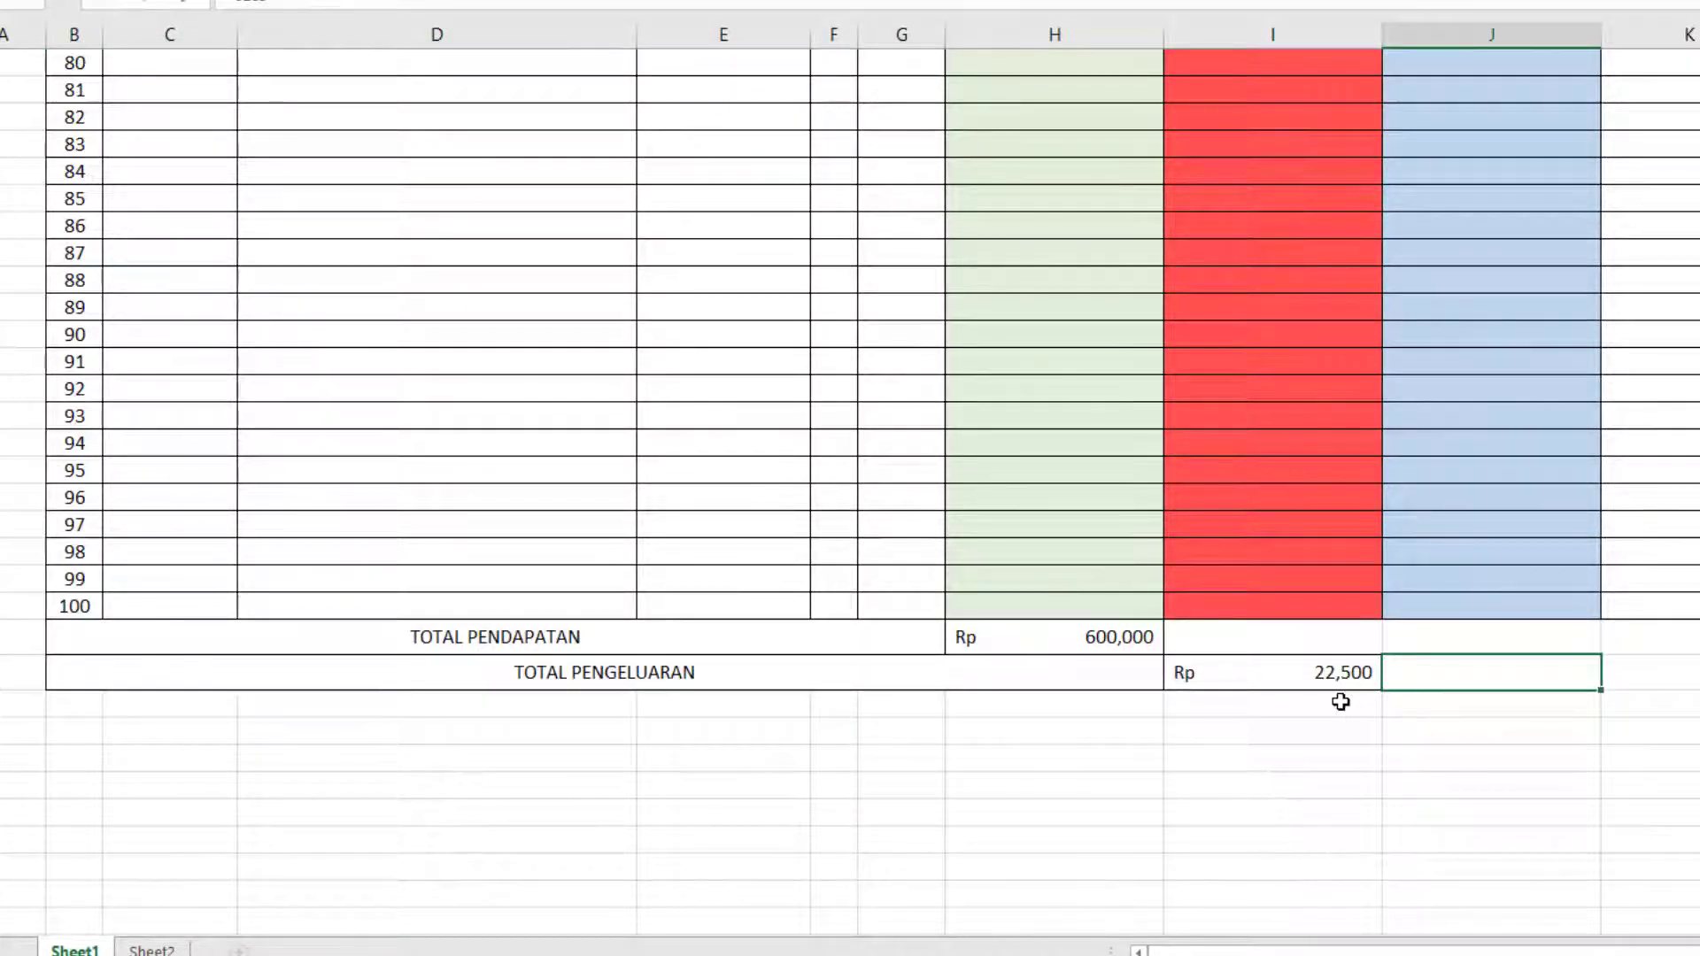
pyautogui.click(1469, 706)
pyautogui.click(1342, 701)
pyautogui.moveTo(1043, 712); pyautogui.dragTo(94, 694)
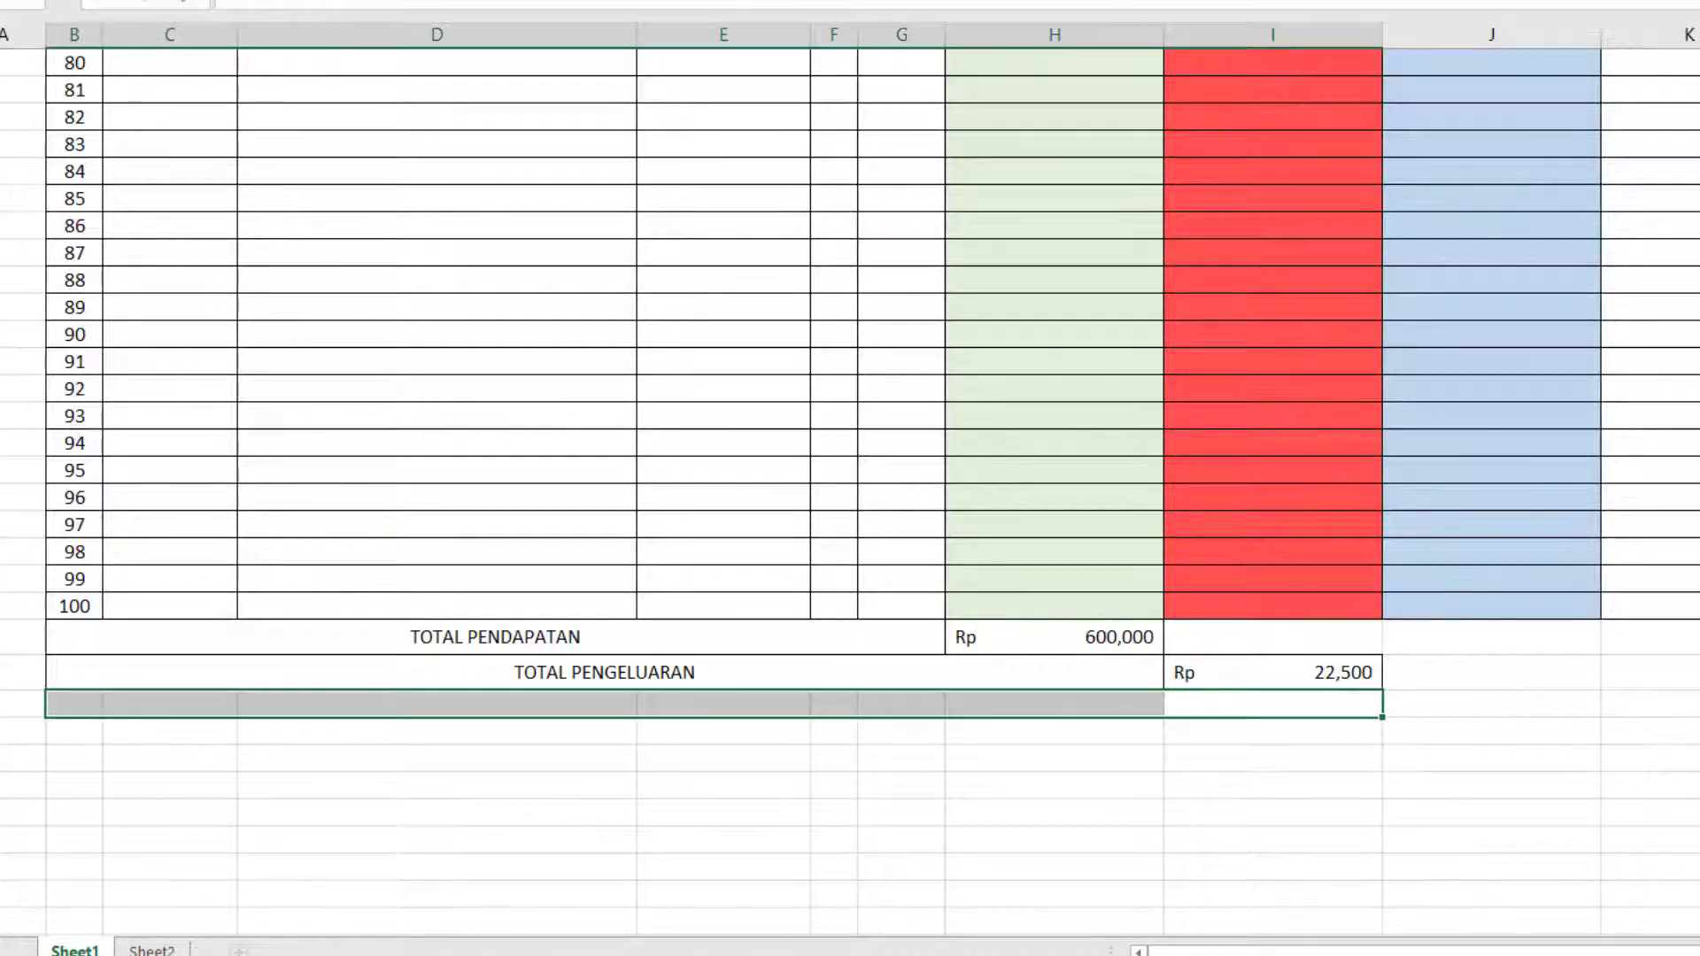
pyautogui.click(554, 1)
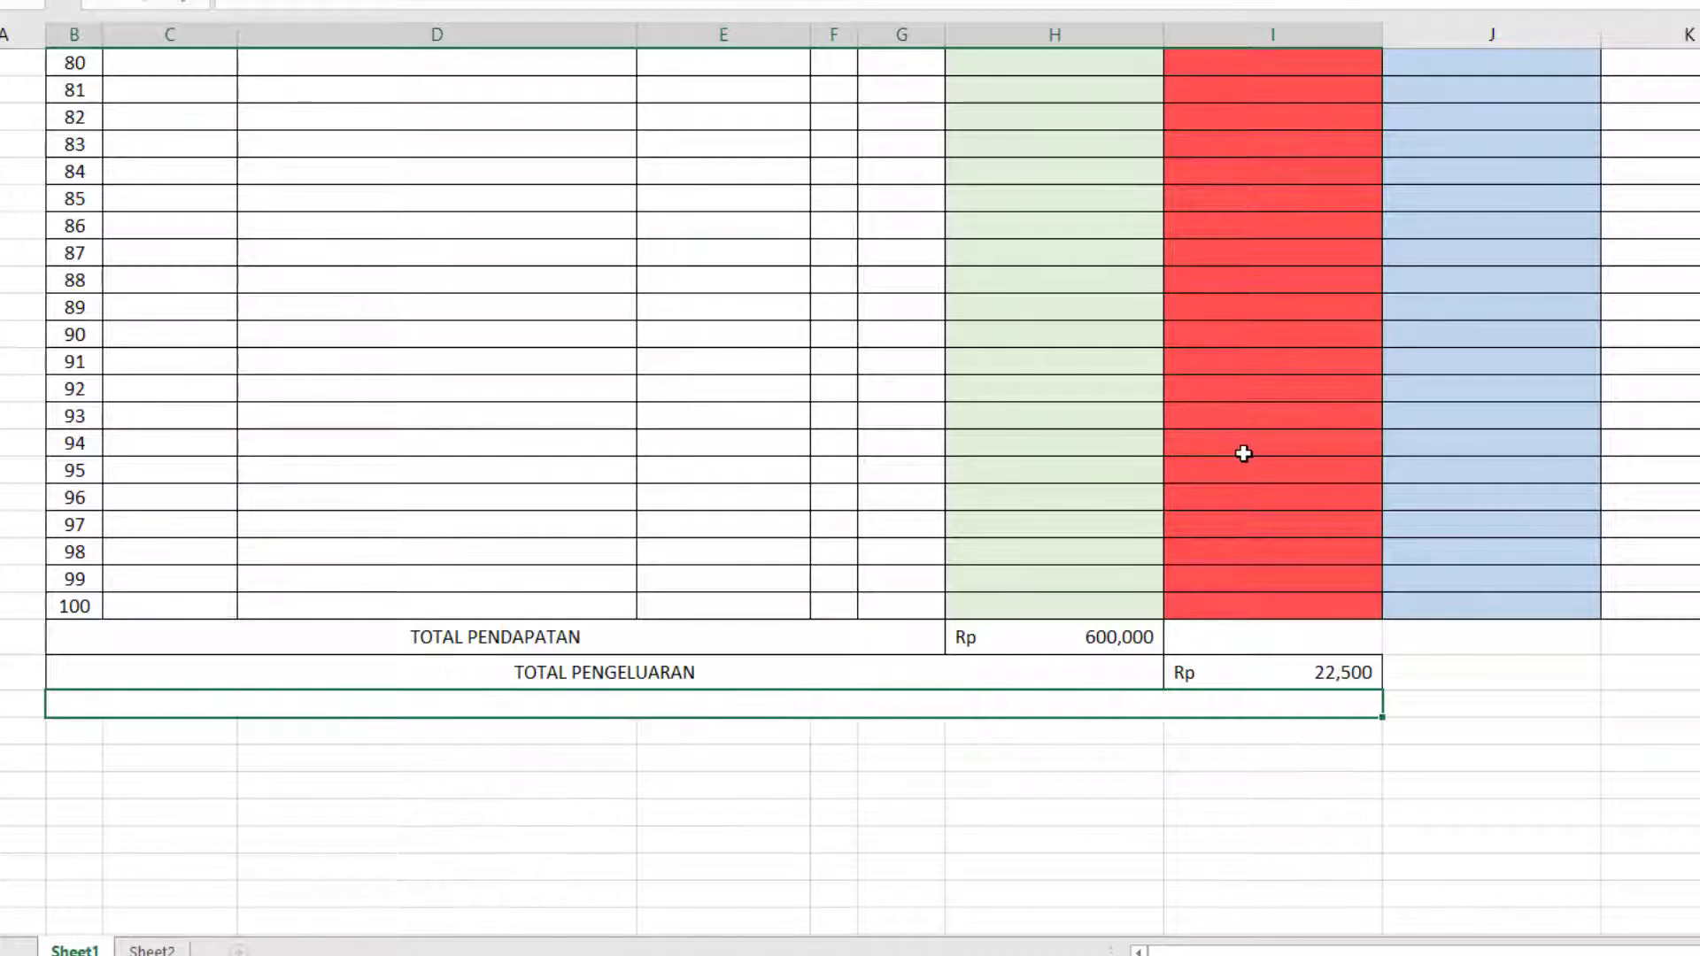
# Label the merged row below TOTAL PENGELUARAN as SALDO AKHIR.
pyautogui.write('SALDO AK')
pyautogui.press('BackSpace')
pyautogui.press('BackSpace')
pyautogui.write('AK')
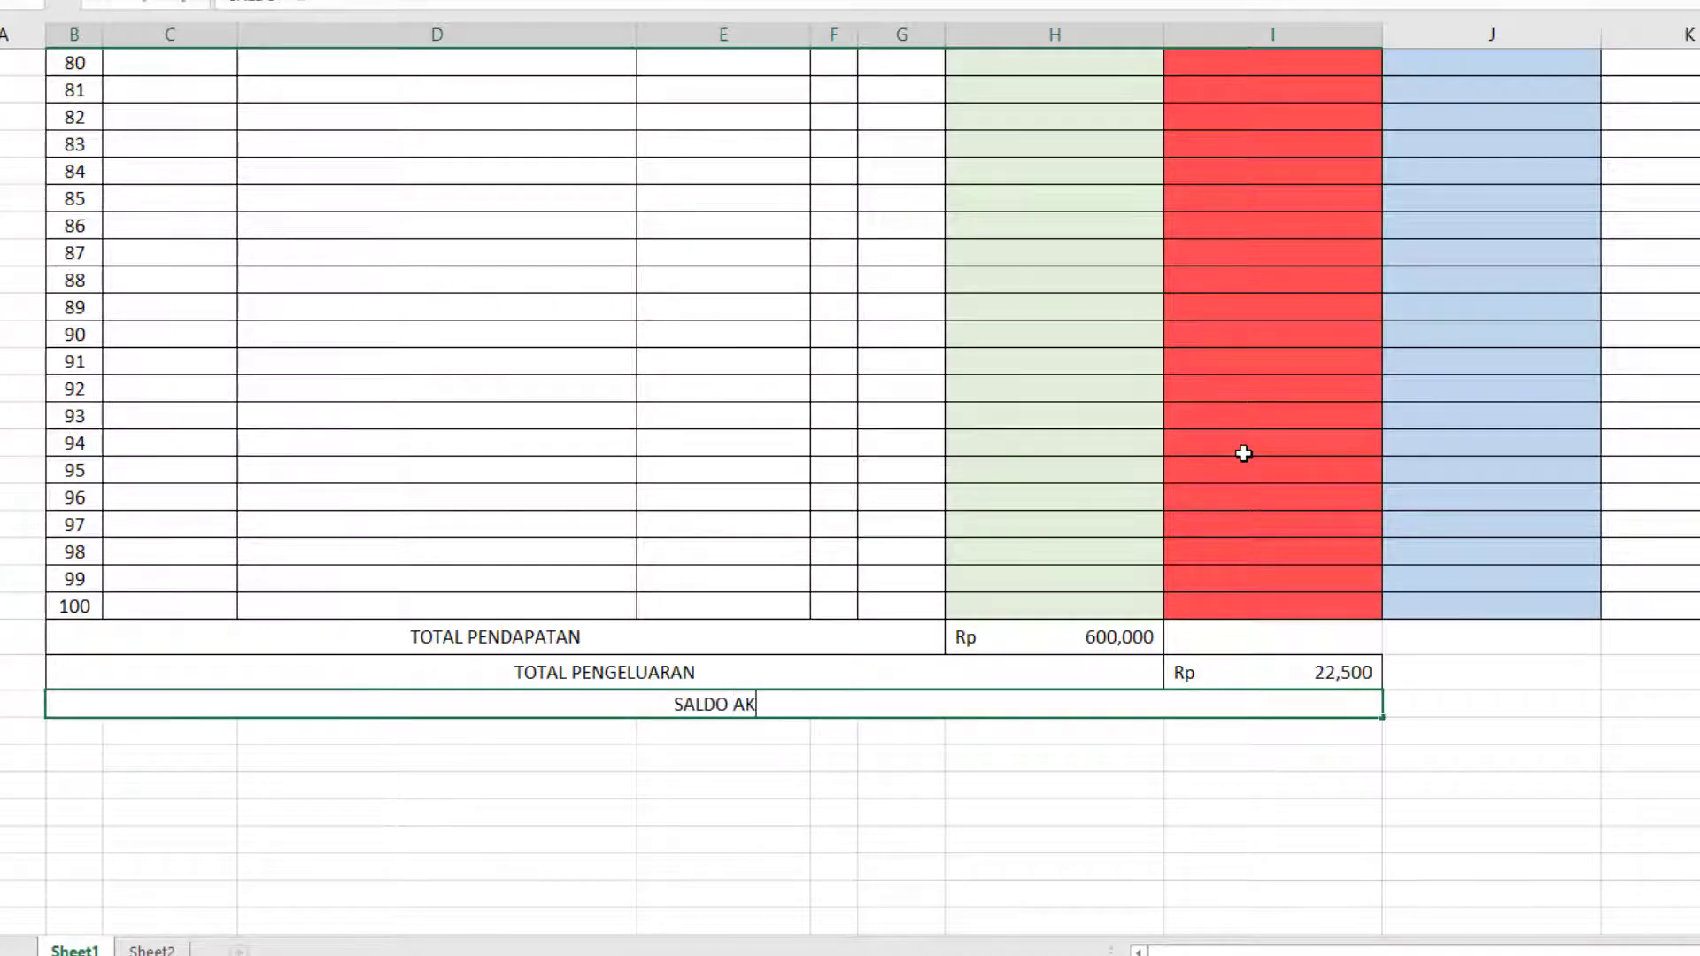
pyautogui.write('HIR')
pyautogui.press('Tab')
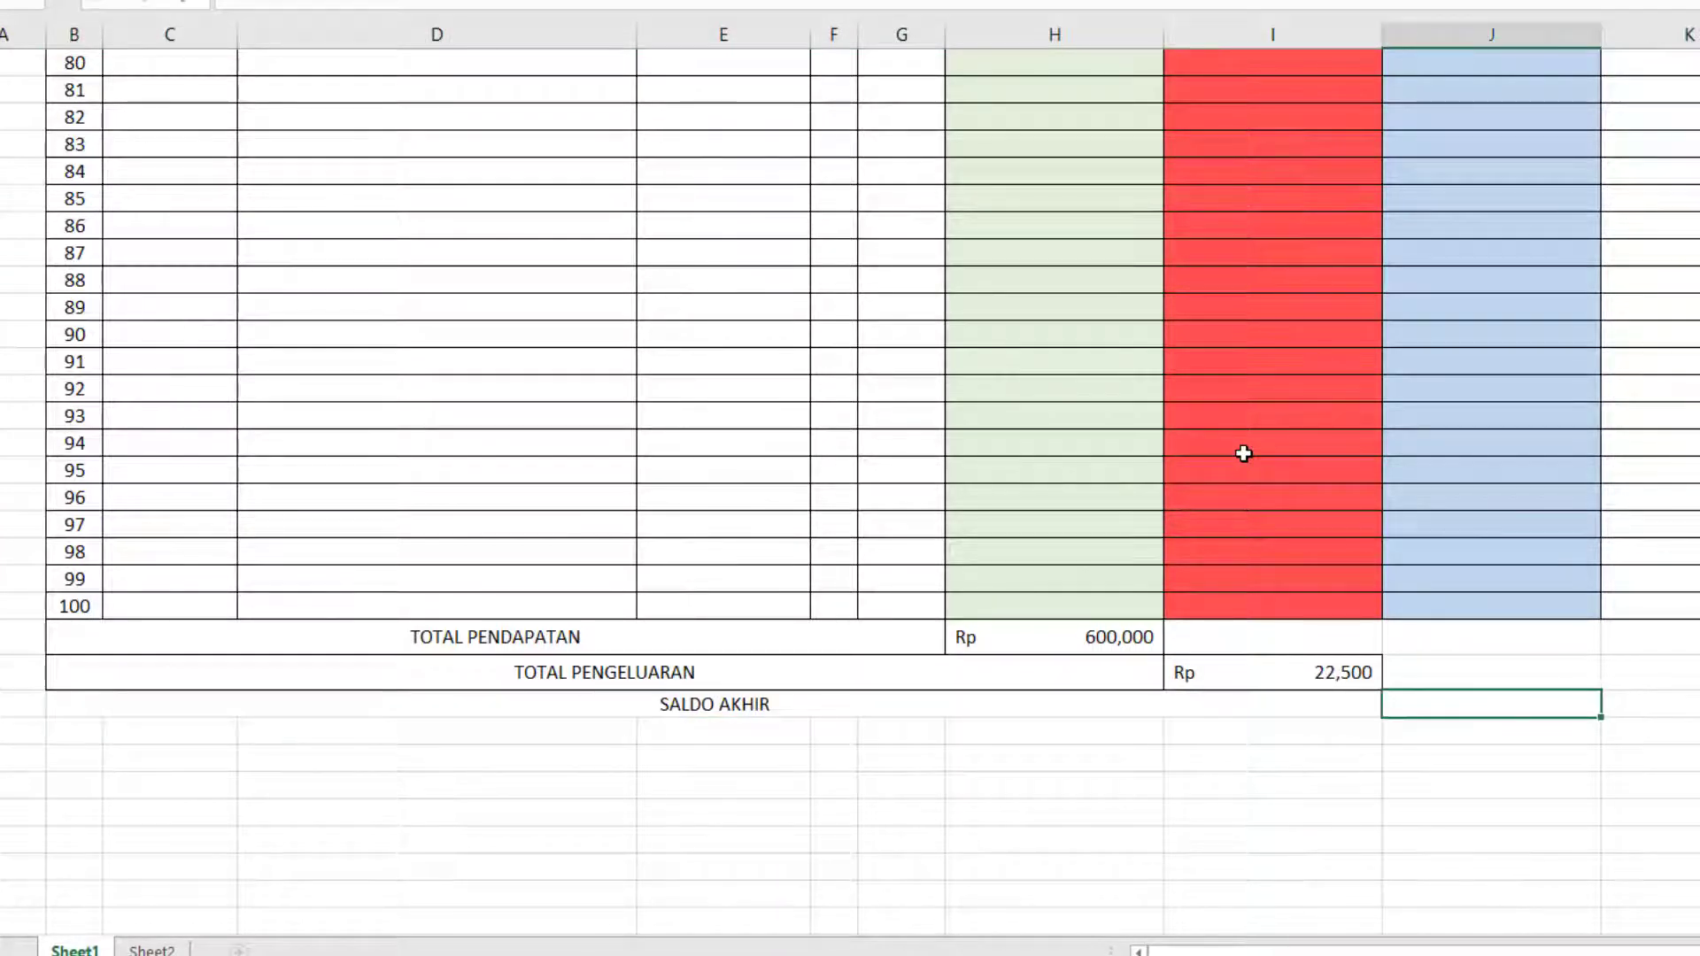
# Calculate the final balance in the SALDO column of the SALDO AKHIR row with the formula =H106-I107.
pyautogui.write('=')
pyautogui.press('Left')
pyautogui.press('Up')
pyautogui.press('Left')
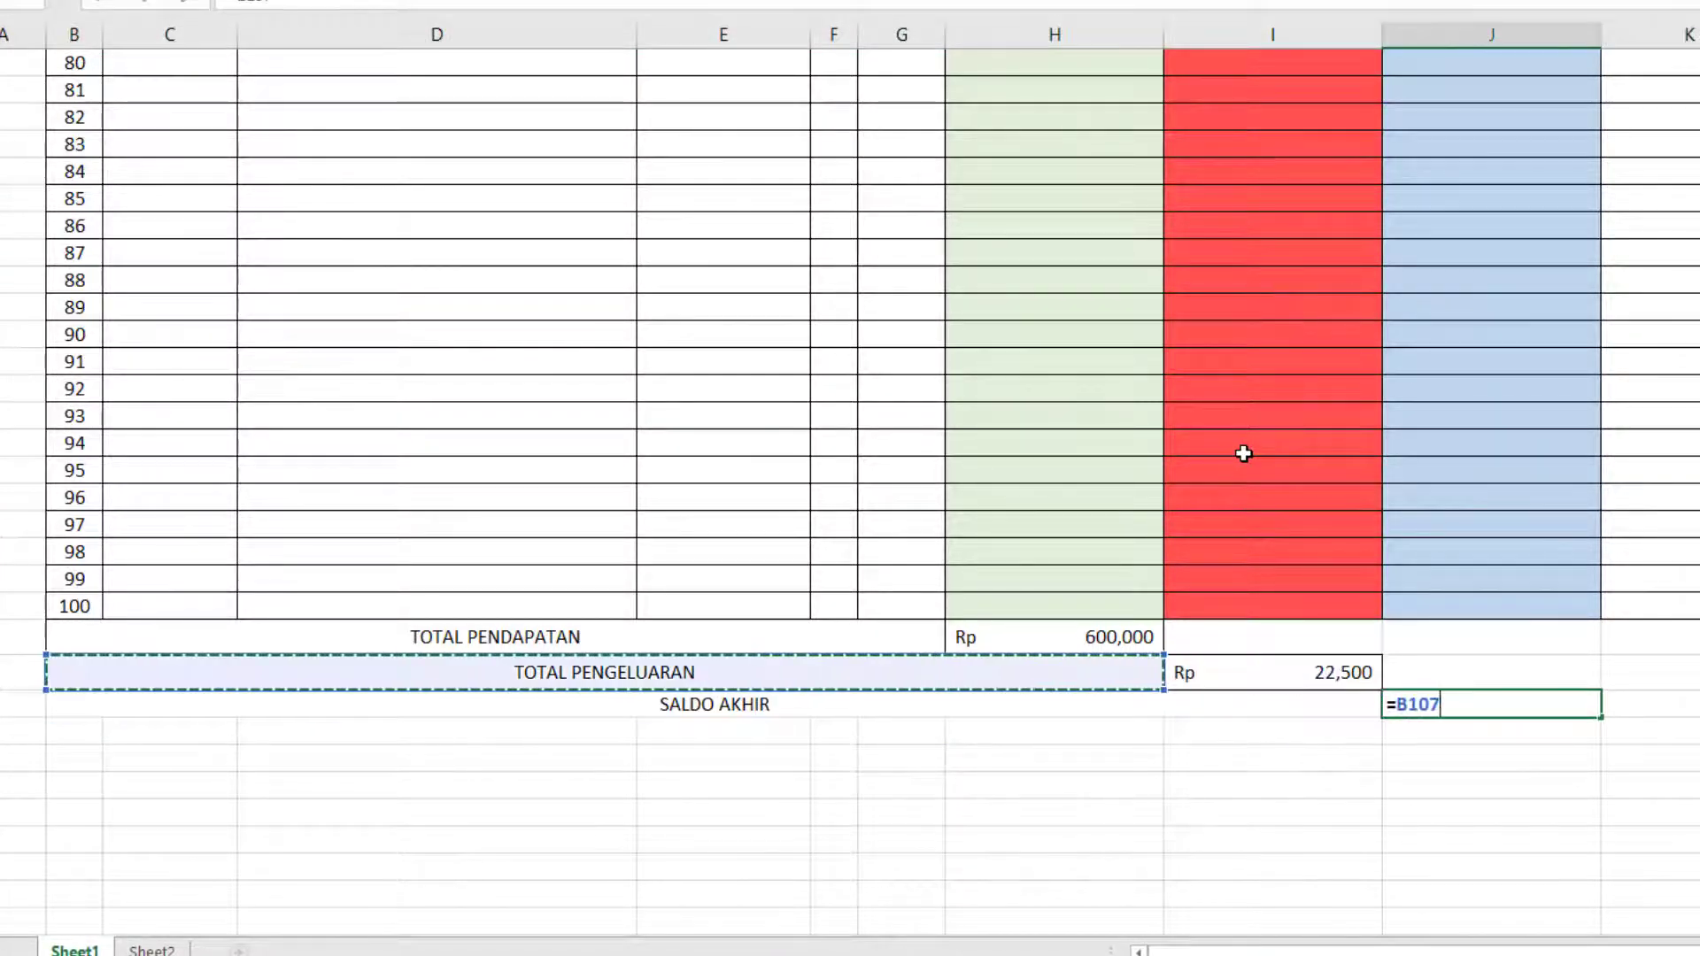
pyautogui.press('Up')
pyautogui.write('-')
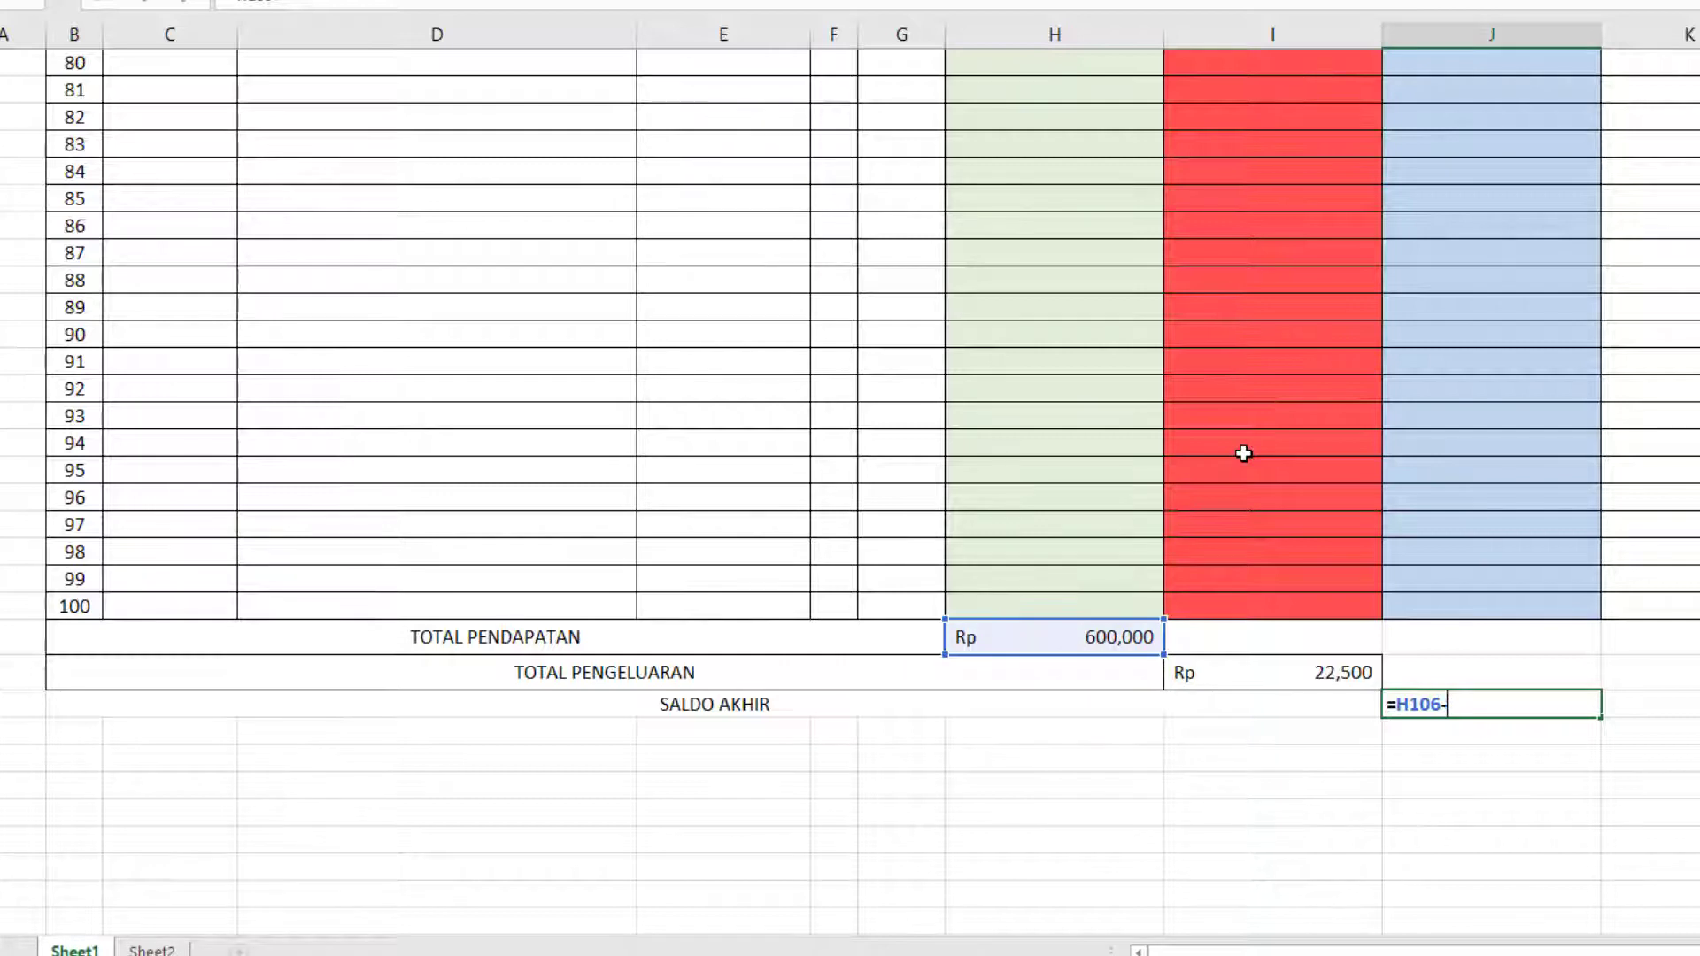
pyautogui.press('Left')
pyautogui.press('Up')
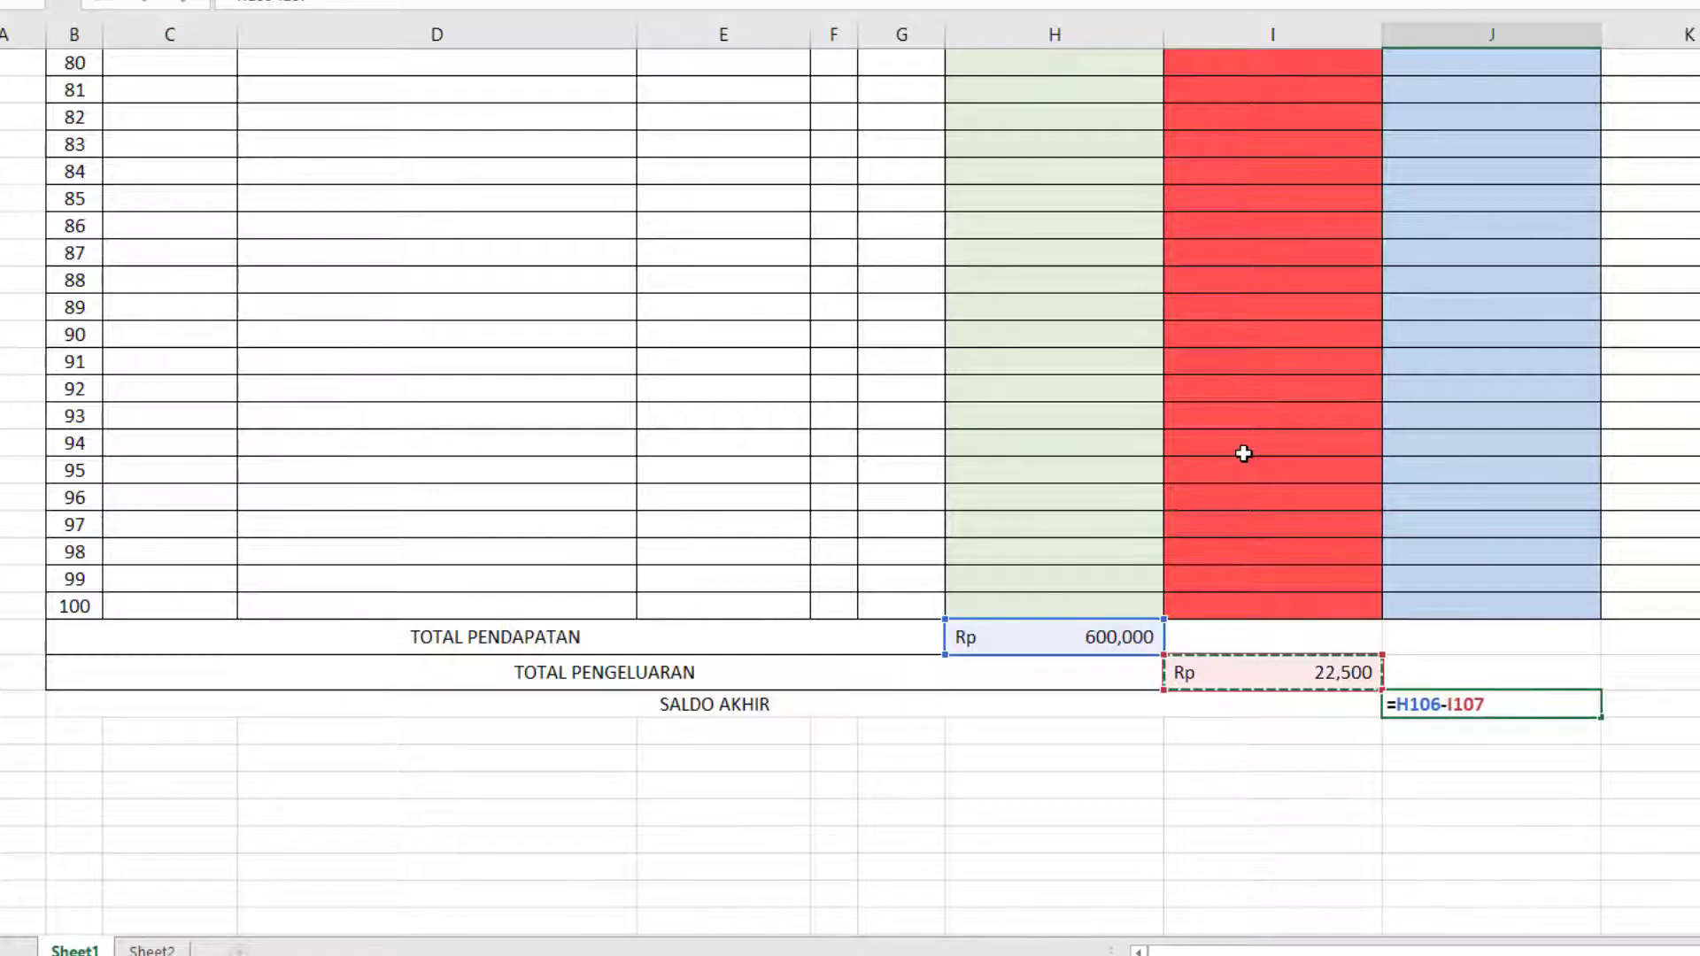
pyautogui.press('Return')
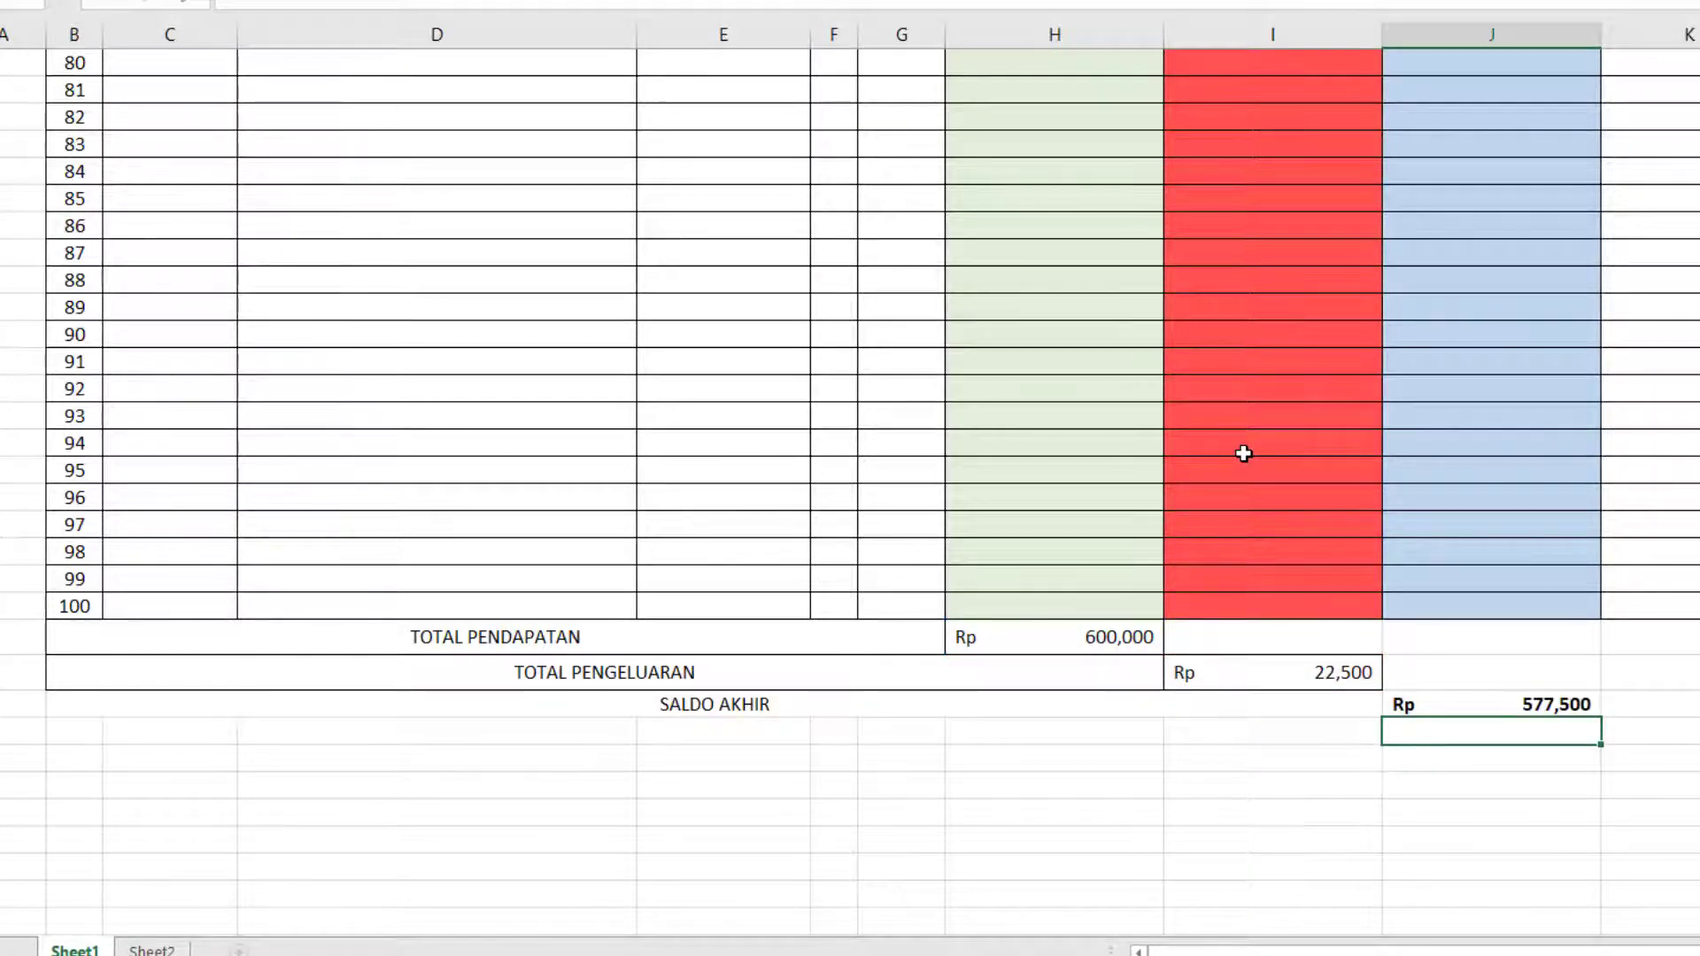
pyautogui.scroll(20, 1244, 454)
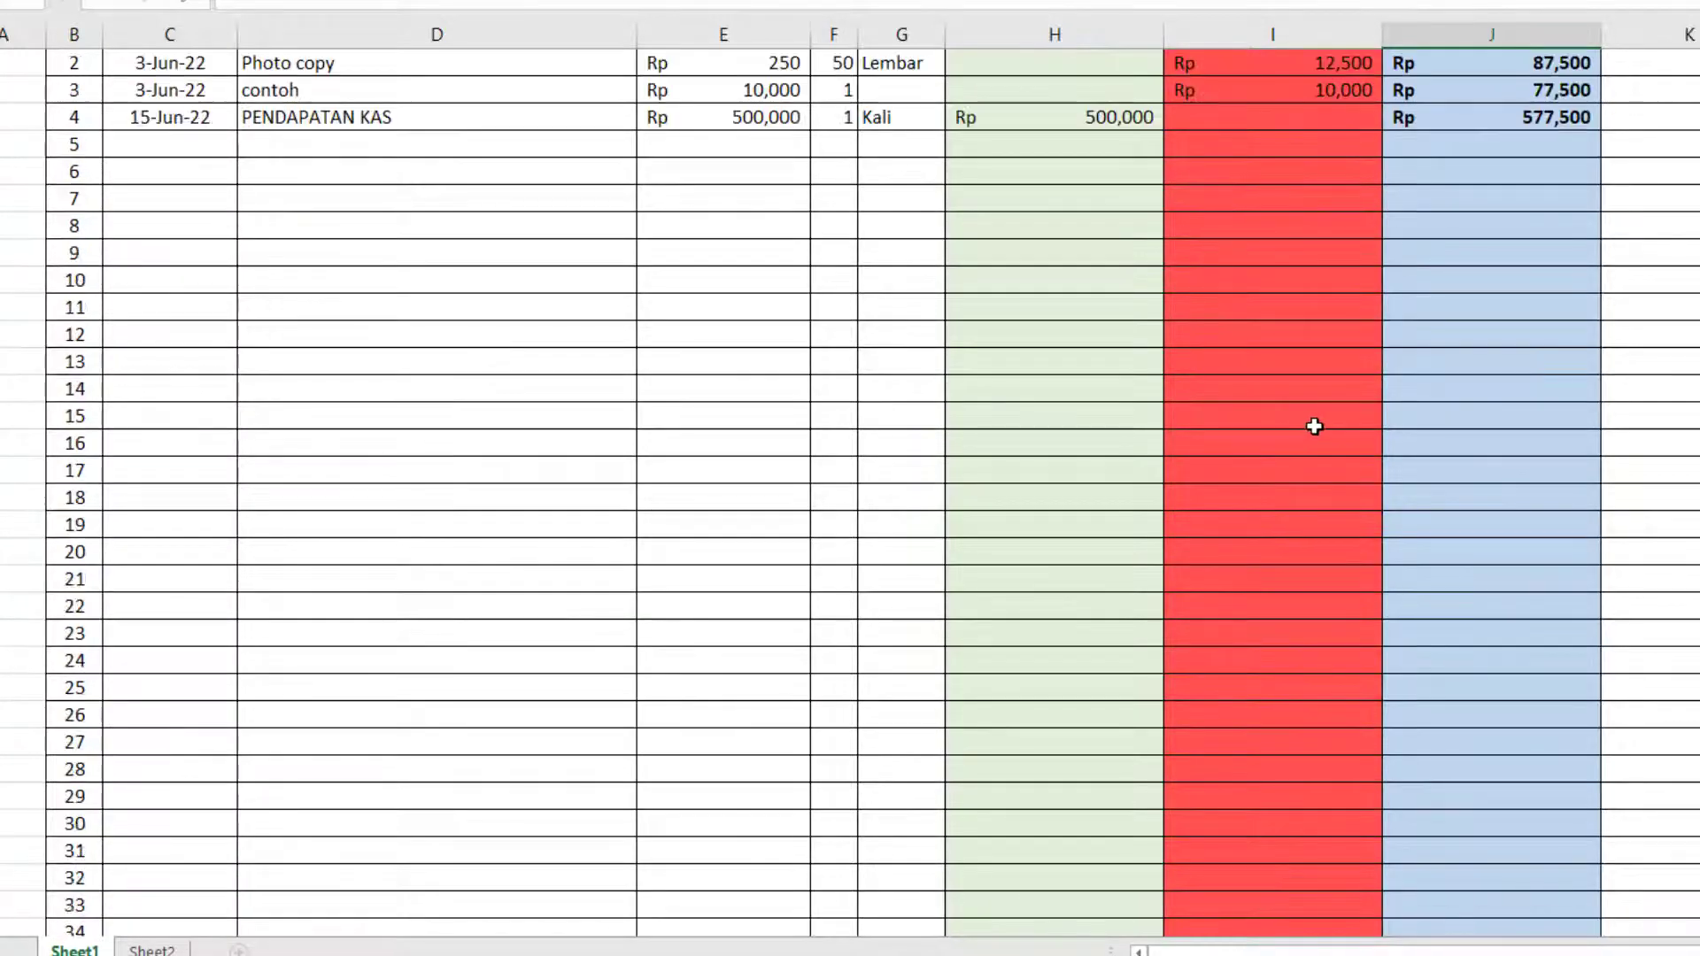
pyautogui.scroll(2, 1314, 427)
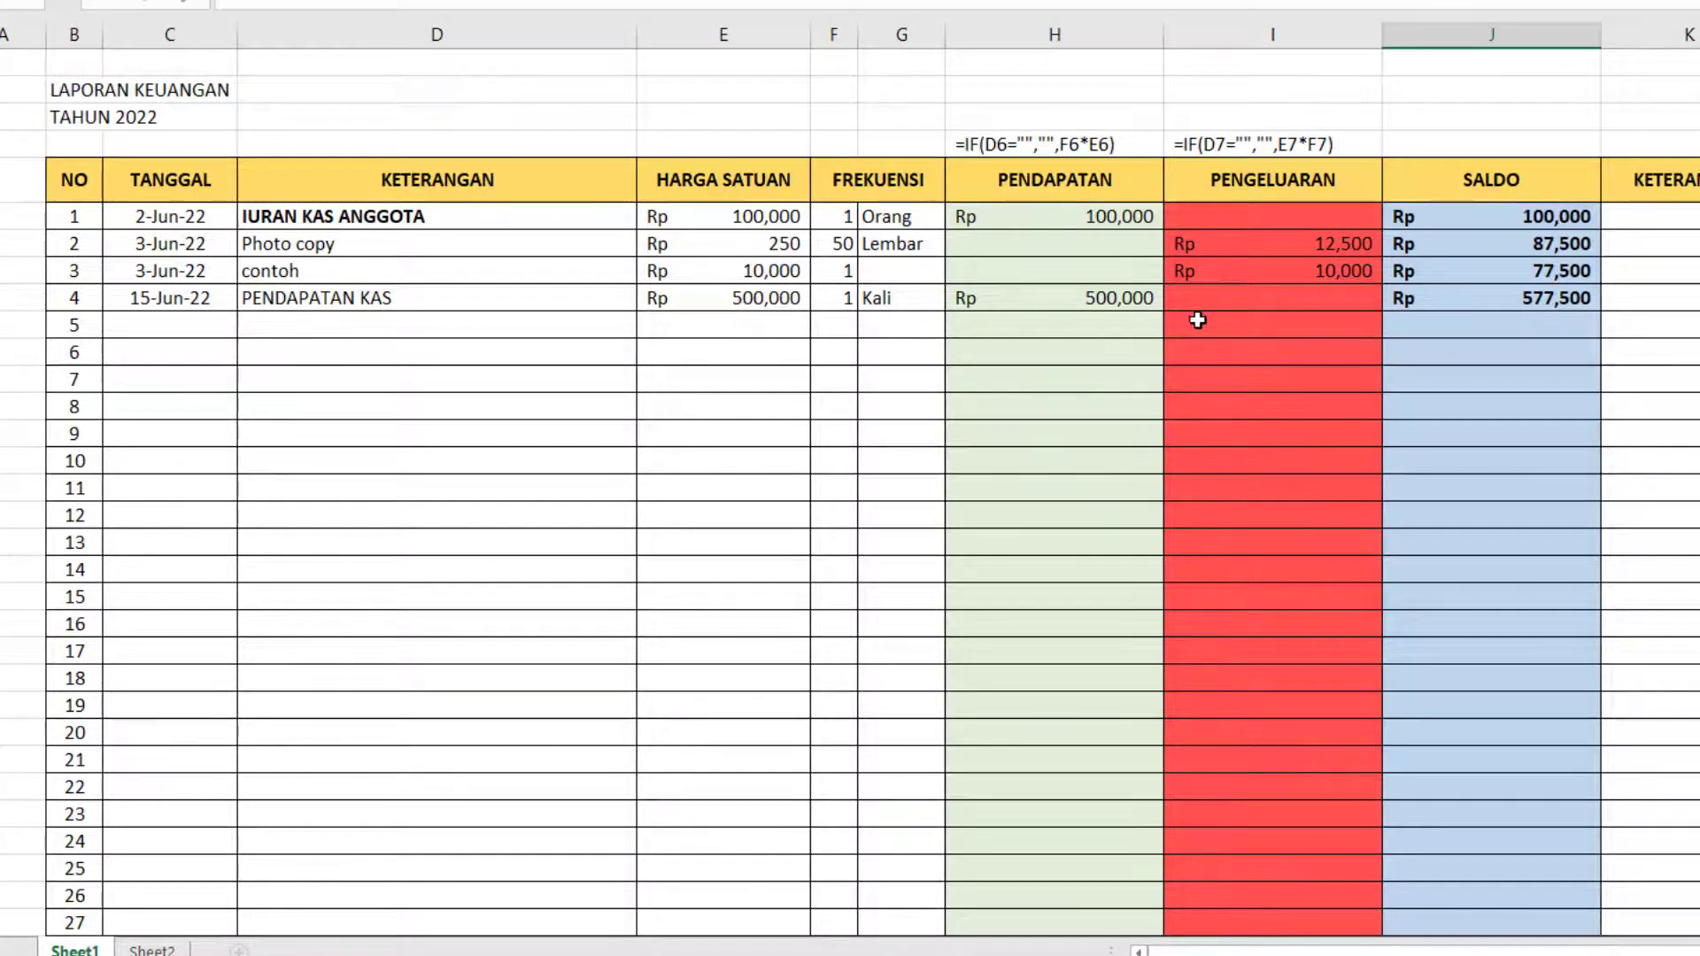
pyautogui.scroll(-6, 1198, 319)
pyautogui.scroll(2, 266, 194)
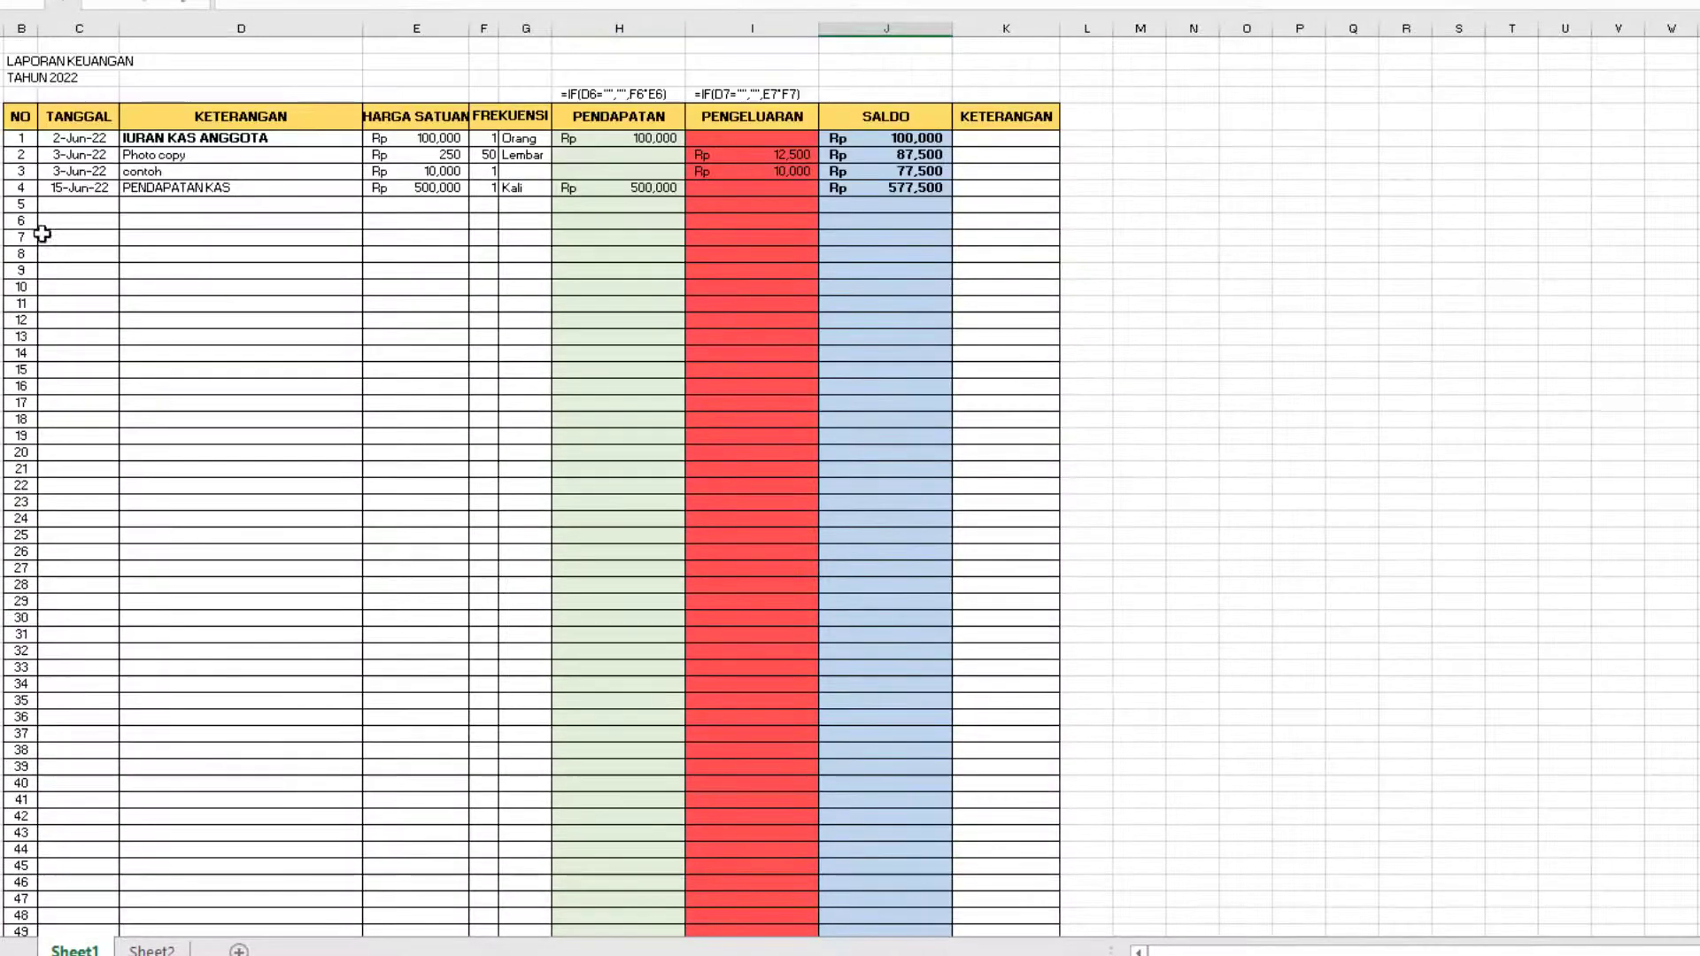
# Hide rows 10 to 105, between the last filled entry and the TOTAL PENDAPATAN row.
pyautogui.moveTo(0, 203); pyautogui.dragTo(3, 852)
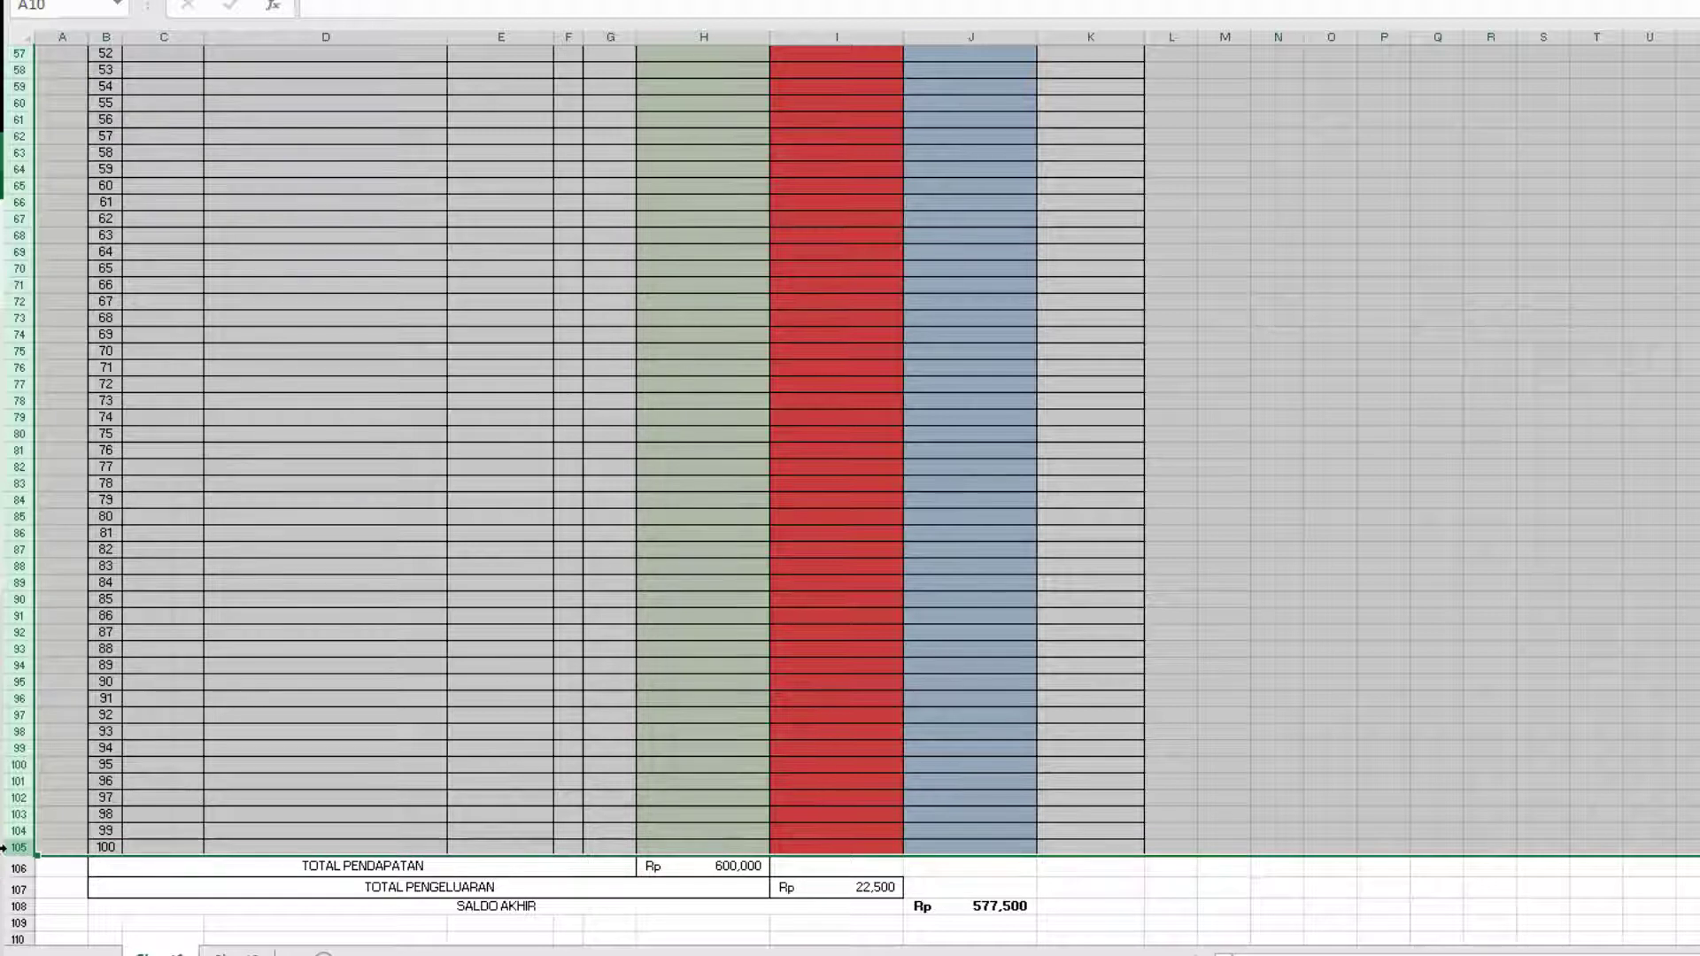
pyautogui.rightClick(3, 847)
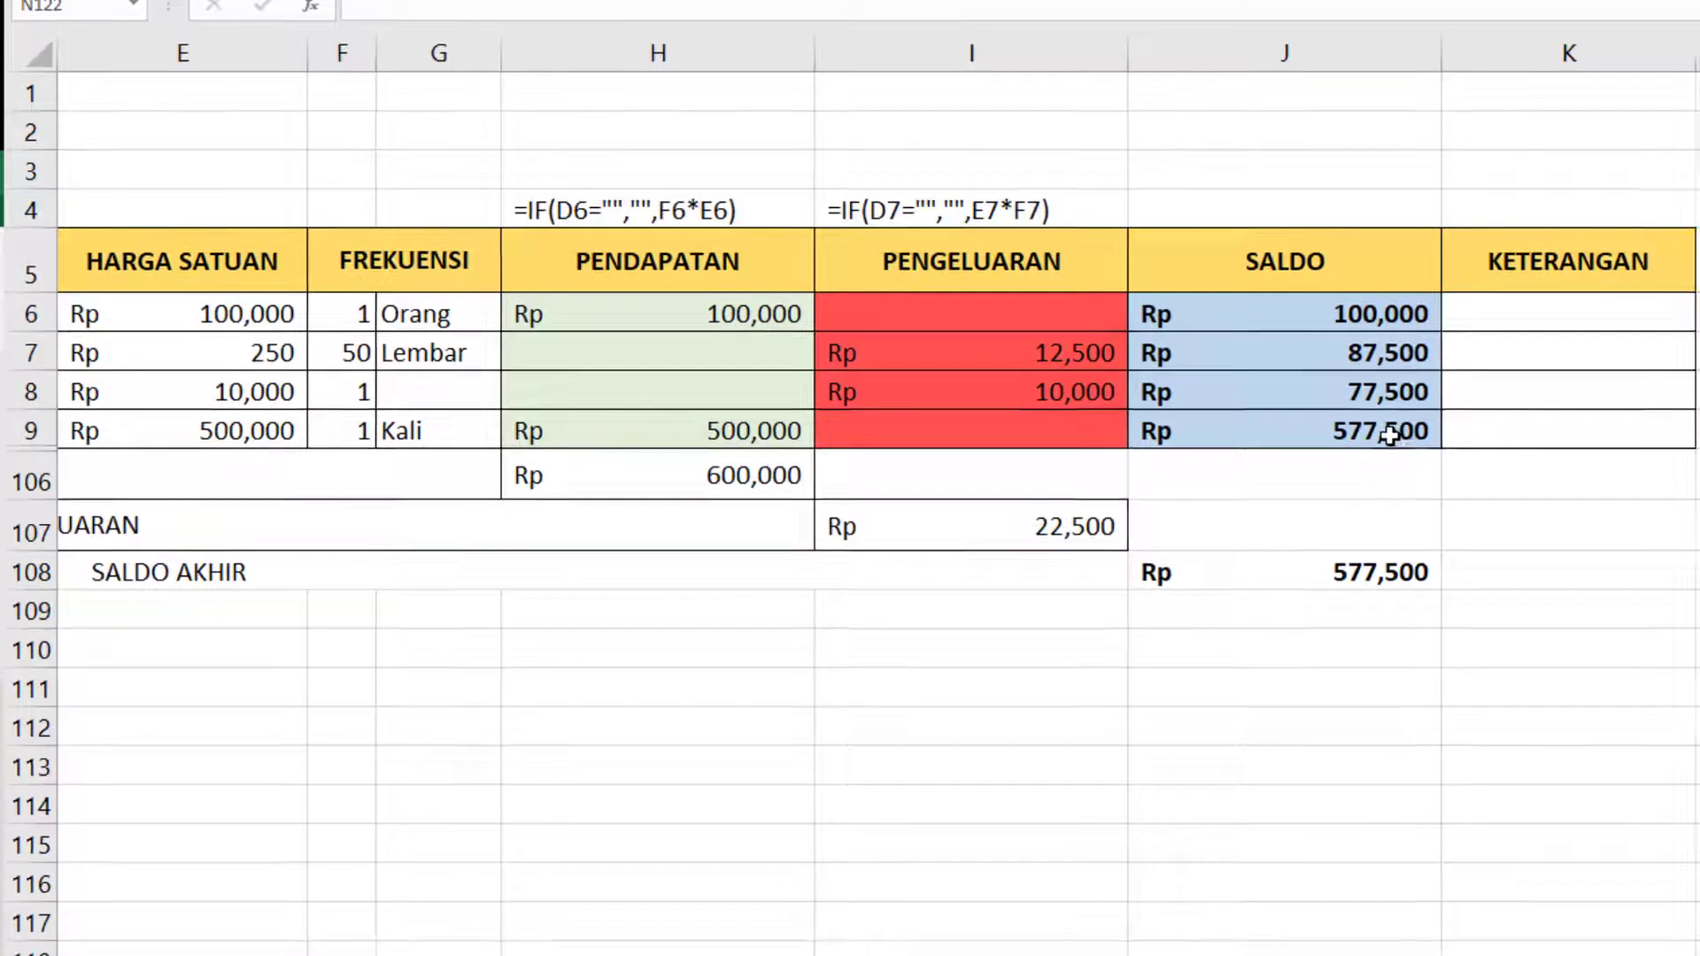
# Compare the running SALDO of the last filled entry with the SALDO AKHIR amount.
pyautogui.click(1402, 436)
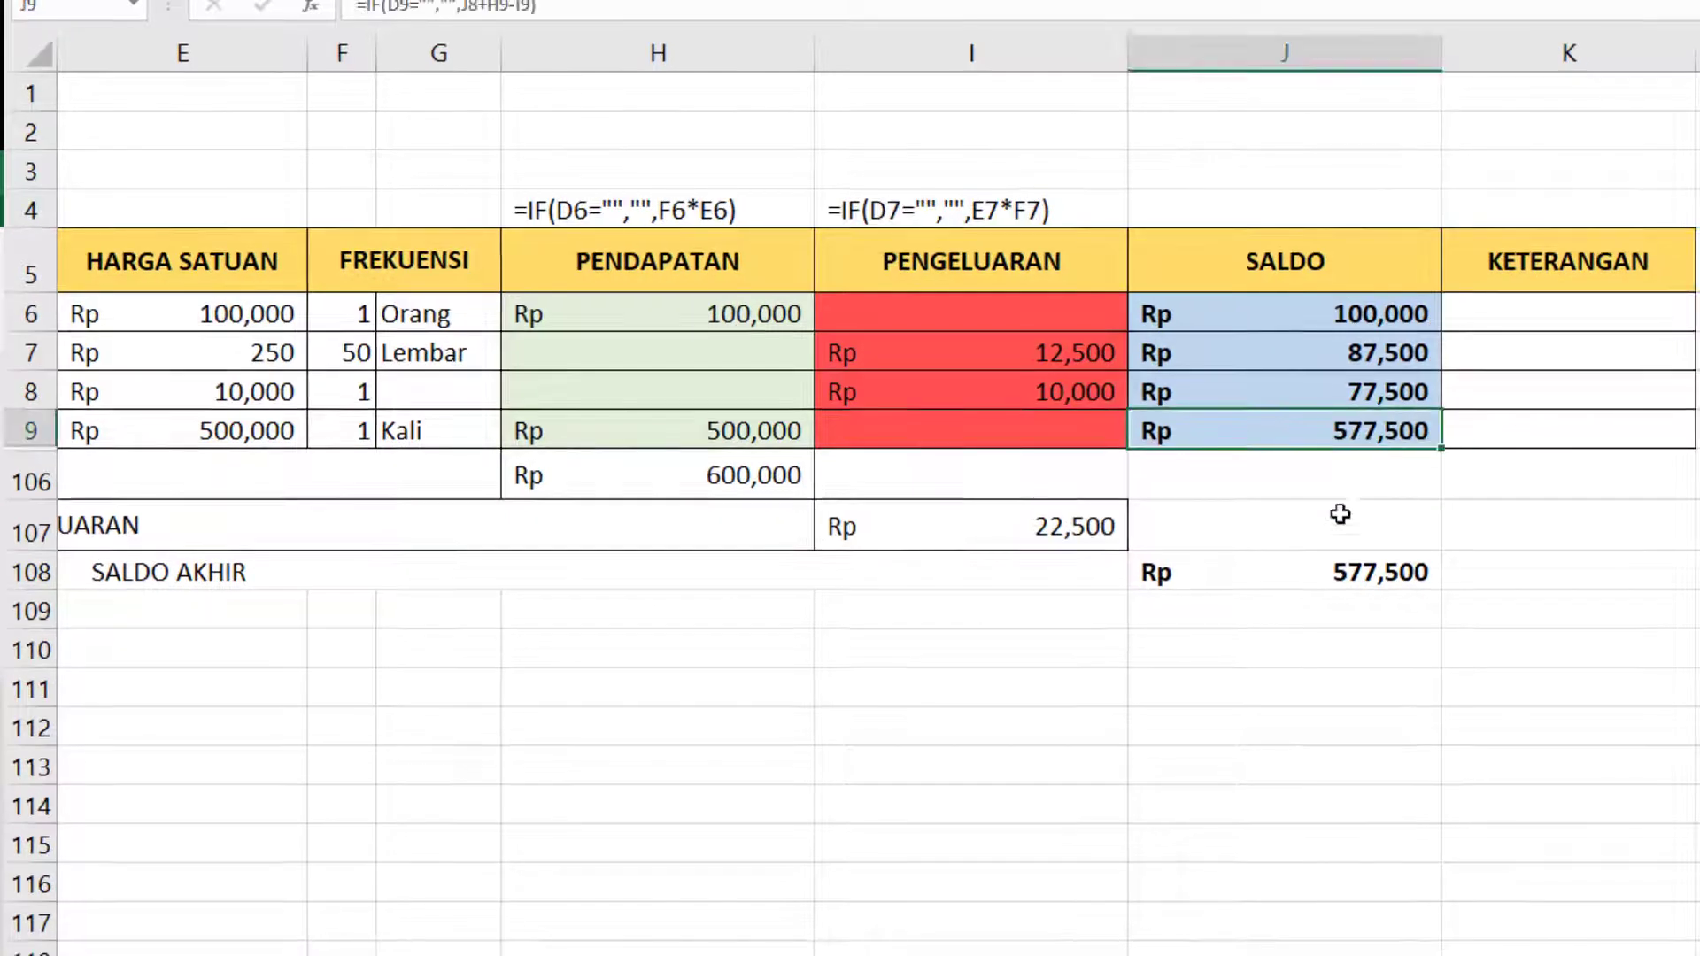
pyautogui.click(1366, 575)
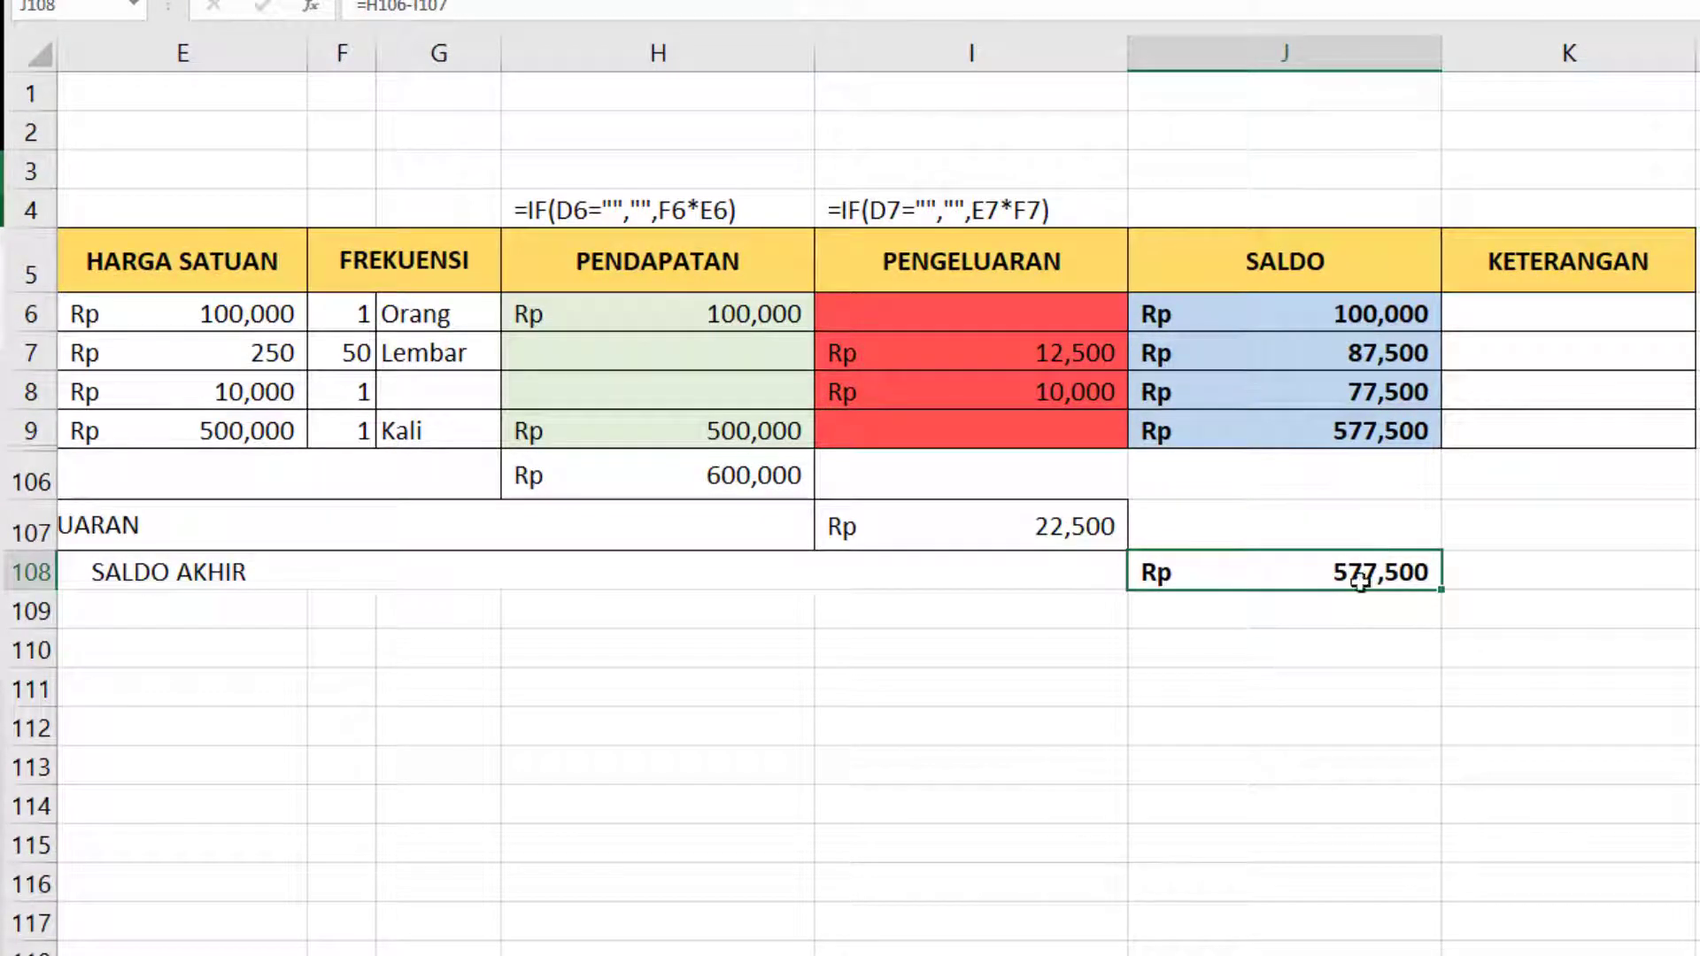
pyautogui.click(1372, 443)
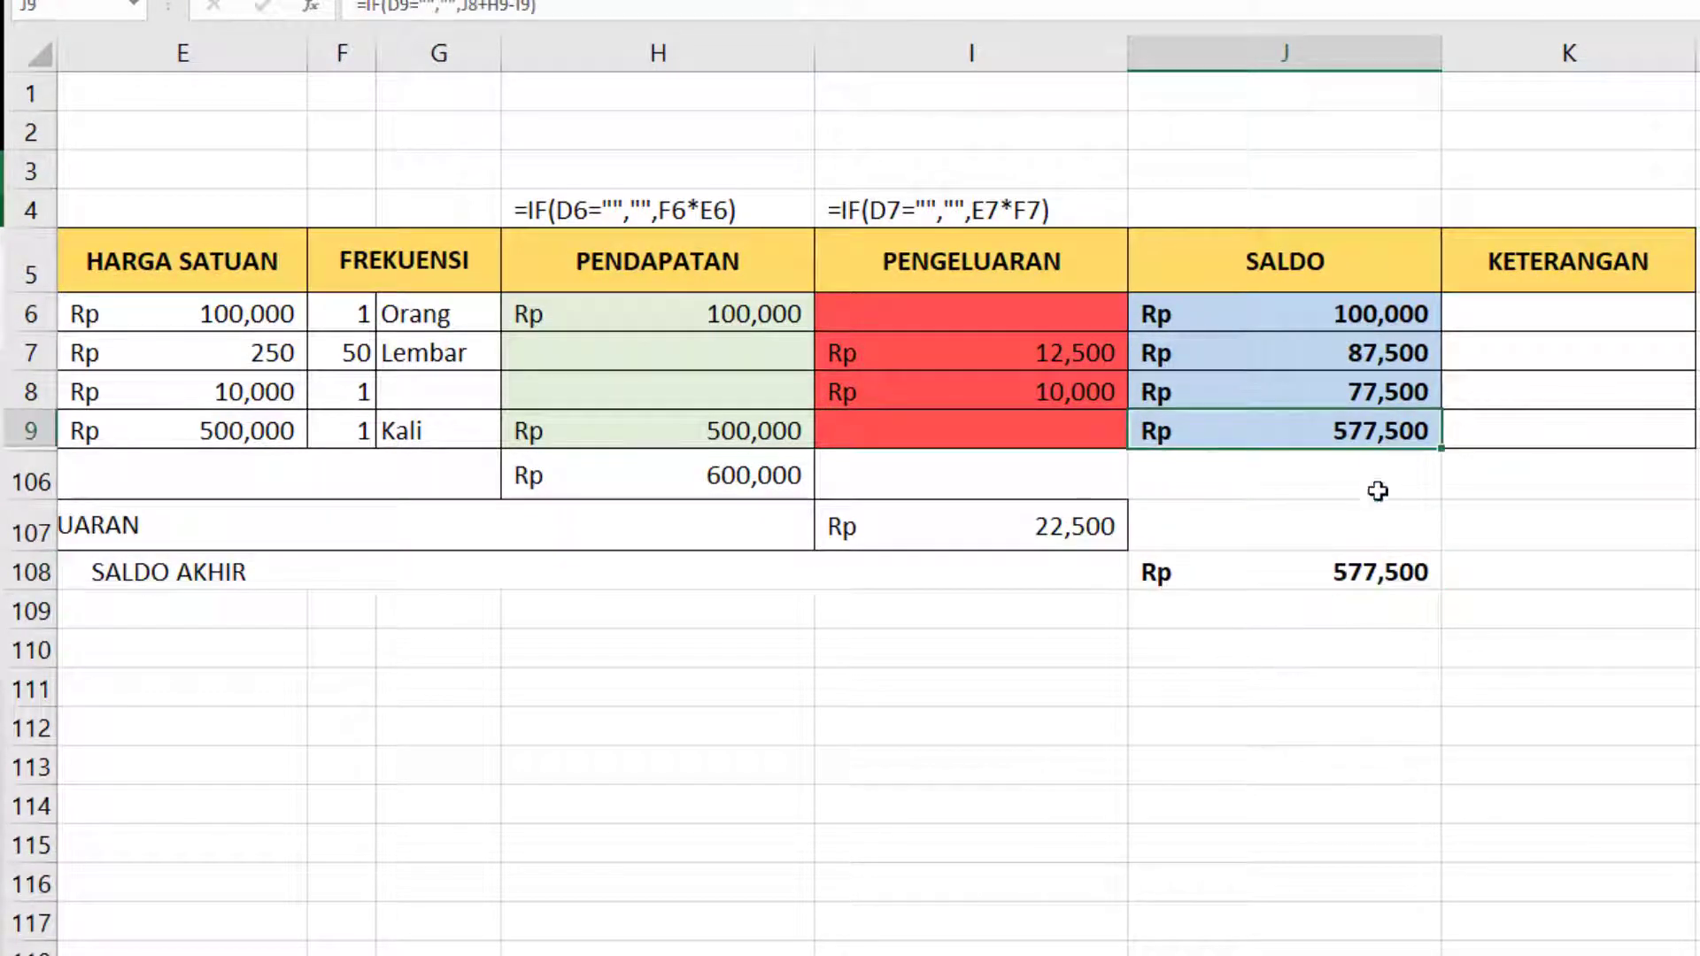
pyautogui.click(1371, 571)
pyautogui.click(1386, 427)
# Make the TOTAL PENDAPATAN and TOTAL PENGELUARAN amounts in H106 and I107 bold.
pyautogui.click(703, 490)
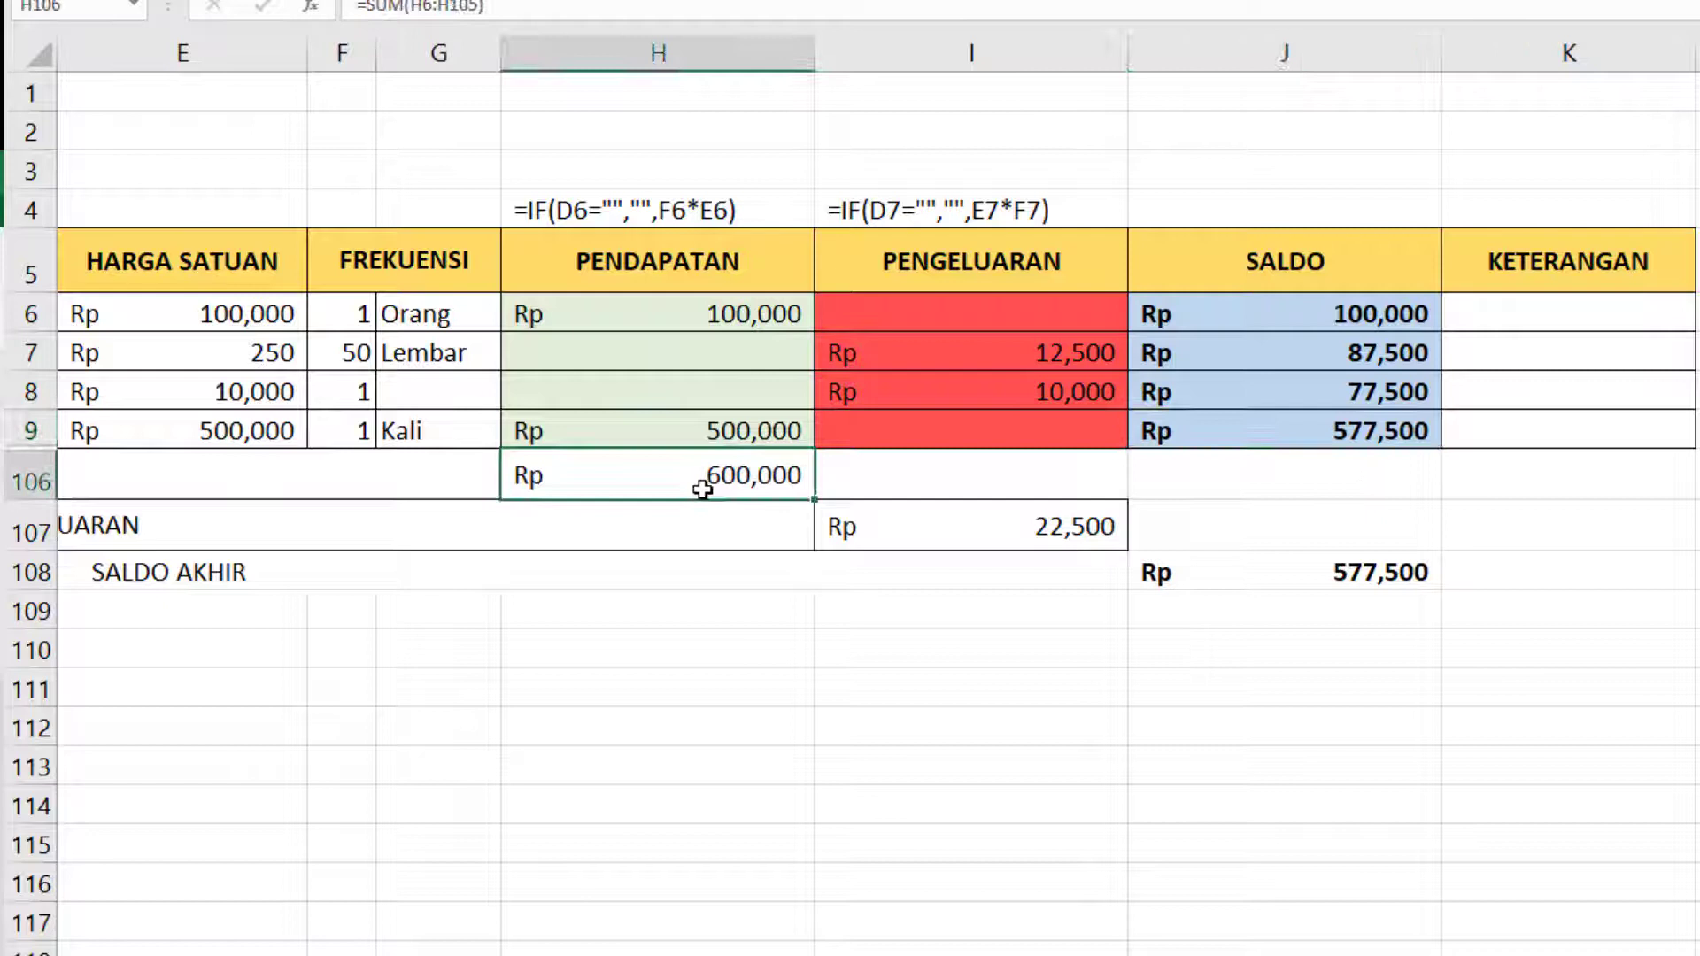
pyautogui.keyDown('ctrl'); pyautogui.click(971, 541); pyautogui.keyUp('ctrl')
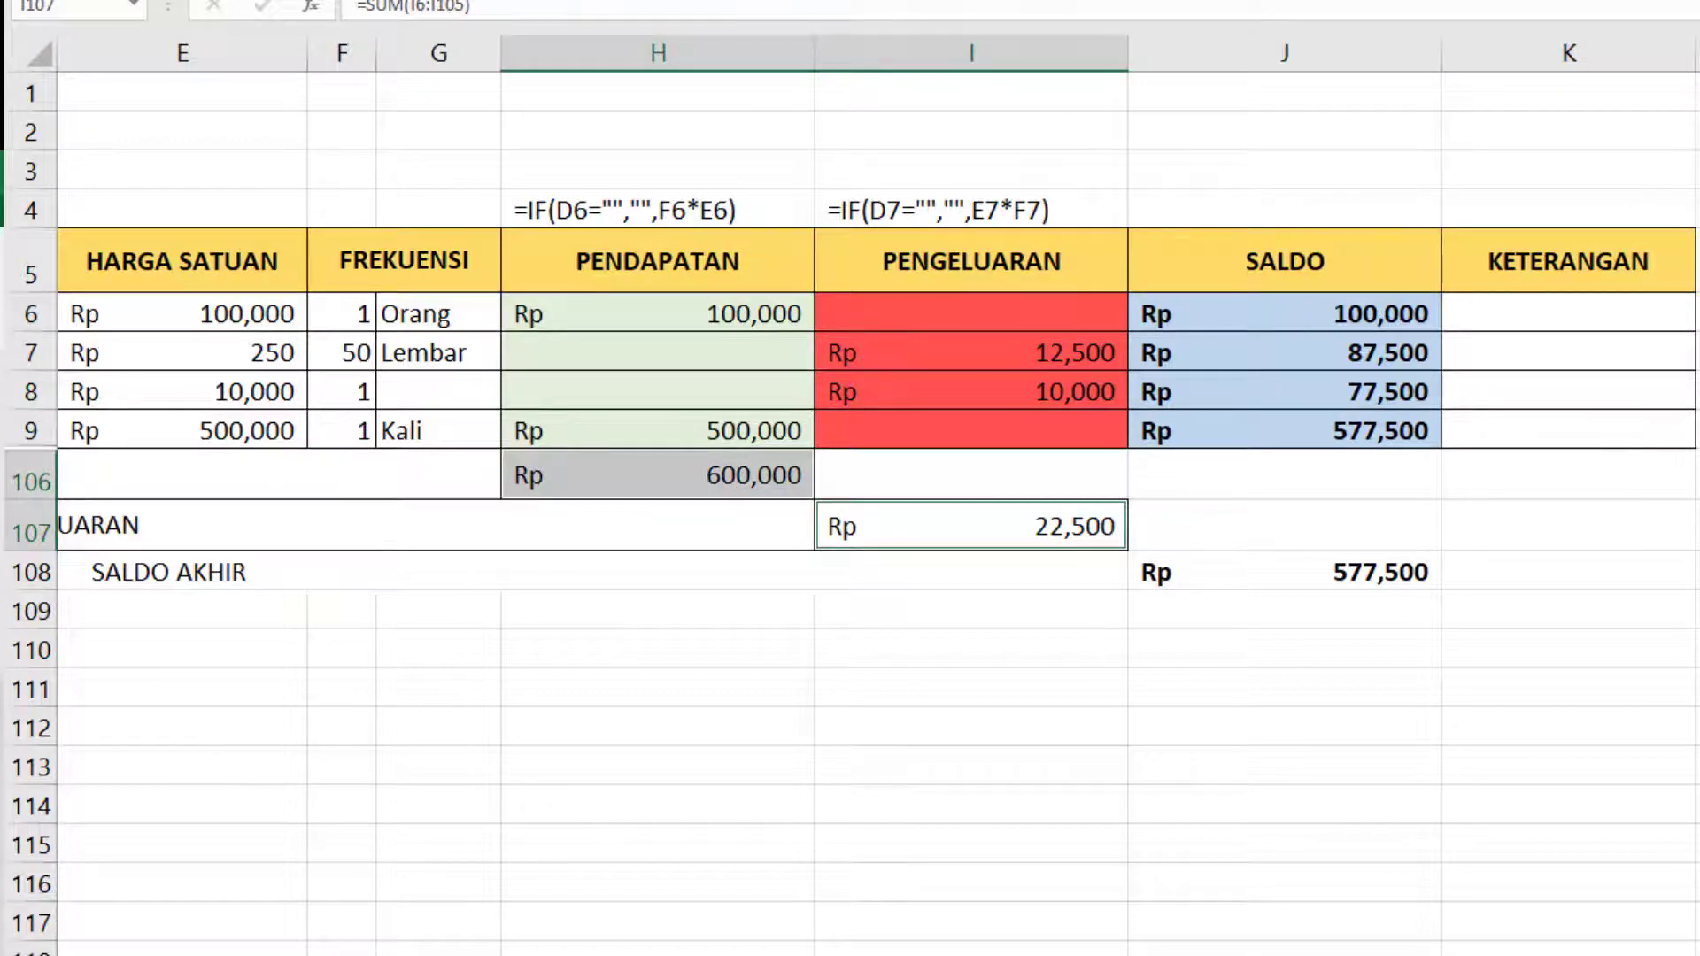
pyautogui.hotkey('ctrl', 'b')
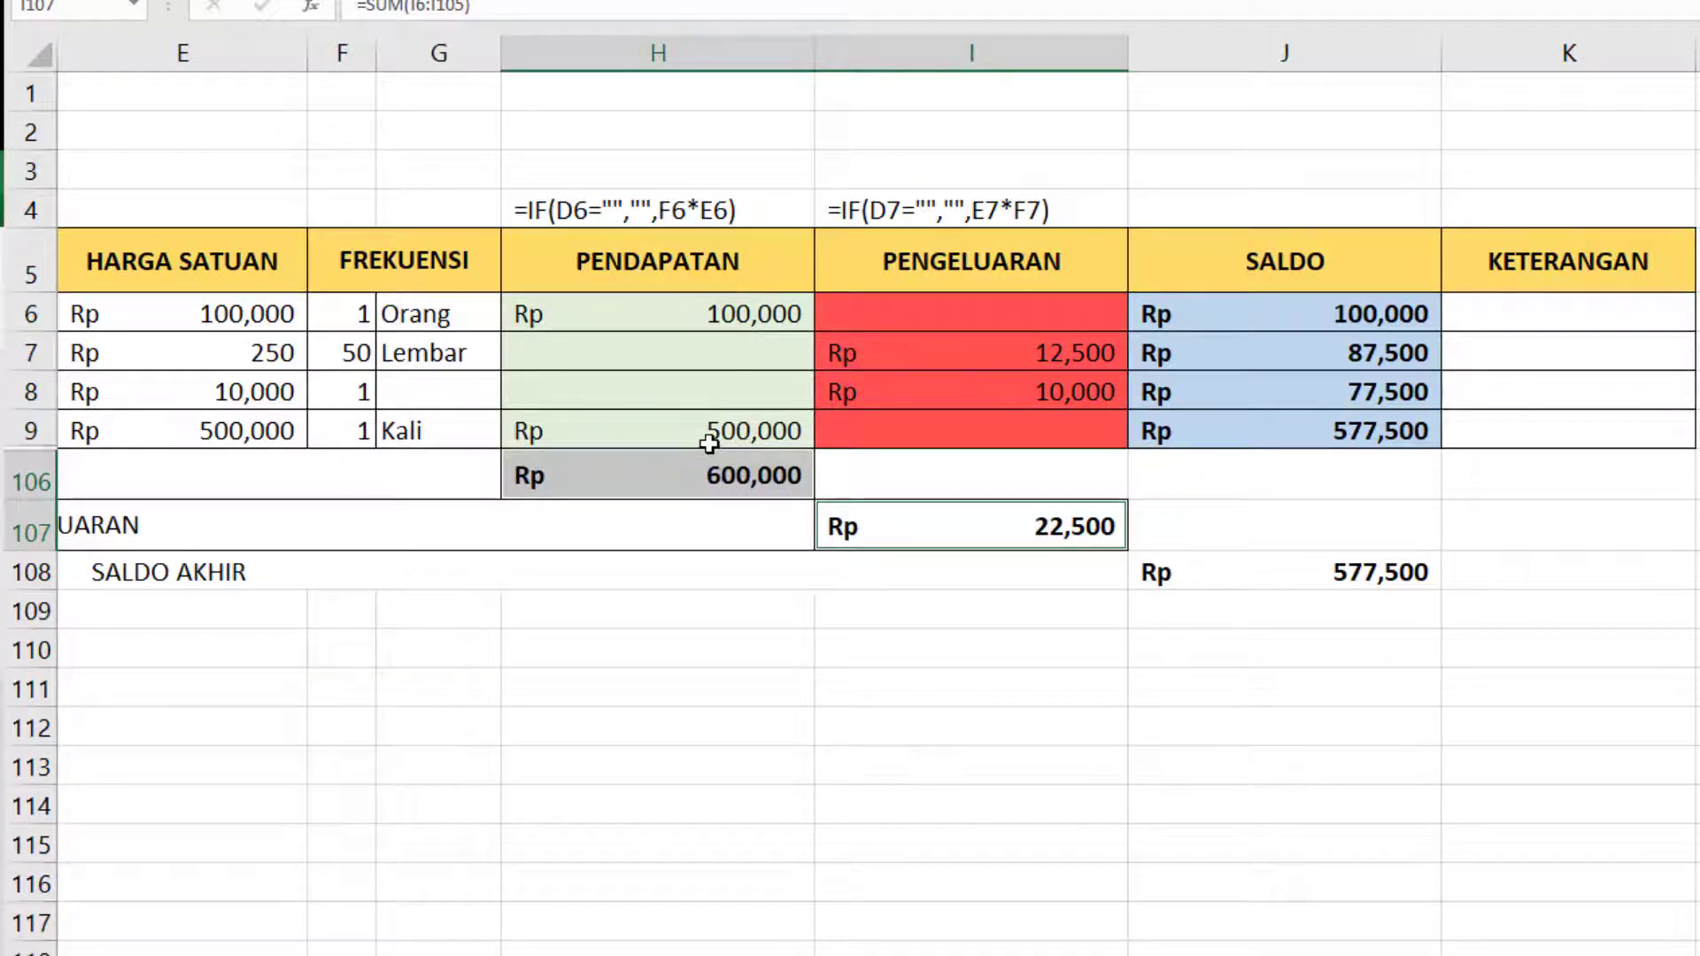
pyautogui.click(984, 721)
pyautogui.click(1326, 611)
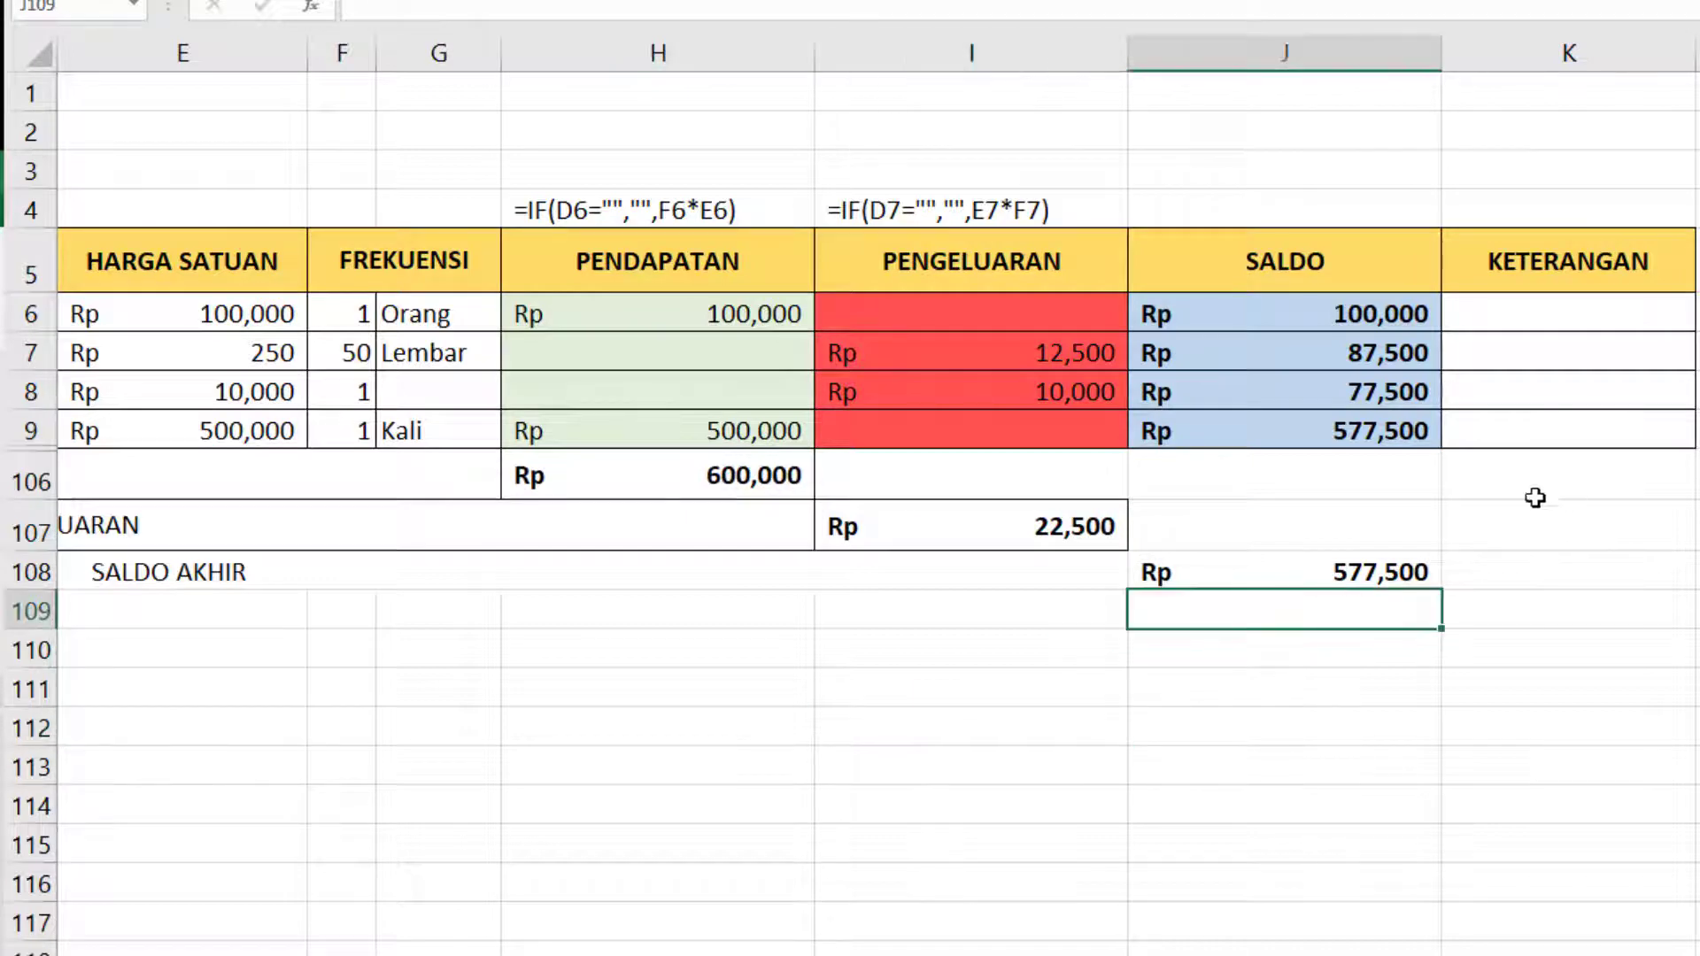
# Unhide the hidden rows between row 9 and row 106.
pyautogui.moveTo(31, 482); pyautogui.dragTo(31, 431)
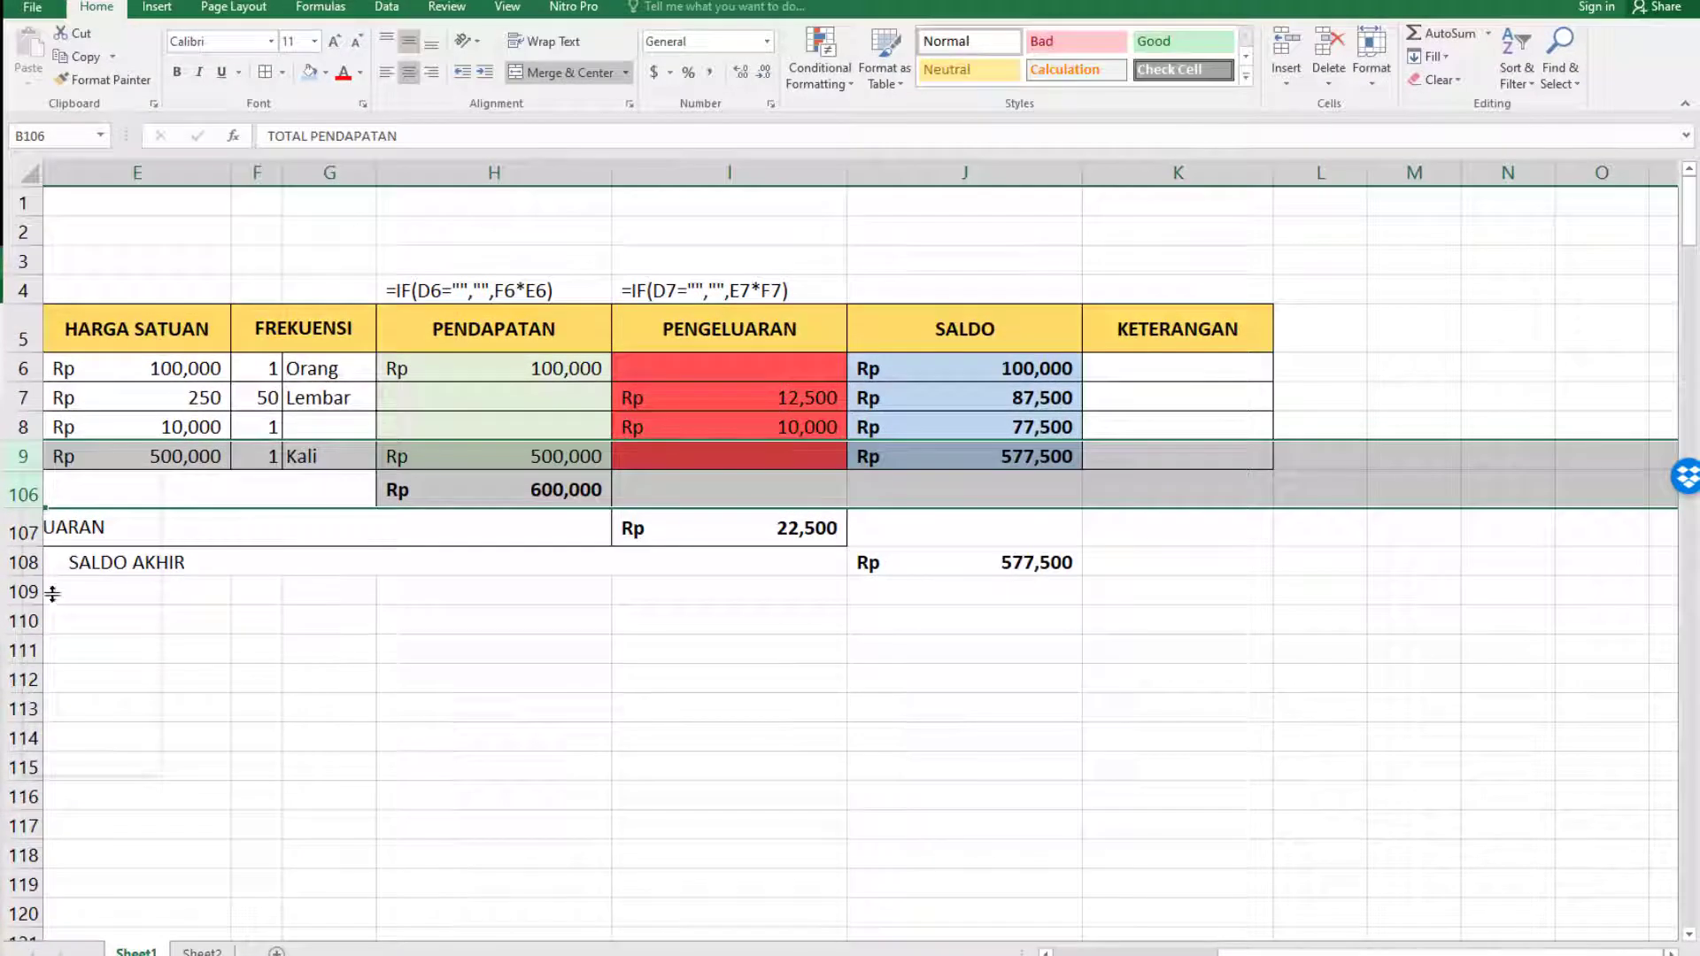
pyautogui.rightClick(28, 461)
pyautogui.click(71, 755)
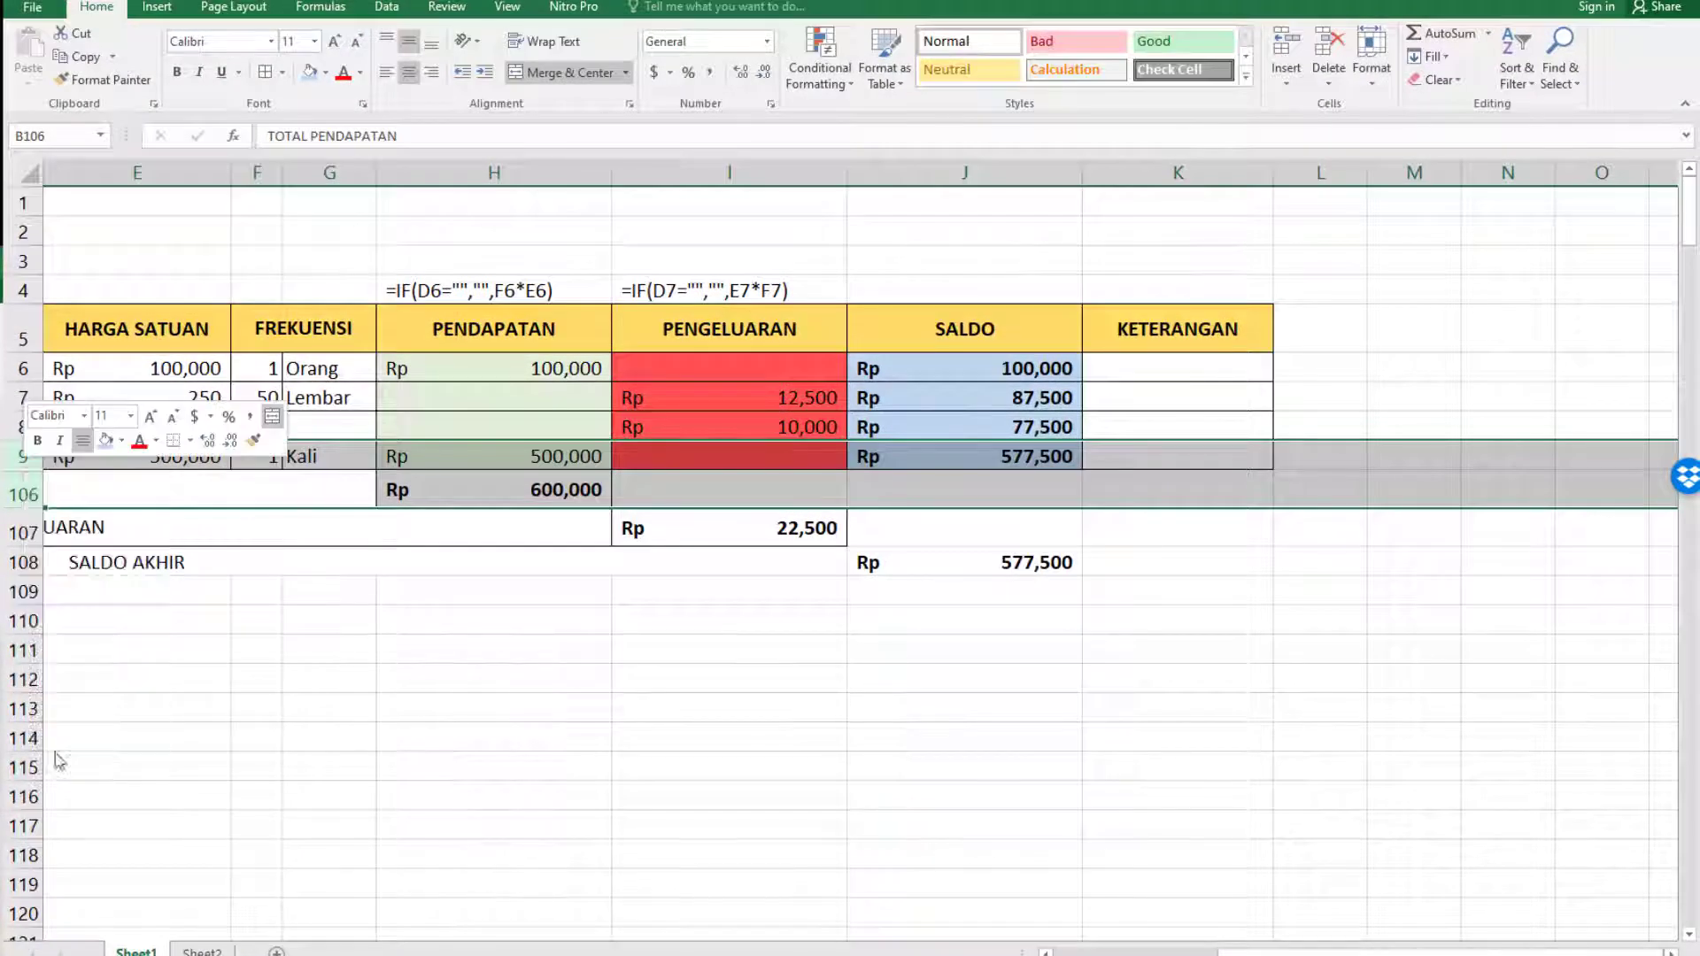
# Narrow the empty column A beside the report table.
pyautogui.scroll(20, 571, 532)
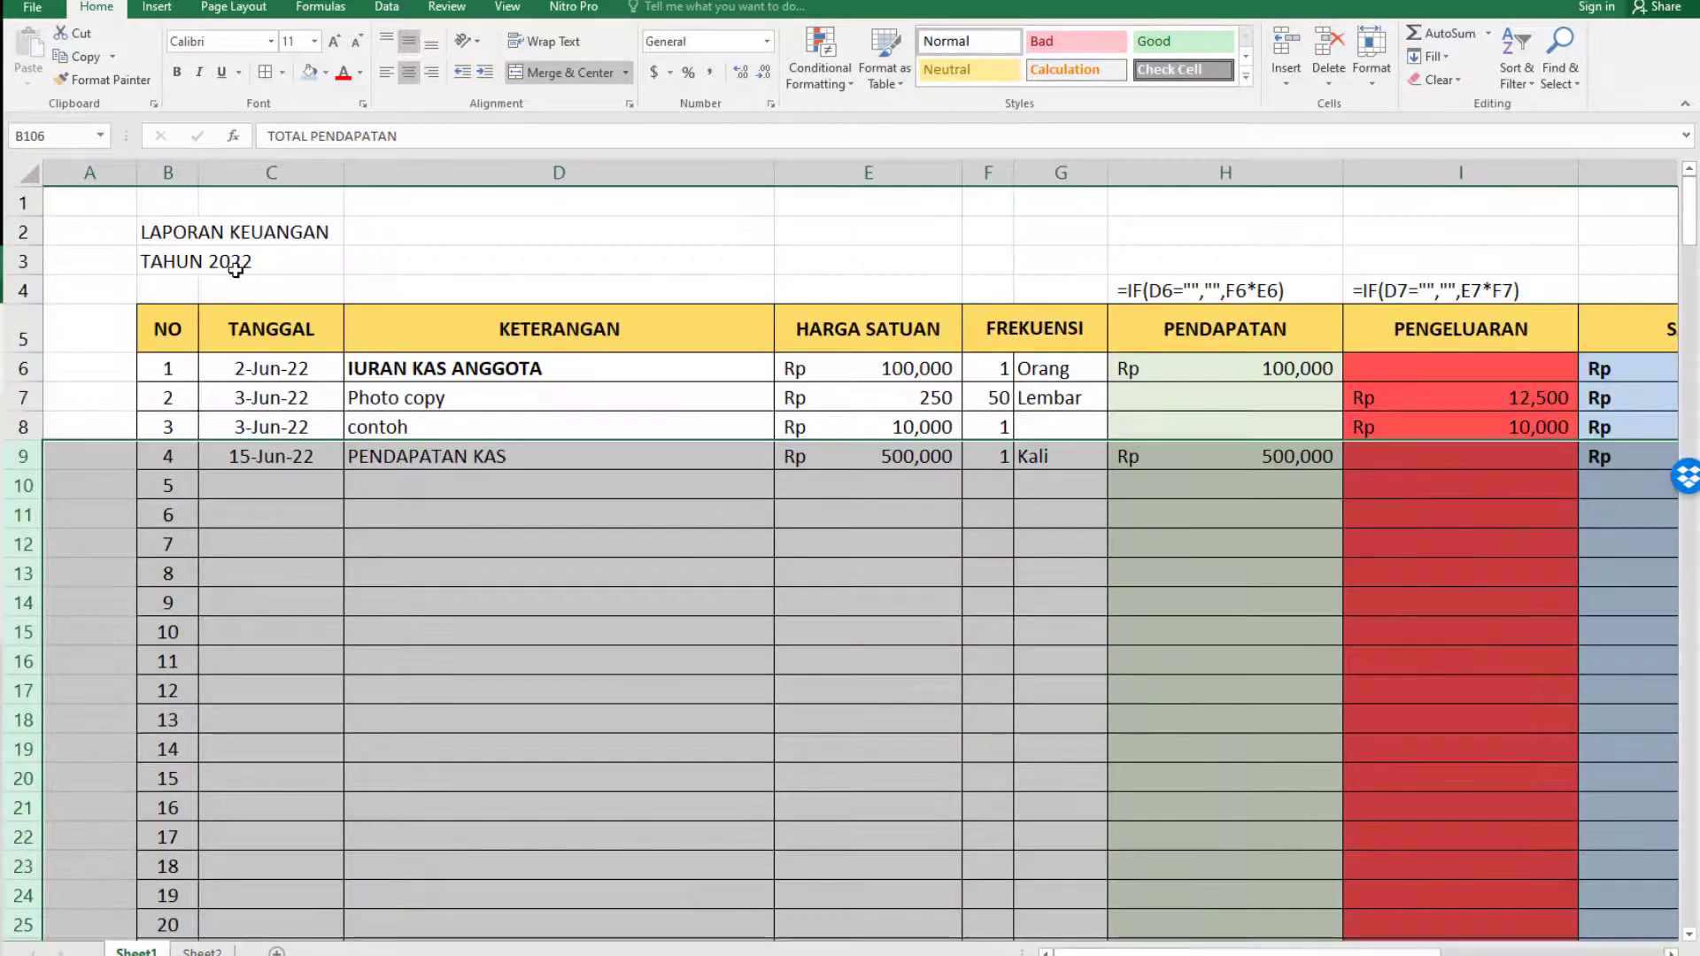
pyautogui.click(235, 270)
pyautogui.moveTo(135, 161); pyautogui.dragTo(73, 160)
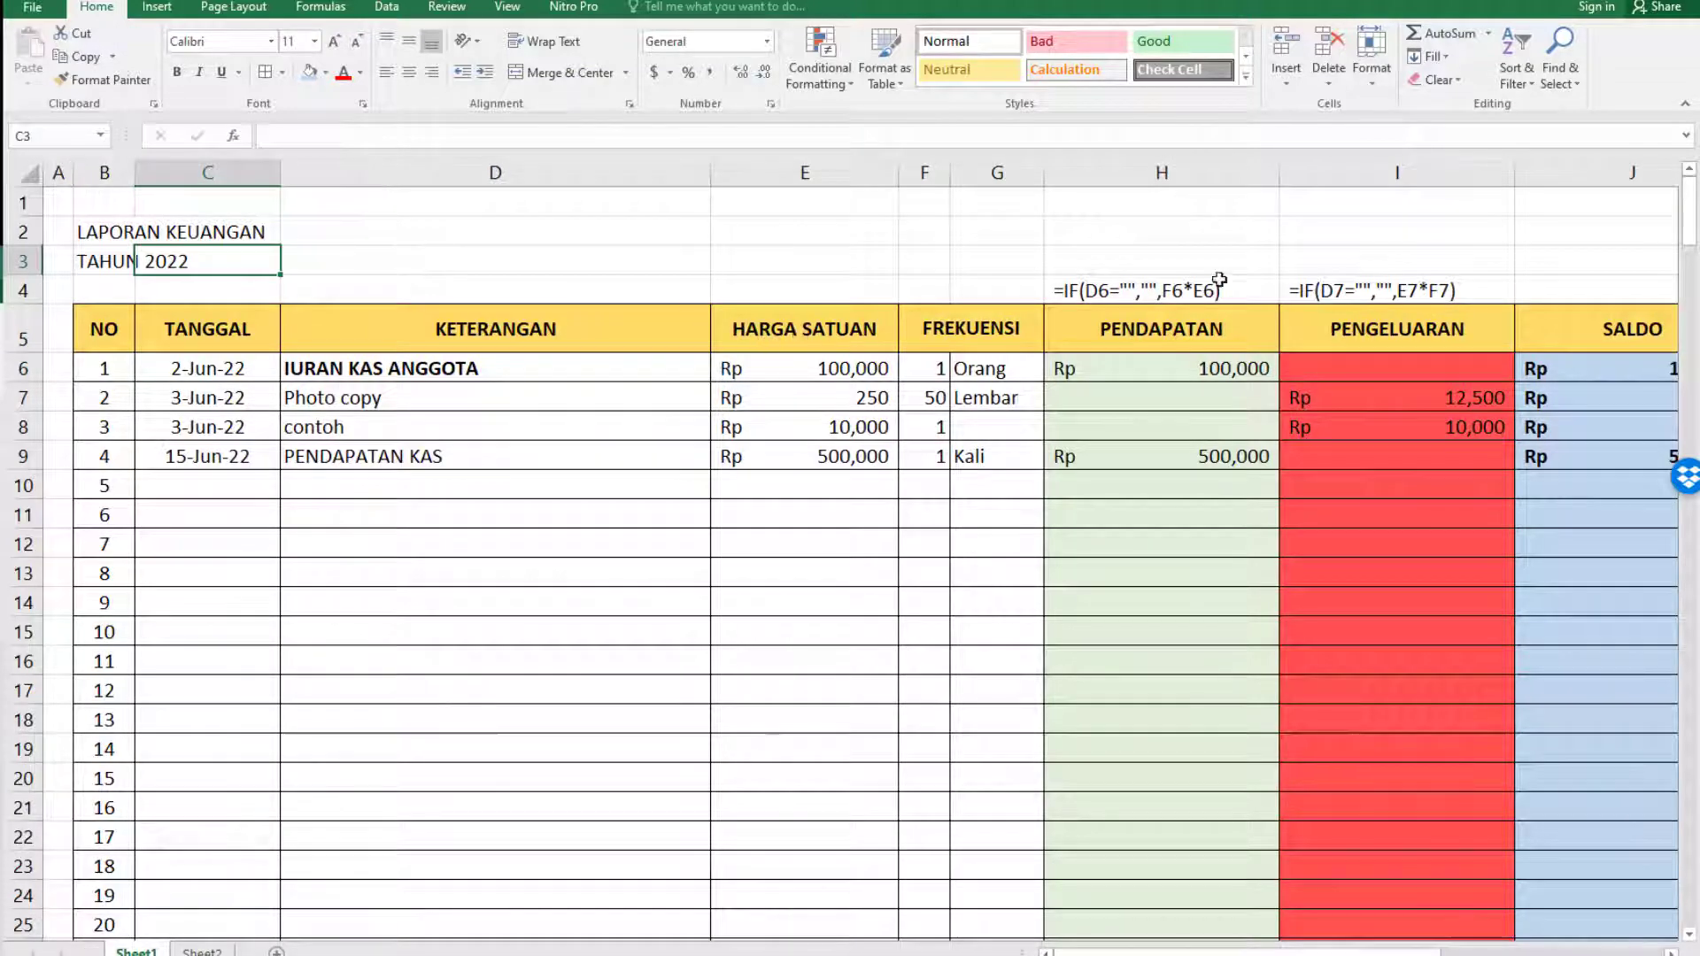
# Look over the report from its title and filled entries down through the empty numbered rows.
pyautogui.scroll(-3, 1222, 301)
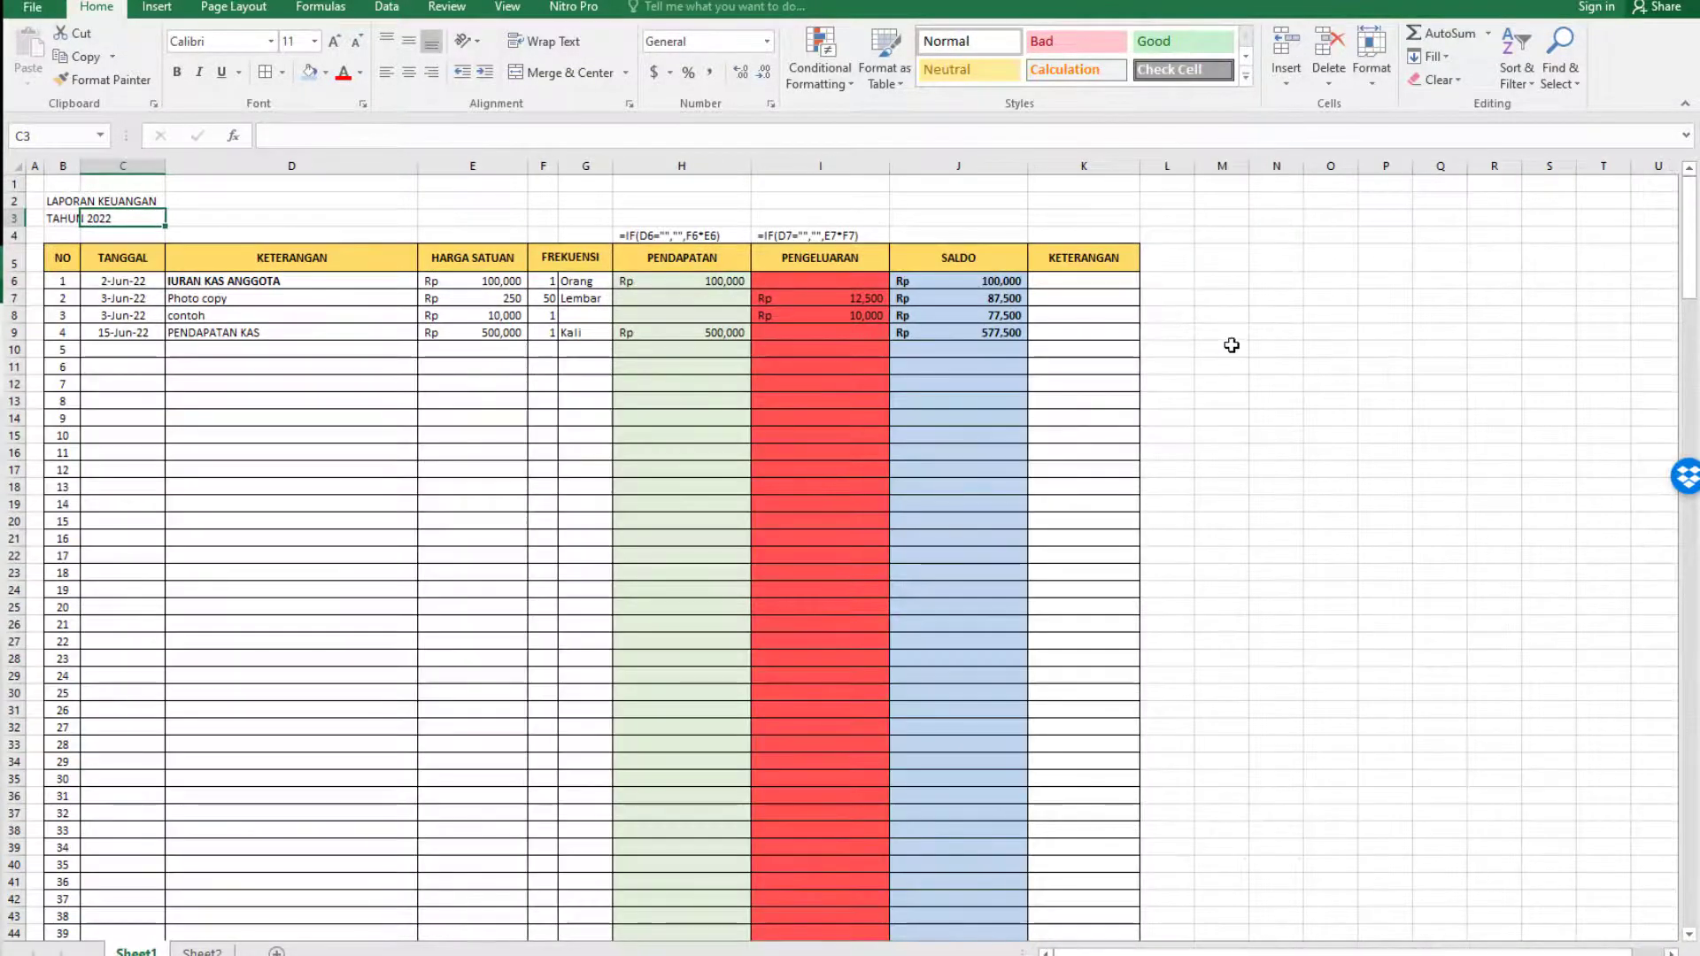
pyautogui.click(1232, 348)
pyautogui.scroll(-8, 620, 495)
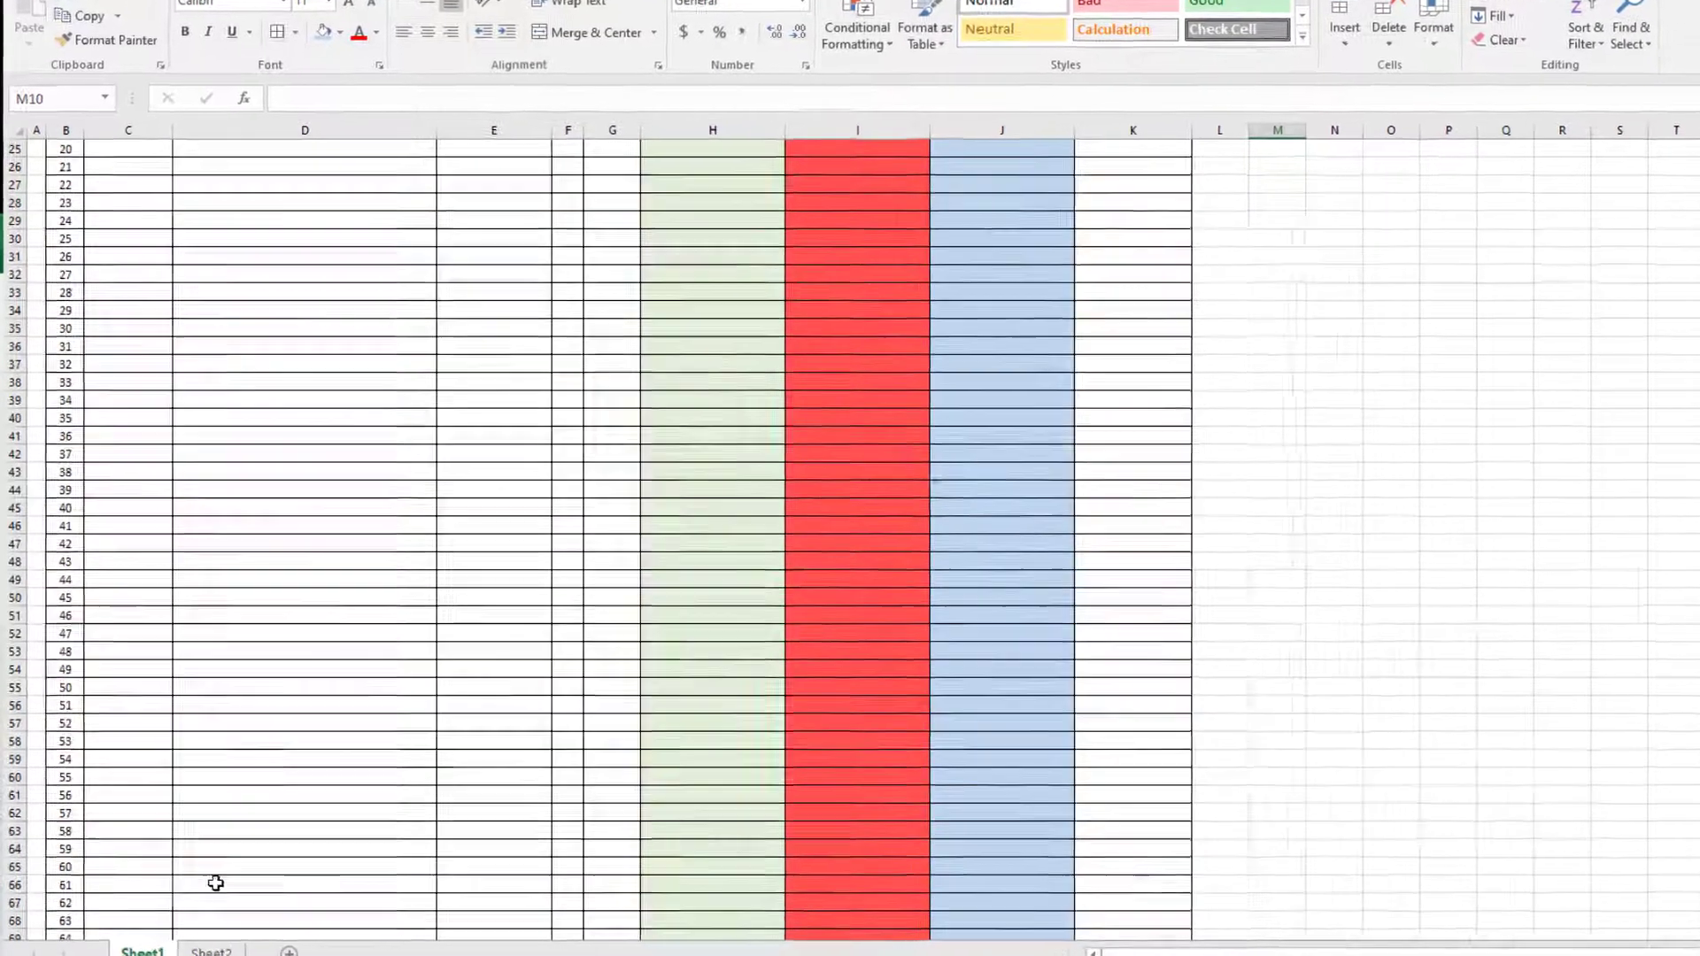
pyautogui.scroll(-15, 496, 673)
pyautogui.scroll(5, 469, 658)
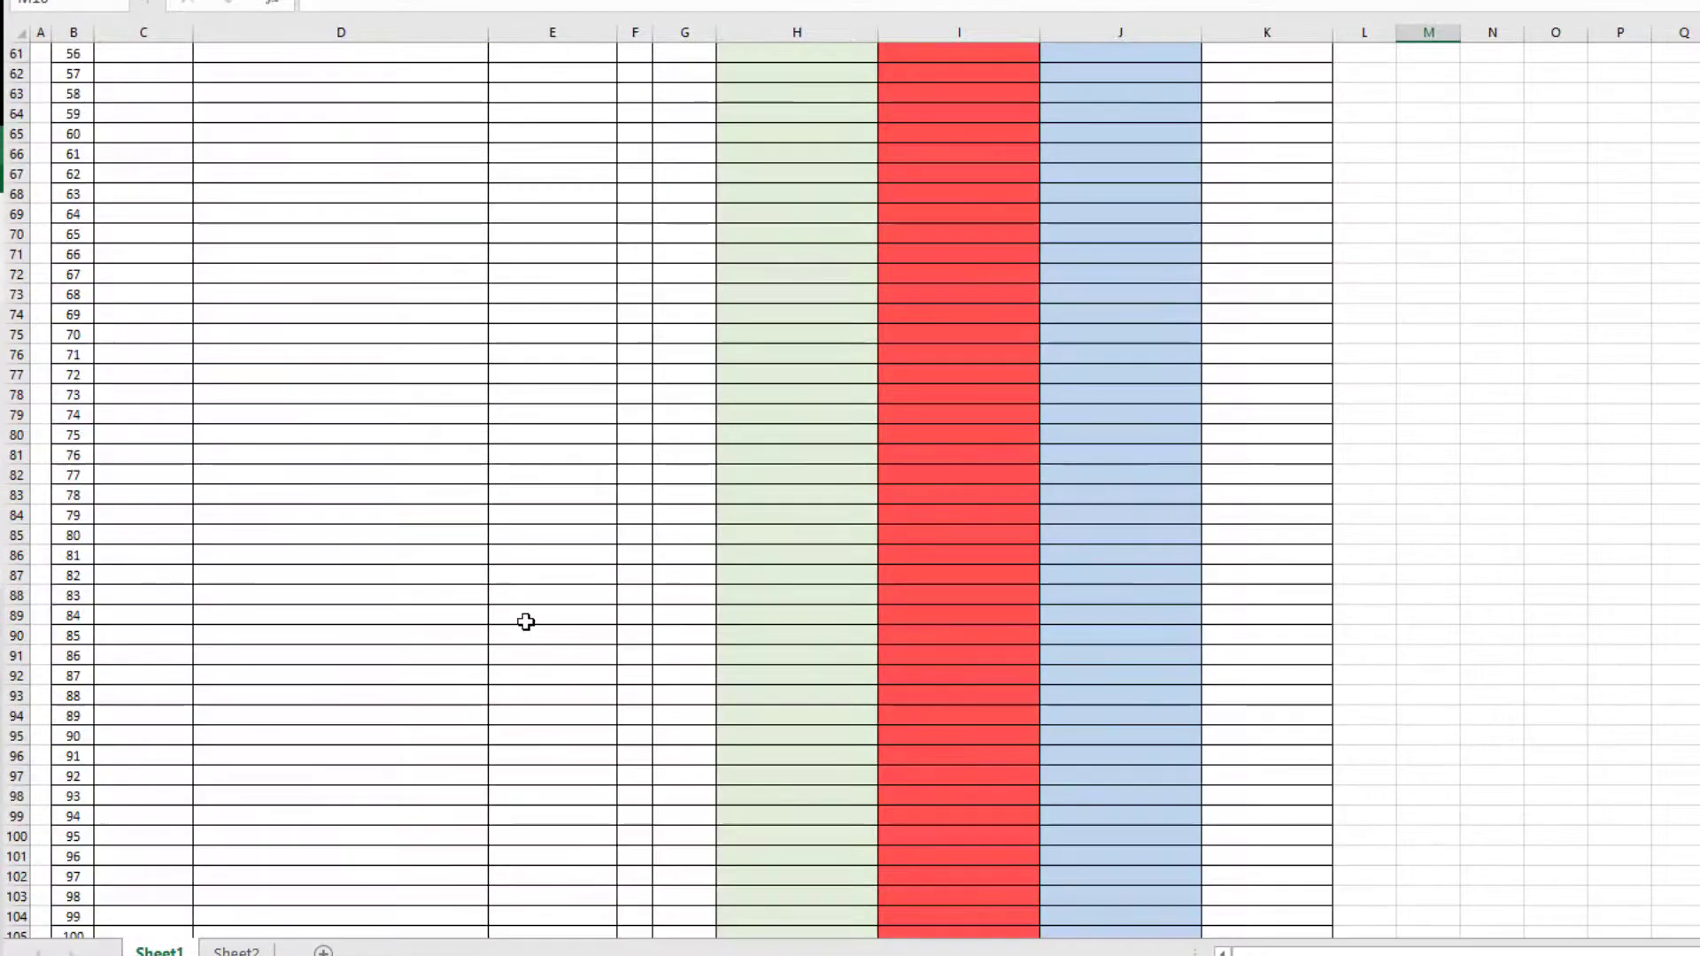
pyautogui.scroll(18, 526, 622)
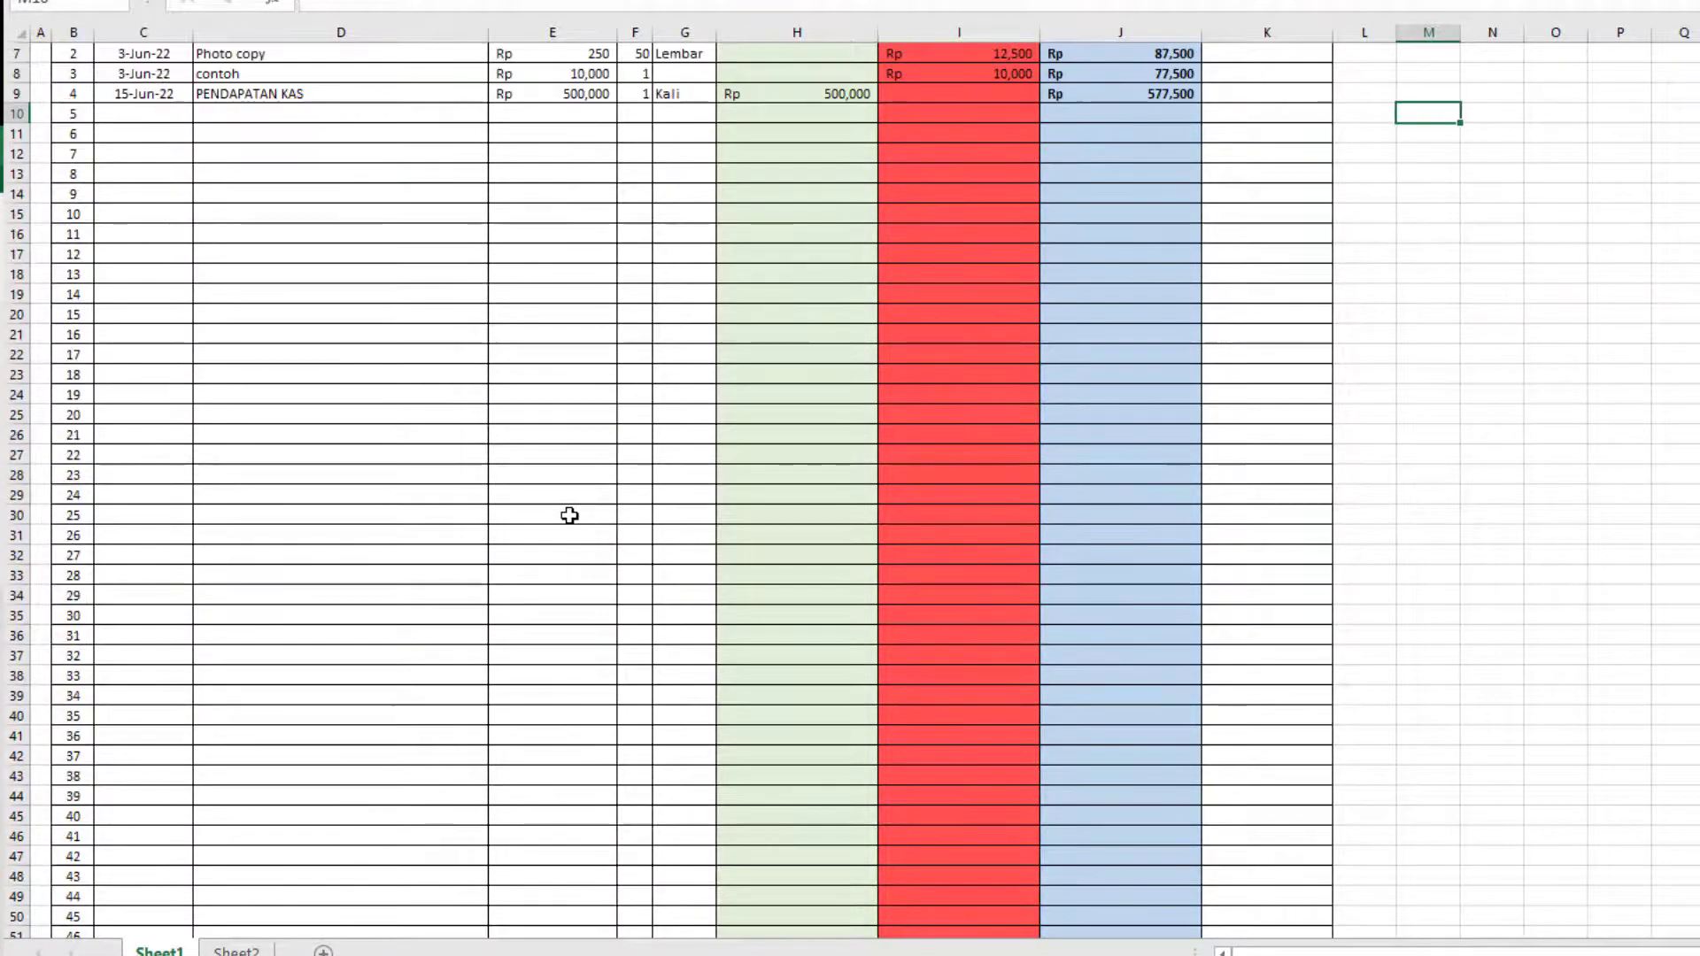
pyautogui.scroll(2, 569, 515)
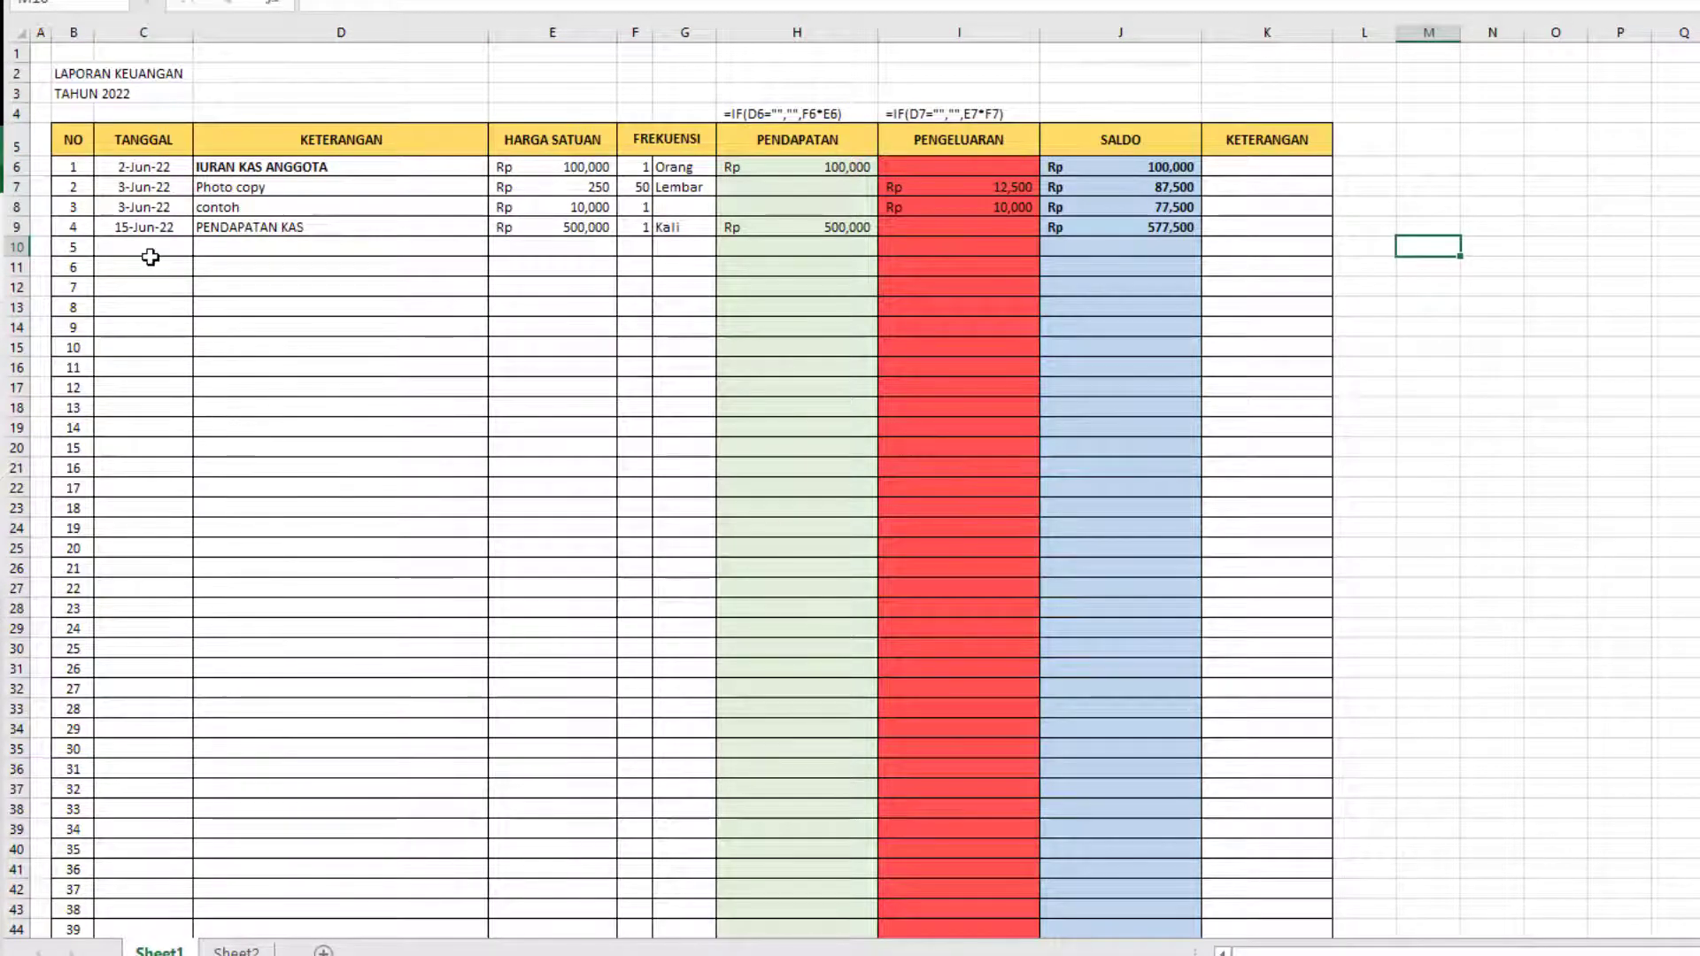
pyautogui.click(166, 326)
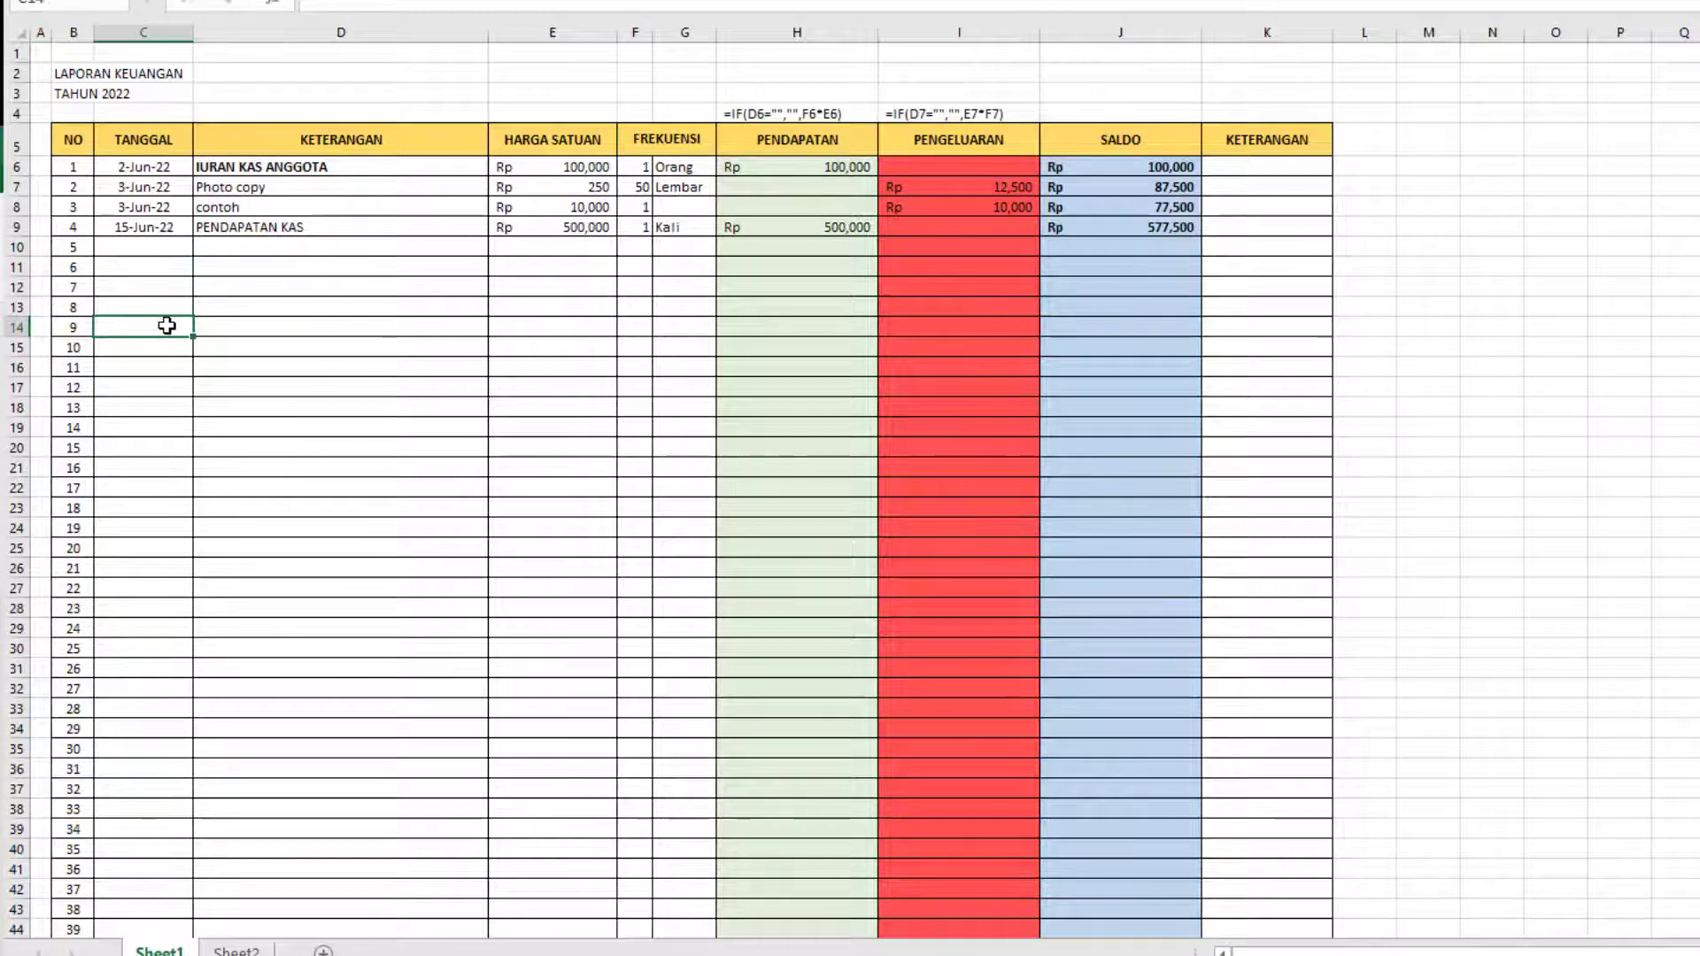
pyautogui.scroll(-6, 210, 407)
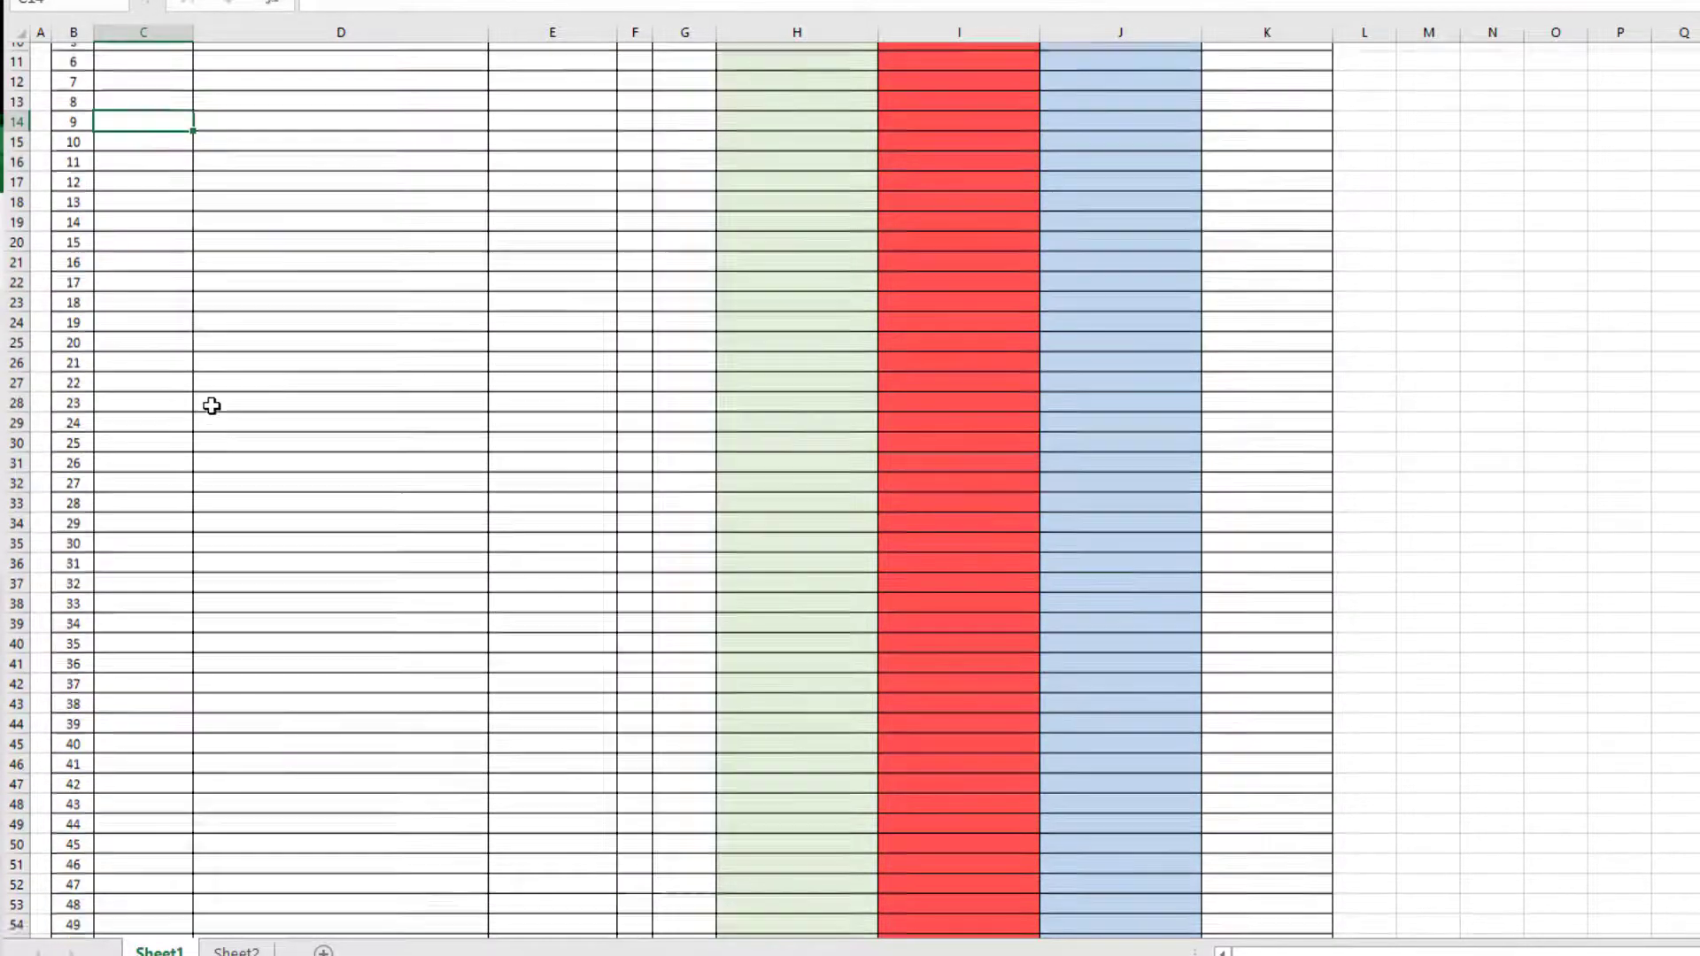
pyautogui.scroll(6, 209, 406)
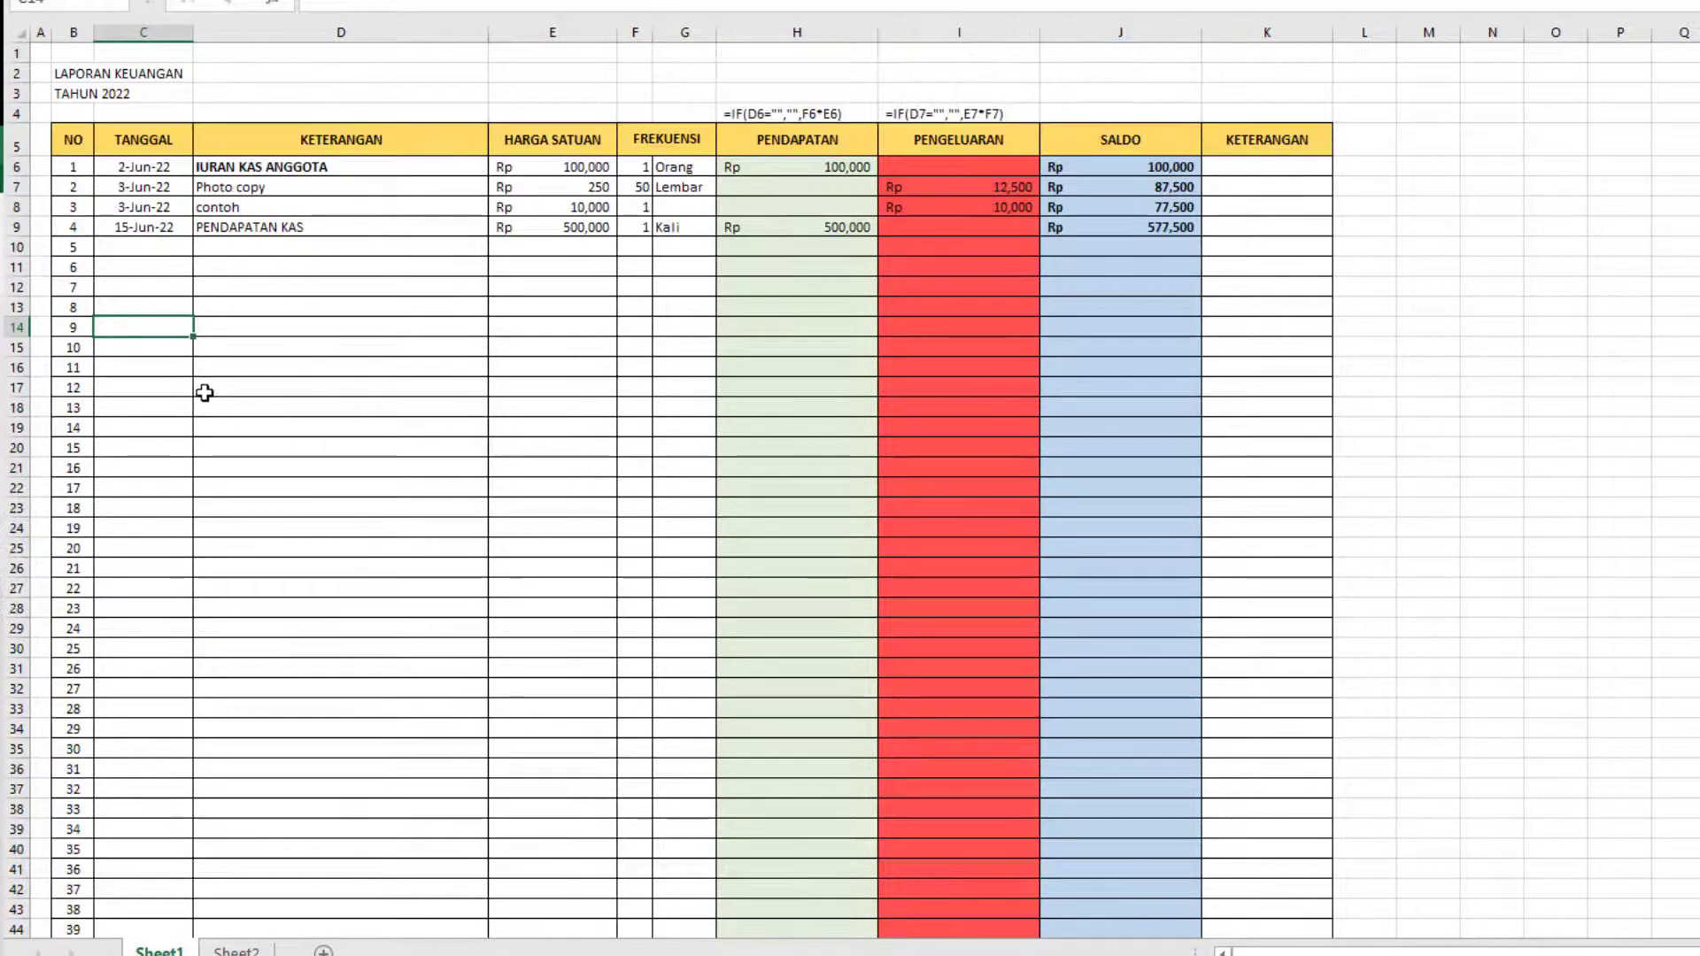
pyautogui.click(79, 72)
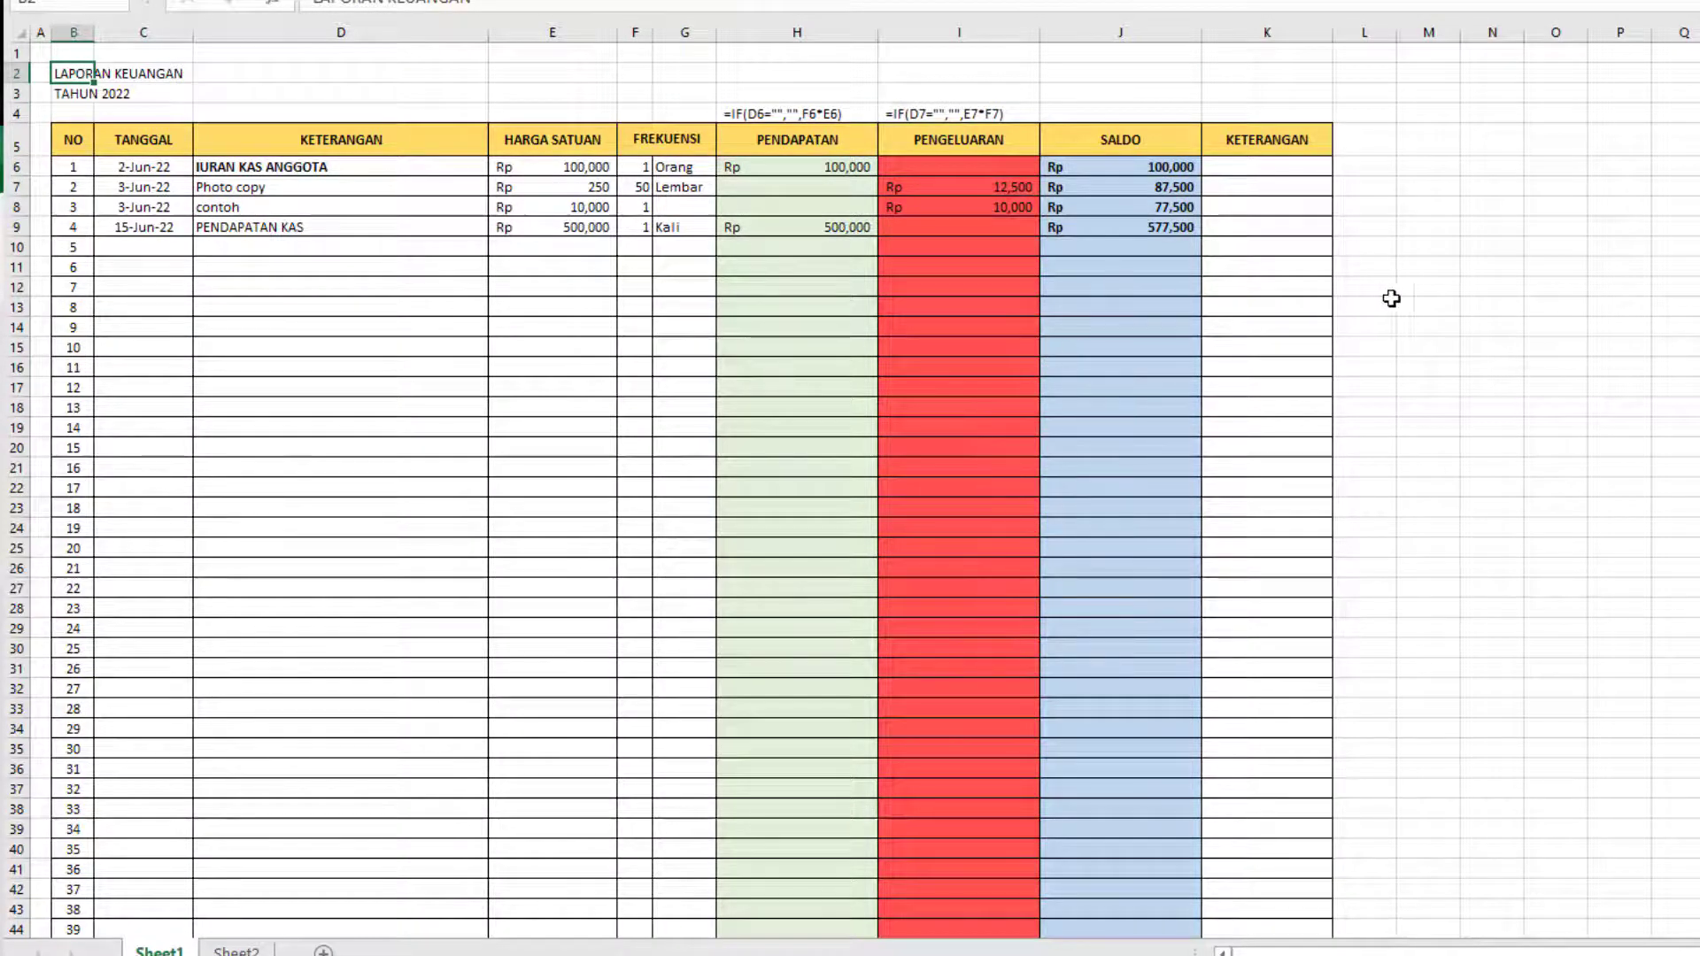
pyautogui.click(1421, 289)
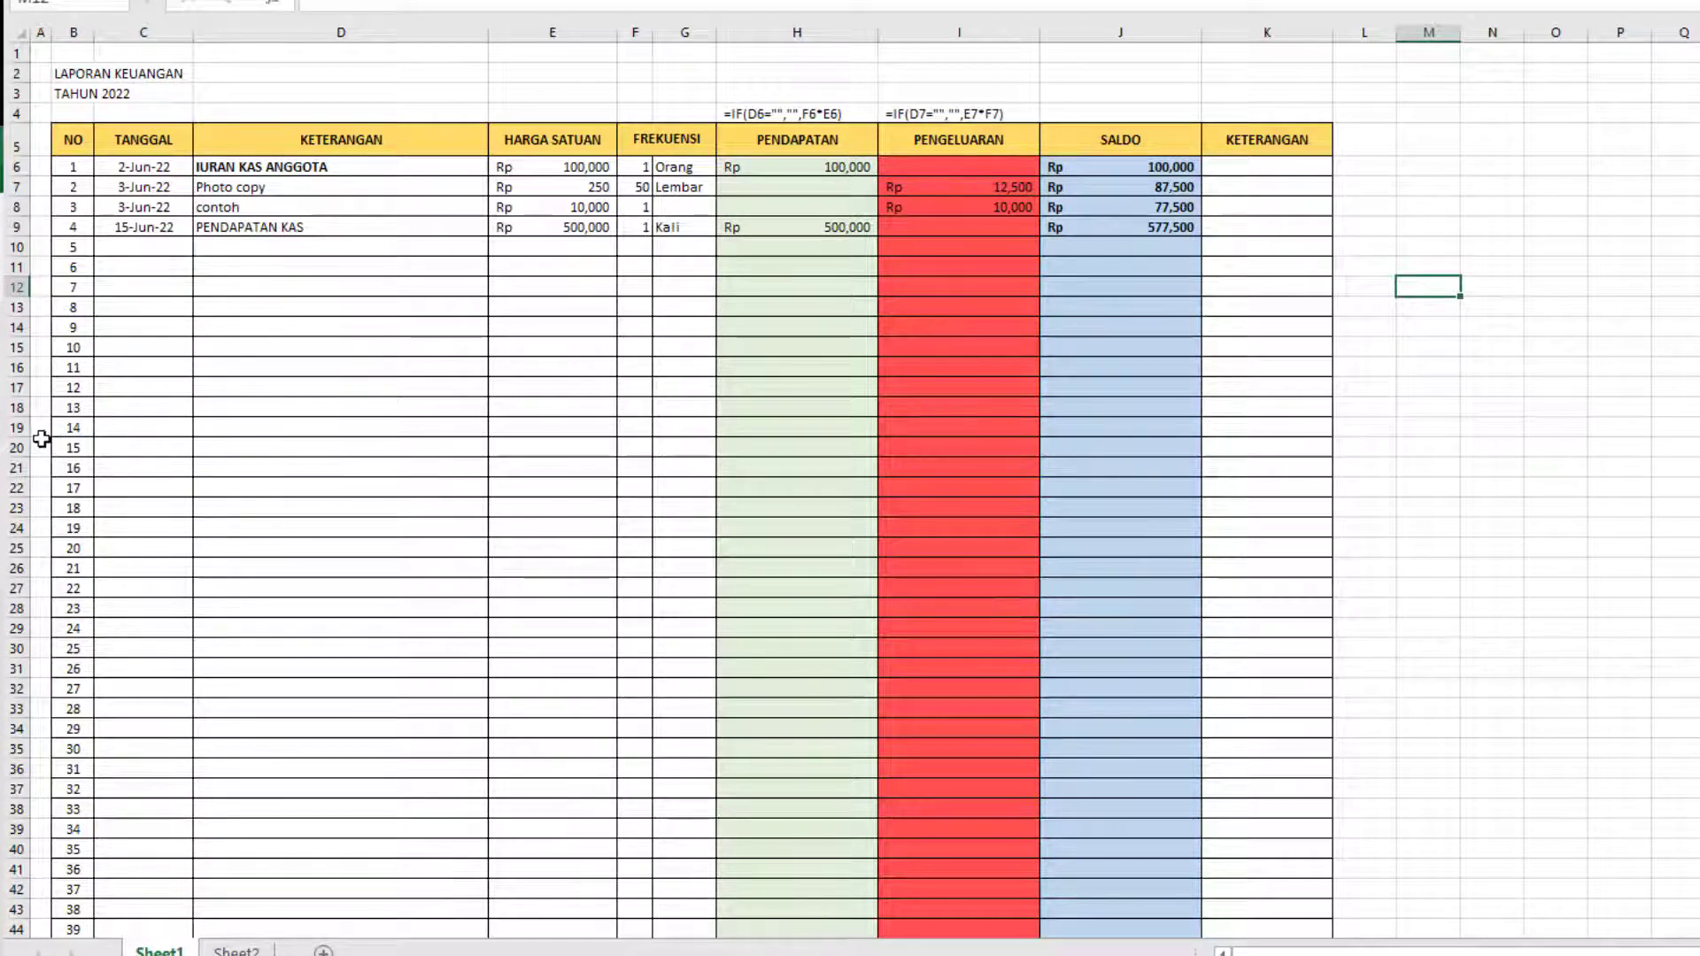
# Fill entry row 5 with dark gray from the TANGGAL column to the last KETERANGAN column as a separator.
pyautogui.click(19, 247)
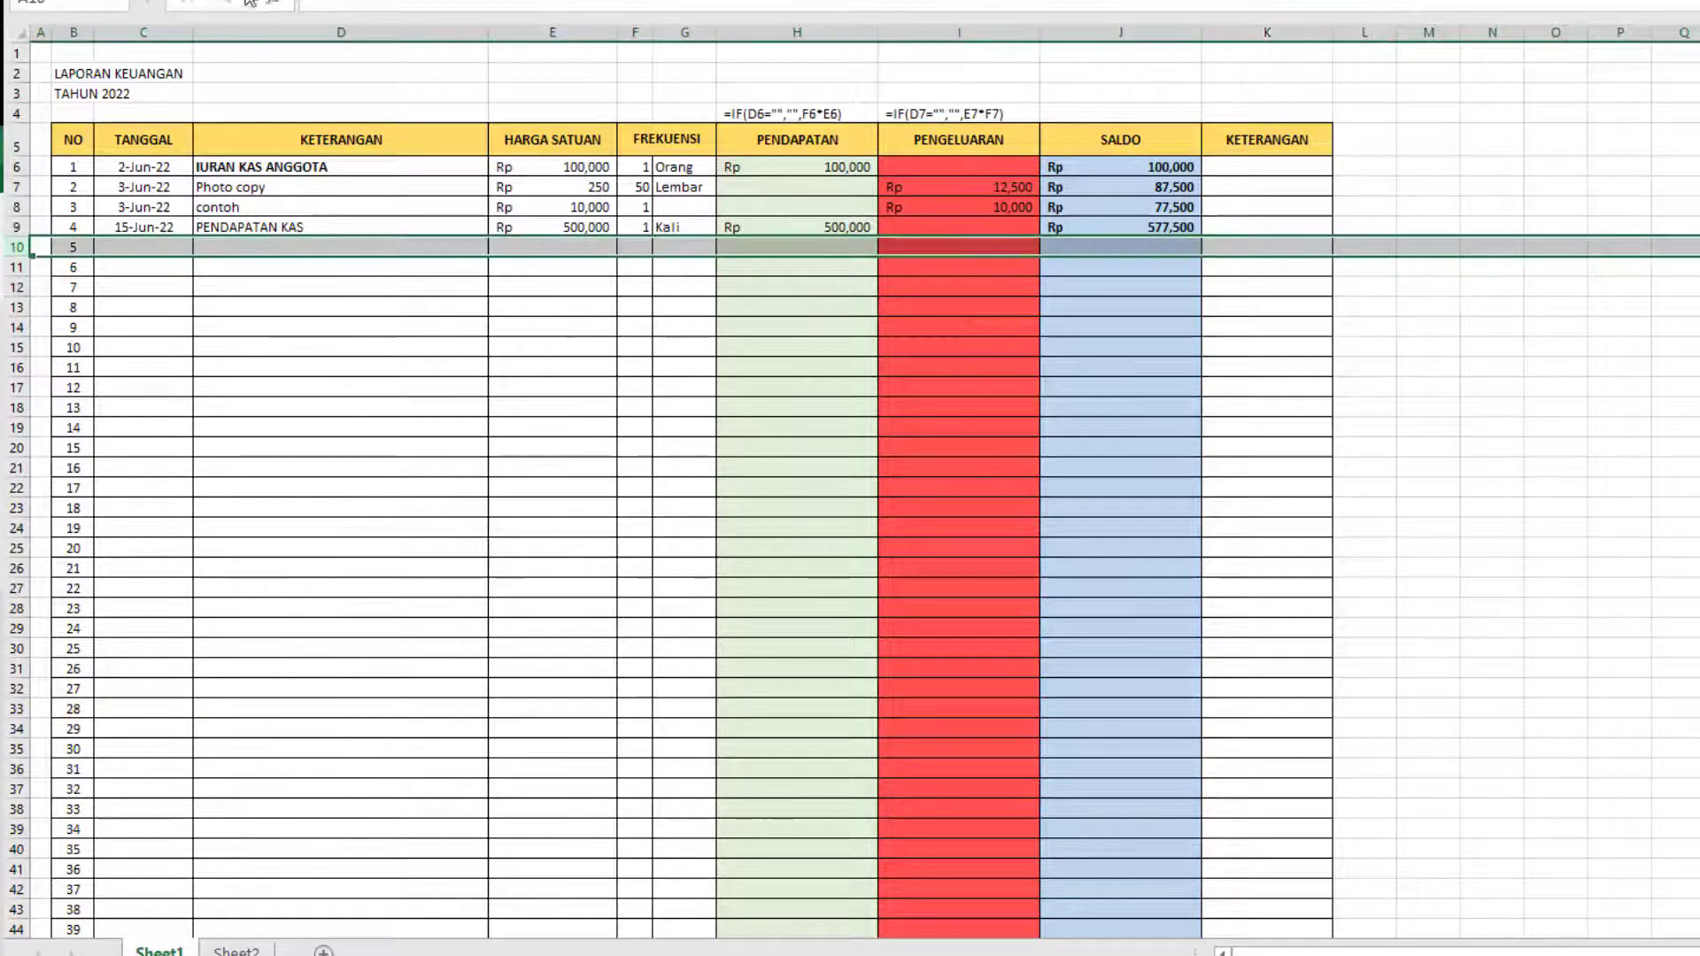
pyautogui.click(377, 1)
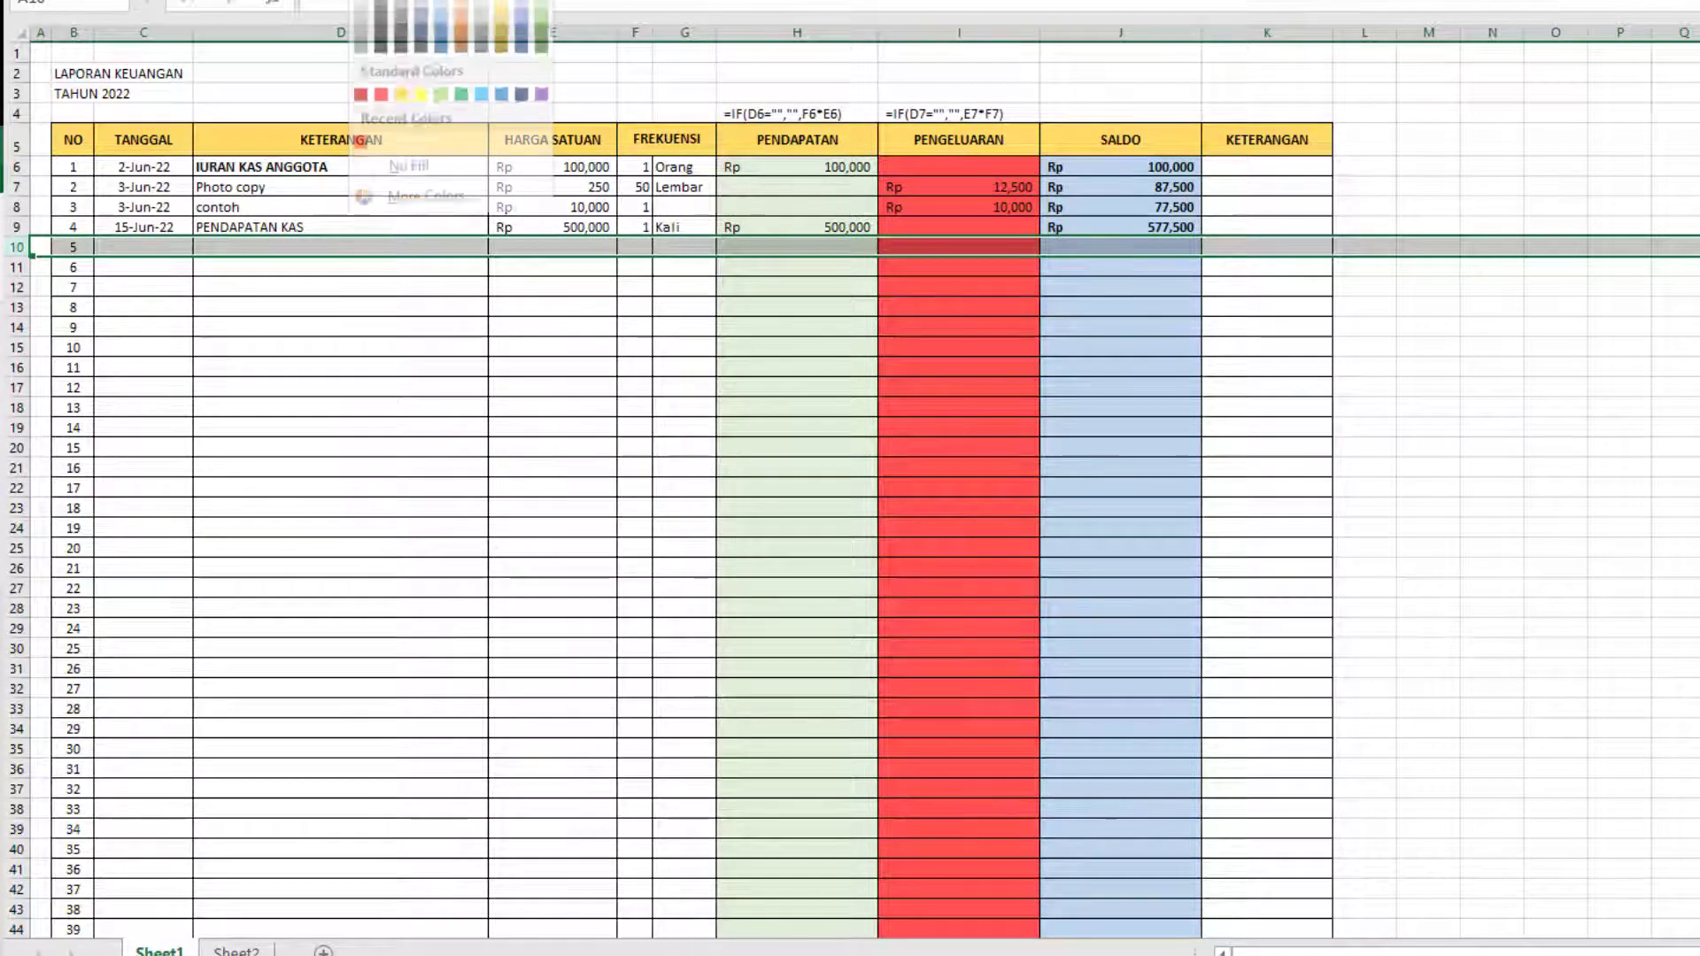
pyautogui.click(111, 248)
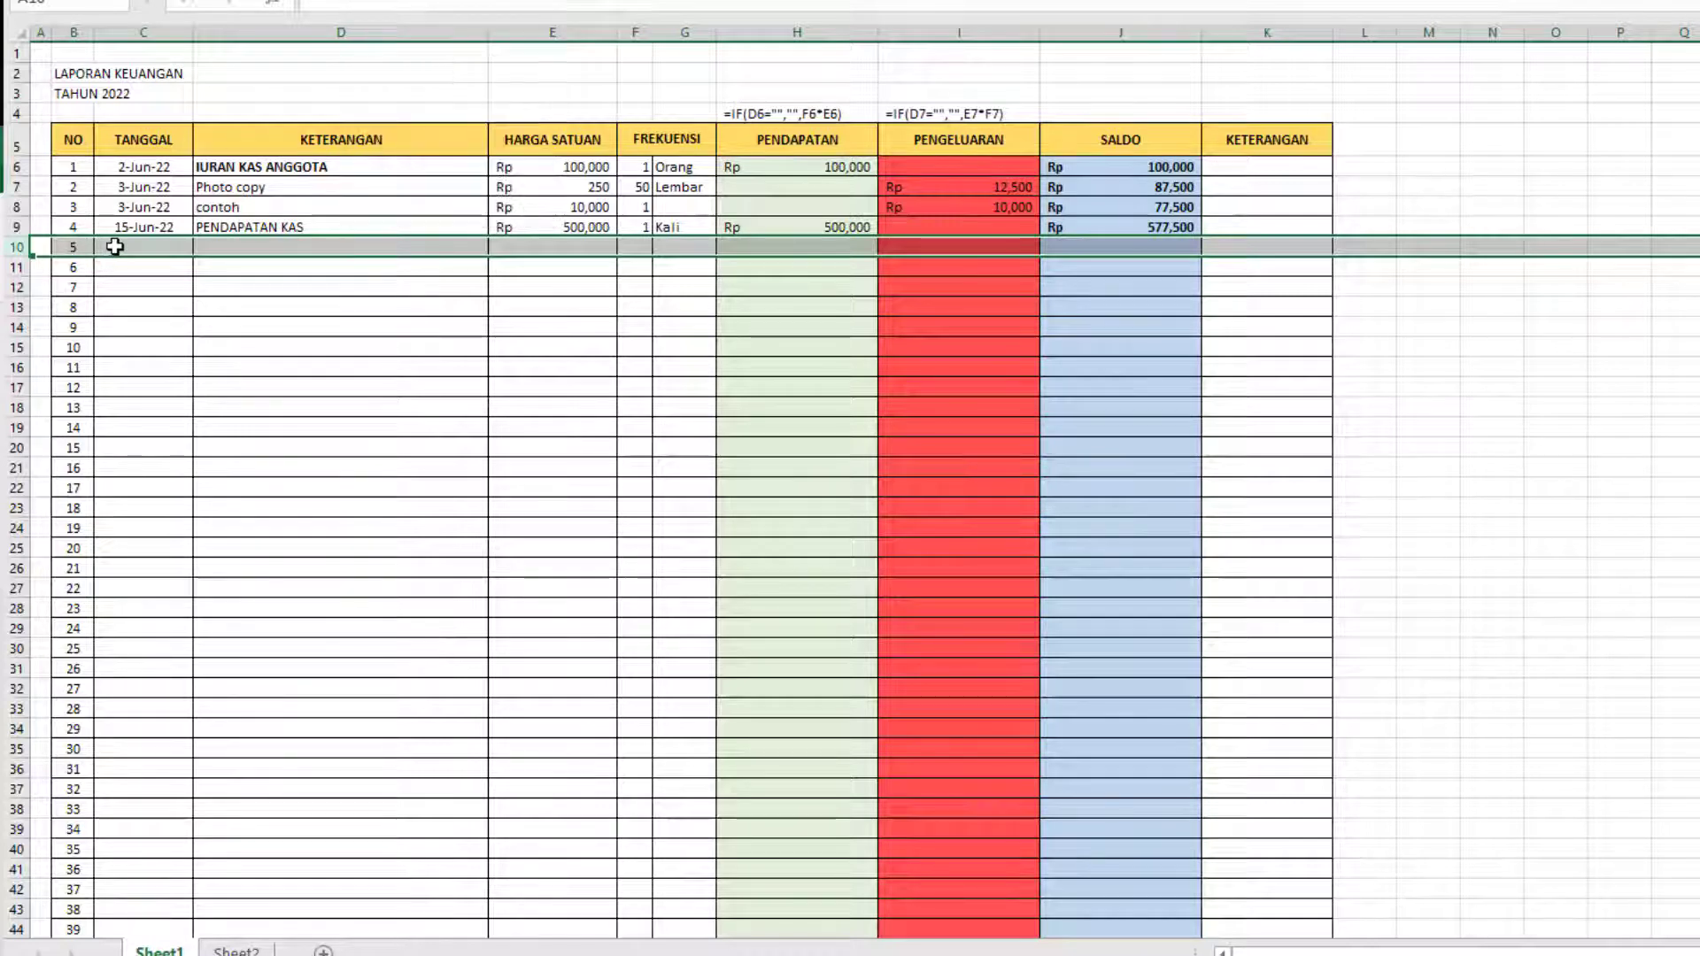
pyautogui.moveTo(114, 247); pyautogui.dragTo(1205, 248)
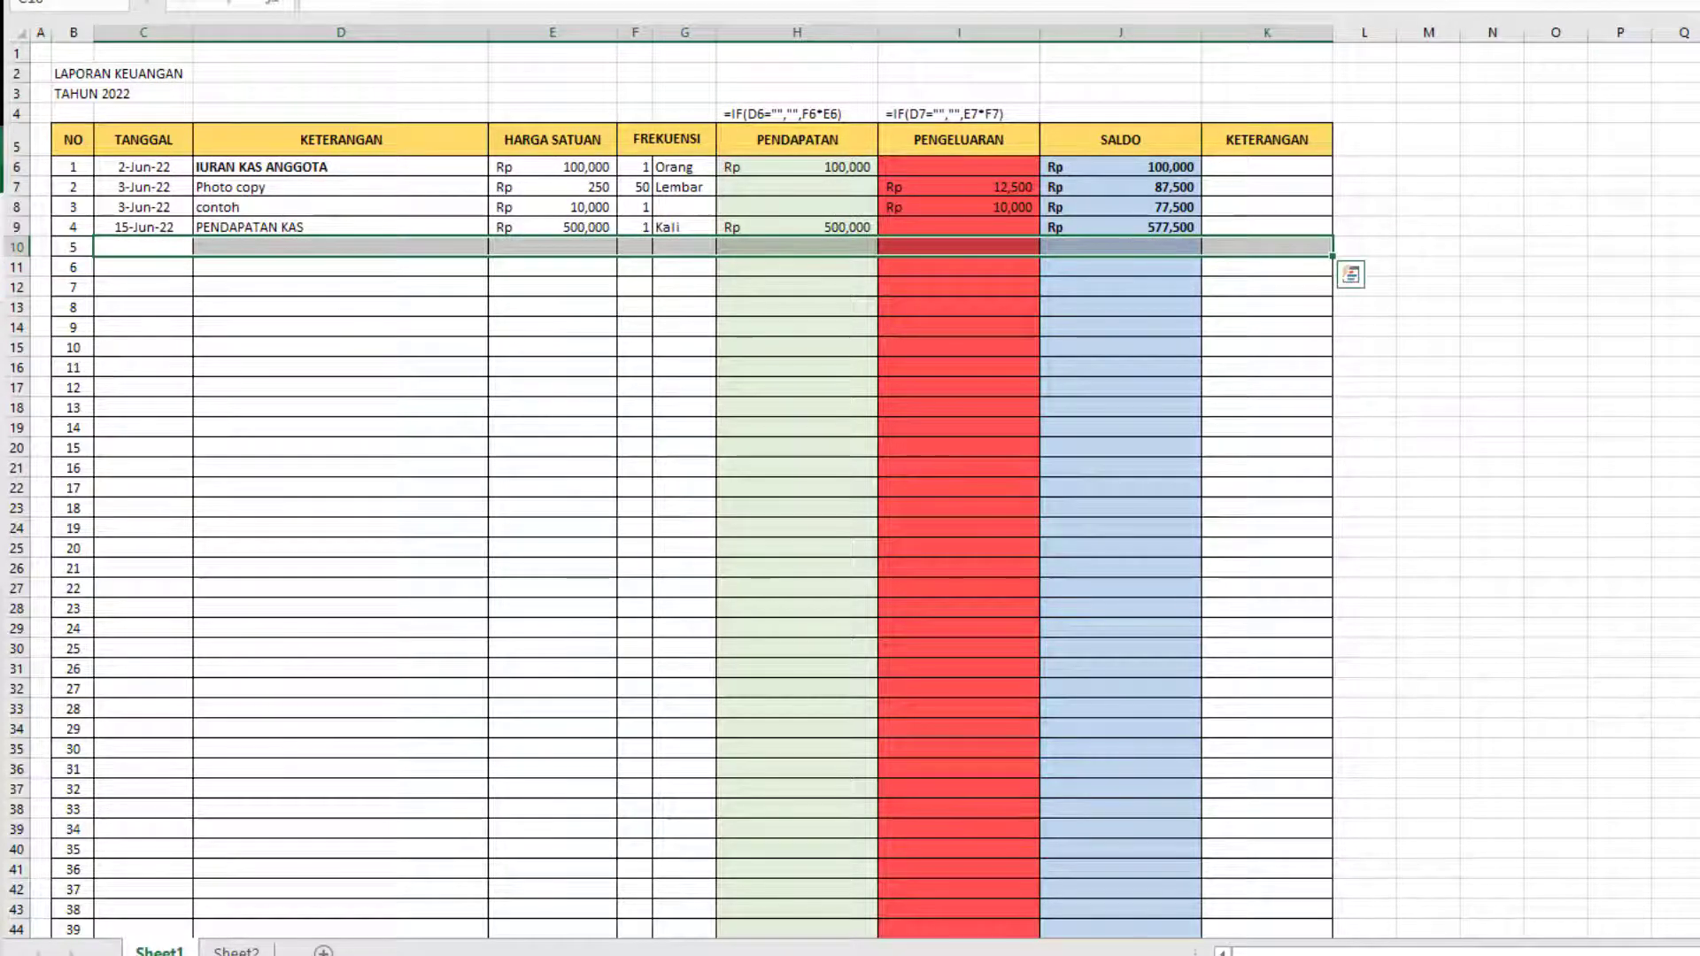
pyautogui.click(377, 1)
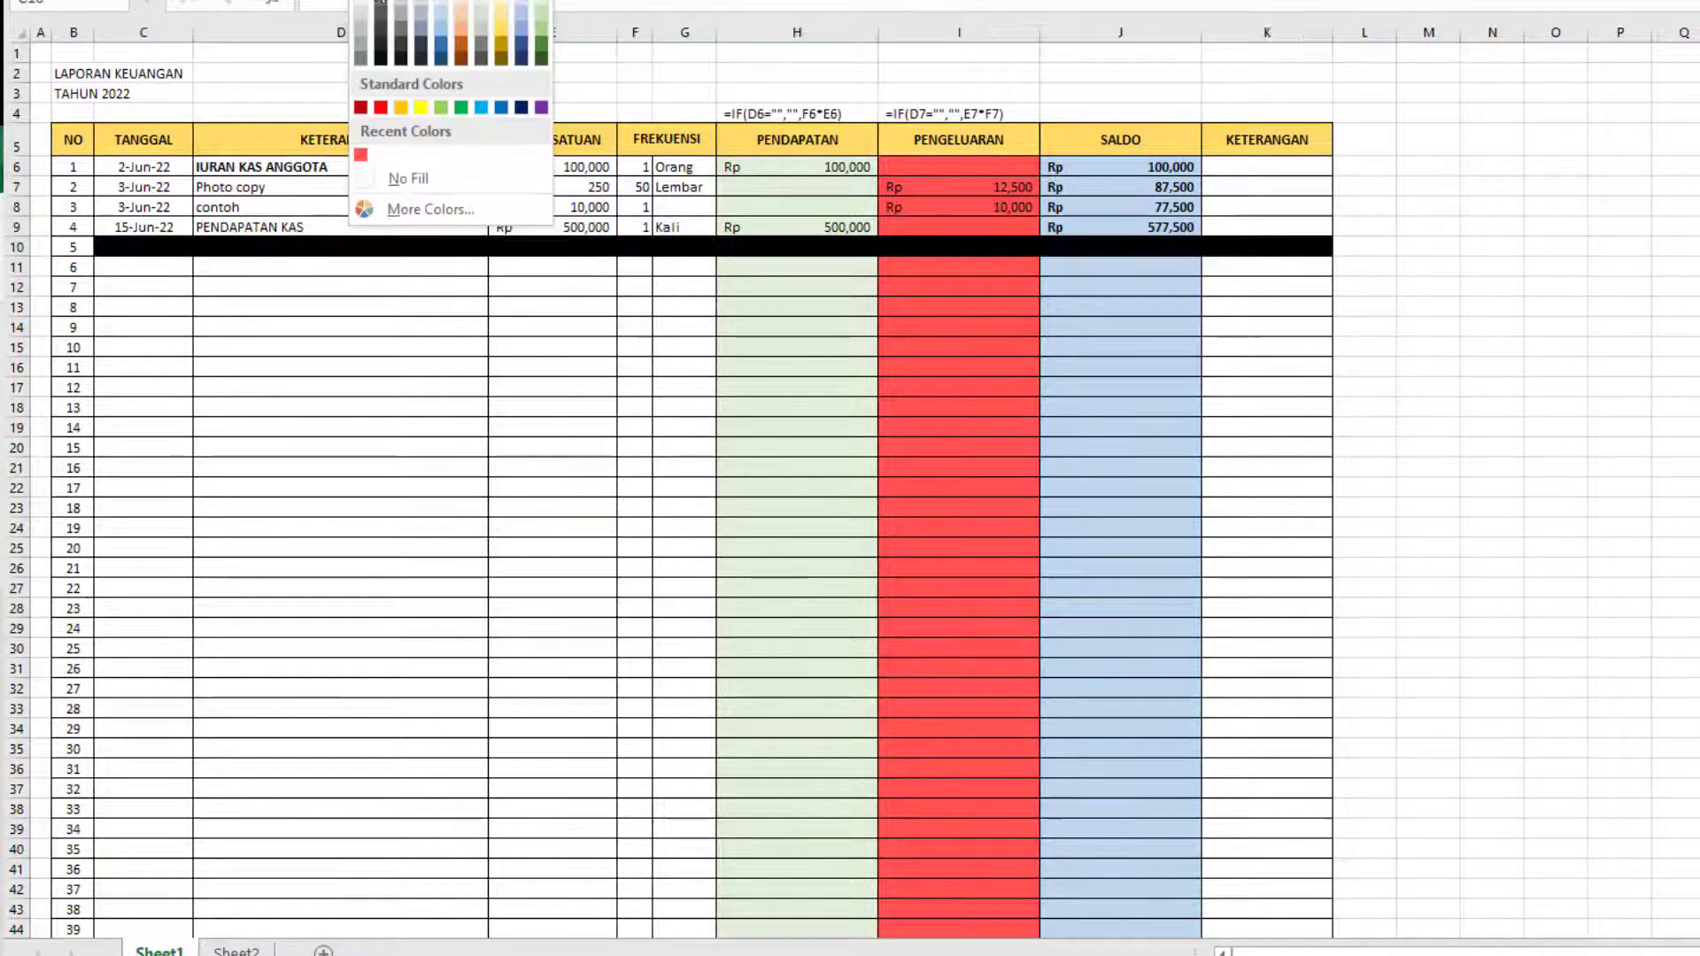
pyautogui.click(380, 16)
# Enter the date 17 July 2022 in the TANGGAL column of entry 6.
pyautogui.click(133, 270)
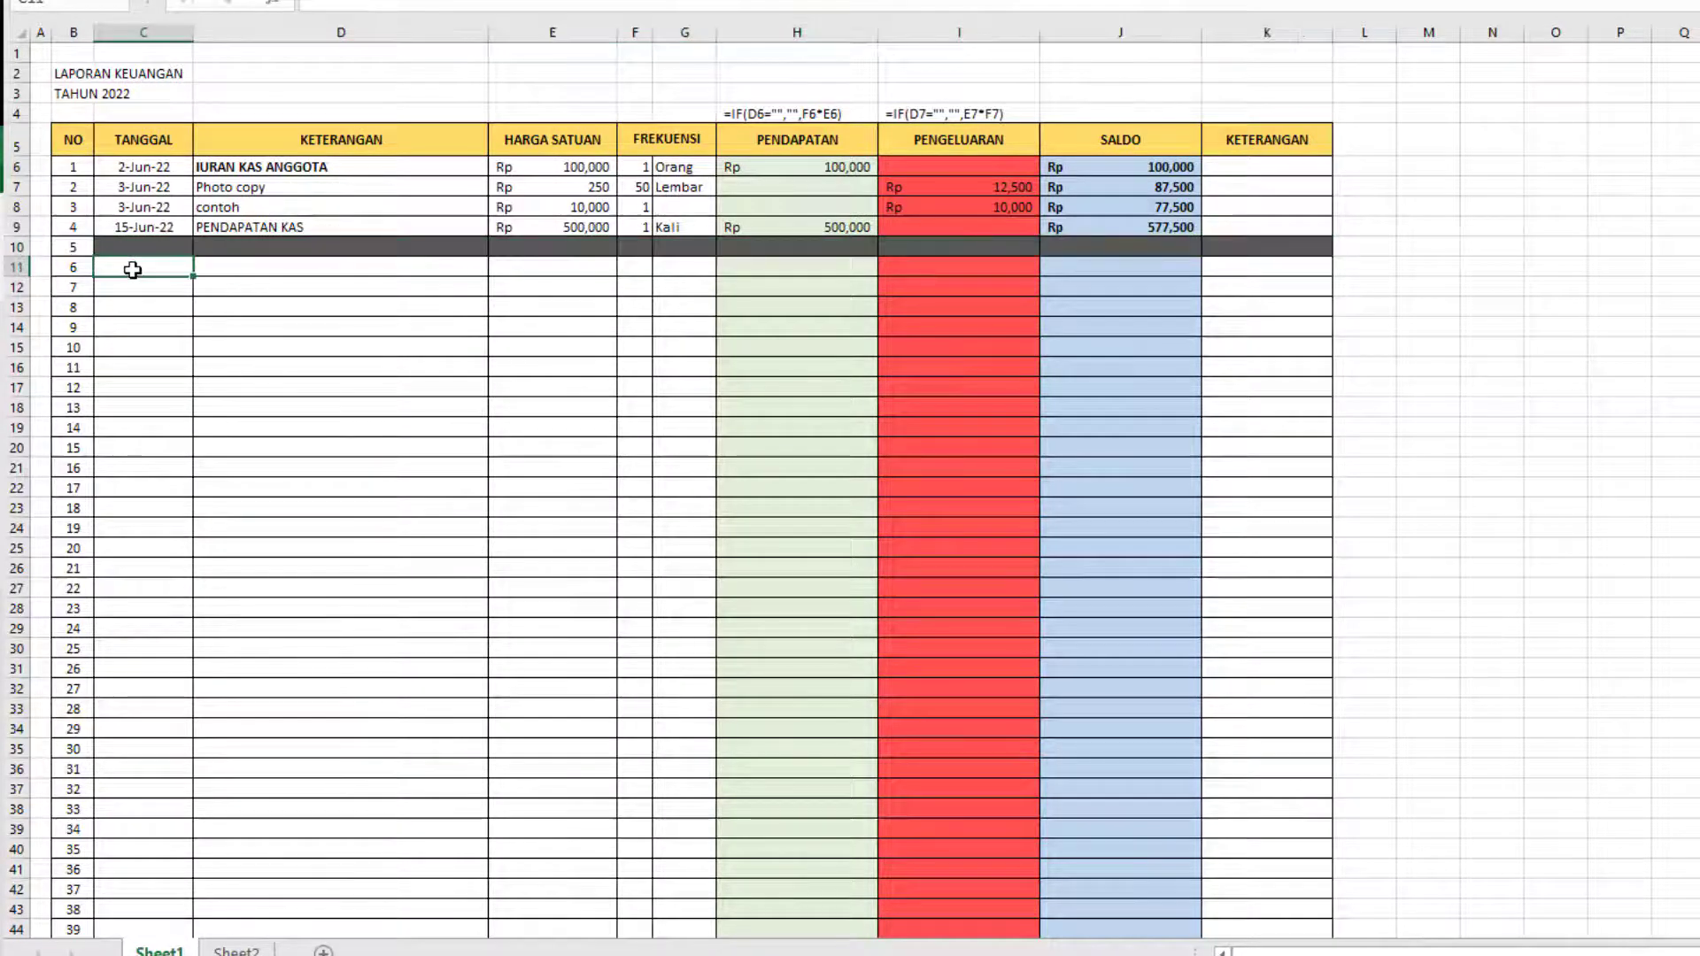
pyautogui.write('7/17/2022')
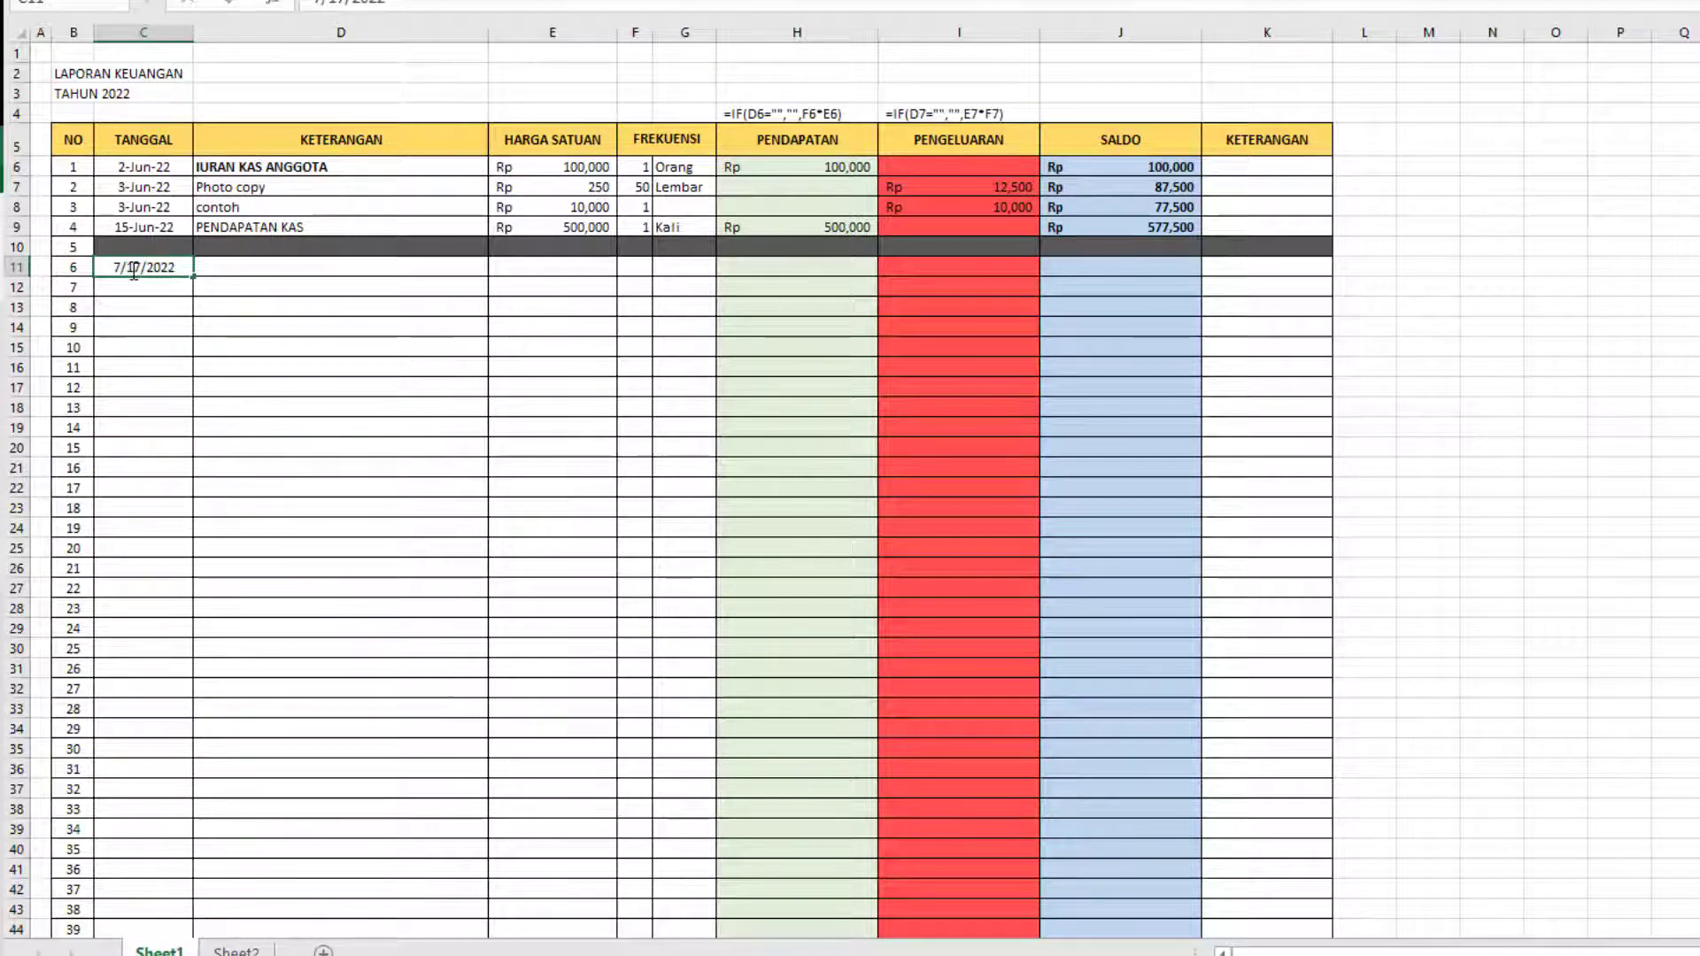
pyautogui.press('Return')
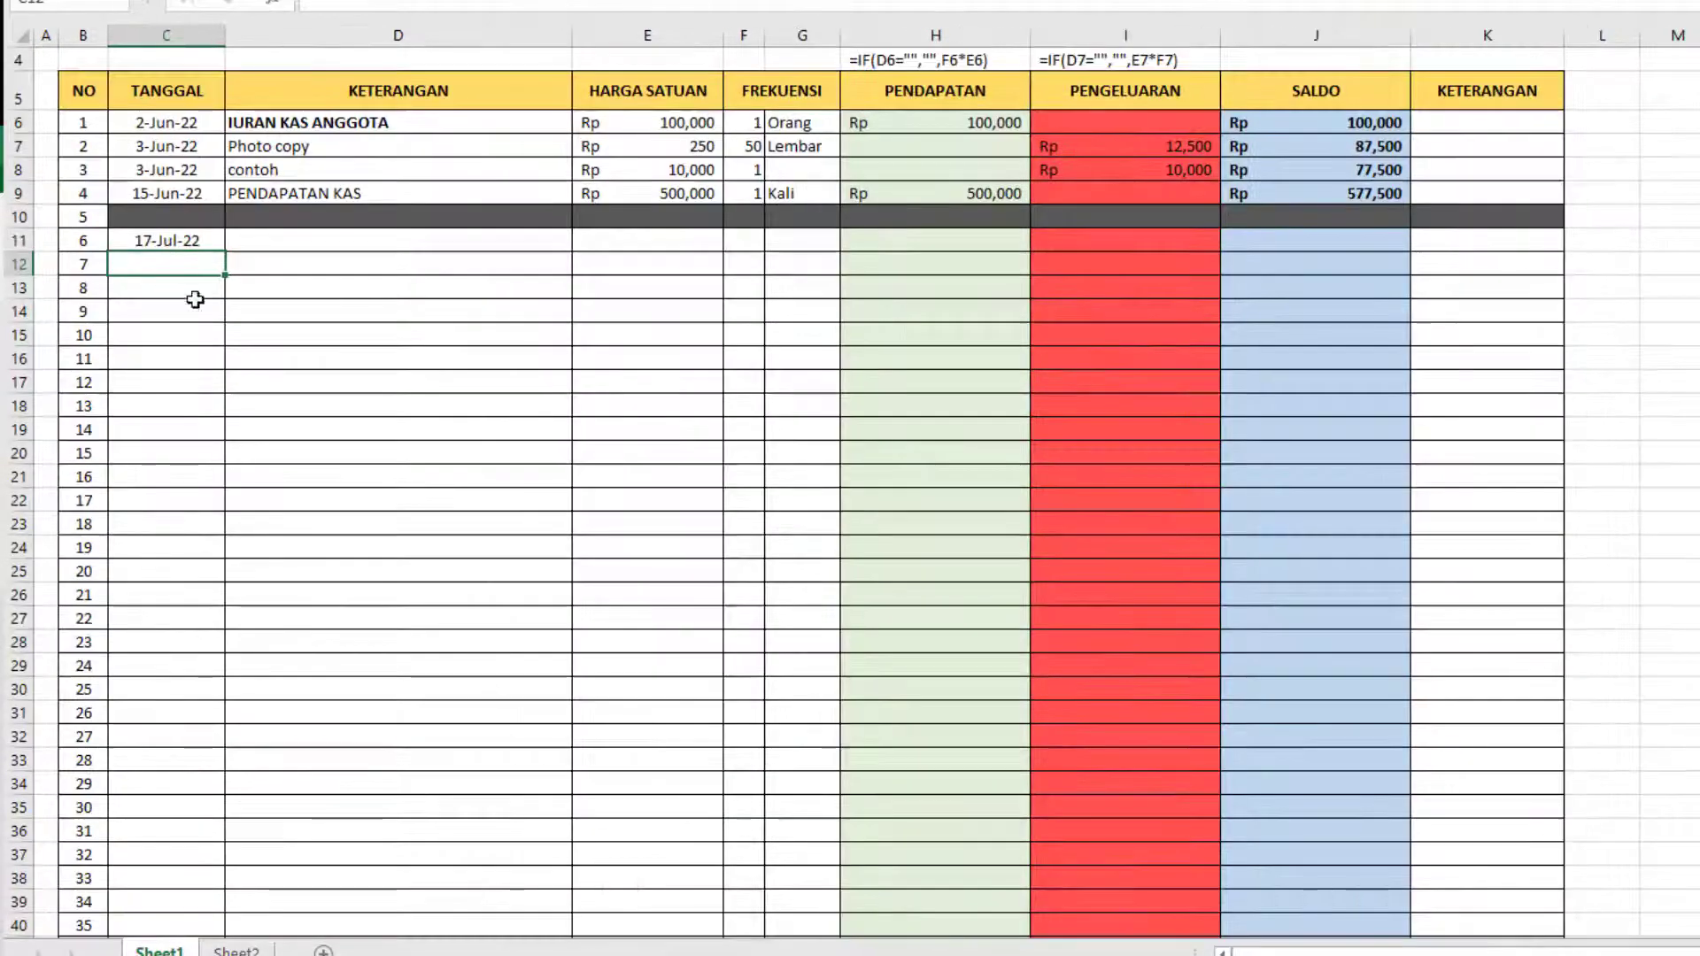
# Inspect the SALDO formula of entry 6 to see which previous balance cell it references.
pyautogui.scroll(-6, 633, 418)
pyautogui.keyDown('ctrl'); pyautogui.scroll(1, 633, 418); pyautogui.keyUp('ctrl')
pyautogui.scroll(4, 651, 396)
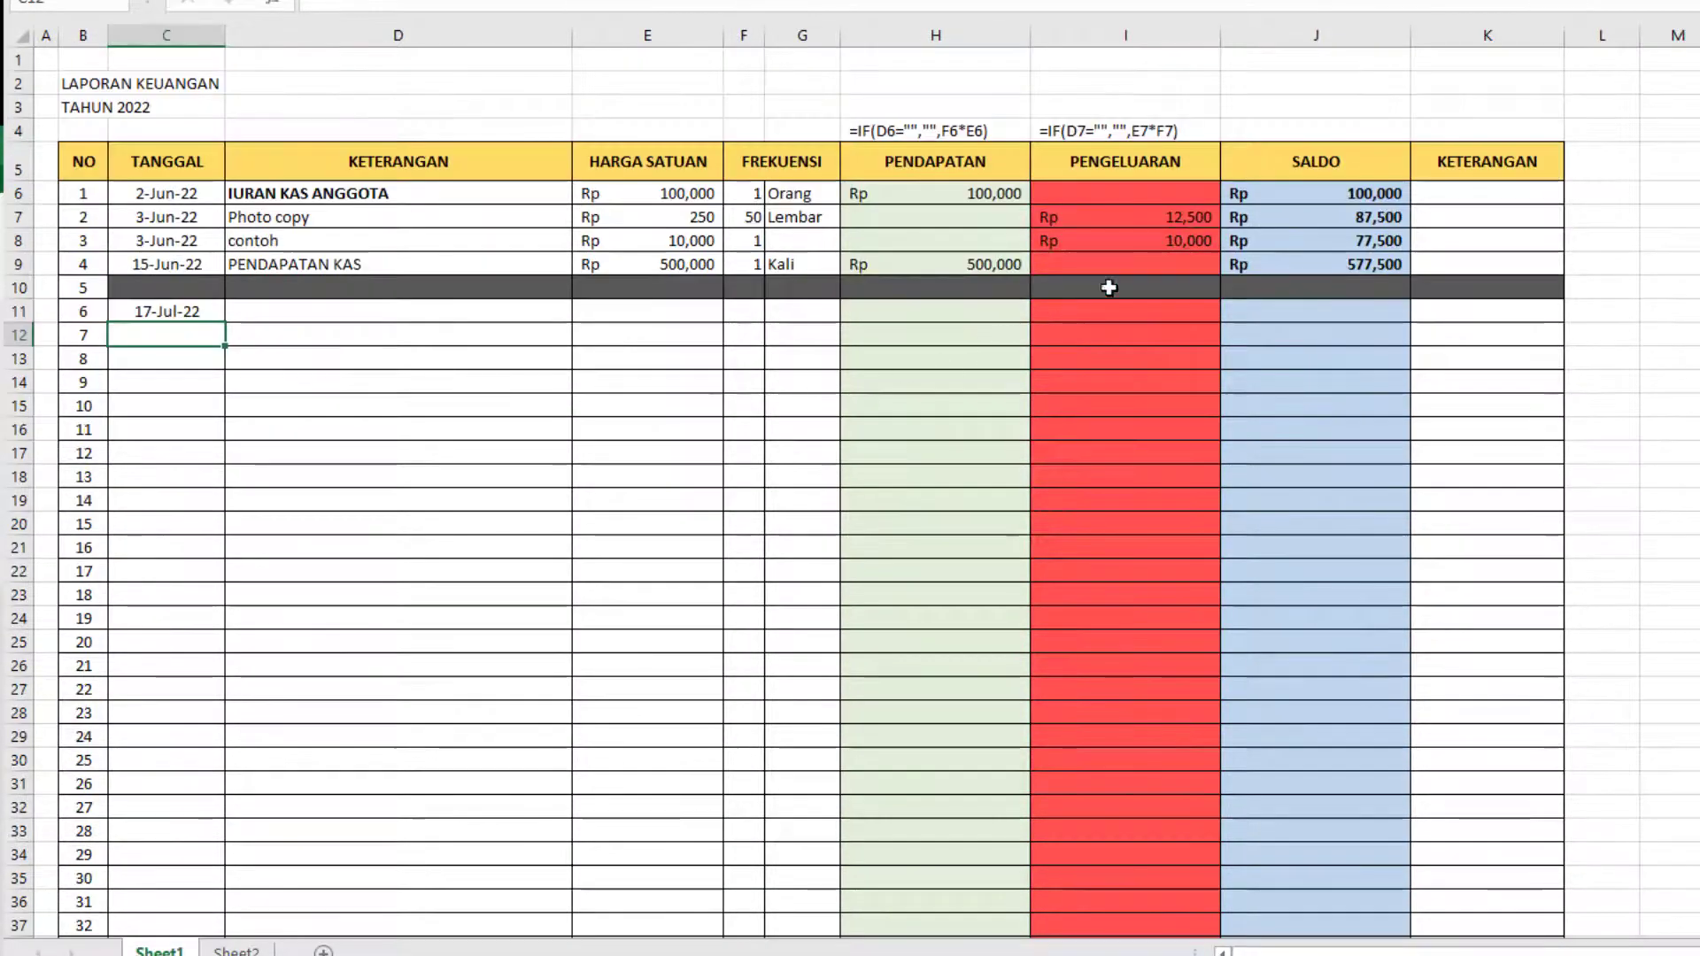
pyautogui.click(1260, 311)
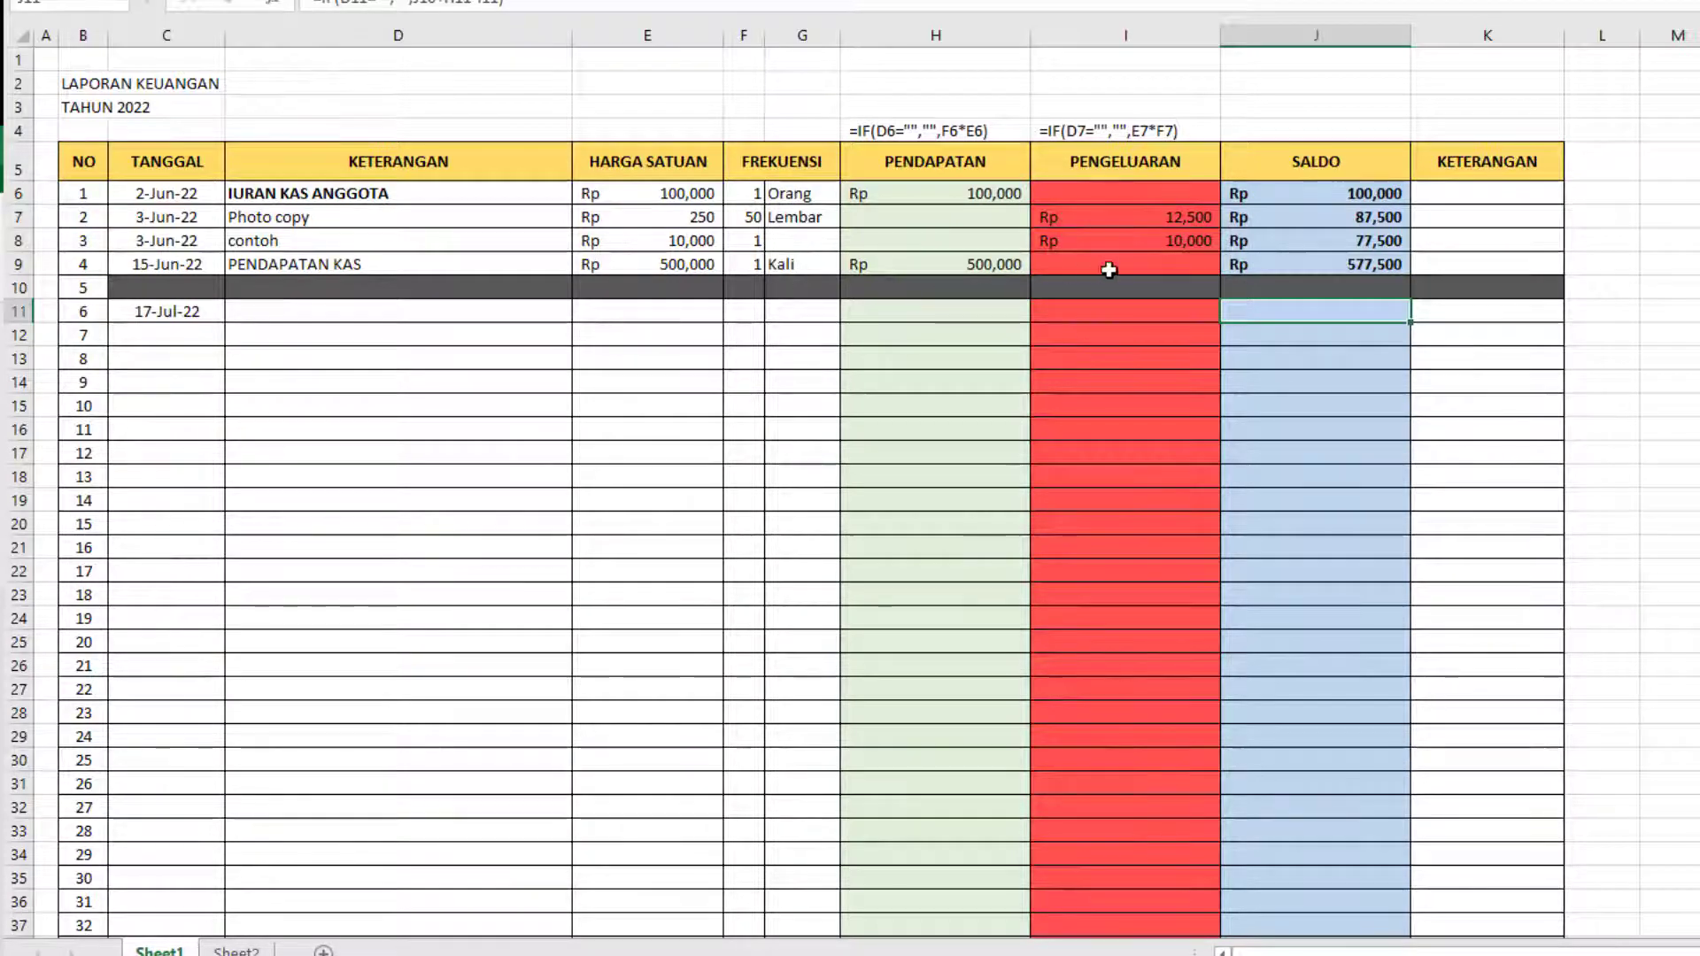
pyautogui.doubleClick(1344, 308)
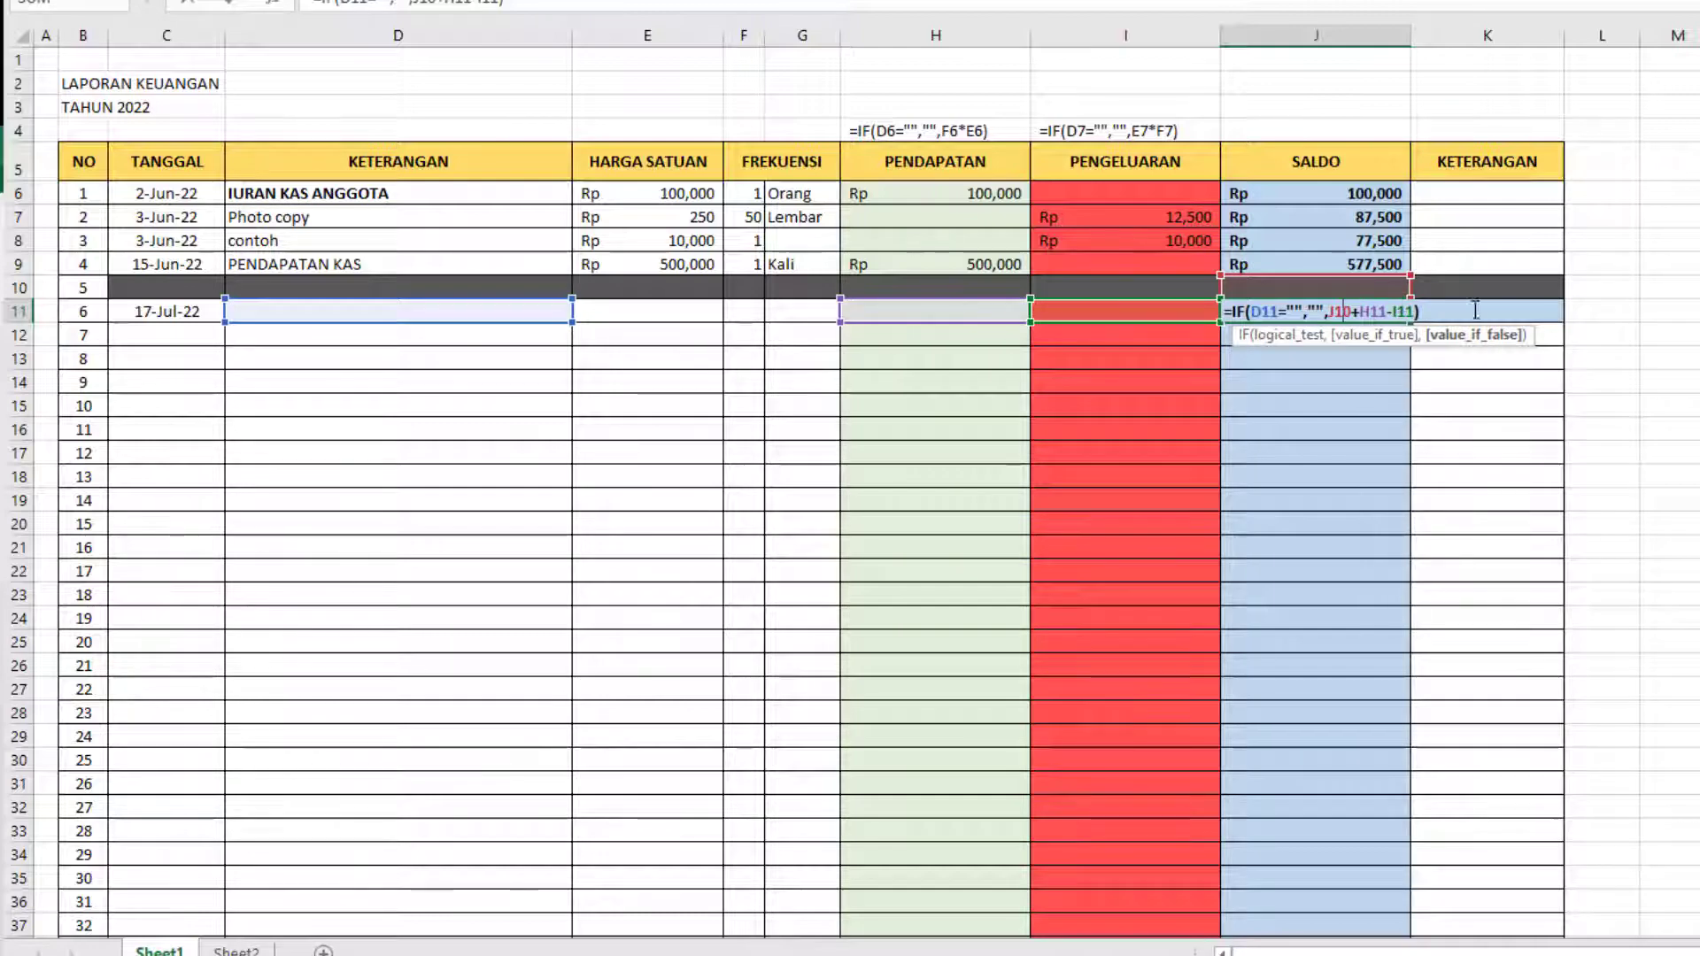
pyautogui.press('Return')
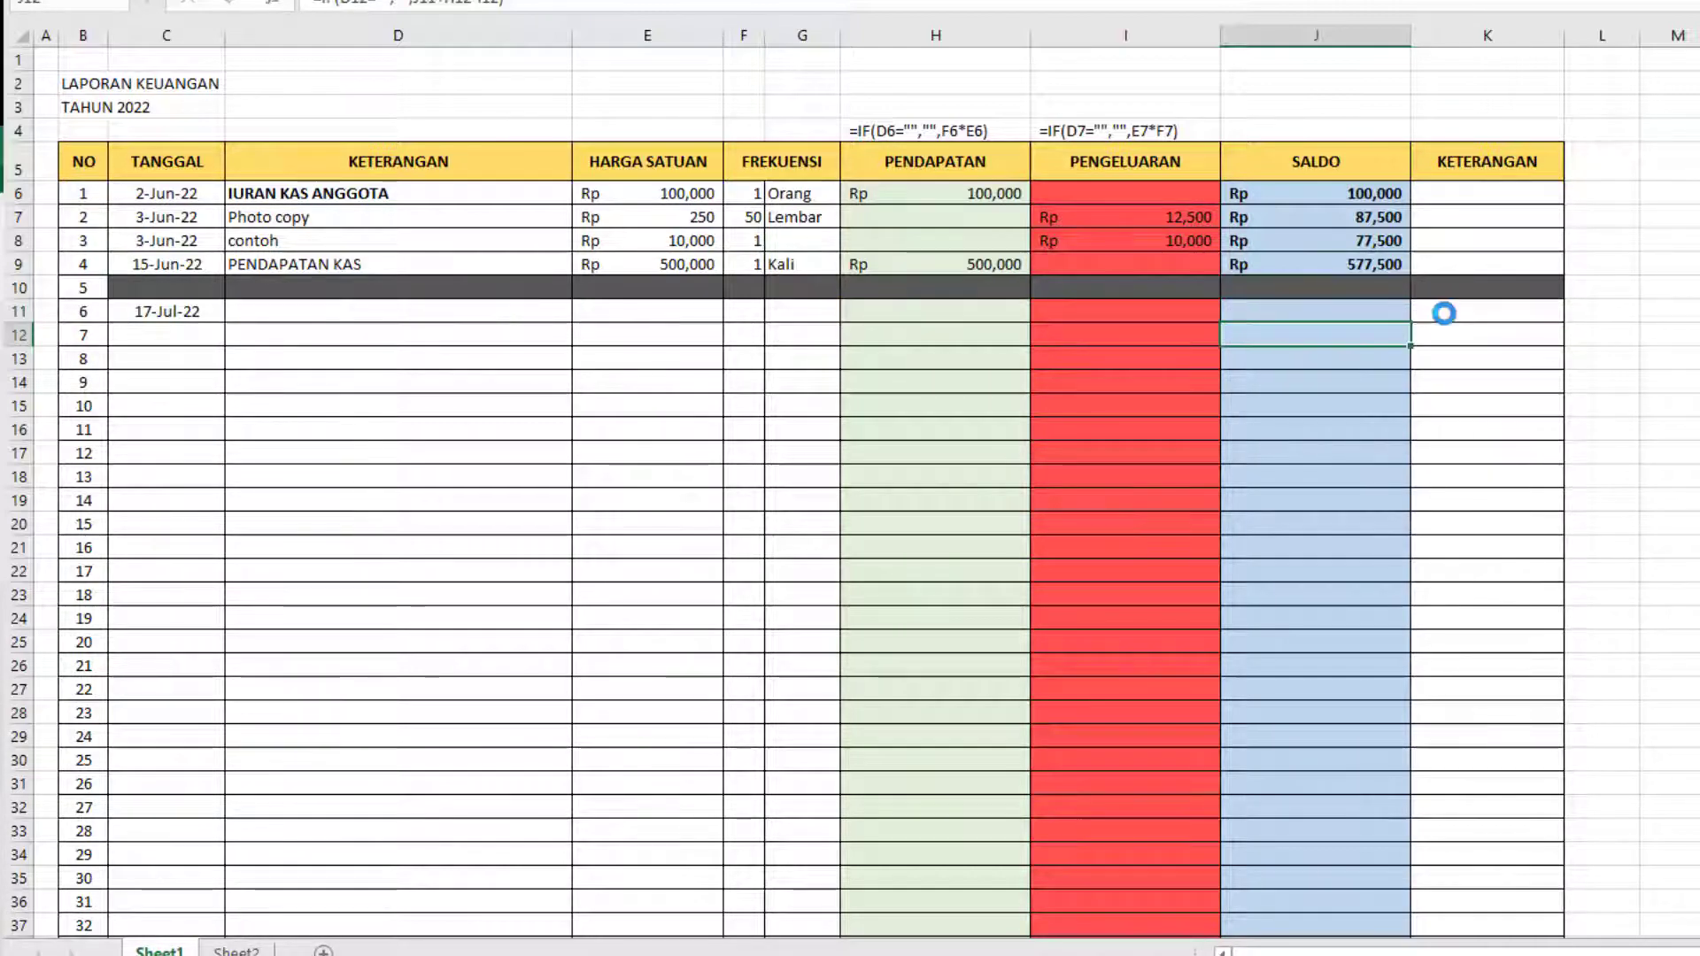
# Change the SALDO formula of entry 6 to use the entry 4 balance in J9, giving =IF(D11="","",J9+H11-I11).
pyautogui.scroll(2, 1446, 307)
pyautogui.scroll(2, 1497, 316)
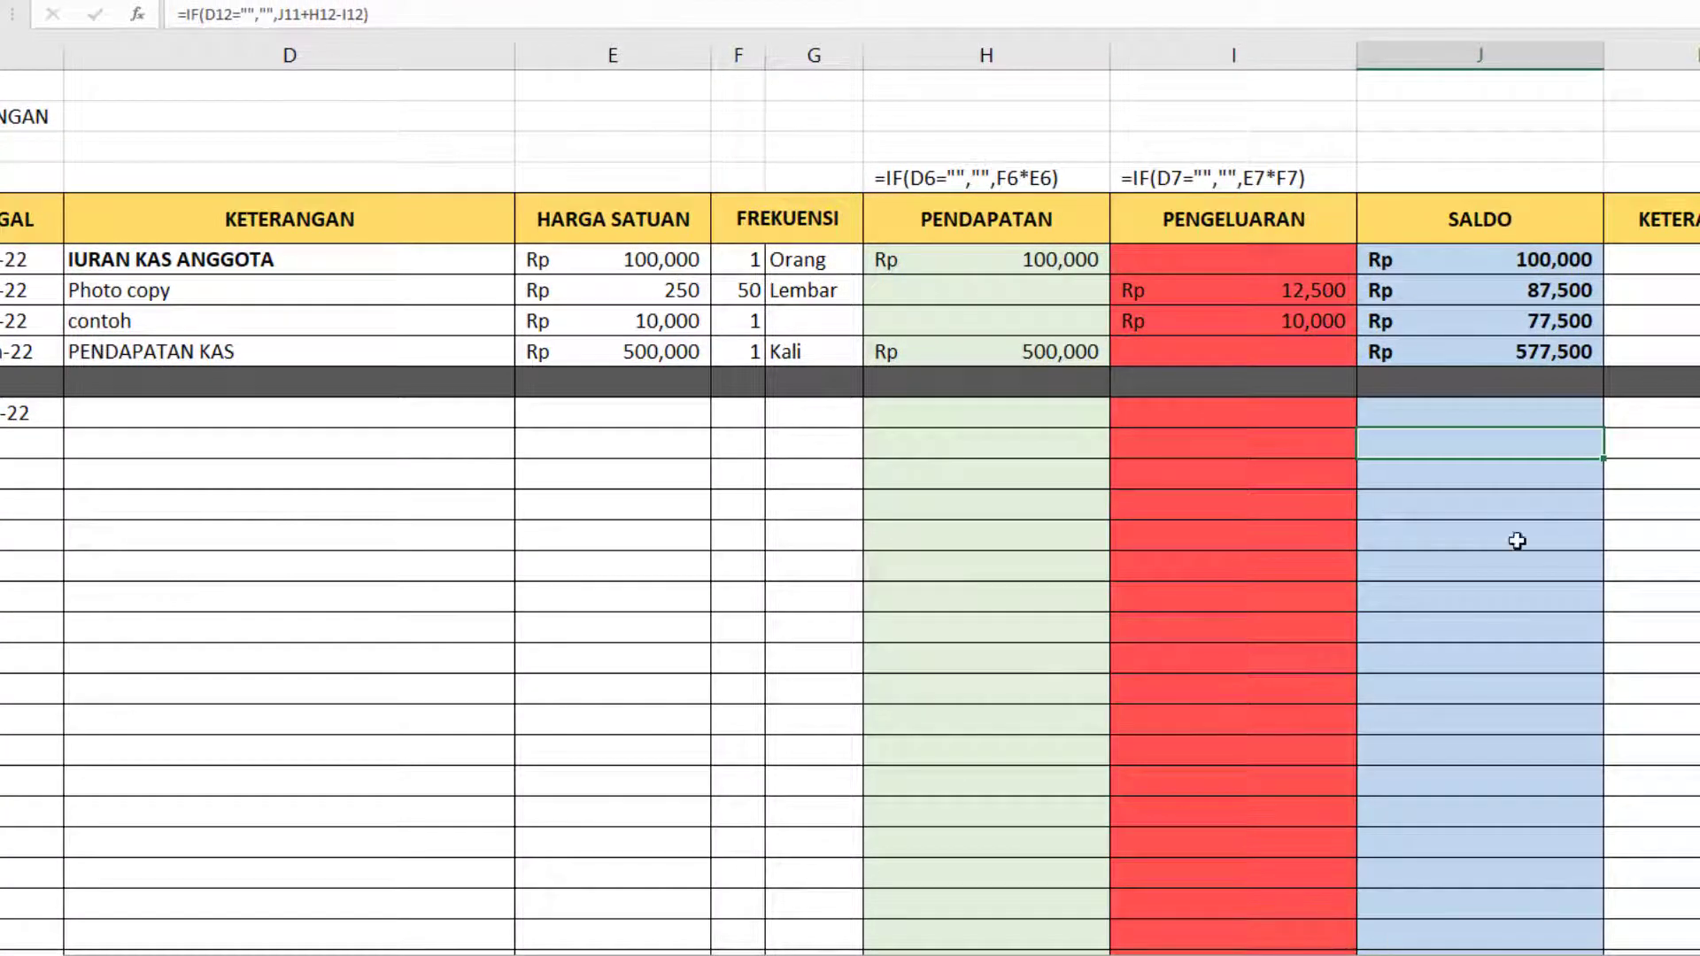
pyautogui.doubleClick(1507, 411)
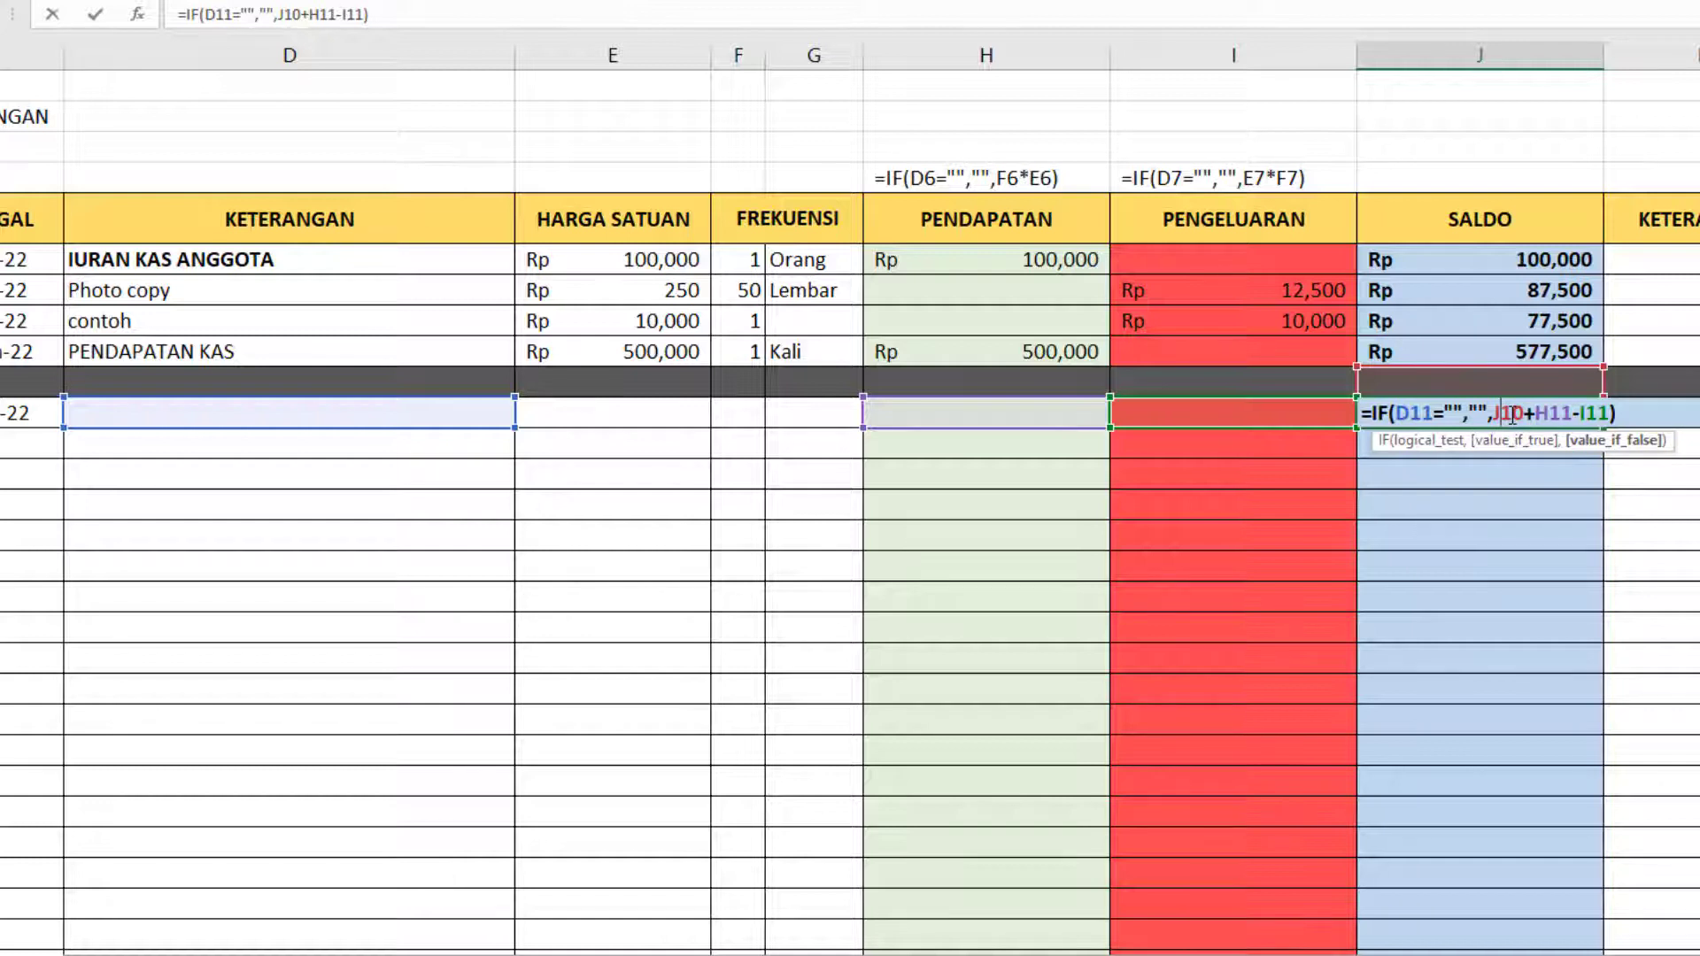
pyautogui.click(1523, 352)
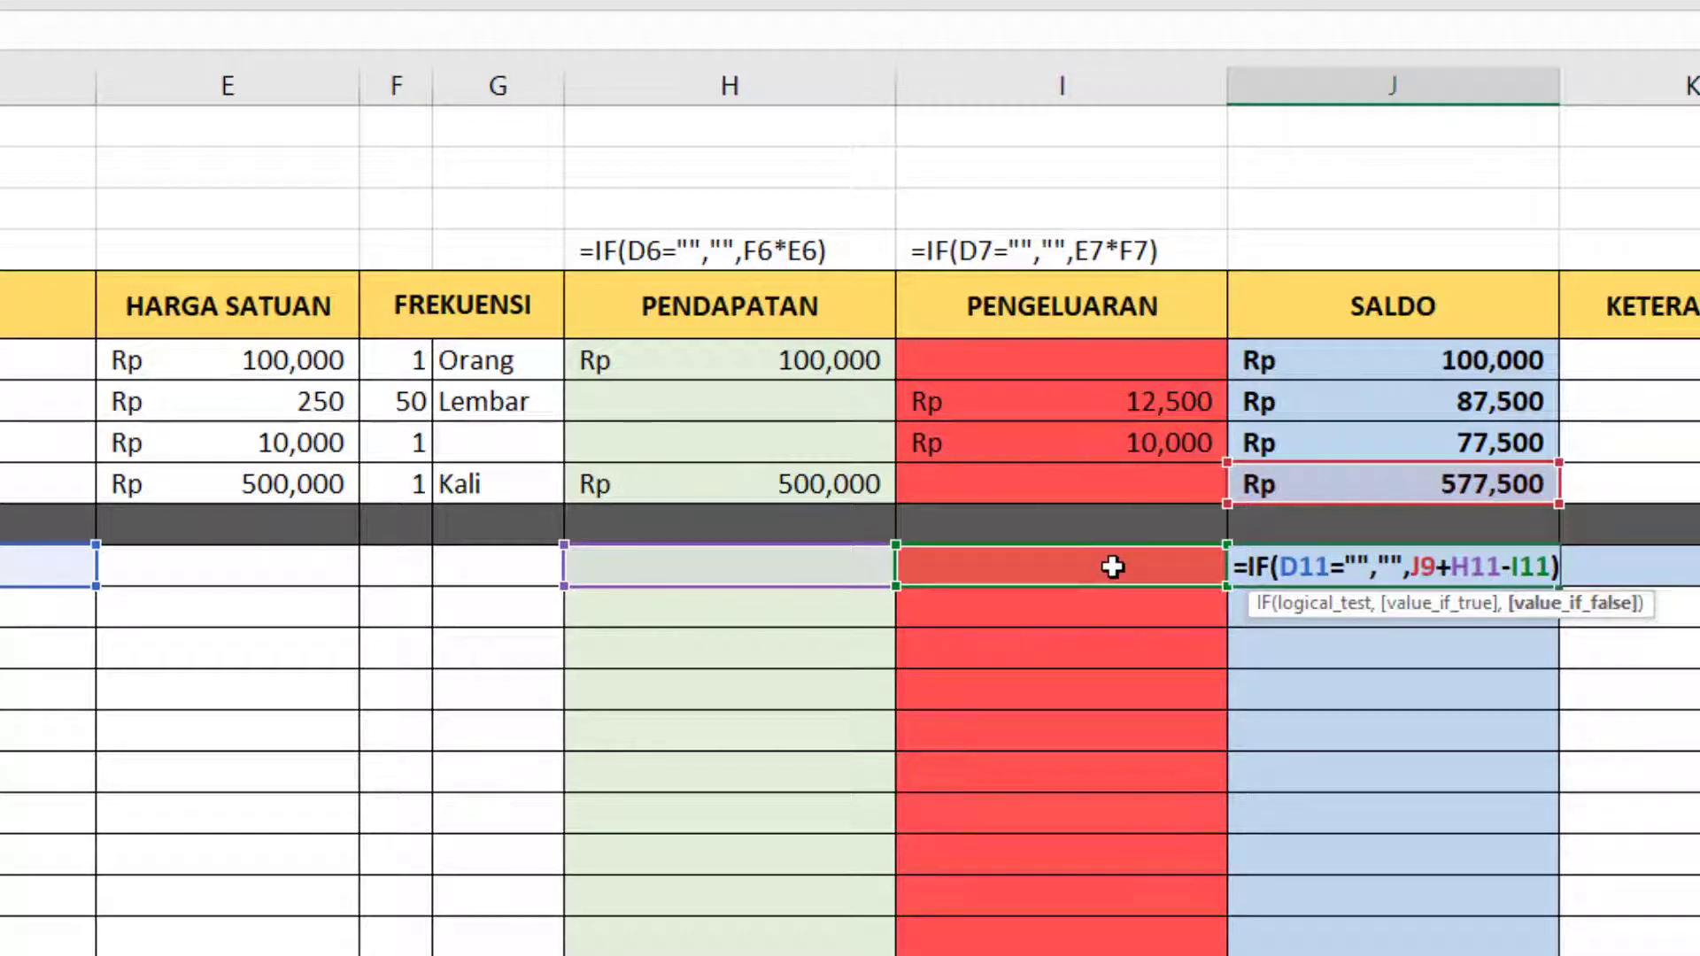
pyautogui.press('Return')
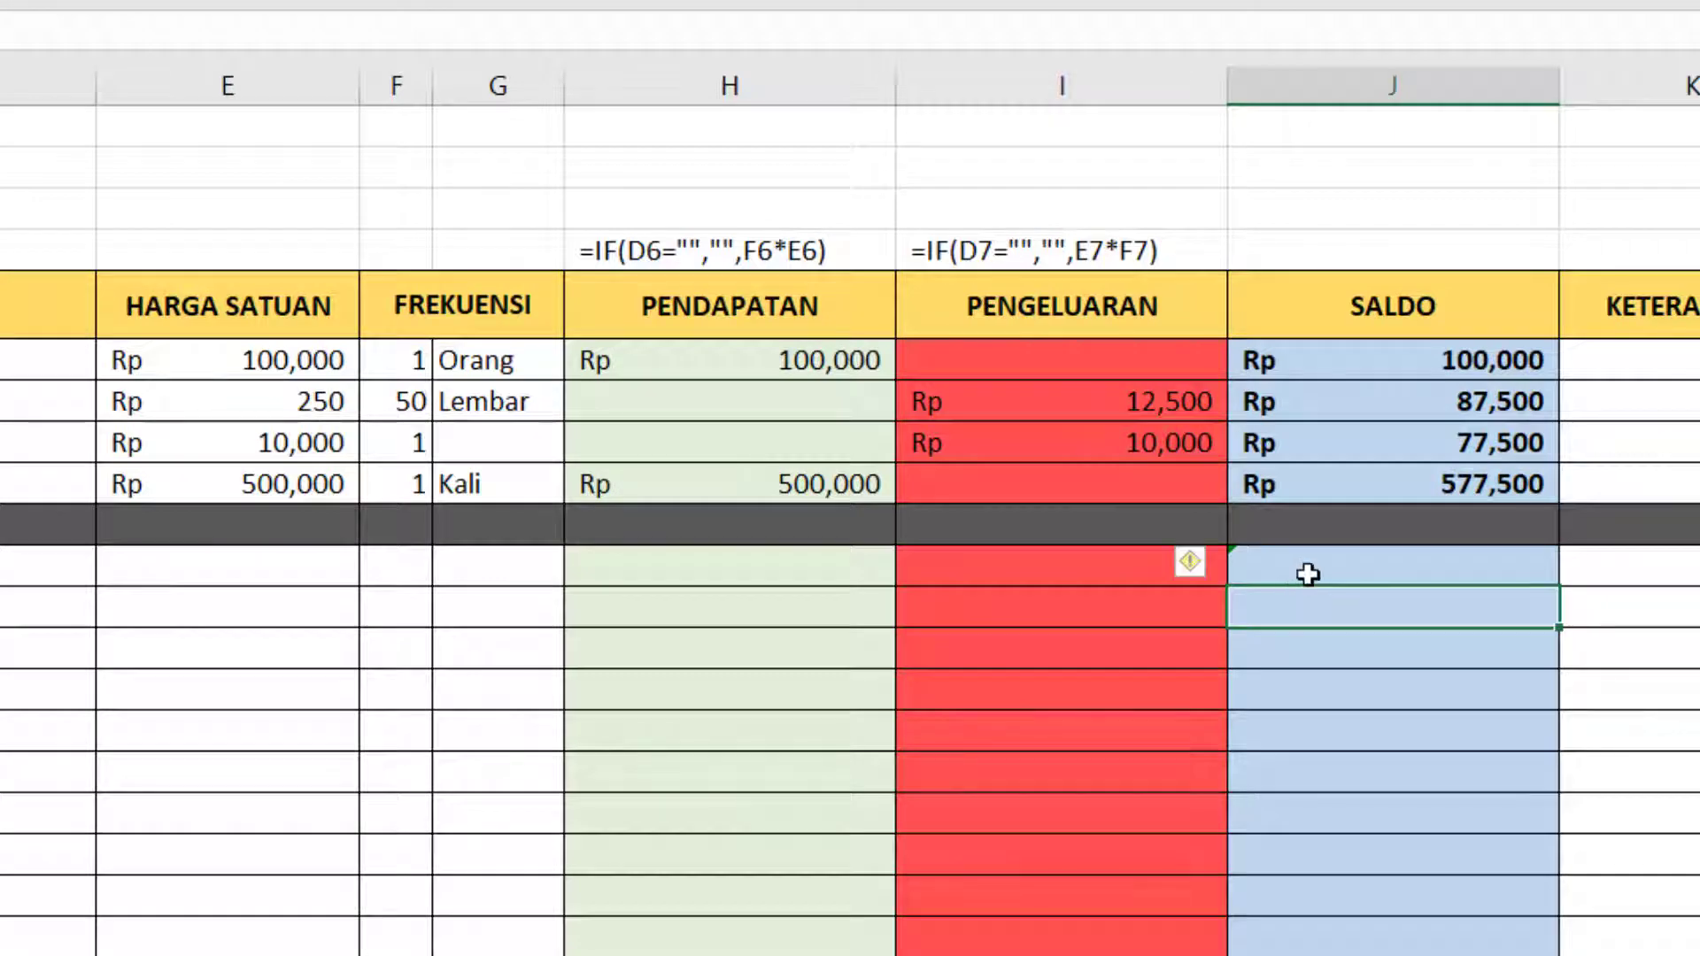
pyautogui.click(1308, 575)
# Copy IURAN KAS ANGGOTA with its HARGA SATUAN and FREKUENSI values from entry 1 into the 17 July entry.
pyautogui.click(7, 567)
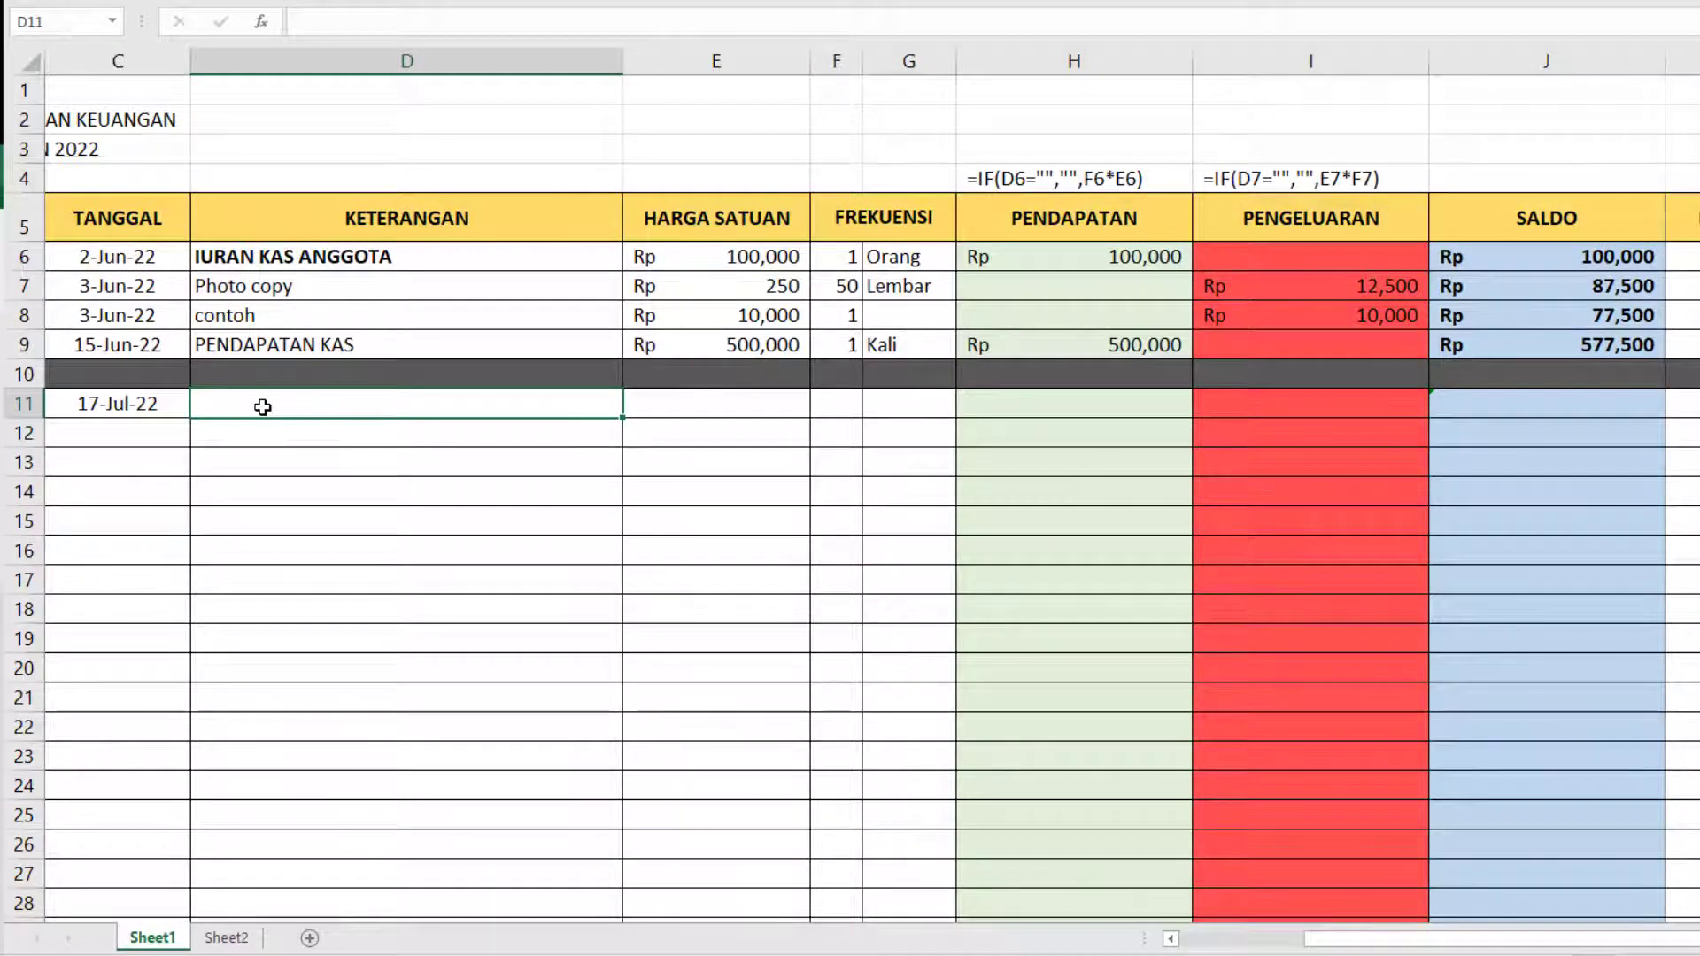
pyautogui.click(322, 259)
pyautogui.hotkey('ctrl', 'c')
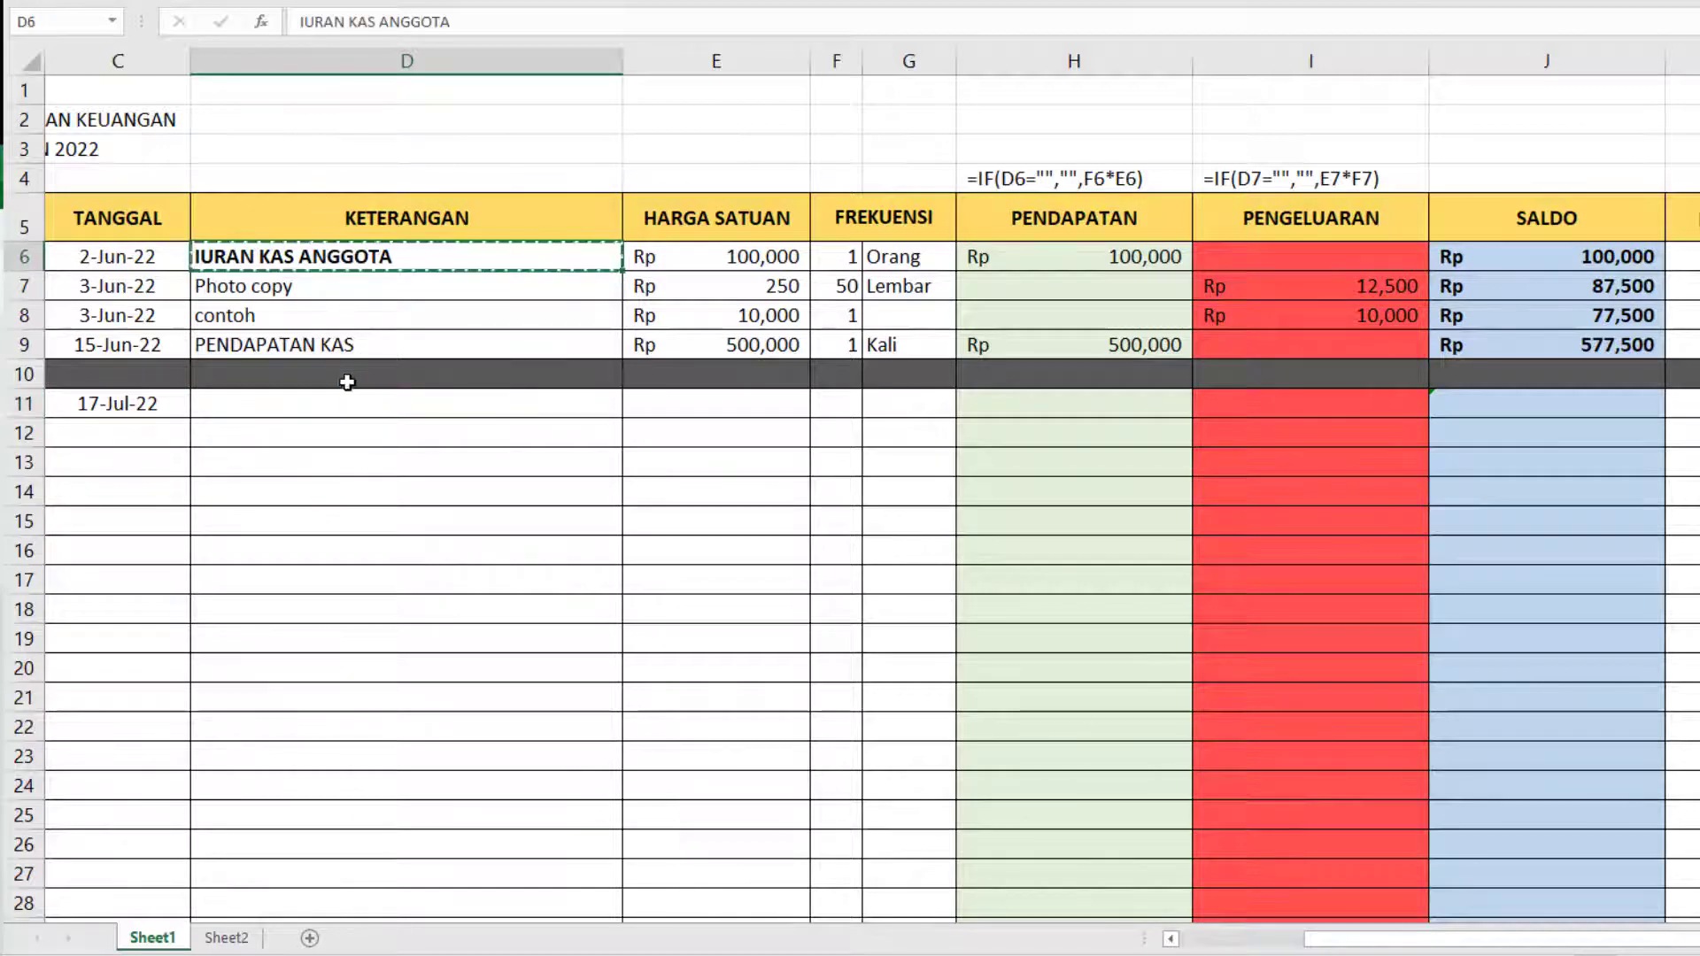
pyautogui.click(365, 402)
pyautogui.hotkey('ctrl', 'v')
pyautogui.moveTo(717, 258); pyautogui.dragTo(885, 260)
pyautogui.hotkey('ctrl', 'c')
pyautogui.click(750, 401)
pyautogui.hotkey('ctrl', 'v')
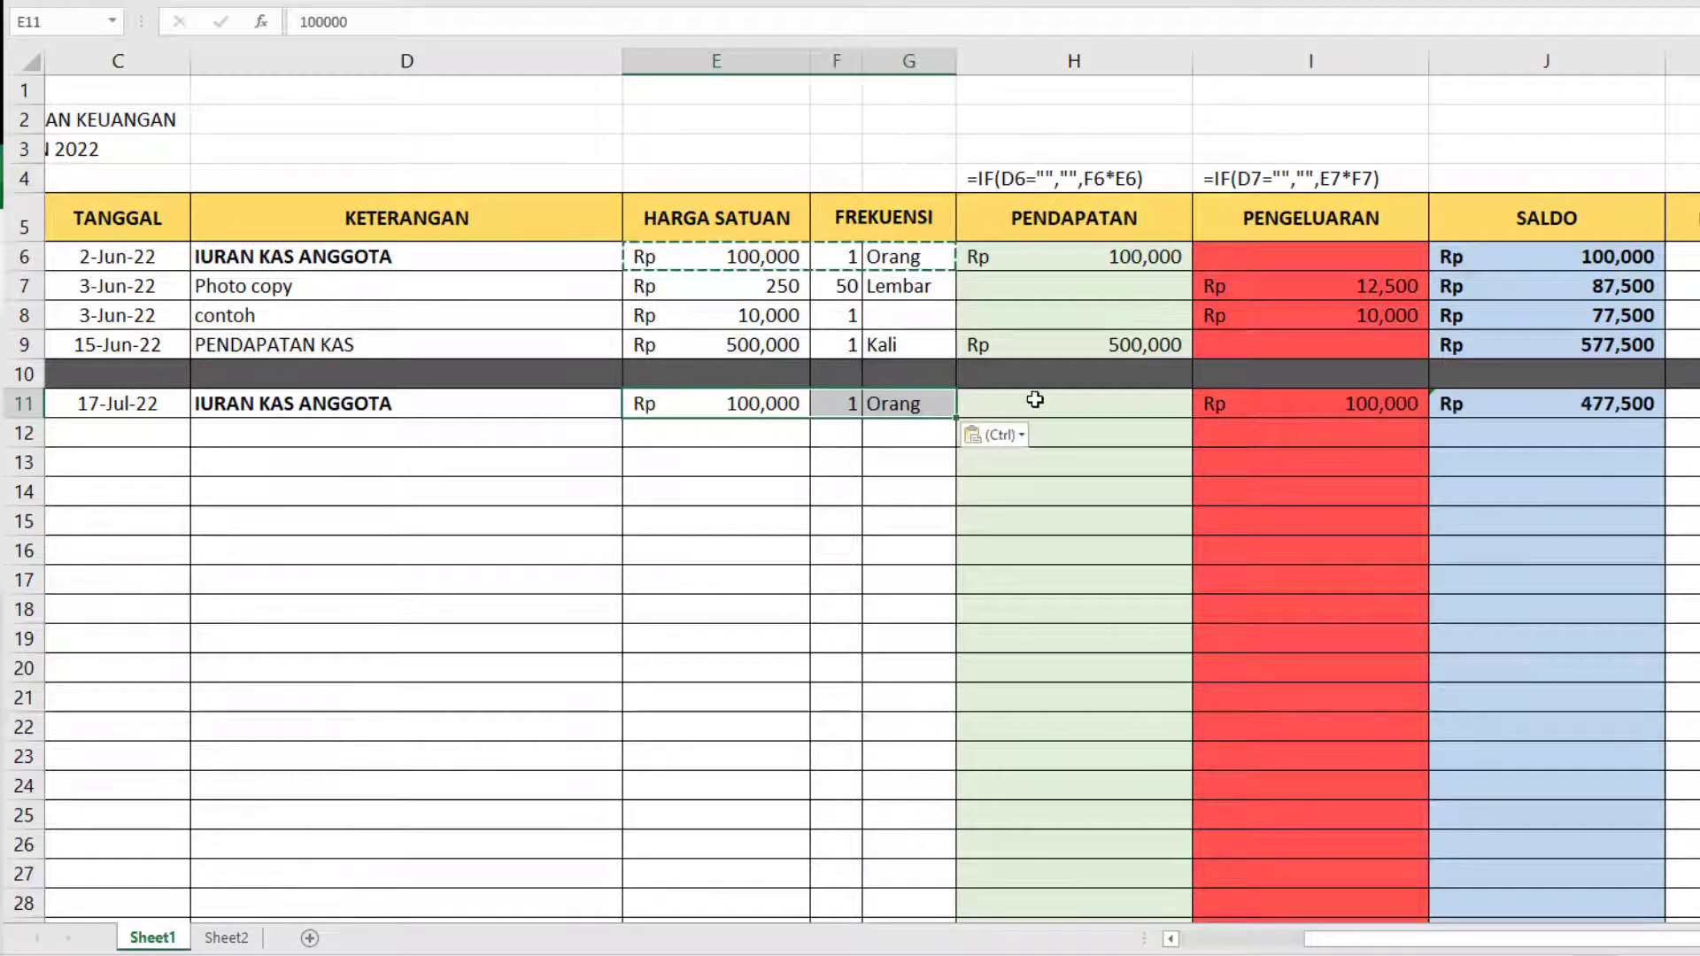
# Copy the PENDAPATAN formula from entry 4 into the 17 July entry and clear that entry's PENGELUARAN cell.
pyautogui.click(1047, 410)
pyautogui.click(1089, 342)
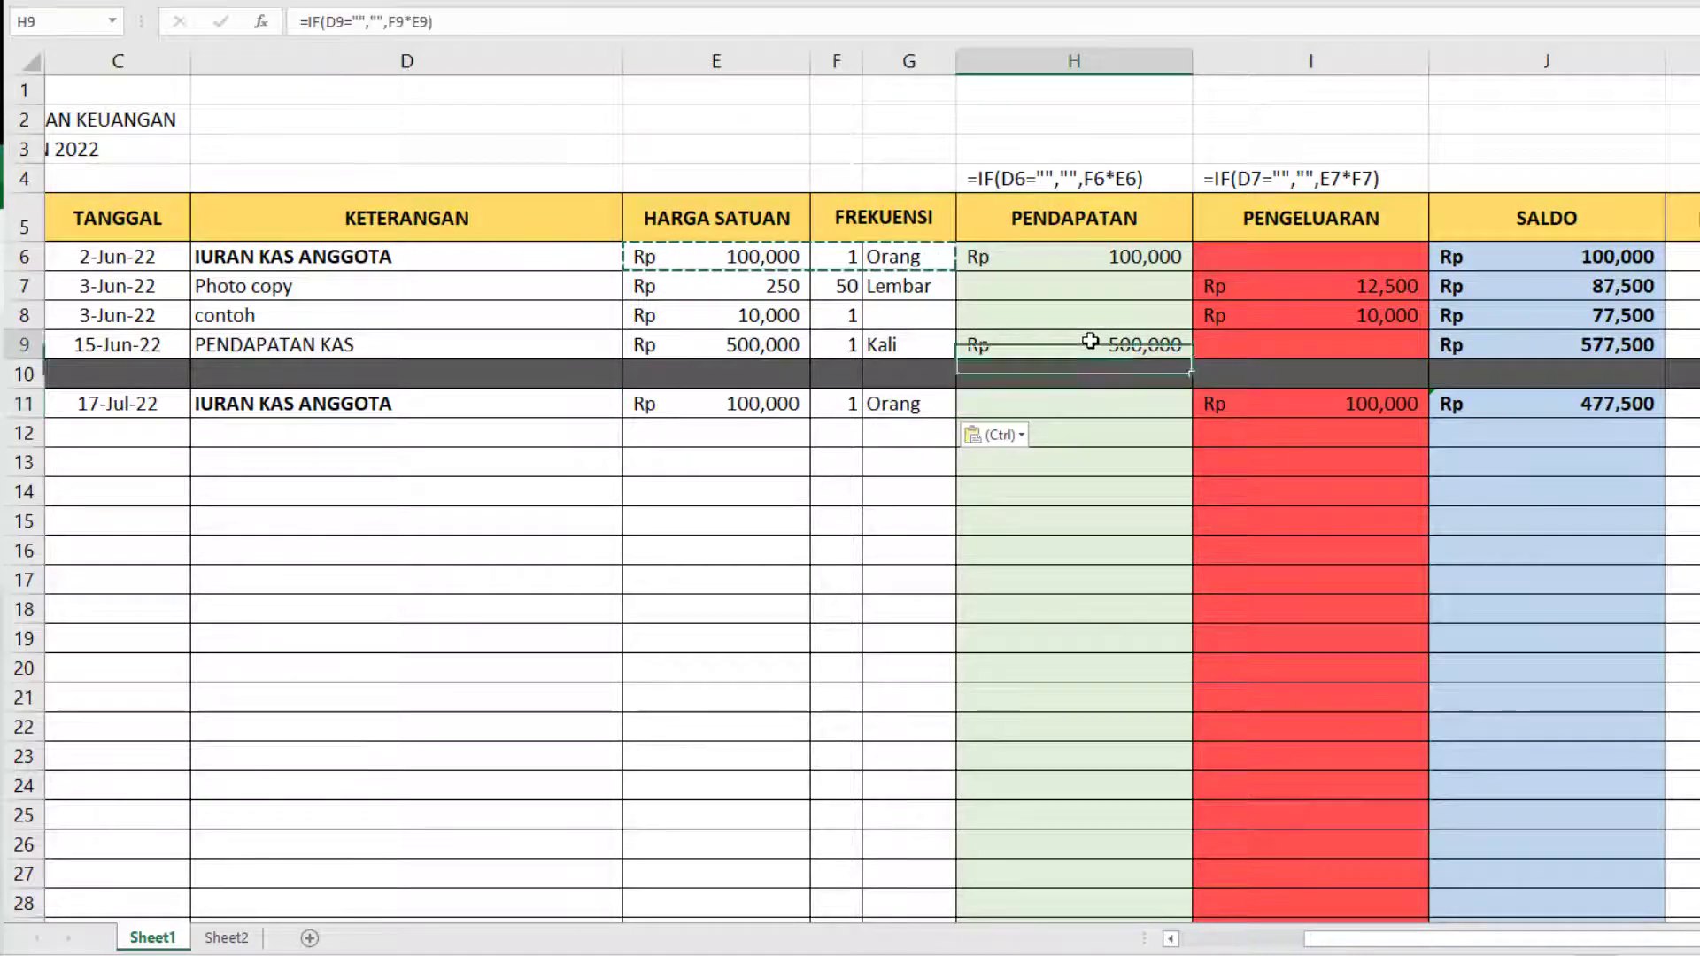
pyautogui.hotkey('ctrl', 'c')
pyautogui.press('Down')
pyautogui.press('Down')
pyautogui.press('Return')
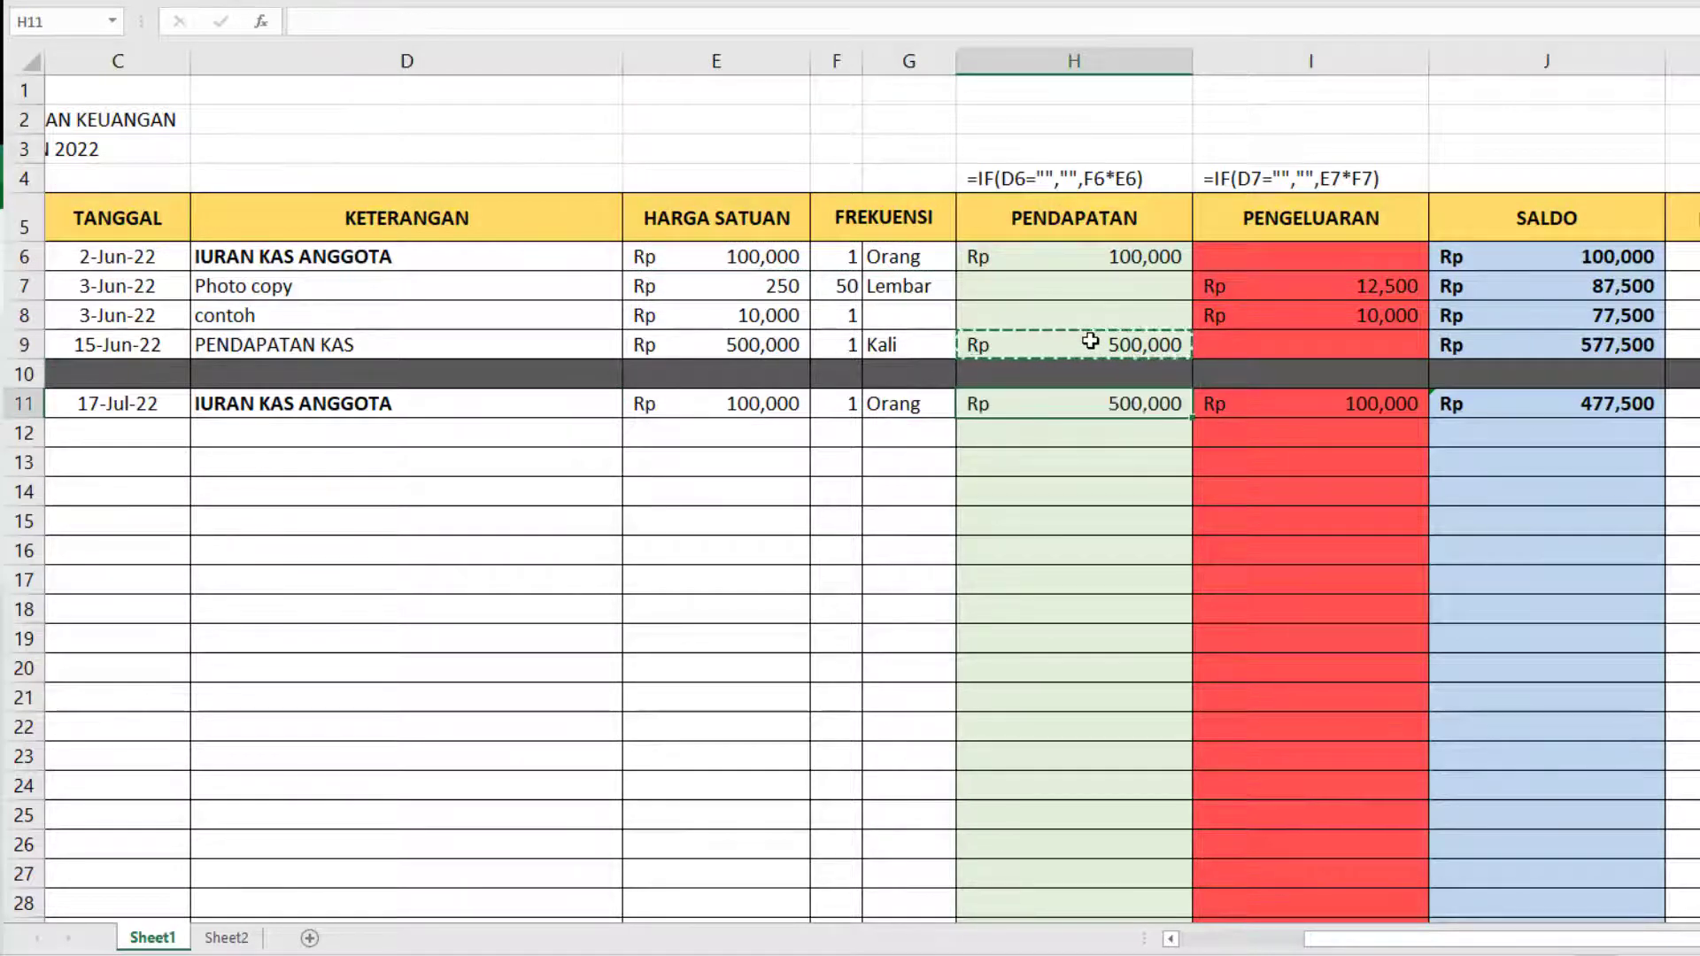
pyautogui.press('Right')
pyautogui.press('Delete')
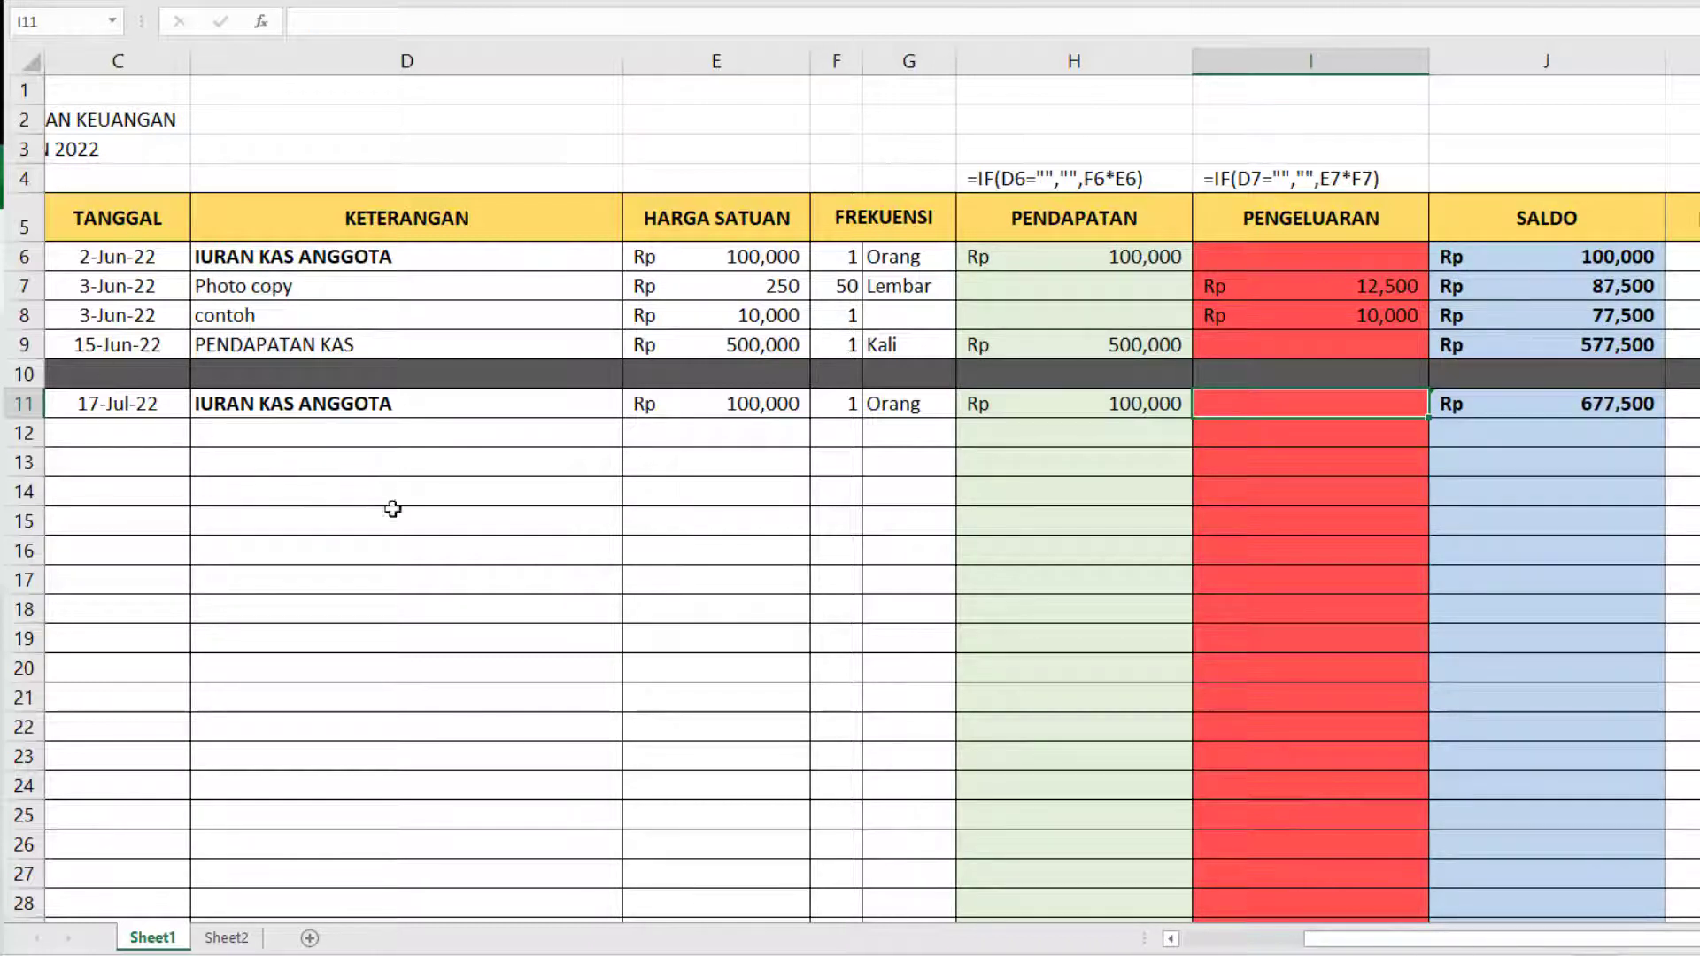
# Extend the dark gray fill of the separator row to its NO cell.
pyautogui.click(1209, 940)
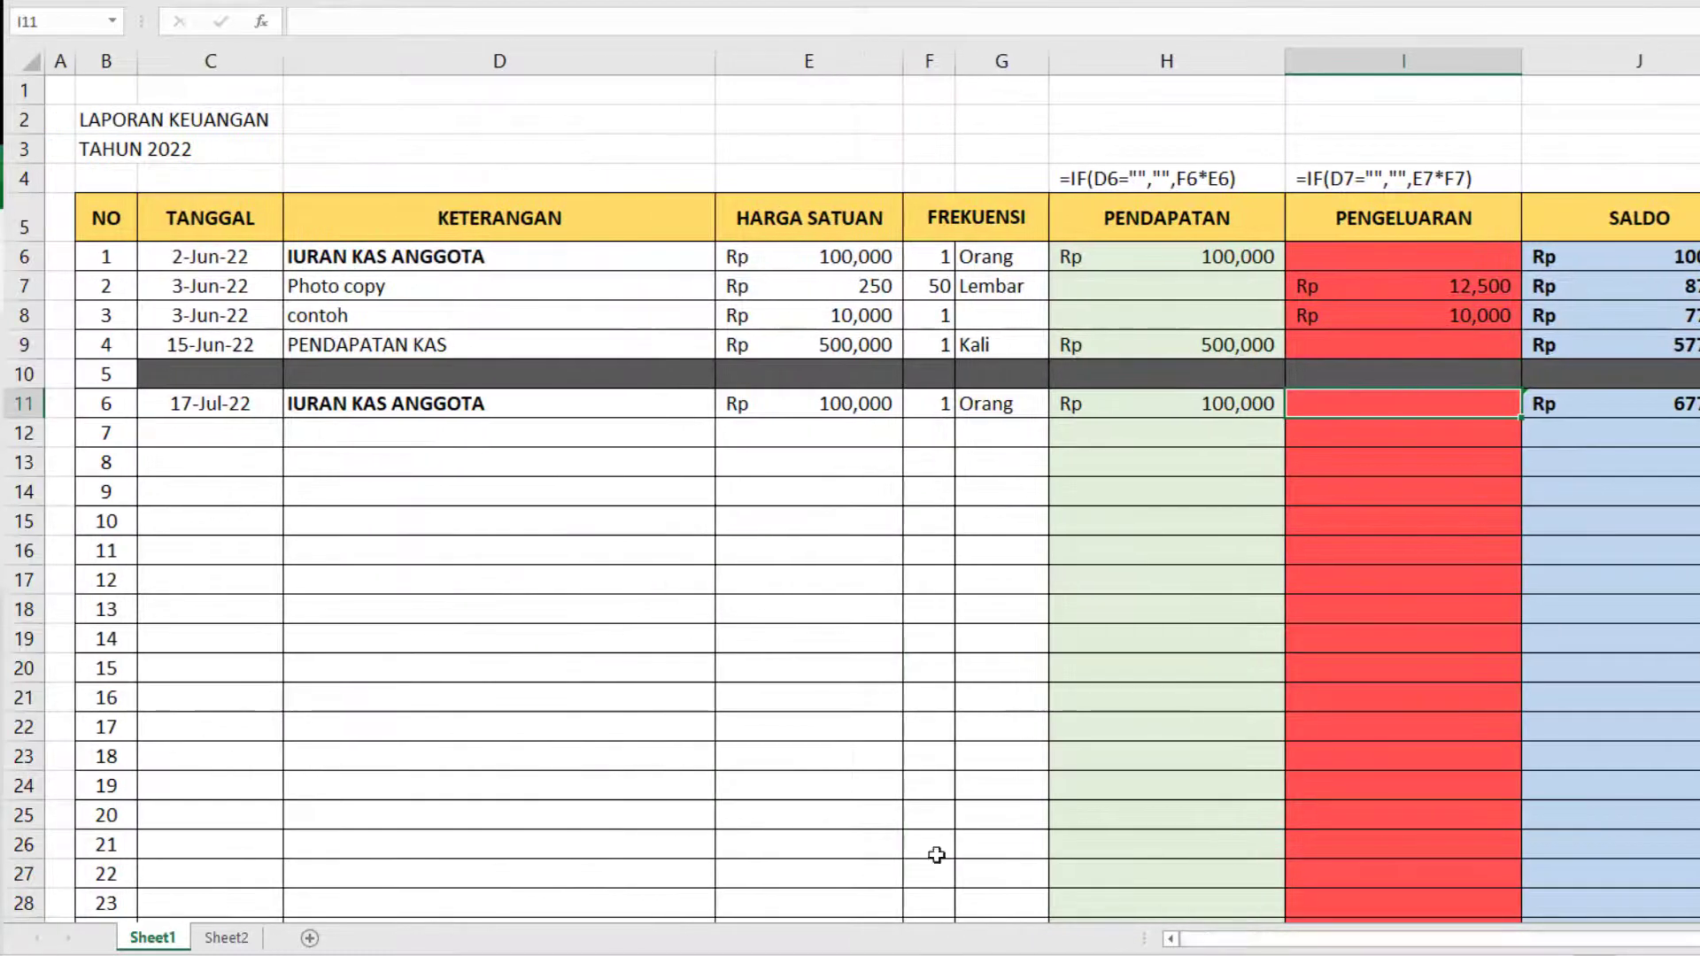
pyautogui.click(106, 373)
pyautogui.click(265, 2)
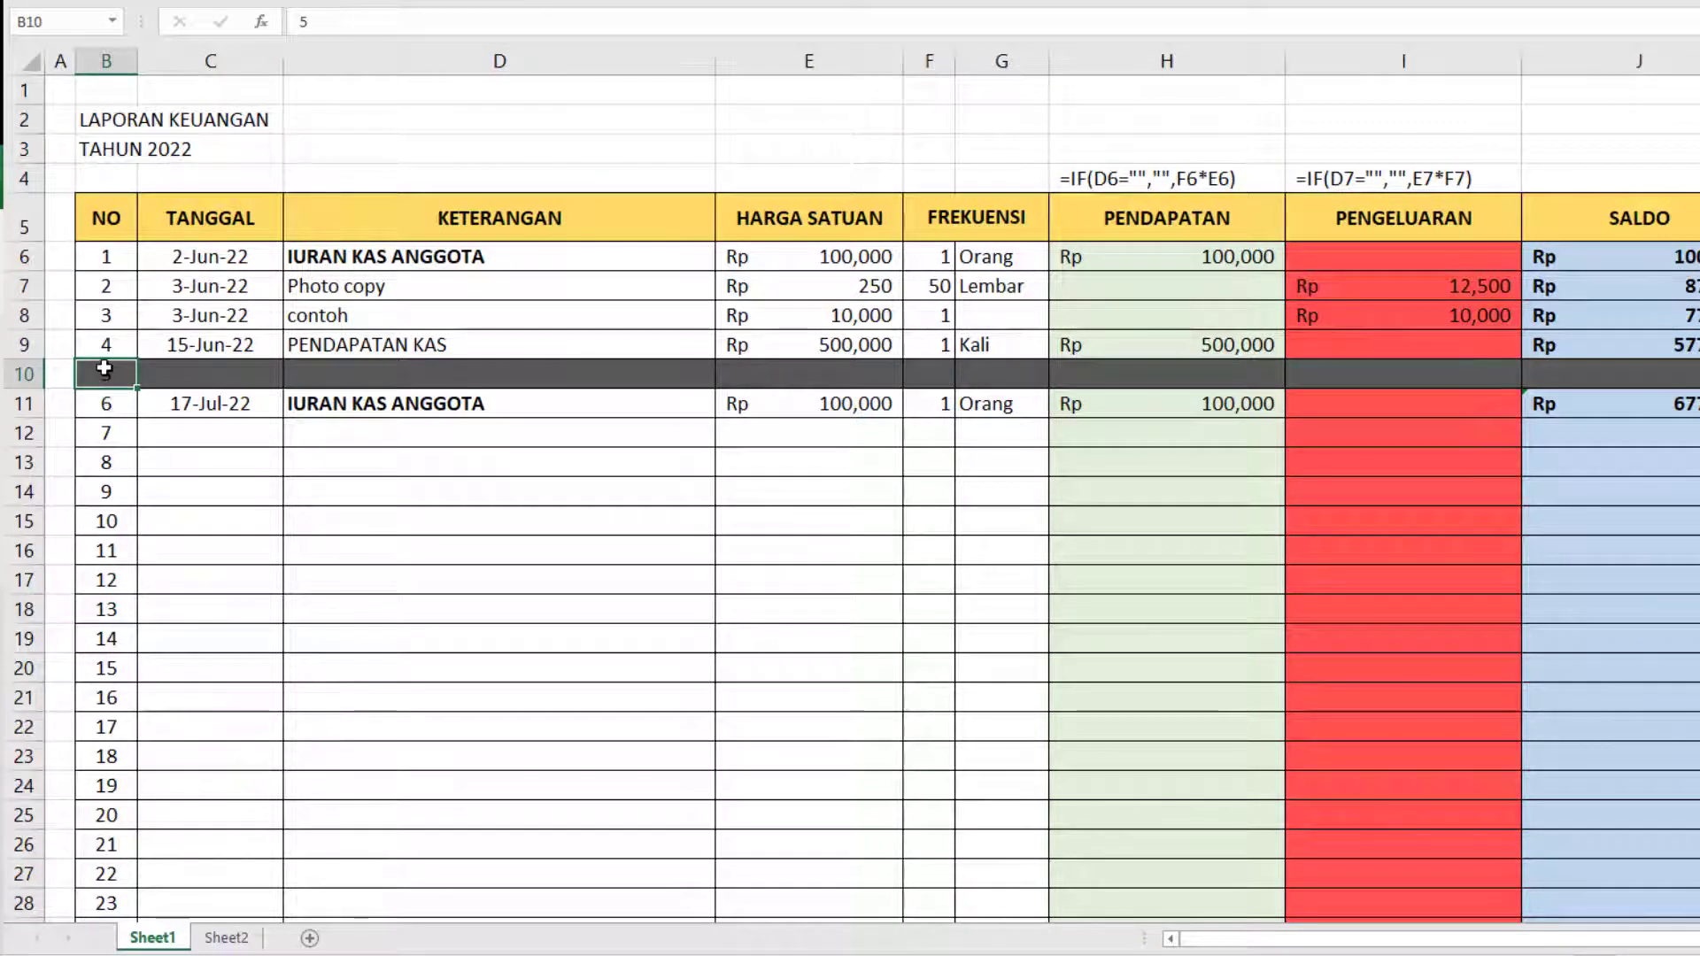
# Renumber the first two entries below the separator row as 5 and 6 in the NO column.
pyautogui.press('Down')
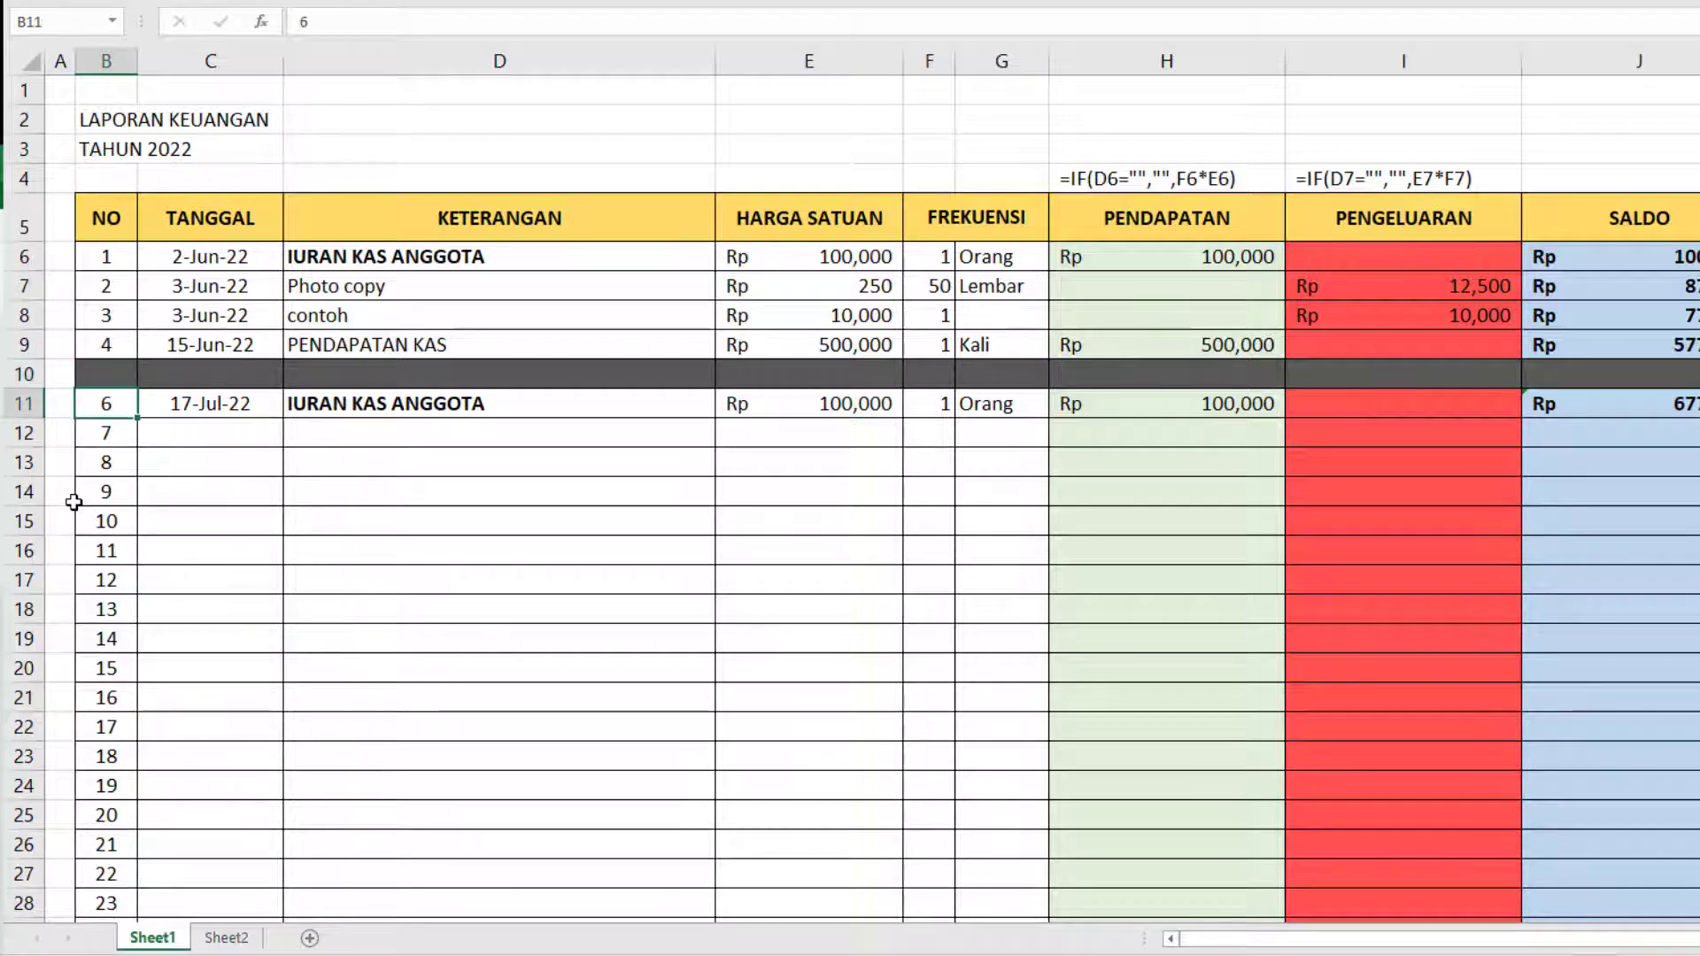
pyautogui.write('5')
pyautogui.press('Right')
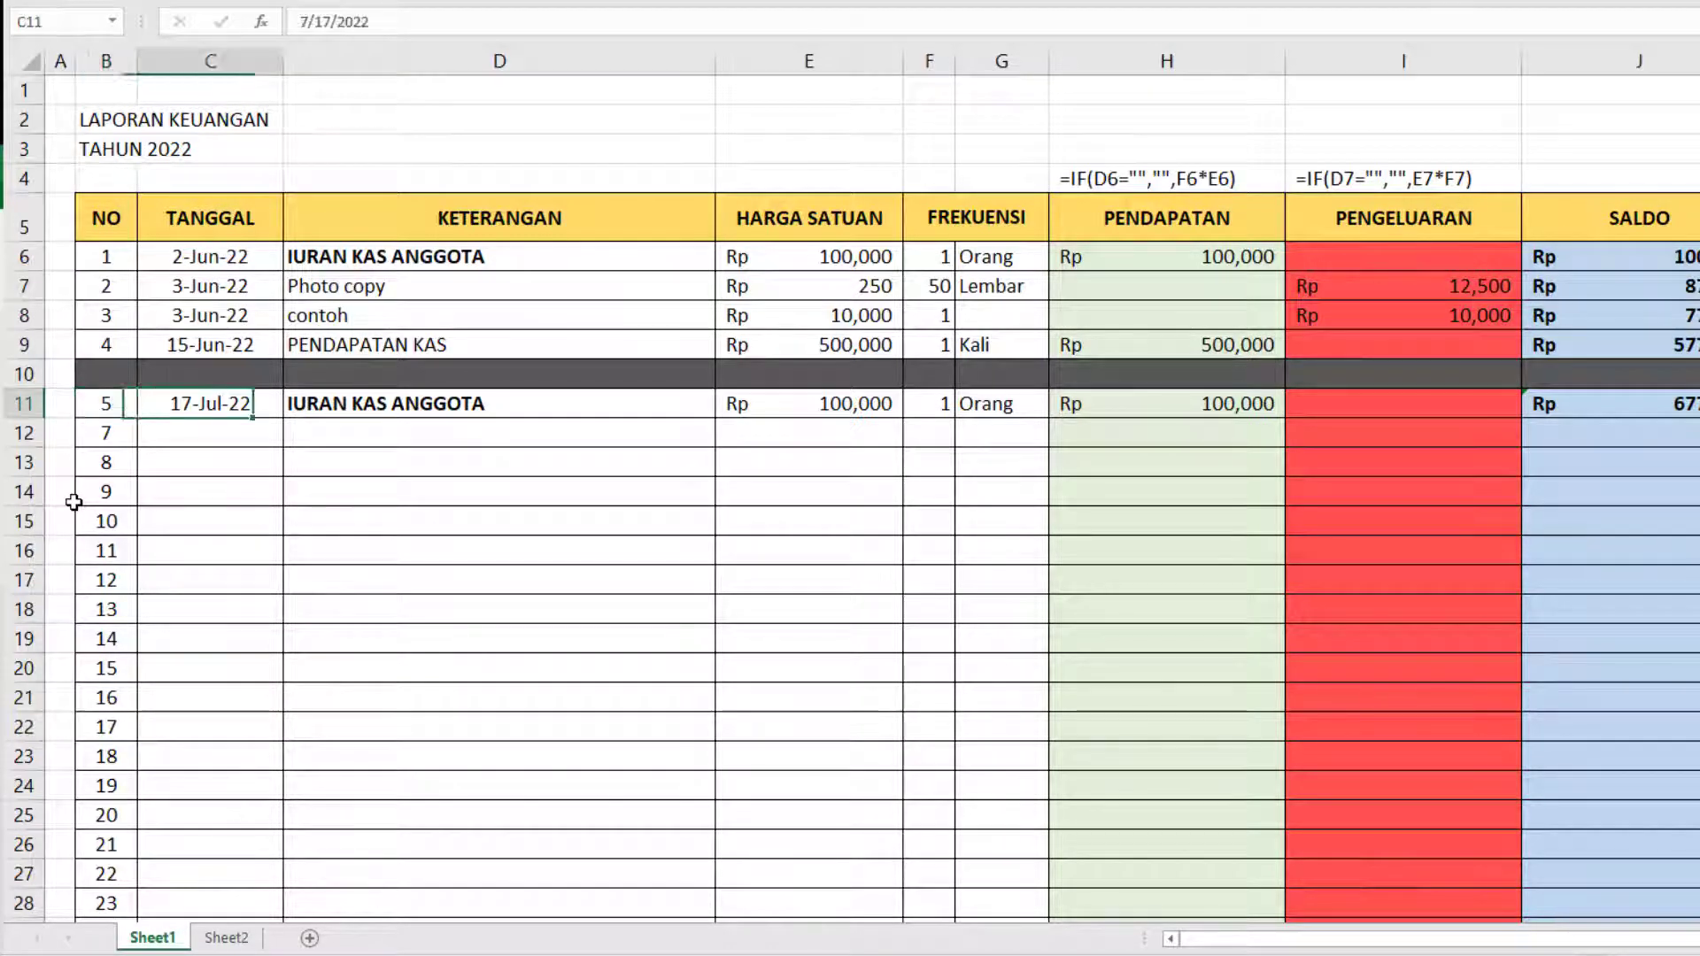
pyautogui.press('Left')
pyautogui.press('Down')
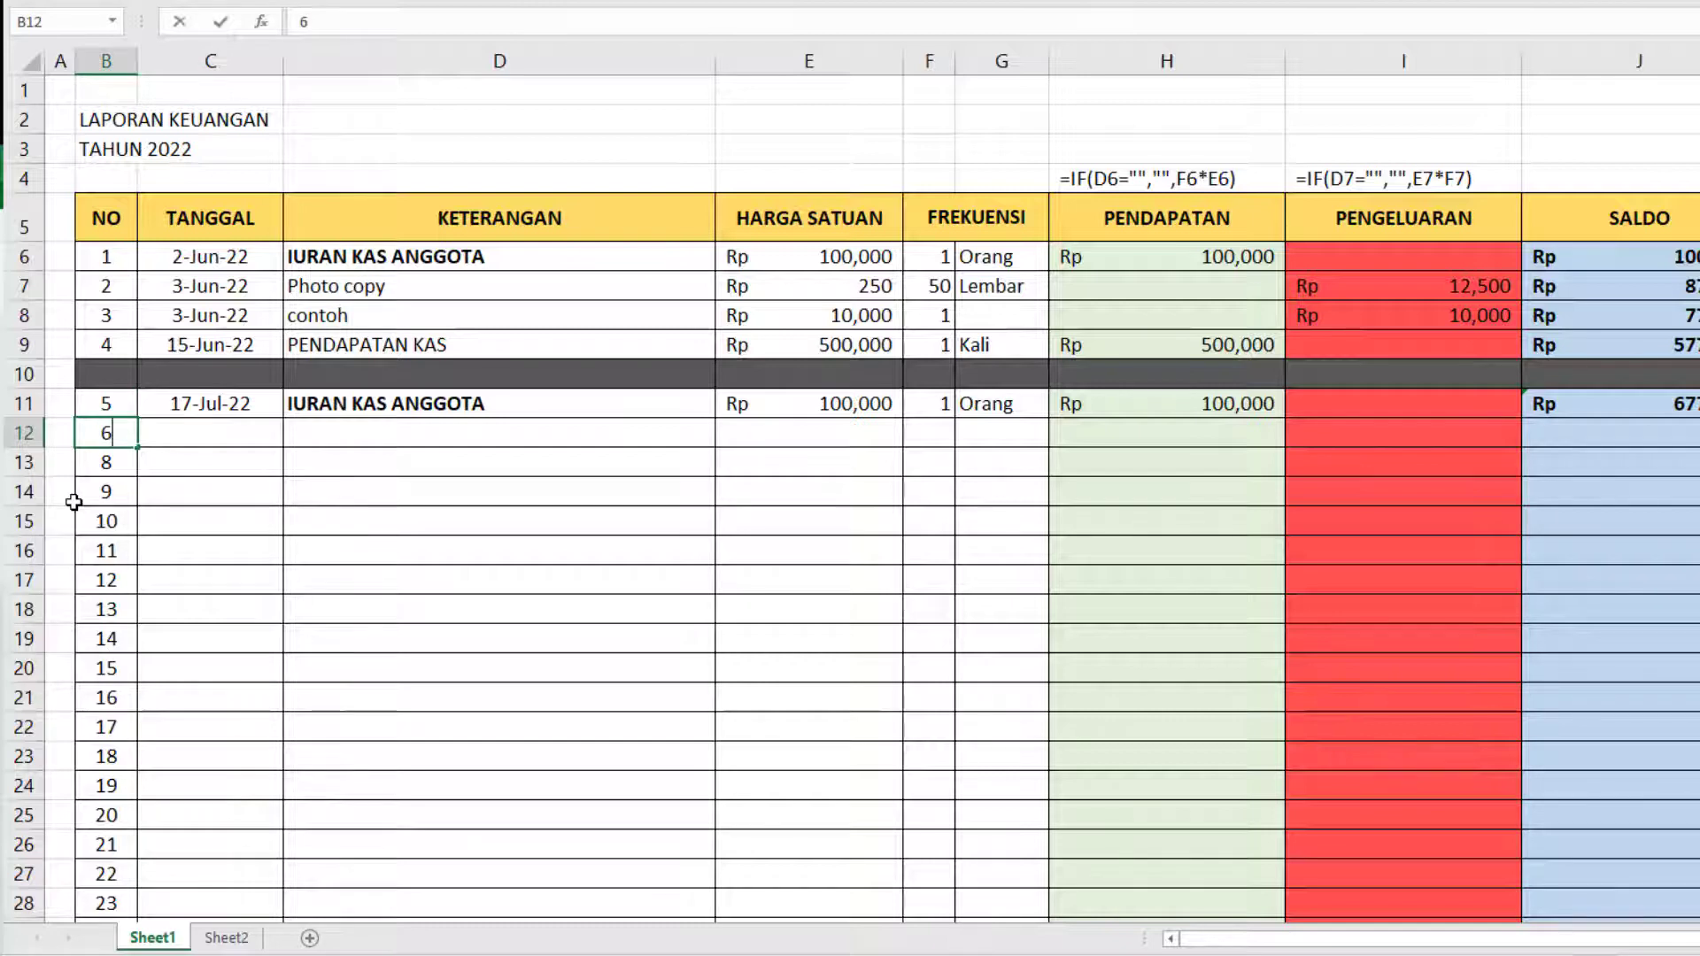
# Continue the NO series from 5 and 6 down to 99 in the last row above the totals.
pyautogui.moveTo(106, 413); pyautogui.dragTo(112, 431)
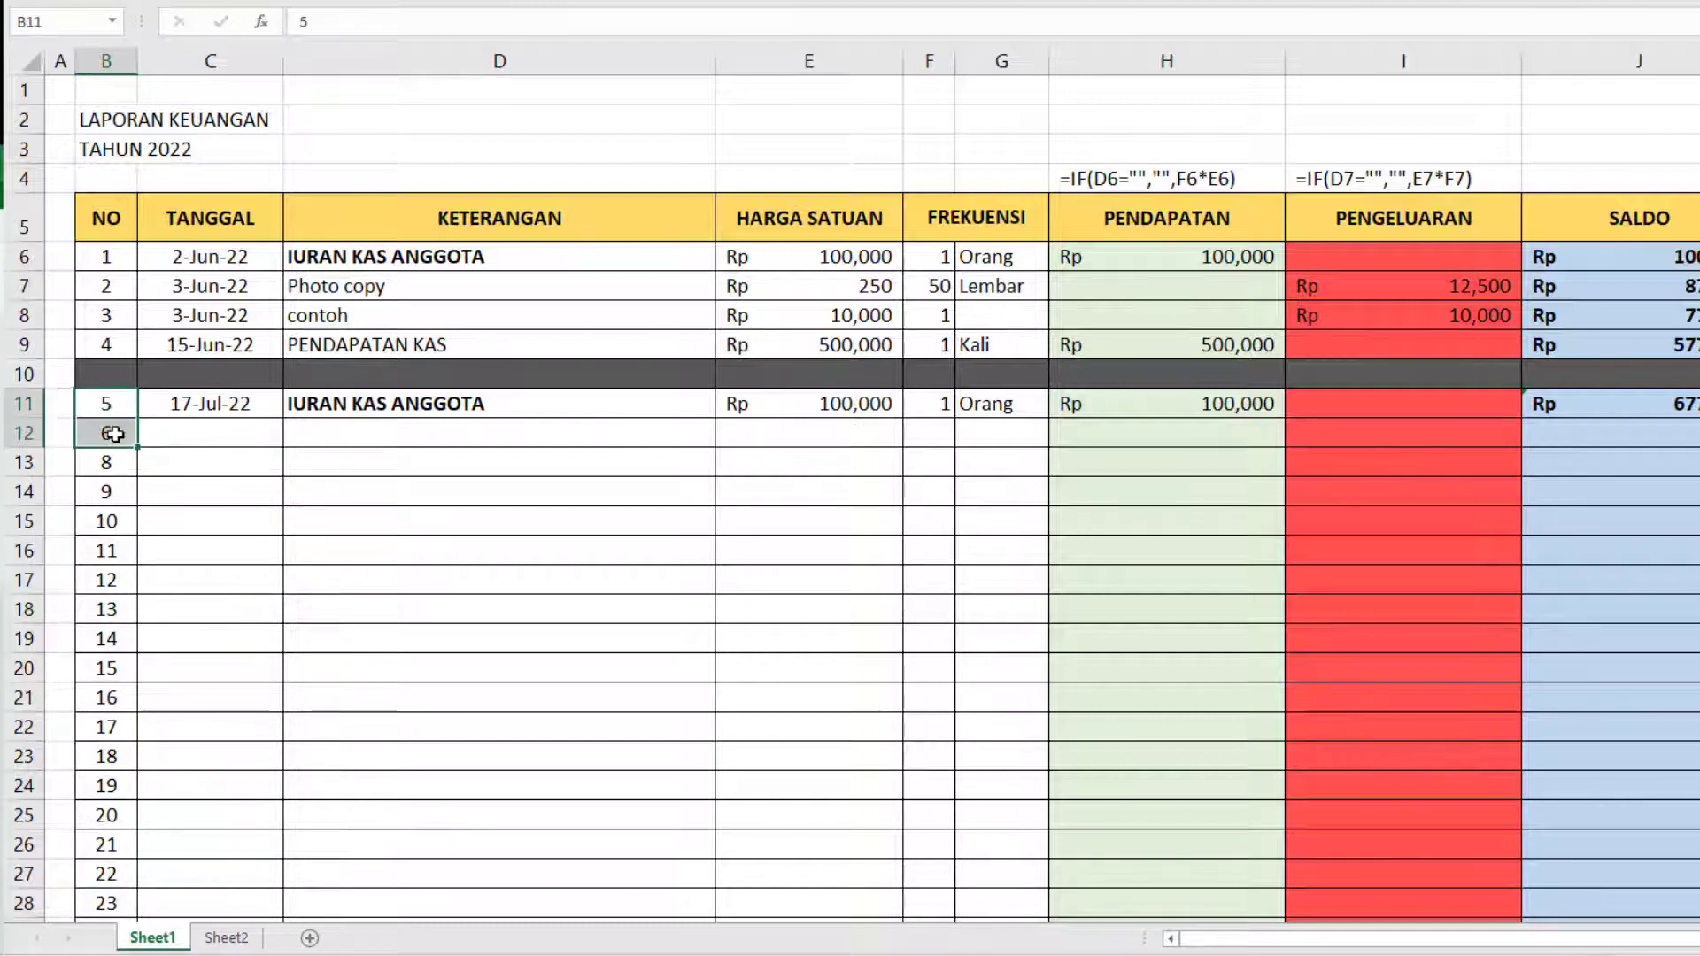
pyautogui.doubleClick(138, 448)
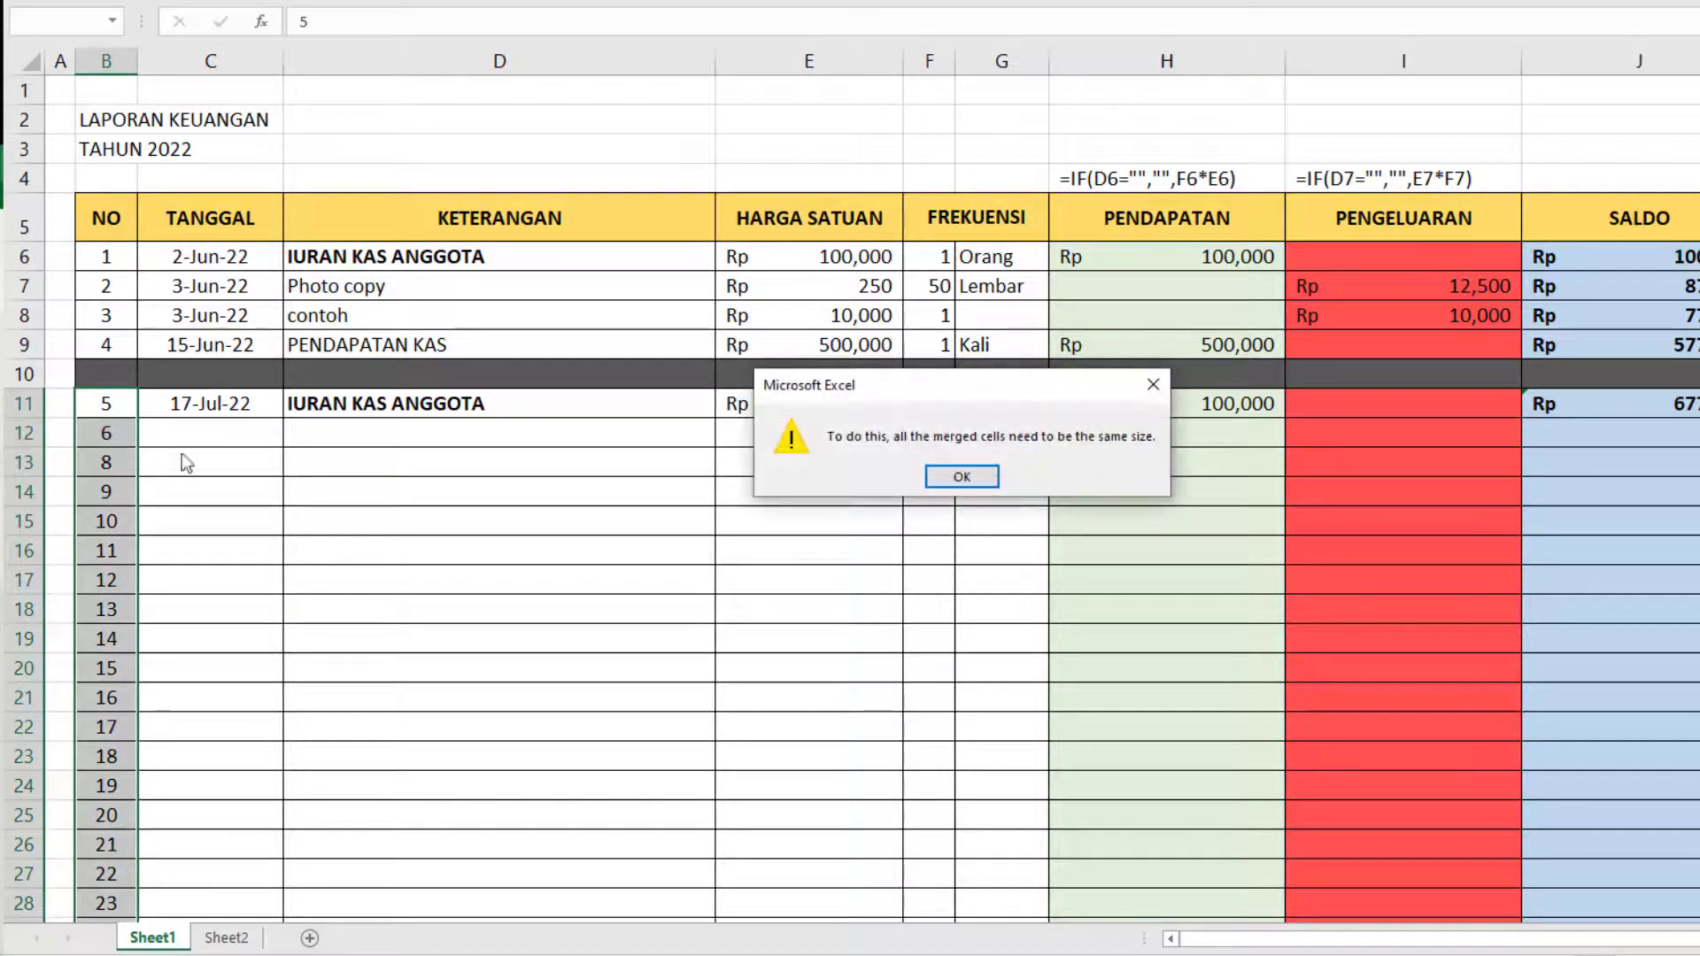
pyautogui.click(962, 477)
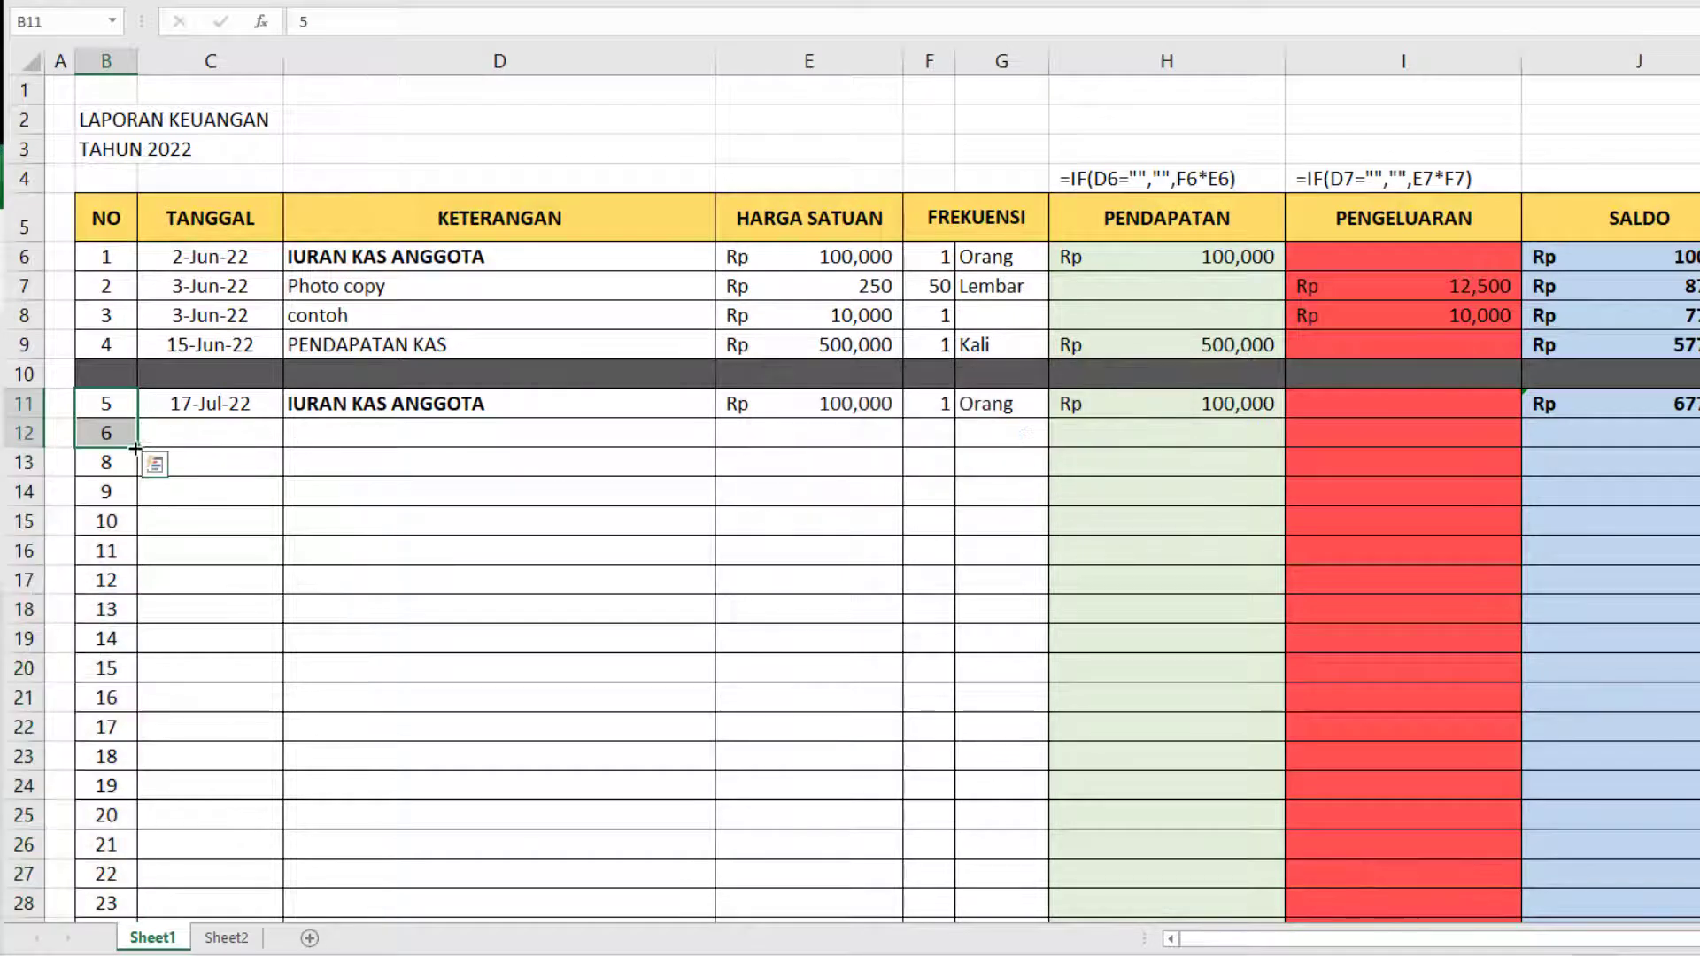
pyautogui.moveTo(135, 449); pyautogui.dragTo(133, 797)
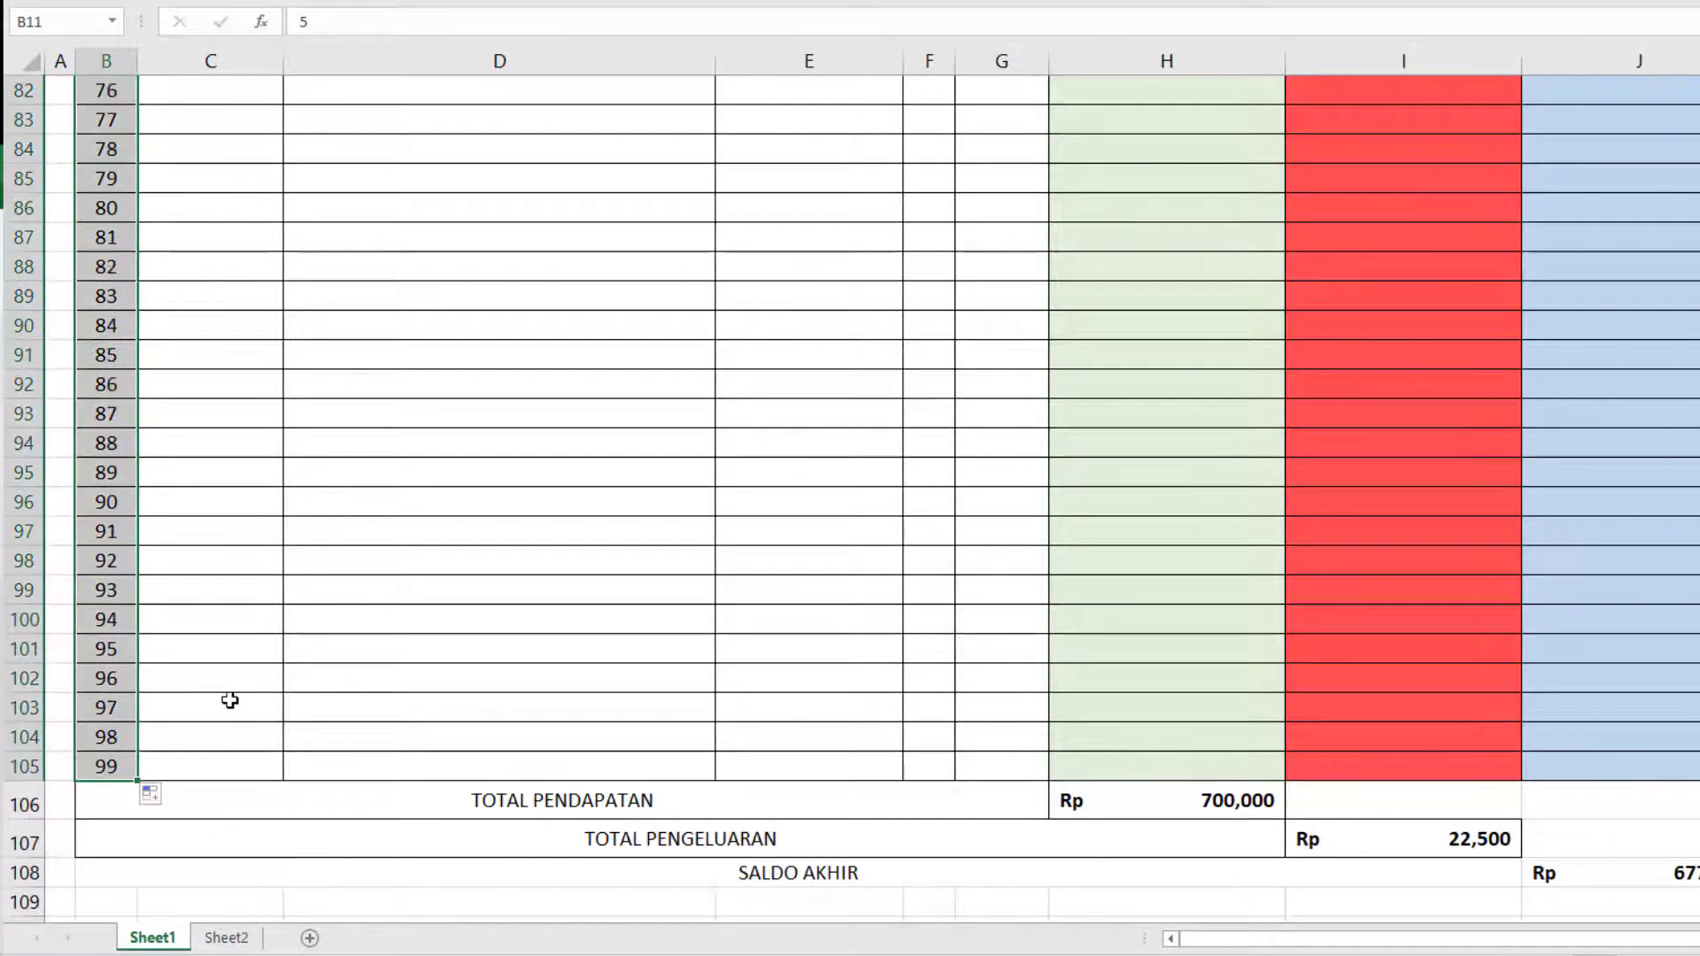
pyautogui.scroll(7, 707, 640)
pyautogui.scroll(19, 706, 639)
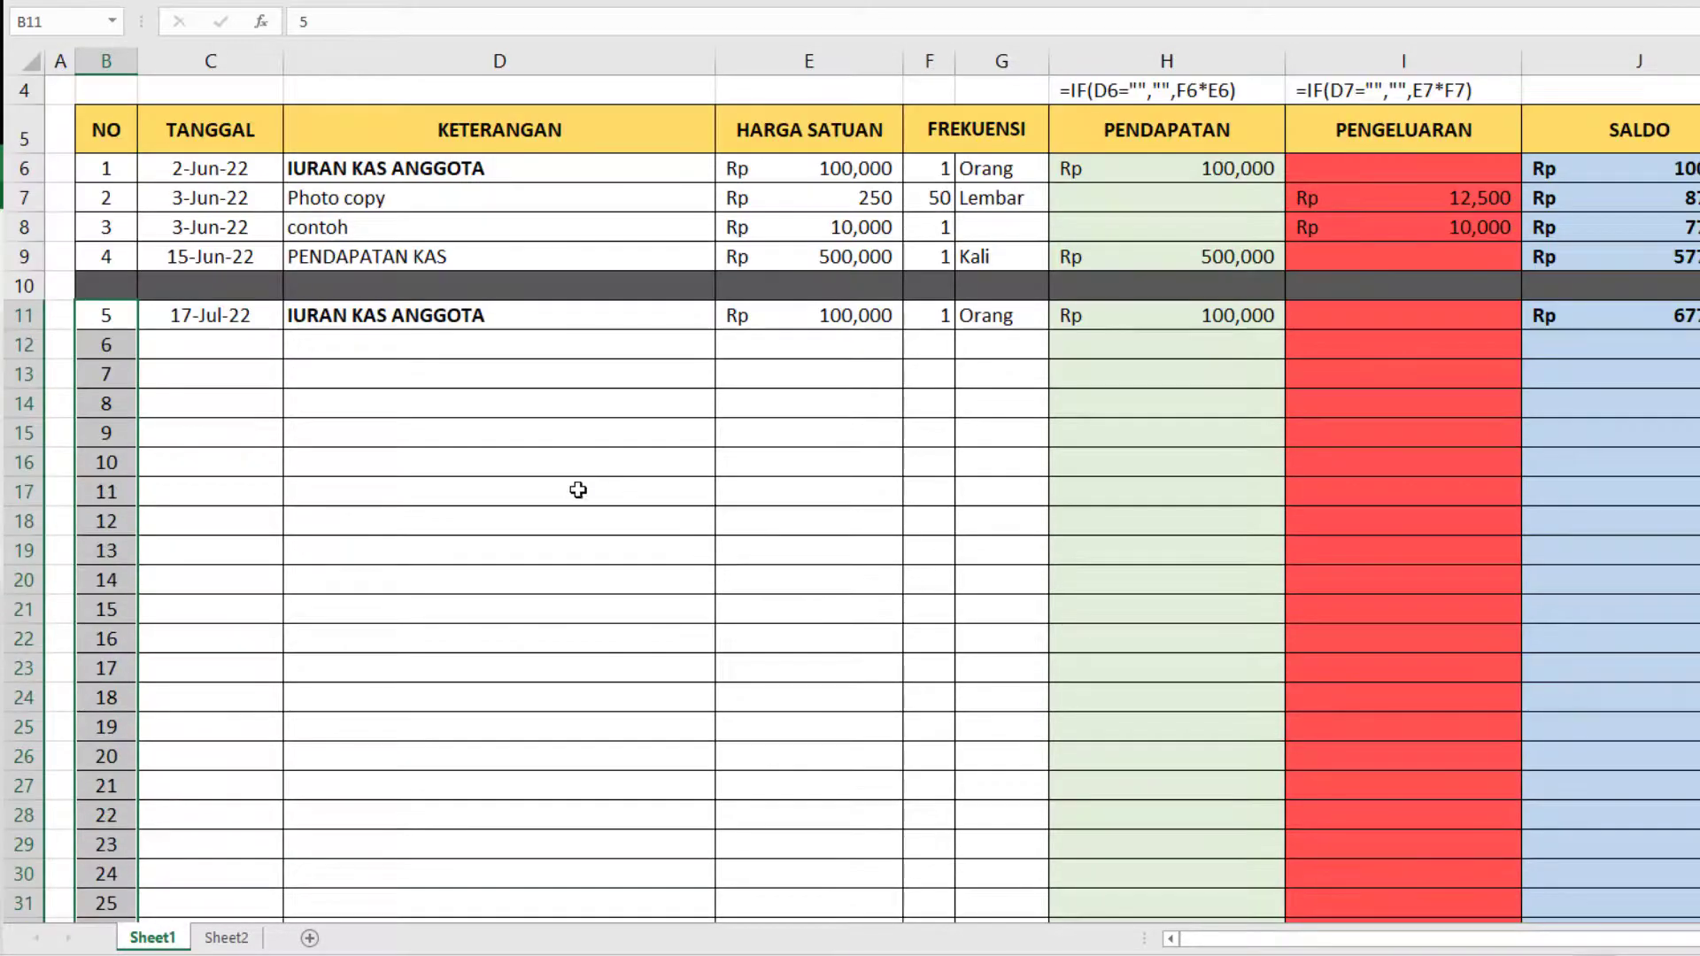
pyautogui.scroll(-2, 620, 486)
pyautogui.scroll(3, 645, 484)
pyautogui.scroll(1, 1071, 577)
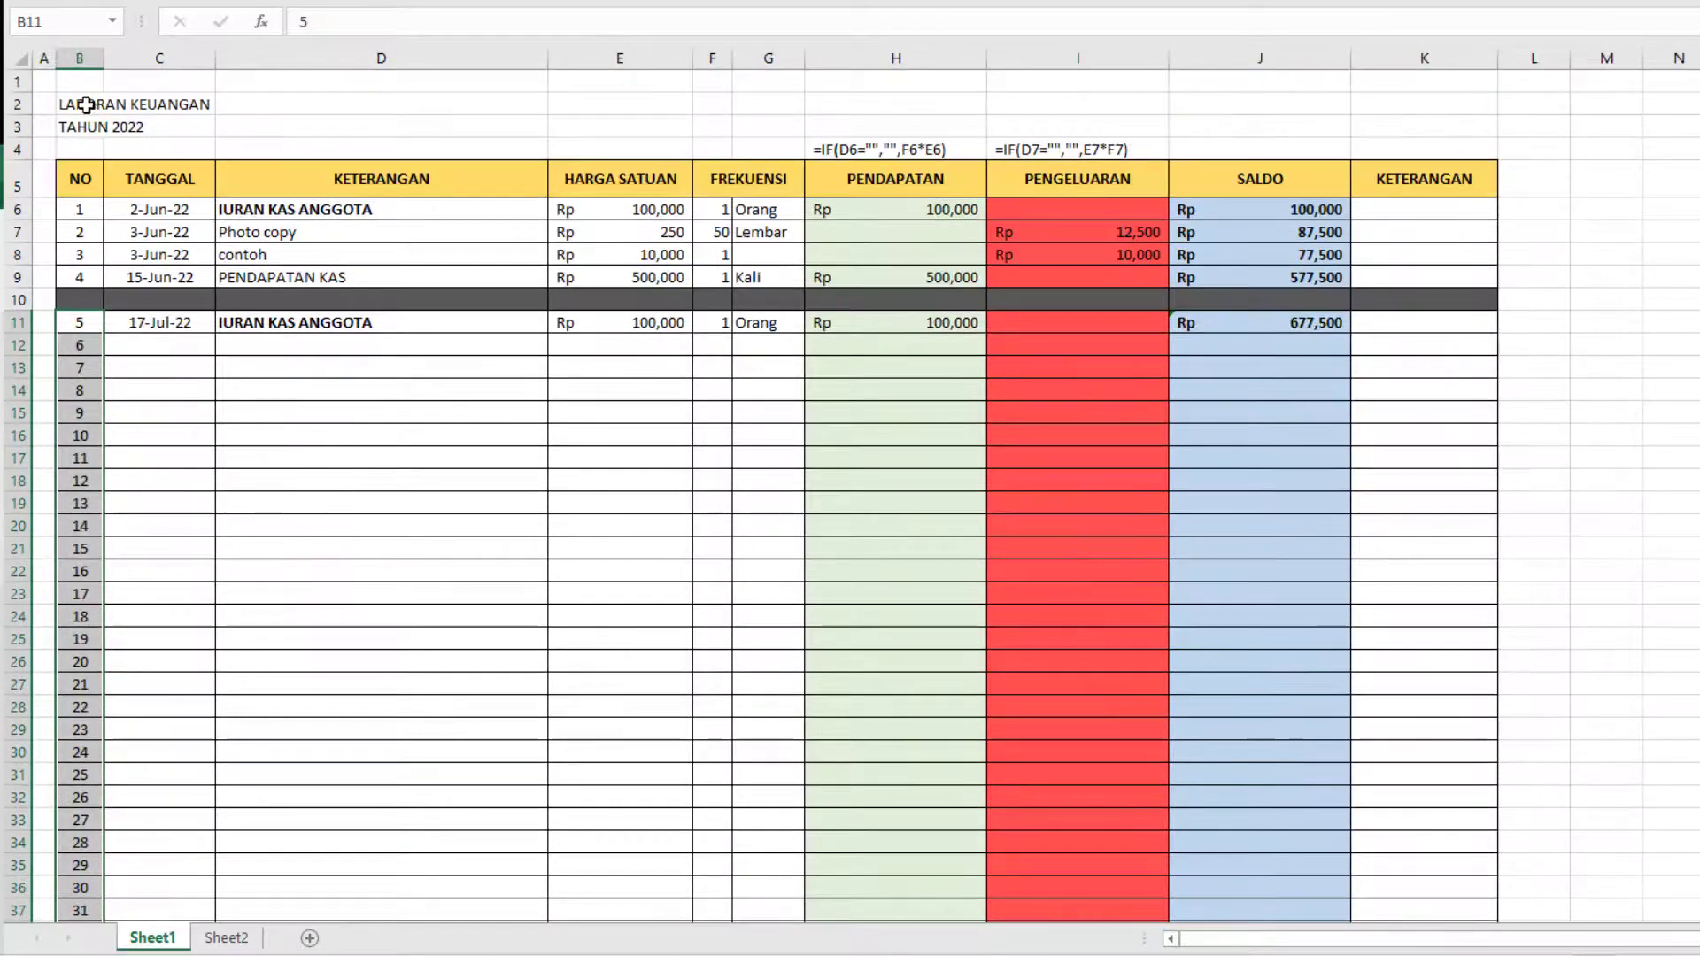
# Make the title lines LAPORAN KEUANGAN and TAHUN 2022 bold and increase their font size by two steps.
pyautogui.moveTo(85, 104); pyautogui.dragTo(89, 128)
pyautogui.hotkey('ctrl', 'b')
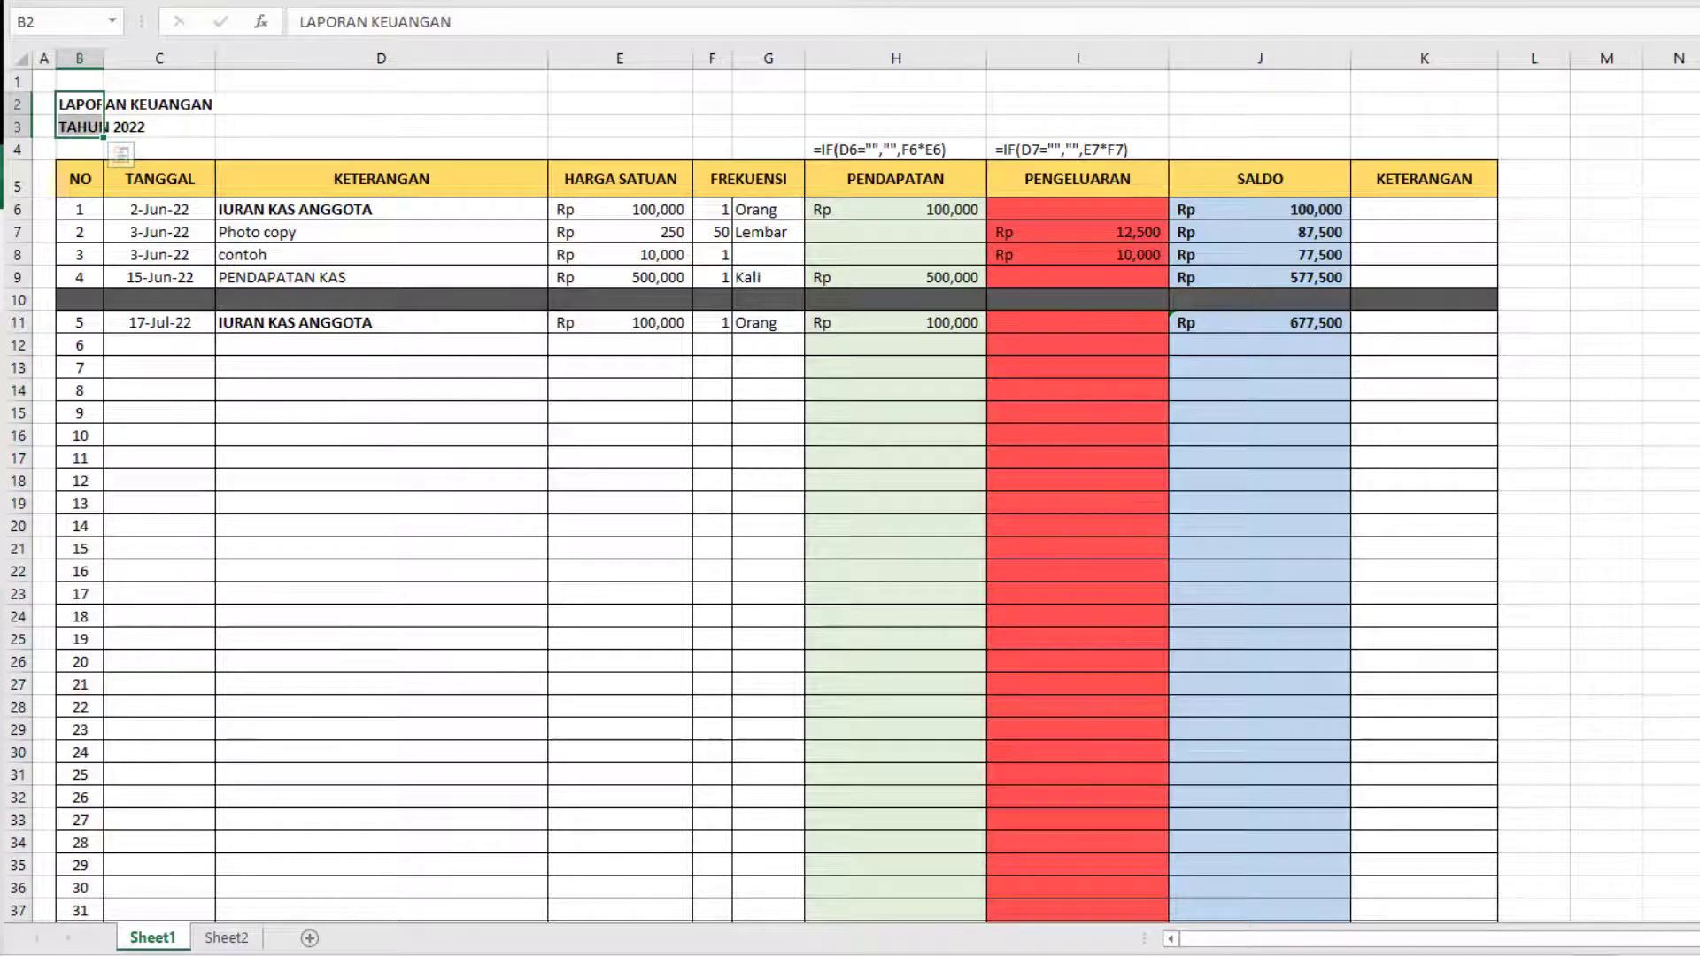
pyautogui.hotkey('ctrl', 'shift', '.')
pyautogui.hotkey('ctrl', 'shift', '.')
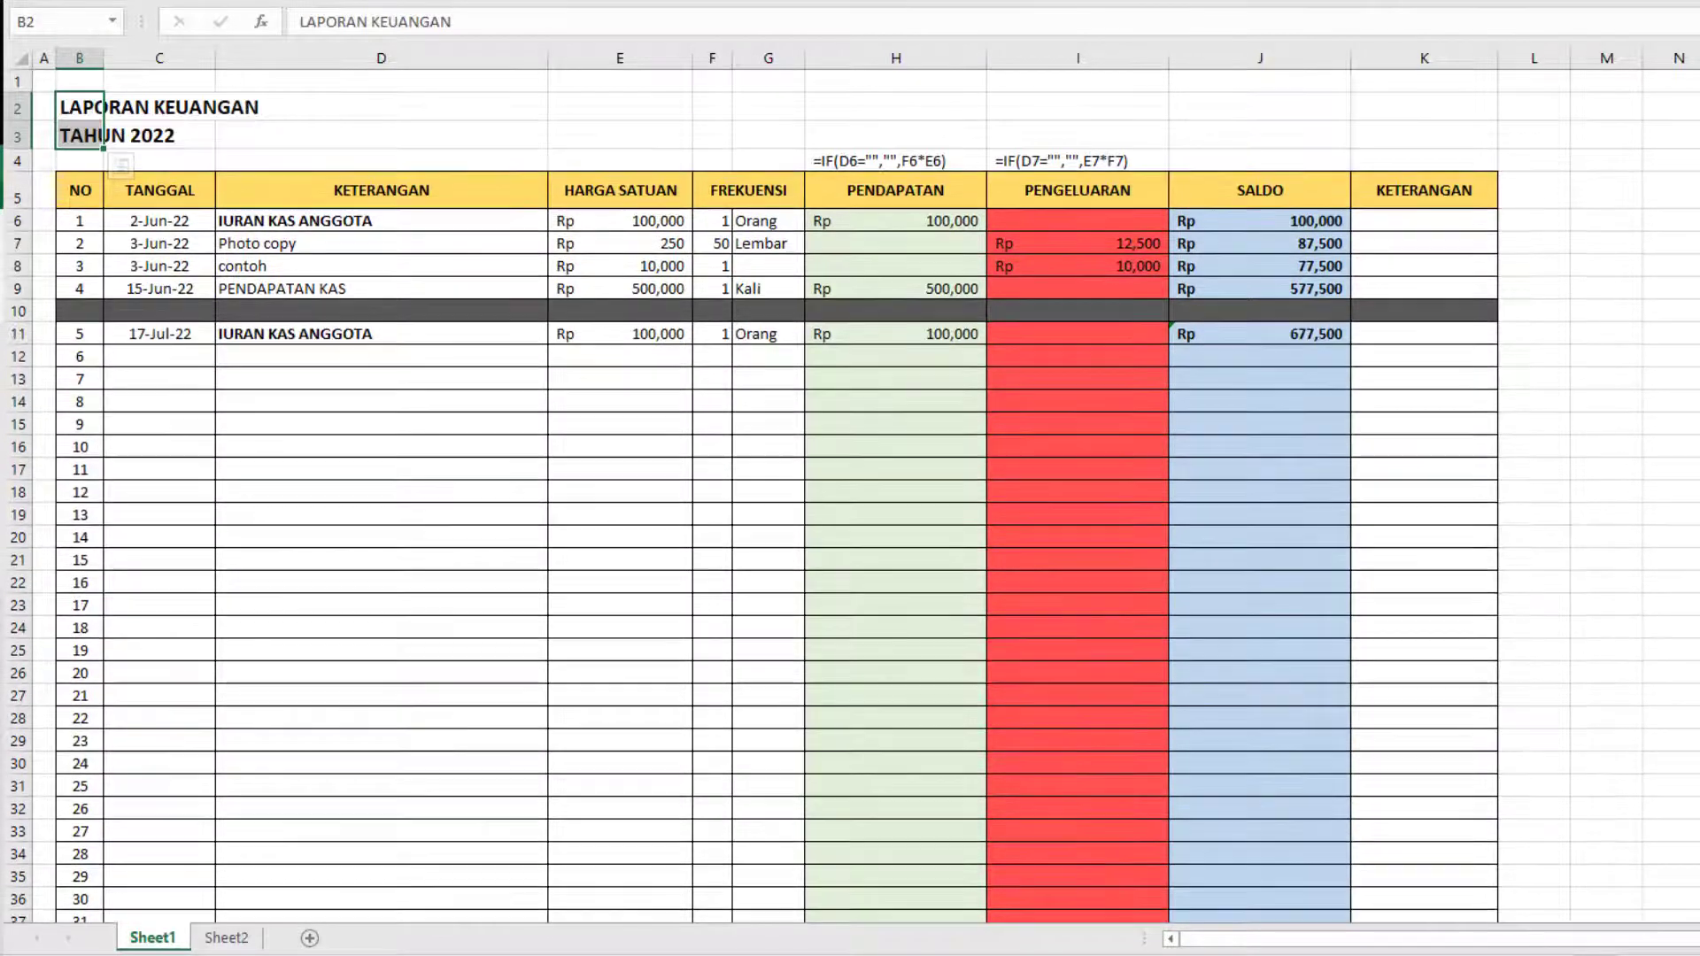
pyautogui.click(1493, 439)
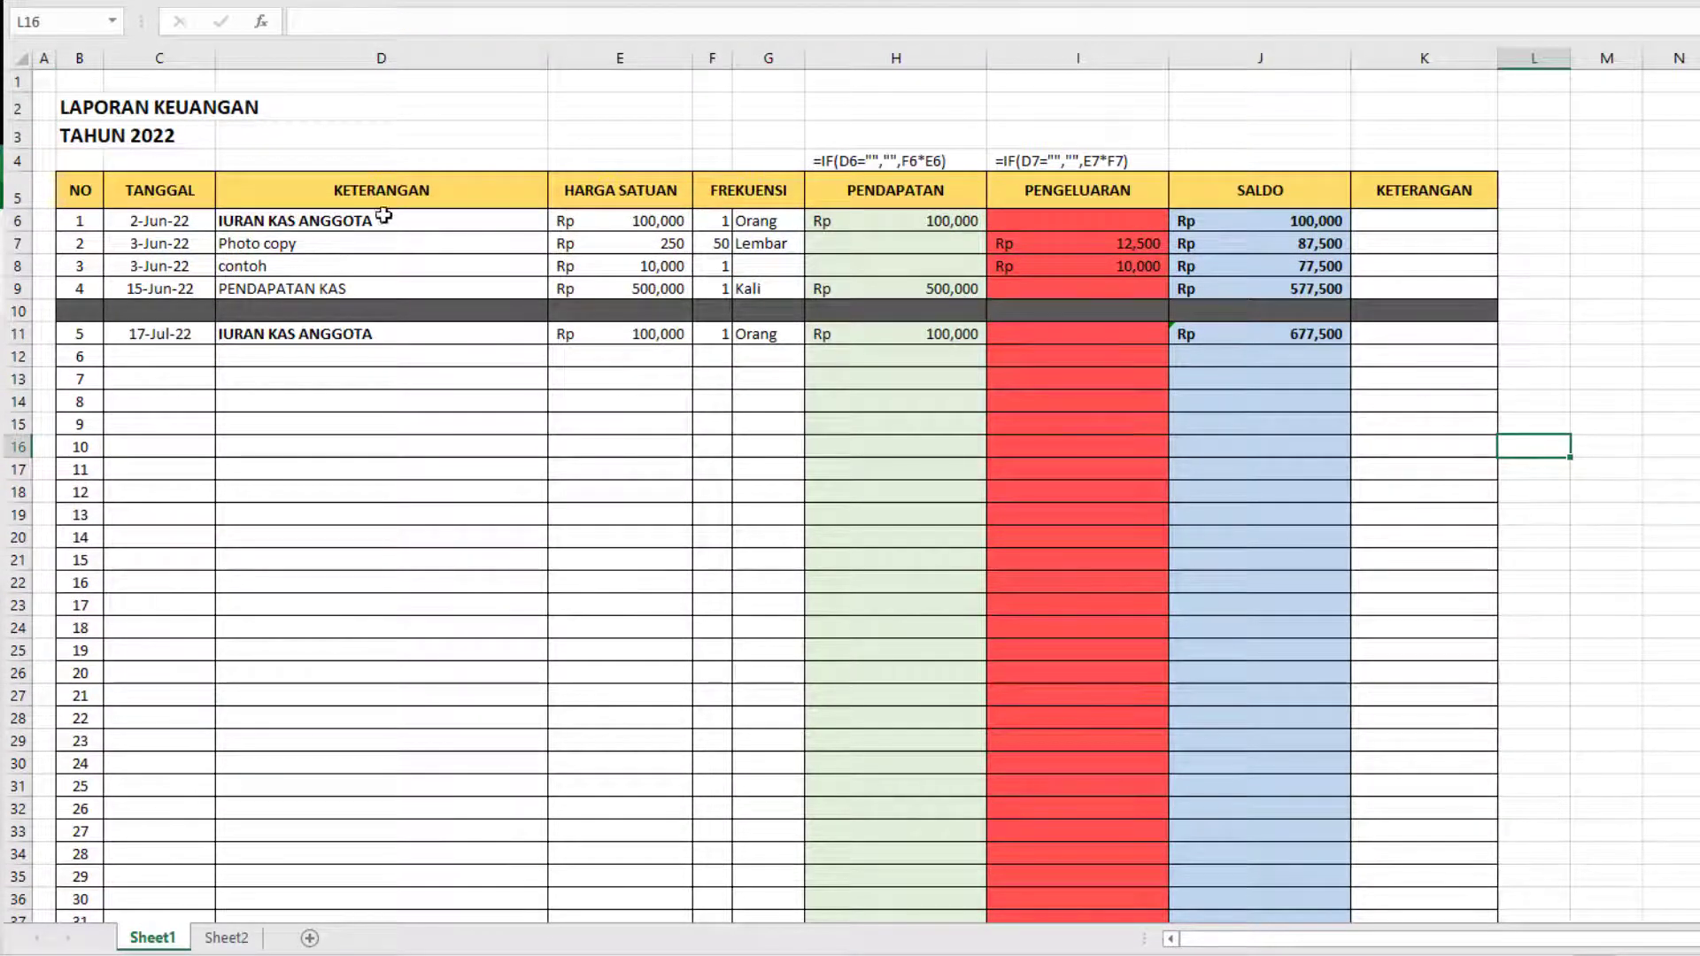
# Rename the Sheet1 worksheet as LAPORAN KAS.
pyautogui.click(1441, 440)
pyautogui.scroll(-3, 1602, 493)
pyautogui.scroll(3, 1656, 611)
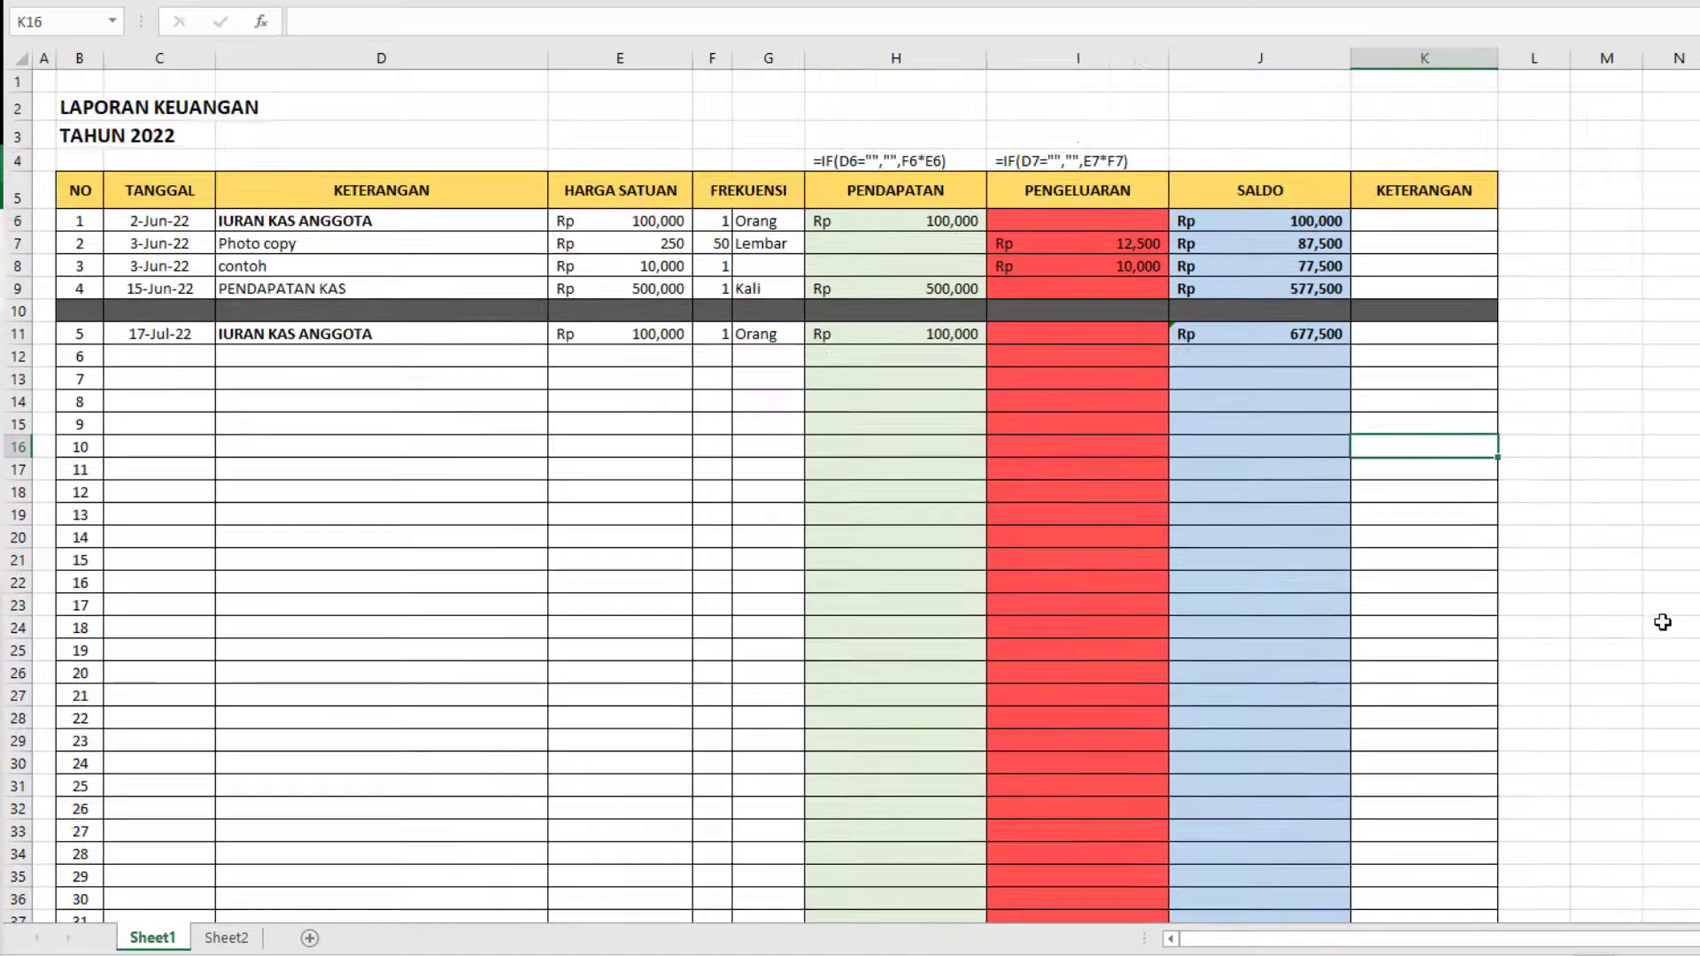
pyautogui.keyDown('ctrl'); pyautogui.scroll(1, 1636, 613); pyautogui.keyUp('ctrl')
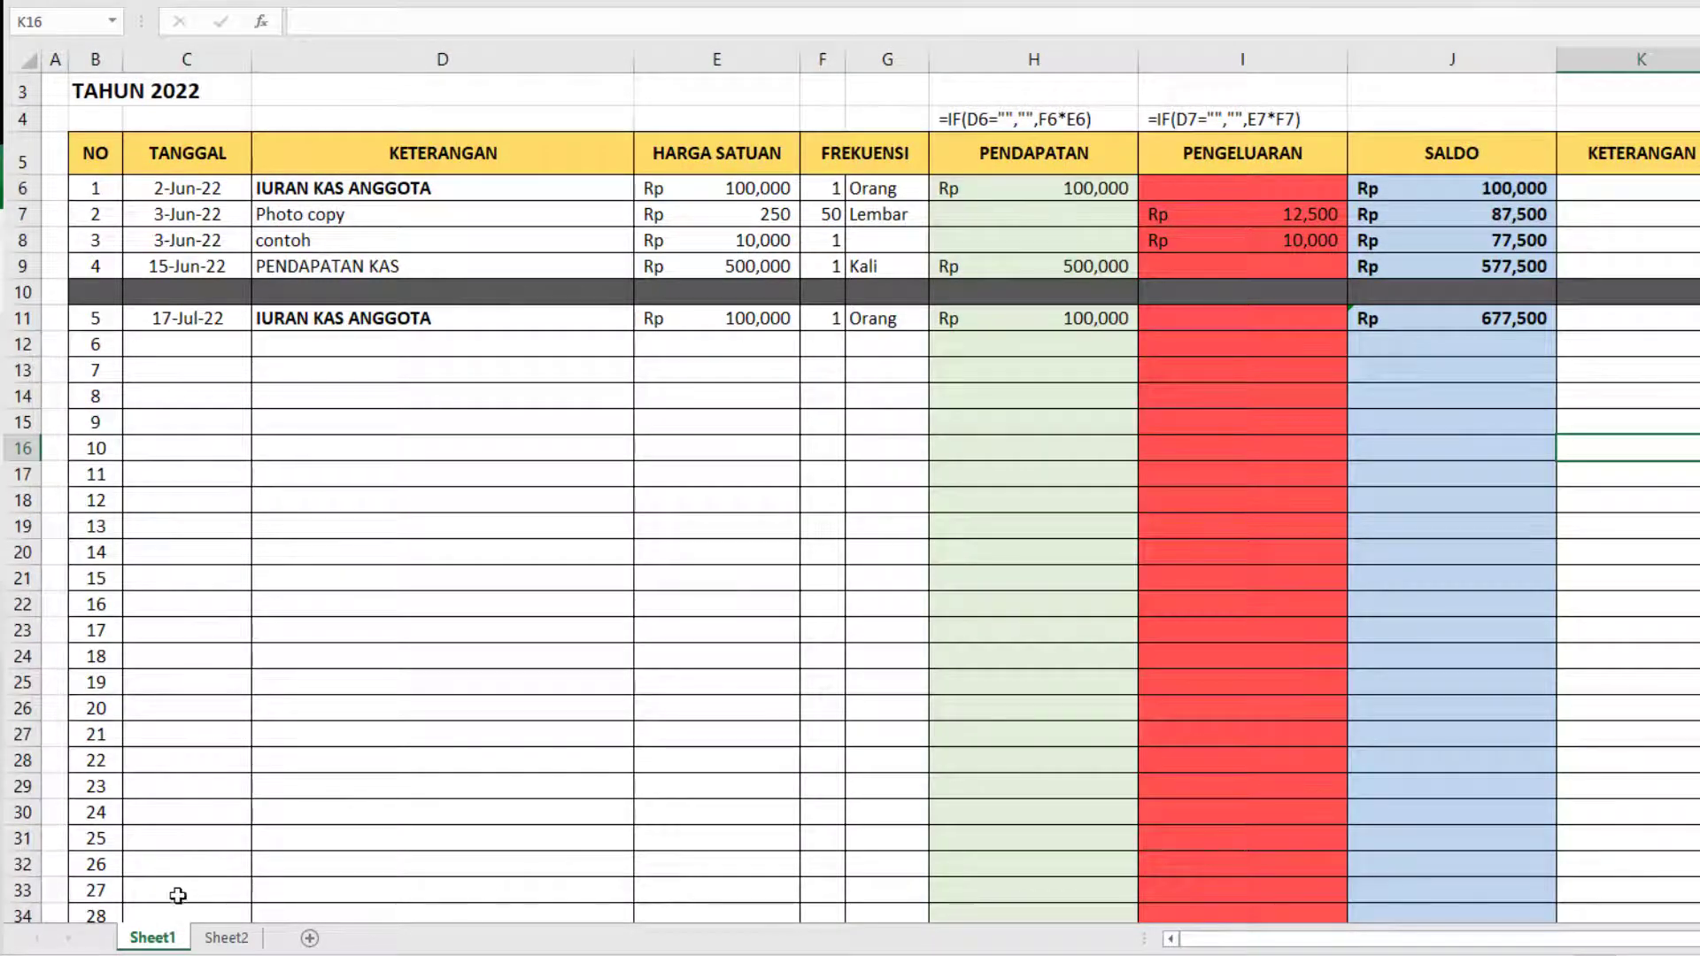
pyautogui.doubleClick(160, 944)
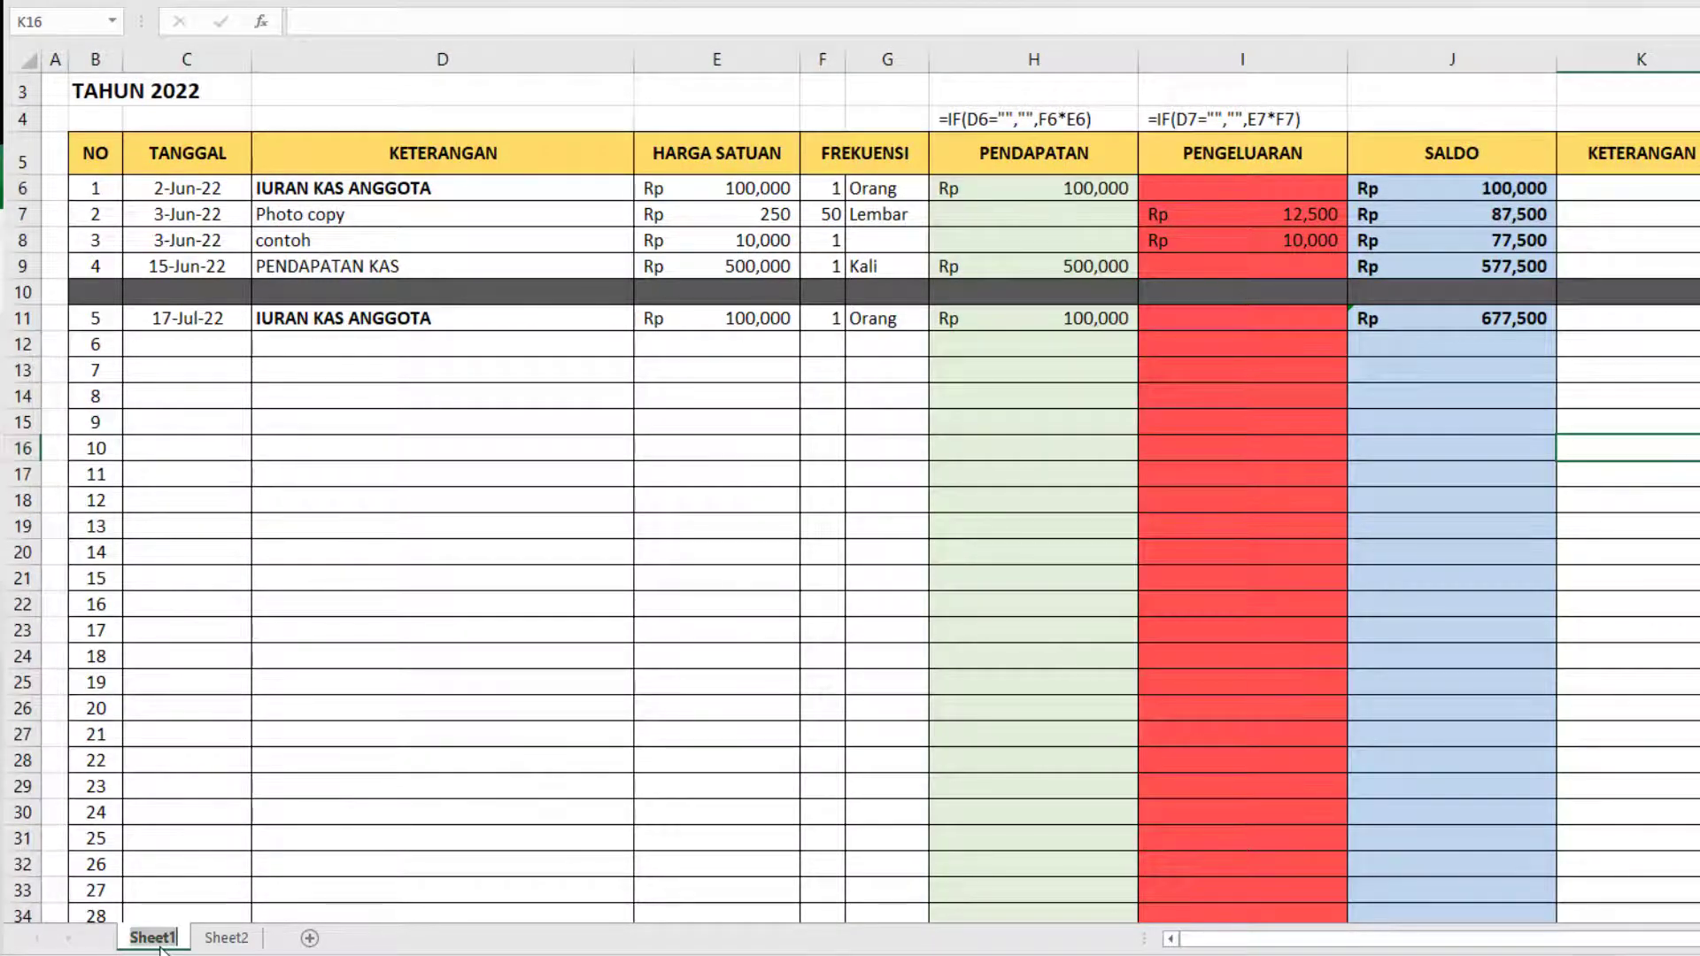
pyautogui.write('LAPORAN KAS')
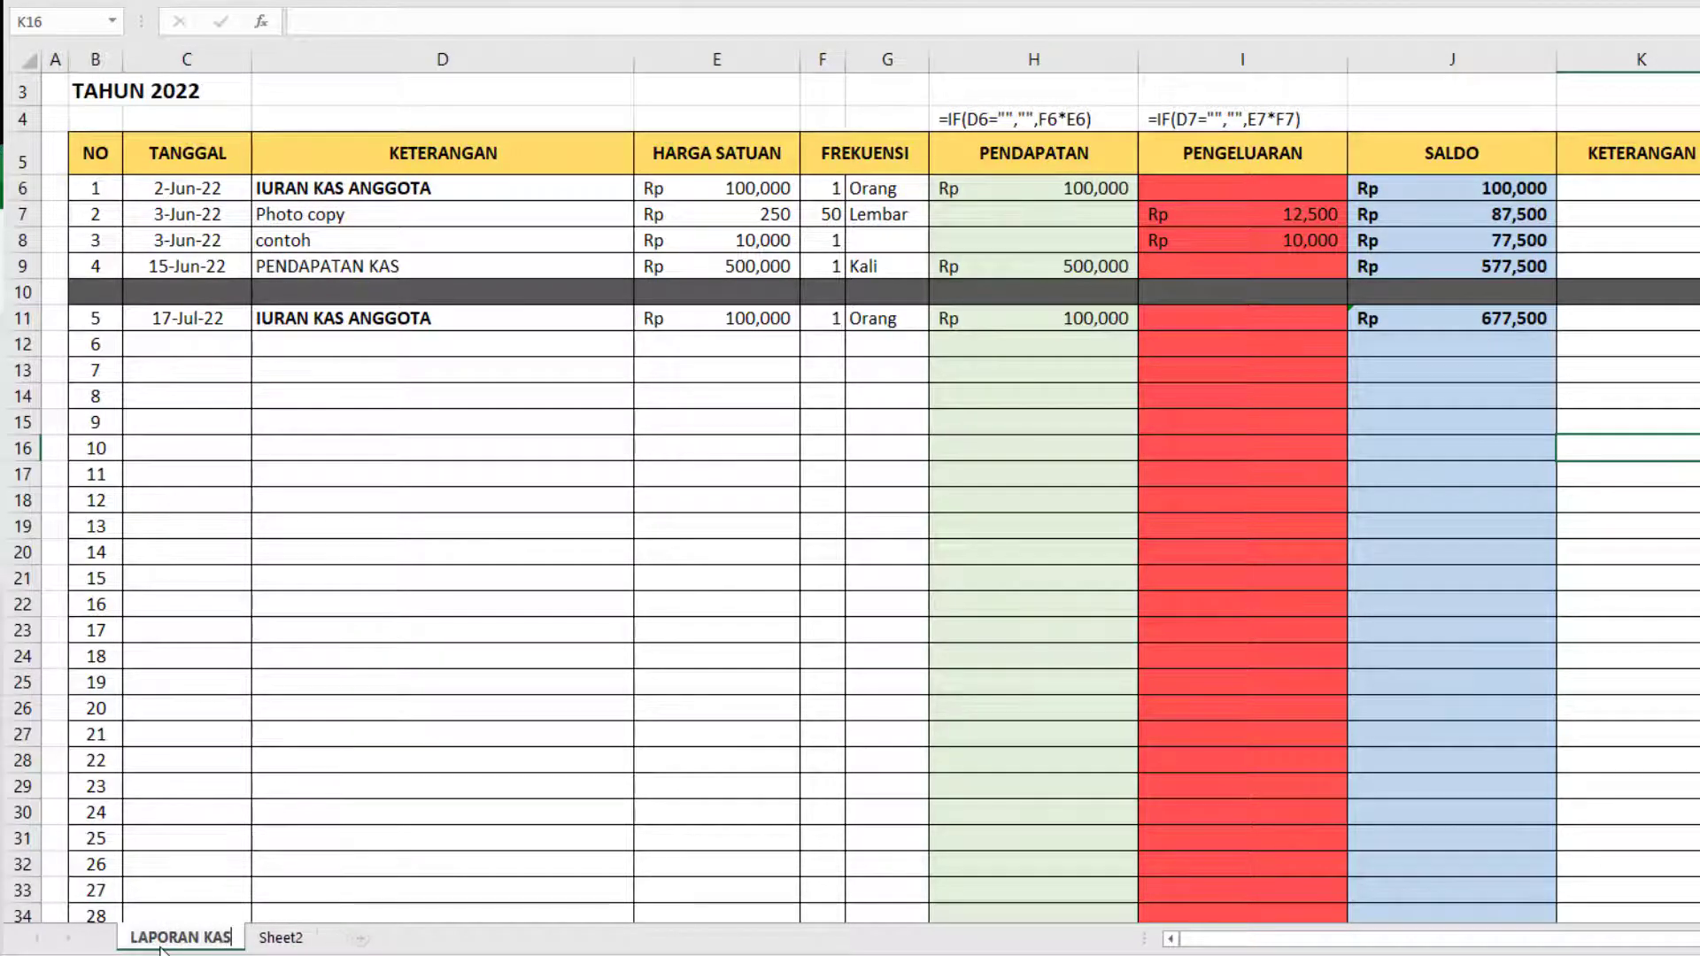
pyautogui.press('Return')
pyautogui.click(617, 761)
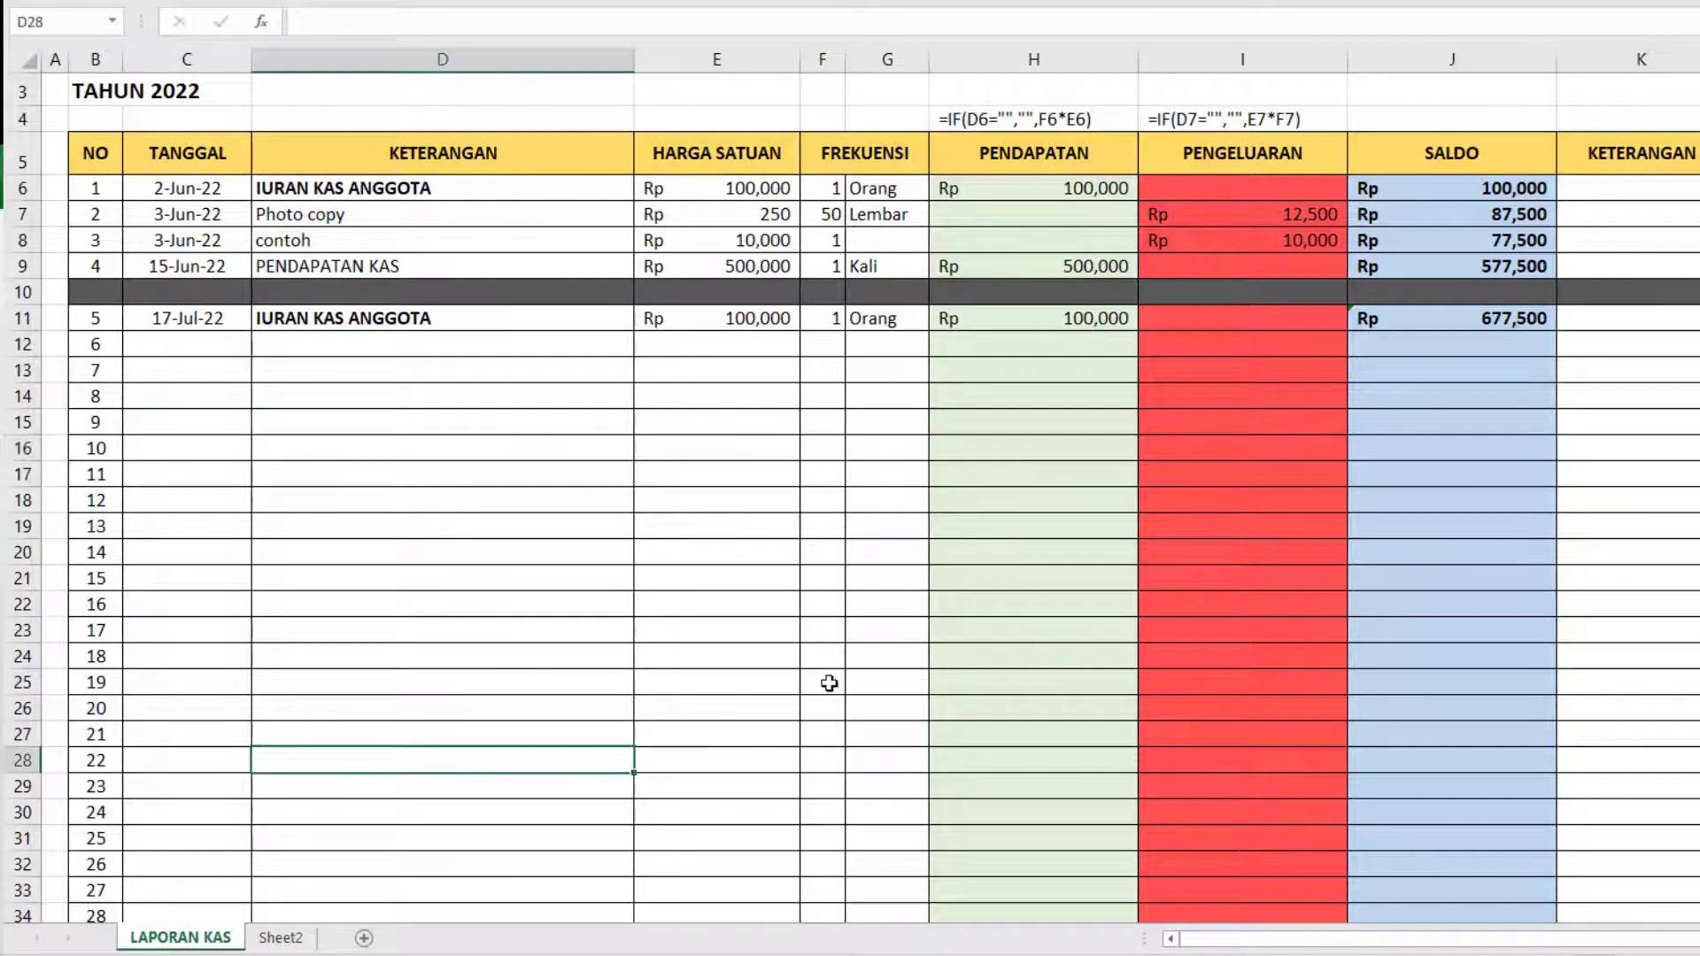
# Look over the report's entries and title, down to the TOTAL PENDAPATAN, TOTAL PENGELUARAN and SALDO AKHIR rows.
pyautogui.click(976, 550)
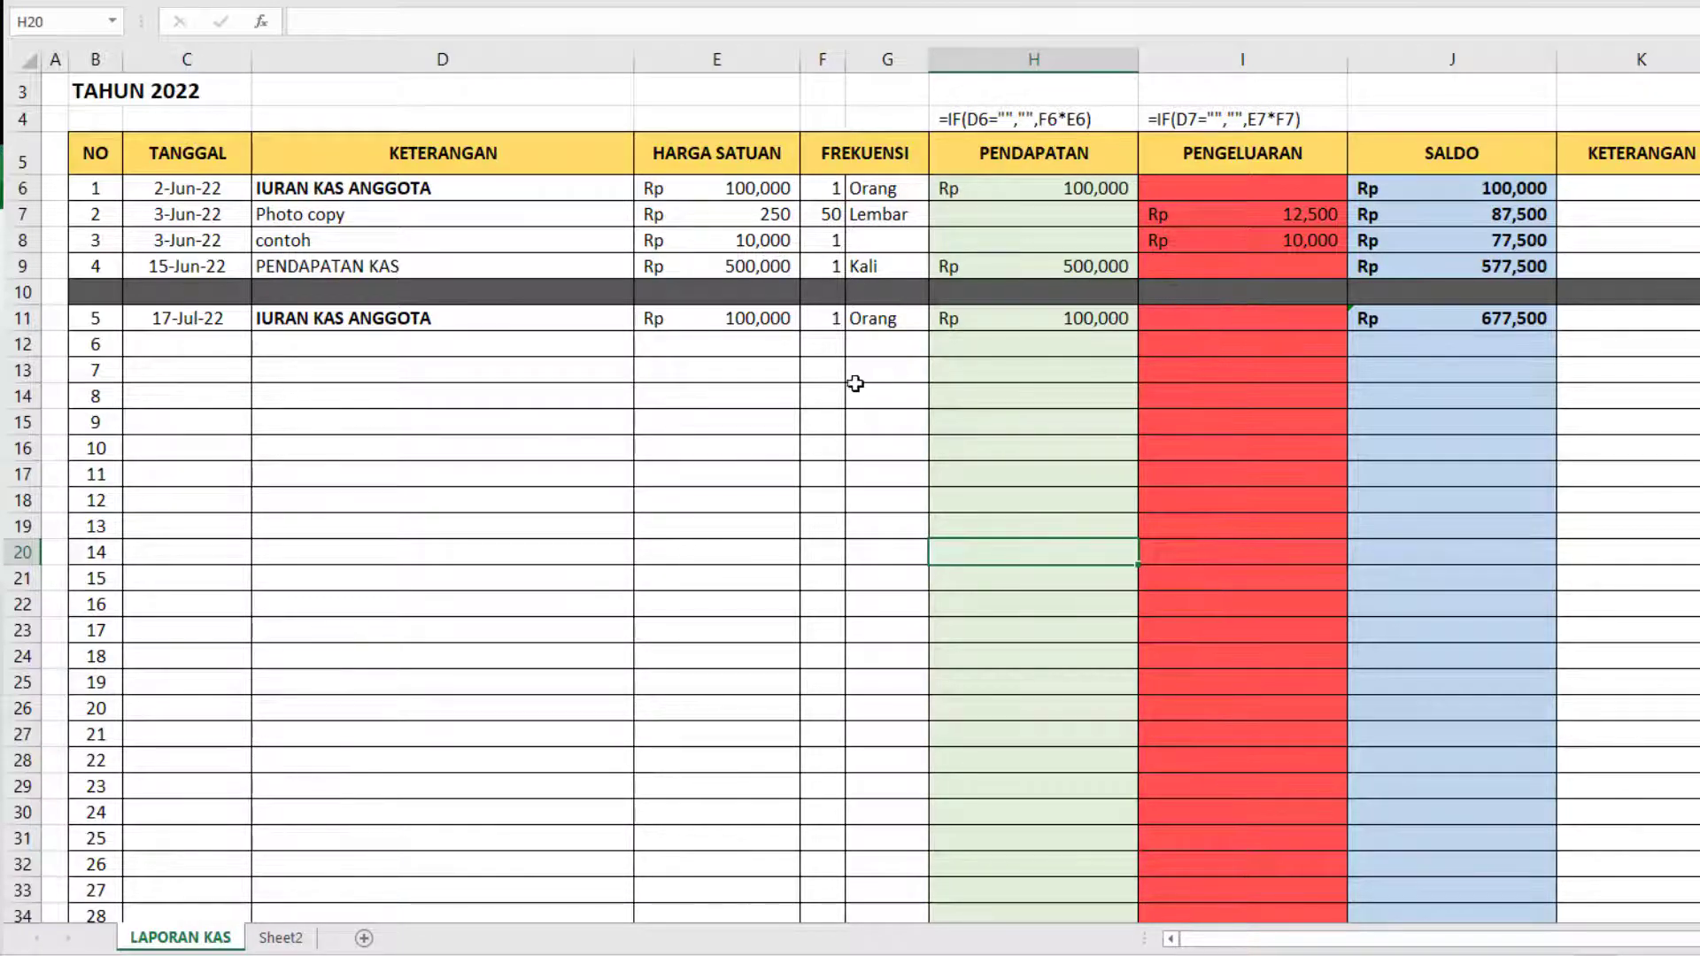
pyautogui.click(673, 418)
pyautogui.click(493, 398)
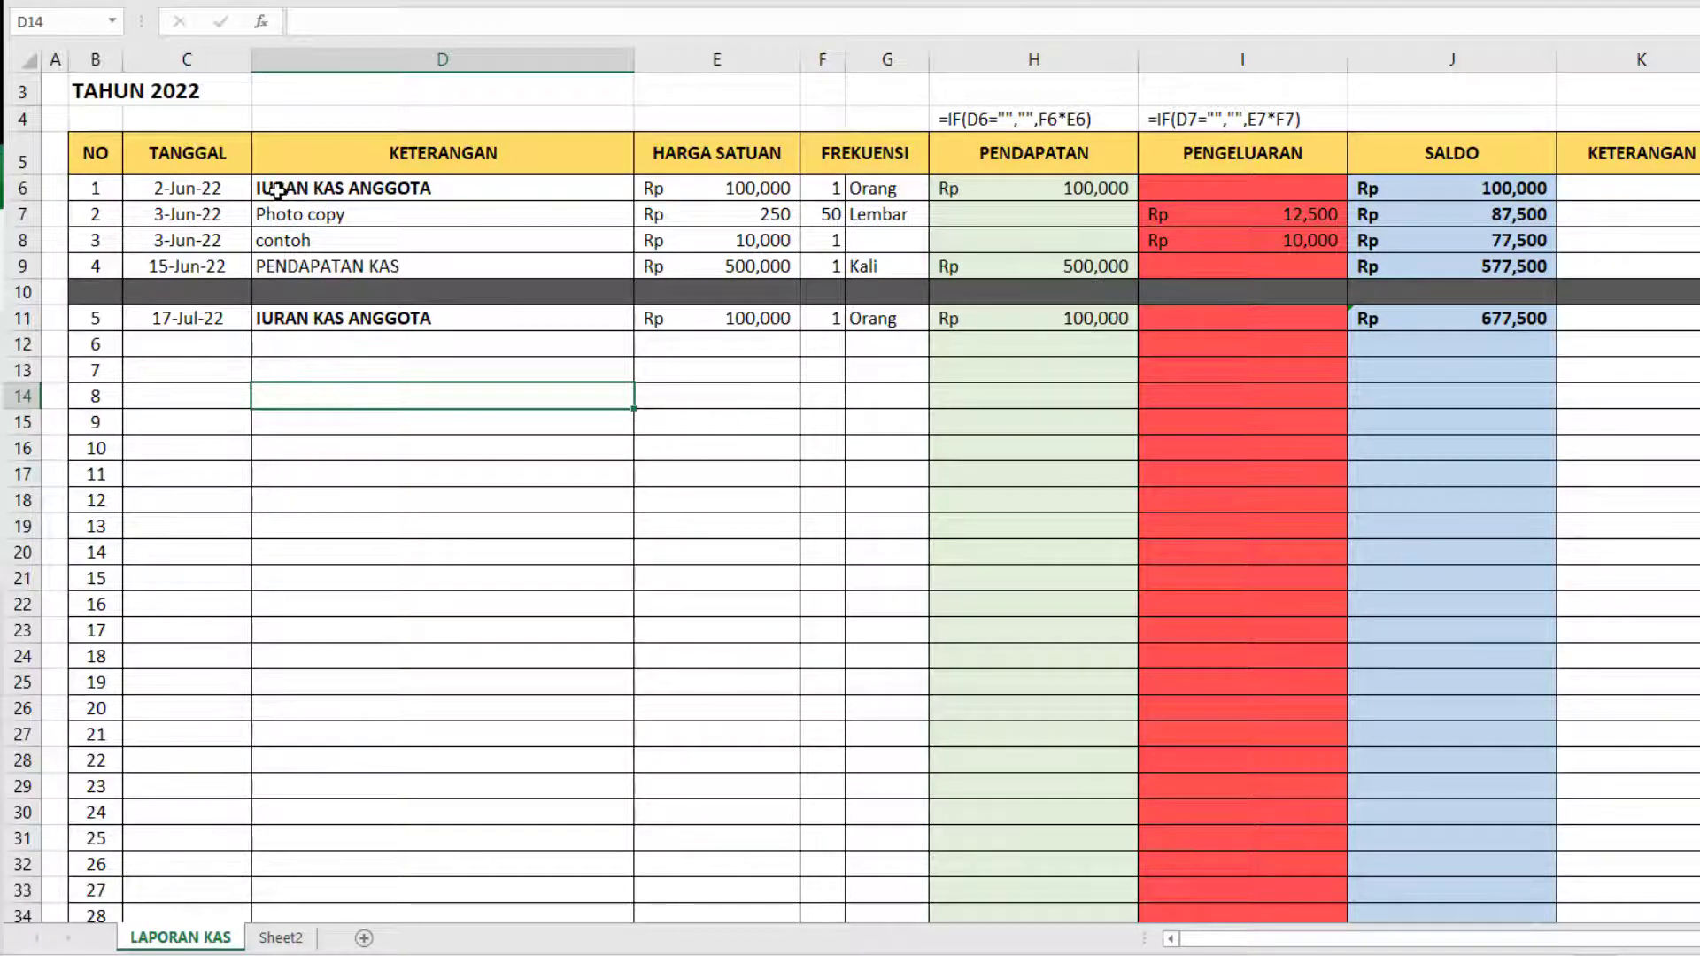
pyautogui.moveTo(267, 190); pyautogui.dragTo(1556, 835)
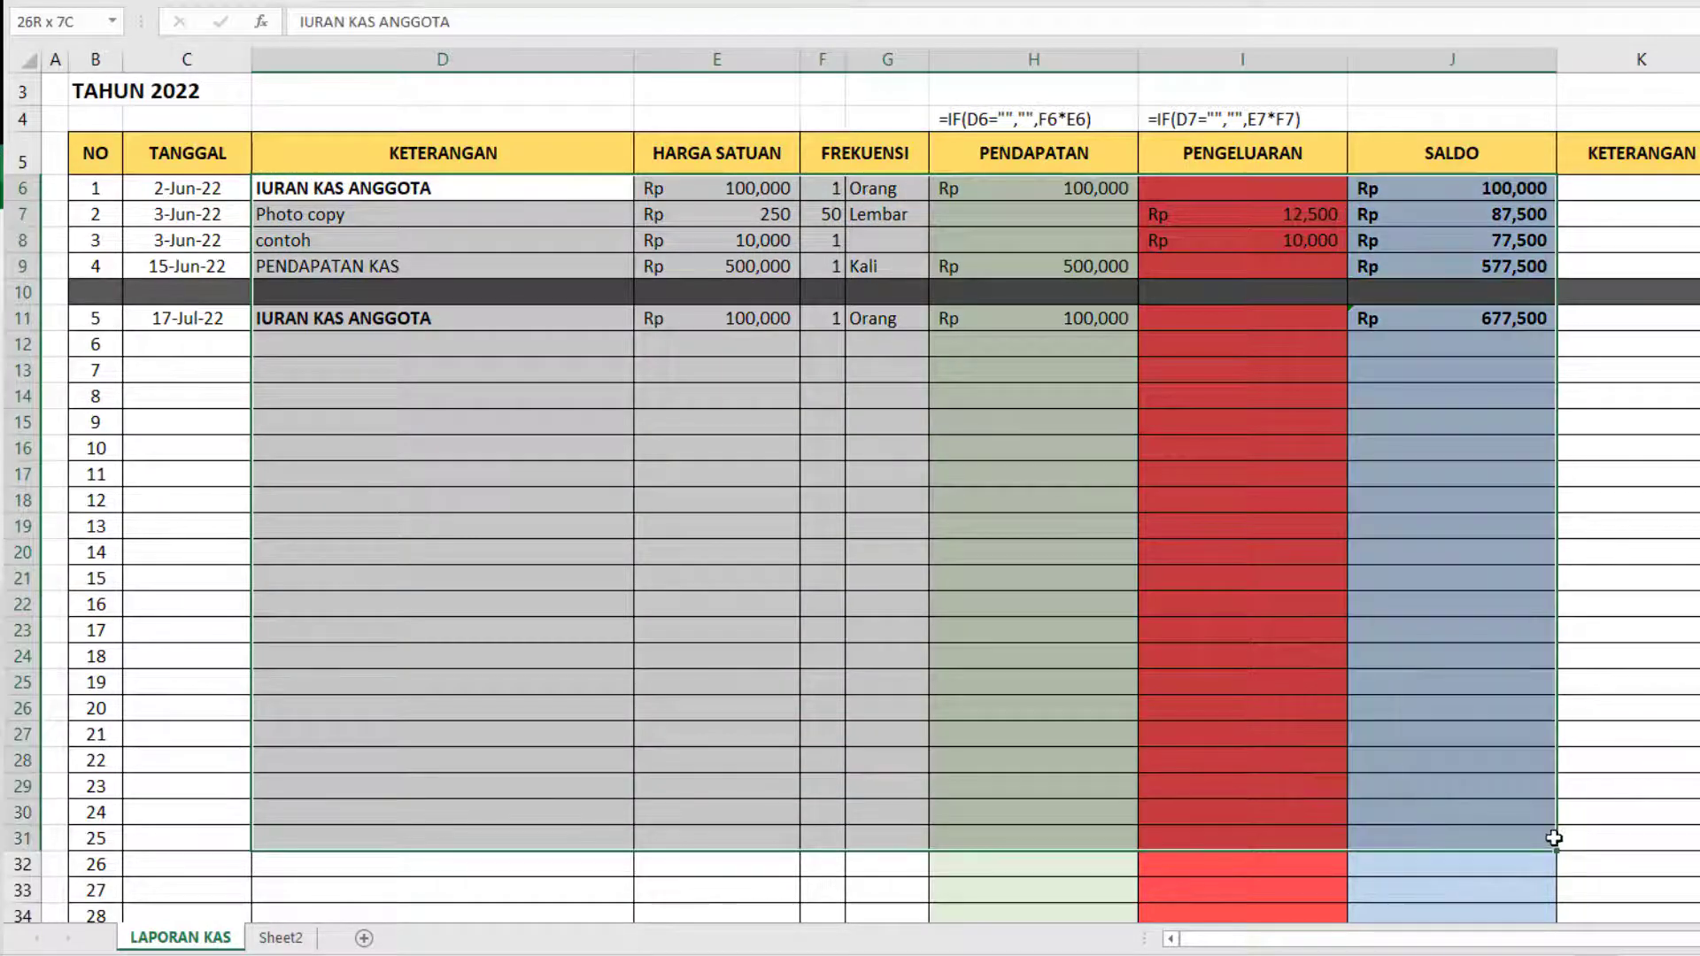
pyautogui.click(1000, 665)
pyautogui.scroll(1, 314, 442)
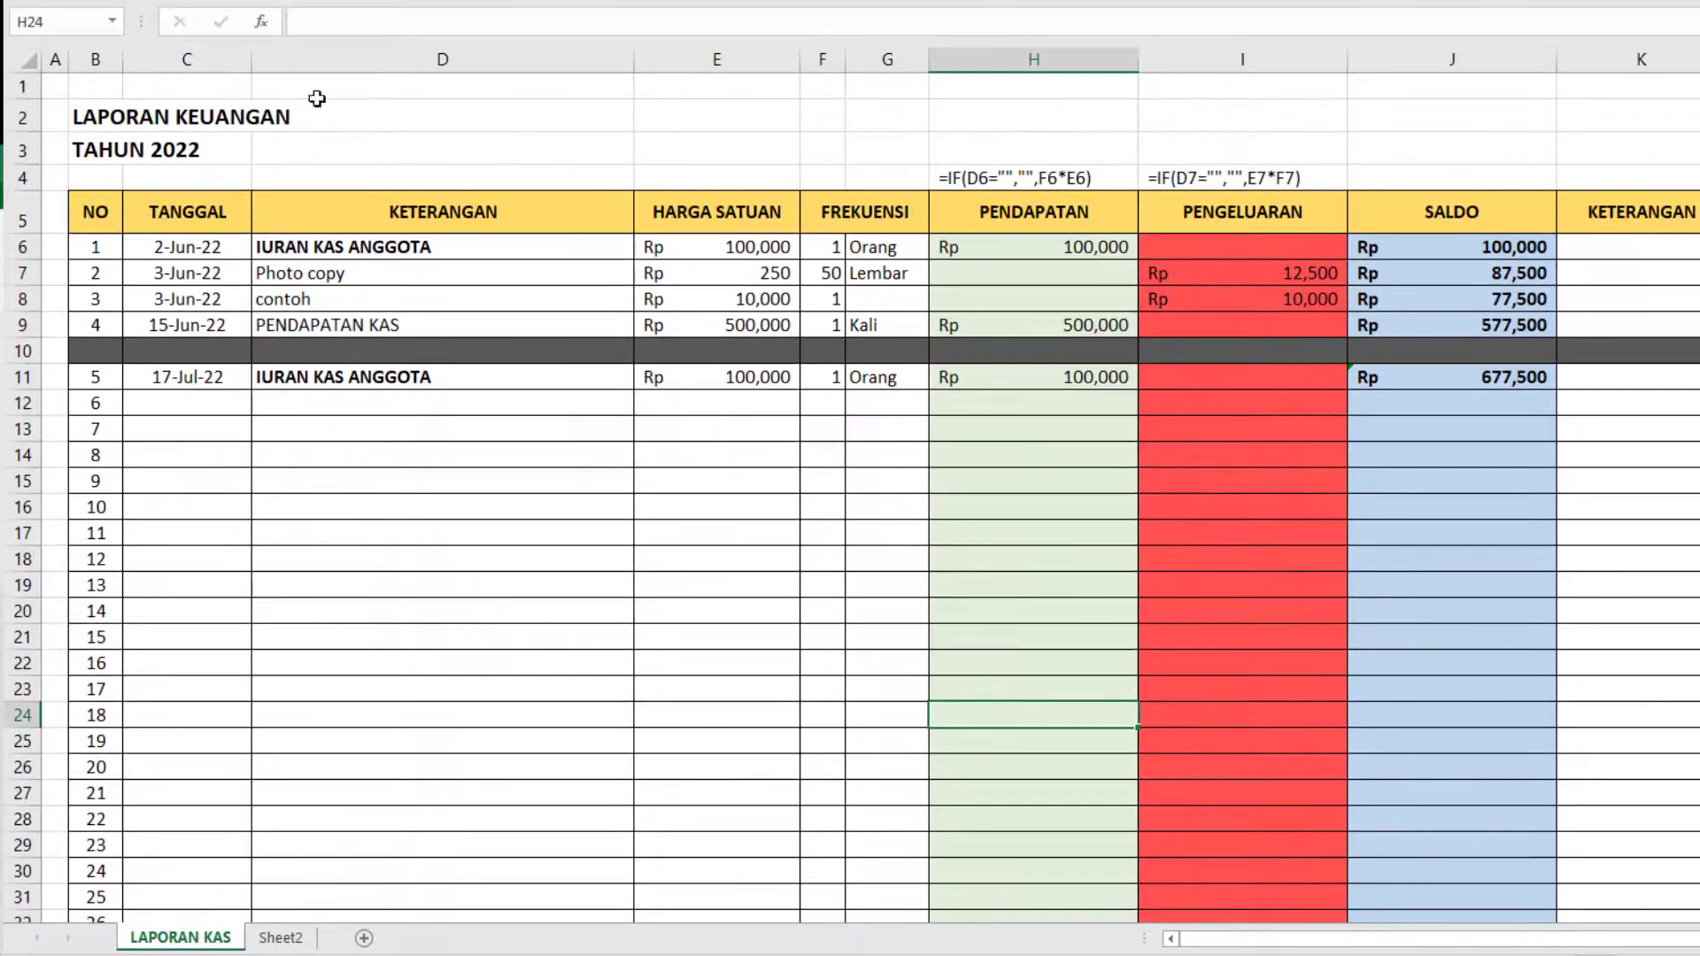
pyautogui.click(96, 117)
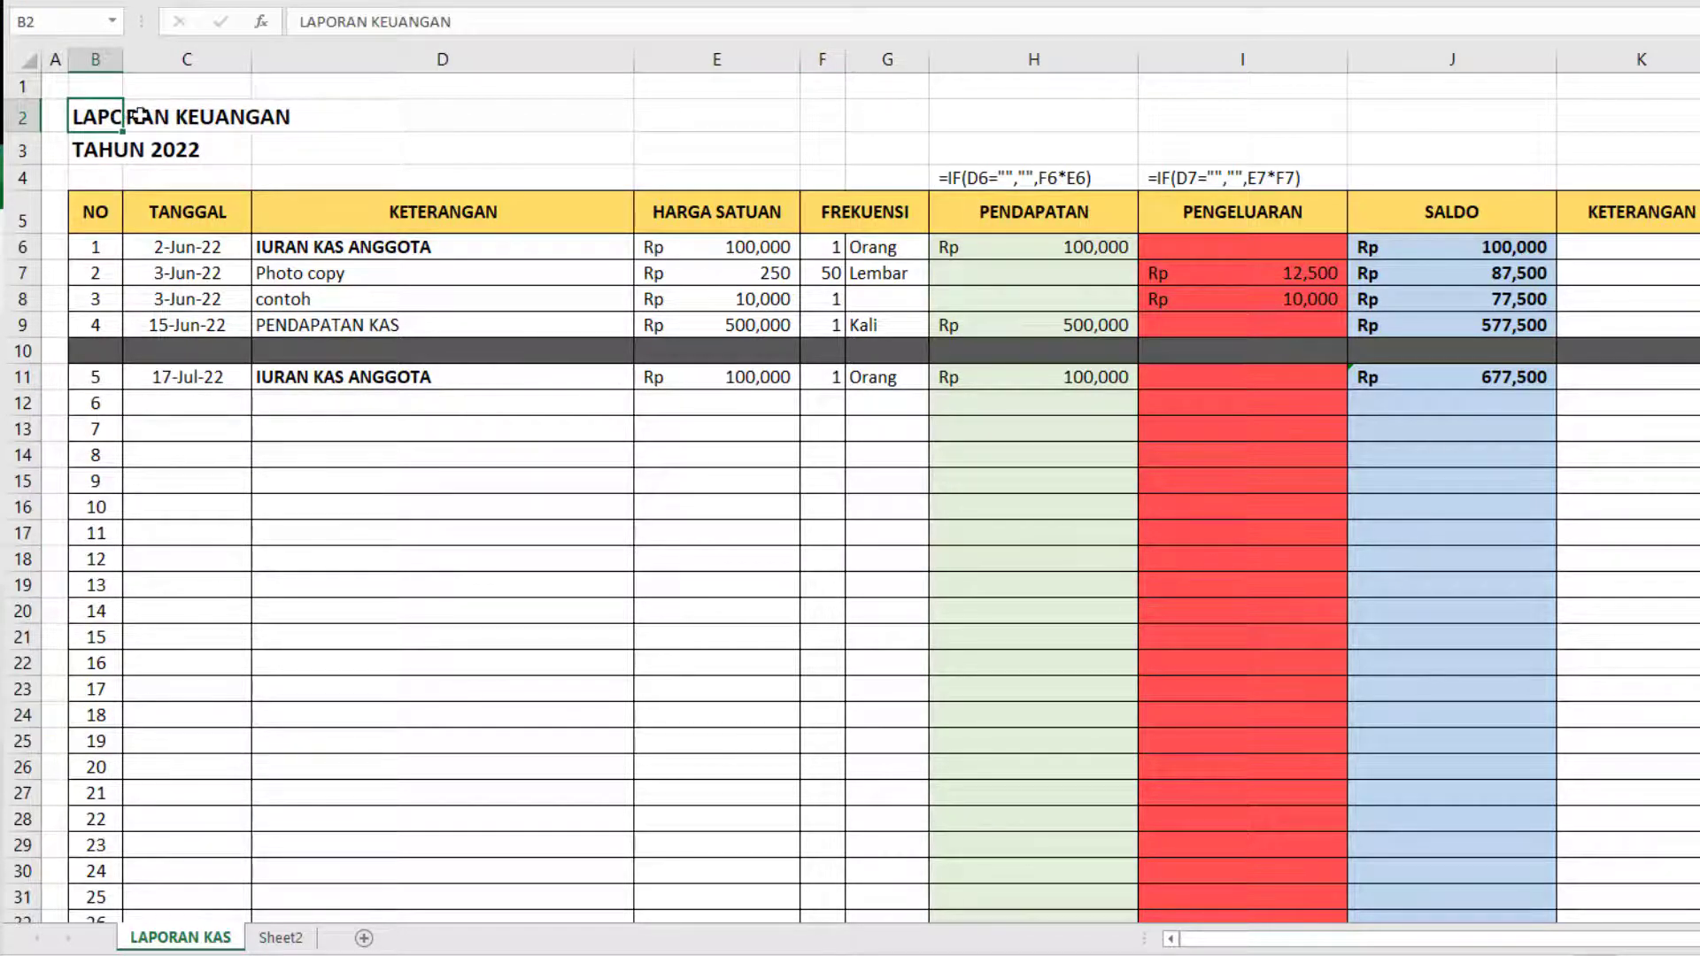
pyautogui.scroll(-20, 724, 249)
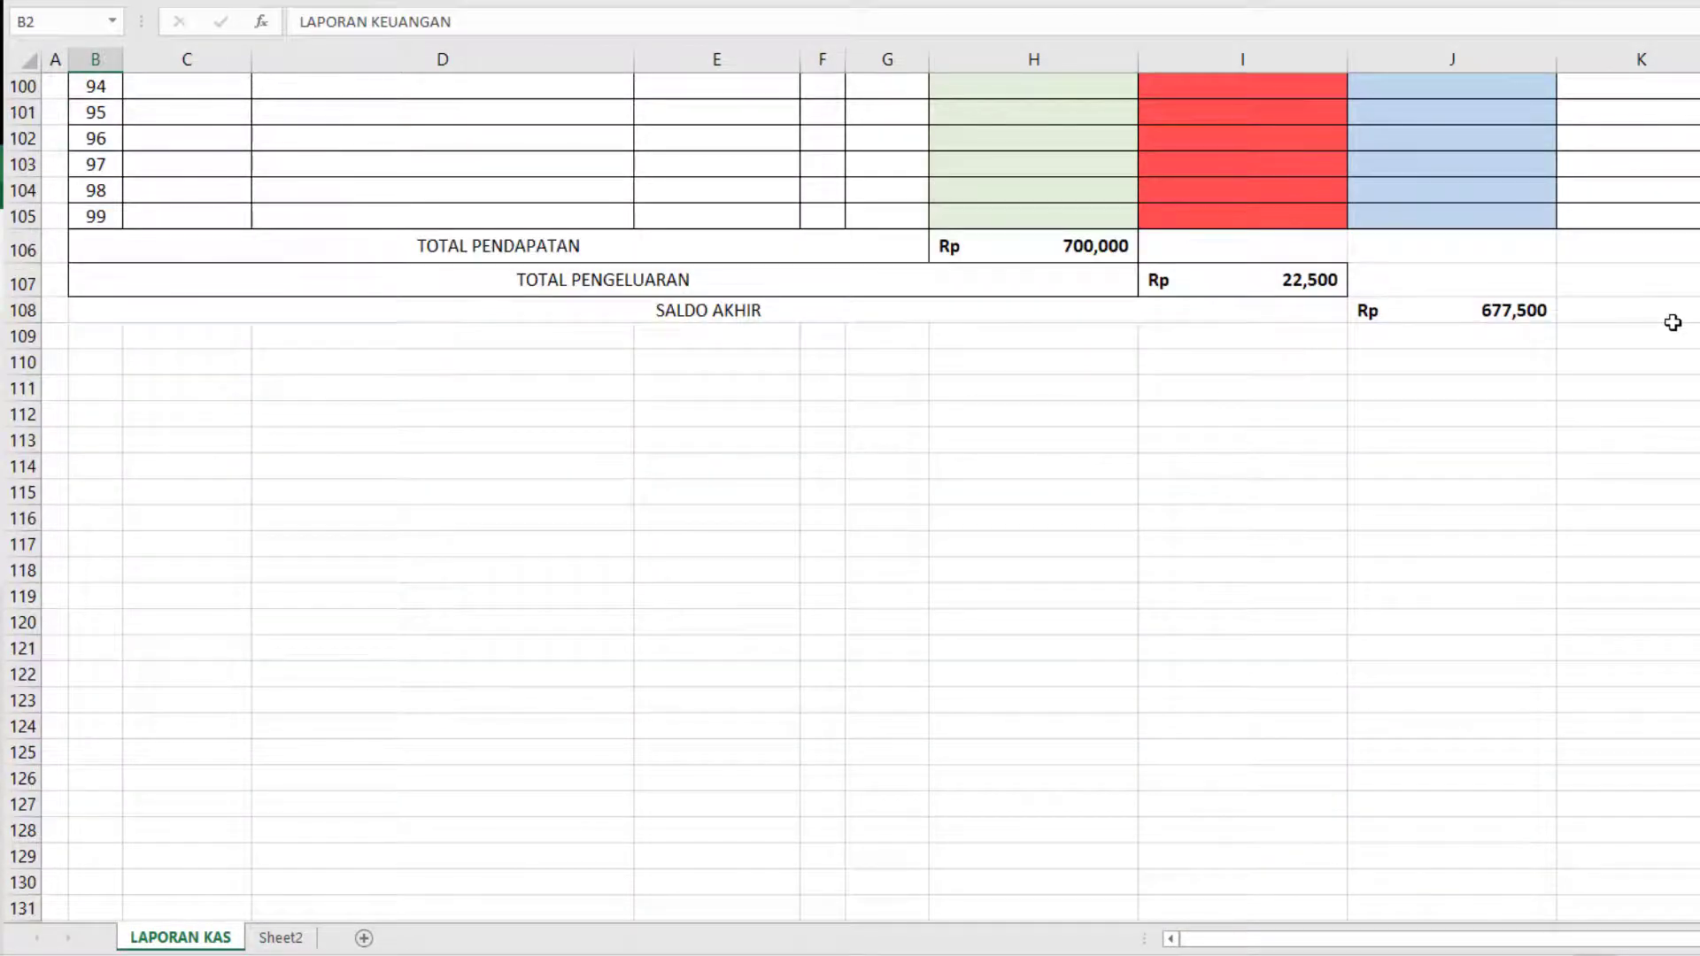
# Add outline borders around the SALDO AKHIR label and its amount in row 108.
pyautogui.keyDown('shift'); pyautogui.click(1673, 323); pyautogui.keyUp('shift')
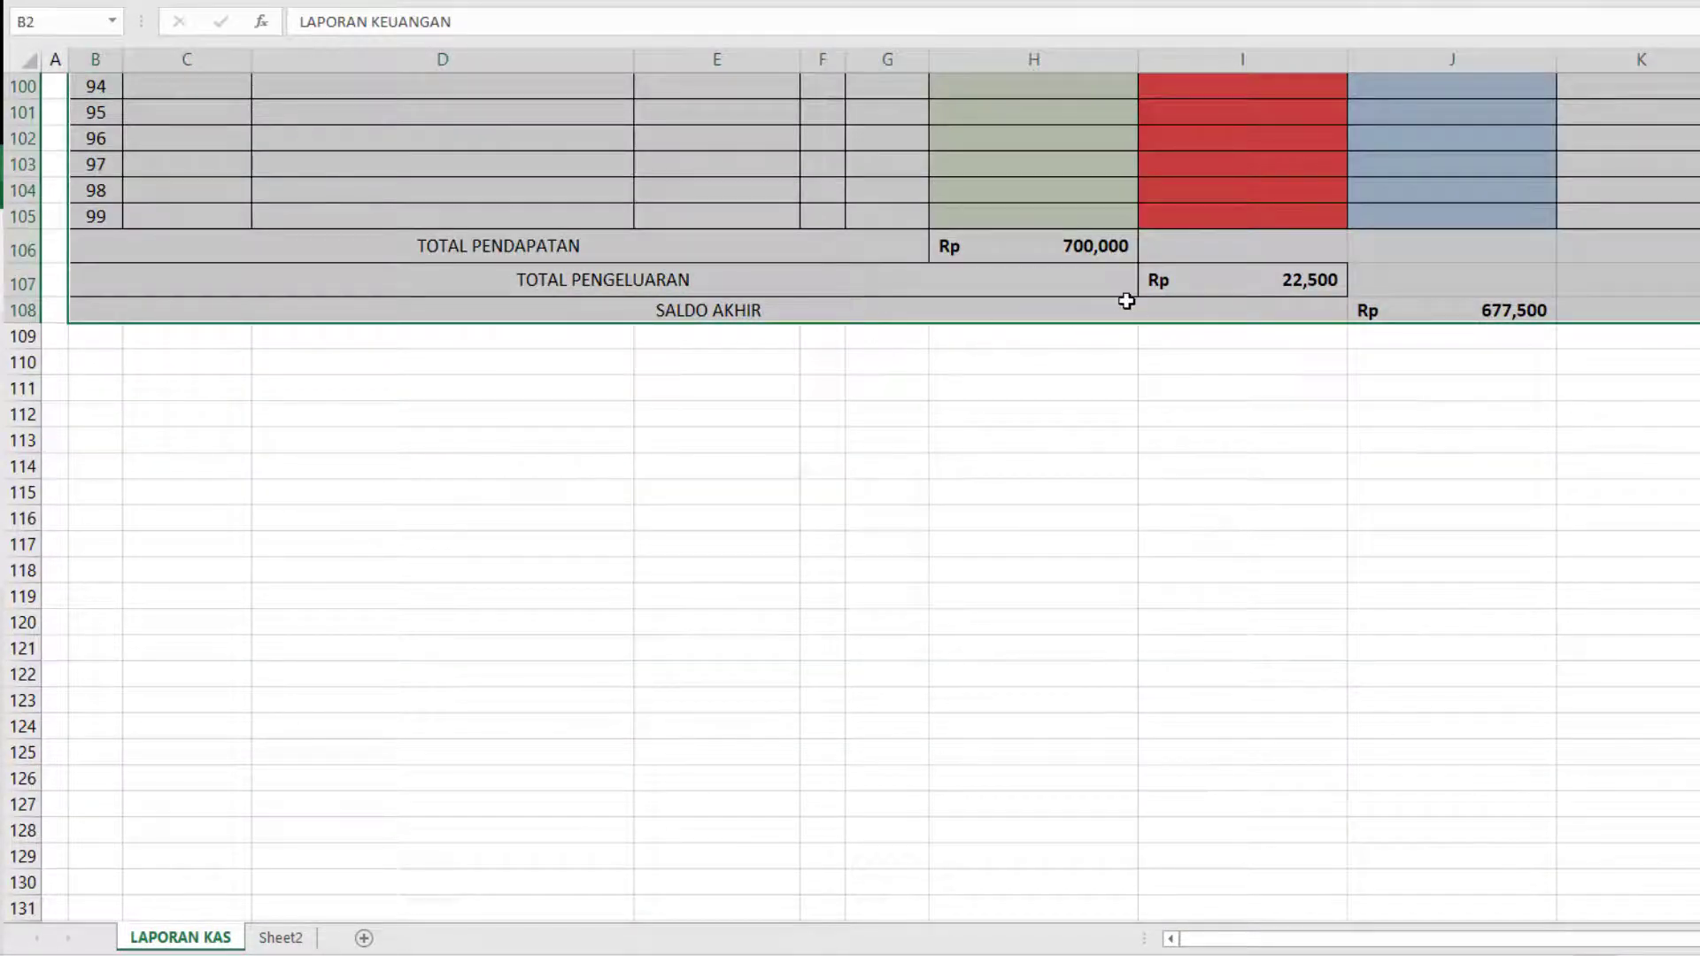
pyautogui.click(1129, 305)
pyautogui.keyDown('ctrl'); pyautogui.click(1424, 314); pyautogui.keyUp('ctrl')
pyautogui.hotkey('ctrl', 'shift', '7')
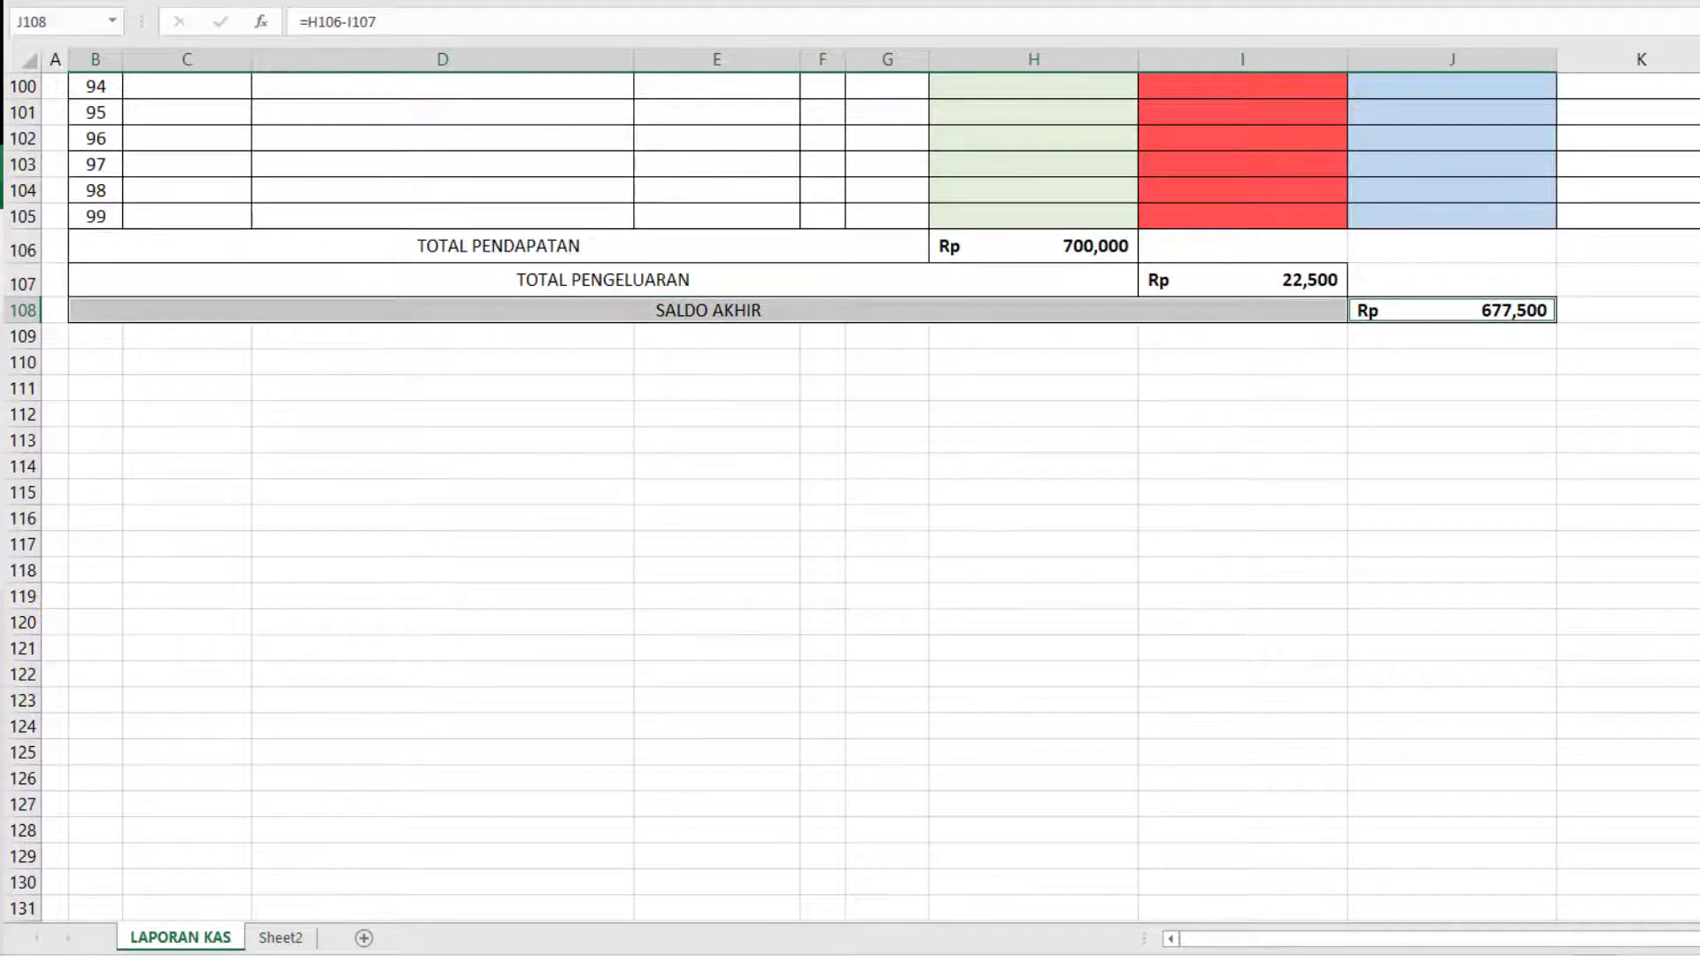
# Increase the height of the three total rows 106 to 108 equally and make their text bold.
pyautogui.moveTo(18, 253); pyautogui.dragTo(30, 321)
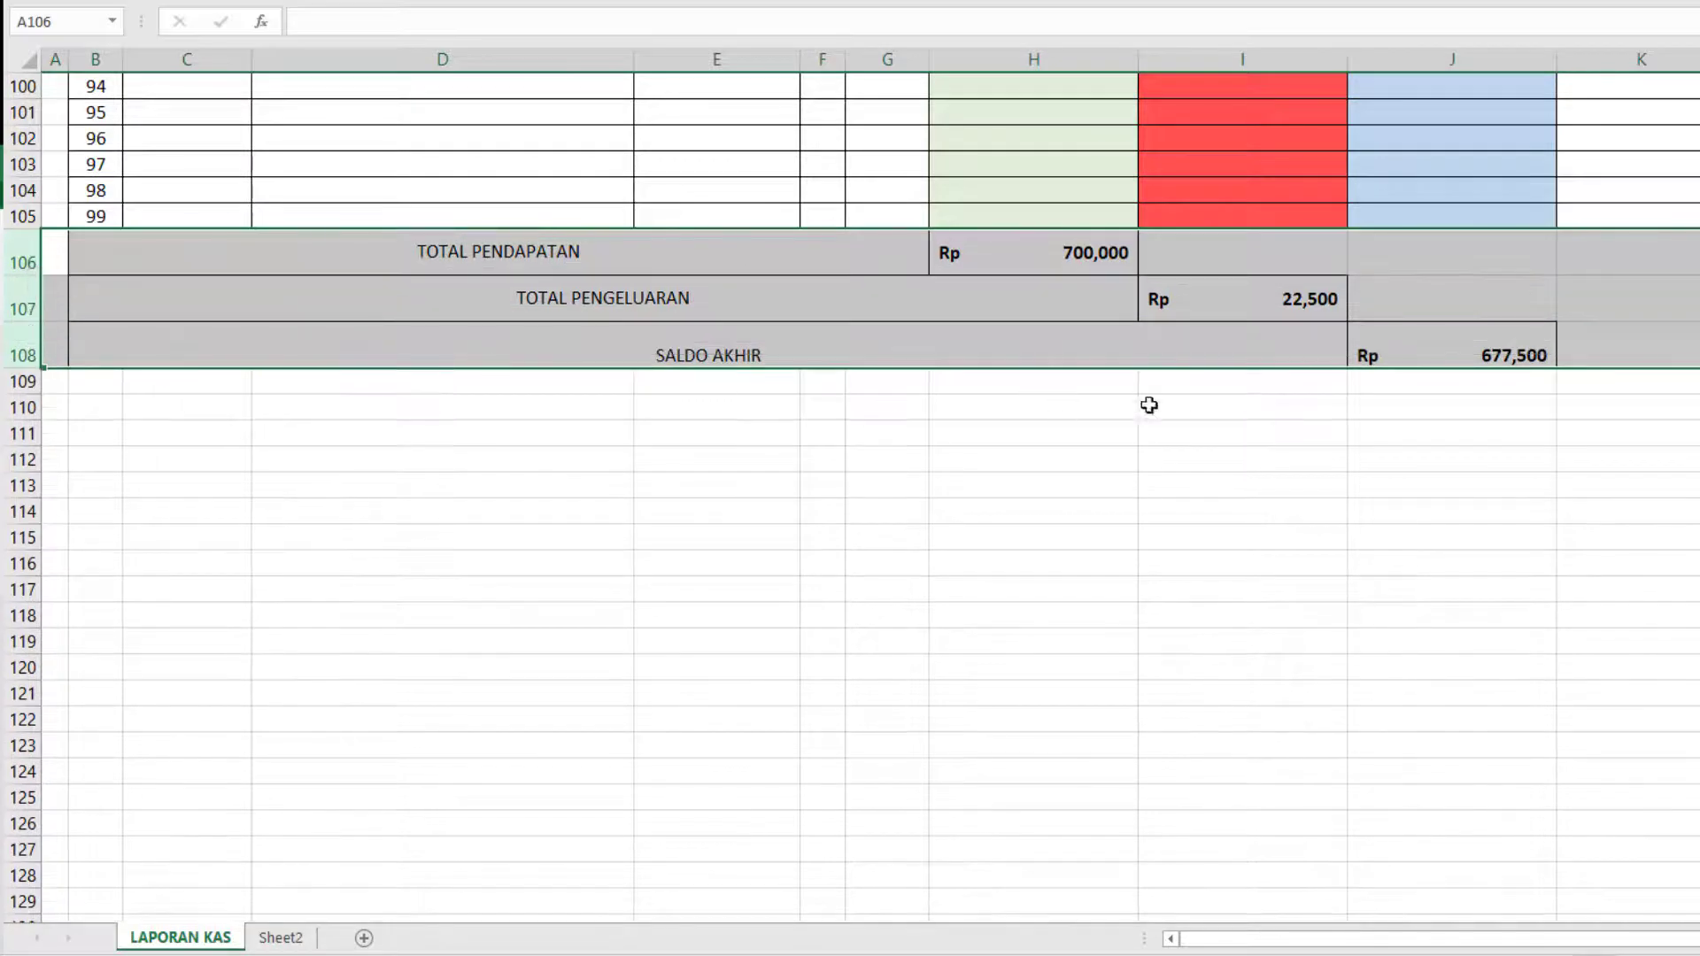
pyautogui.hotkey('ctrl', 'b')
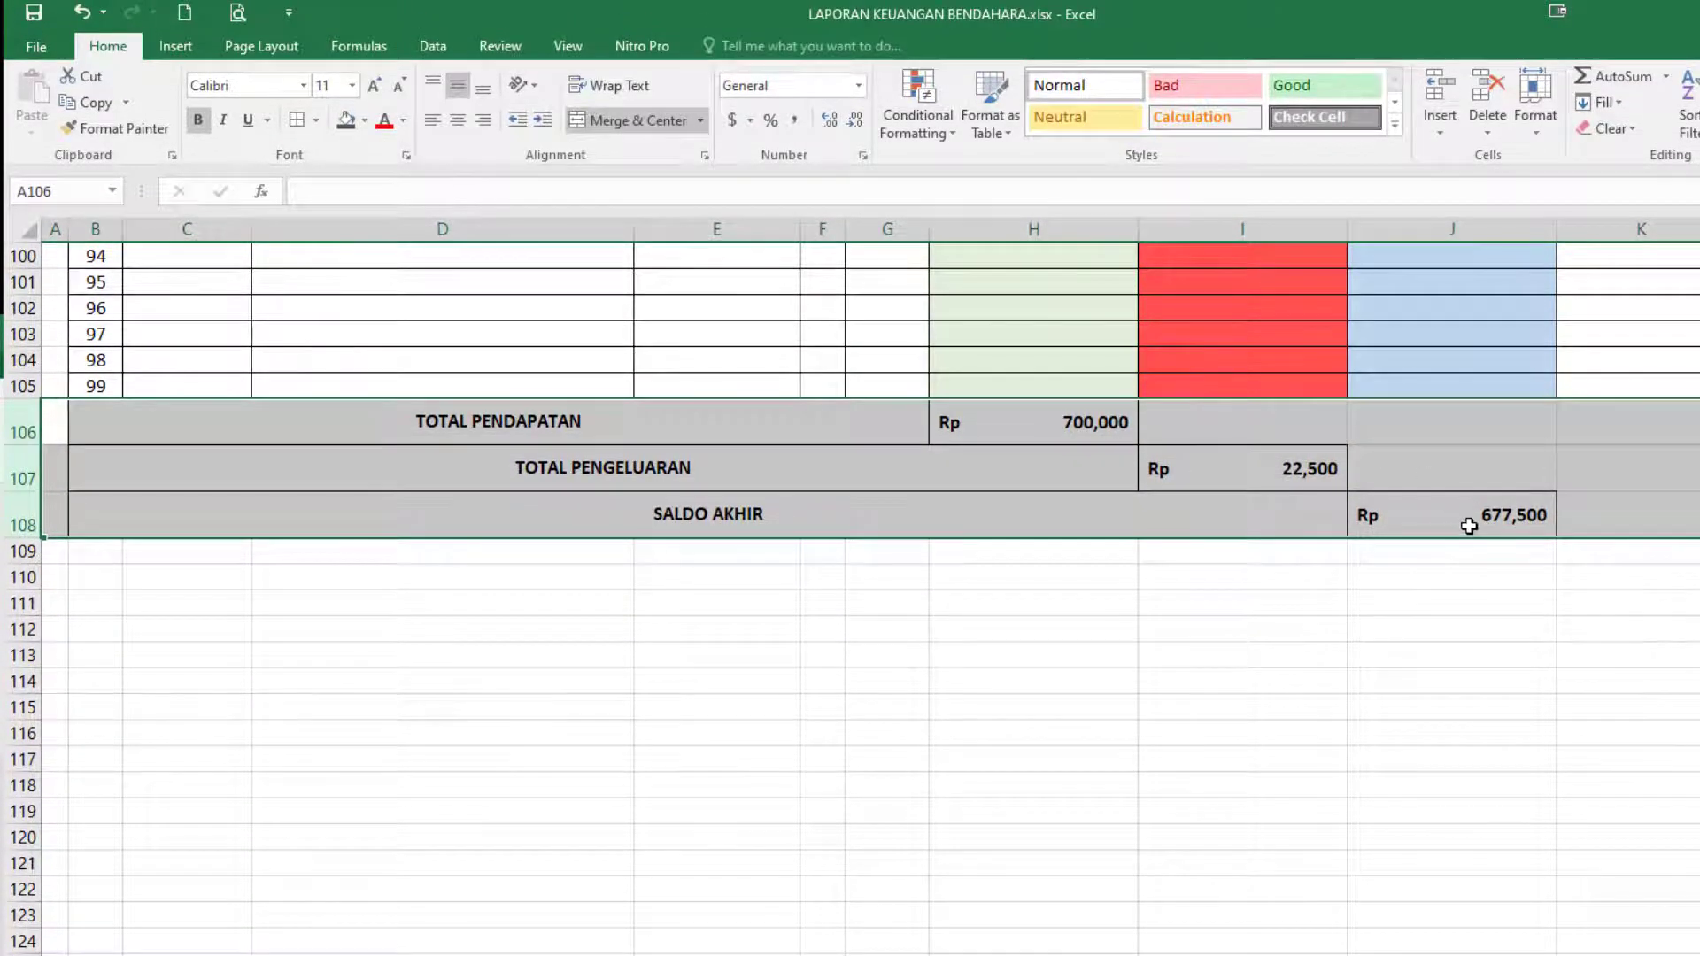
pyautogui.click(1469, 526)
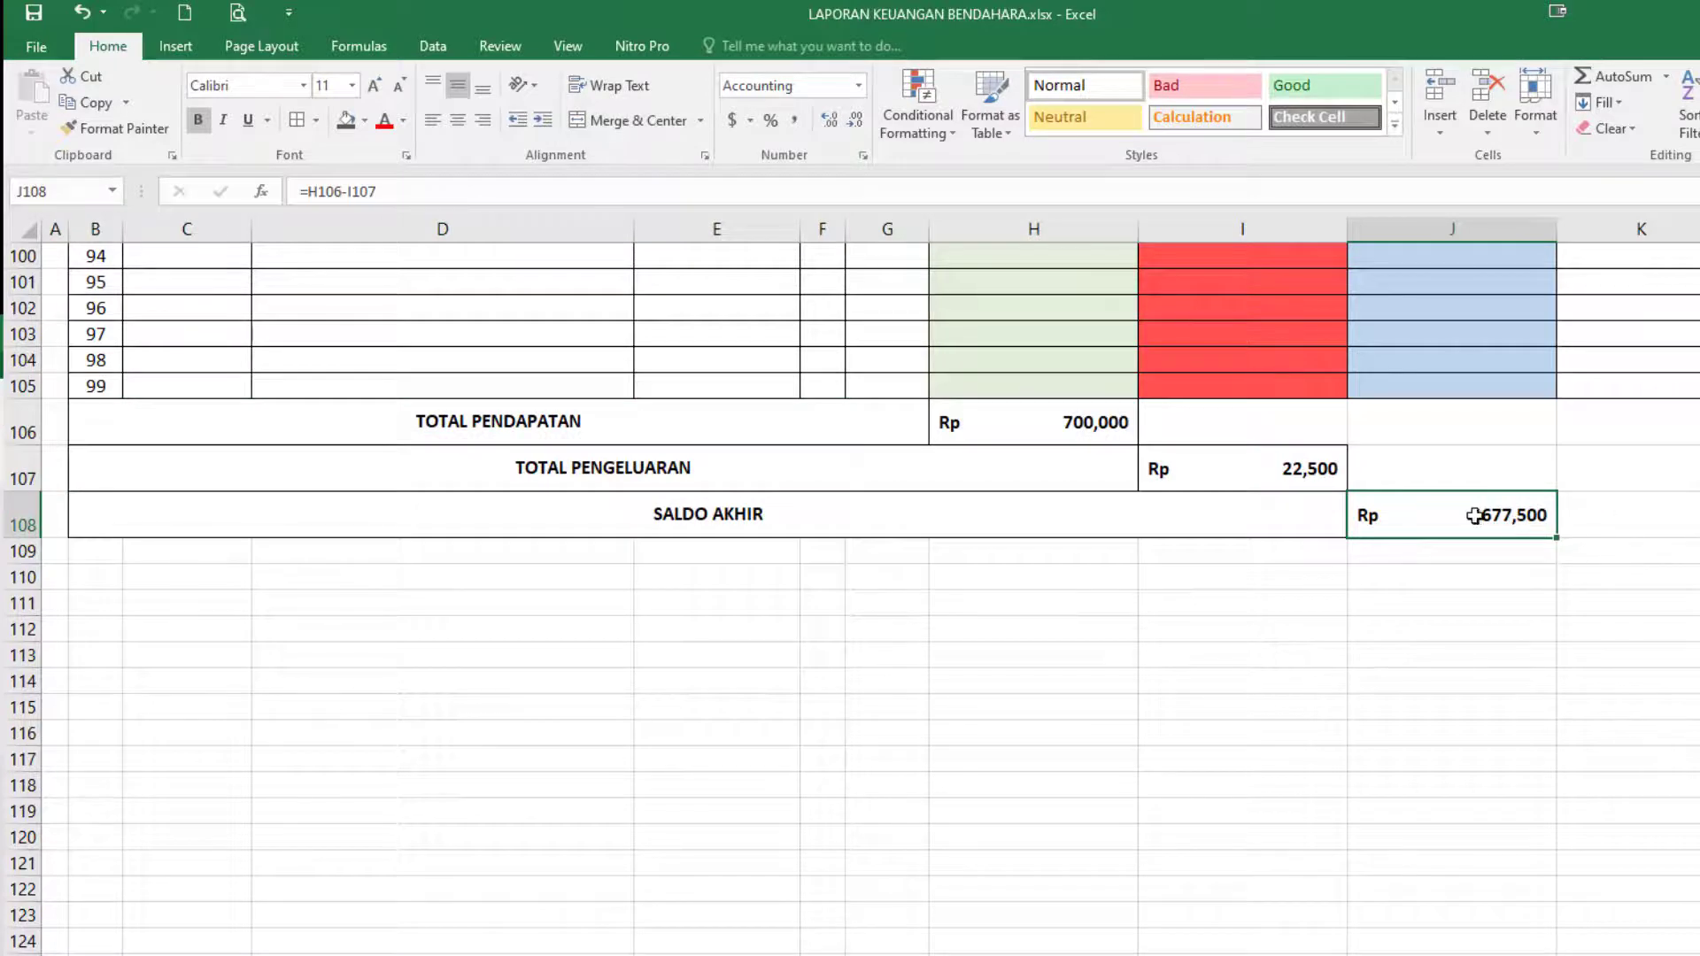
pyautogui.scroll(1, 1470, 518)
pyautogui.click(1302, 492)
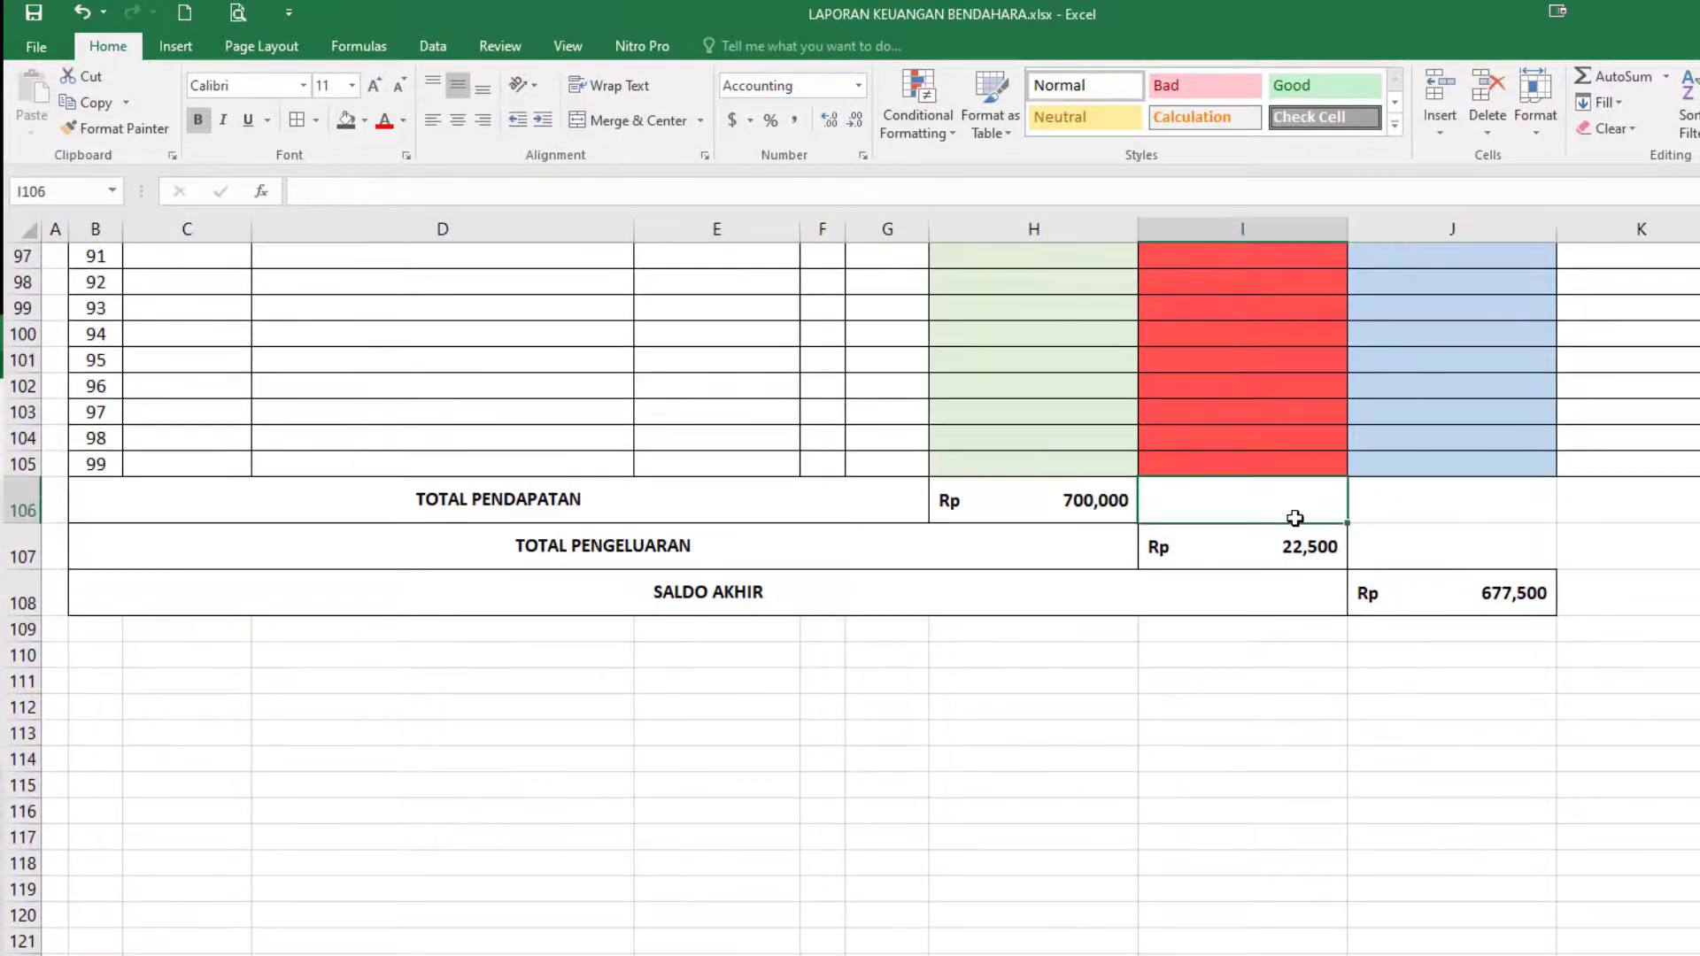
pyautogui.click(1685, 596)
# Set the whole report, from the title lines through the SALDO AKHIR row, as the print area.
pyautogui.scroll(20, 543, 638)
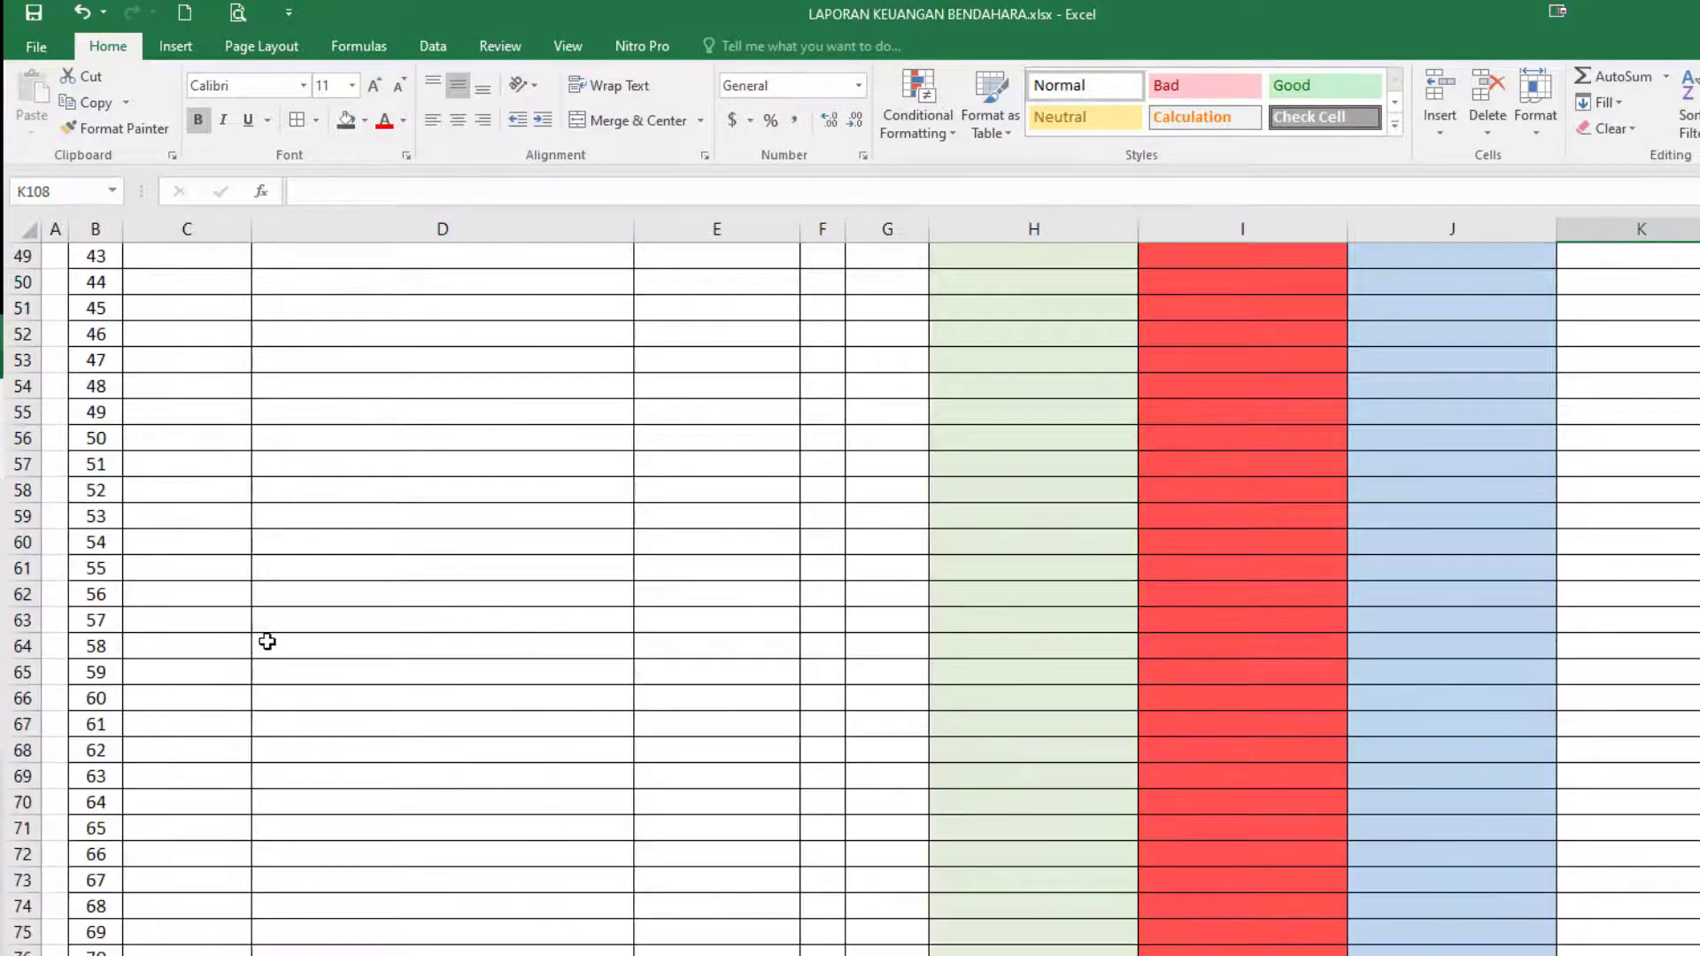
pyautogui.scroll(5, 272, 632)
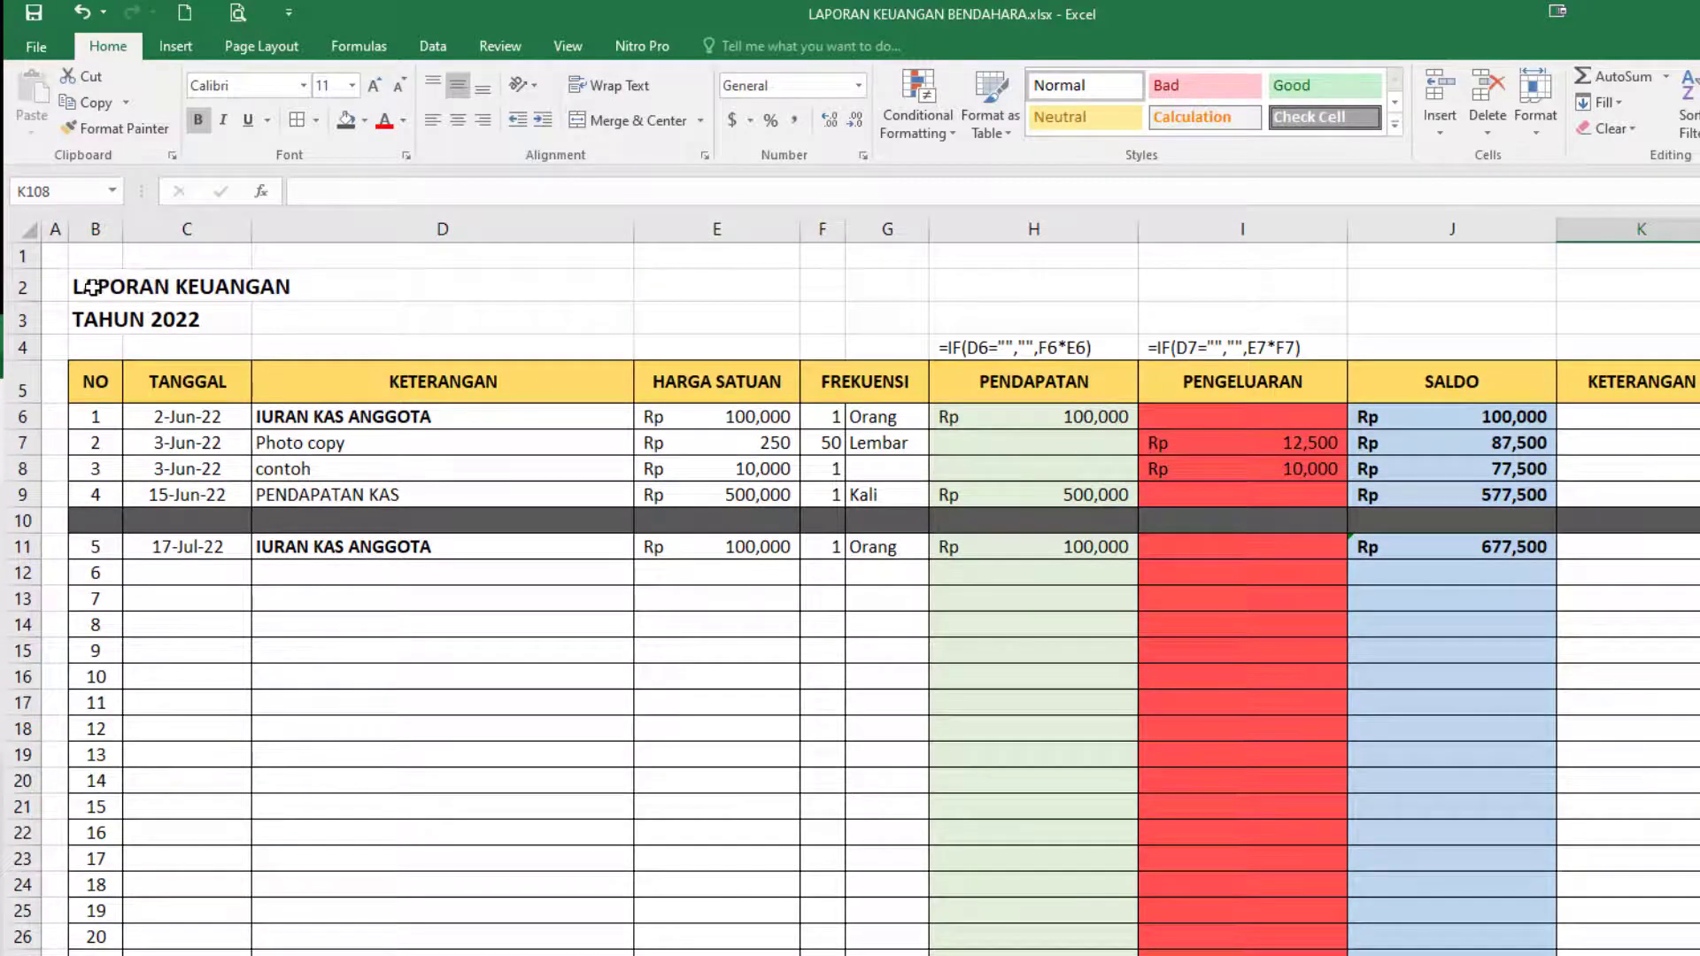
pyautogui.hotkey('ctrl', 'a')
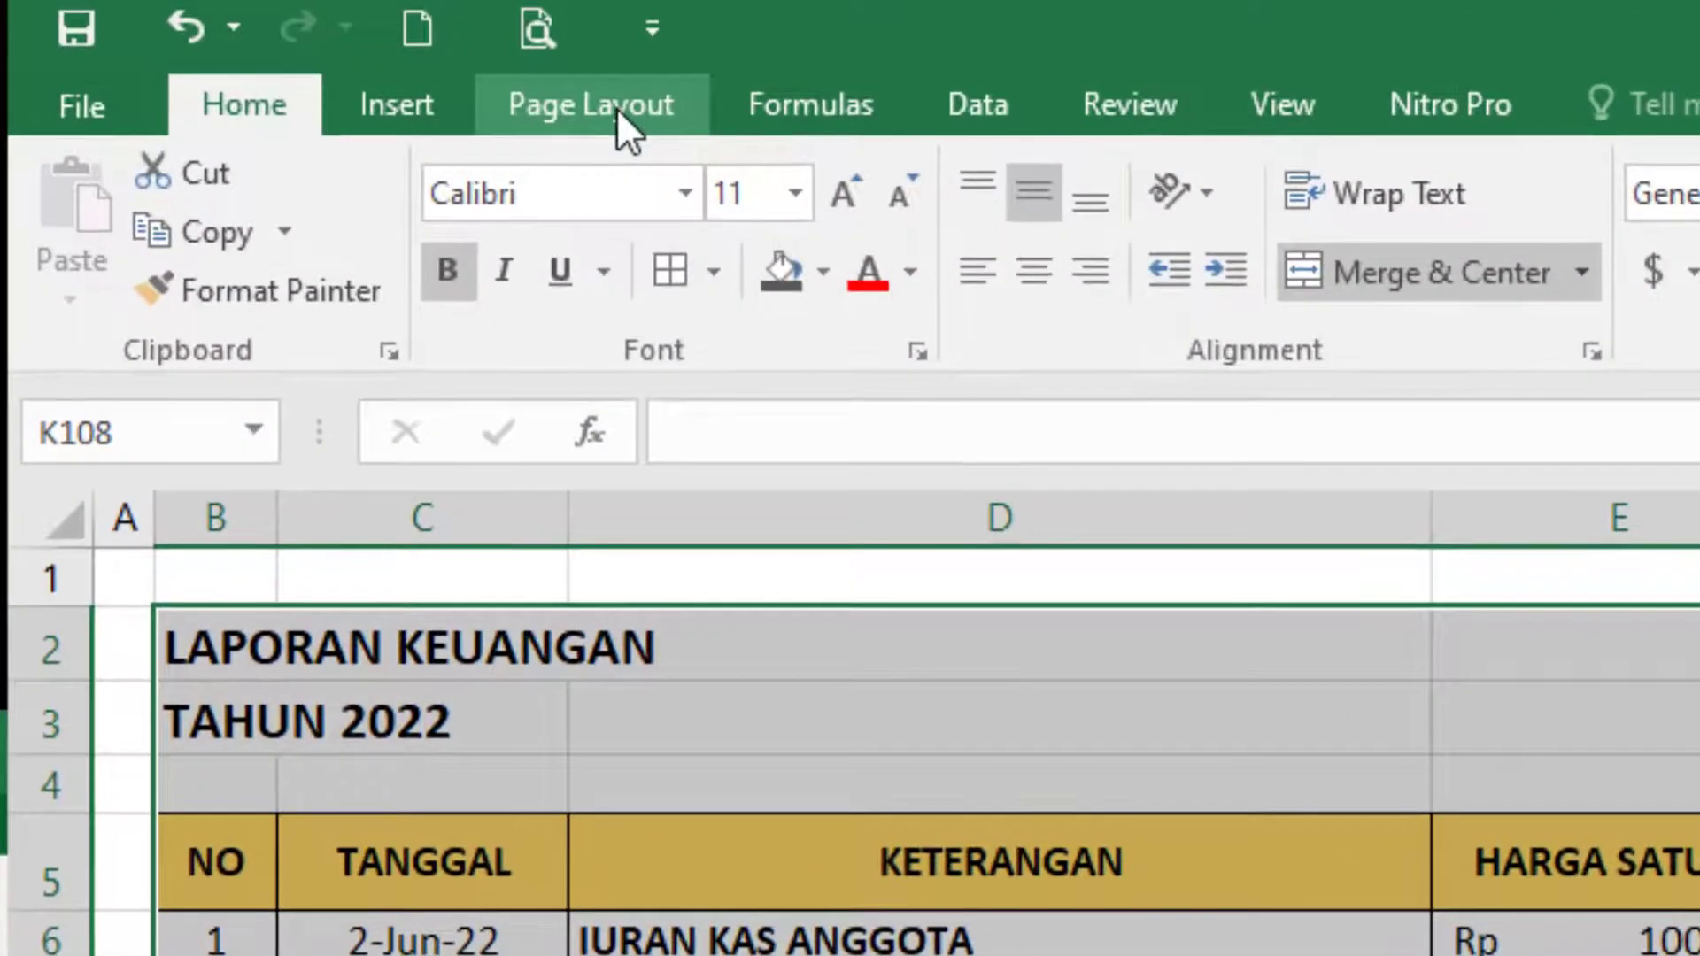
pyautogui.click(616, 108)
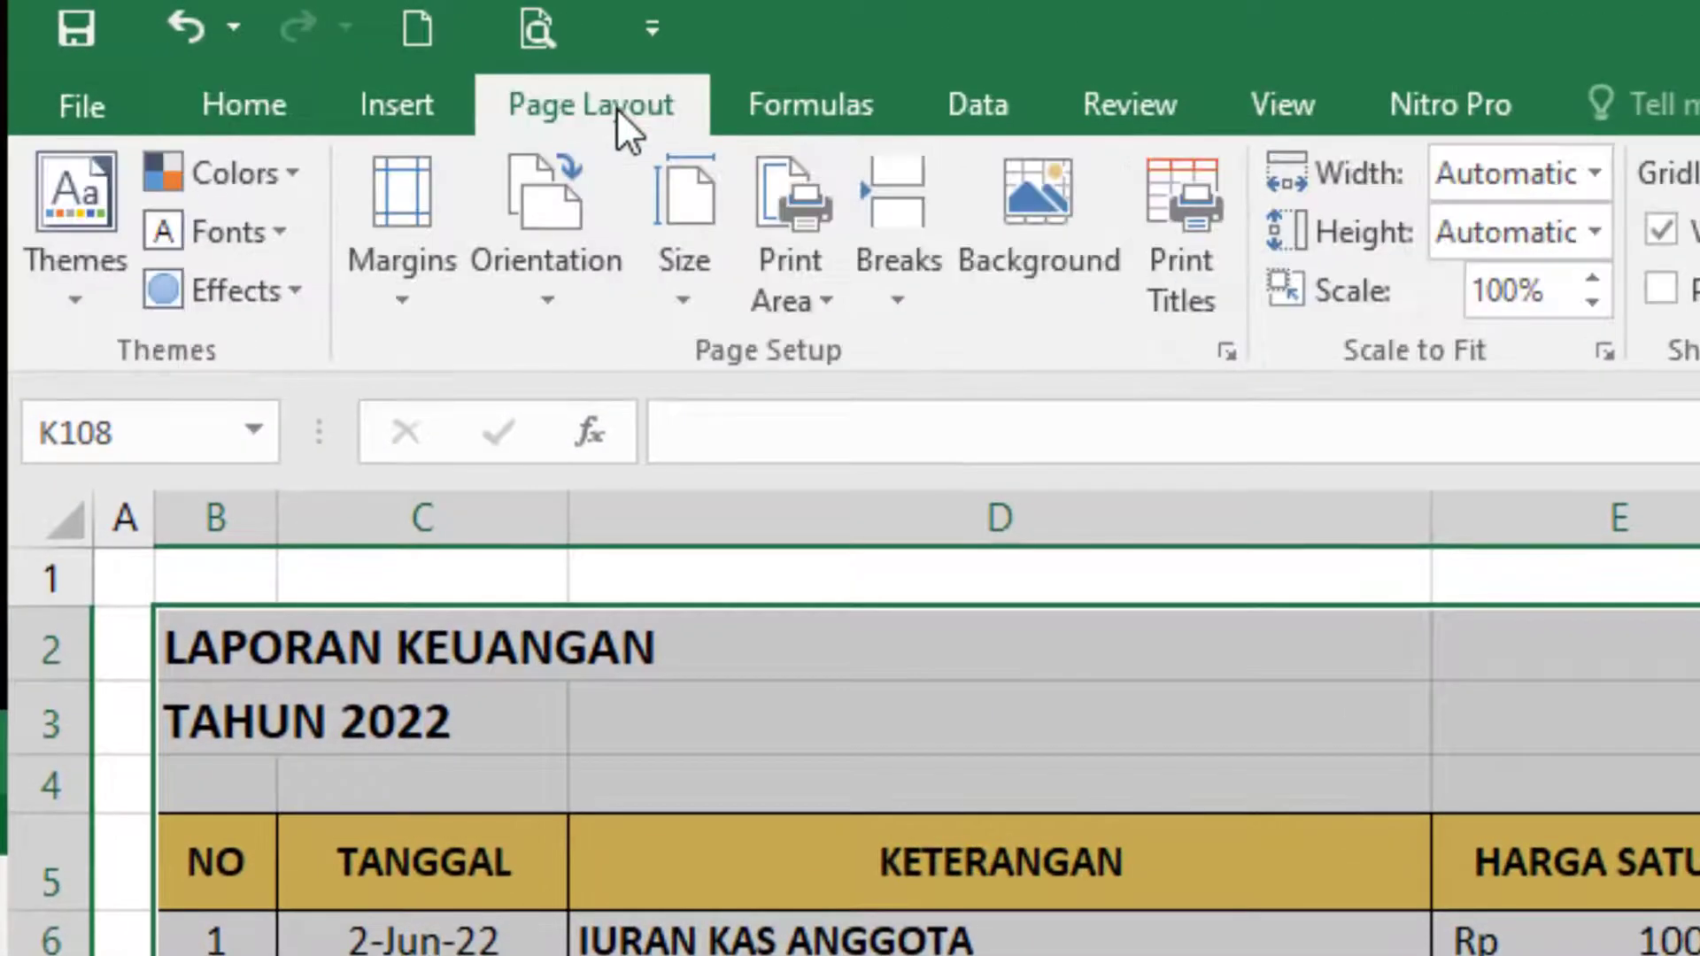
pyautogui.click(817, 299)
pyautogui.click(830, 358)
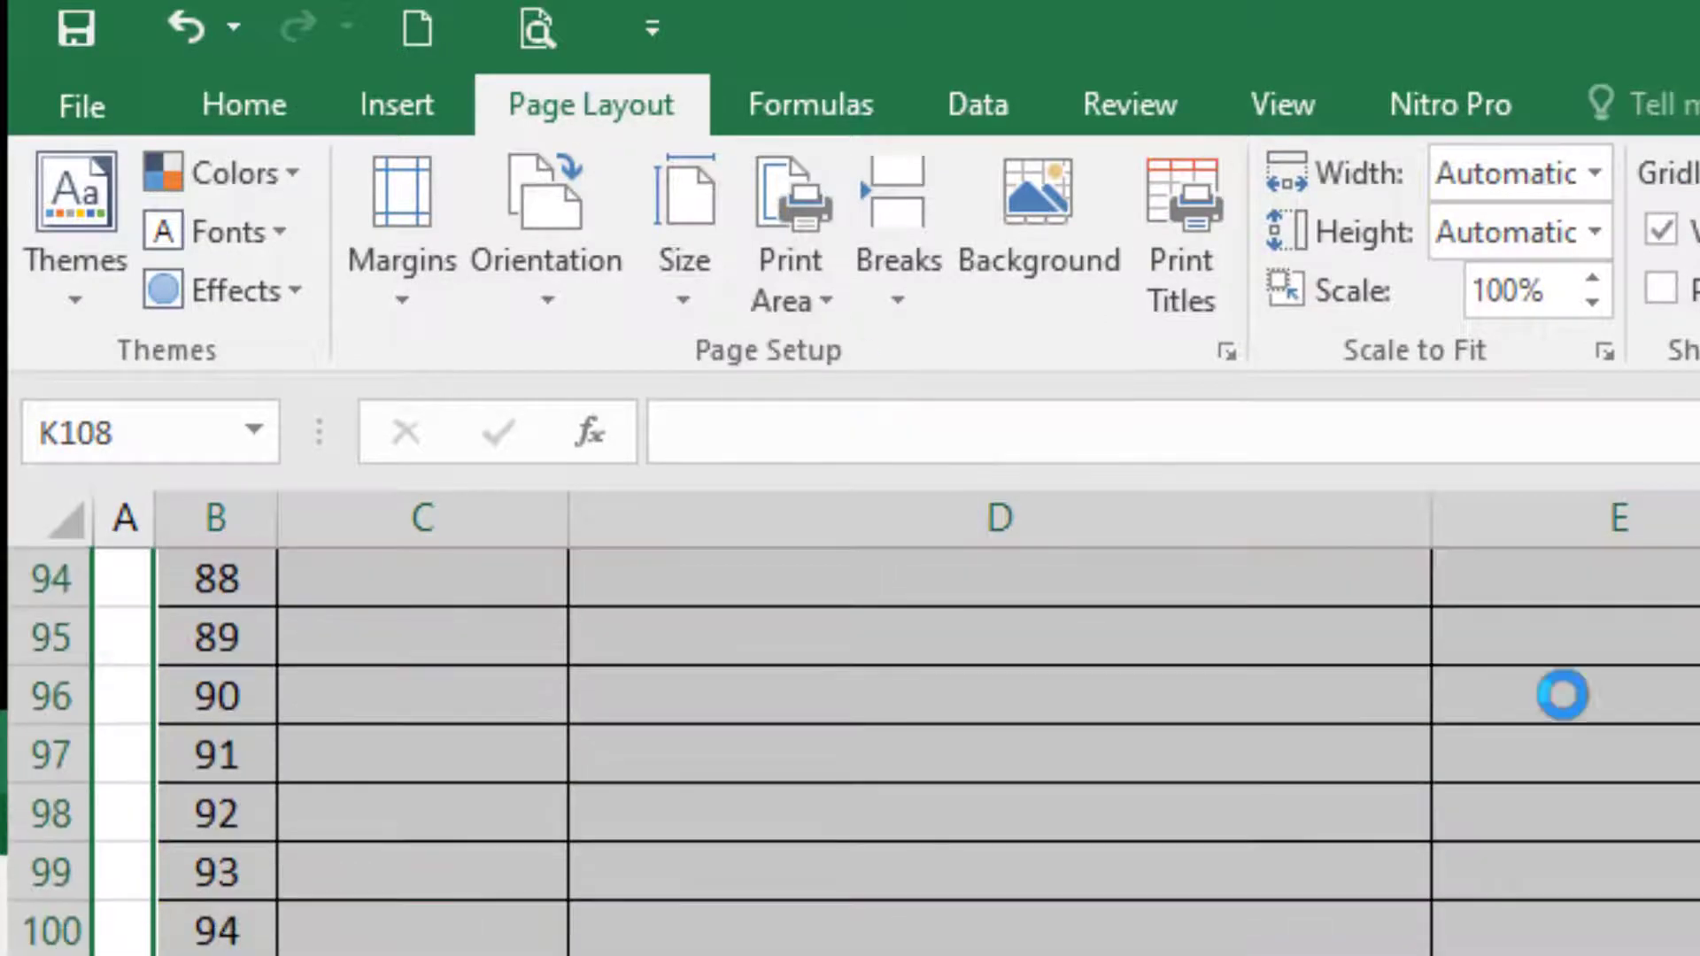
pyautogui.scroll(3, 880, 911)
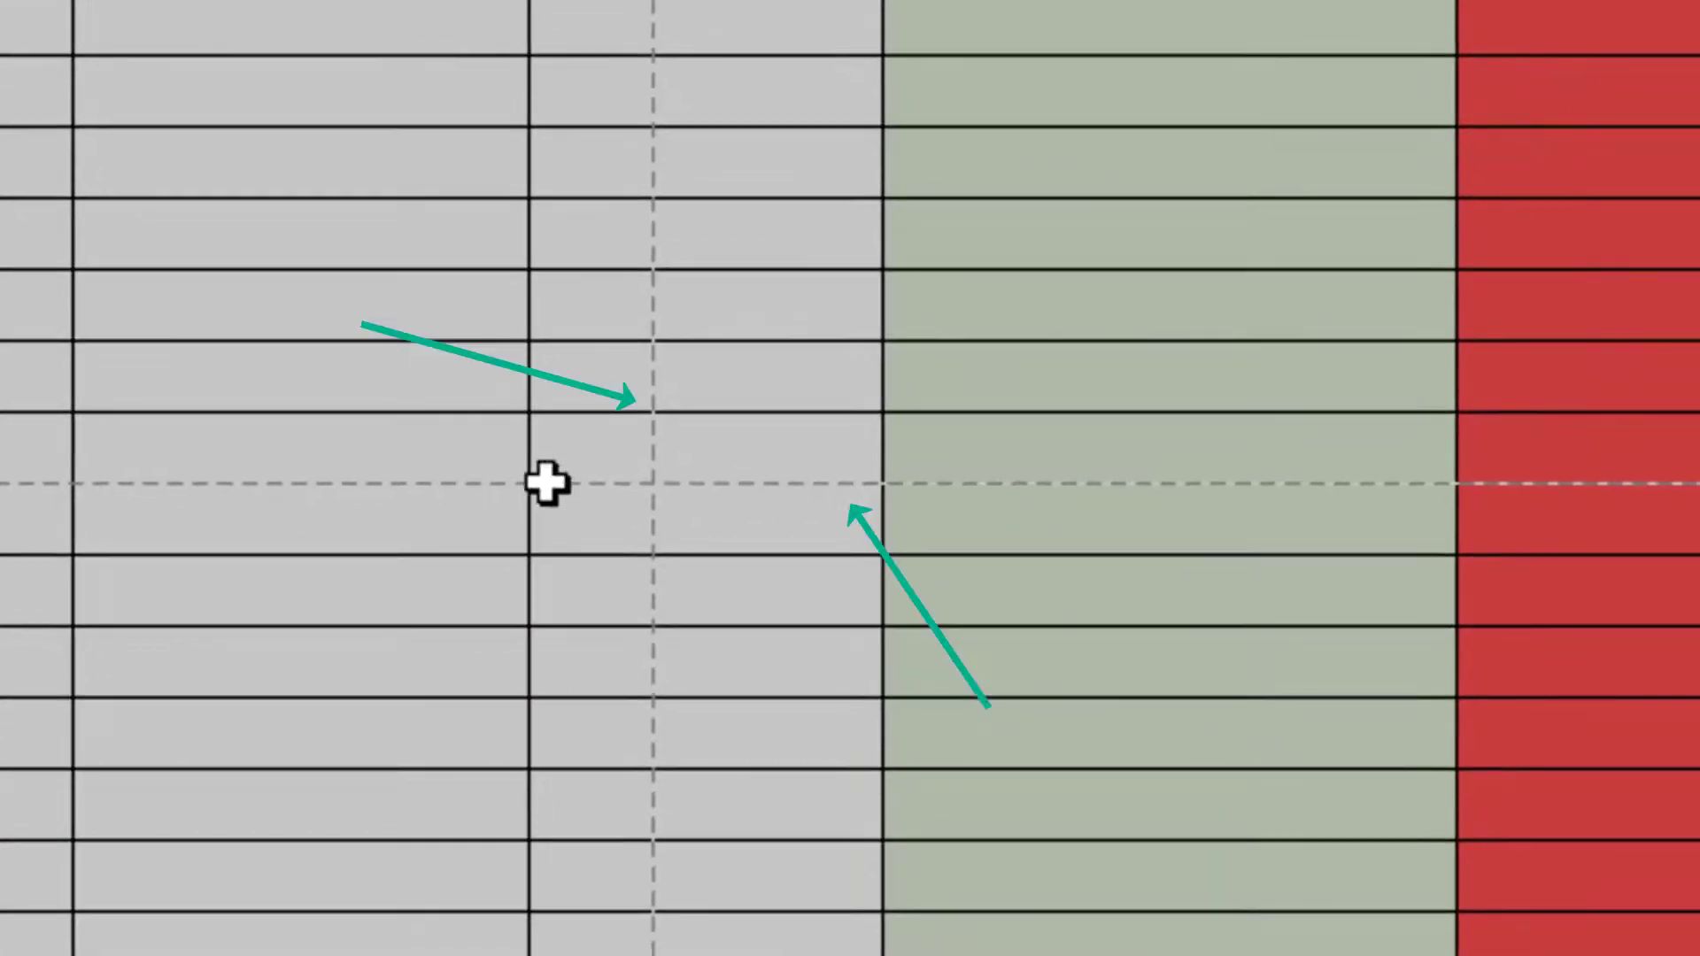
pyautogui.scroll(3, 850, 478)
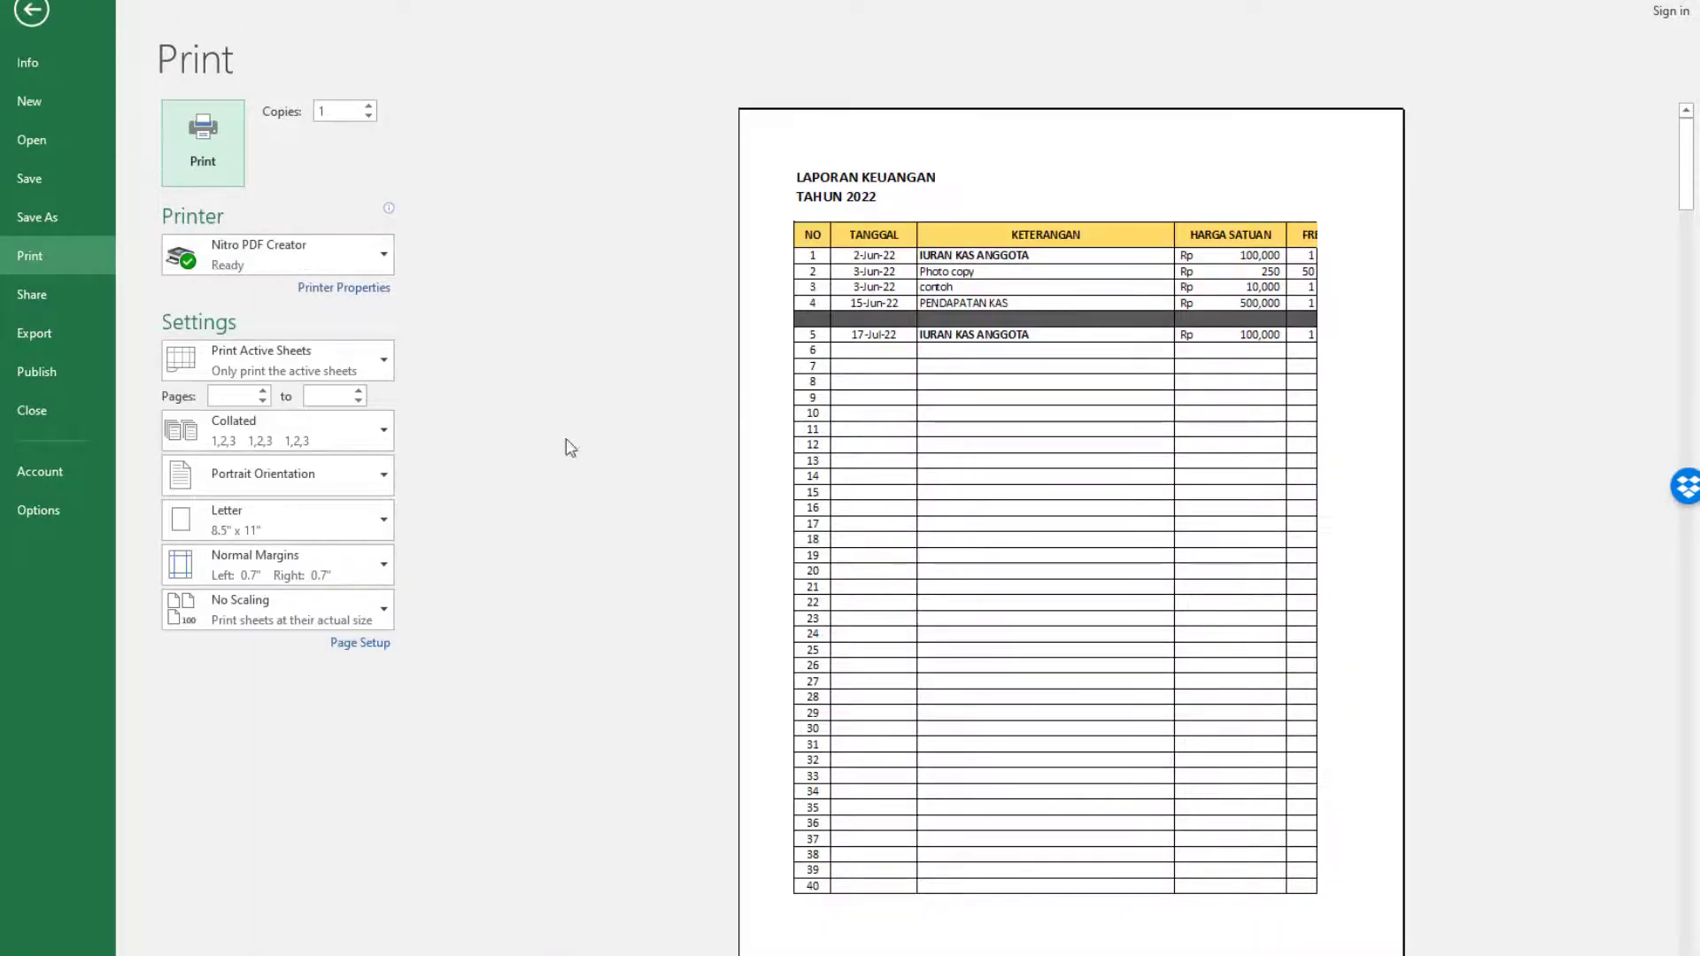
# Set the printout to landscape orientation on A4 paper.
pyautogui.click(306, 479)
pyautogui.click(306, 562)
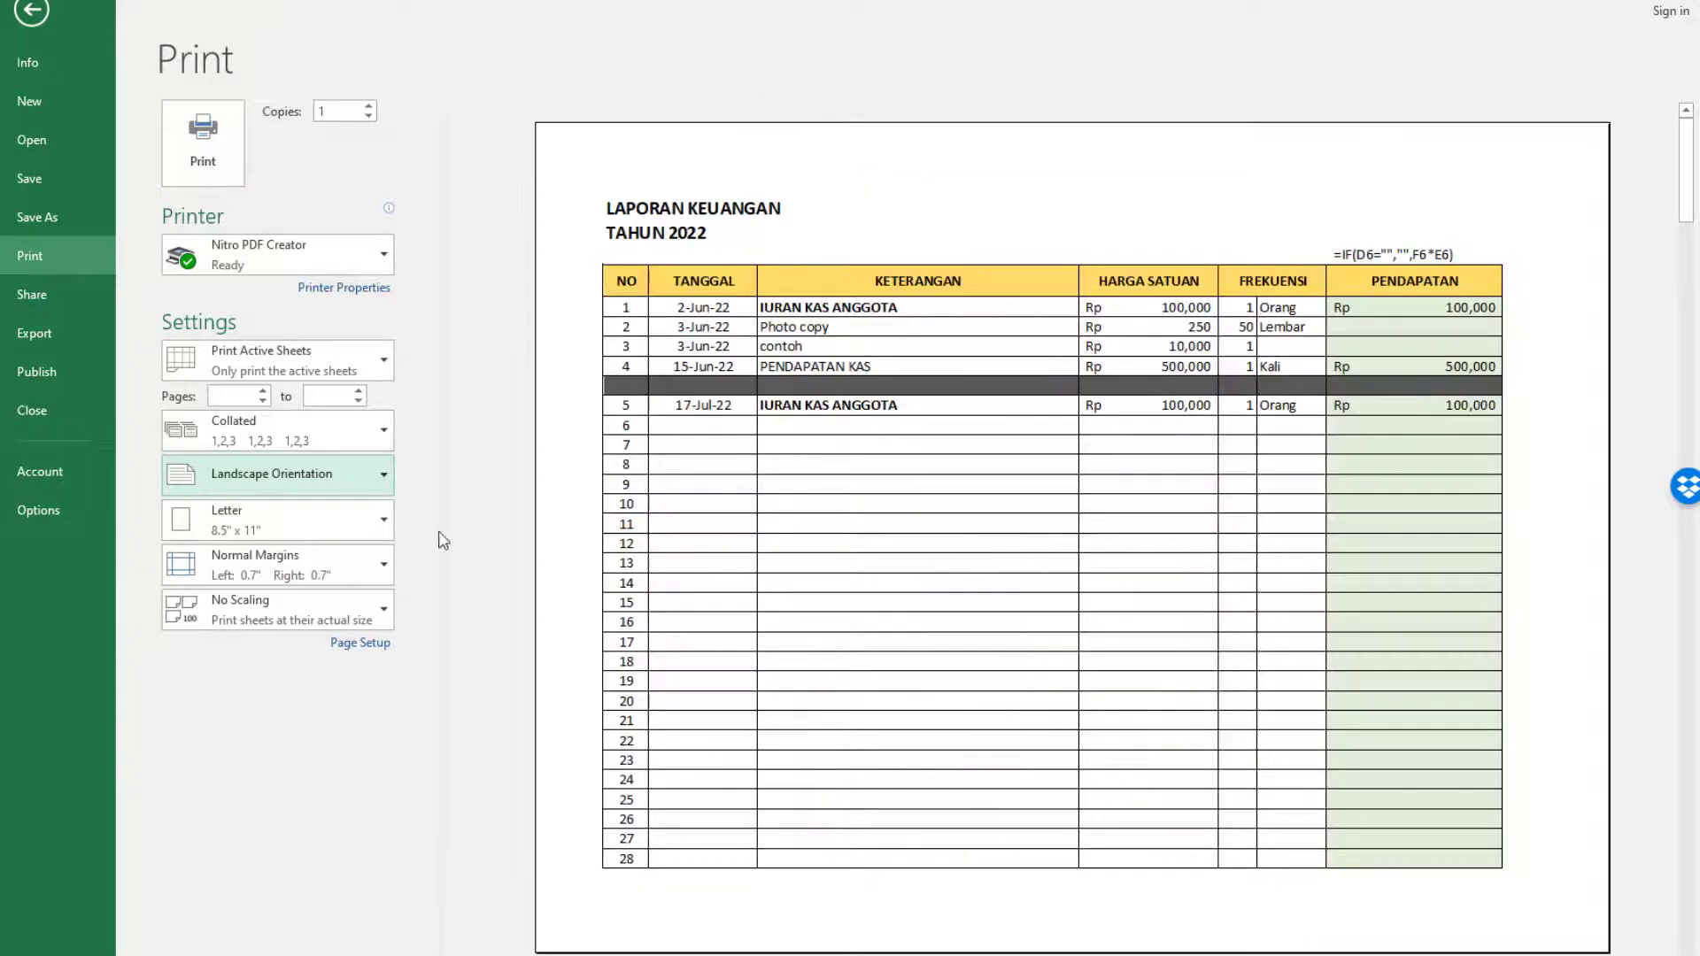
pyautogui.click(294, 527)
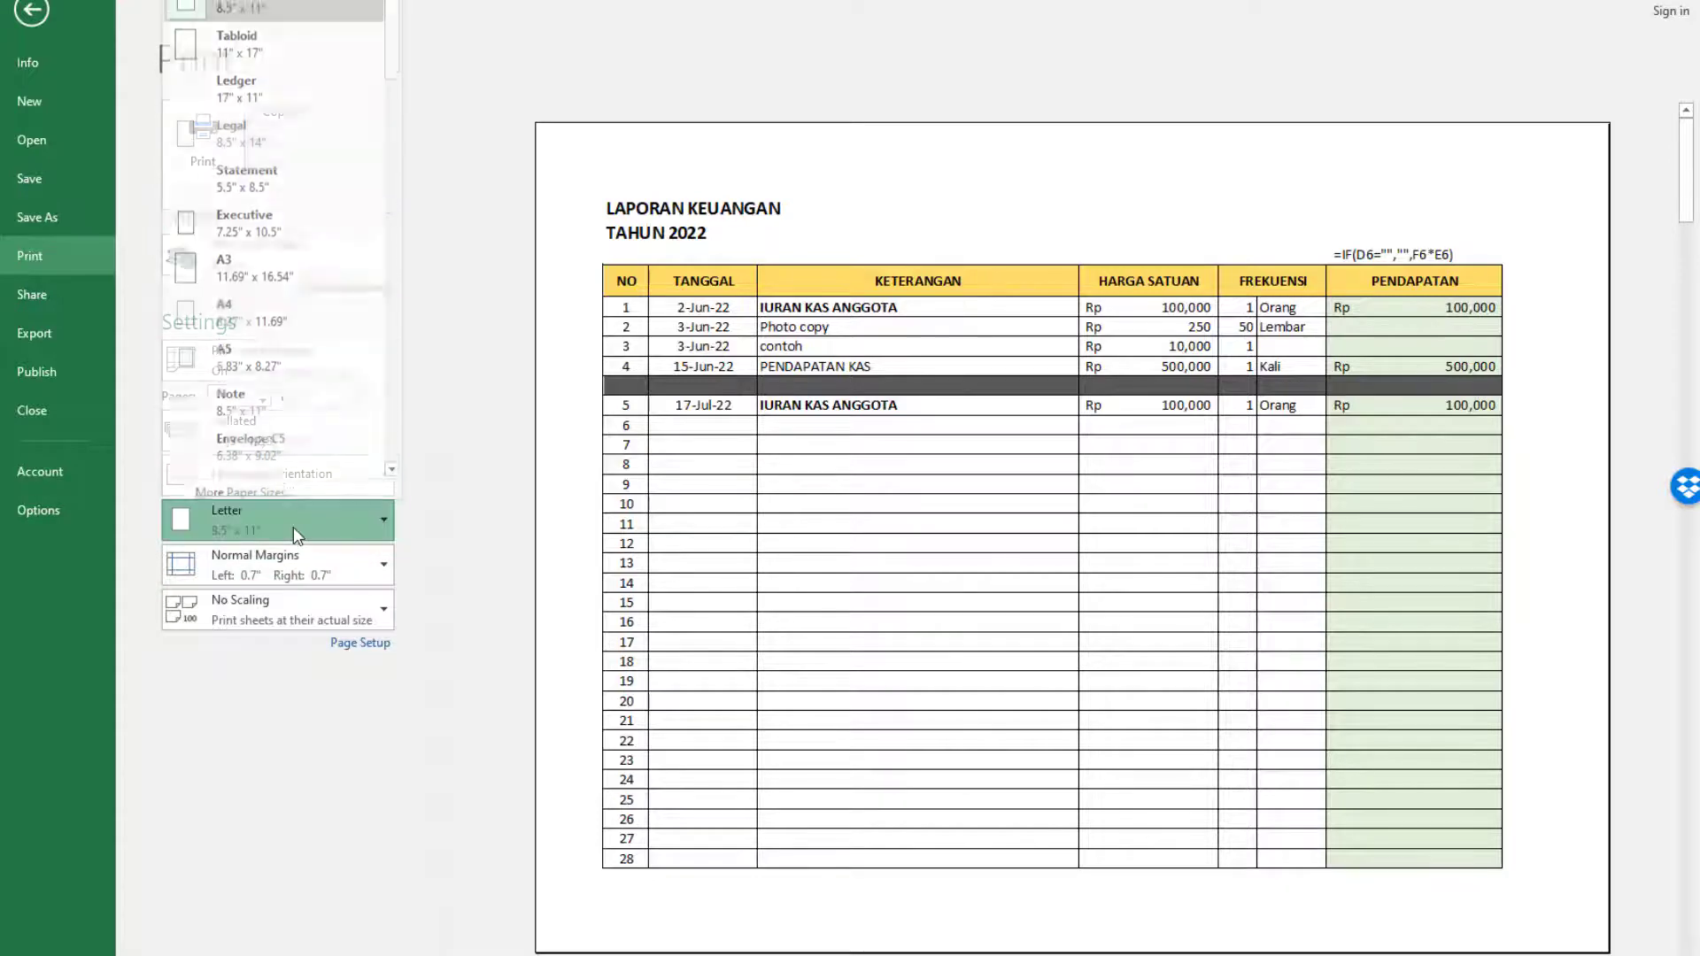
pyautogui.click(278, 314)
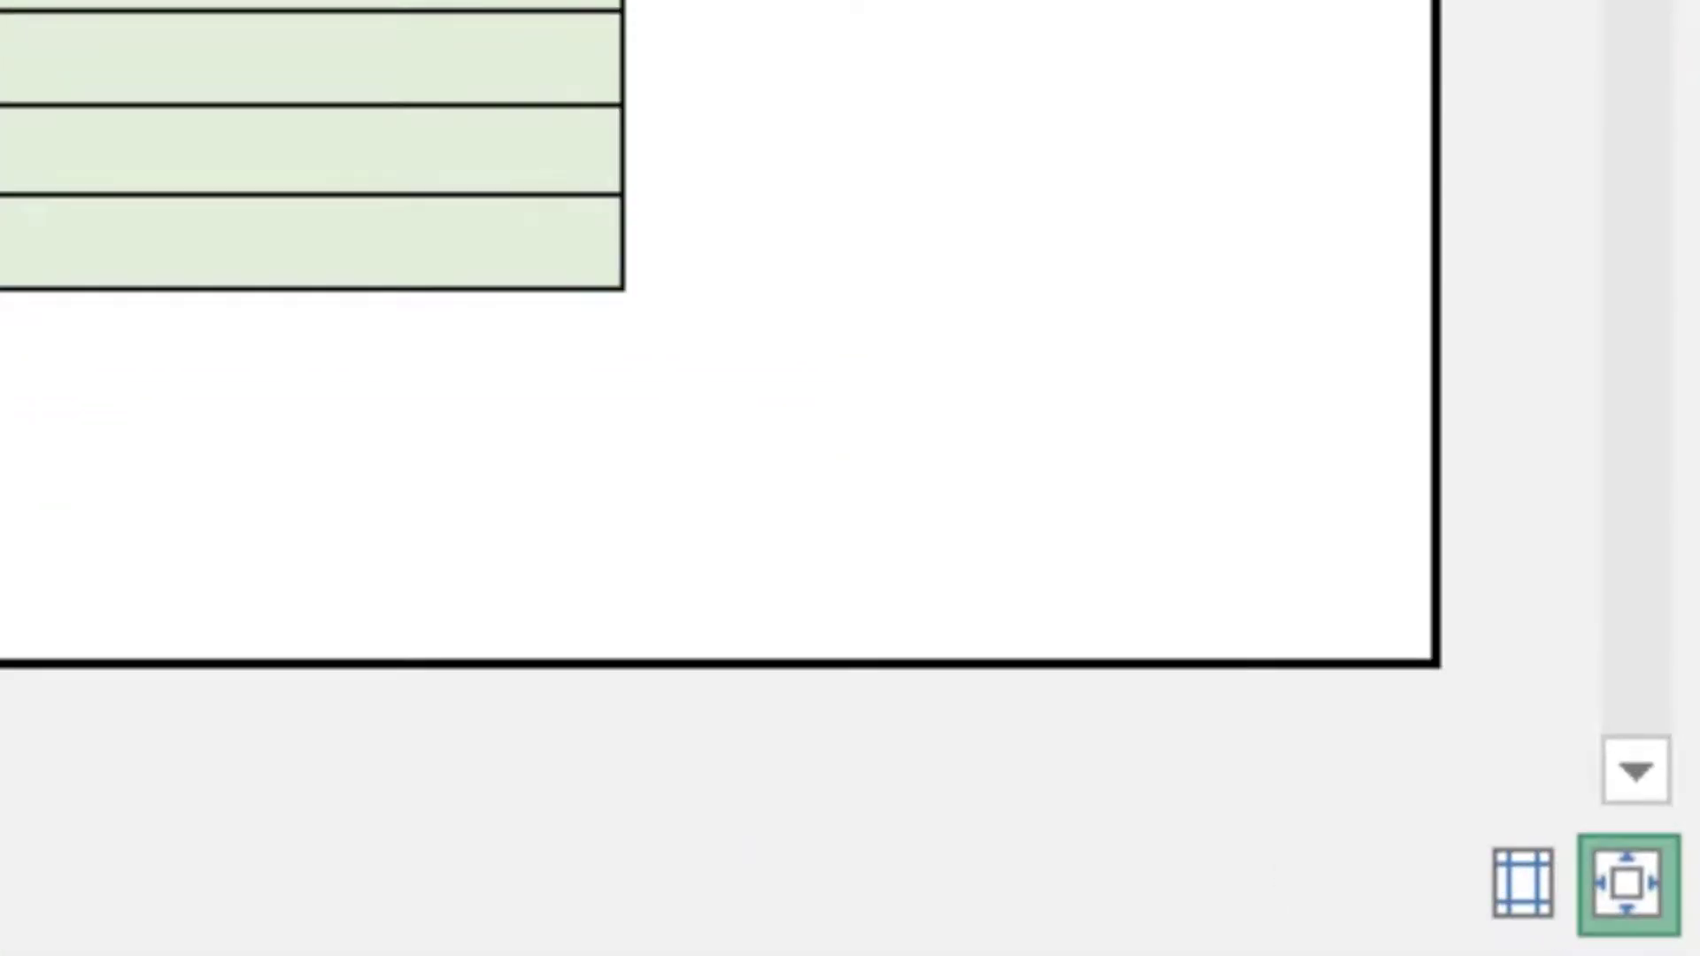
# Show the margins in the print preview and narrow all four, with left at 0.3" and right at 0.26".
pyautogui.click(1524, 888)
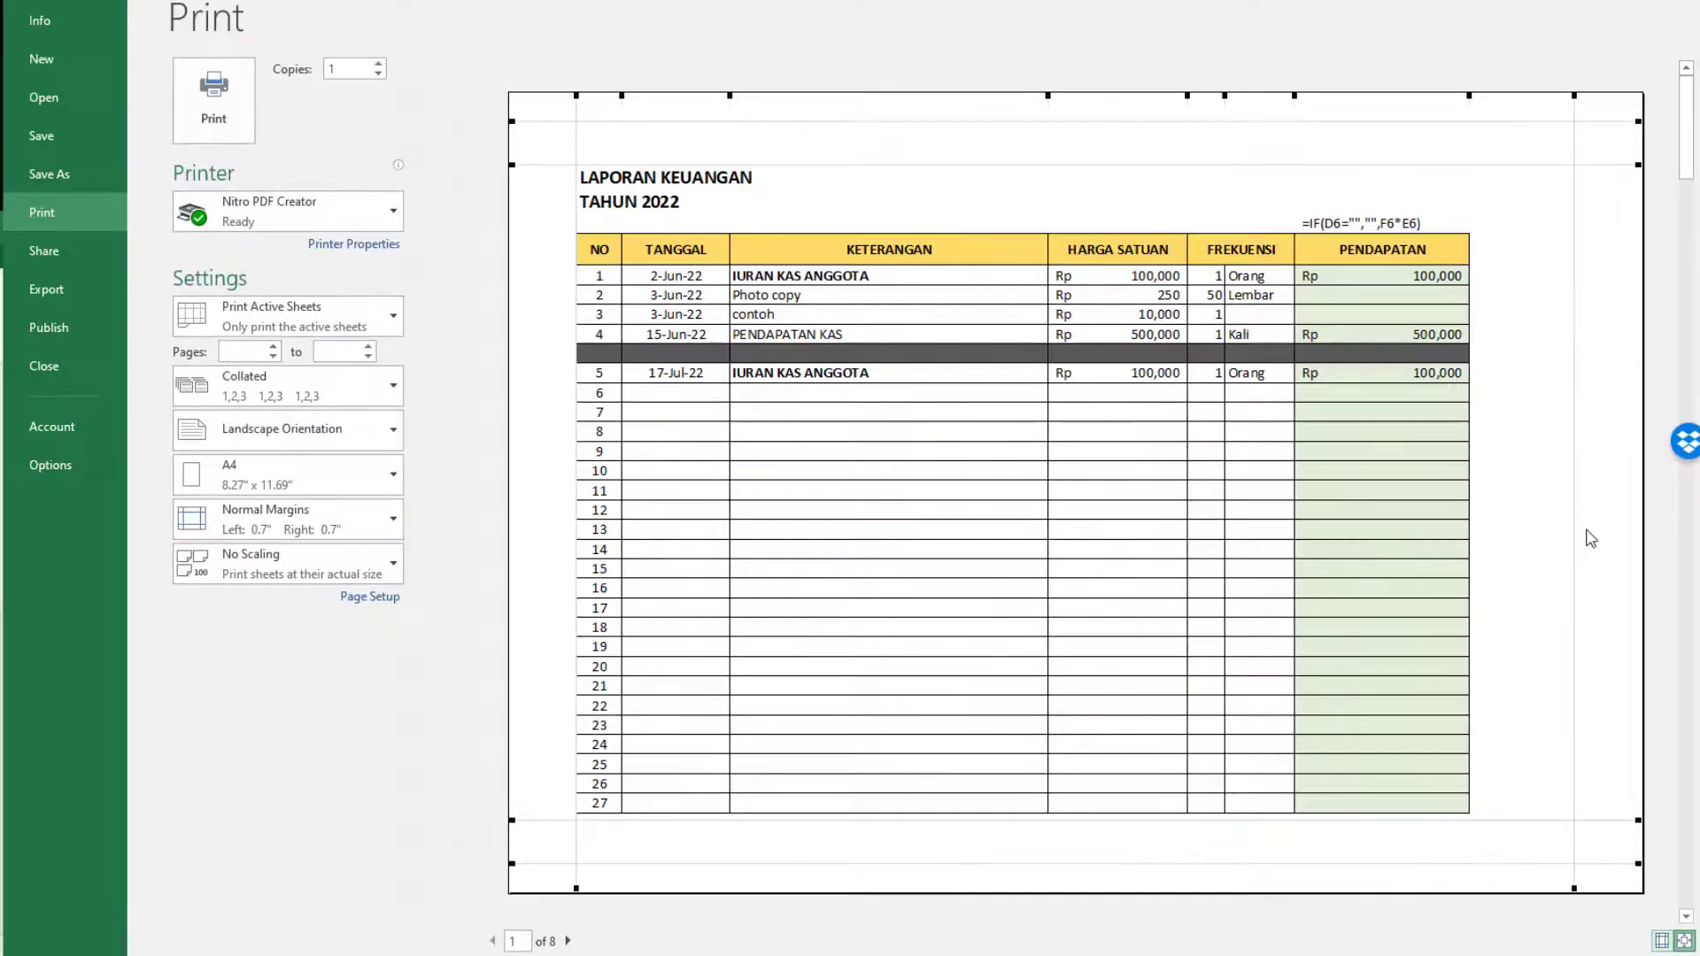
pyautogui.moveTo(1577, 526); pyautogui.dragTo(1617, 527)
pyautogui.moveTo(577, 452); pyautogui.dragTo(535, 453)
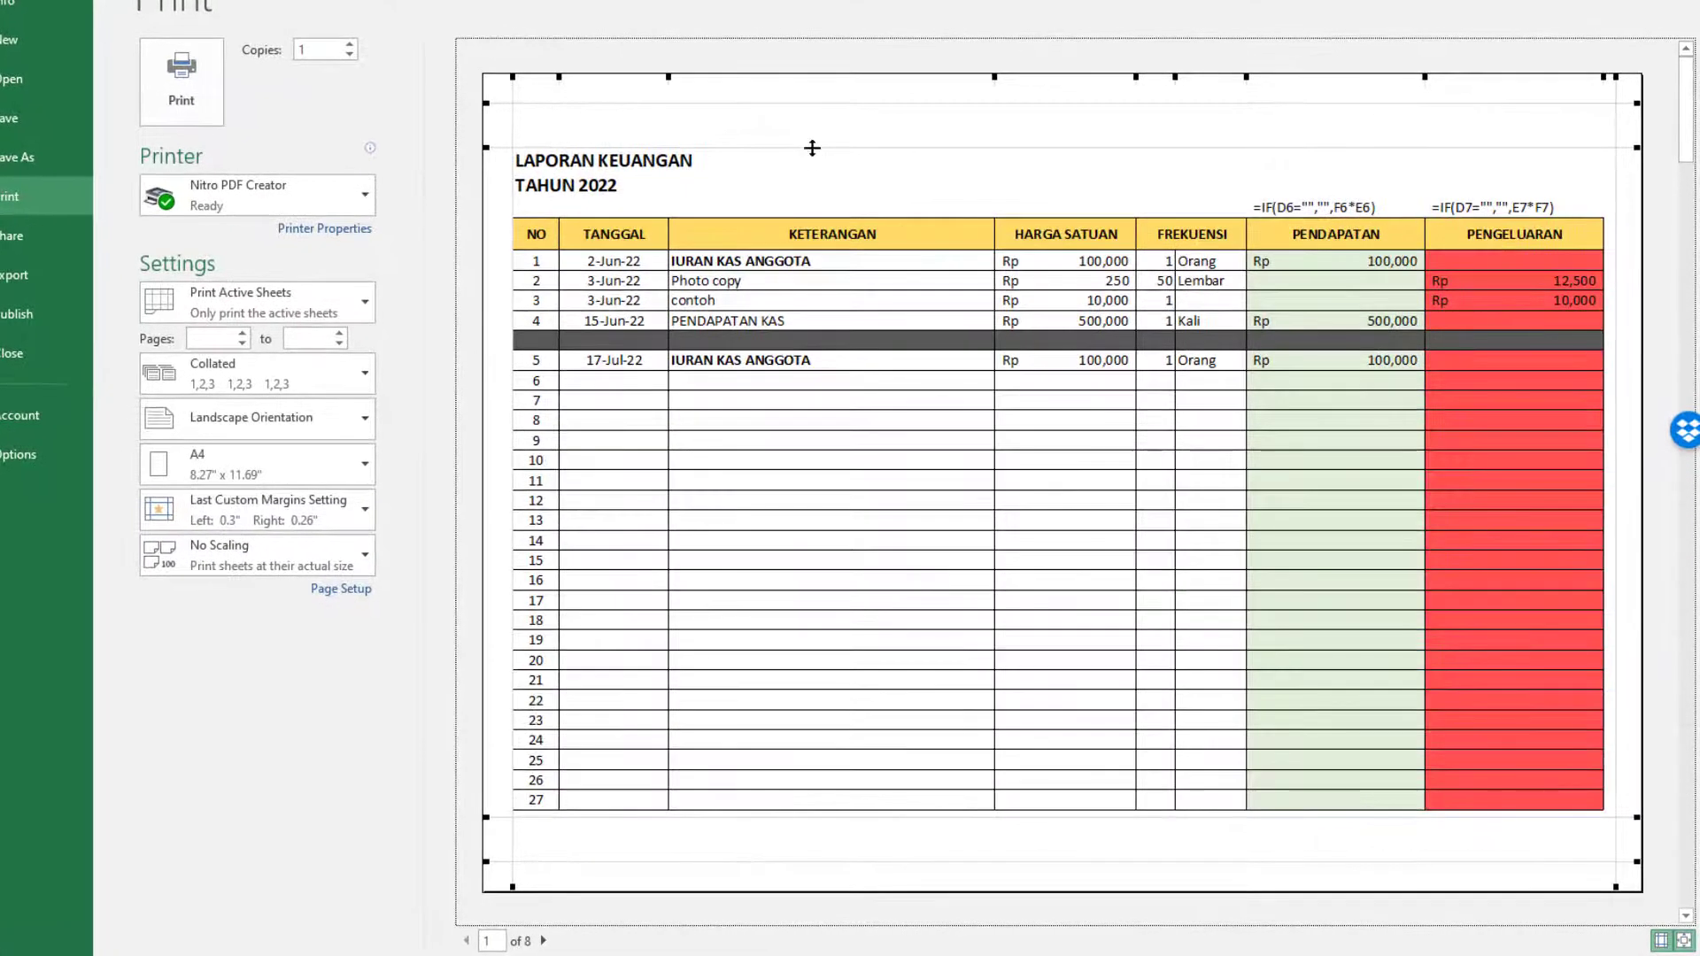
pyautogui.moveTo(809, 148); pyautogui.dragTo(809, 112)
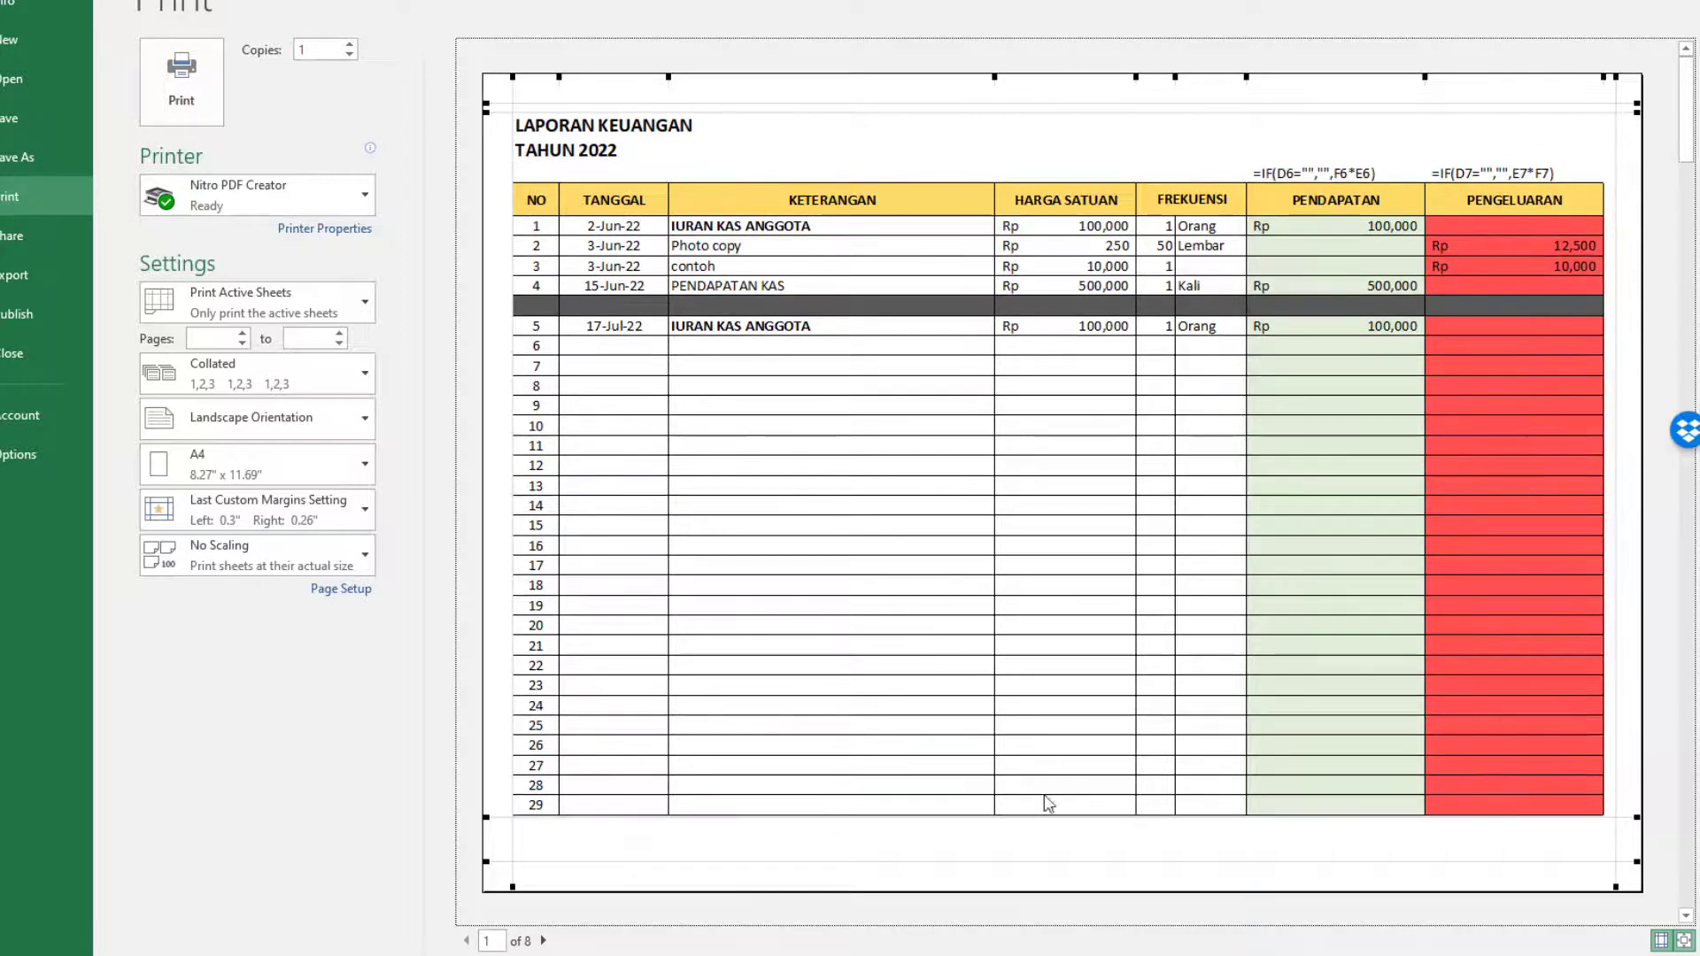
pyautogui.moveTo(1036, 819); pyautogui.dragTo(1048, 864)
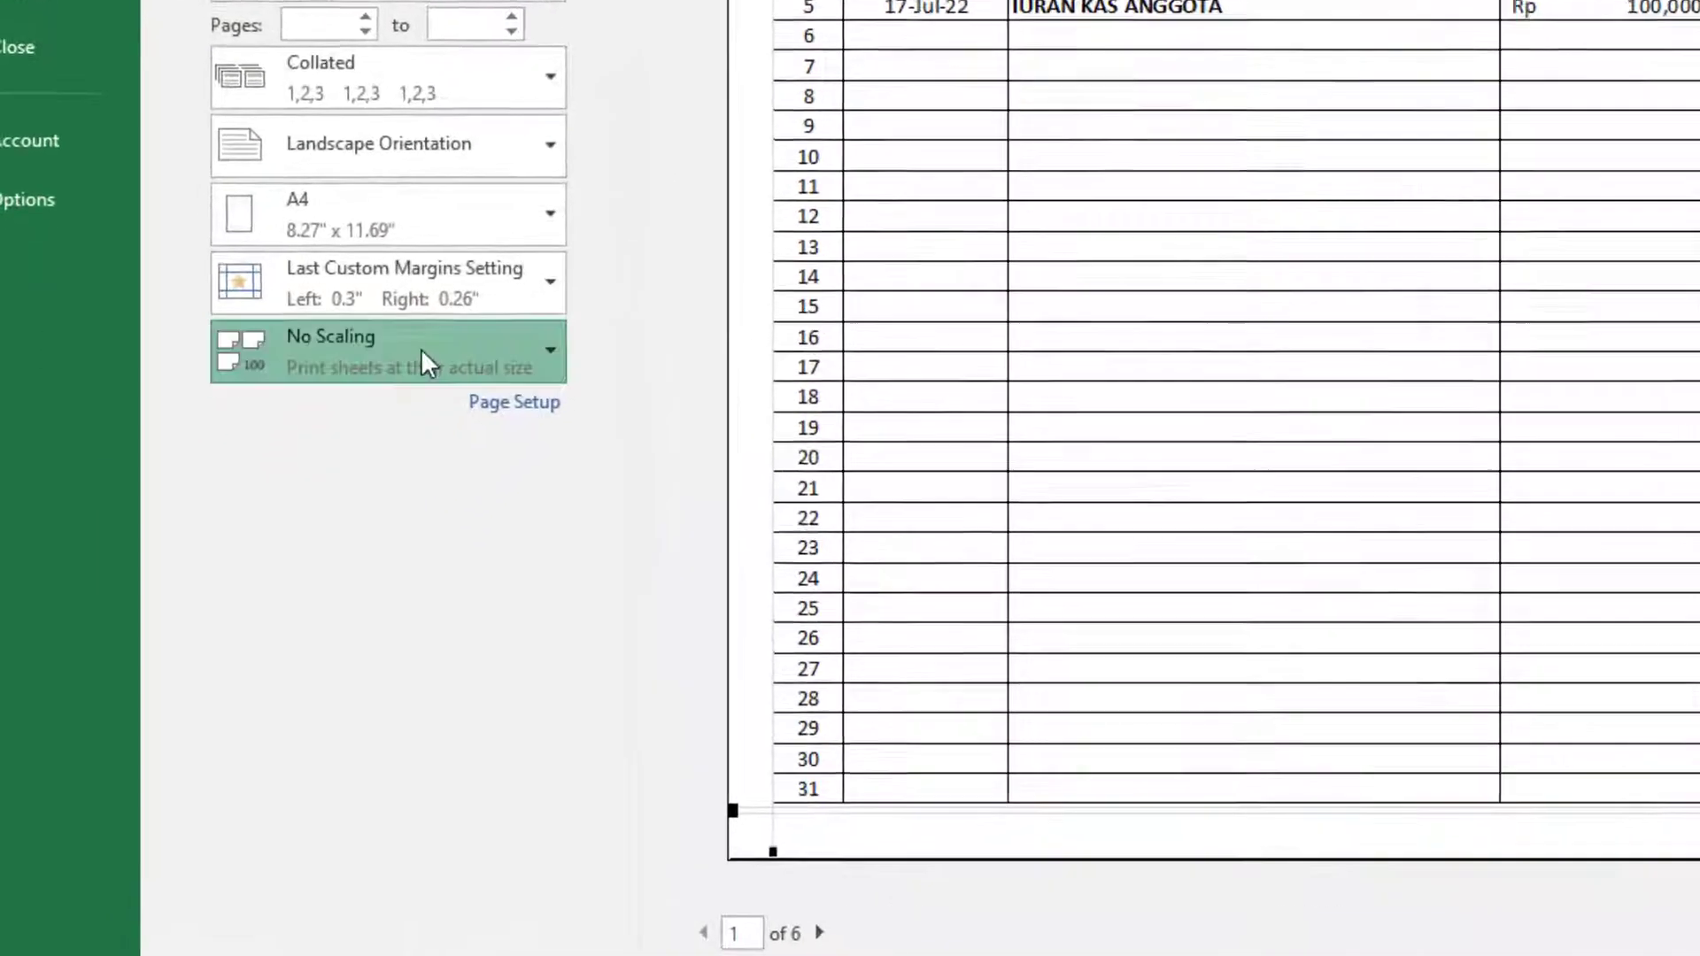
# Set the print scaling in the page setup to 85% of normal size.
pyautogui.click(422, 350)
pyautogui.click(368, 719)
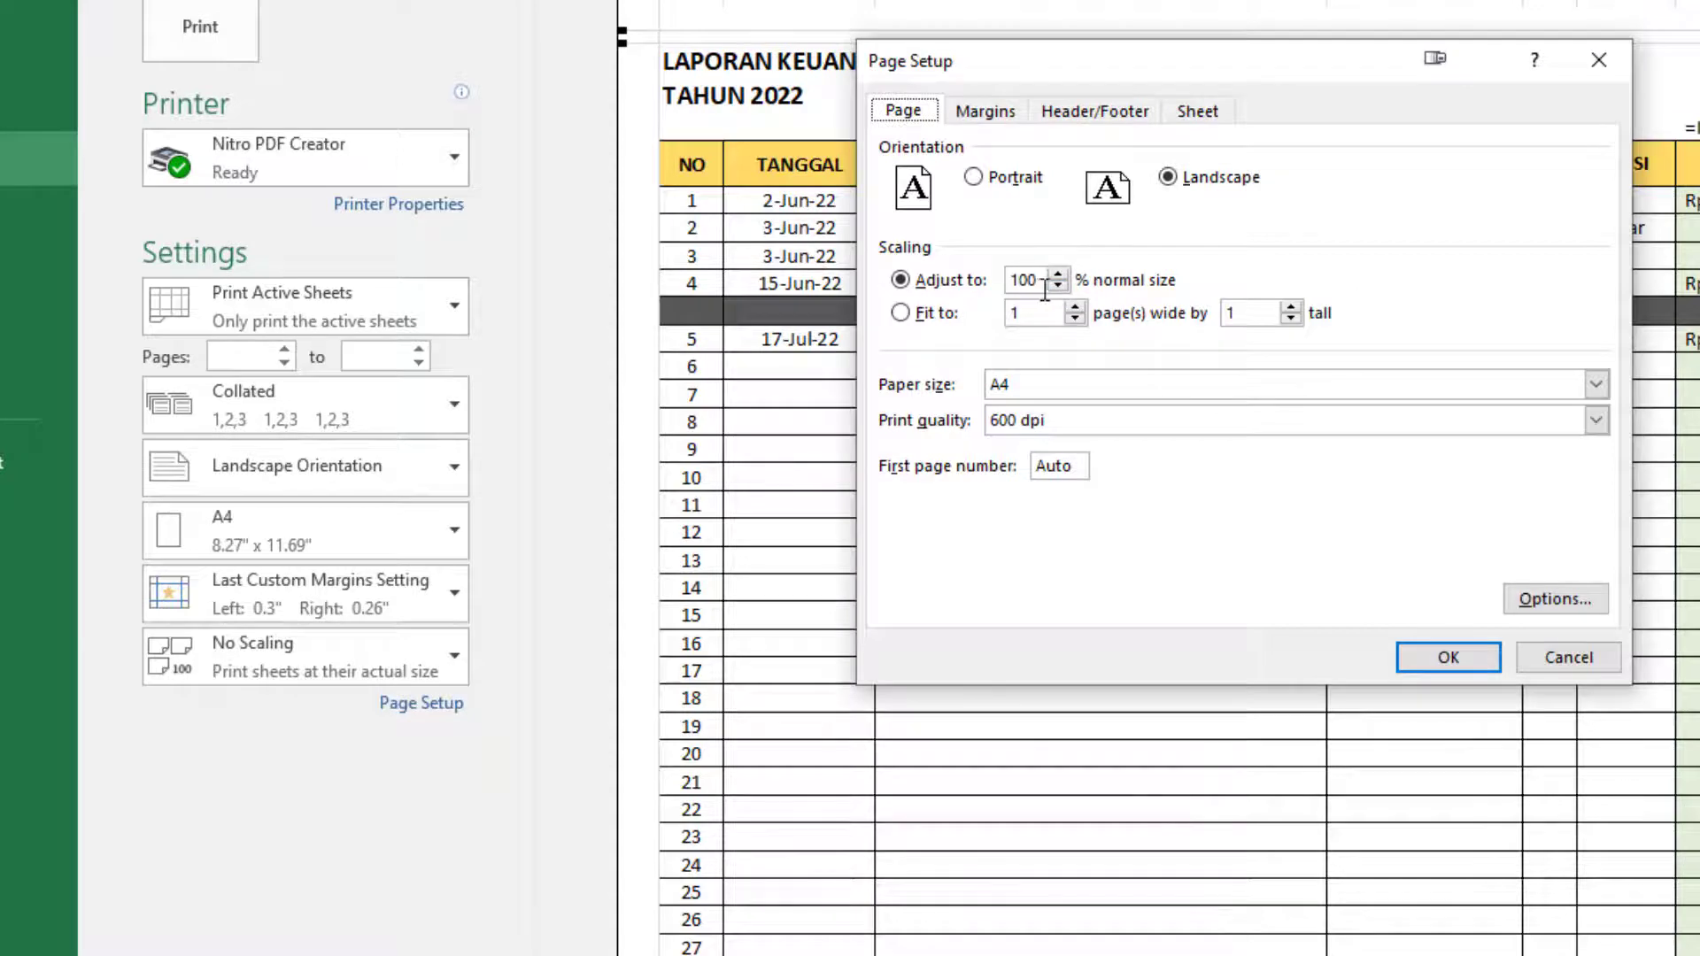
pyautogui.click(1057, 285)
pyautogui.click(1057, 285)
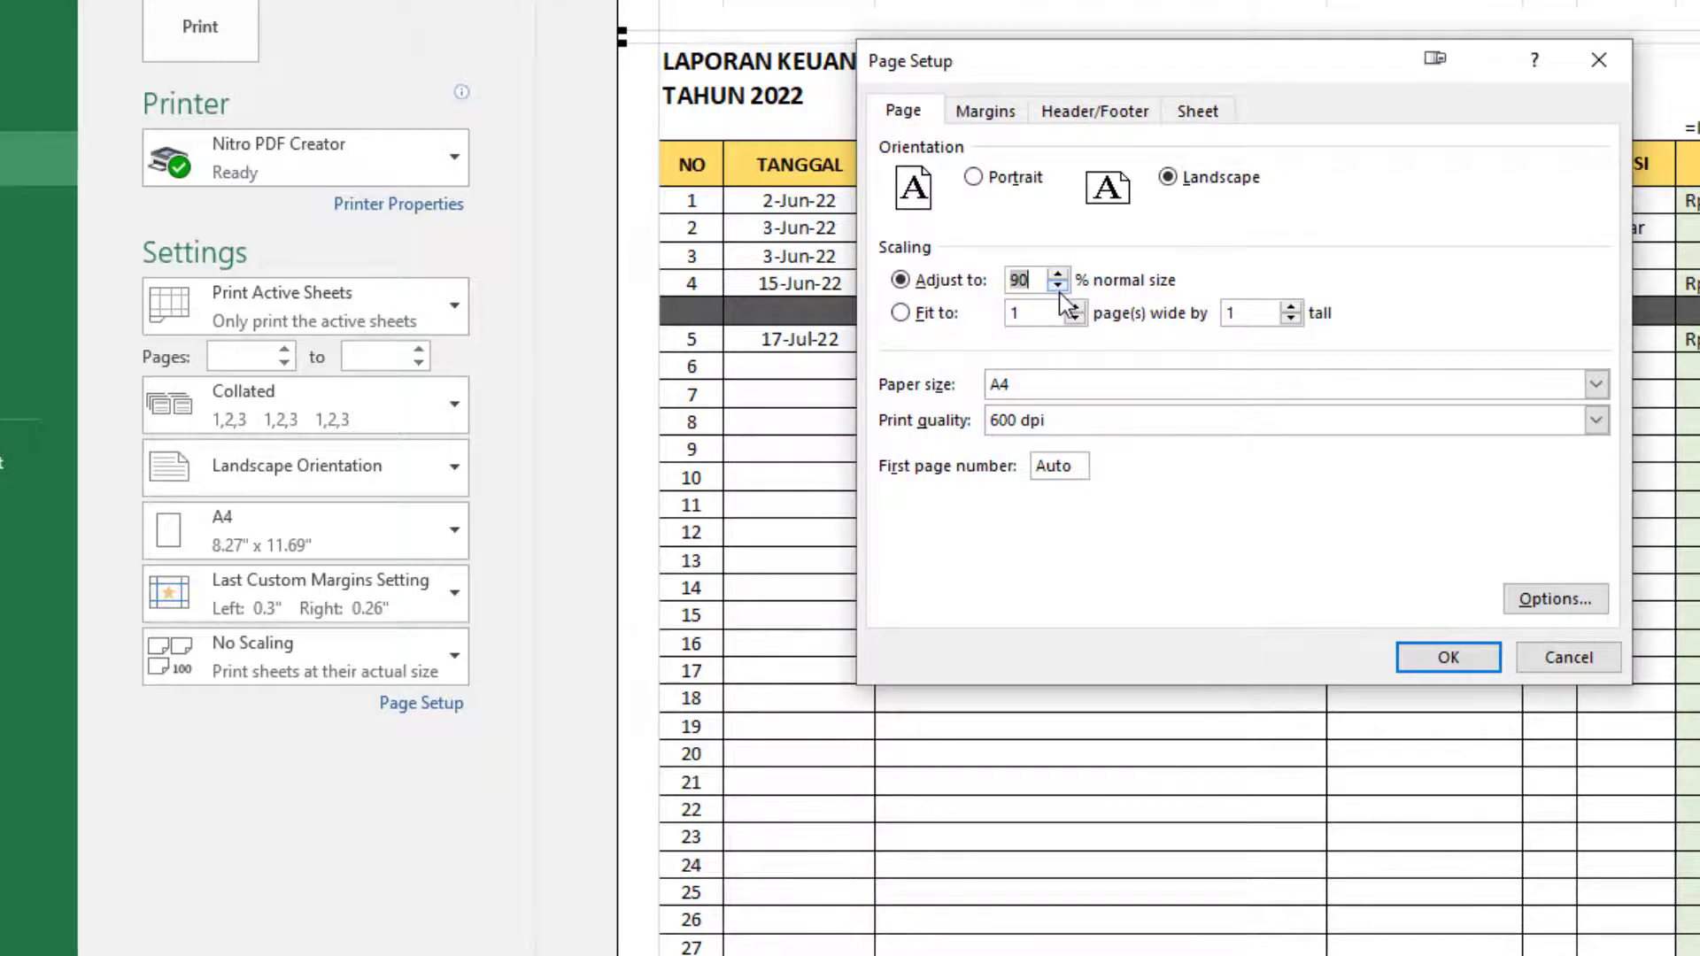
pyautogui.click(1058, 285)
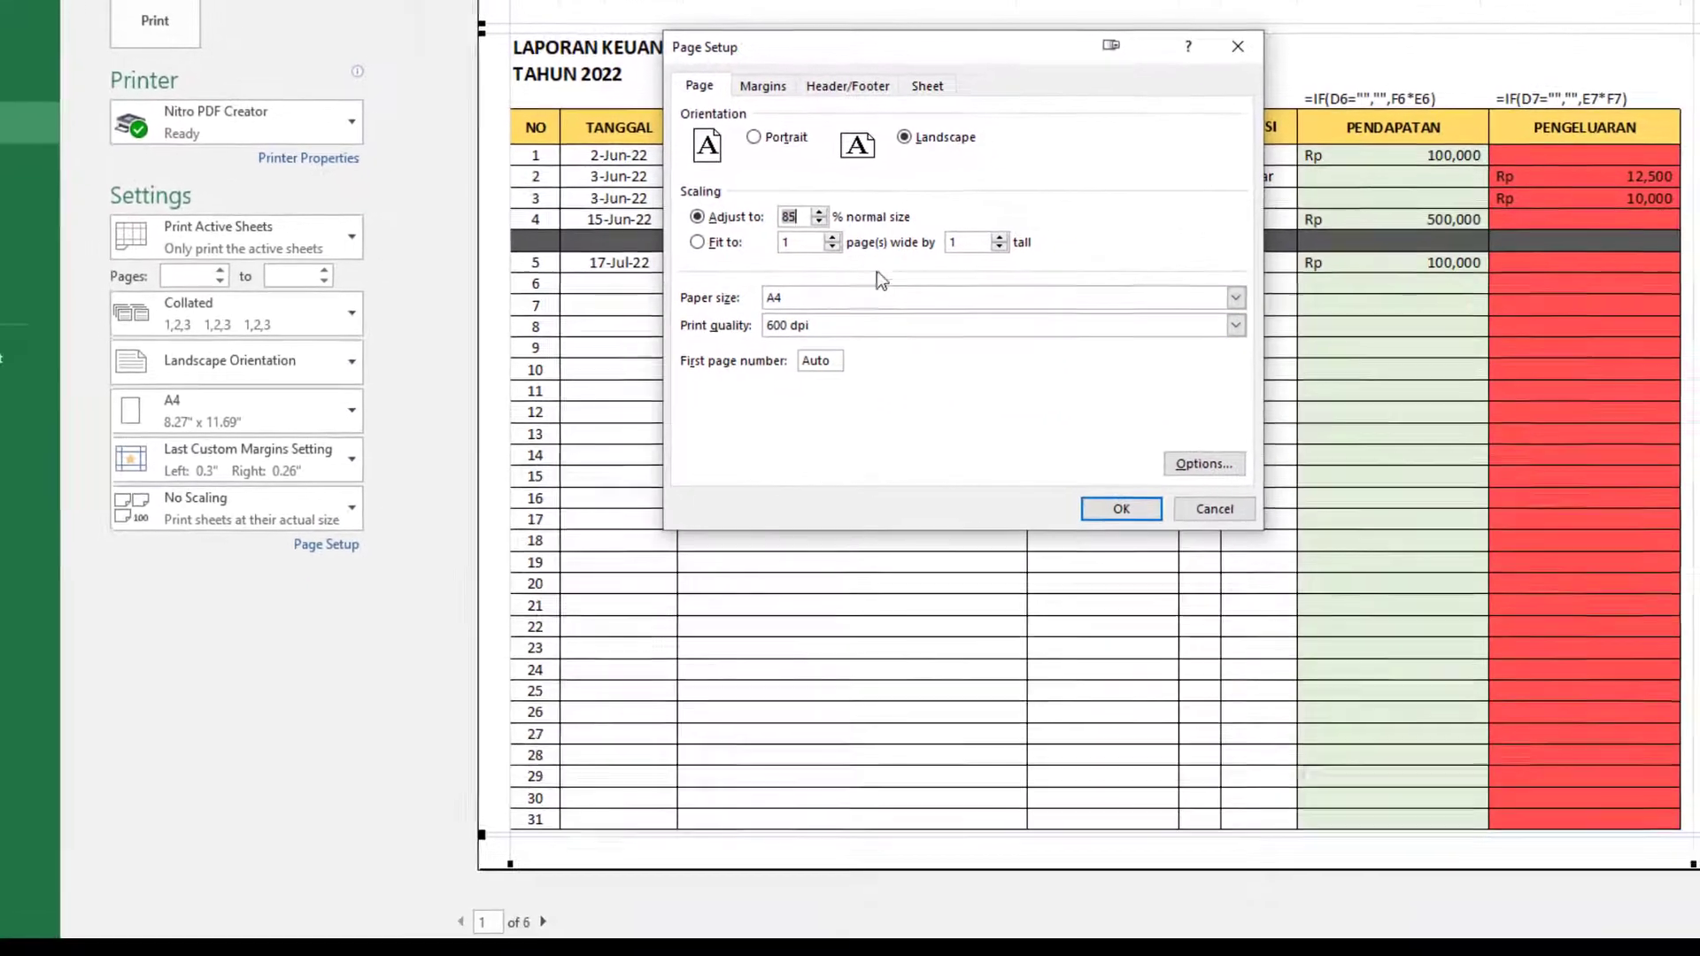
pyautogui.click(1117, 509)
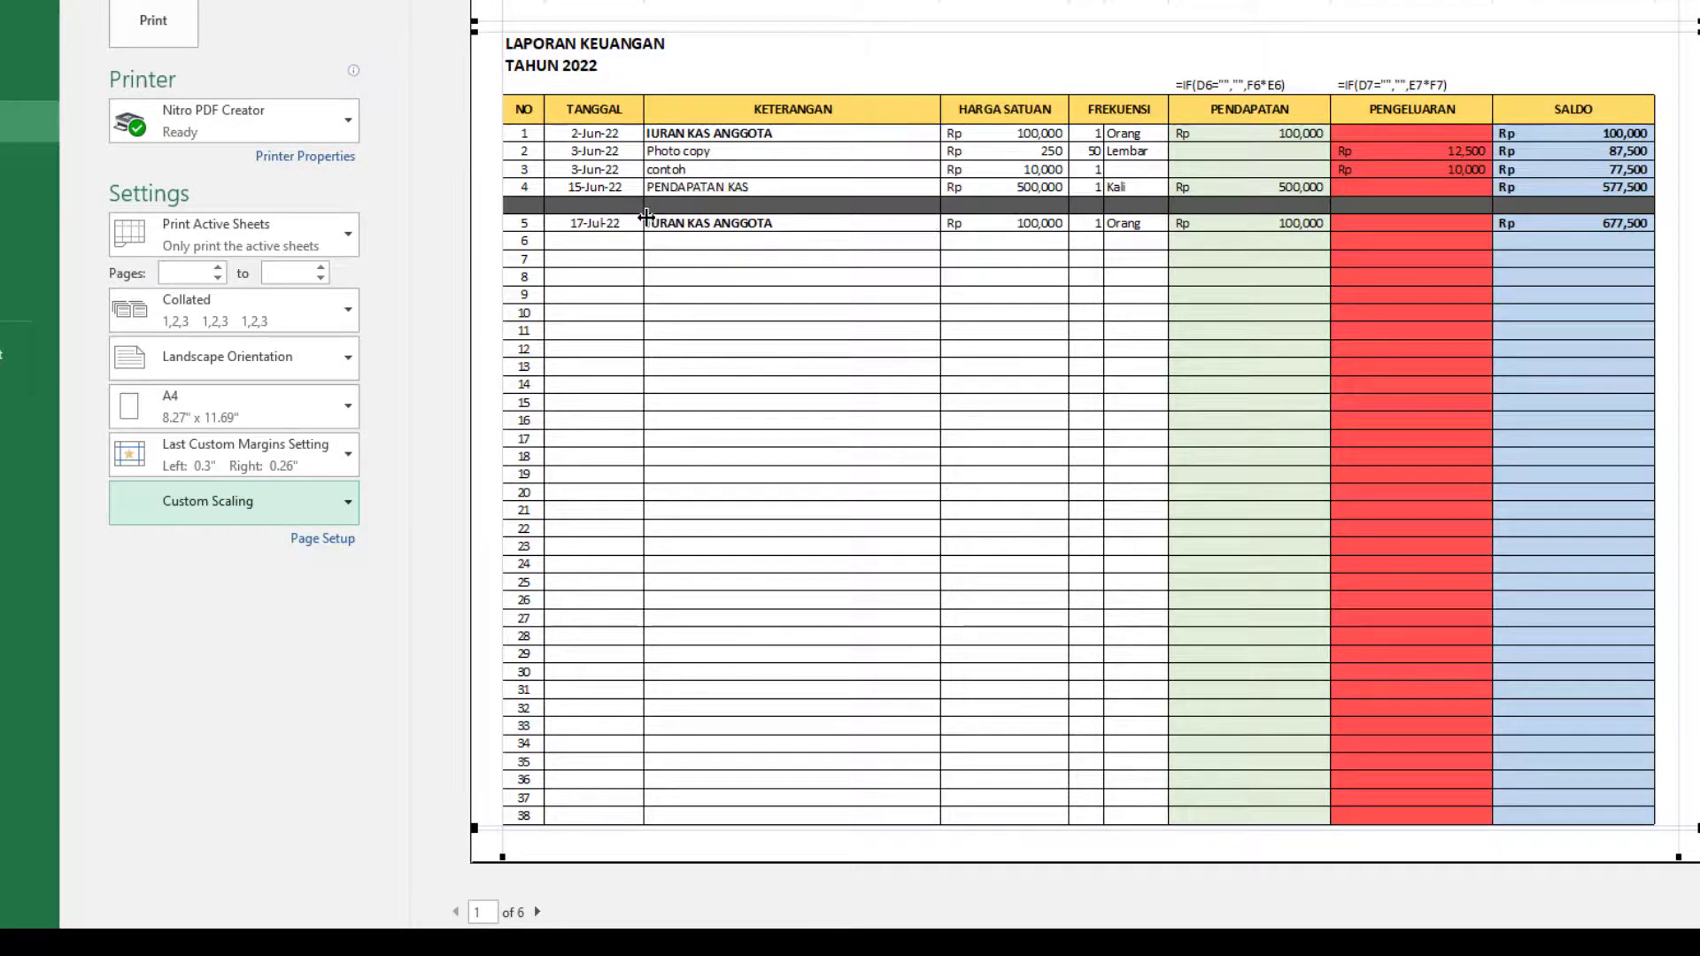
# Narrow the TANGGAL, PENDAPATAN, PENGELUARAN, last KETERANGAN and HARGA SATUAN columns so the report fits one page wide.
pyautogui.moveTo(645, 218); pyautogui.dragTo(629, 218)
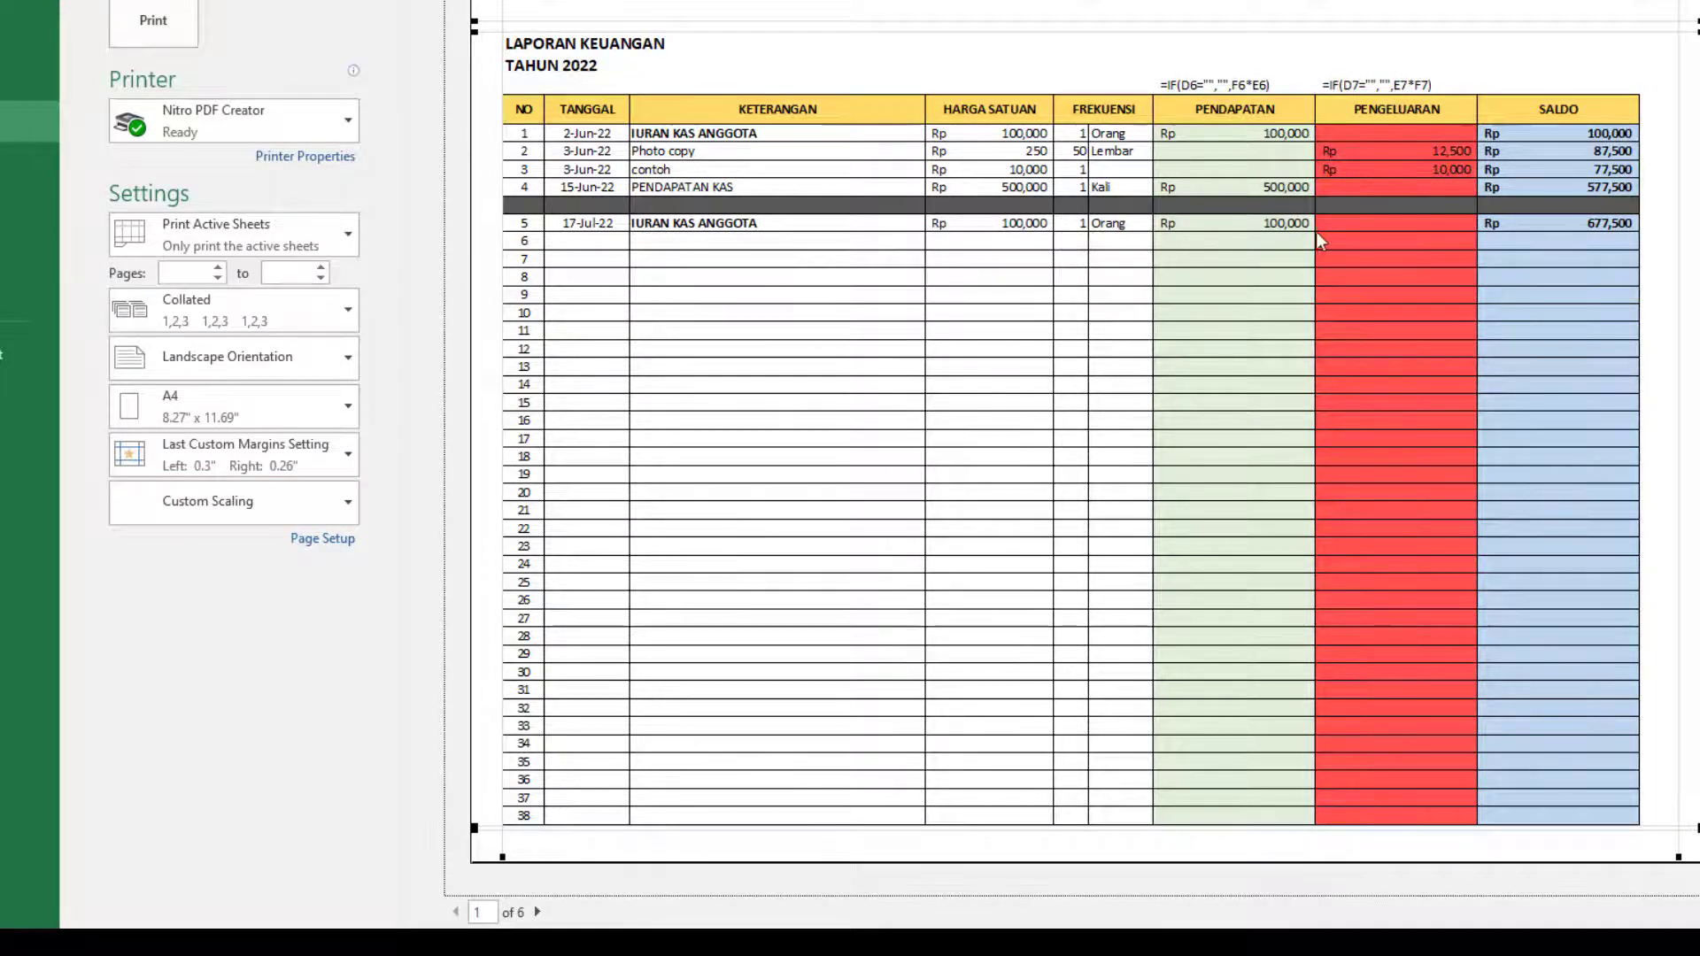
pyautogui.press('Escape')
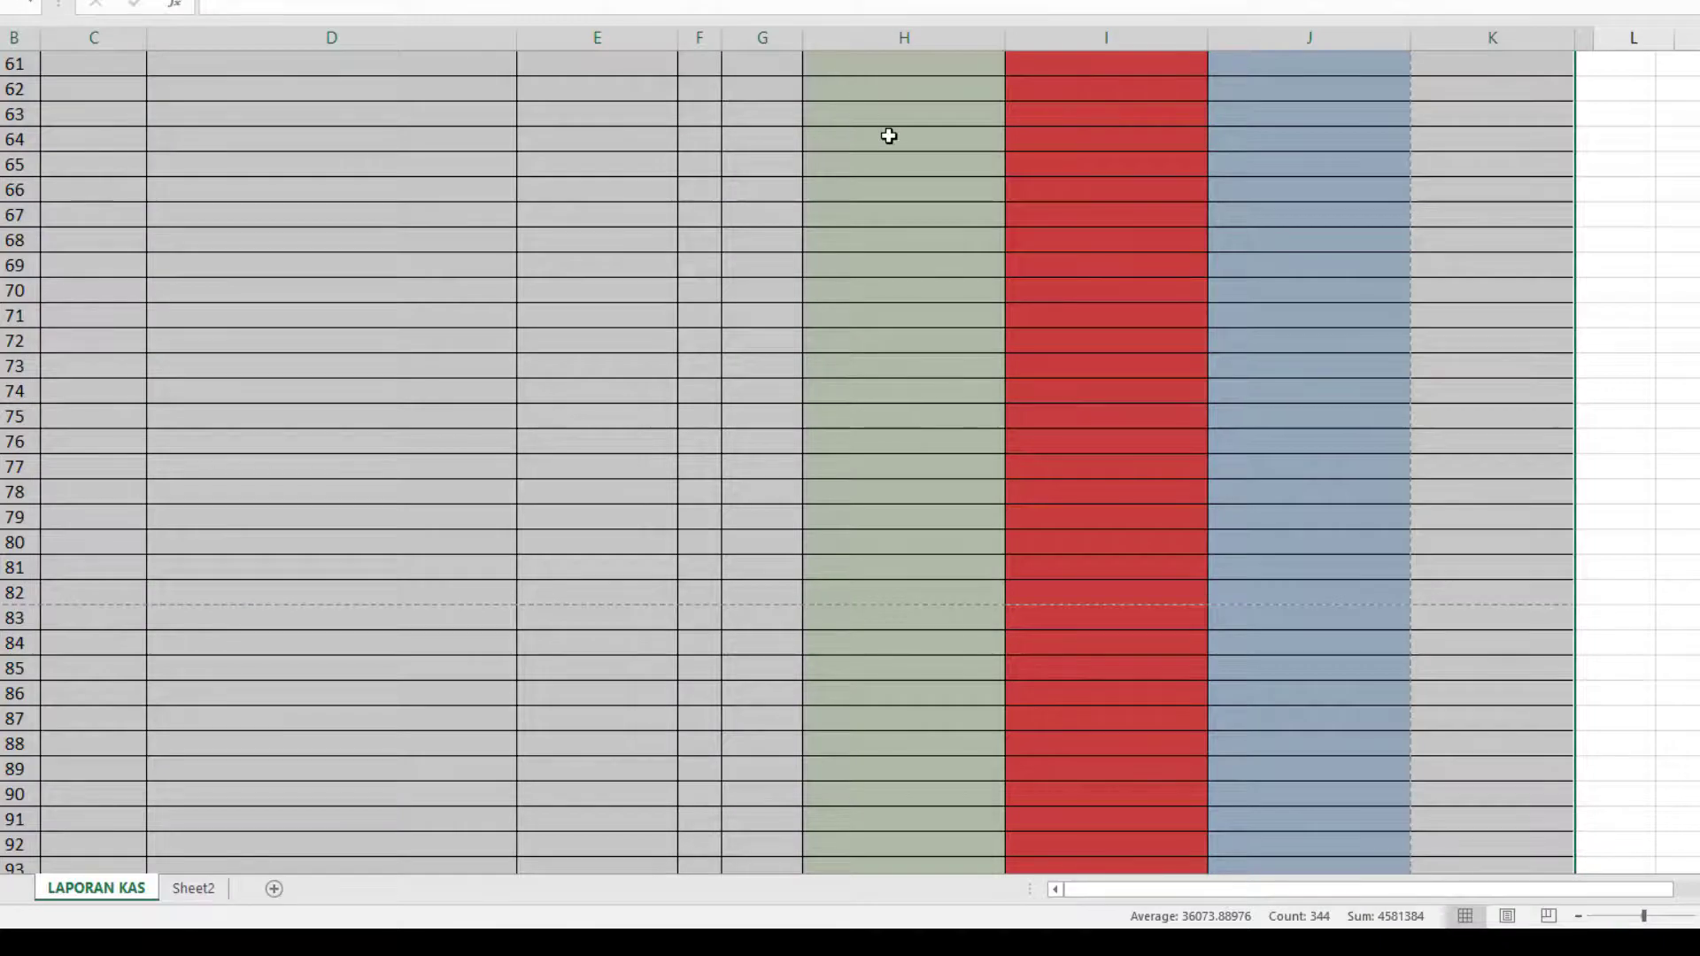
pyautogui.scroll(16, 998, 220)
pyautogui.scroll(4, 1004, 204)
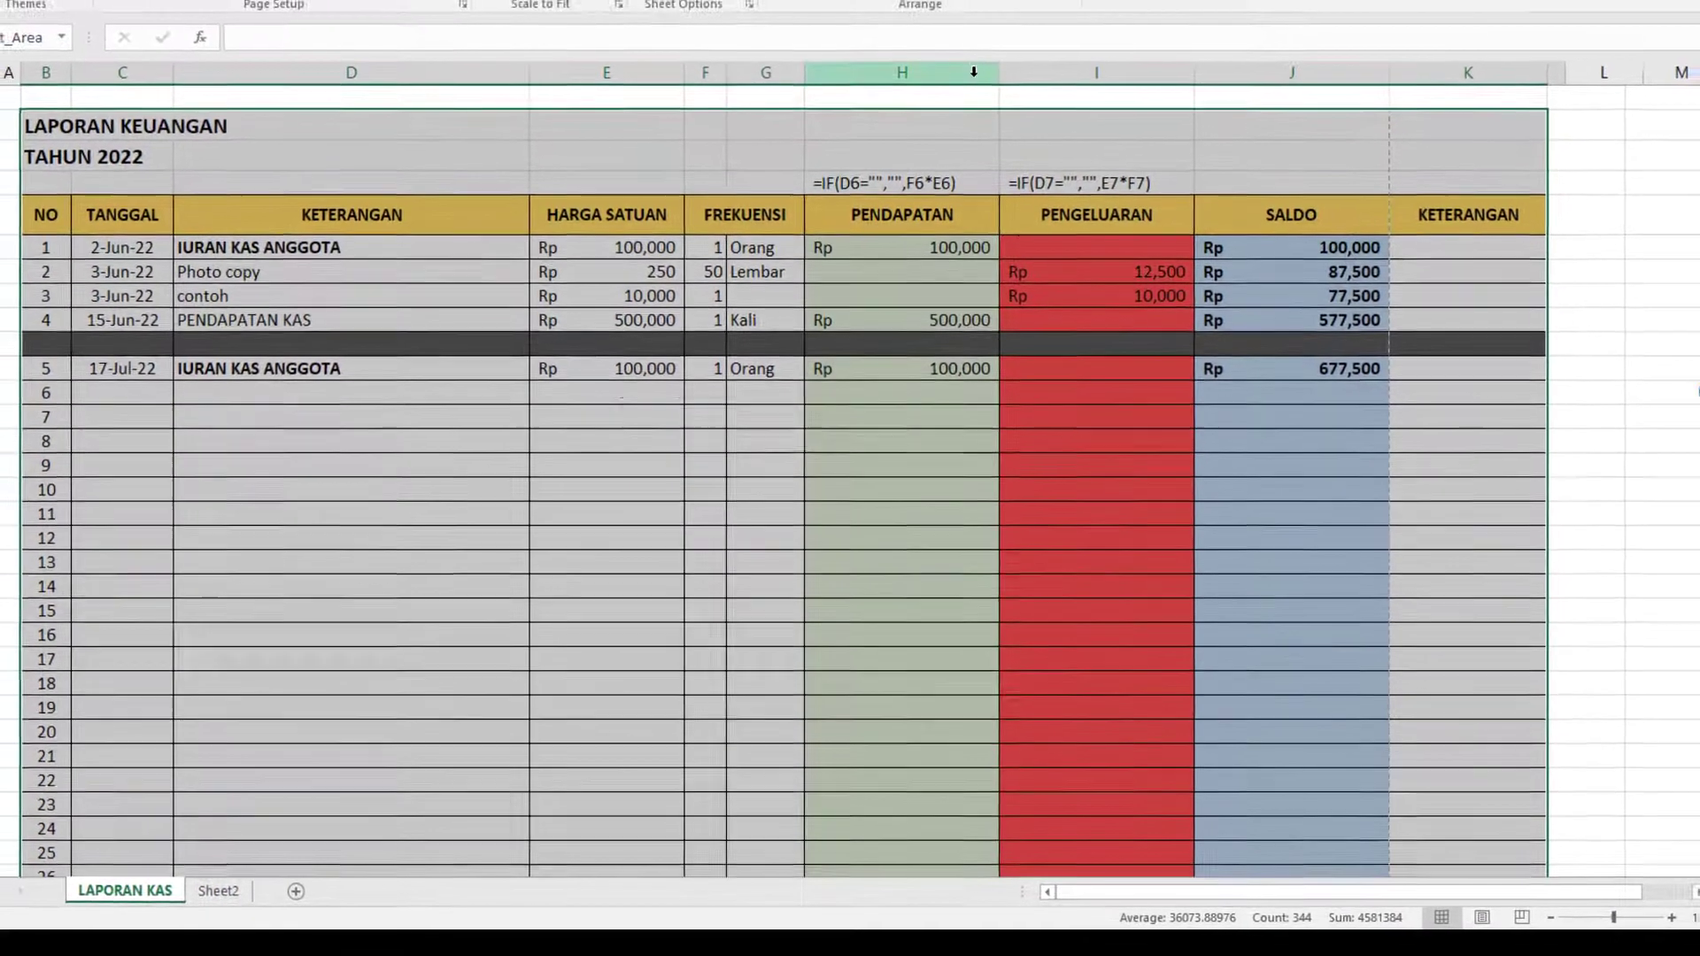
pyautogui.moveTo(974, 38); pyautogui.dragTo(1106, 37)
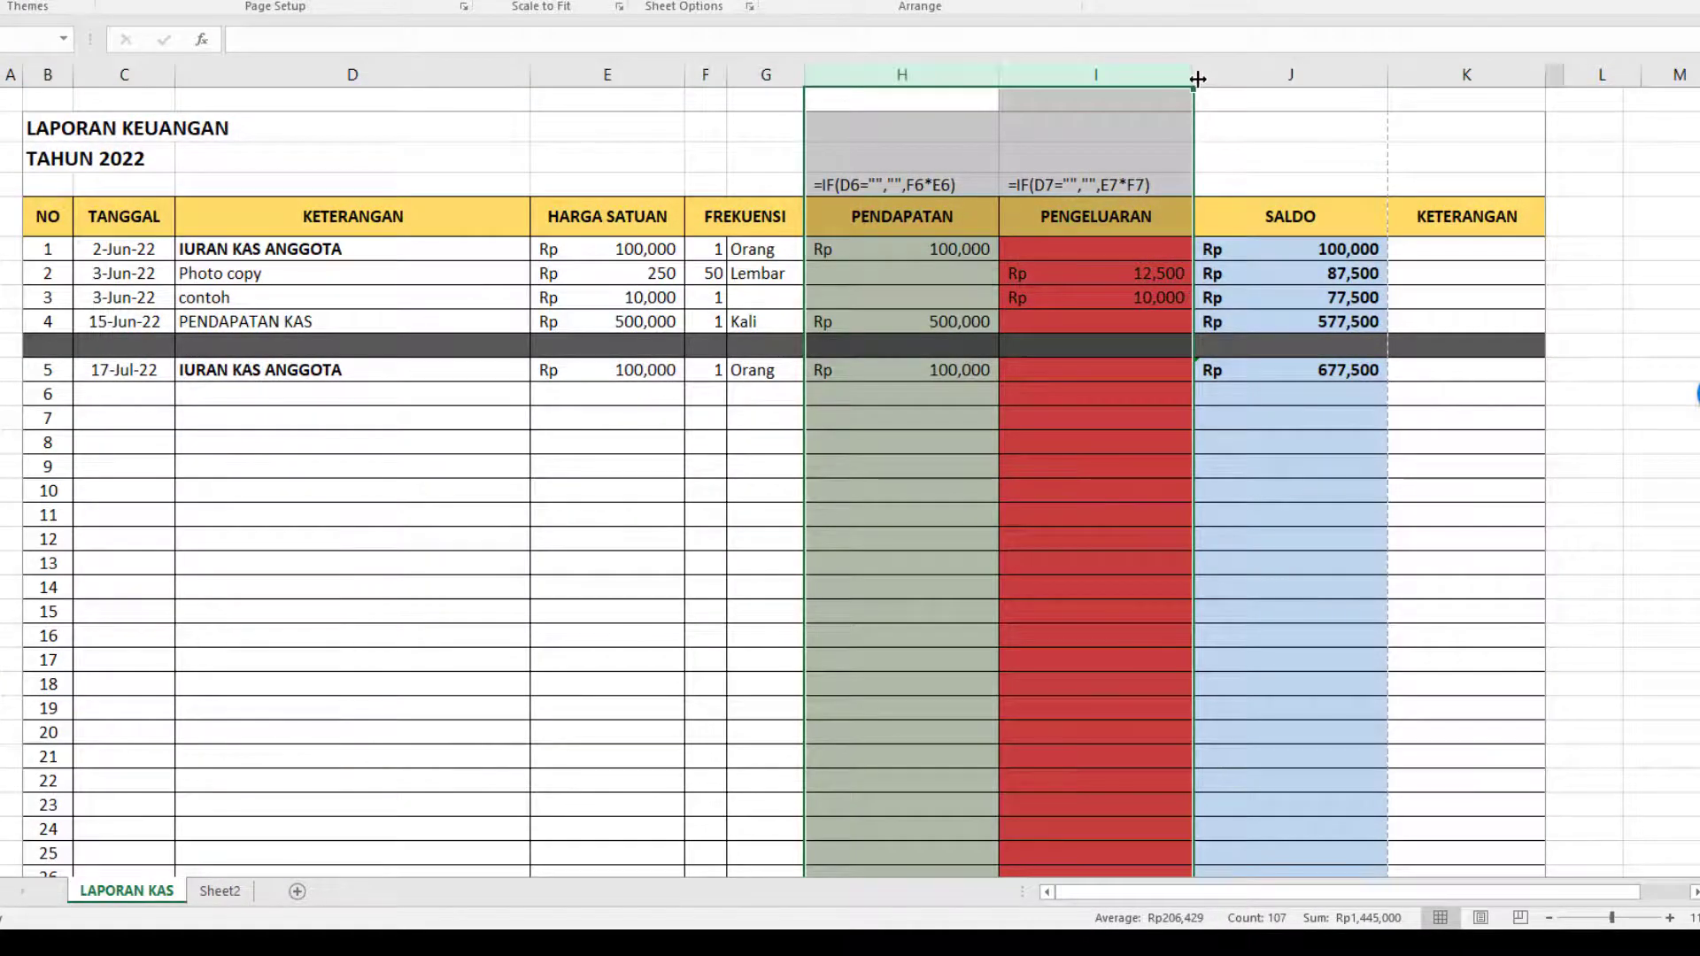
pyautogui.moveTo(1193, 78); pyautogui.dragTo(1113, 80)
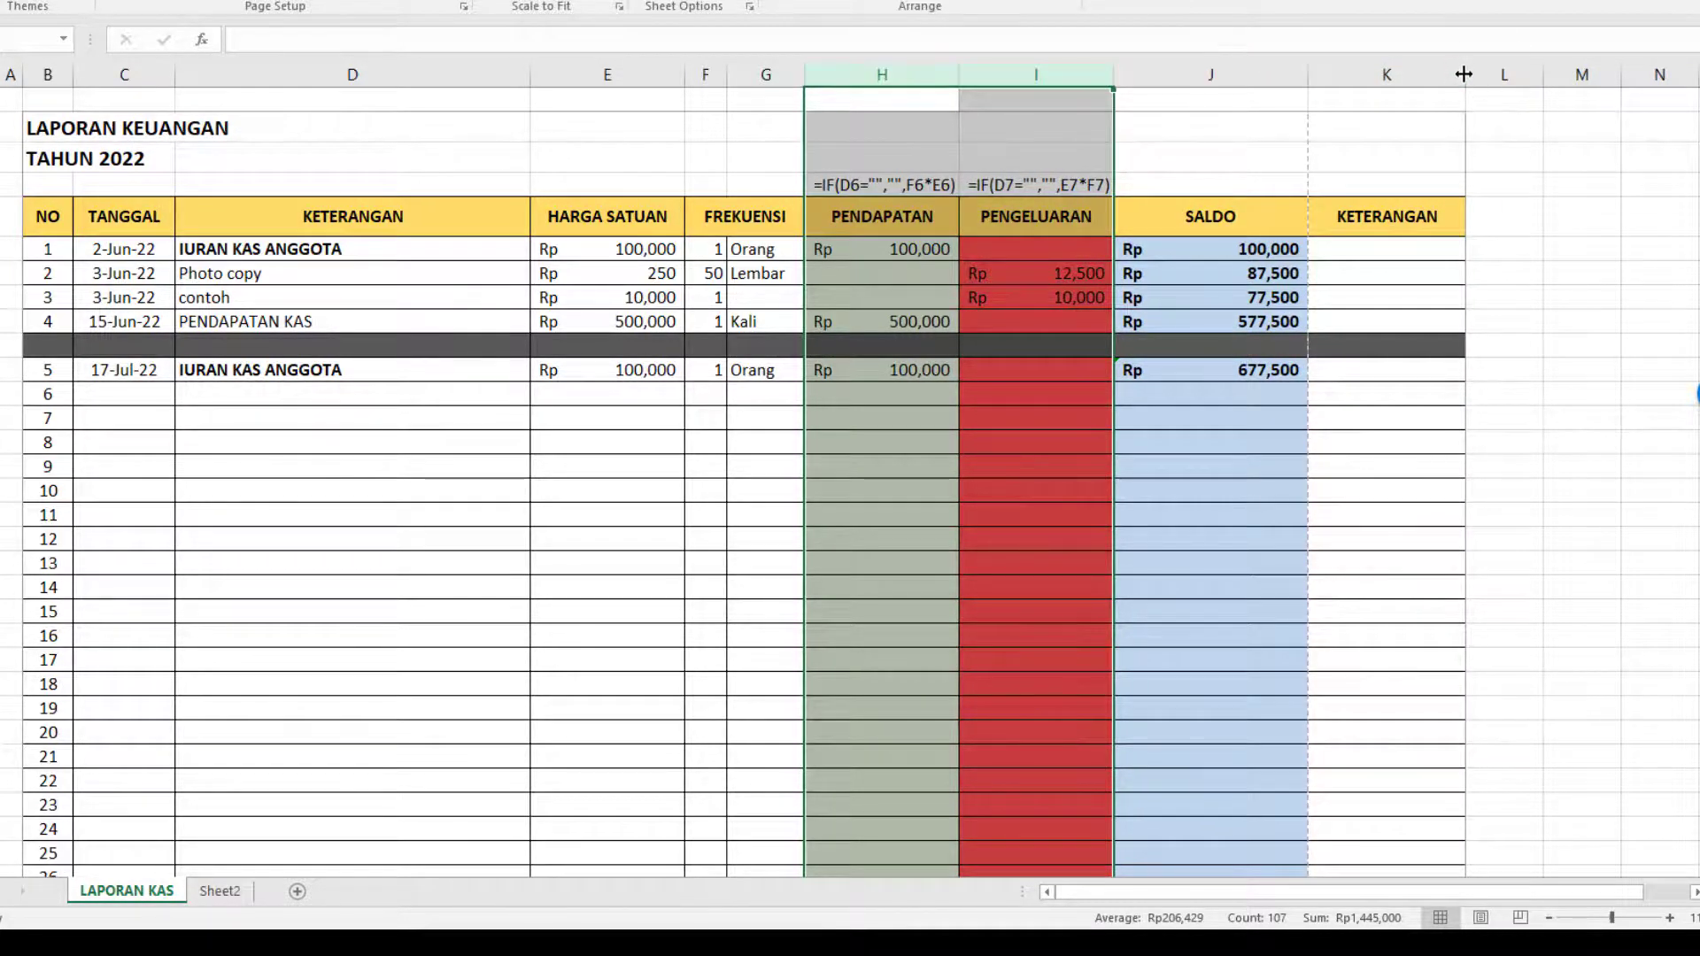
pyautogui.moveTo(1466, 78); pyautogui.dragTo(1427, 78)
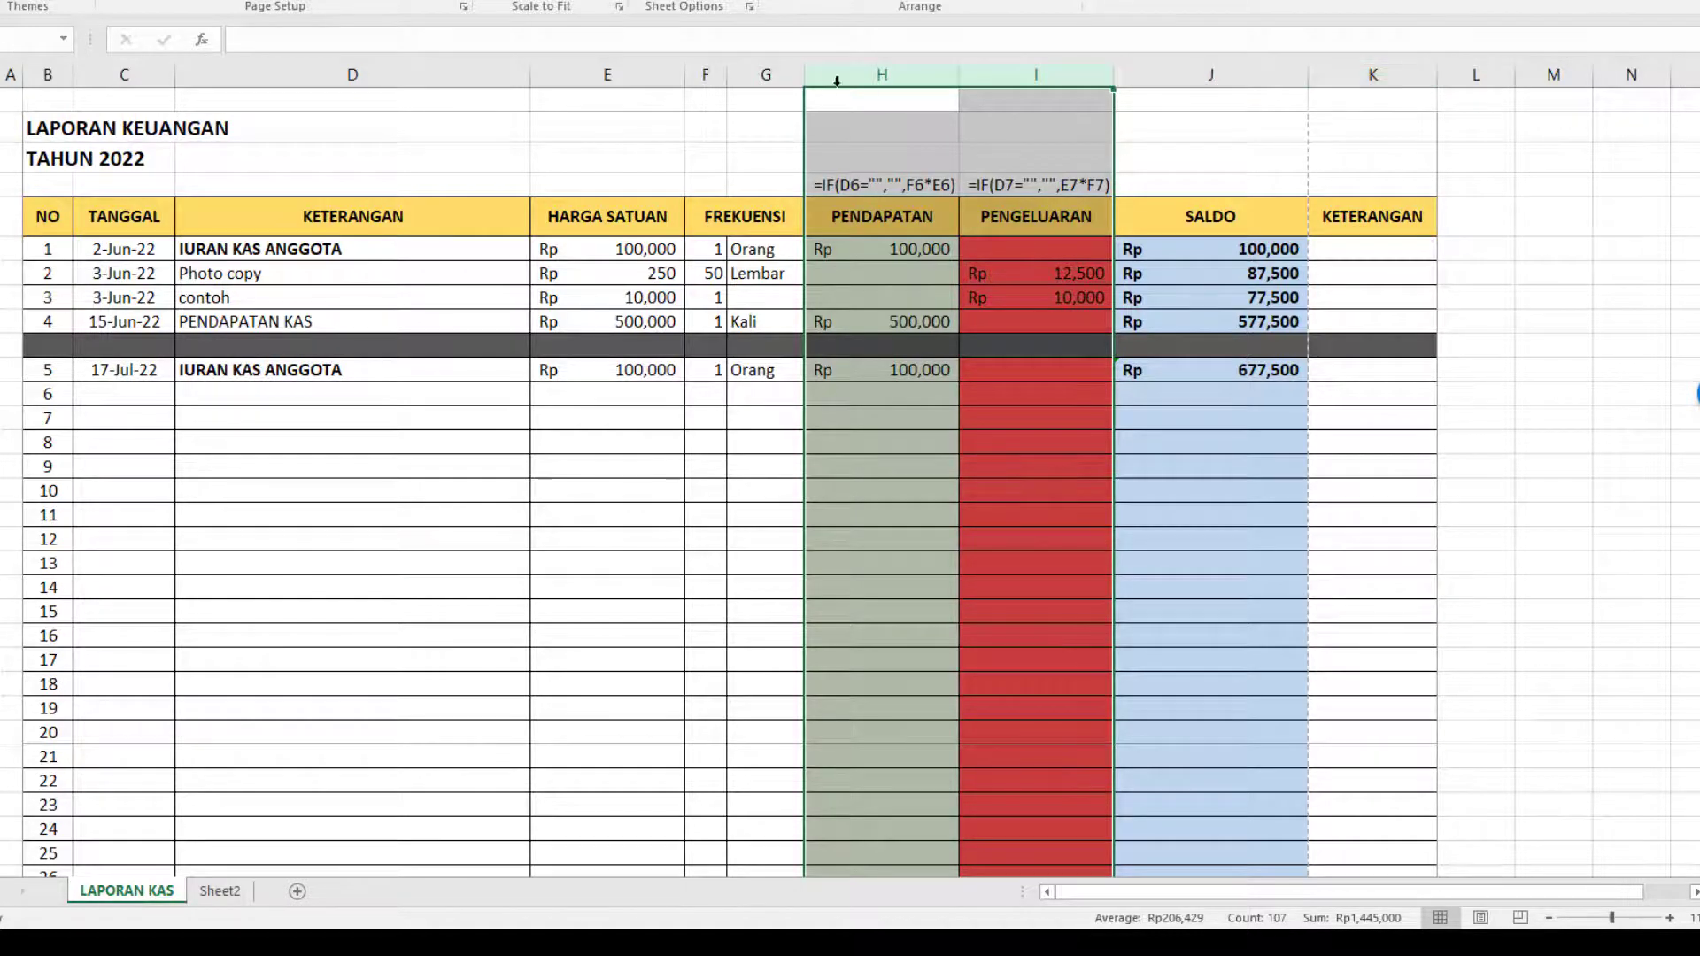
pyautogui.click(654, 62)
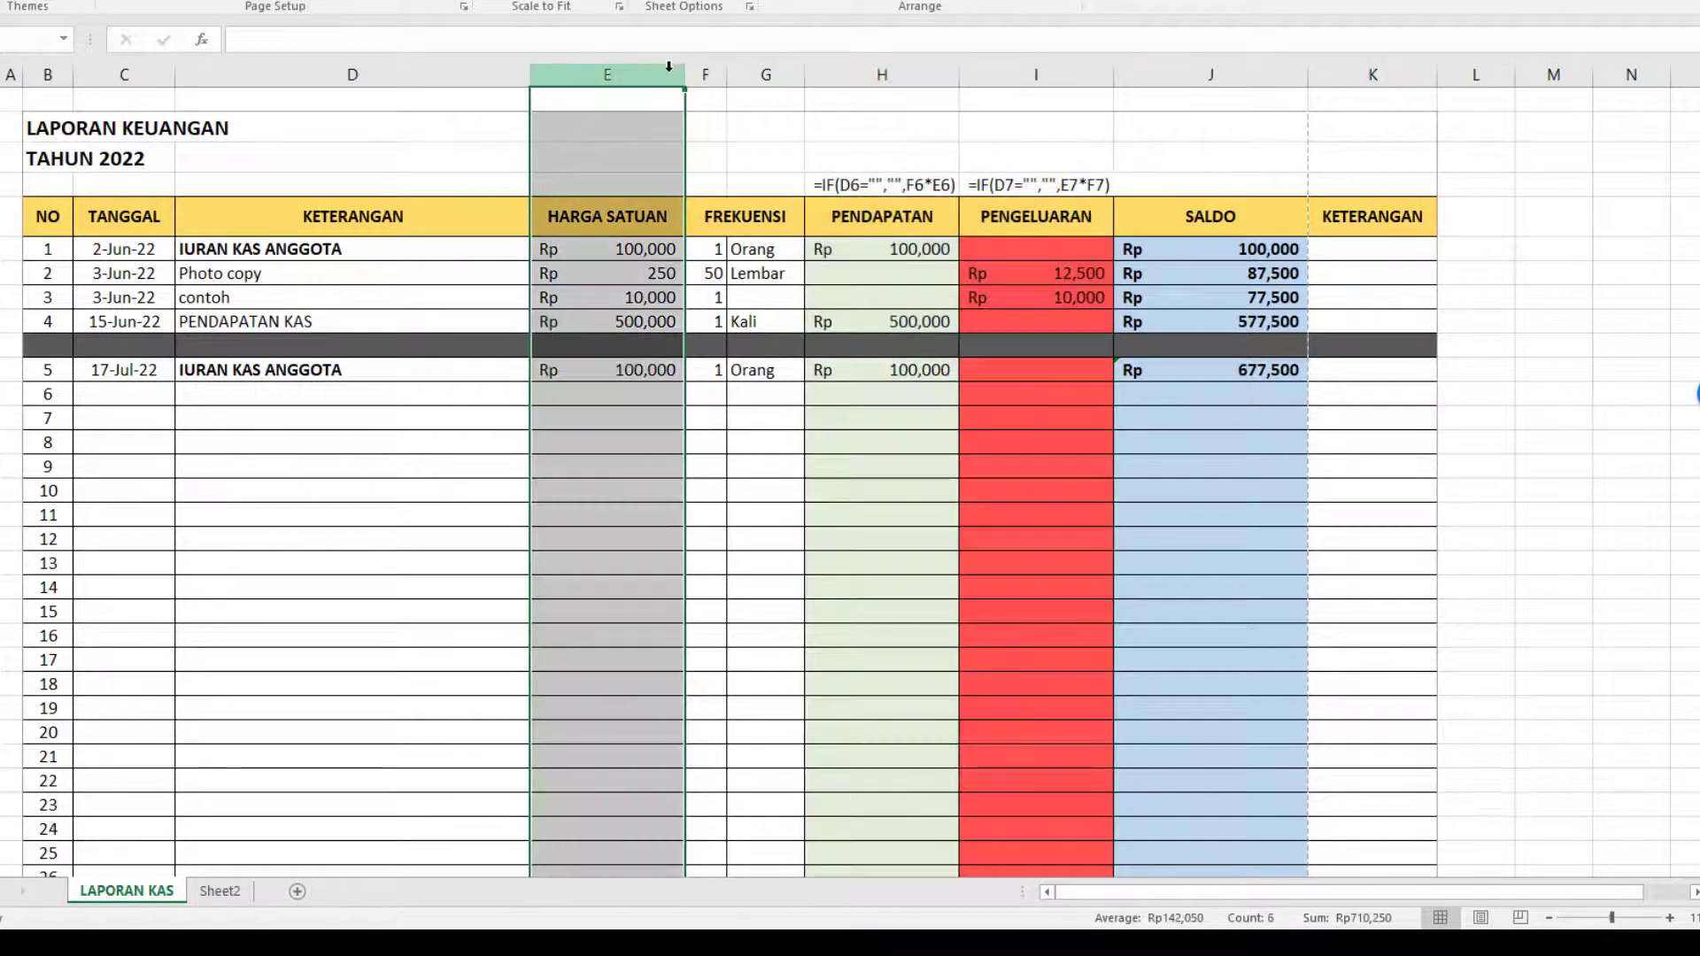
pyautogui.moveTo(681, 70); pyautogui.dragTo(664, 70)
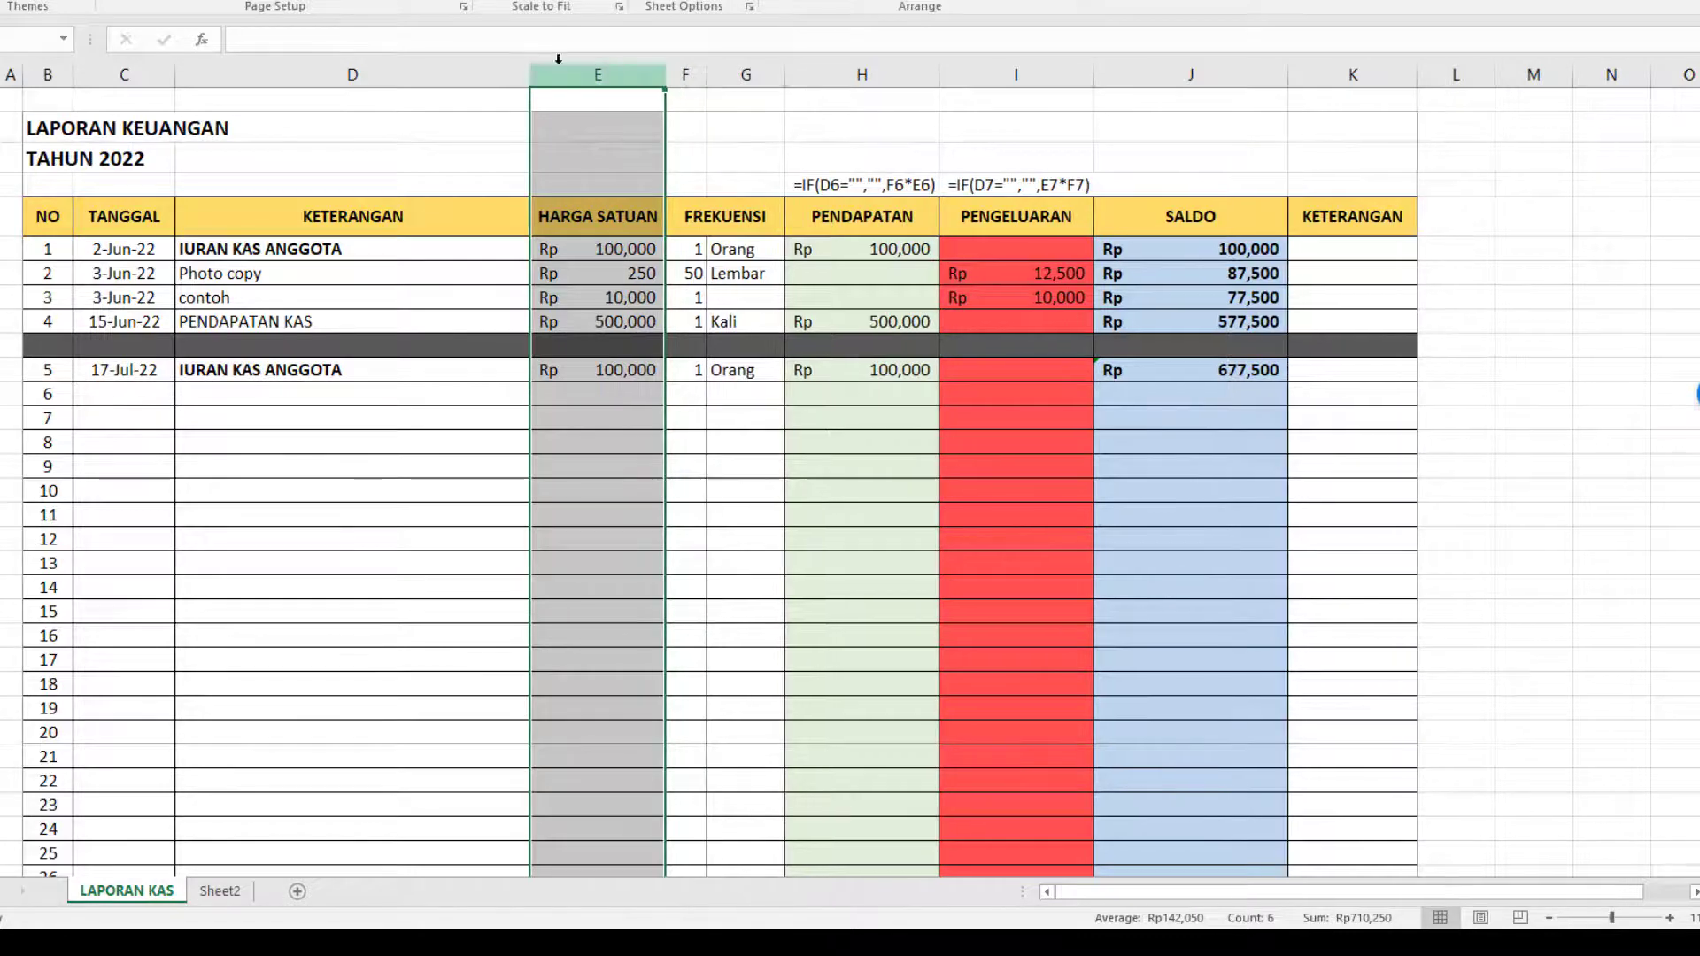
# Set the left print margin to 0.34" in the print preview and check the pages through the totals.
pyautogui.hotkey('ctrl', 'p')
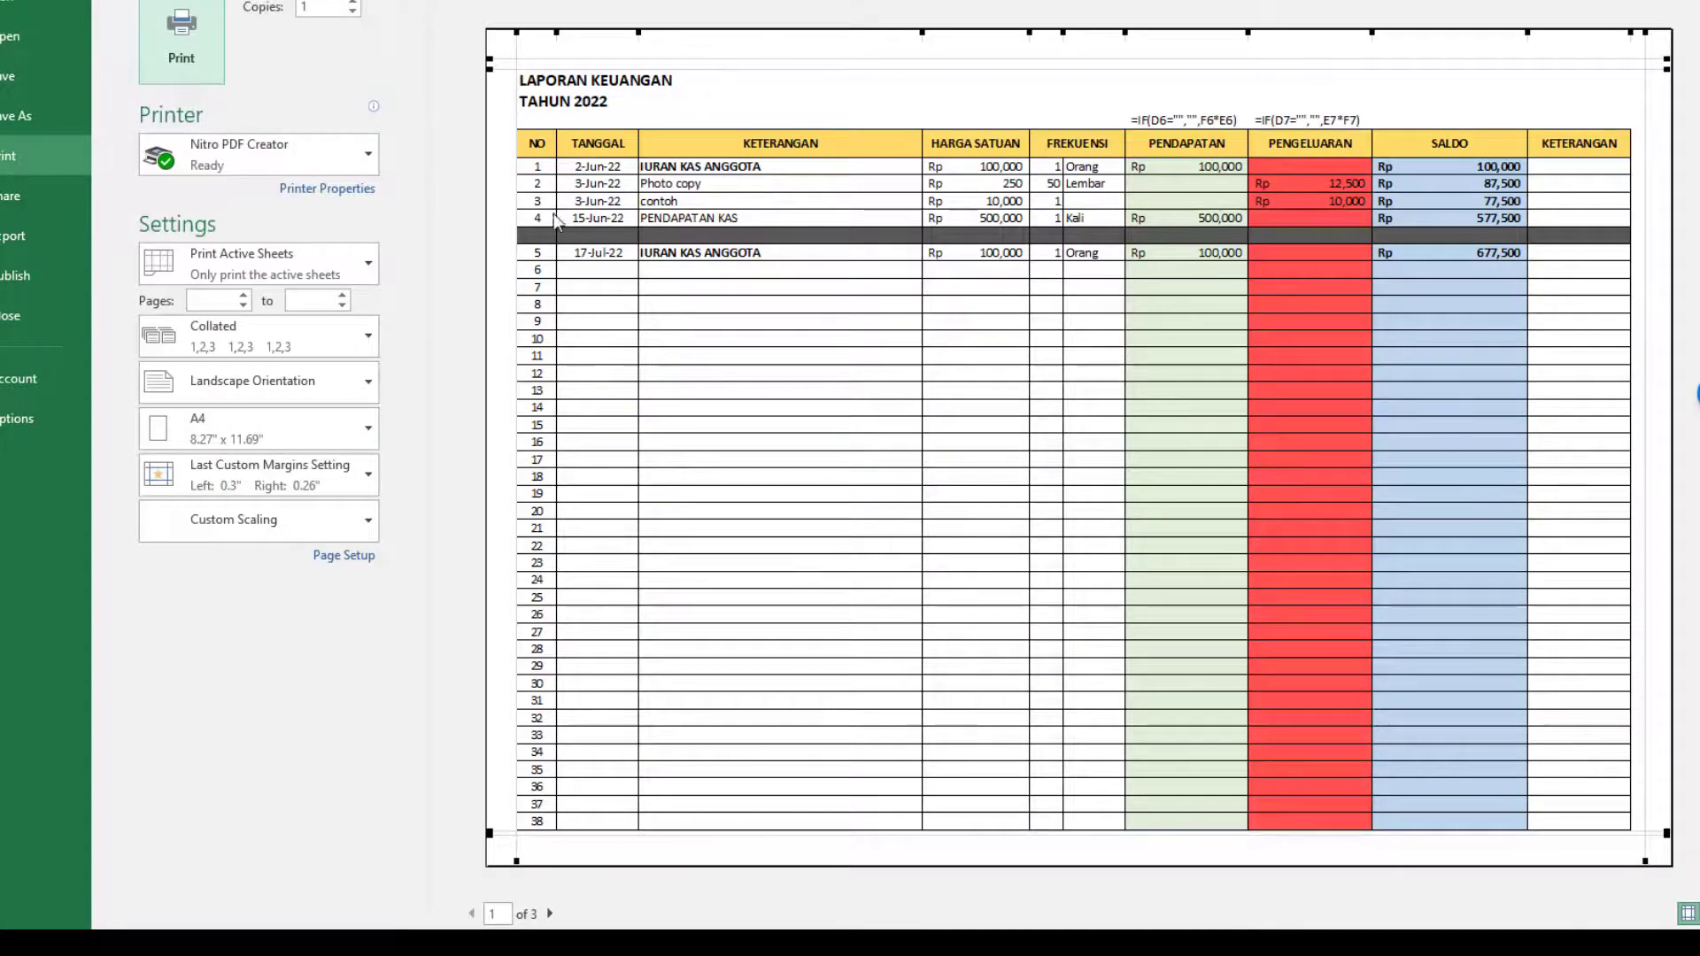
pyautogui.moveTo(514, 212); pyautogui.dragTo(518, 212)
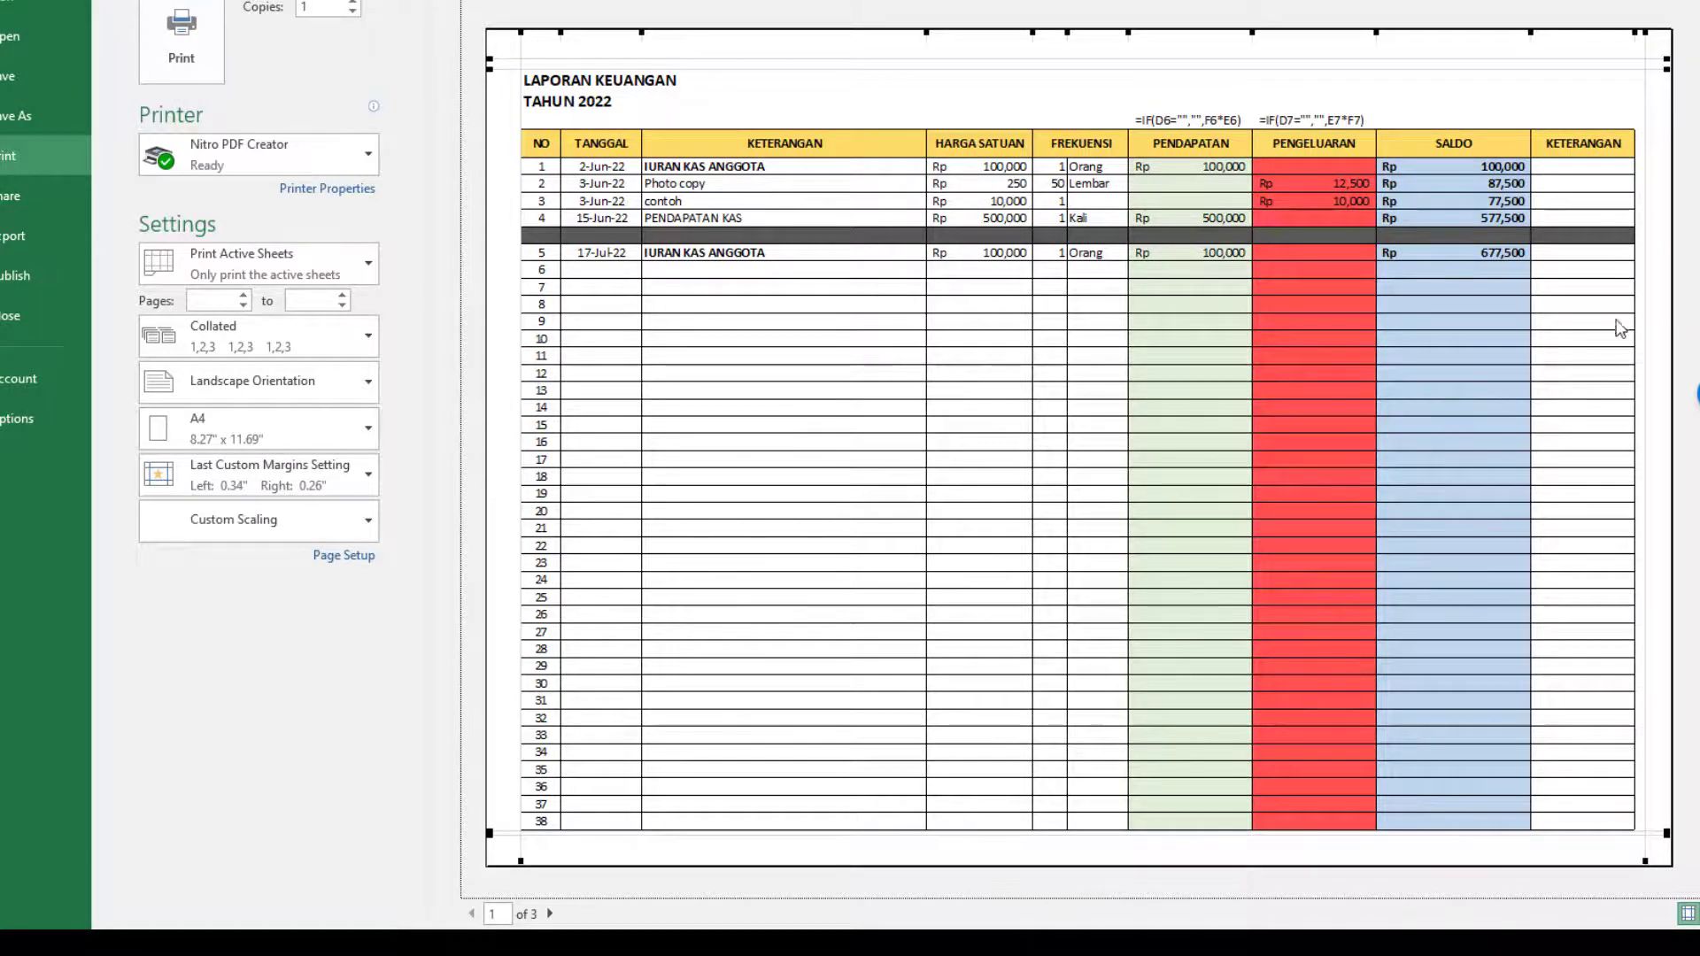
pyautogui.scroll(-1, 1615, 329)
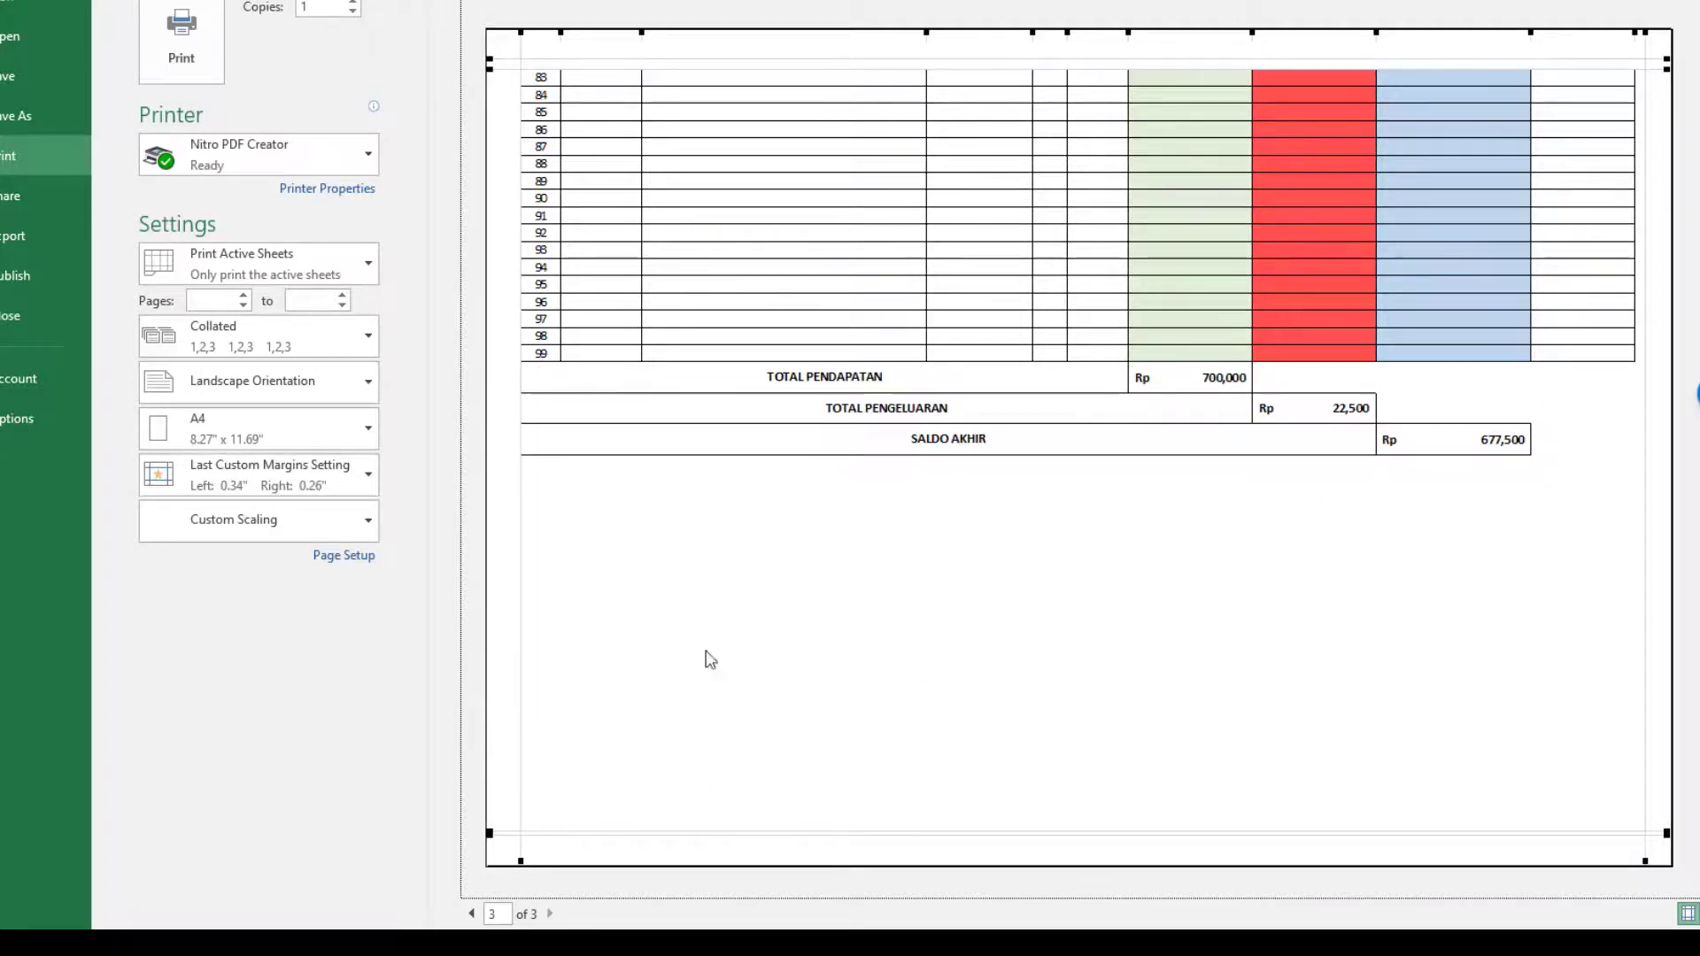
# Check the report's three pages in the print preview and the totals rows at the end of the sheet.
pyautogui.scroll(2, 825, 489)
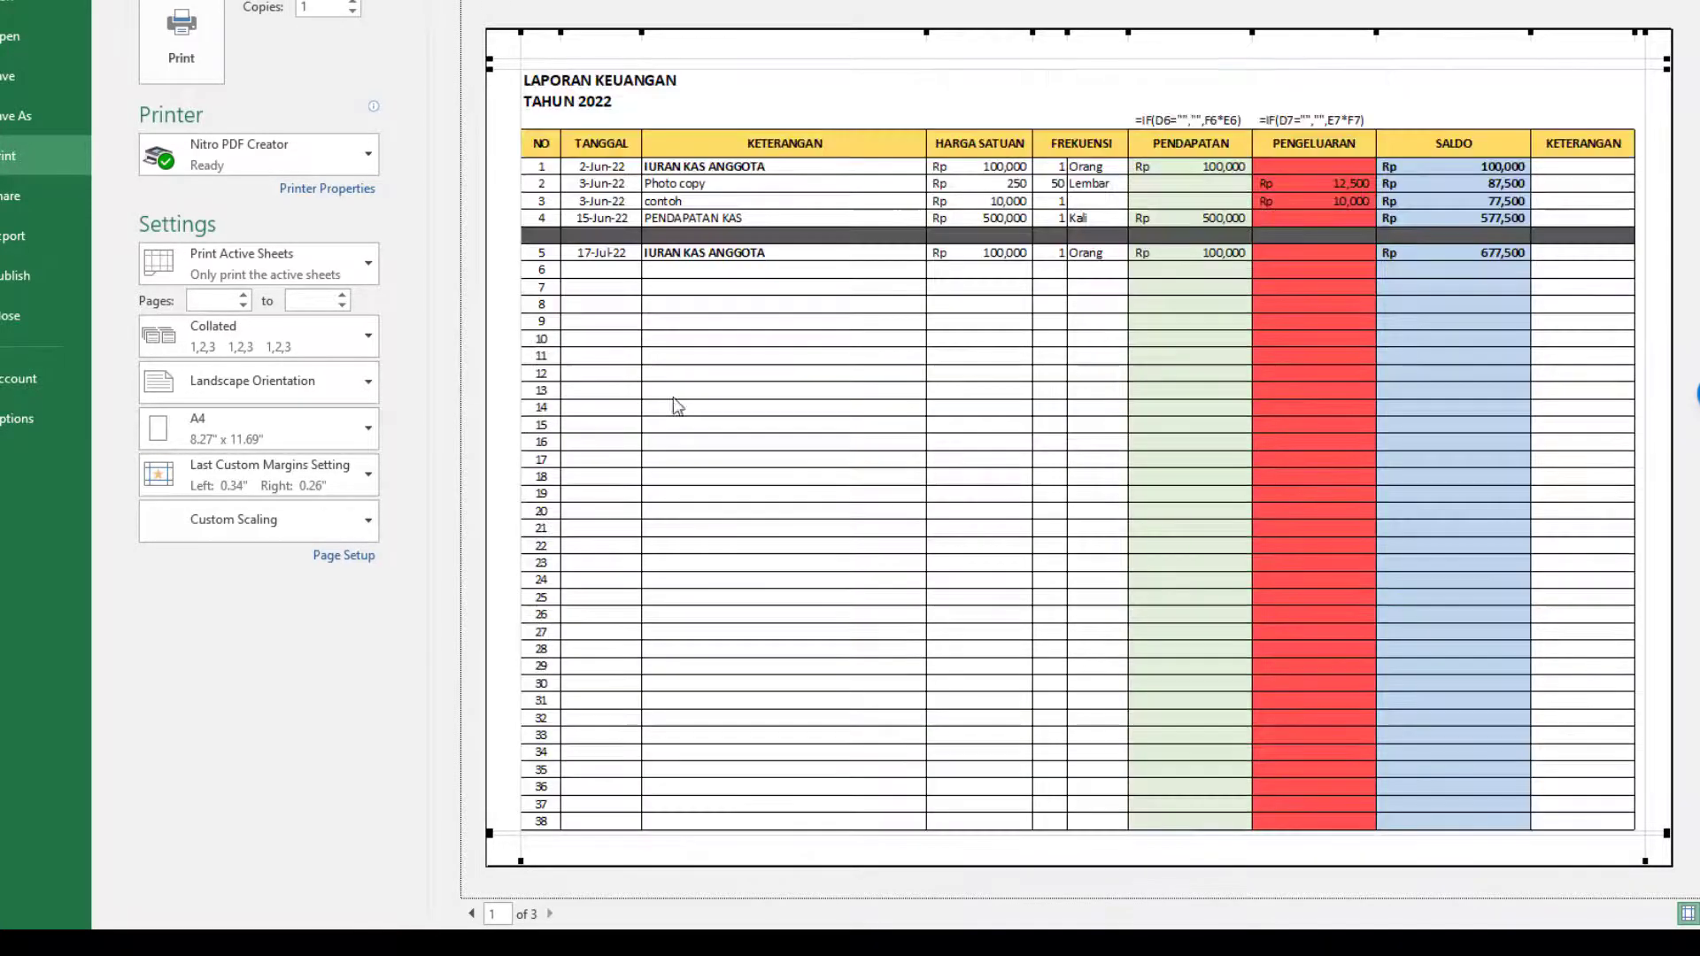
pyautogui.press('Escape')
pyautogui.scroll(-13, 770, 439)
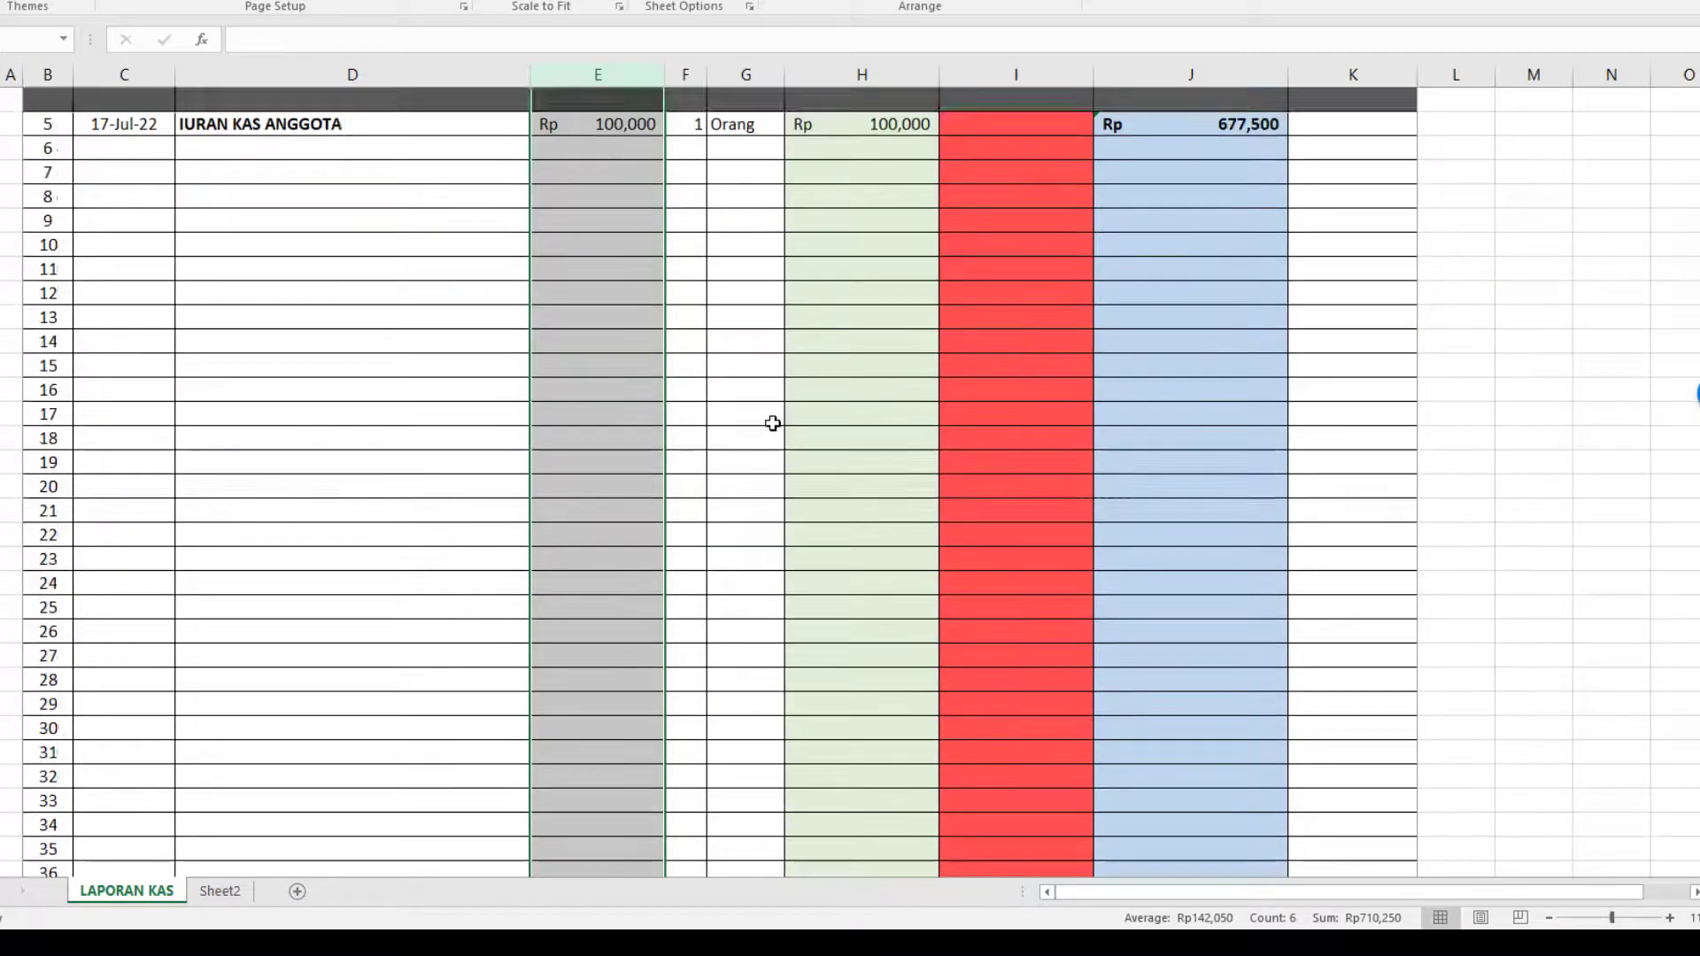
pyautogui.scroll(-20, 1180, 541)
pyautogui.click(1523, 588)
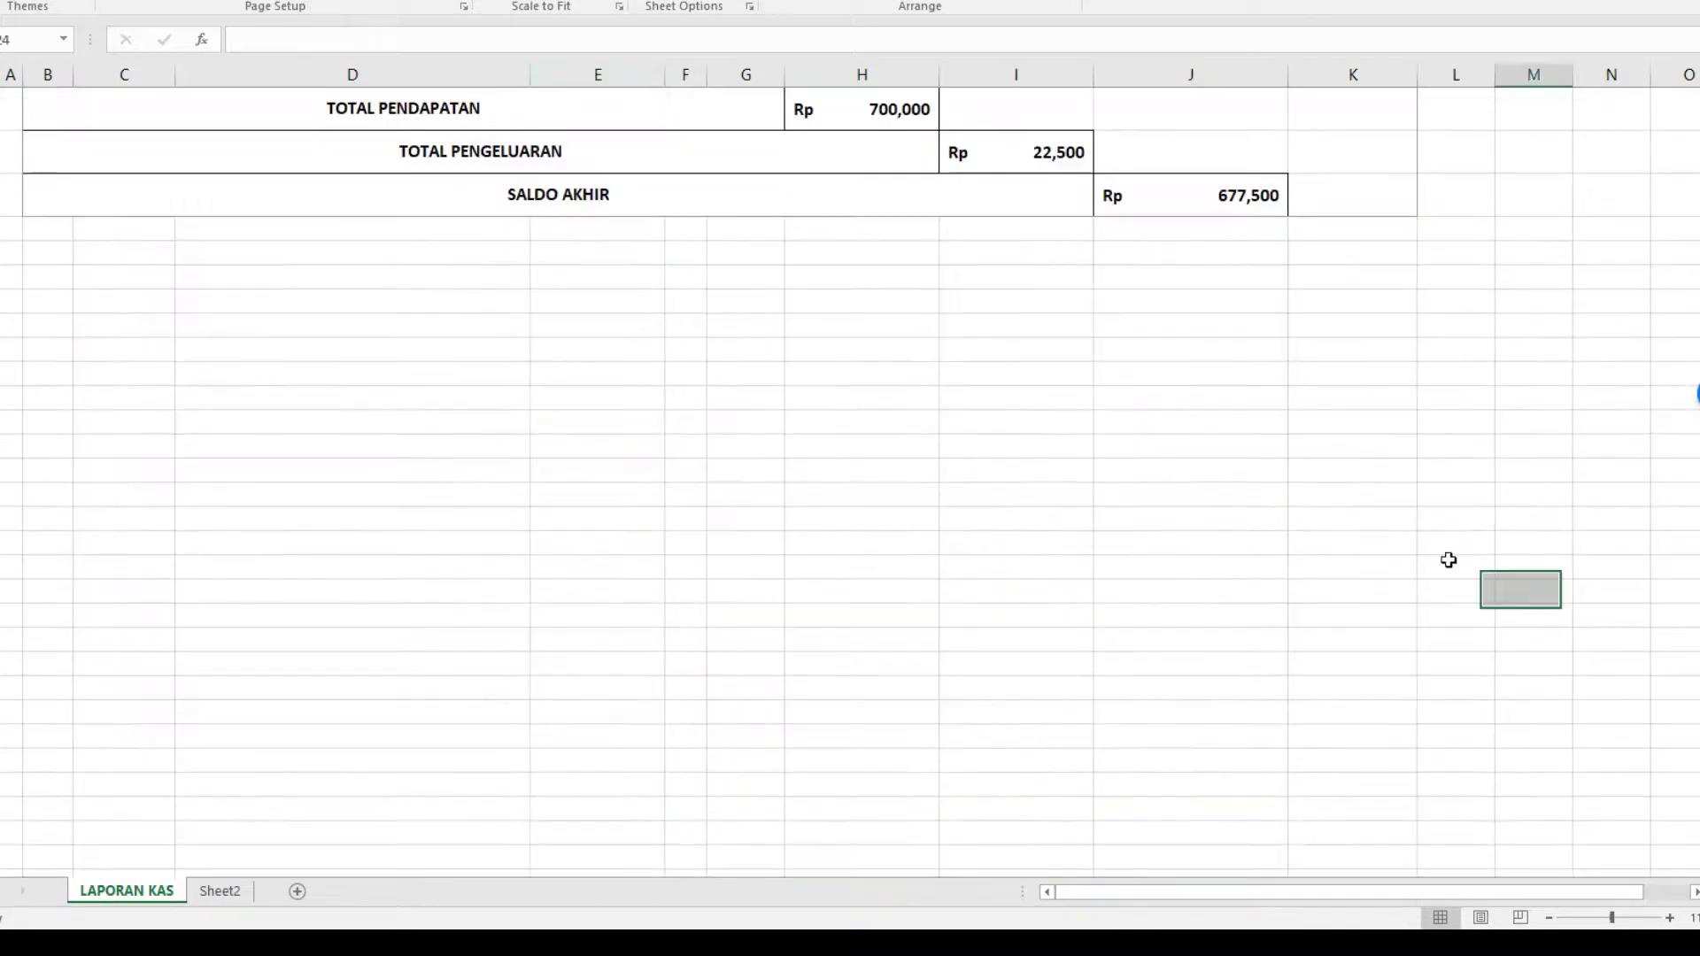
pyautogui.hotkey('ctrl', 'p')
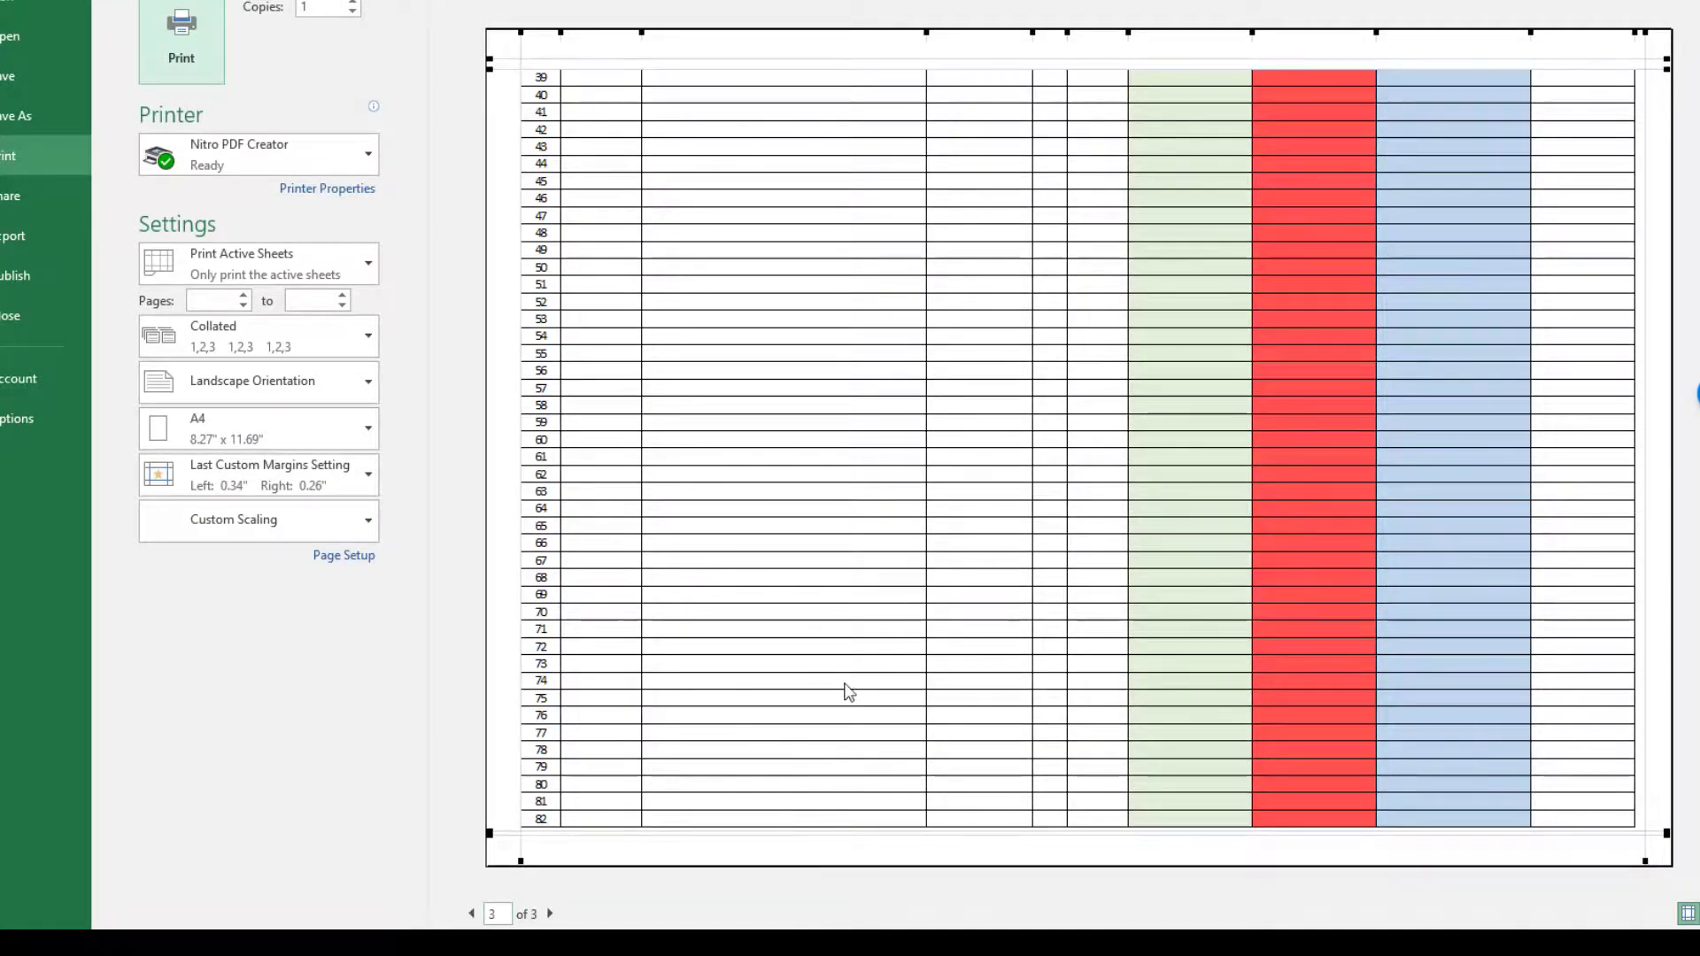
pyautogui.press('Escape')
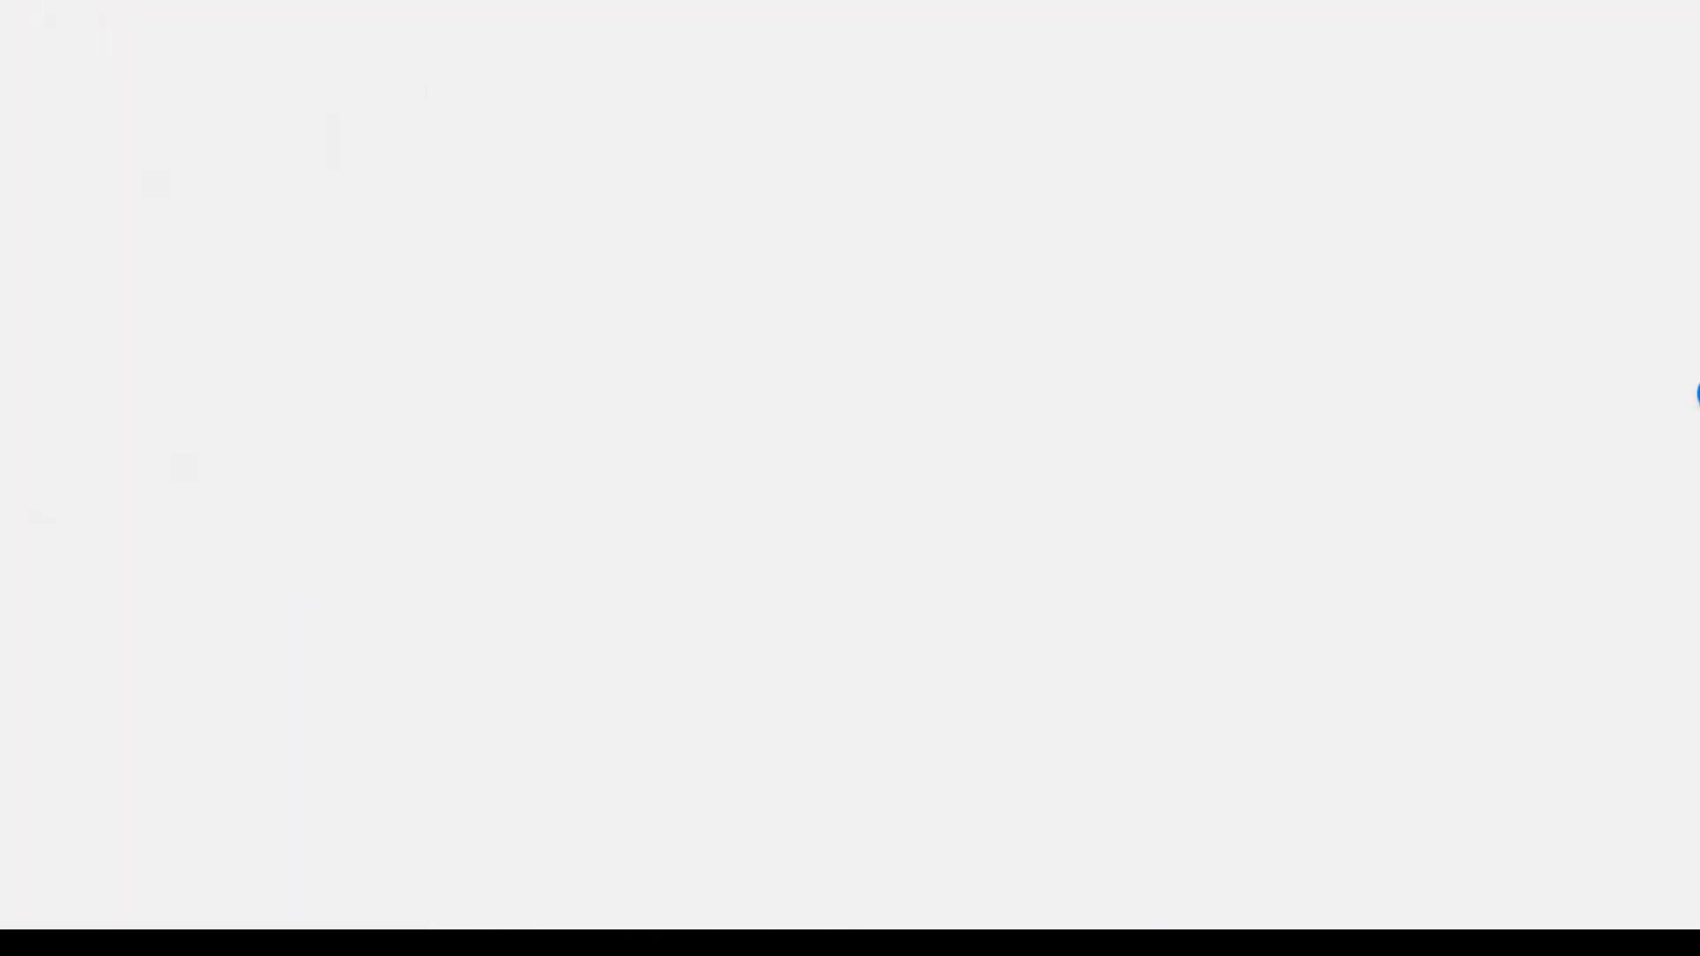
pyautogui.scroll(-1, 690, 416)
pyautogui.scroll(5, 686, 451)
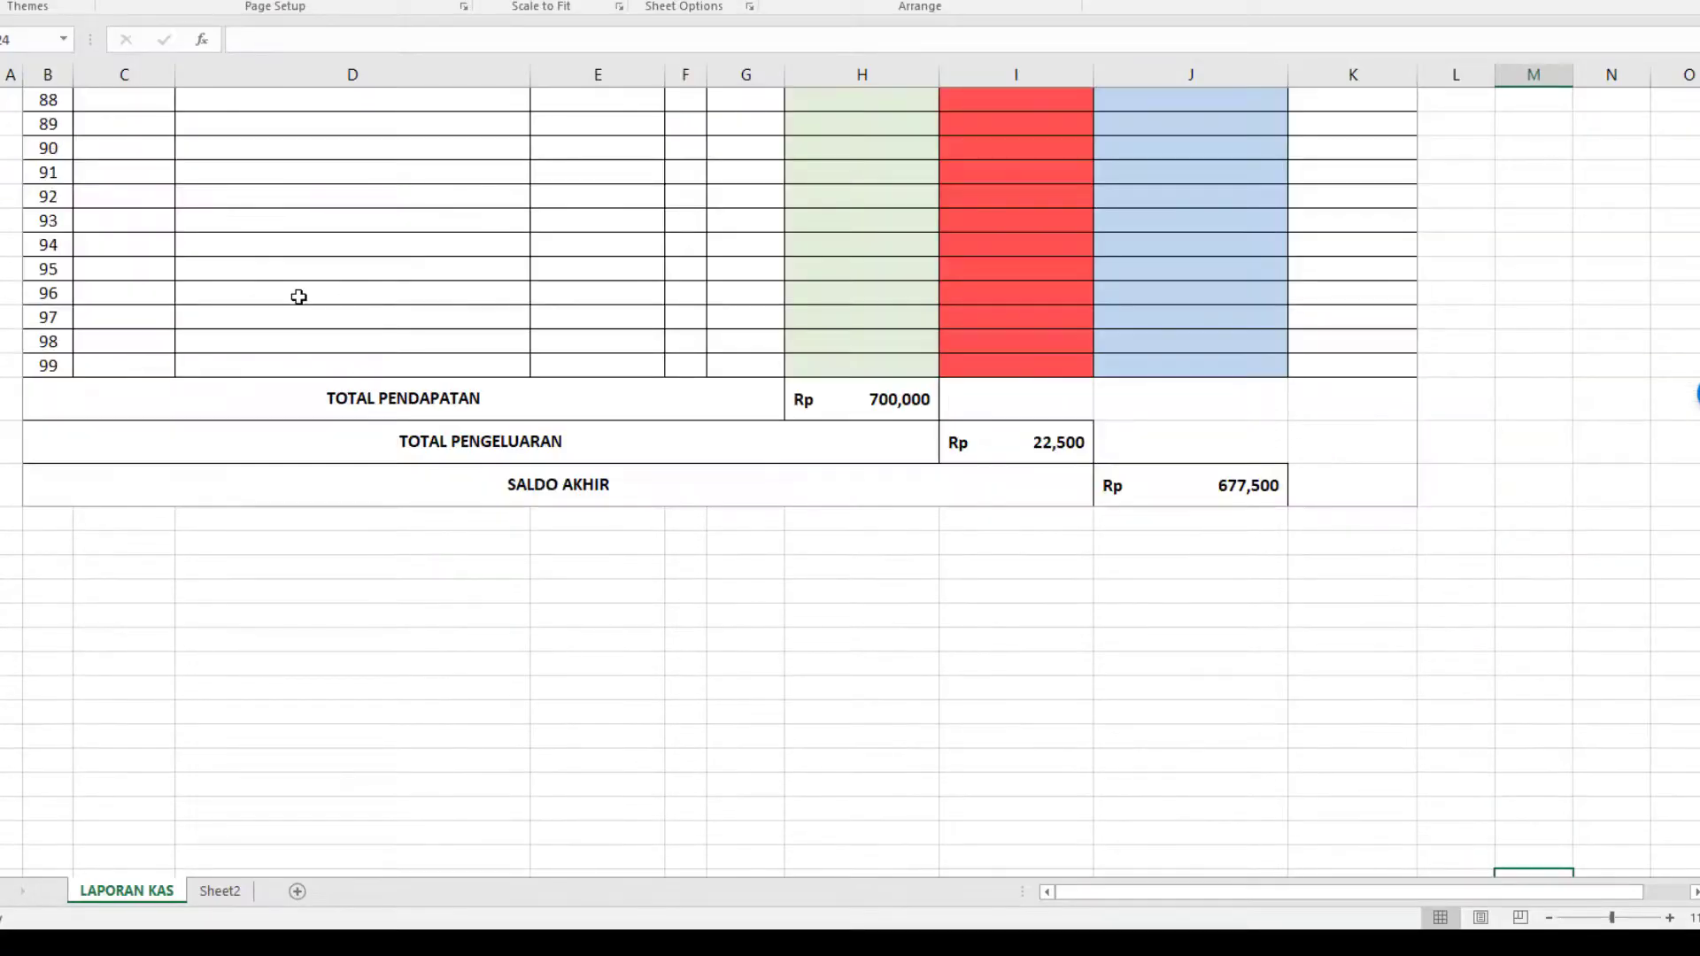
# Fill the TOTAL PENDAPATAN label and its amount with the light green of the PENDAPATAN column.
pyautogui.click(264, 401)
pyautogui.moveTo(734, 397); pyautogui.dragTo(816, 411)
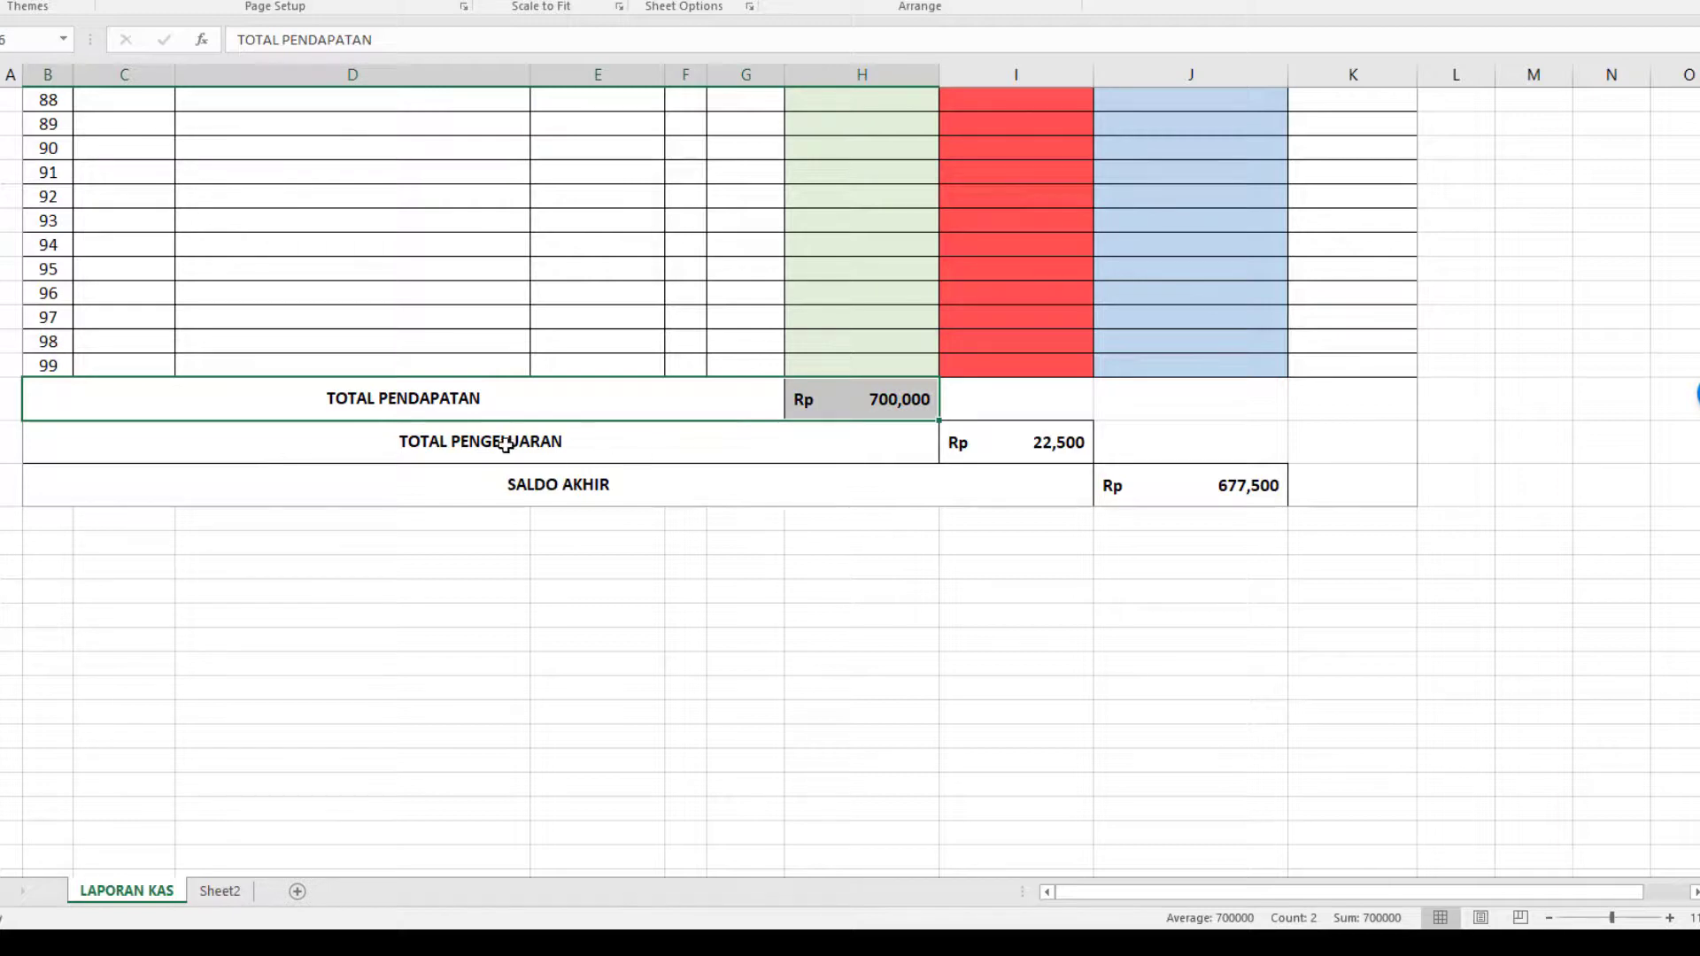
pyautogui.keyDown('ctrl'); pyautogui.moveTo(505, 445); pyautogui.dragTo(957, 445); pyautogui.keyUp('ctrl')
pyautogui.keyDown('ctrl'); pyautogui.moveTo(627, 478); pyautogui.dragTo(1146, 497); pyautogui.keyUp('ctrl')
pyautogui.moveTo(624, 409); pyautogui.dragTo(816, 410)
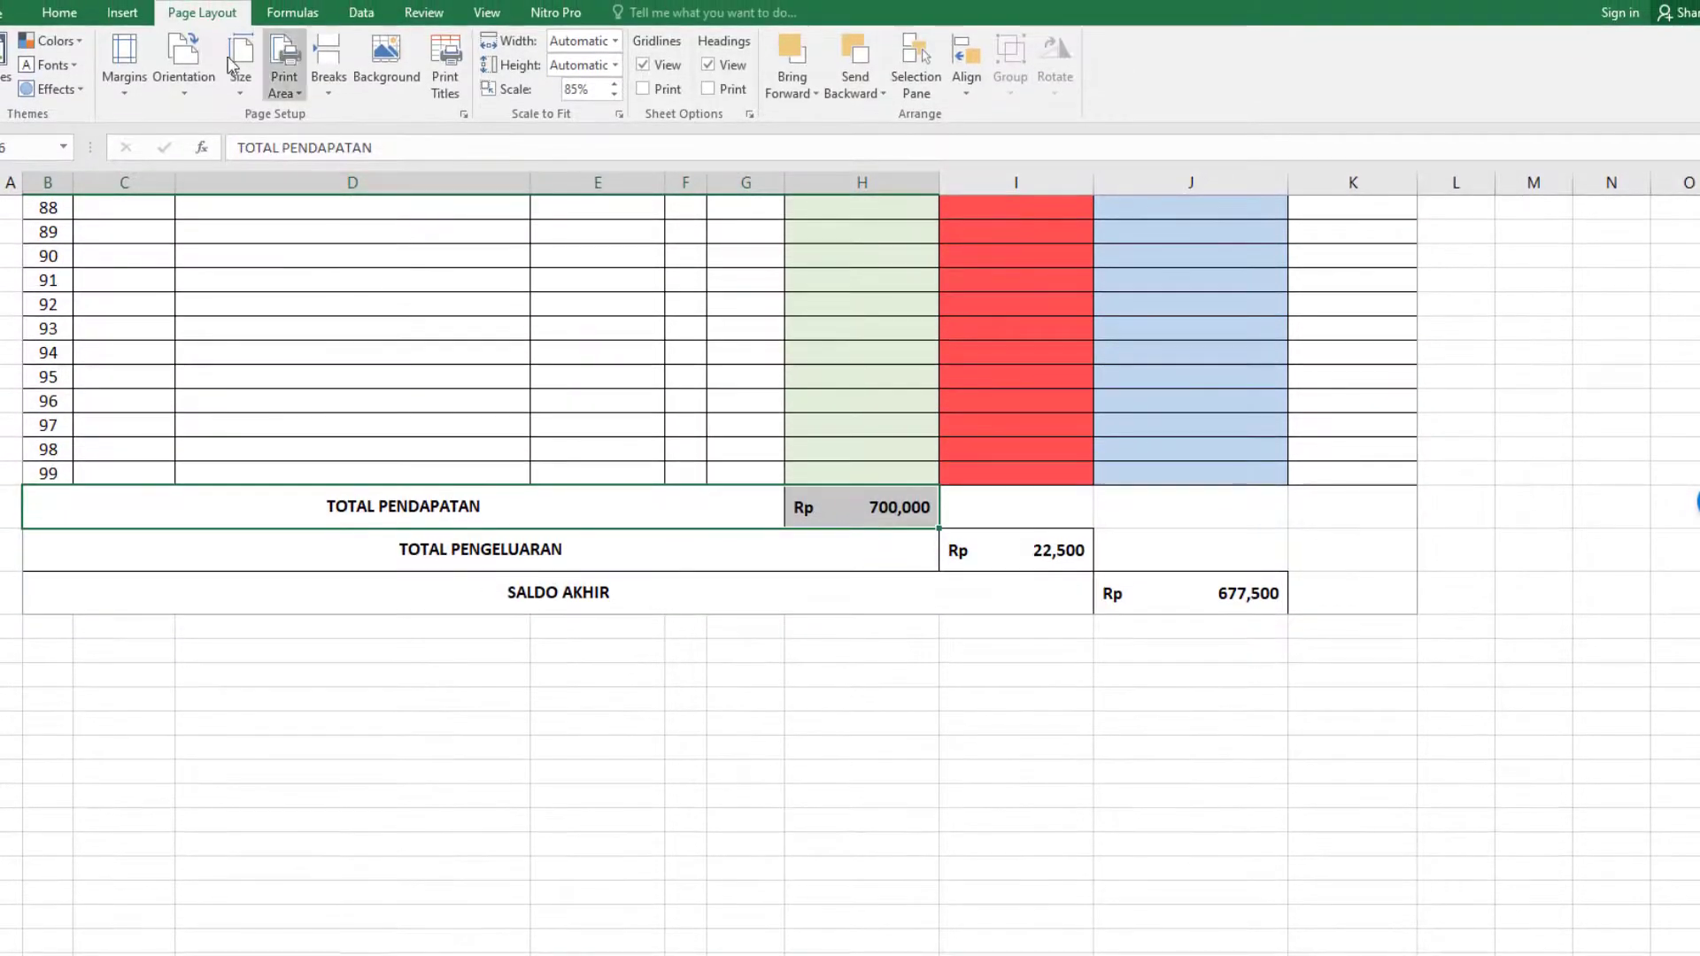
pyautogui.click(59, 13)
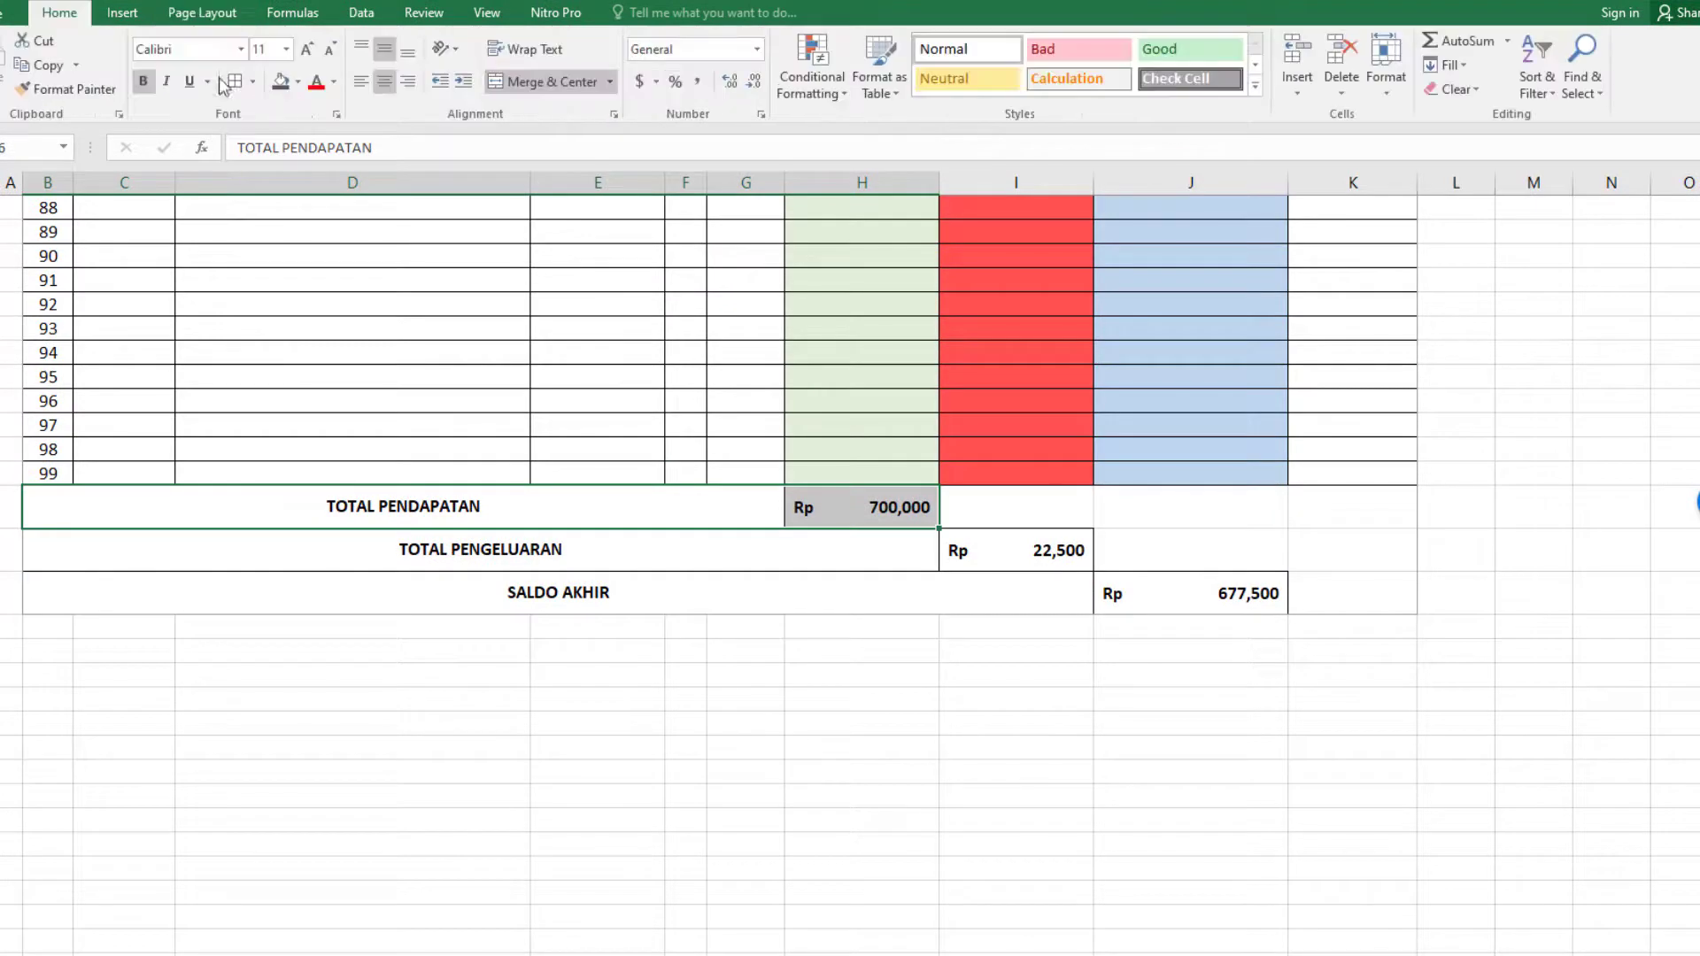
pyautogui.click(299, 82)
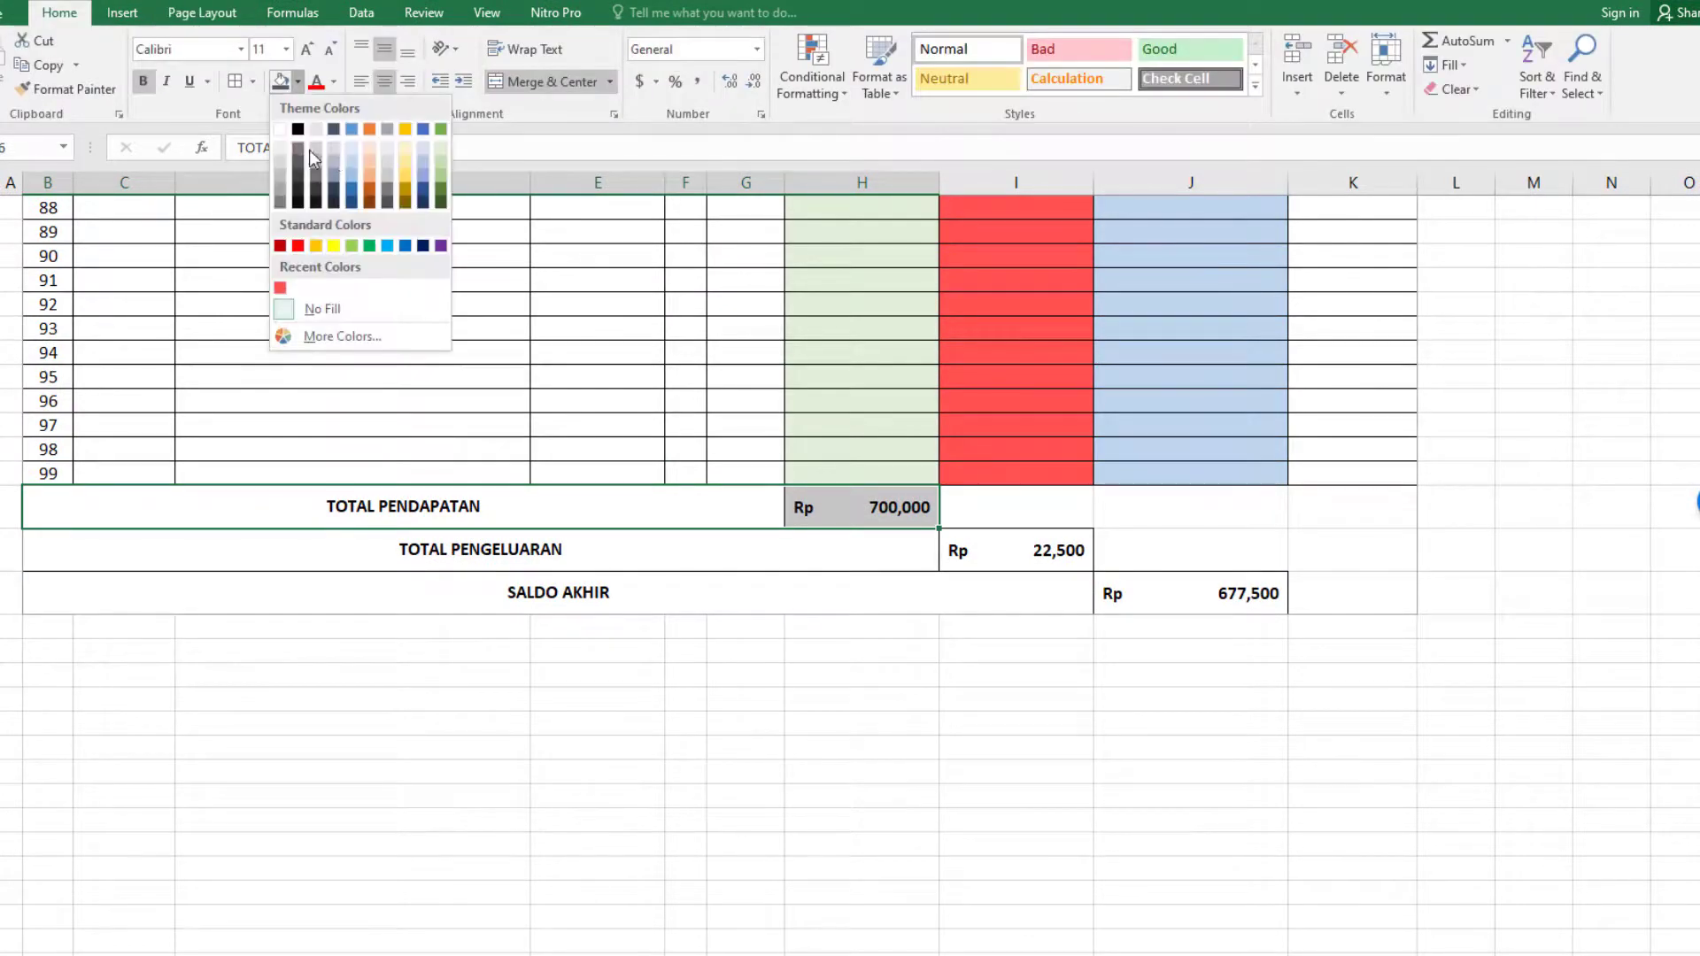
pyautogui.click(442, 149)
# Fill the TOTAL PENGELUARAN label and amount with the recently used red, and the SALDO AKHIR label and amount with light blue.
pyautogui.moveTo(703, 546); pyautogui.dragTo(956, 542)
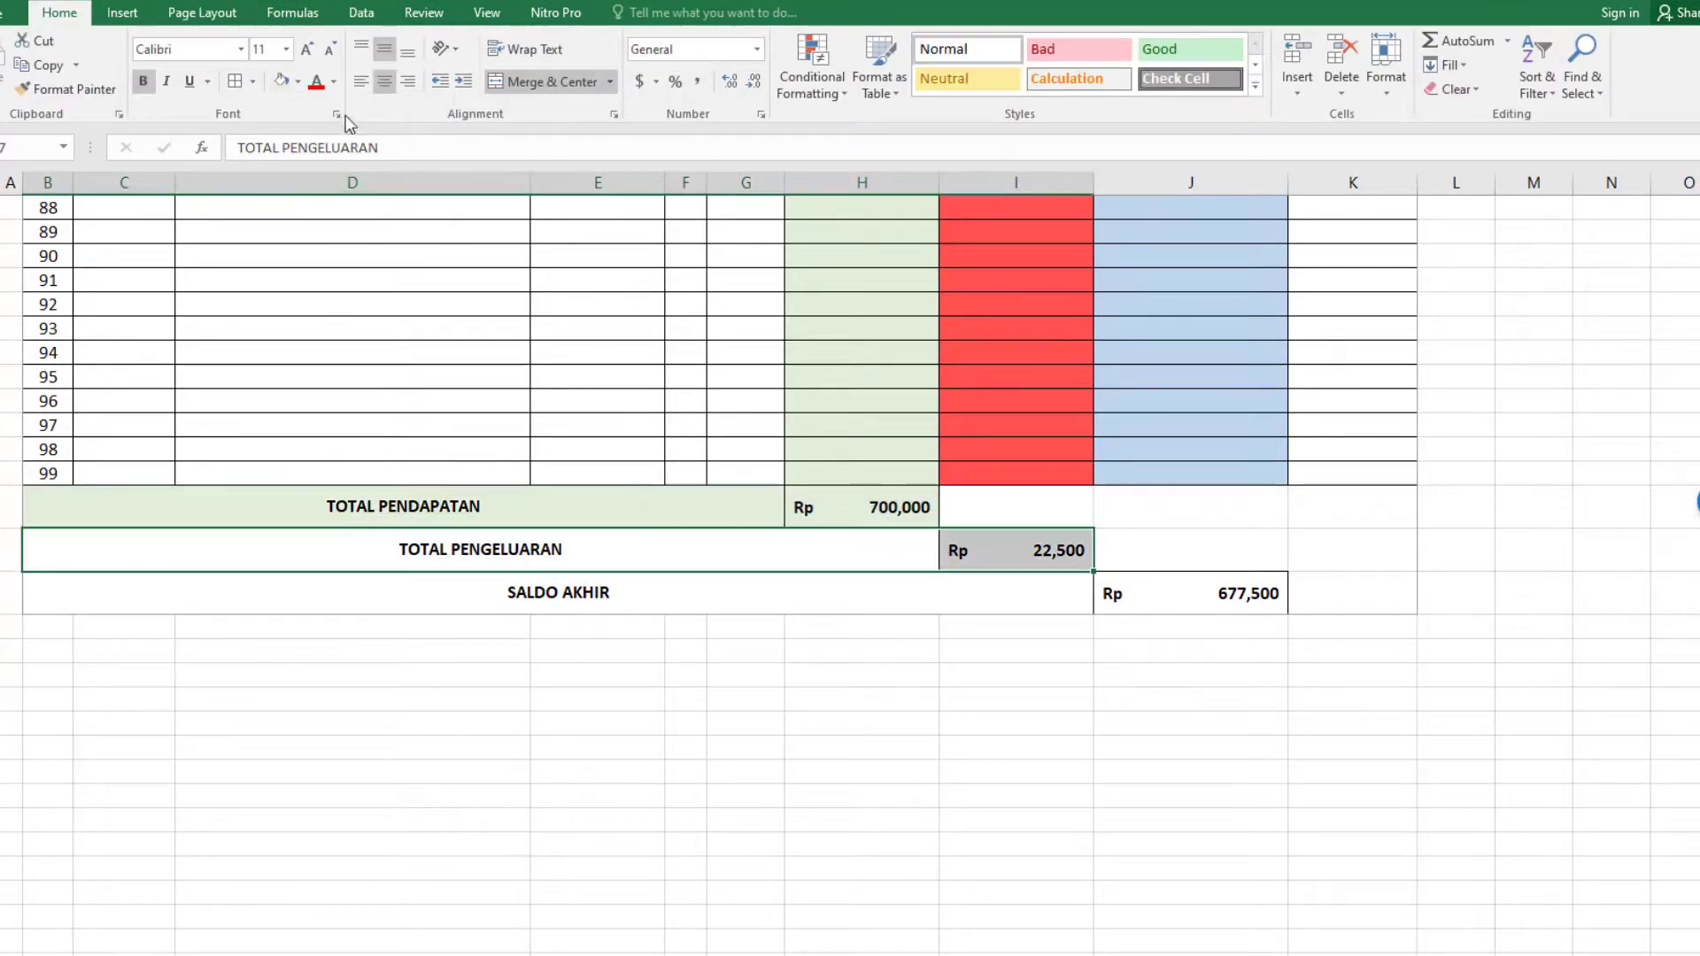
pyautogui.click(298, 81)
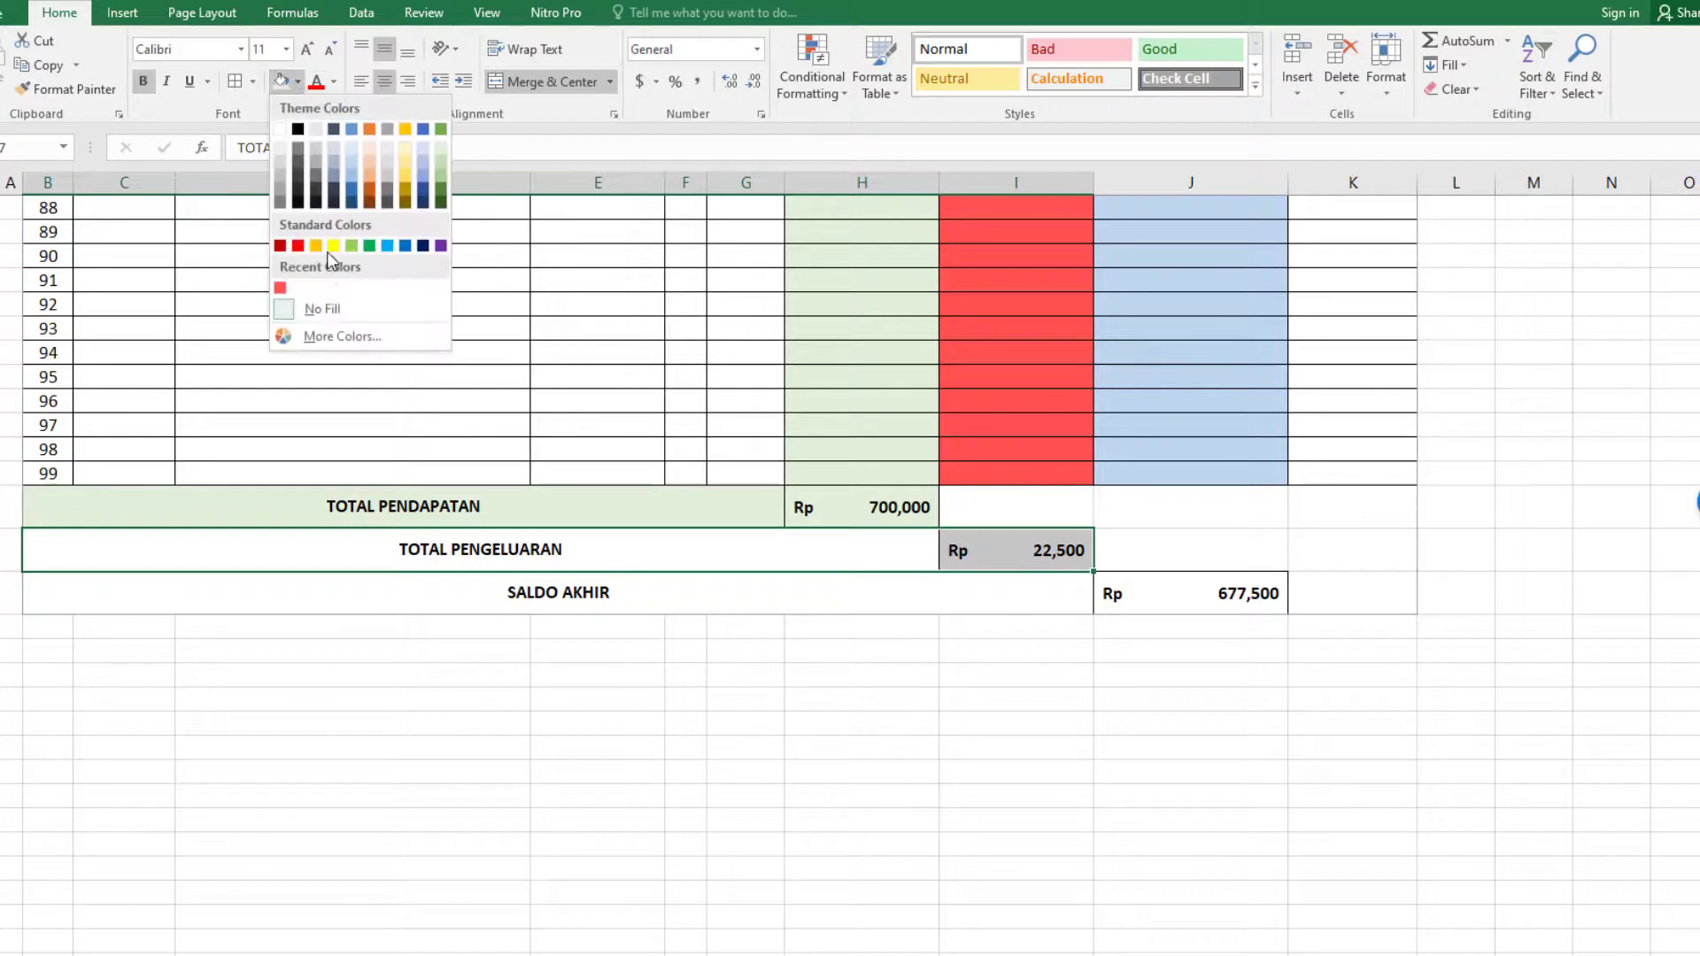
pyautogui.click(284, 288)
pyautogui.moveTo(626, 601); pyautogui.dragTo(1125, 603)
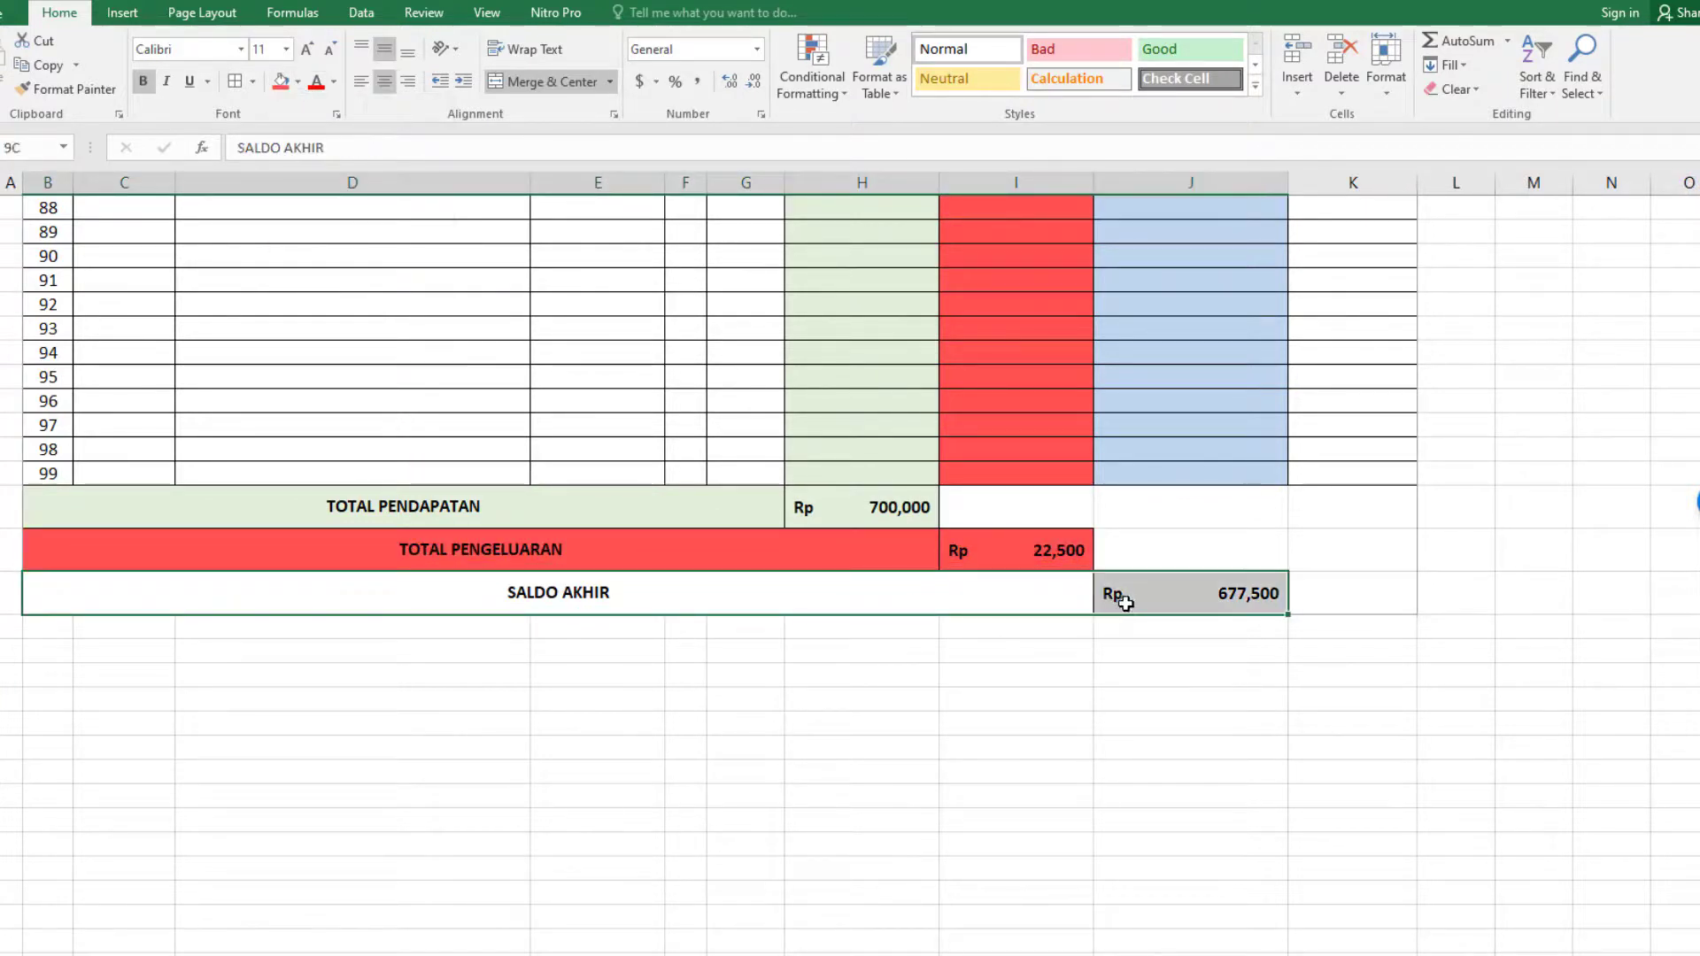
pyautogui.click(297, 81)
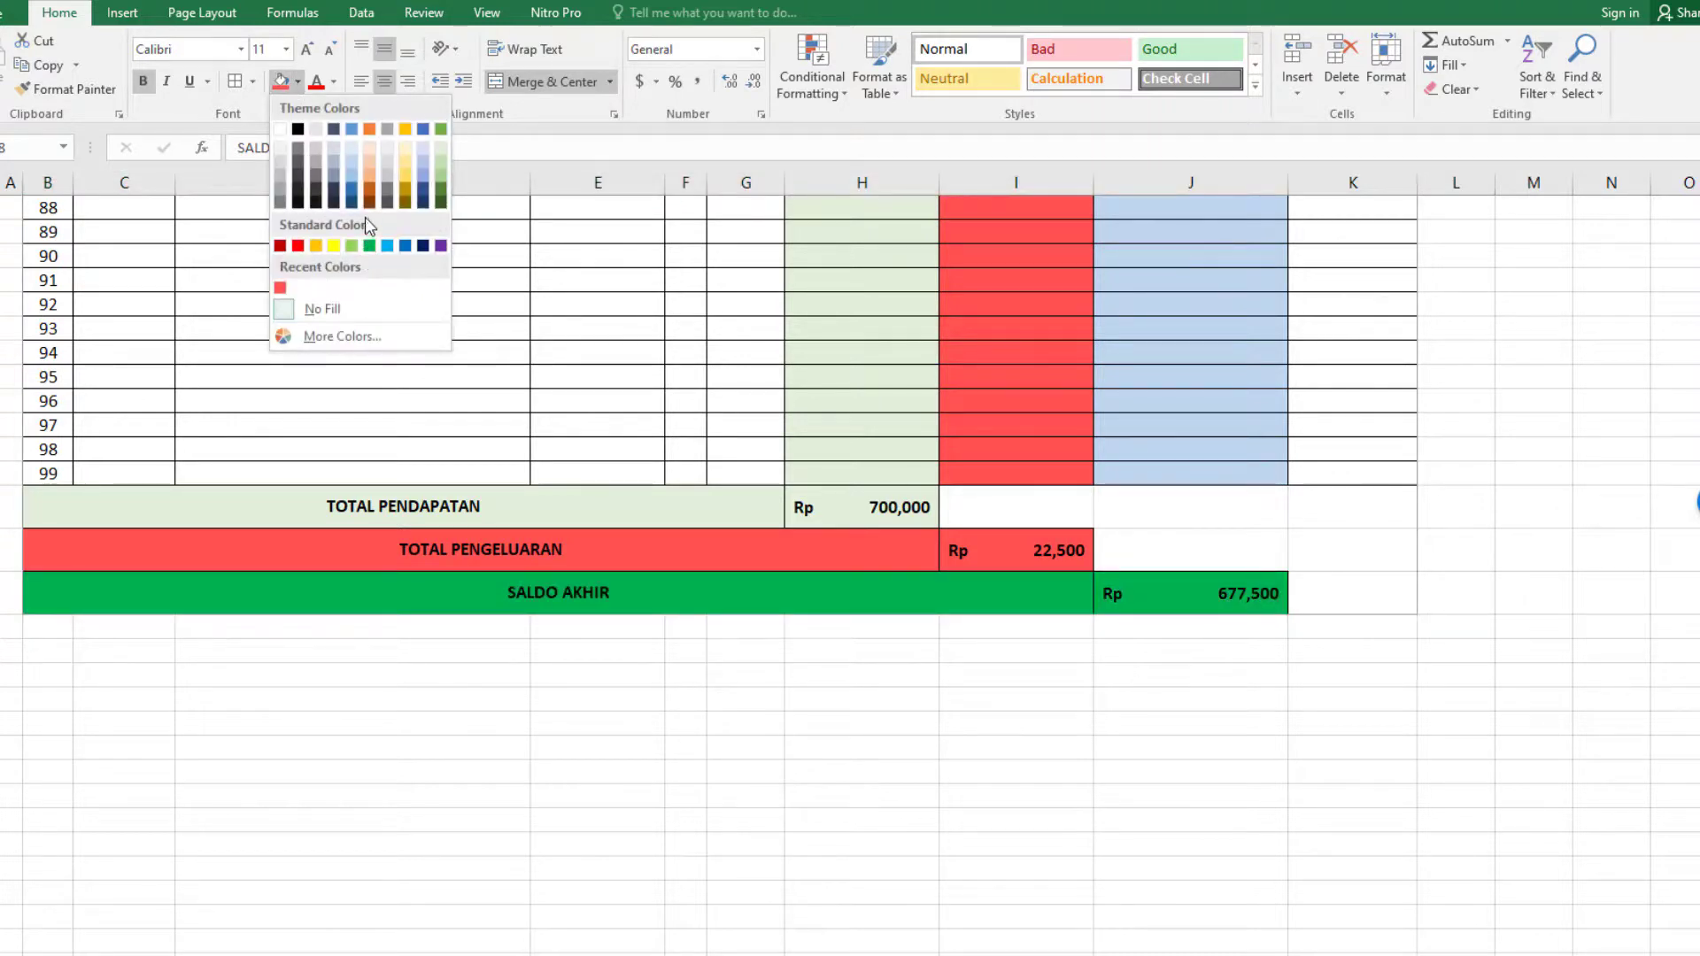
pyautogui.click(358, 163)
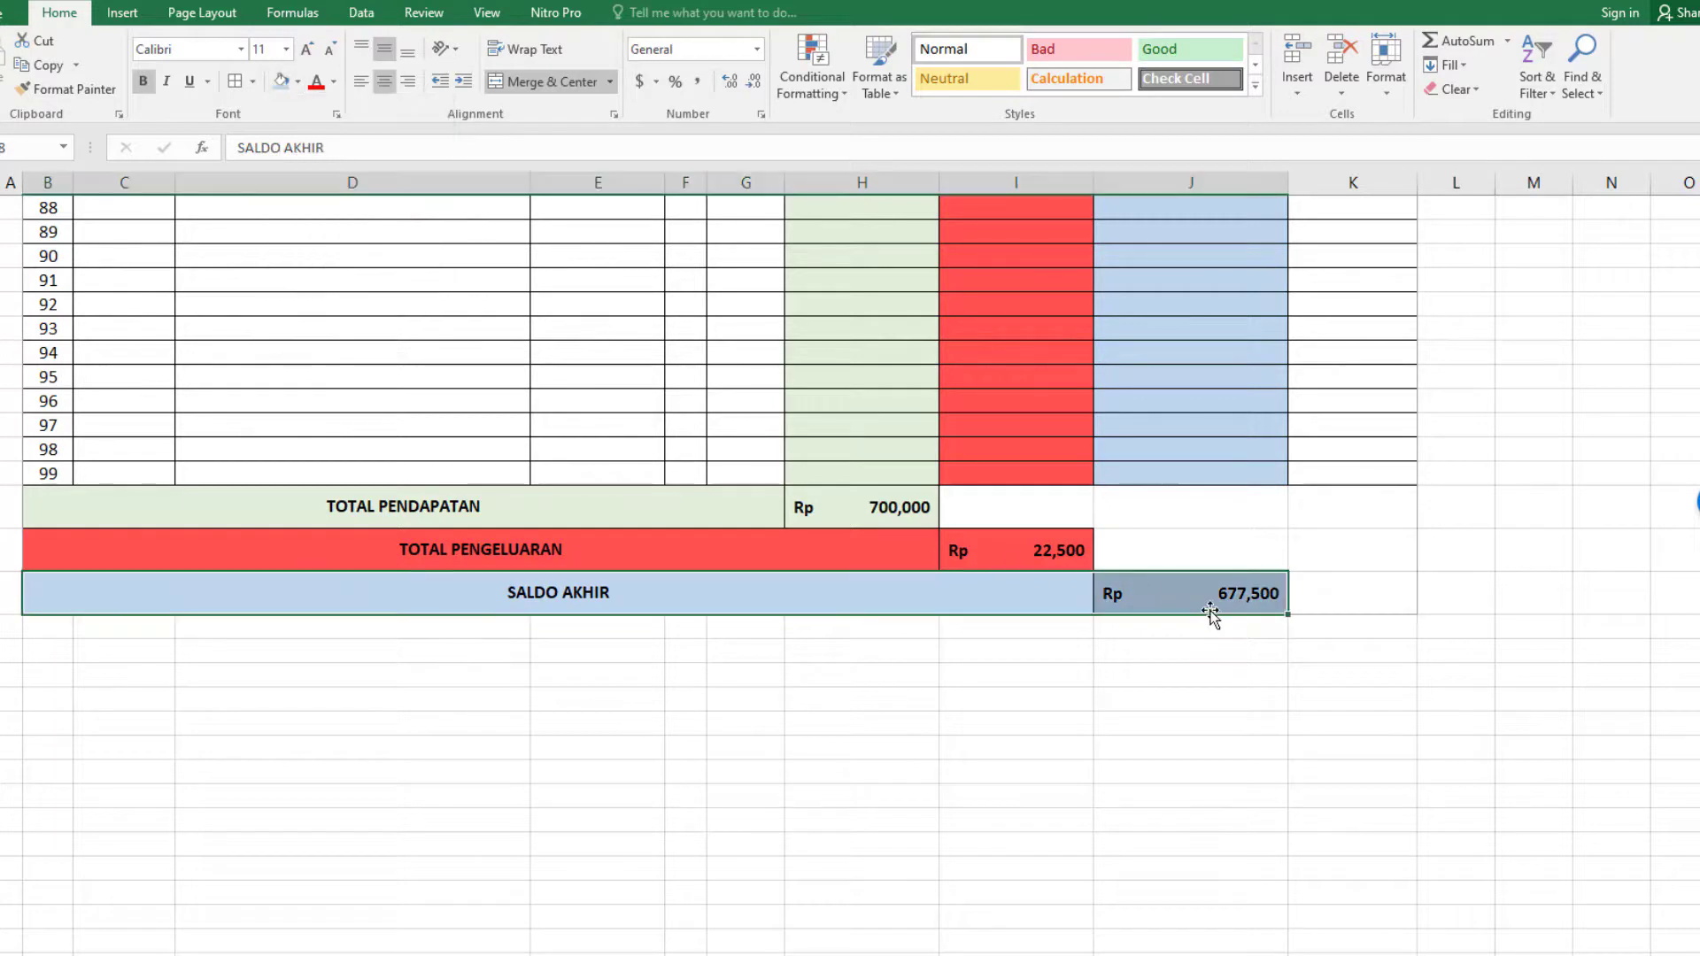
# Increase the font size of the labels and amounts in all three totals rows to 12.
pyautogui.click(1129, 600)
pyautogui.click(974, 588)
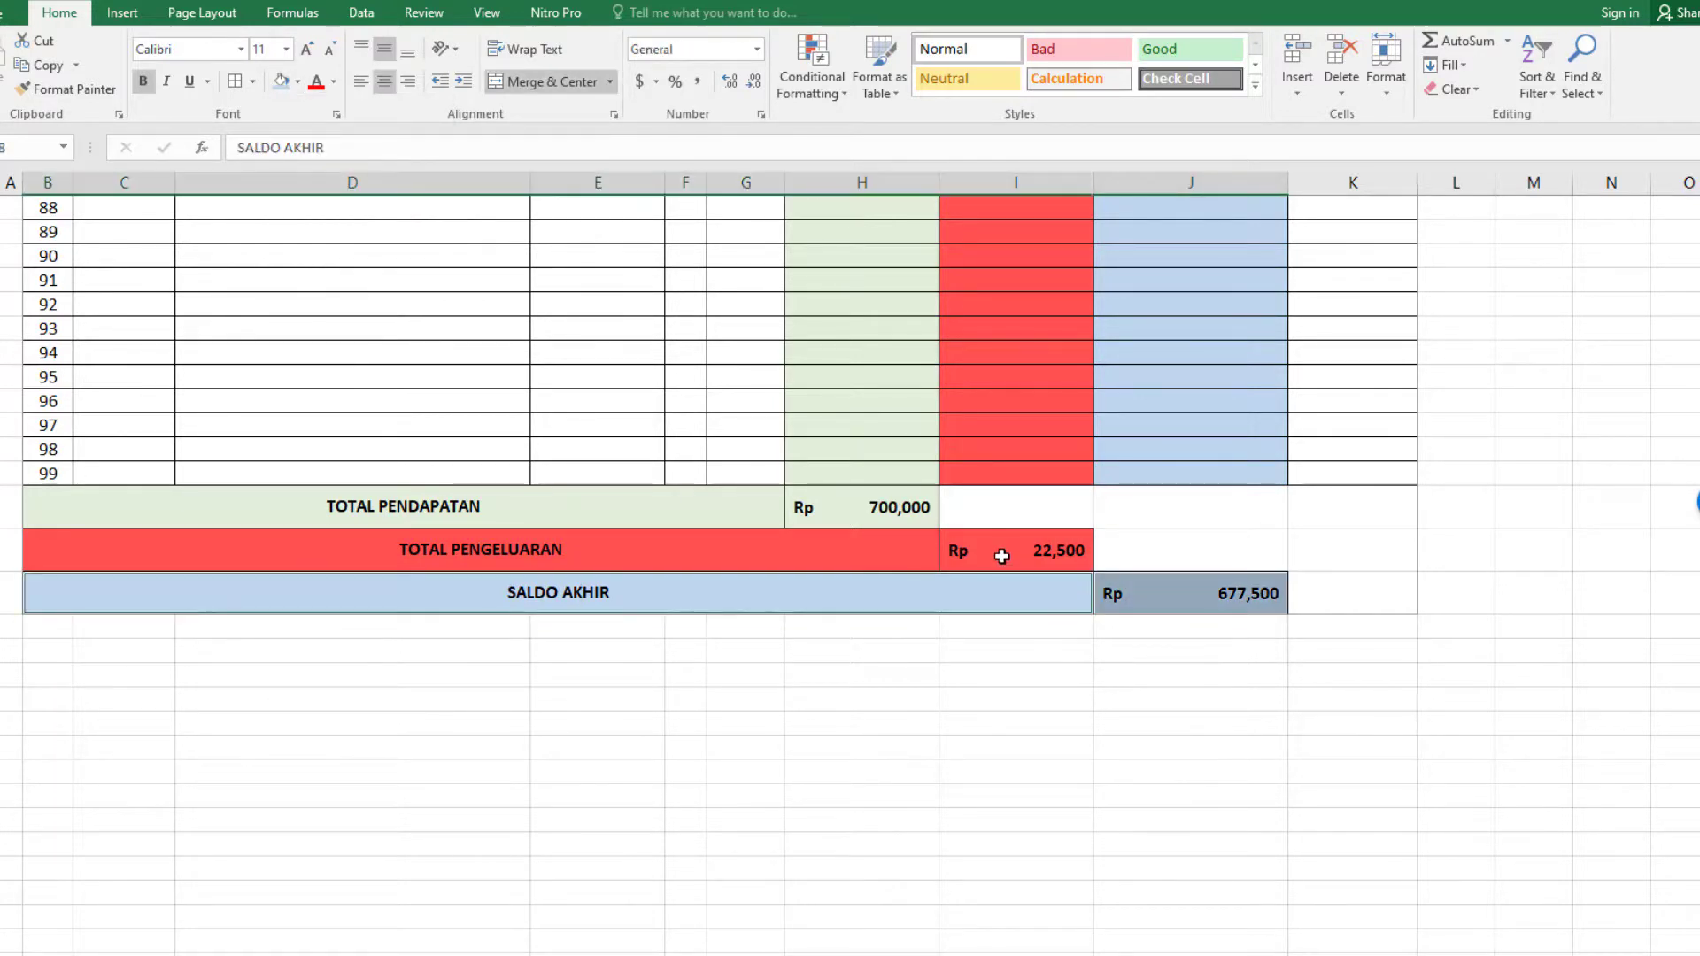
pyautogui.keyDown('ctrl'); pyautogui.click(1002, 556); pyautogui.keyUp('ctrl')
pyautogui.keyDown('ctrl'); pyautogui.click(865, 555); pyautogui.keyUp('ctrl')
pyautogui.keyDown('ctrl'); pyautogui.click(880, 501); pyautogui.keyUp('ctrl')
pyautogui.keyDown('ctrl'); pyautogui.click(683, 497); pyautogui.keyUp('ctrl')
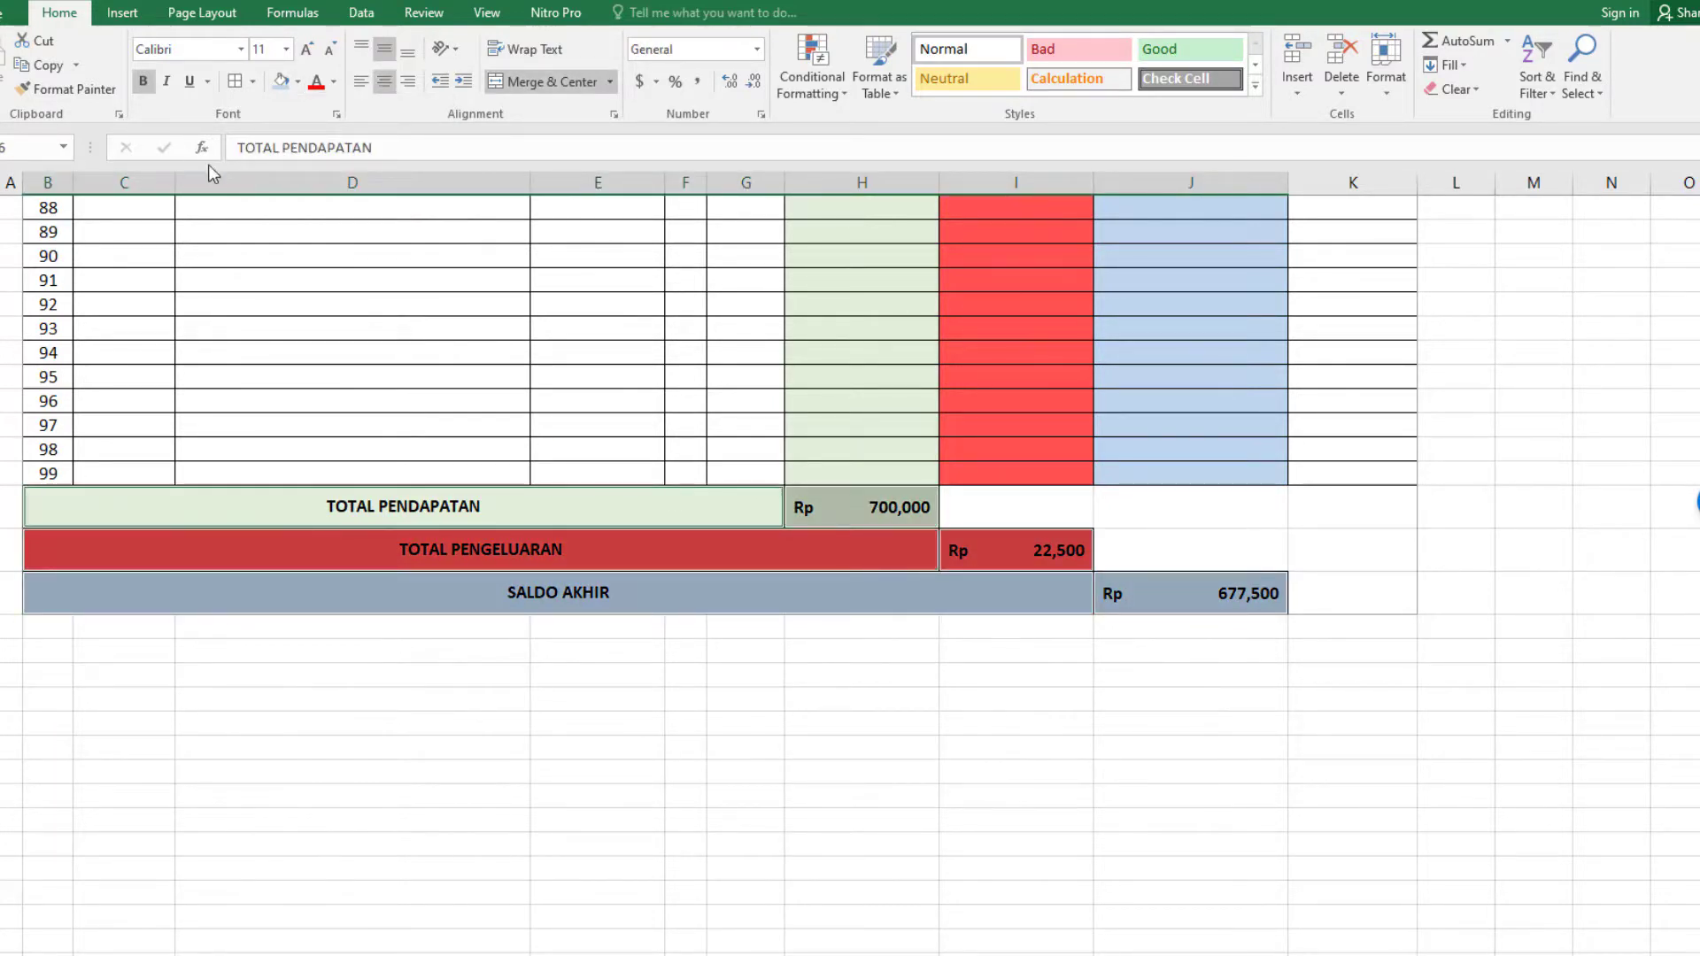
pyautogui.click(306, 48)
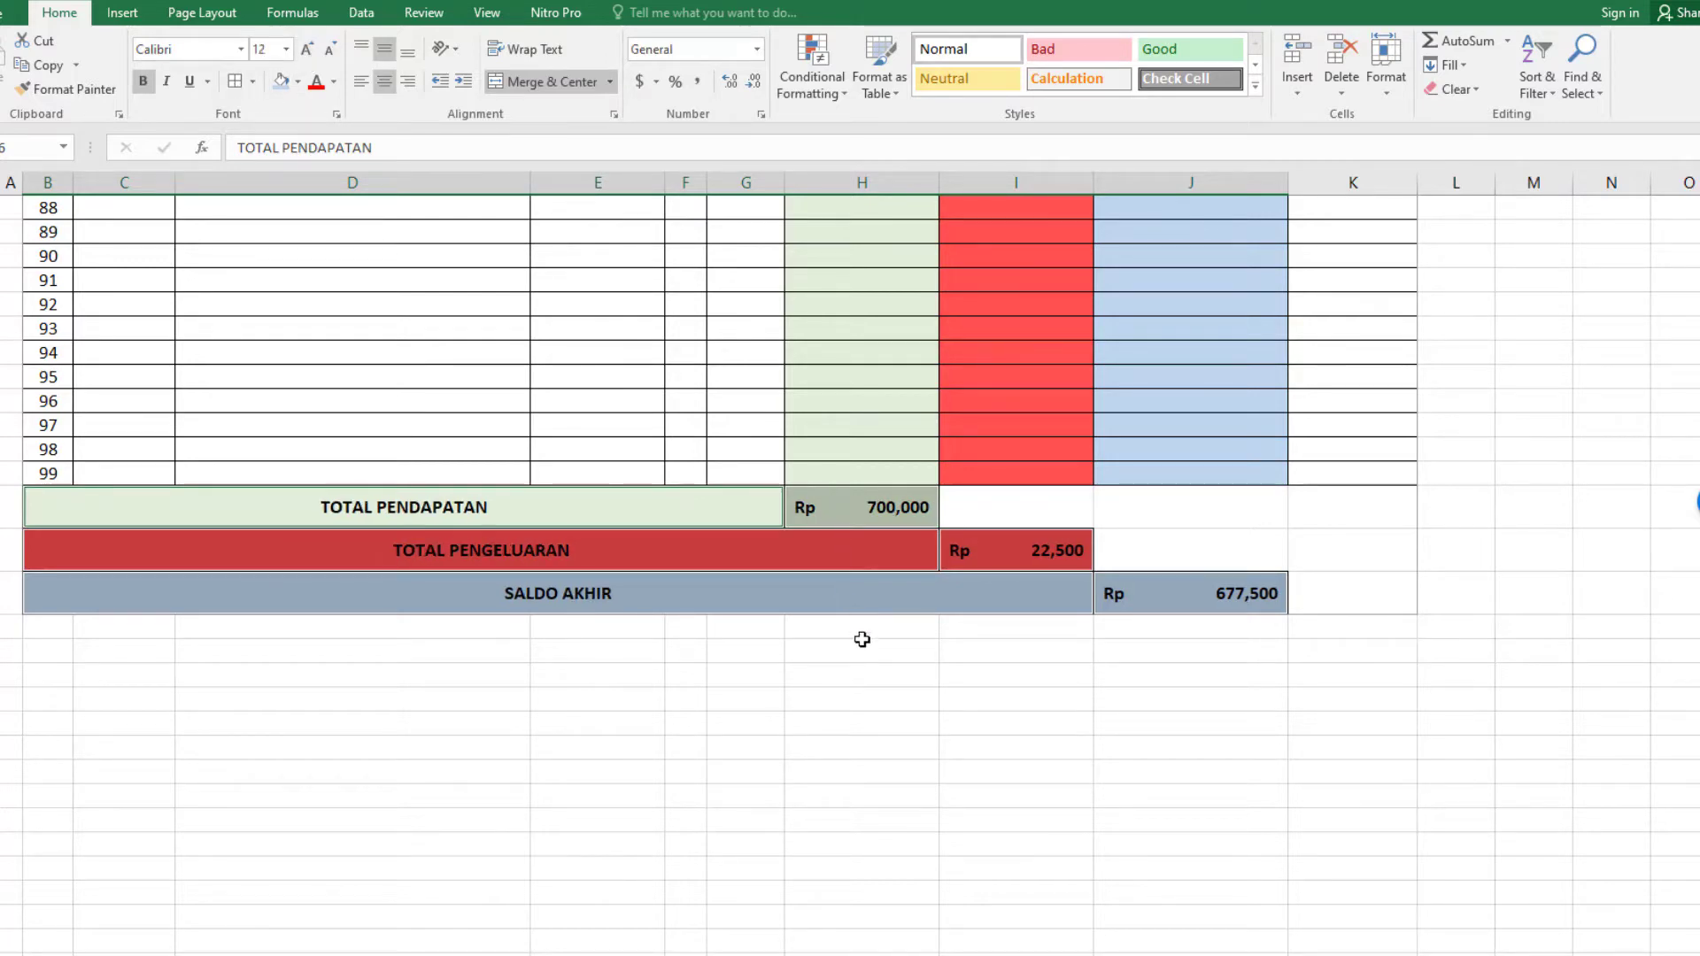
pyautogui.click(917, 708)
pyautogui.scroll(11, 487, 637)
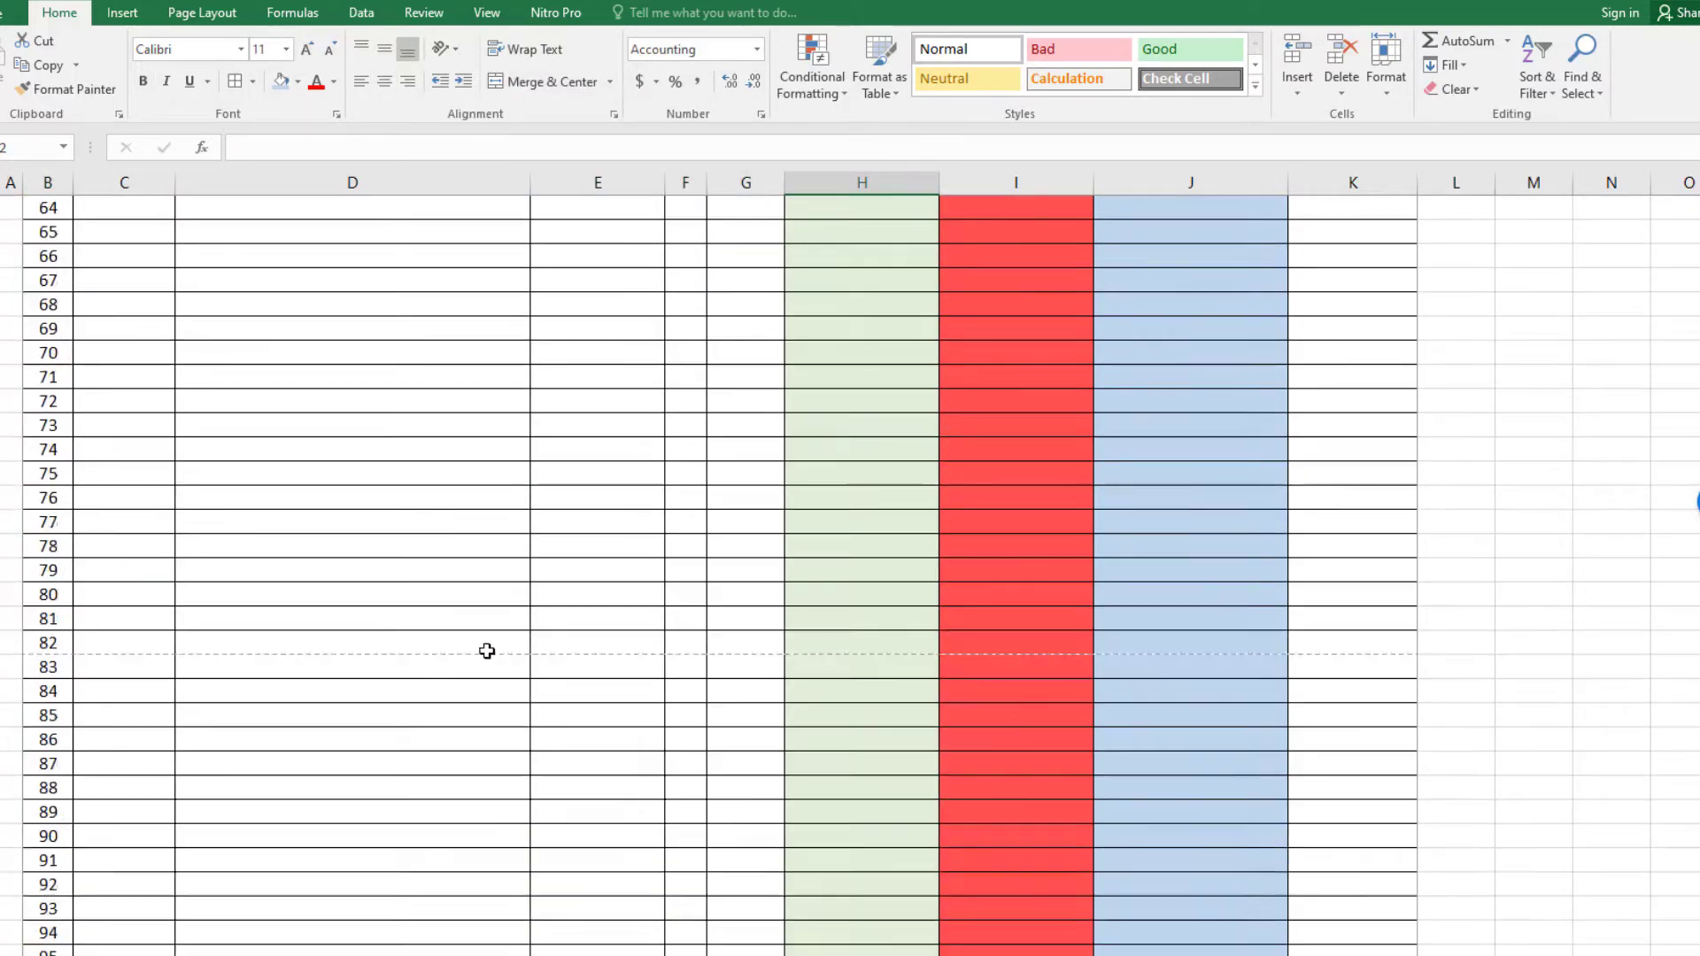
pyautogui.scroll(-4, 699, 628)
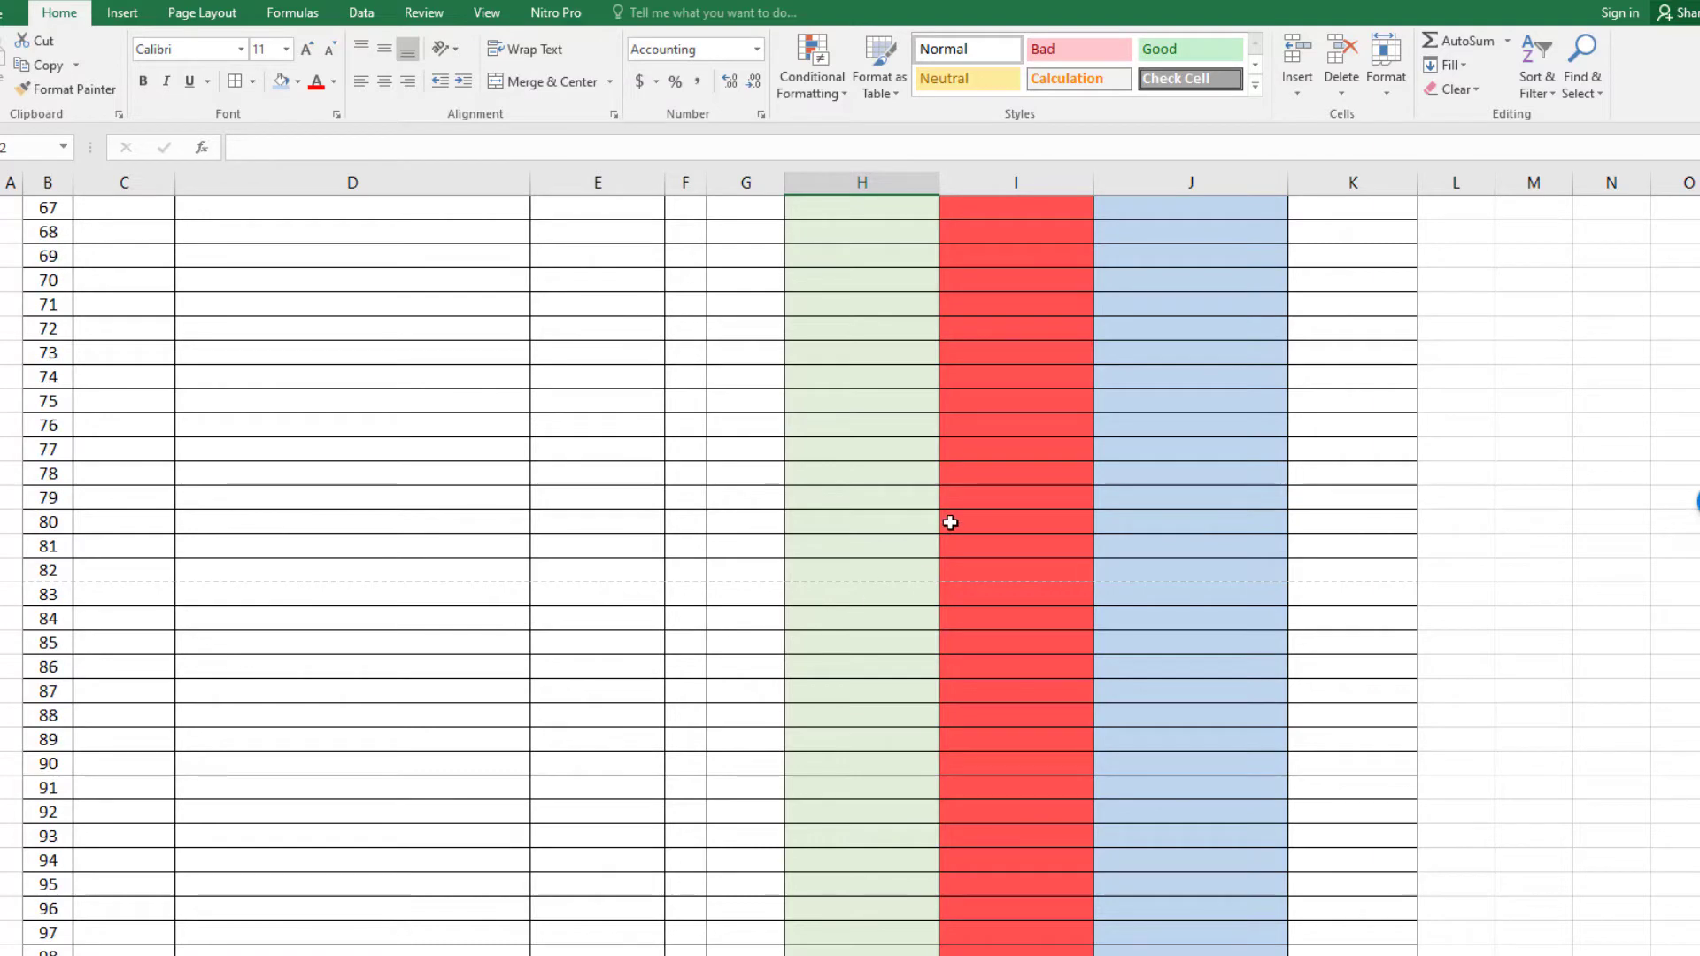
pyautogui.scroll(-1, 979, 523)
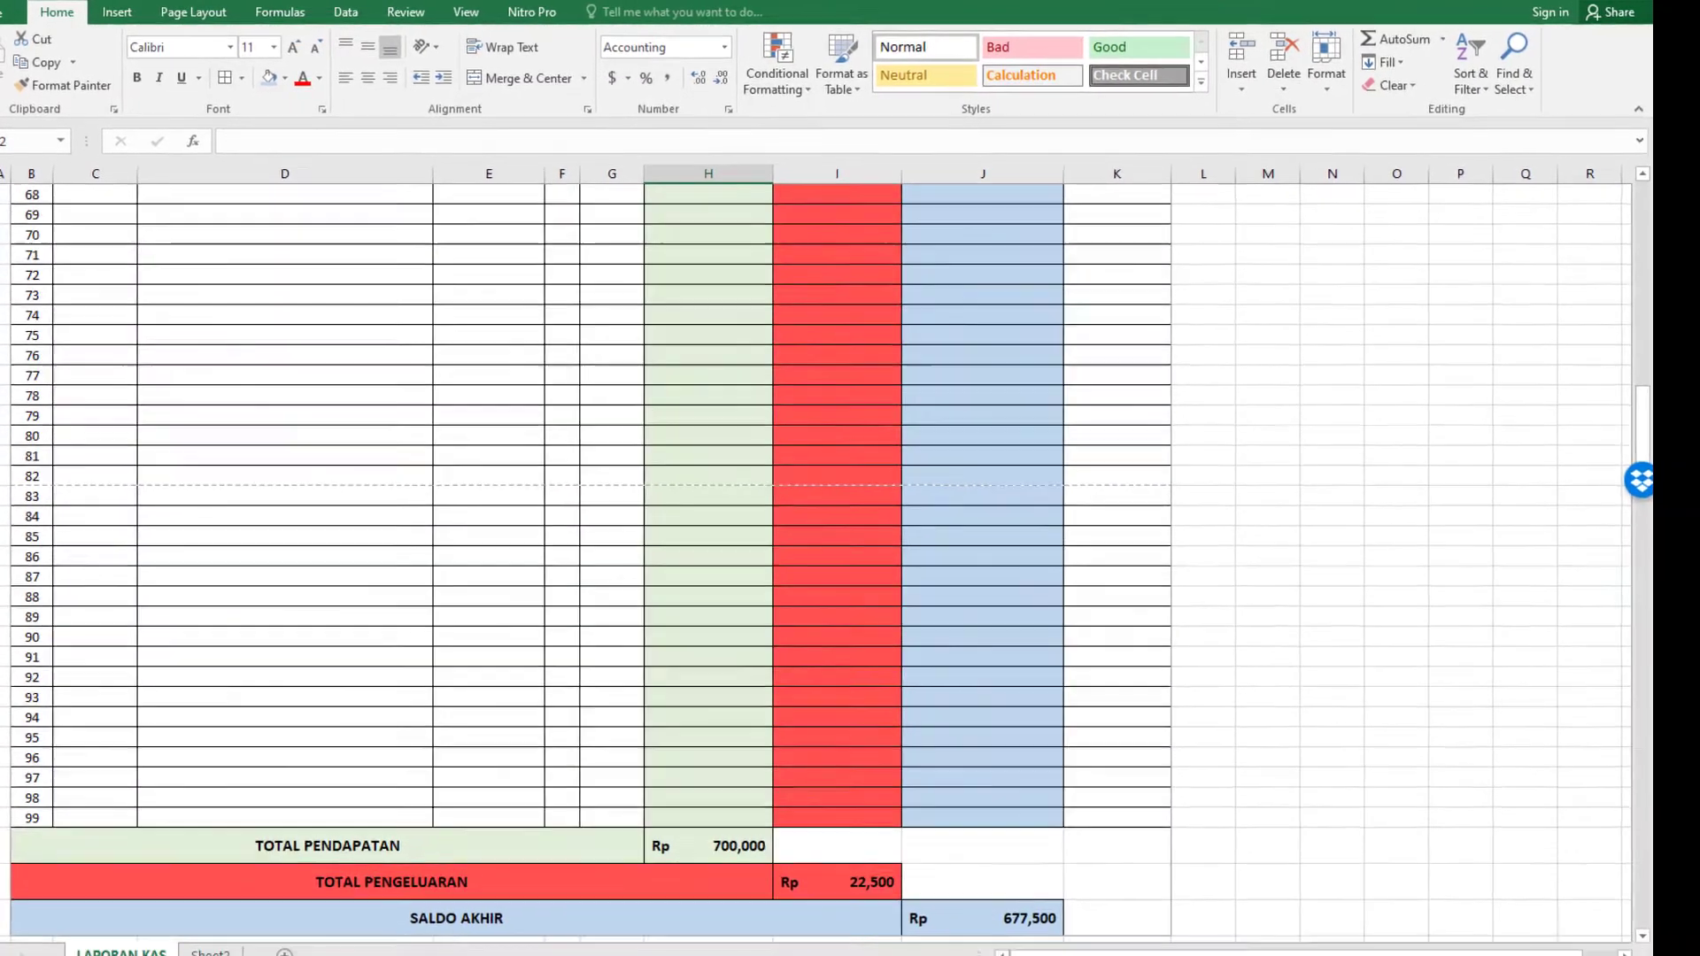